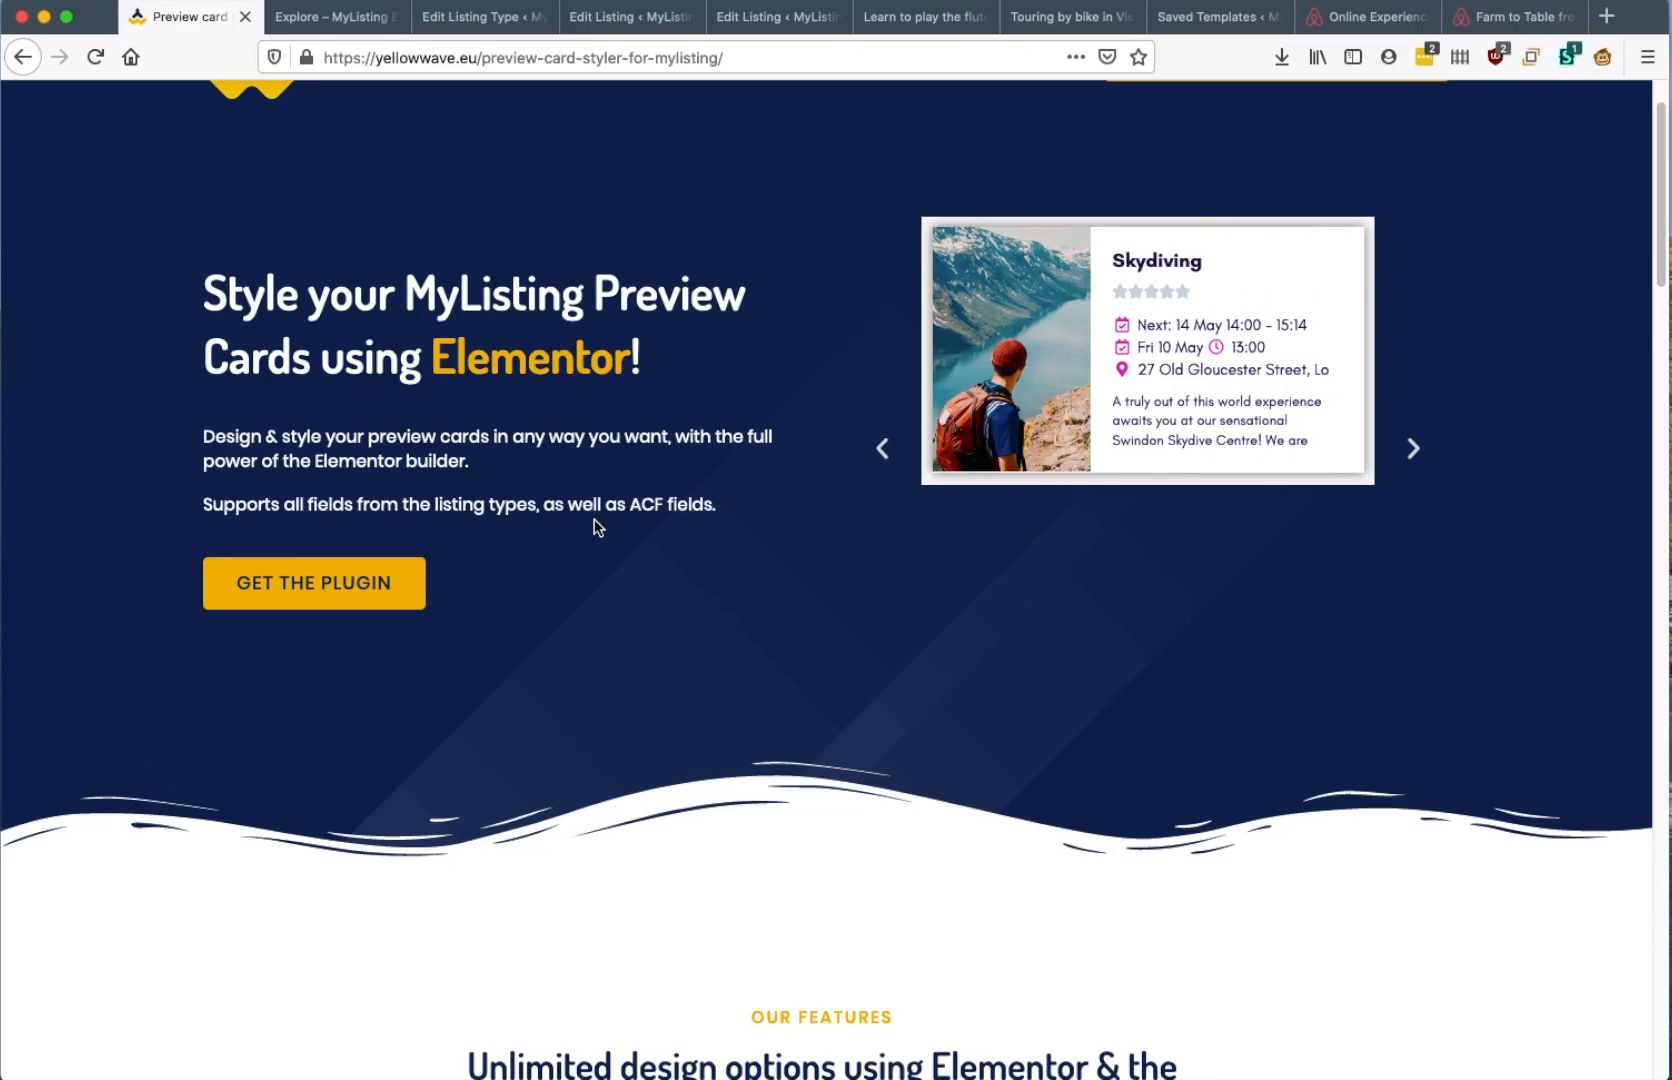
Look at the activity cards on the Explore page and the matching Activity listing type in the site admin
{"action": "left_click", "coordinate": [340, 17]}
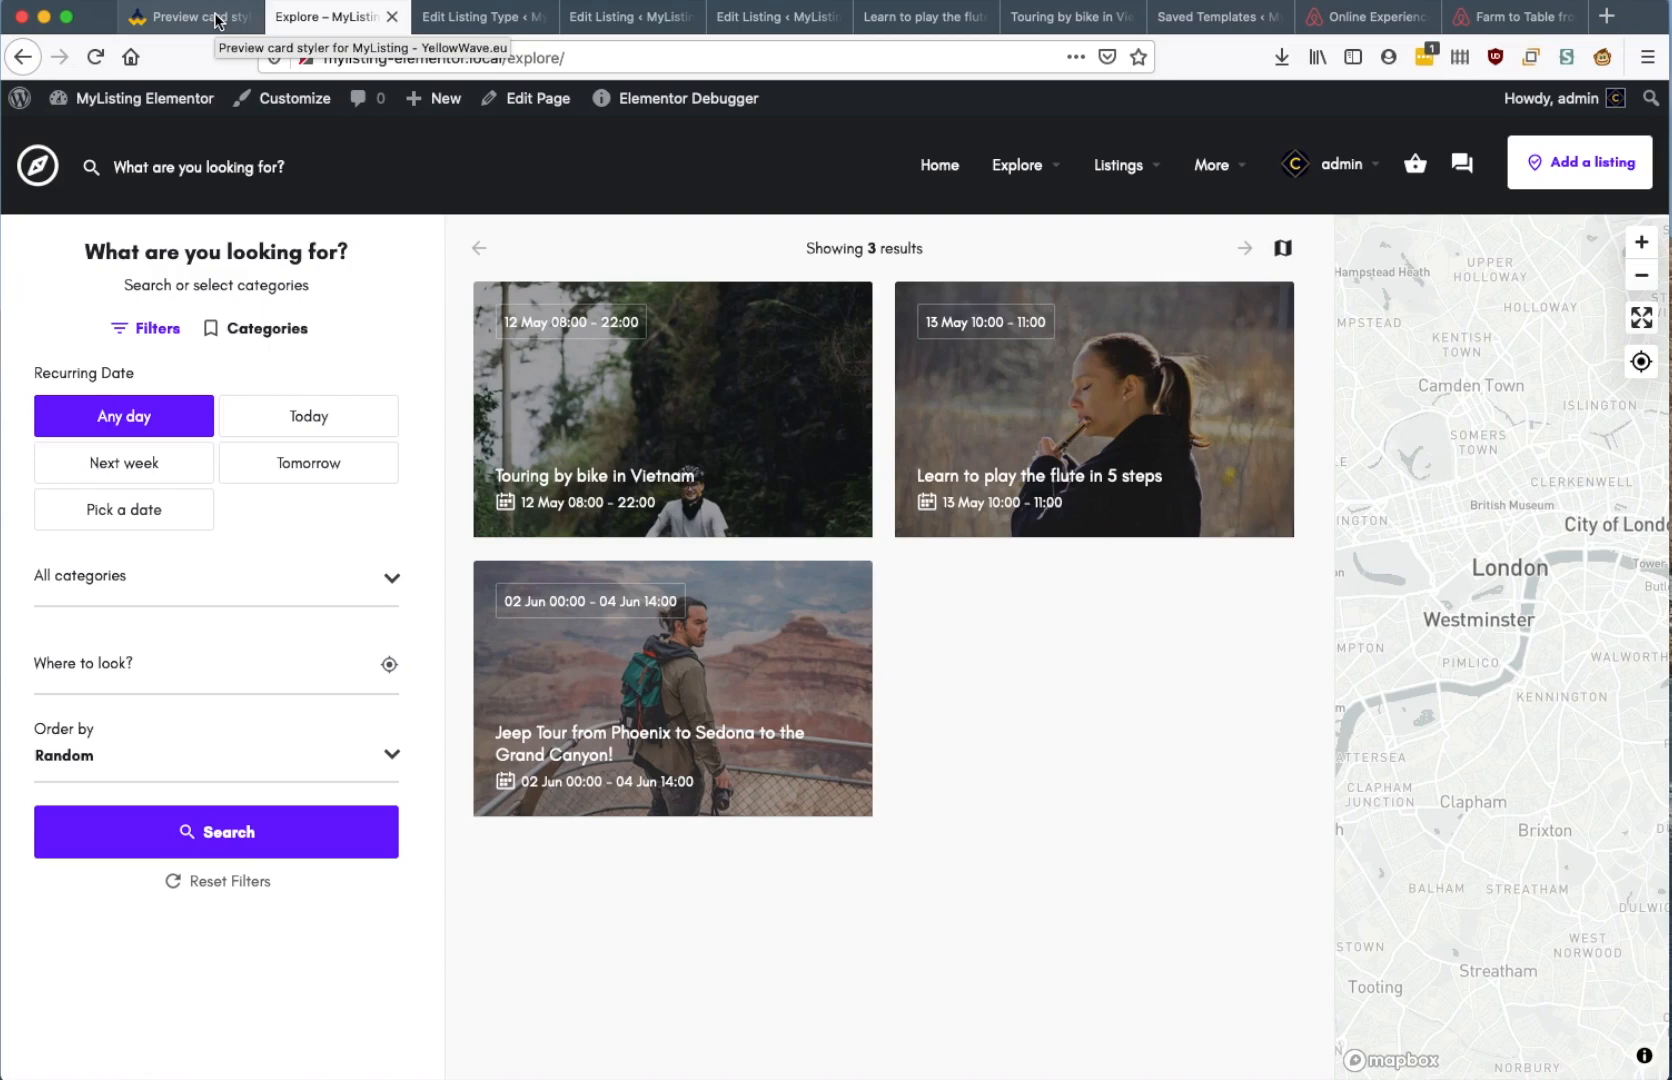
{"action": "left_click", "coordinate": [452, 20]}
{"action": "scroll", "coordinate": [626, 297], "scroll_direction": "up", "scroll_amount": 20}
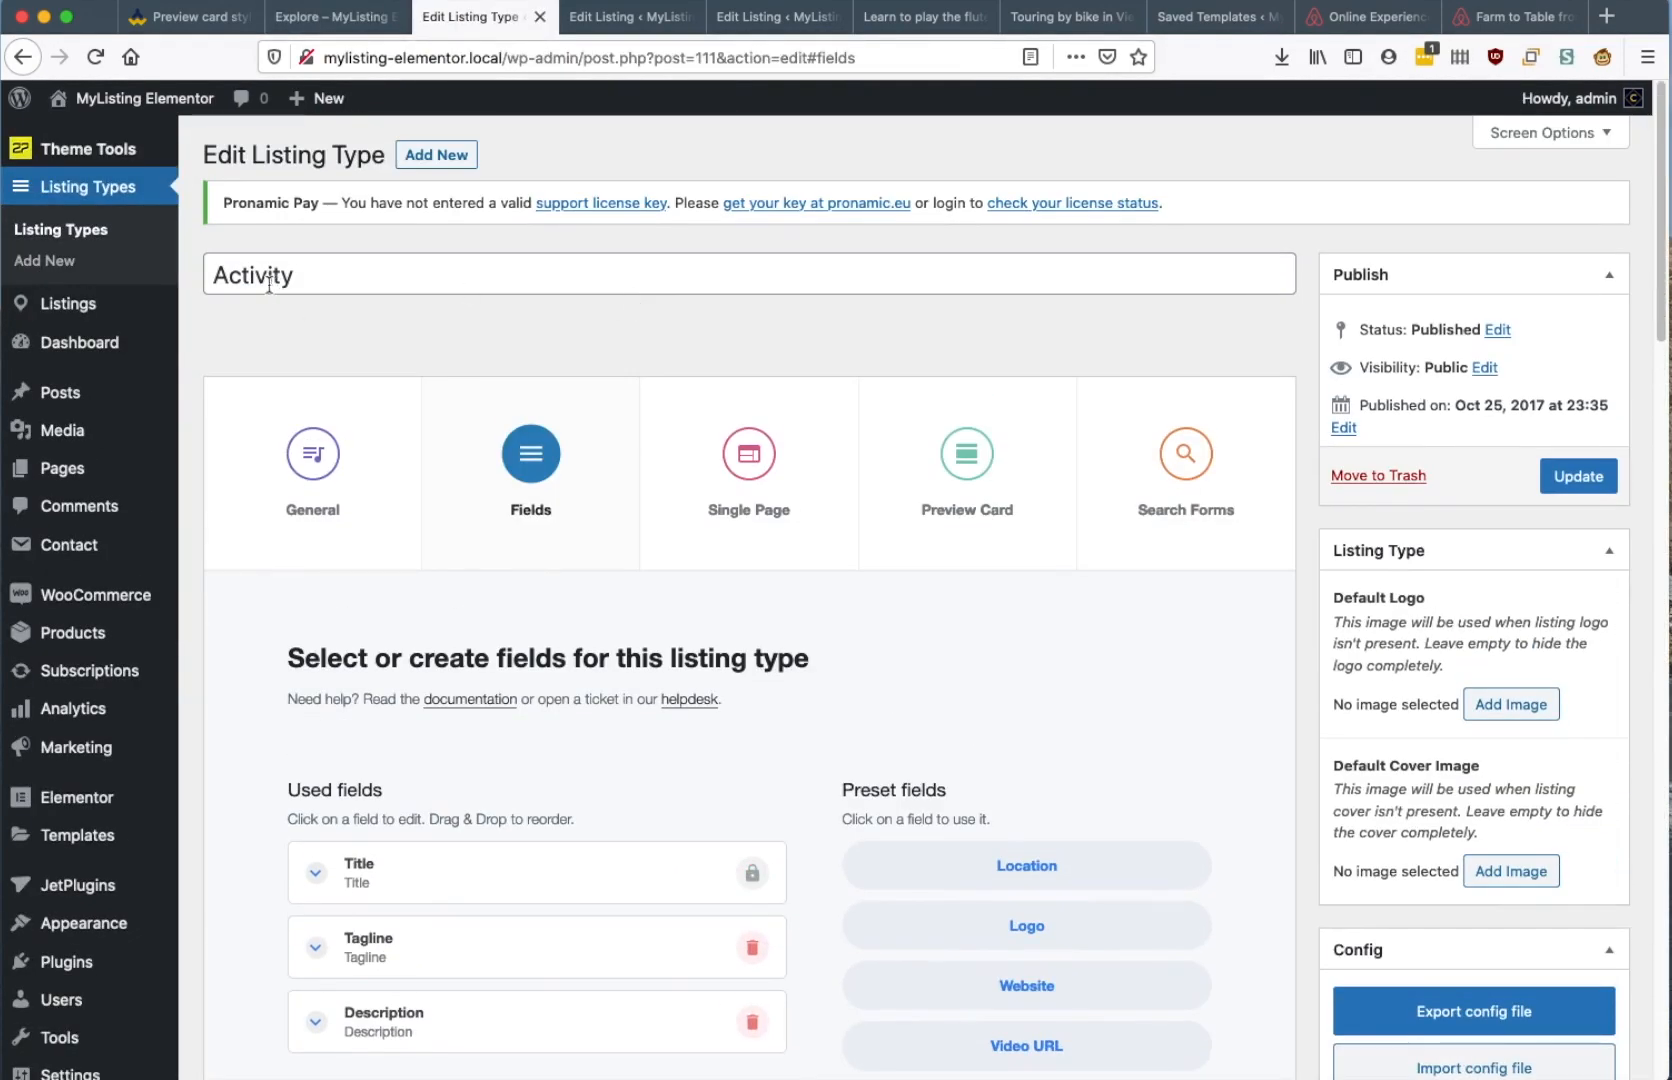
{"action": "left_click_drag", "start_coordinate": [262, 284], "coordinate": [515, 280]}
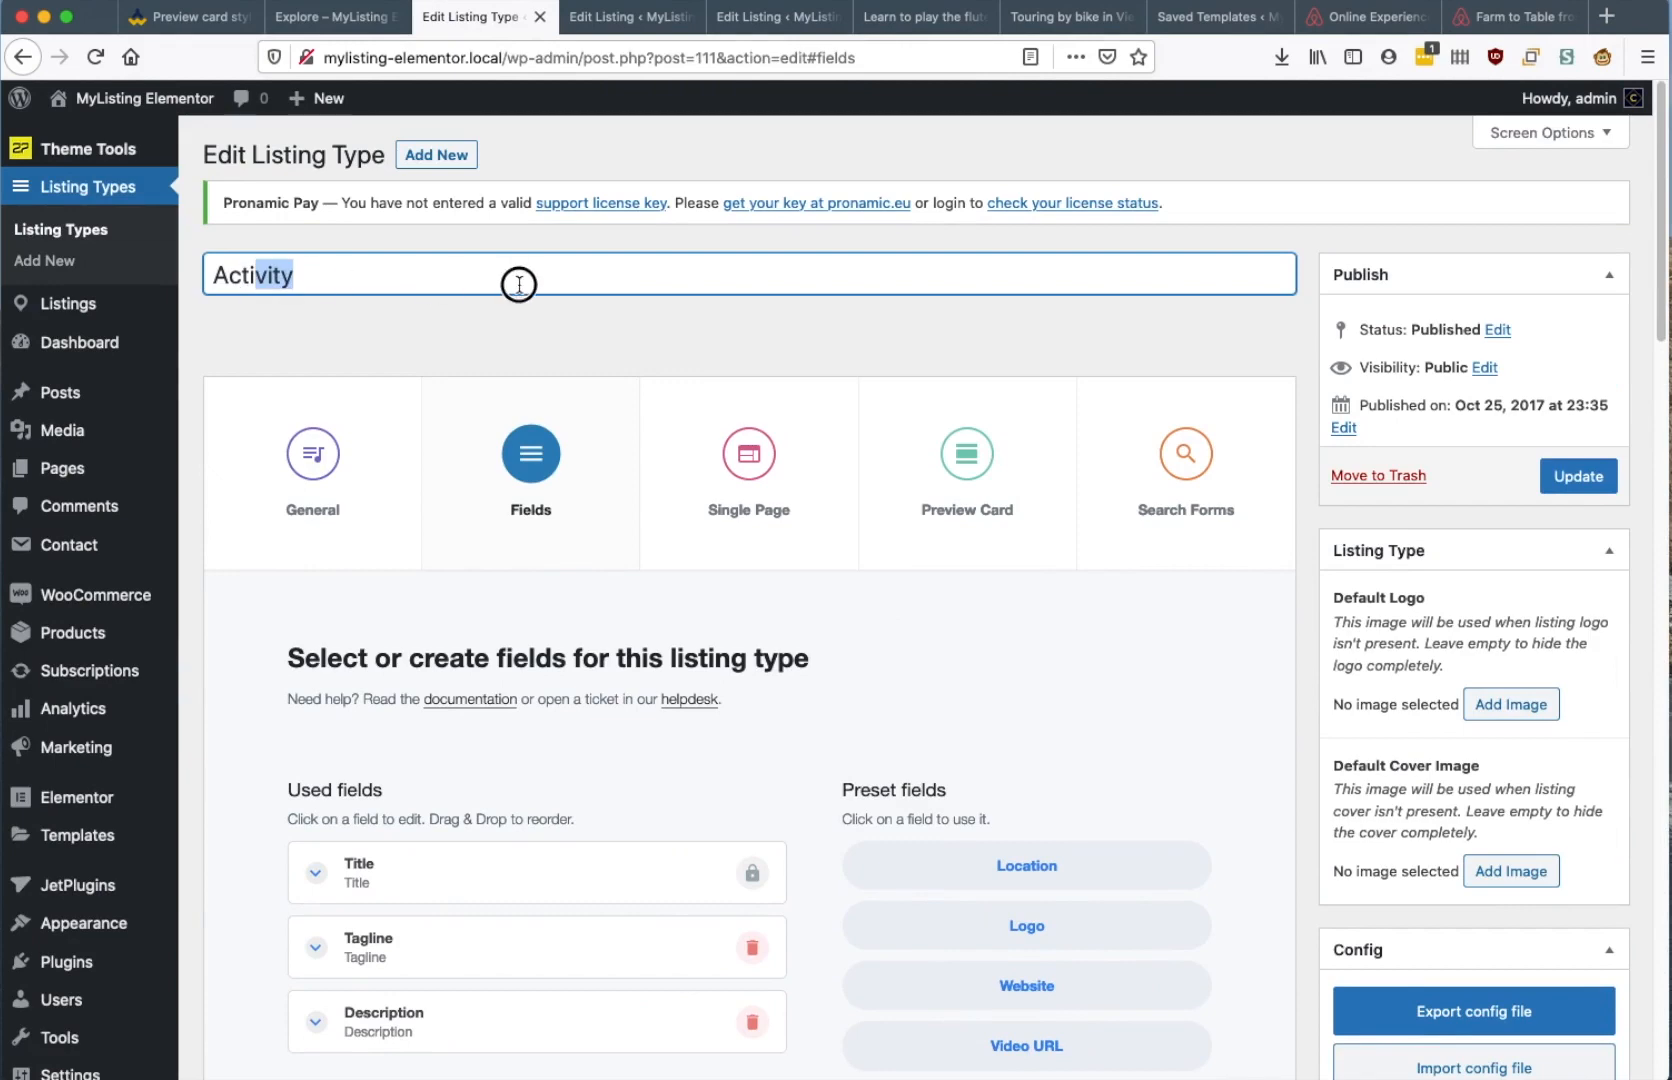
{"action": "left_click", "coordinate": [335, 17]}
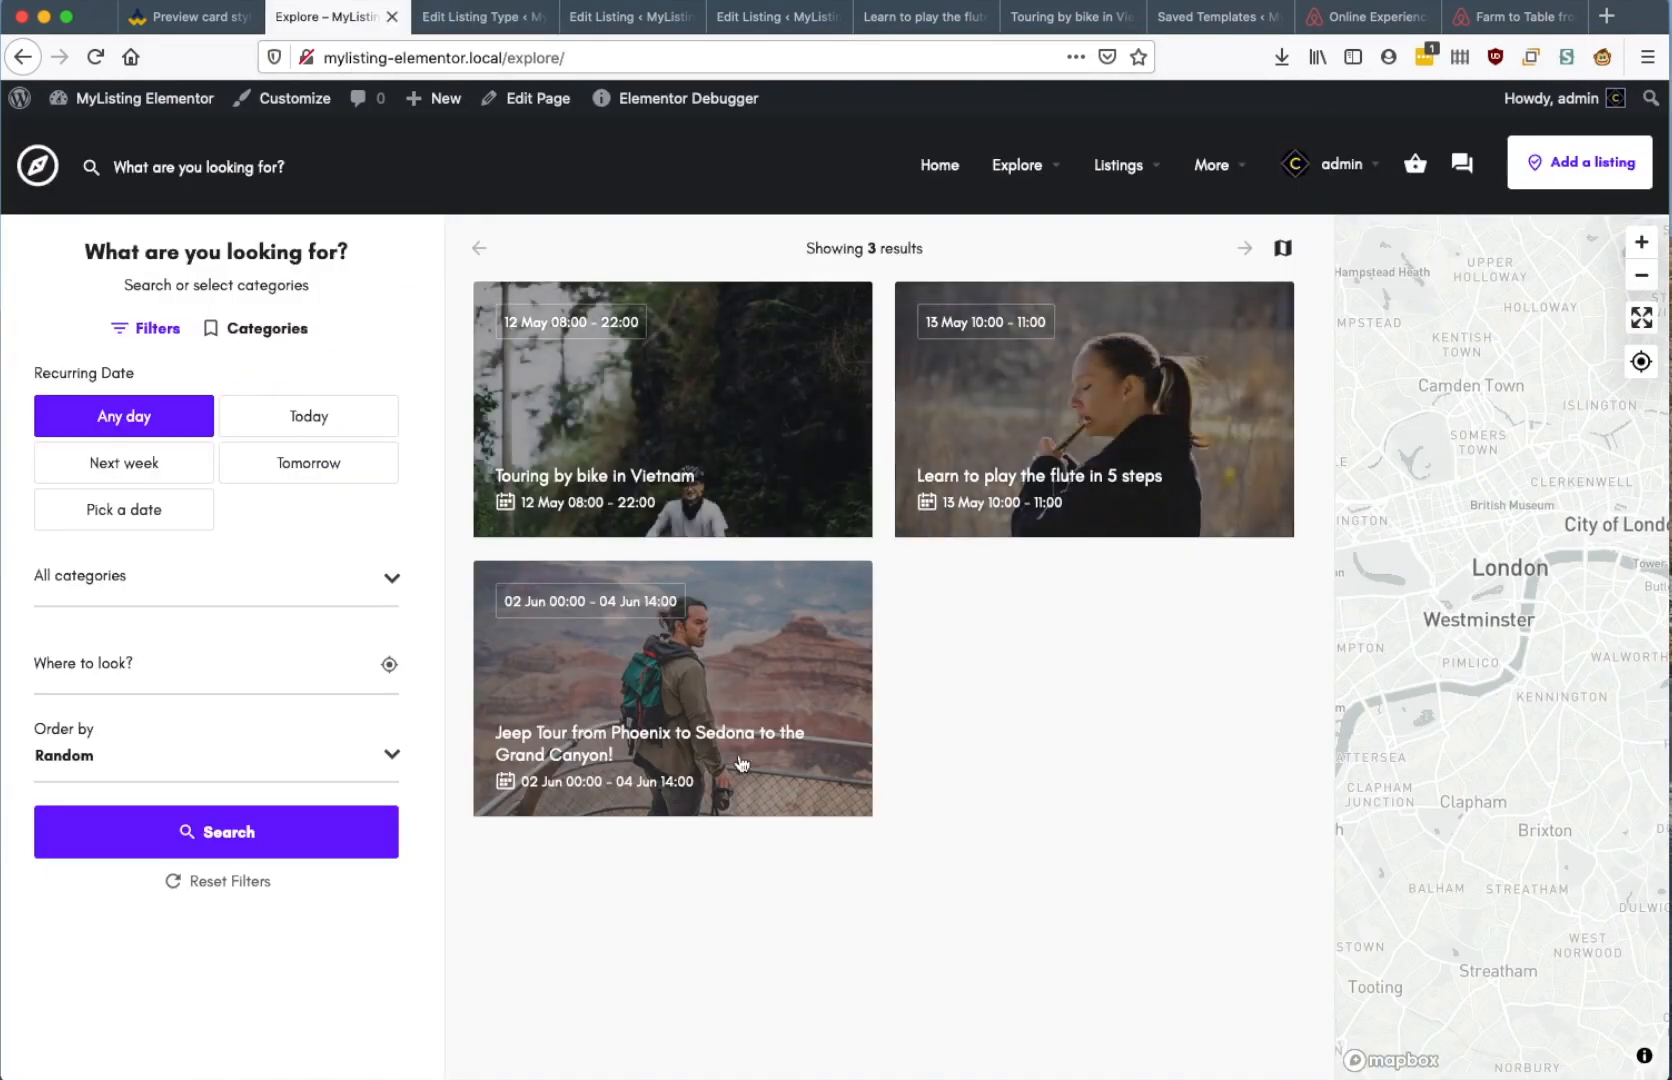
{"action": "left_click", "coordinate": [490, 17]}
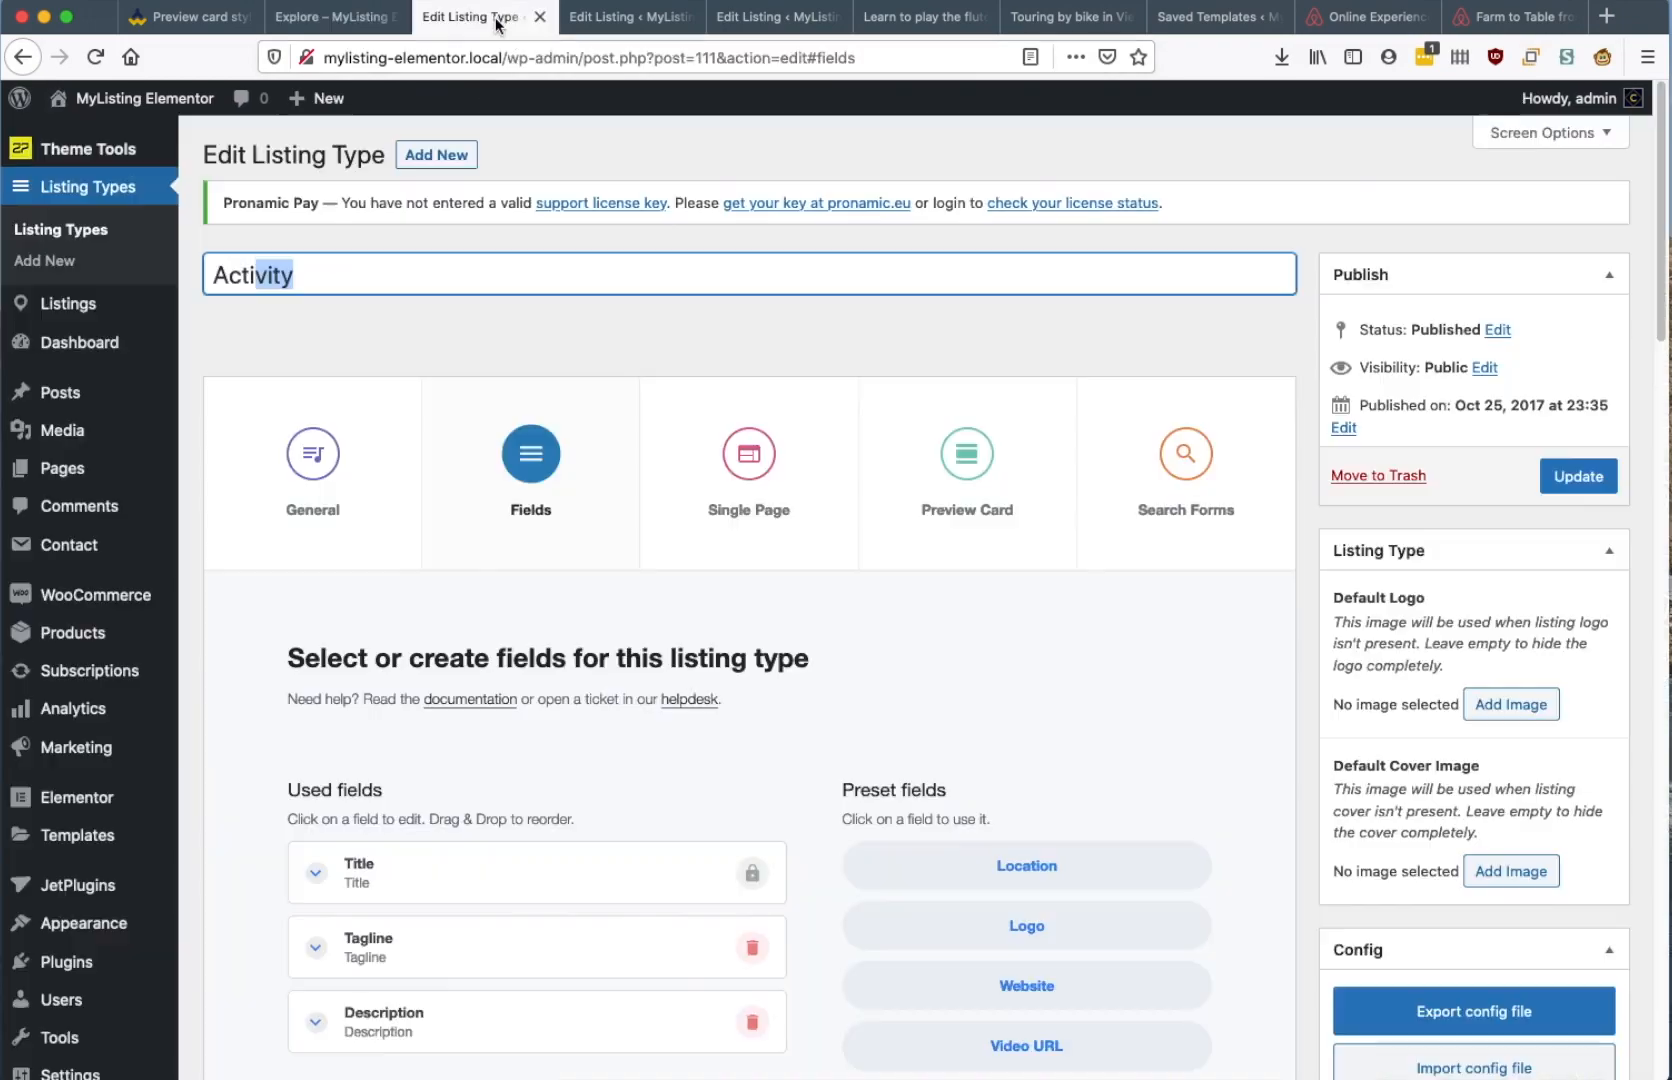
Examine the used fields of the Activity listing type, including the Group size settings and the Price type options
{"action": "scroll", "coordinate": [580, 400], "scroll_direction": "down", "scroll_amount": 5}
{"action": "scroll", "coordinate": [586, 425], "scroll_direction": "down", "scroll_amount": 5}
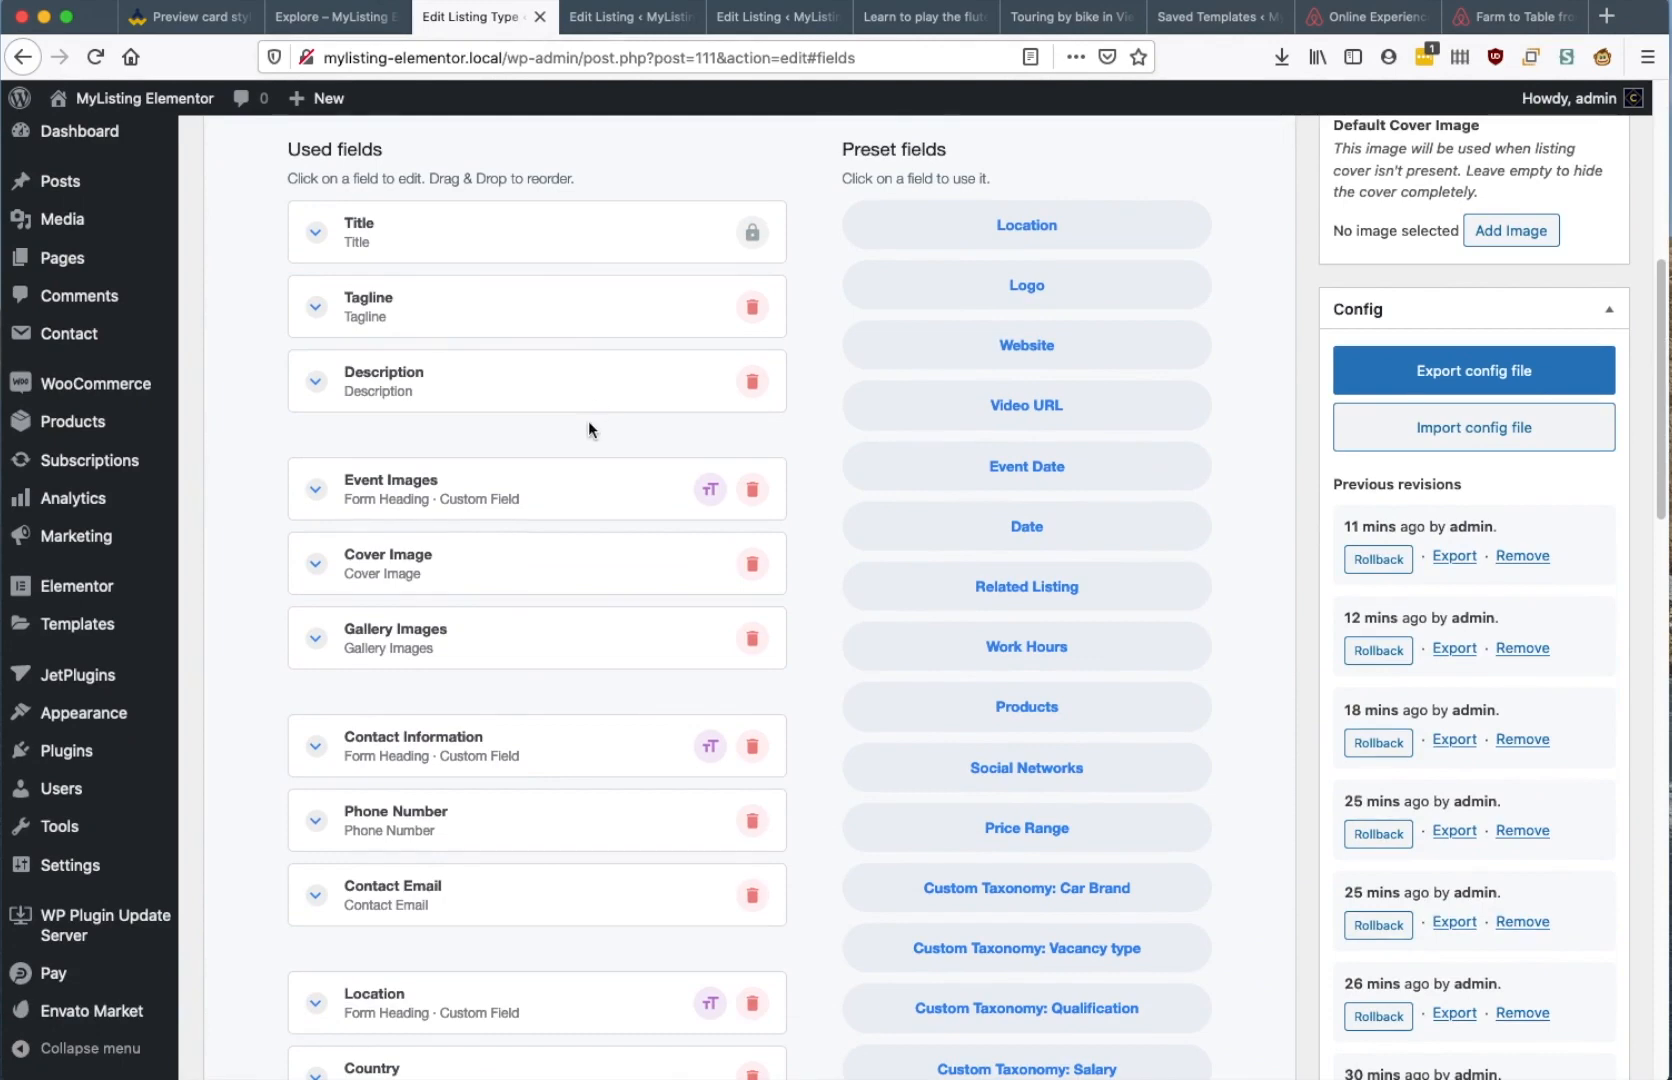
{"action": "scroll", "coordinate": [589, 425], "scroll_direction": "down", "scroll_amount": 1}
{"action": "scroll", "coordinate": [532, 590], "scroll_direction": "down", "scroll_amount": 4}
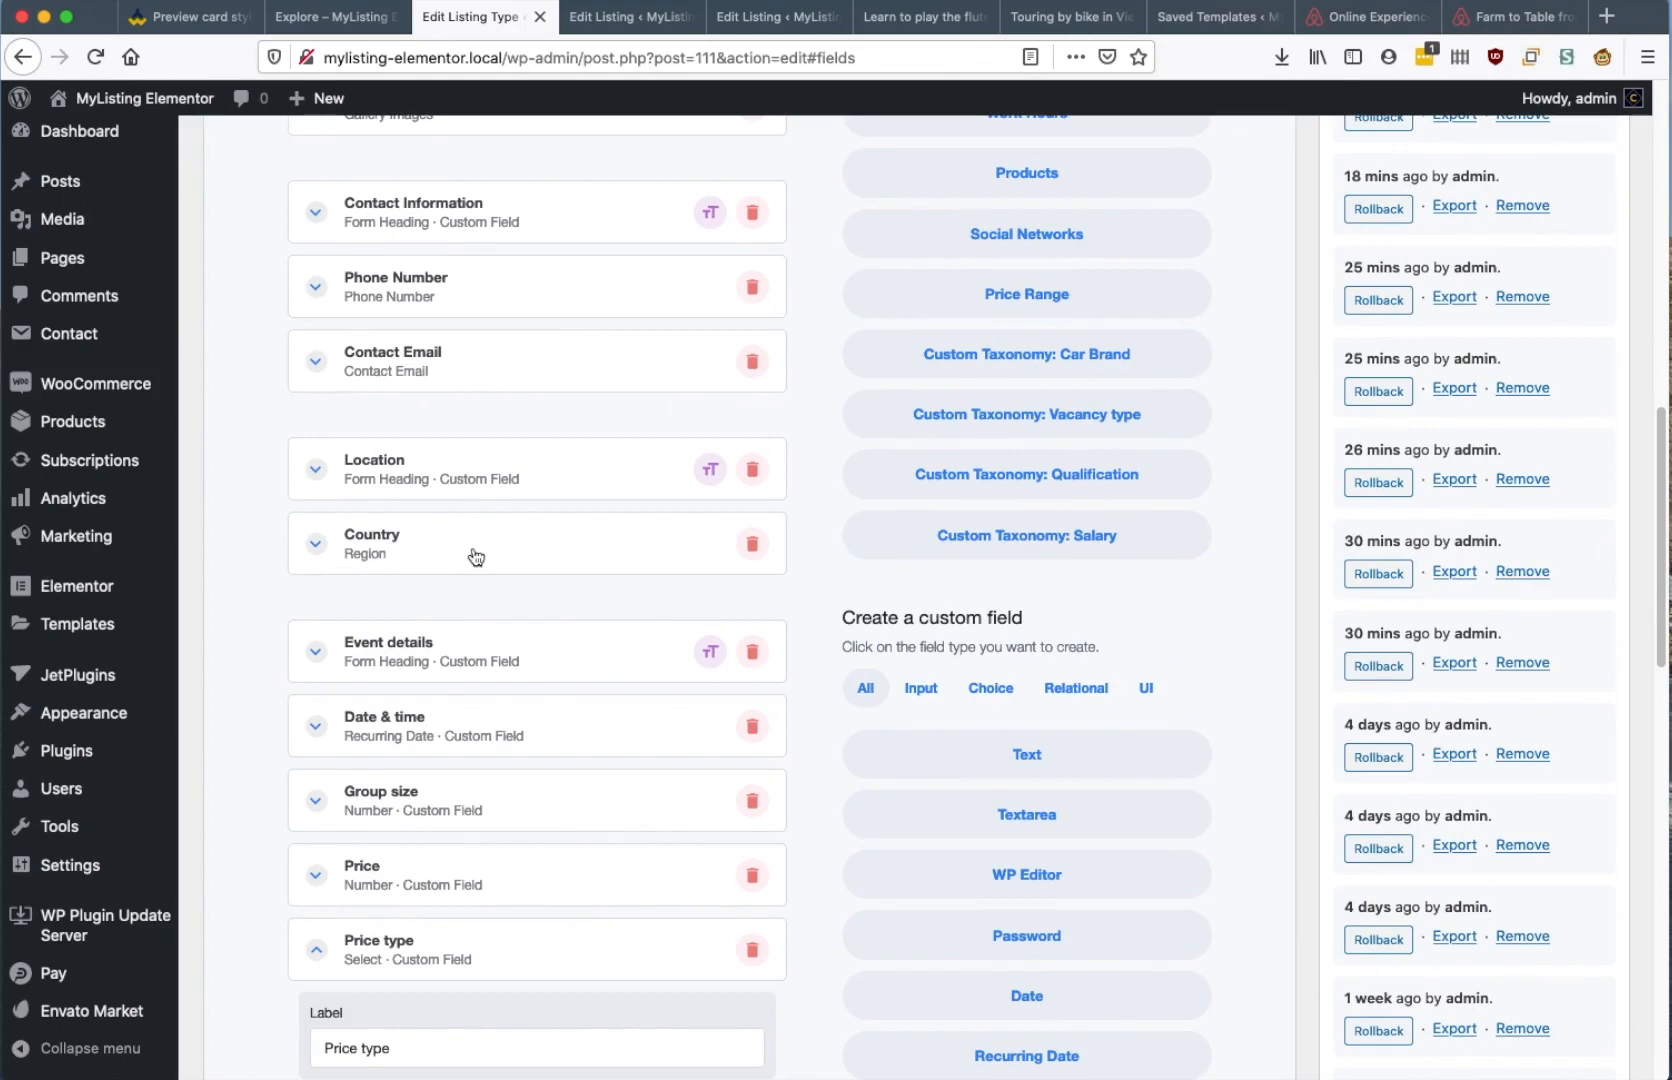
{"action": "scroll", "coordinate": [470, 556], "scroll_direction": "down", "scroll_amount": 2}
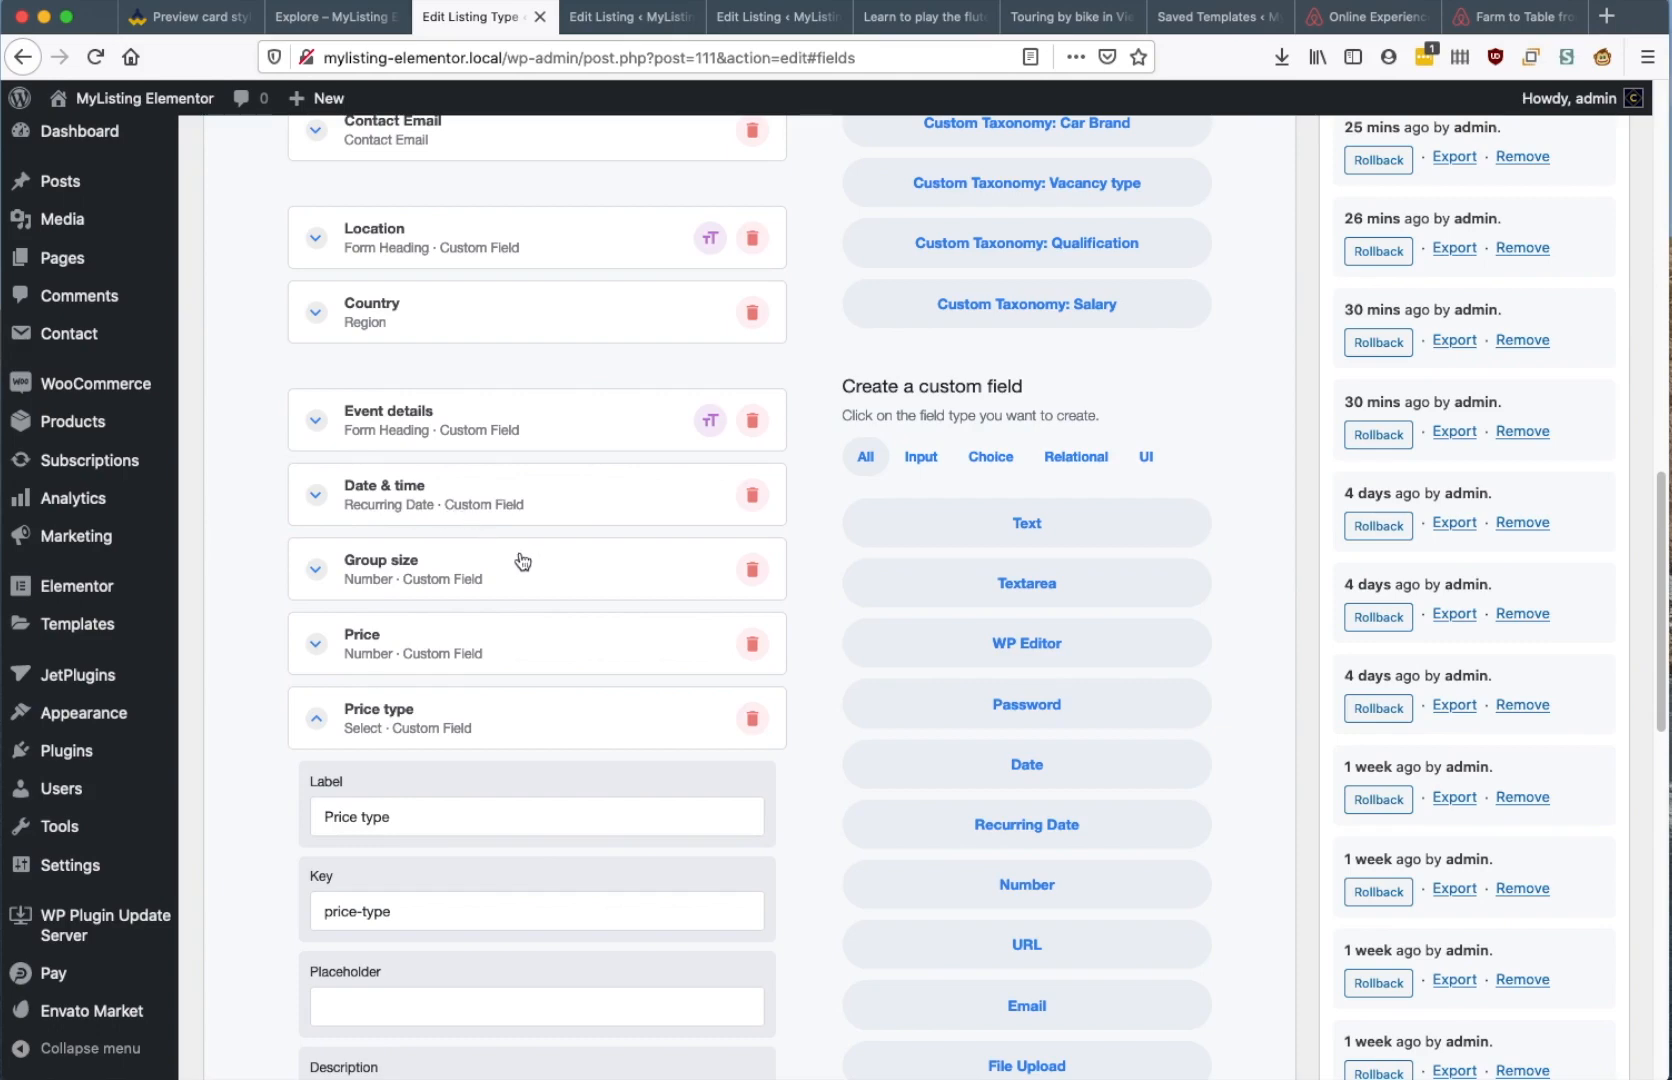
{"action": "left_click", "coordinate": [448, 571]}
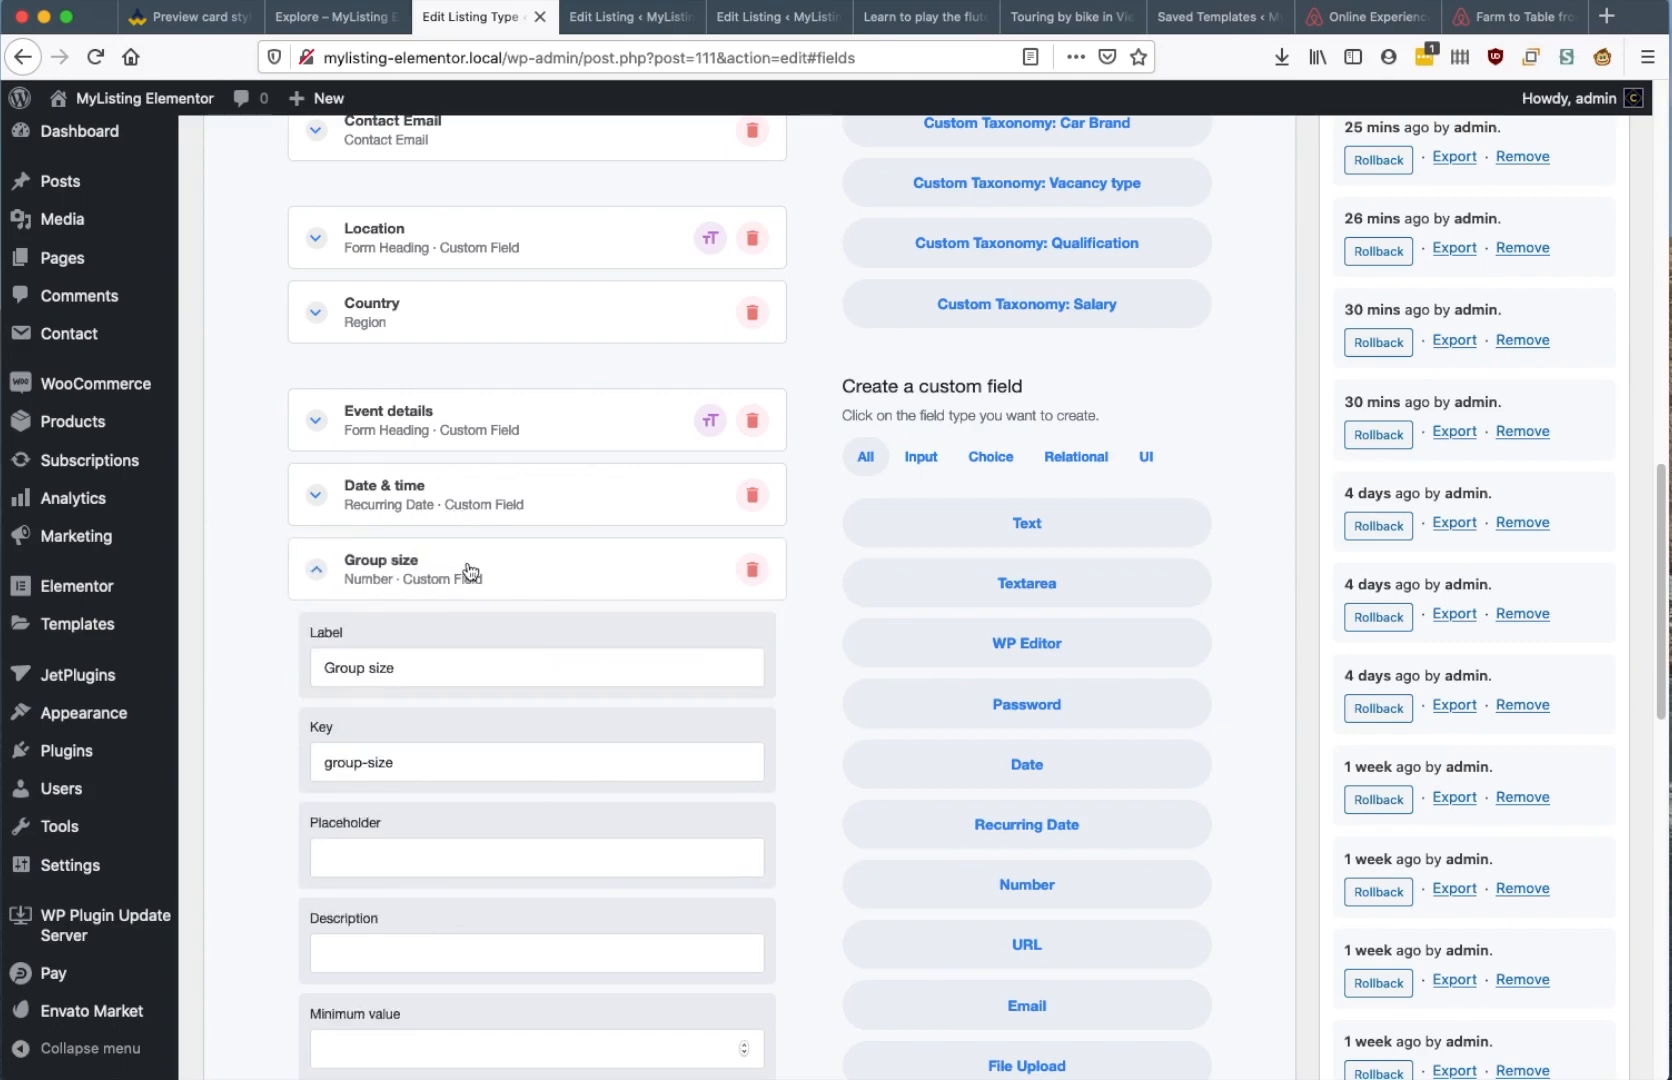
{"action": "left_click", "coordinate": [472, 572]}
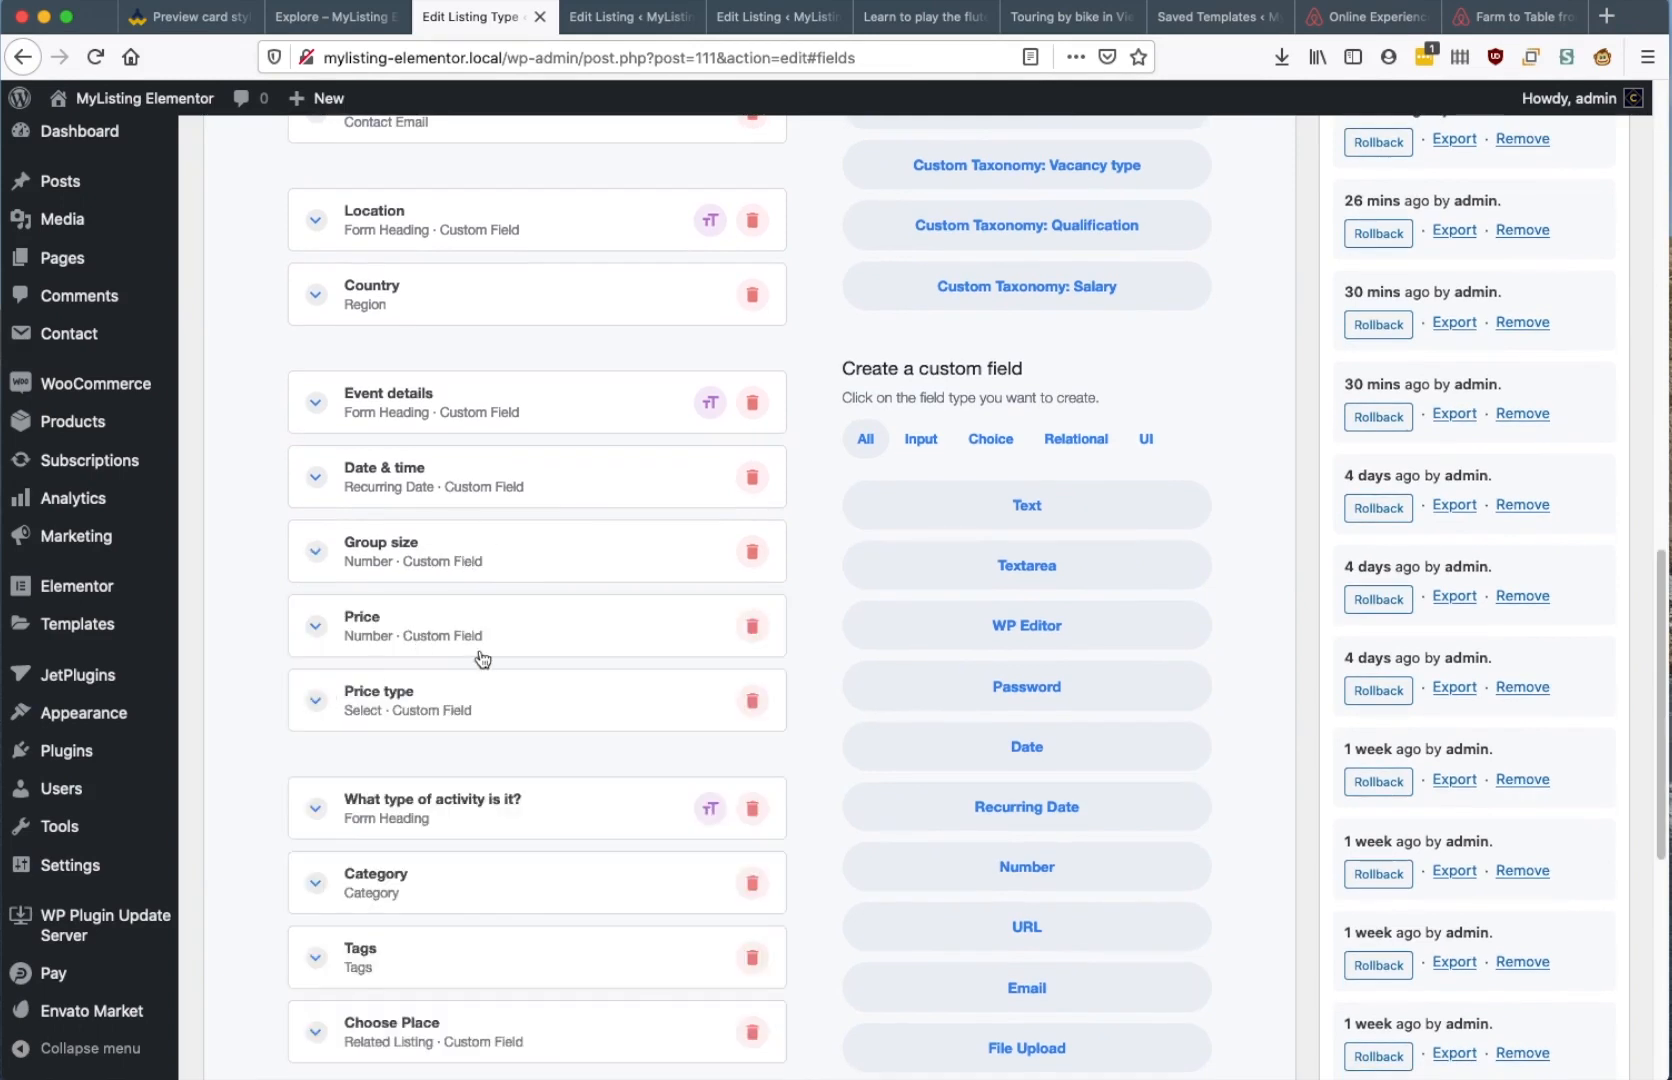
{"action": "left_click", "coordinate": [396, 707]}
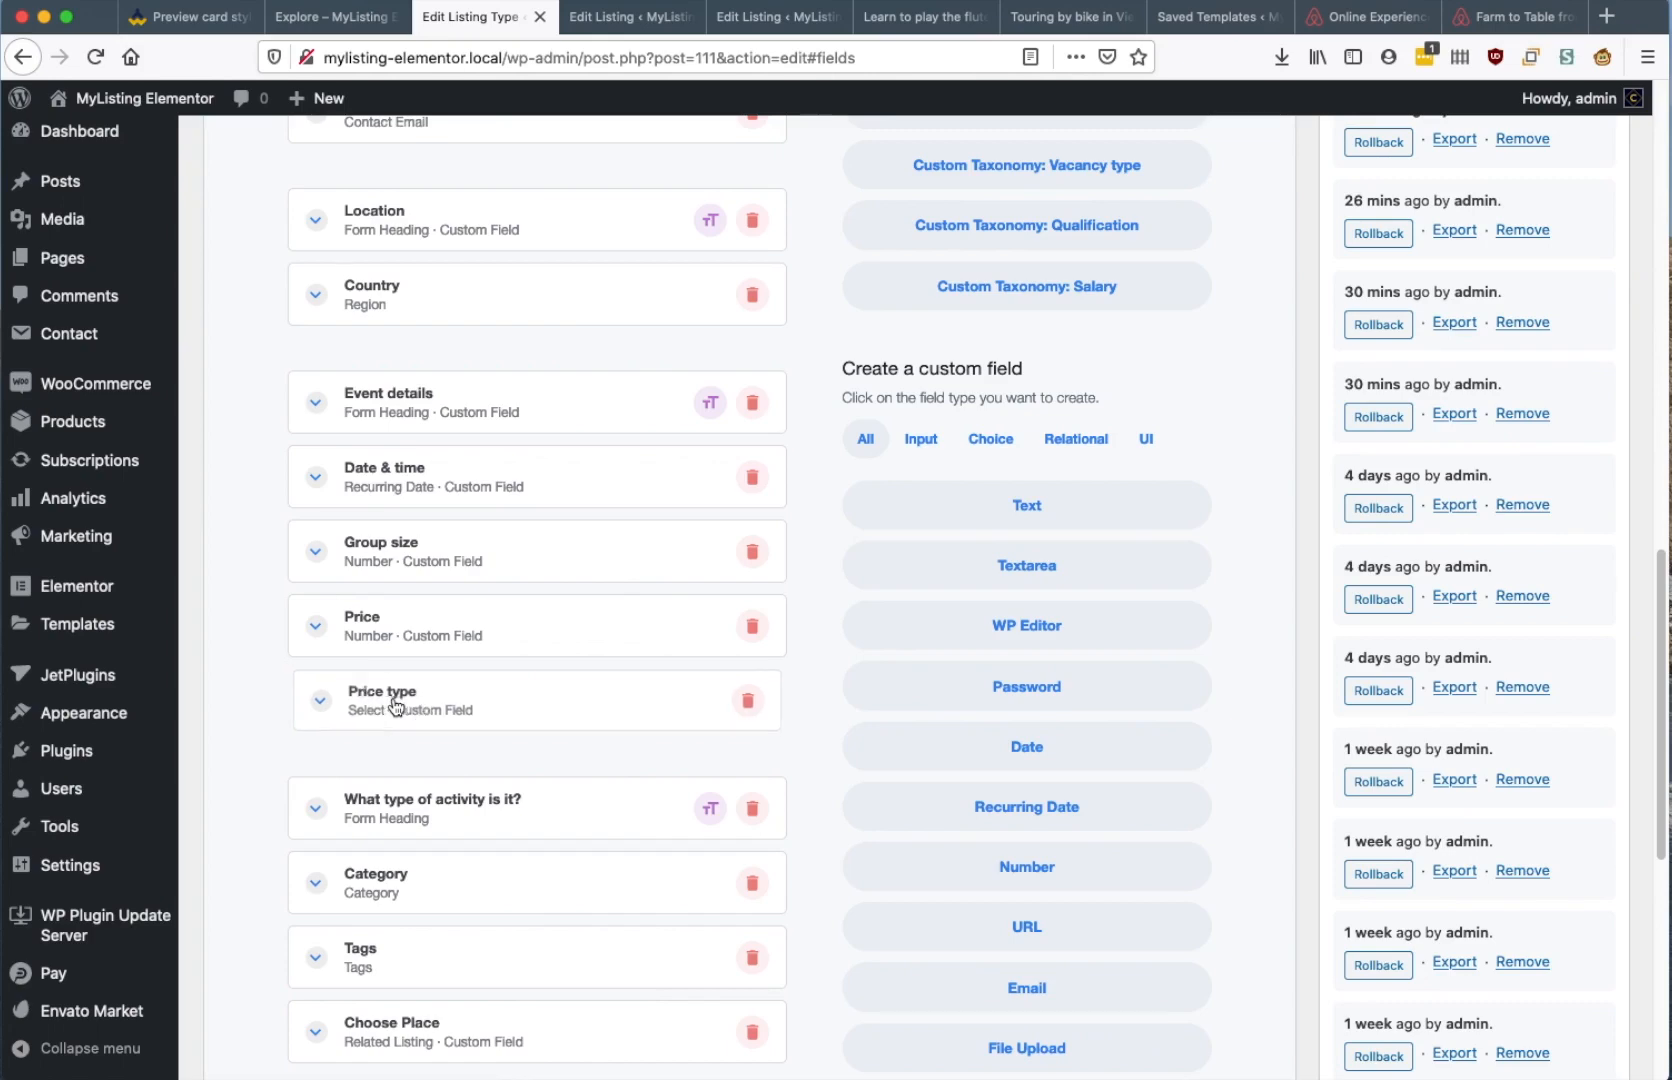
{"action": "scroll", "coordinate": [422, 664], "scroll_direction": "down", "scroll_amount": 8}
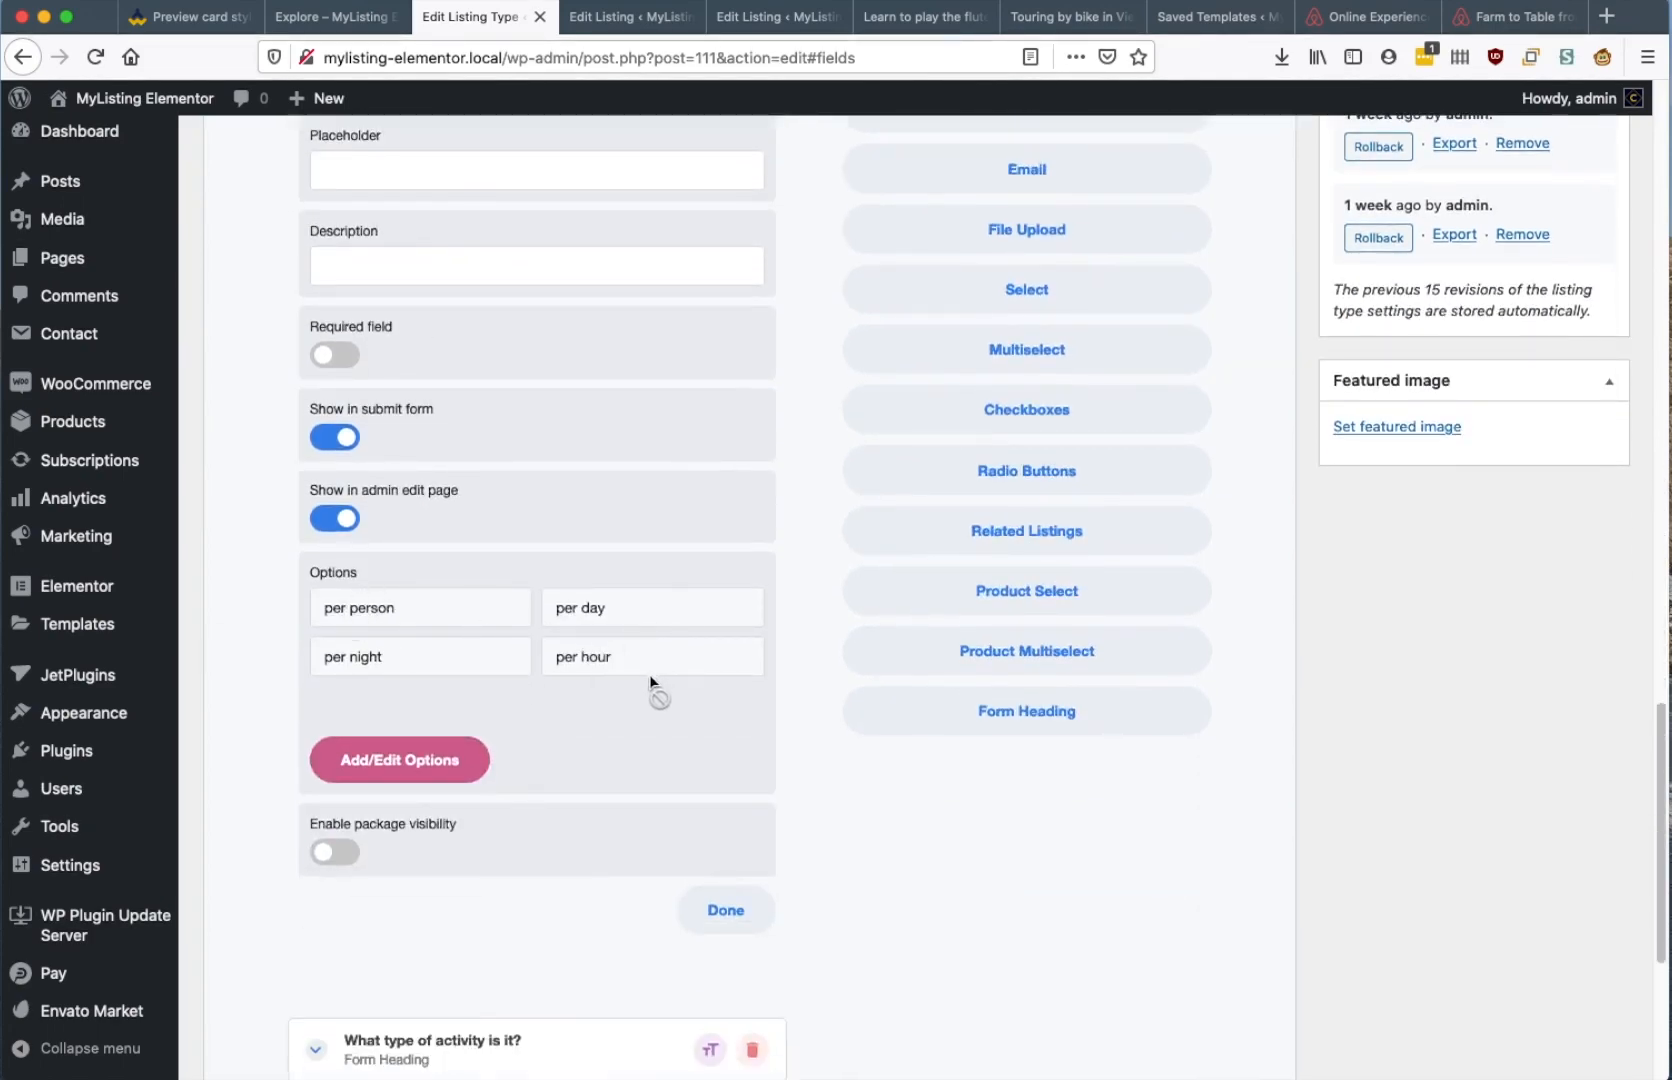
{"action": "scroll", "coordinate": [650, 678], "scroll_direction": "down", "scroll_amount": 5}
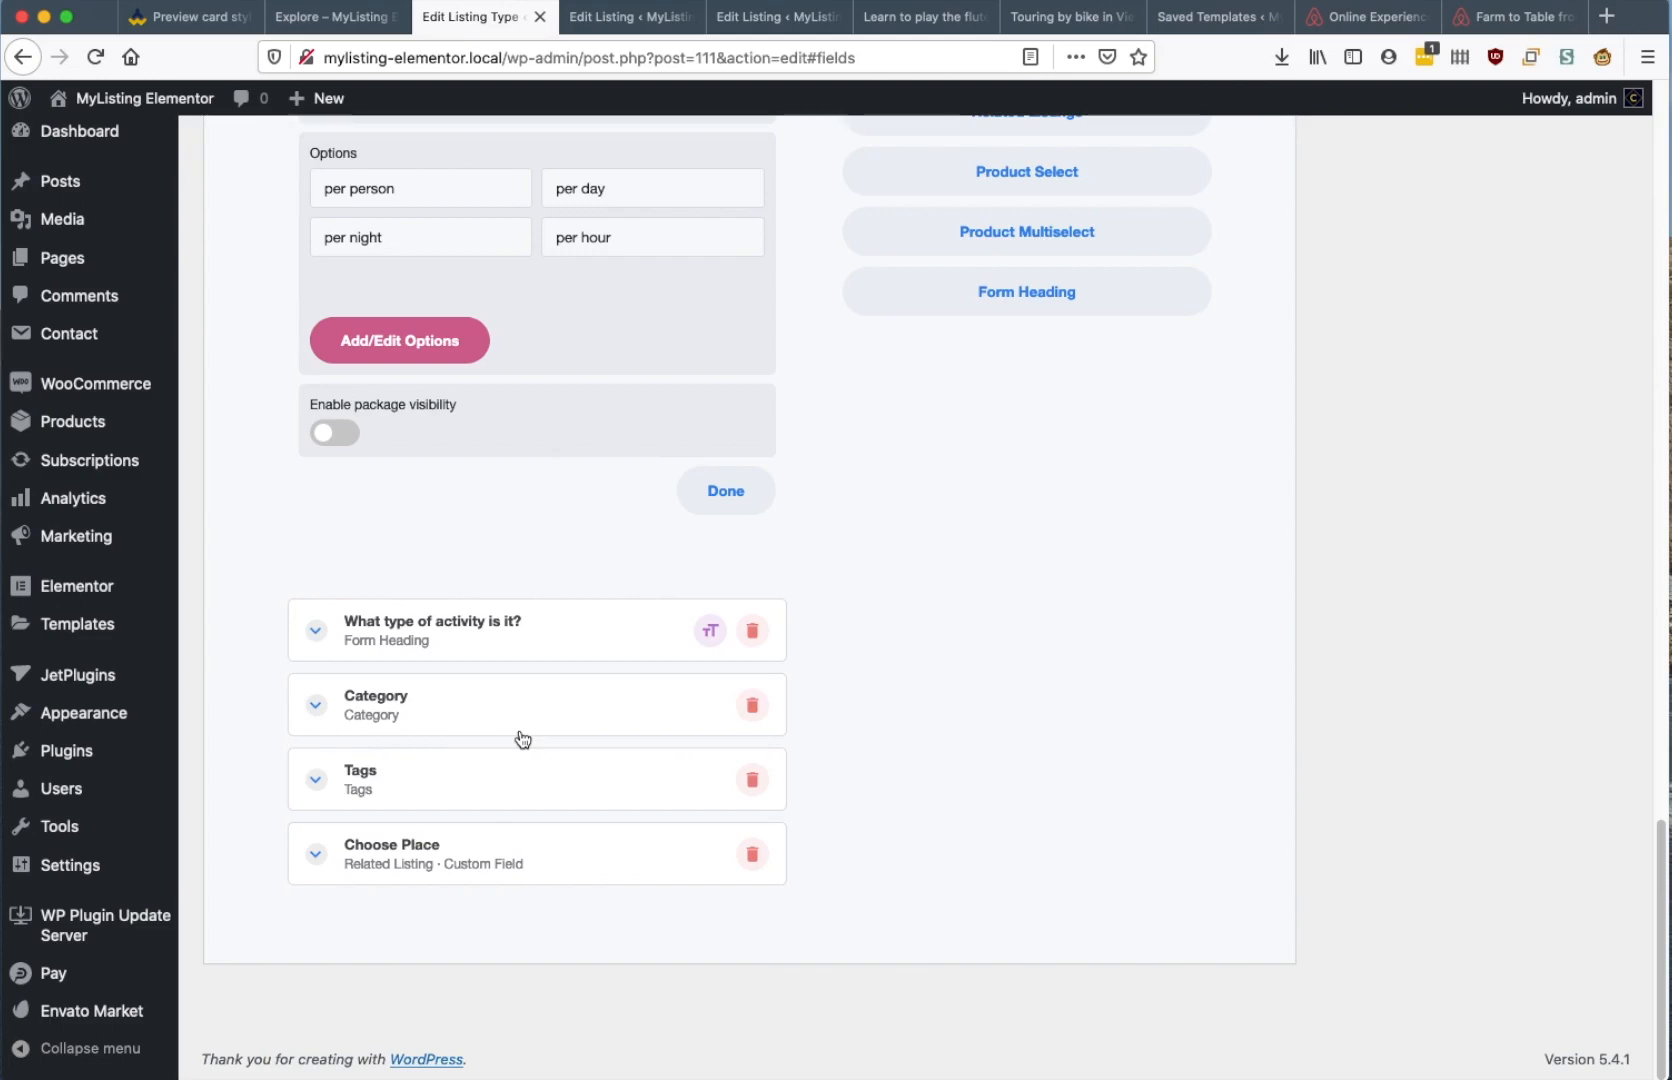
Review the filled-in fields of the Jeep Tour listing, from its title and cover image down to price type and category
{"action": "key", "text": "ctrl+Tab"}
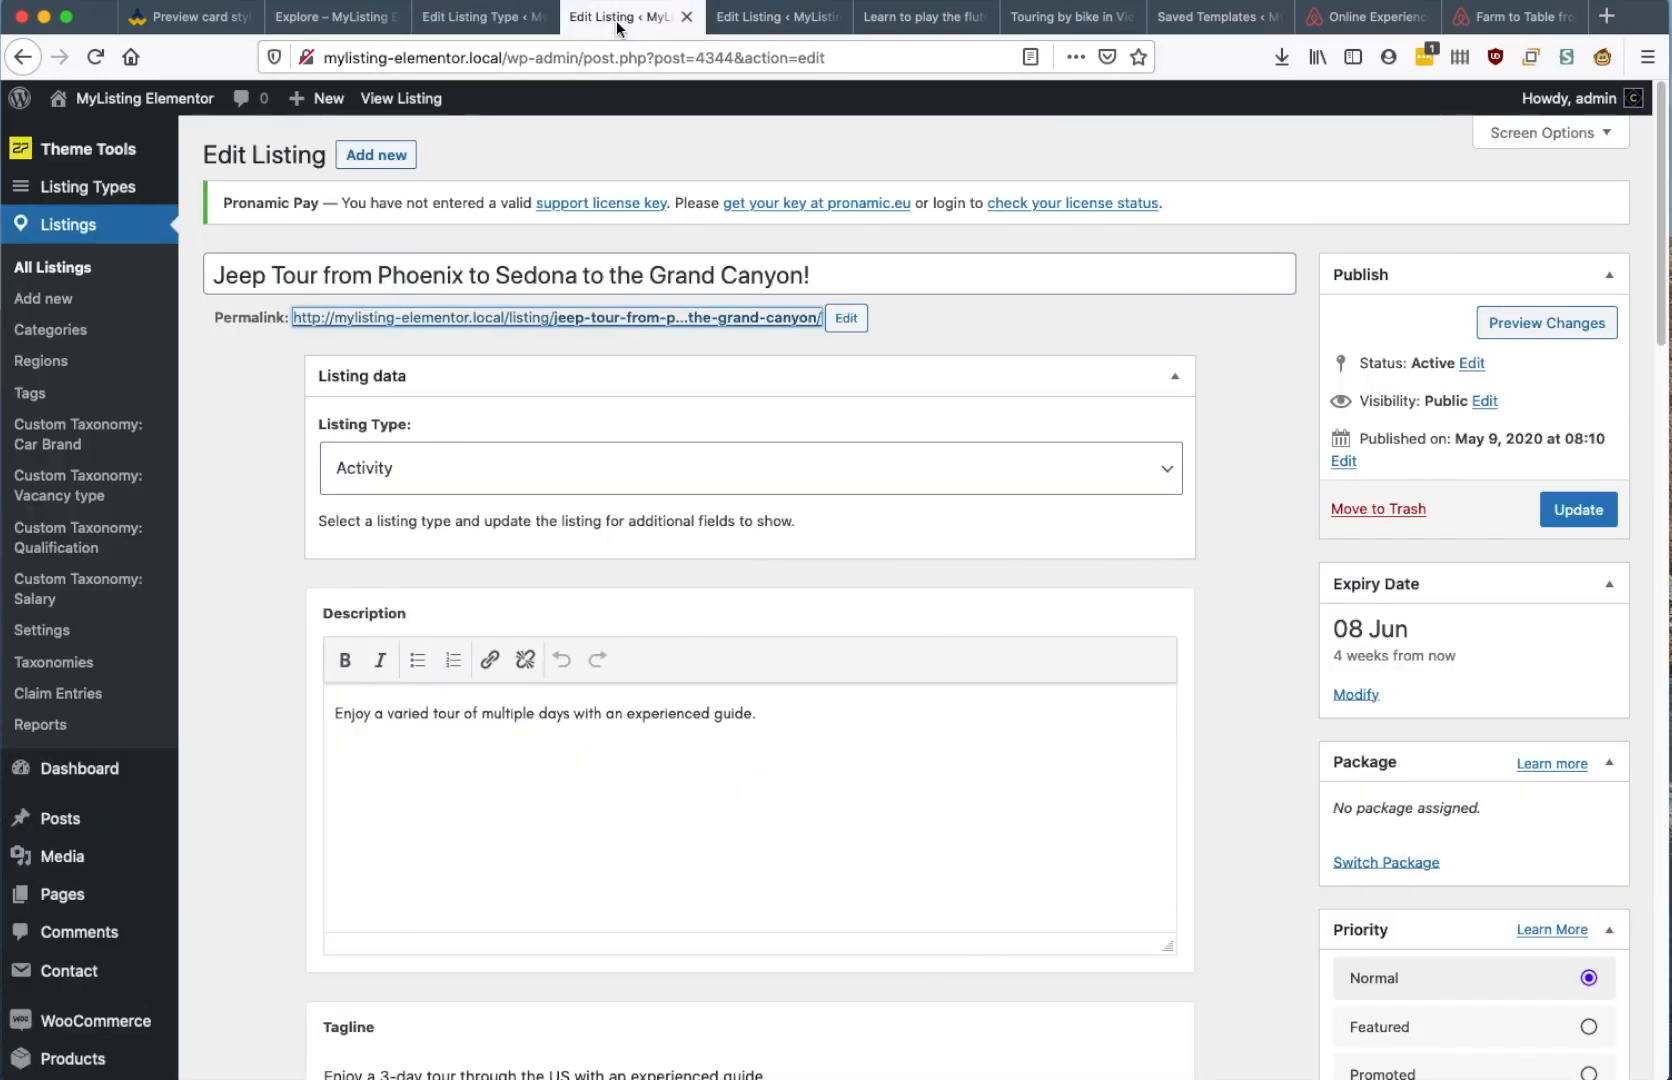
{"action": "left_click_drag", "start_coordinate": [206, 287], "coordinate": [545, 294]}
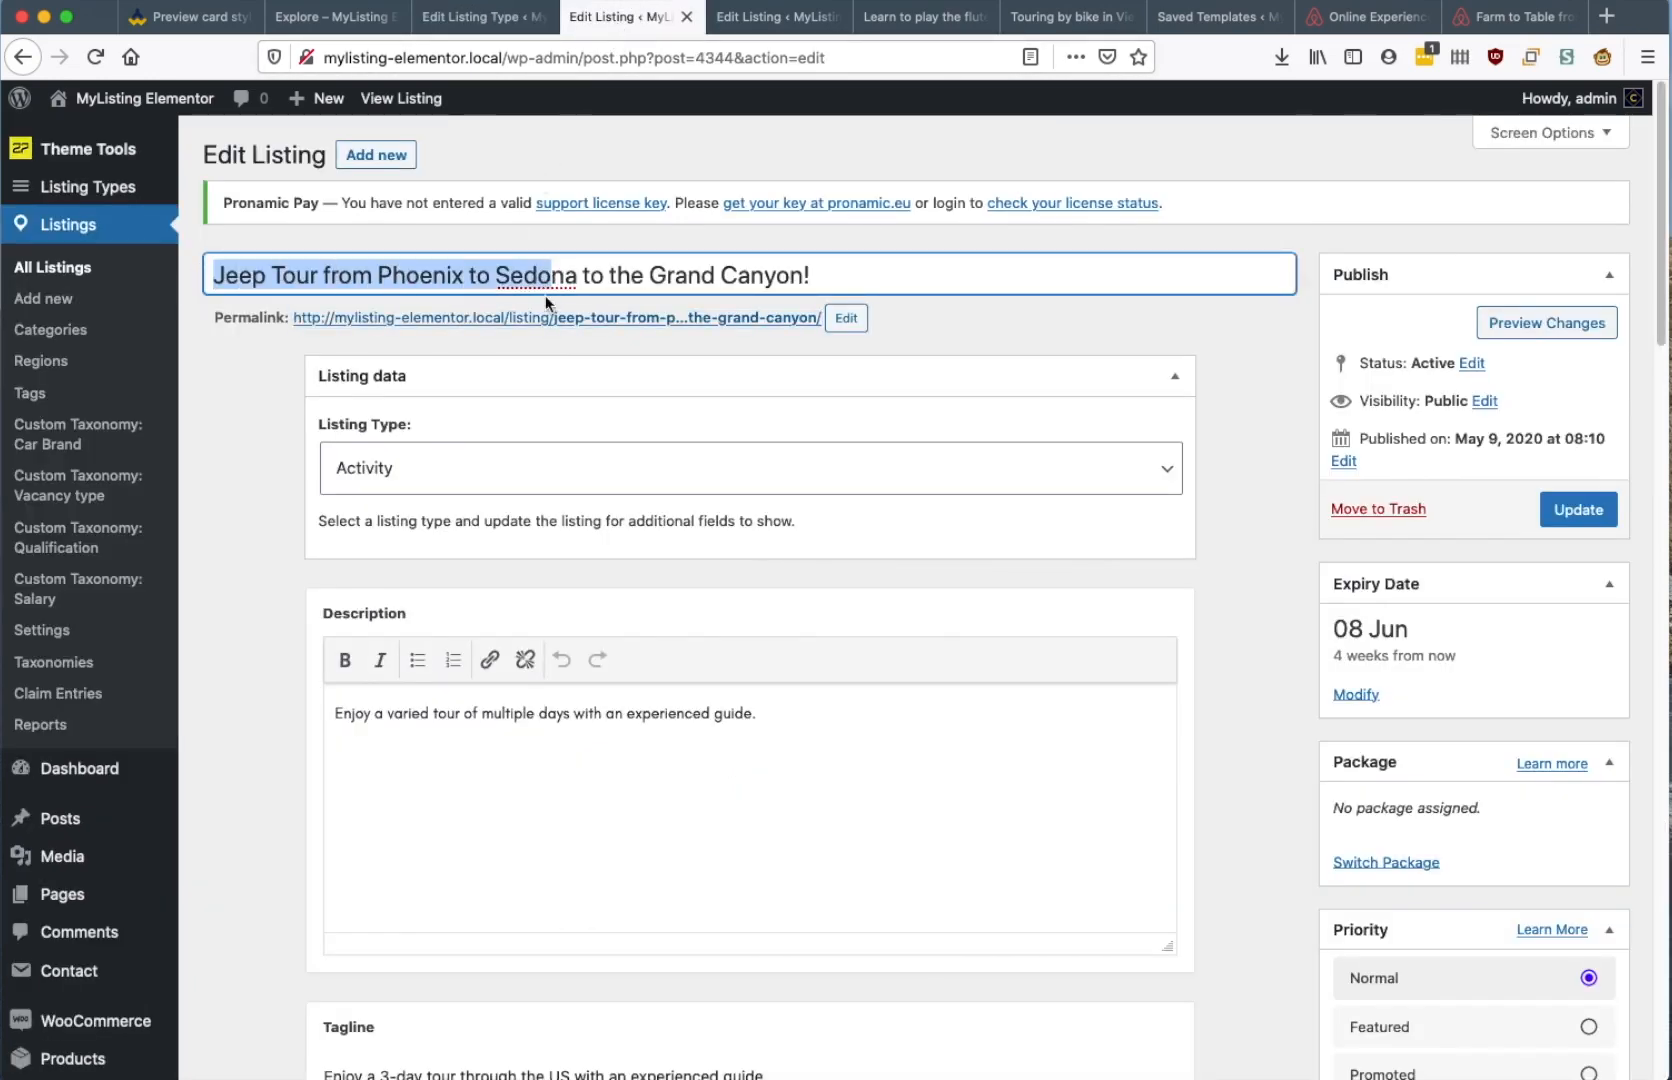
{"action": "scroll", "coordinate": [543, 297], "scroll_direction": "down", "scroll_amount": 5}
{"action": "scroll", "coordinate": [509, 519], "scroll_direction": "down", "scroll_amount": 8}
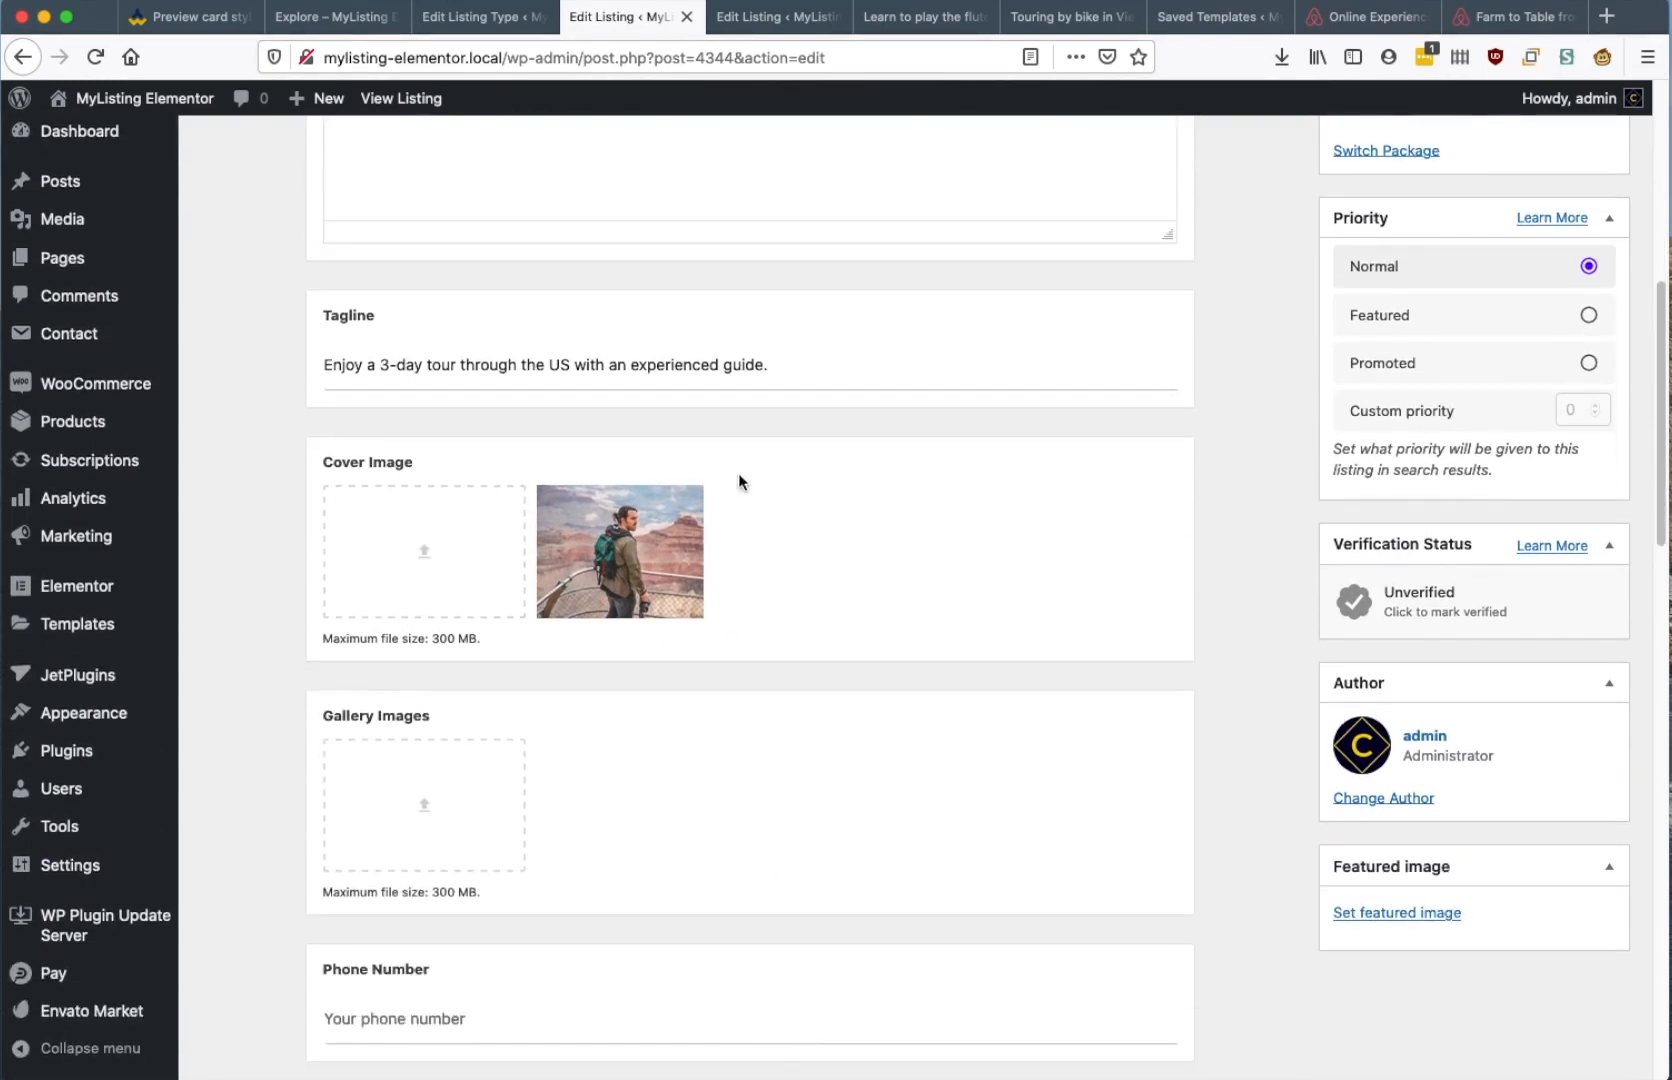
{"action": "scroll", "coordinate": [730, 485], "scroll_direction": "down", "scroll_amount": 3}
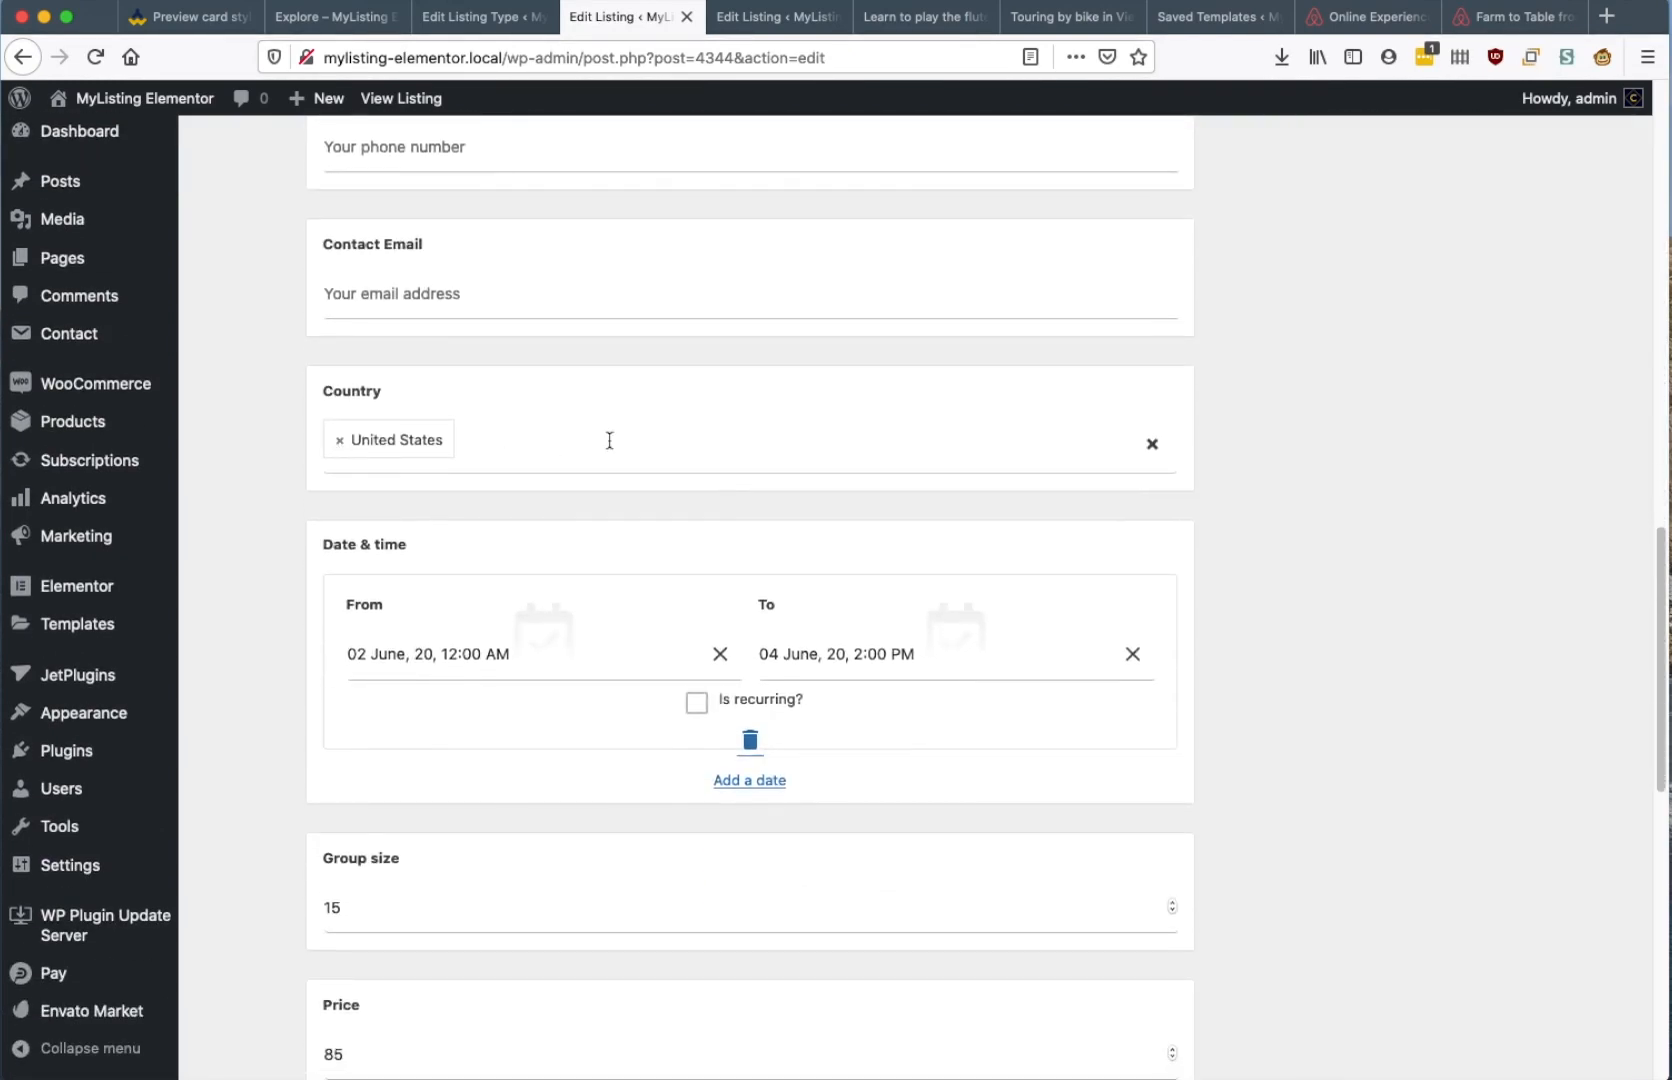
{"action": "scroll", "coordinate": [700, 548], "scroll_direction": "down", "scroll_amount": 1}
{"action": "scroll", "coordinate": [862, 574], "scroll_direction": "down", "scroll_amount": 5}
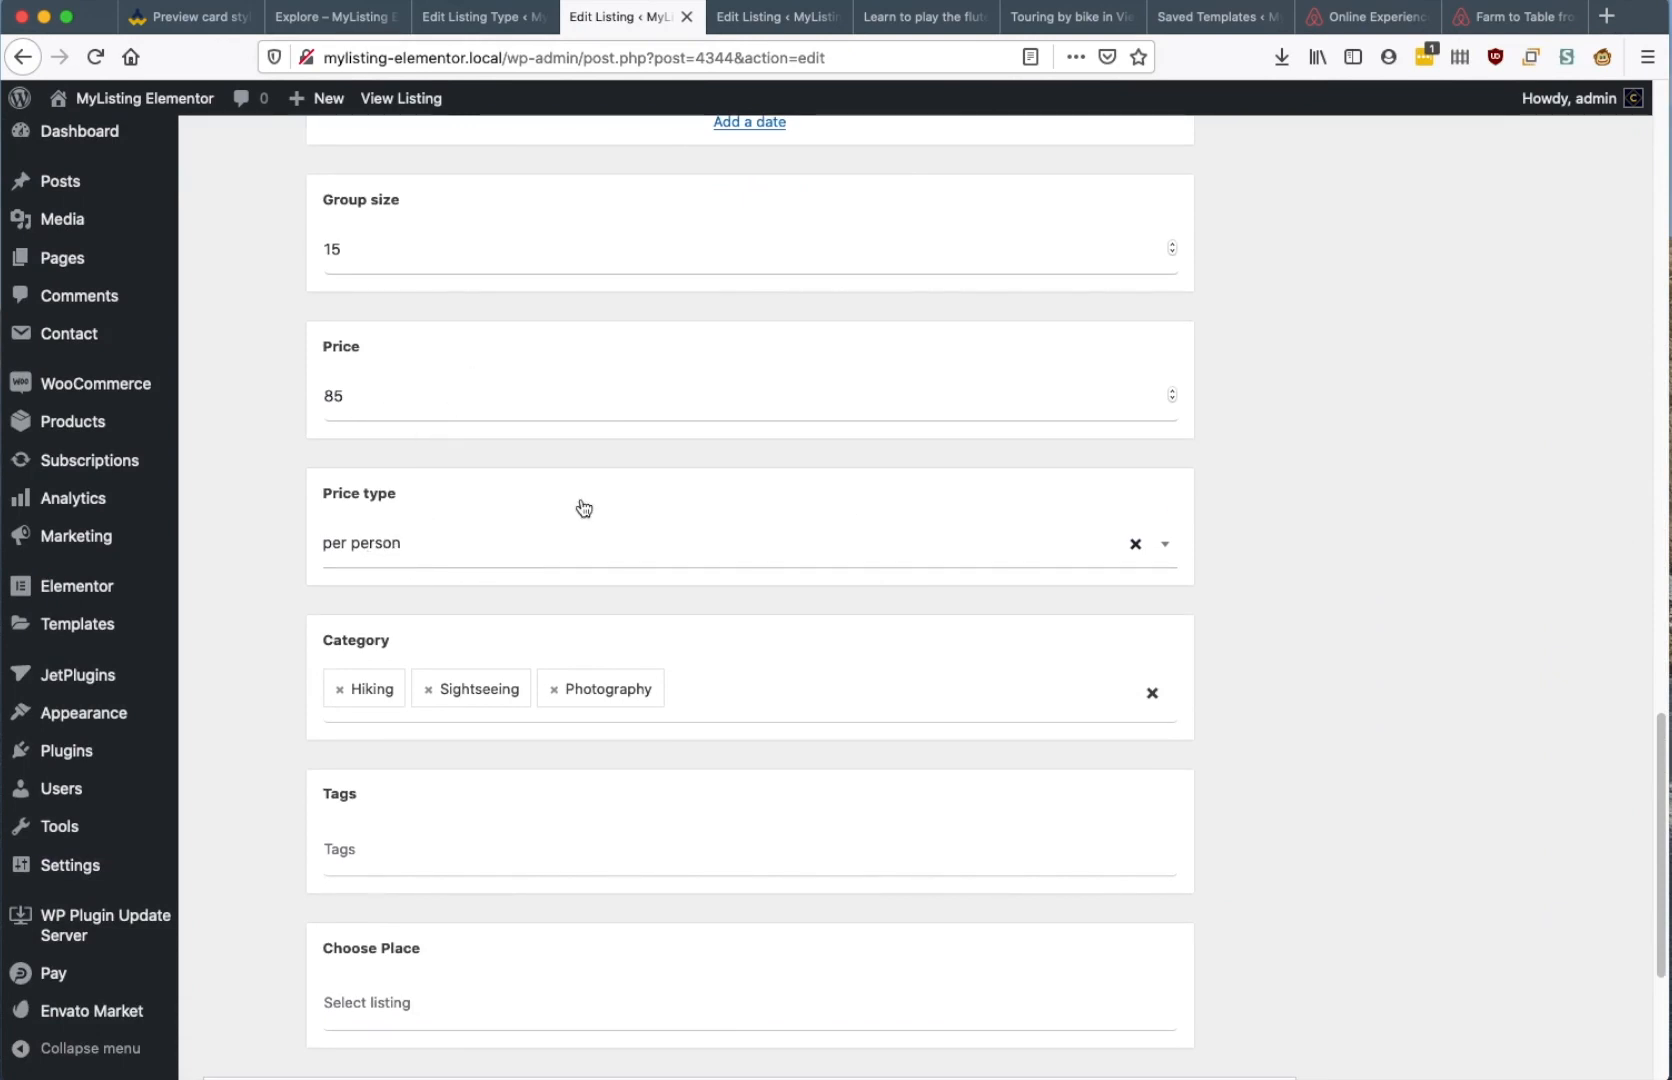
View the flute and Vietnam bike tour listing pages, checking the bike tour's reviews and details, and return to the Explore page
{"action": "left_click", "coordinate": [917, 27]}
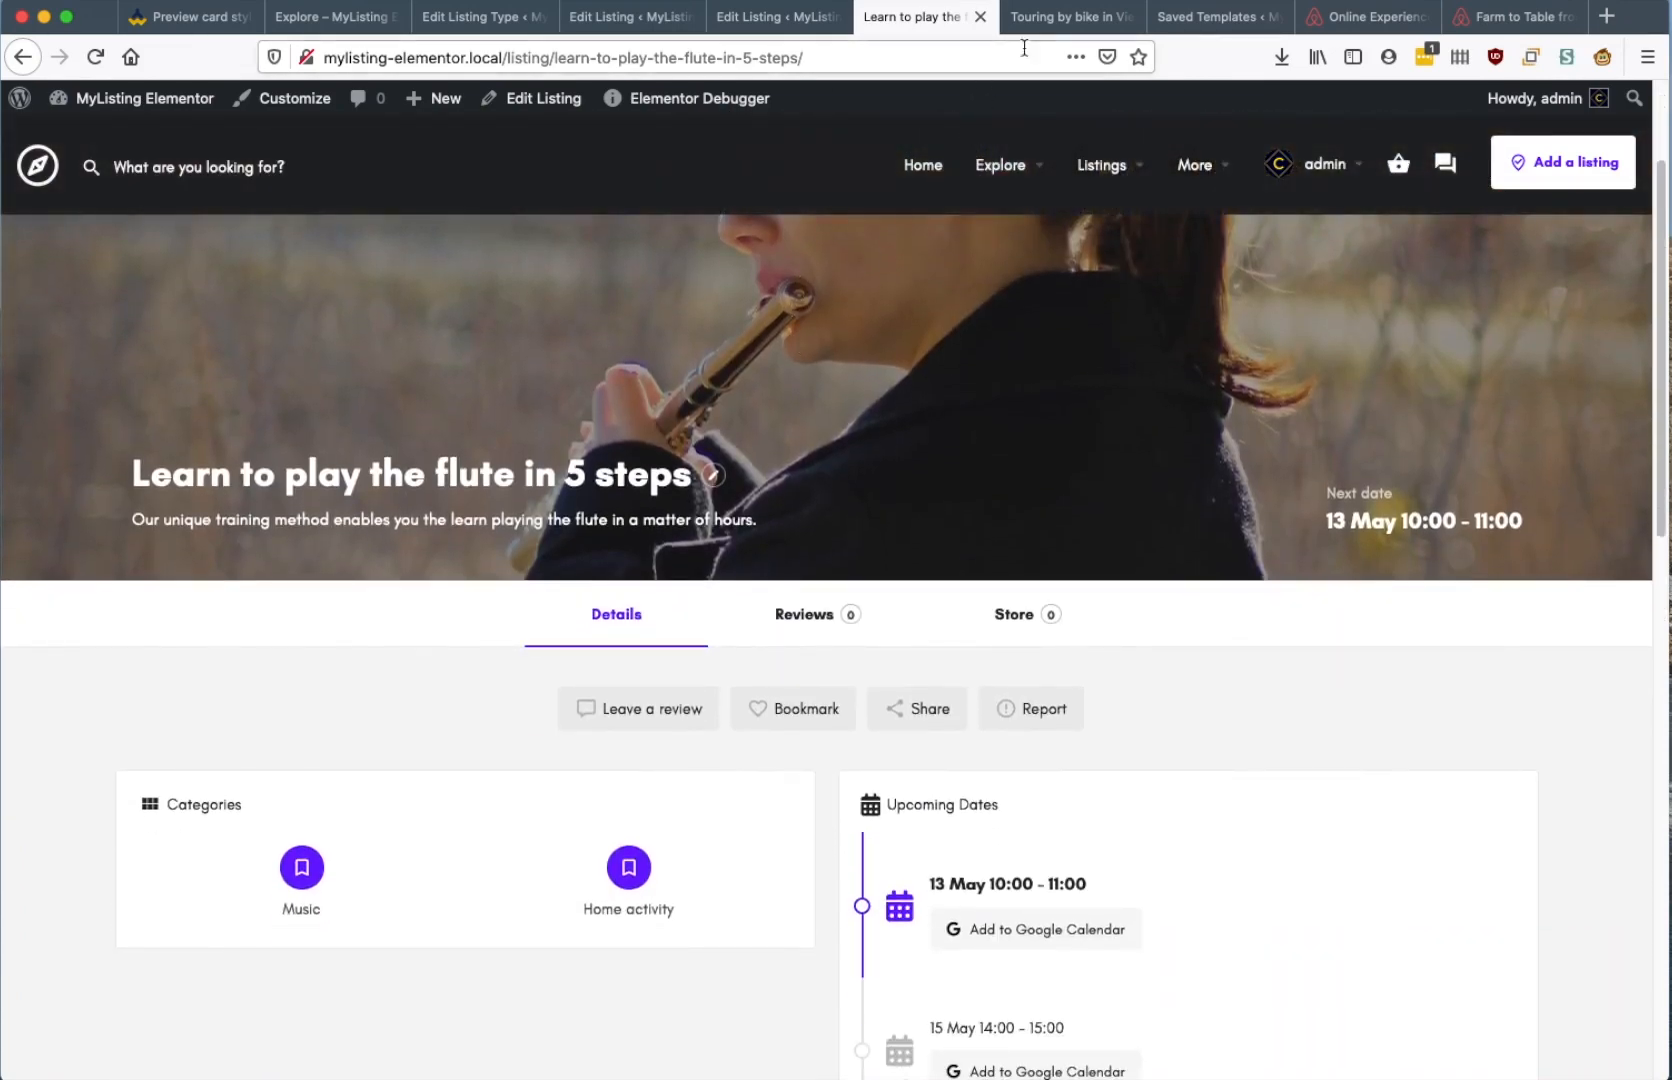
{"action": "left_click", "coordinate": [1053, 22]}
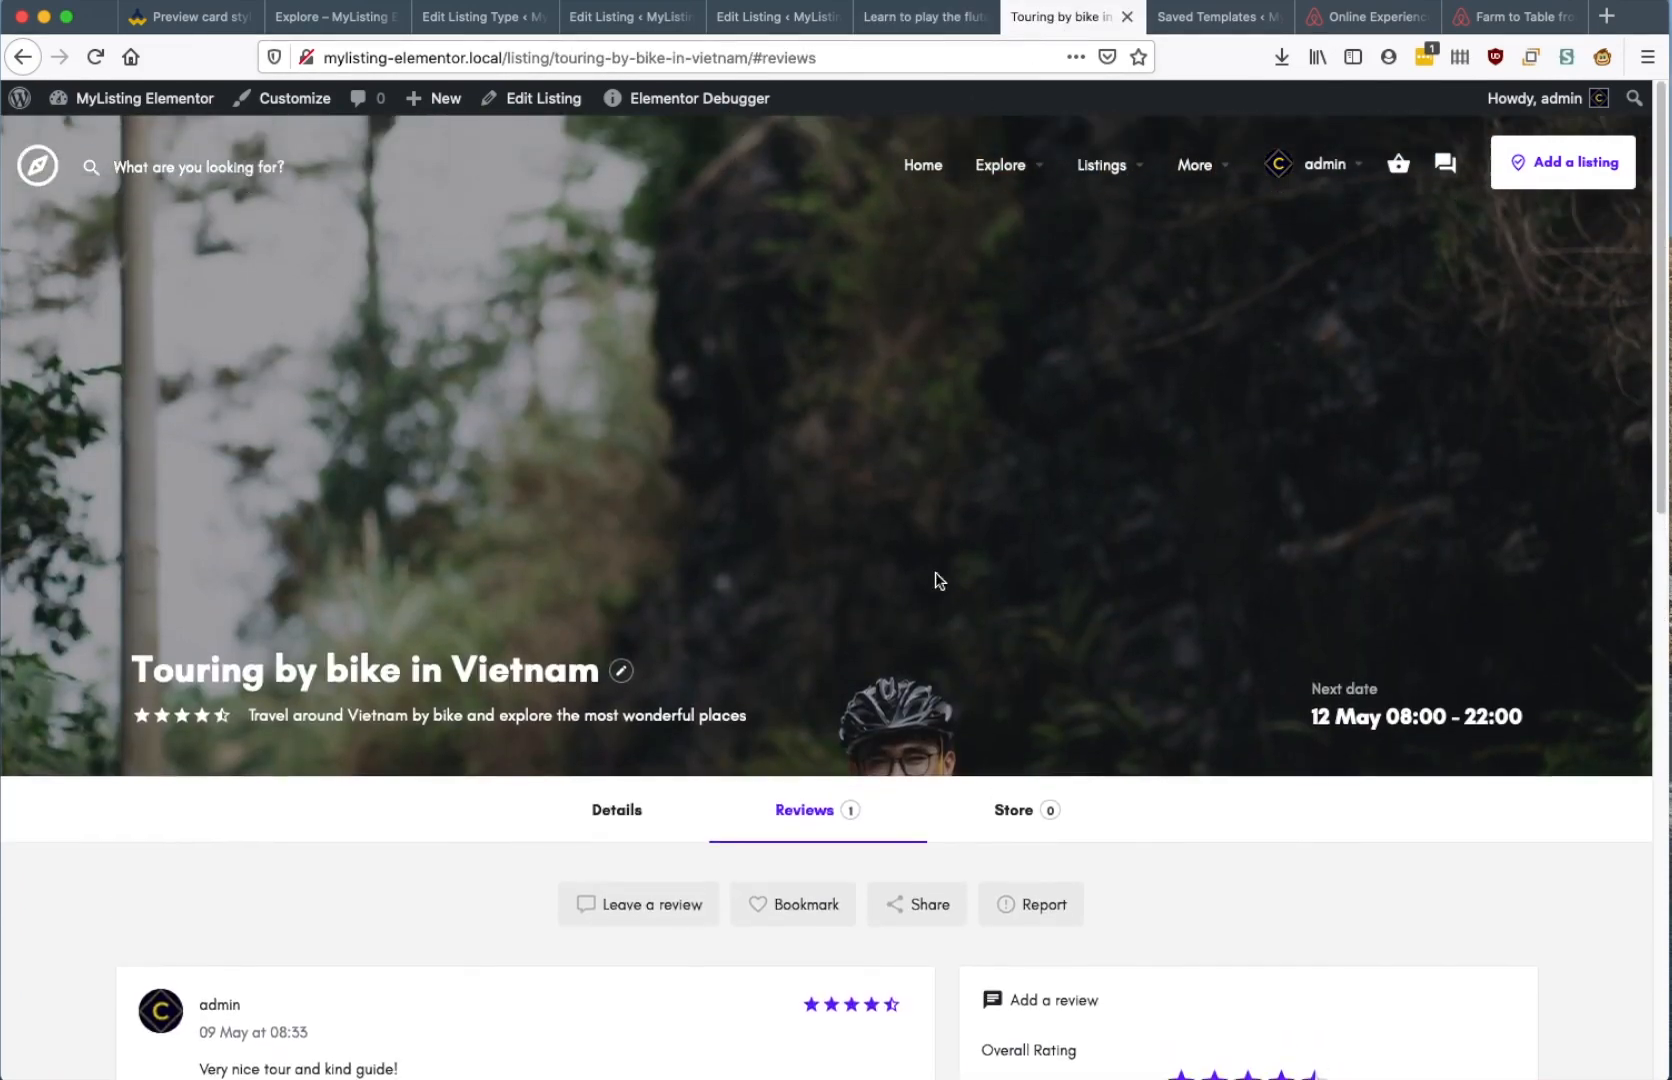
{"action": "scroll", "coordinate": [888, 567], "scroll_direction": "down", "scroll_amount": 5}
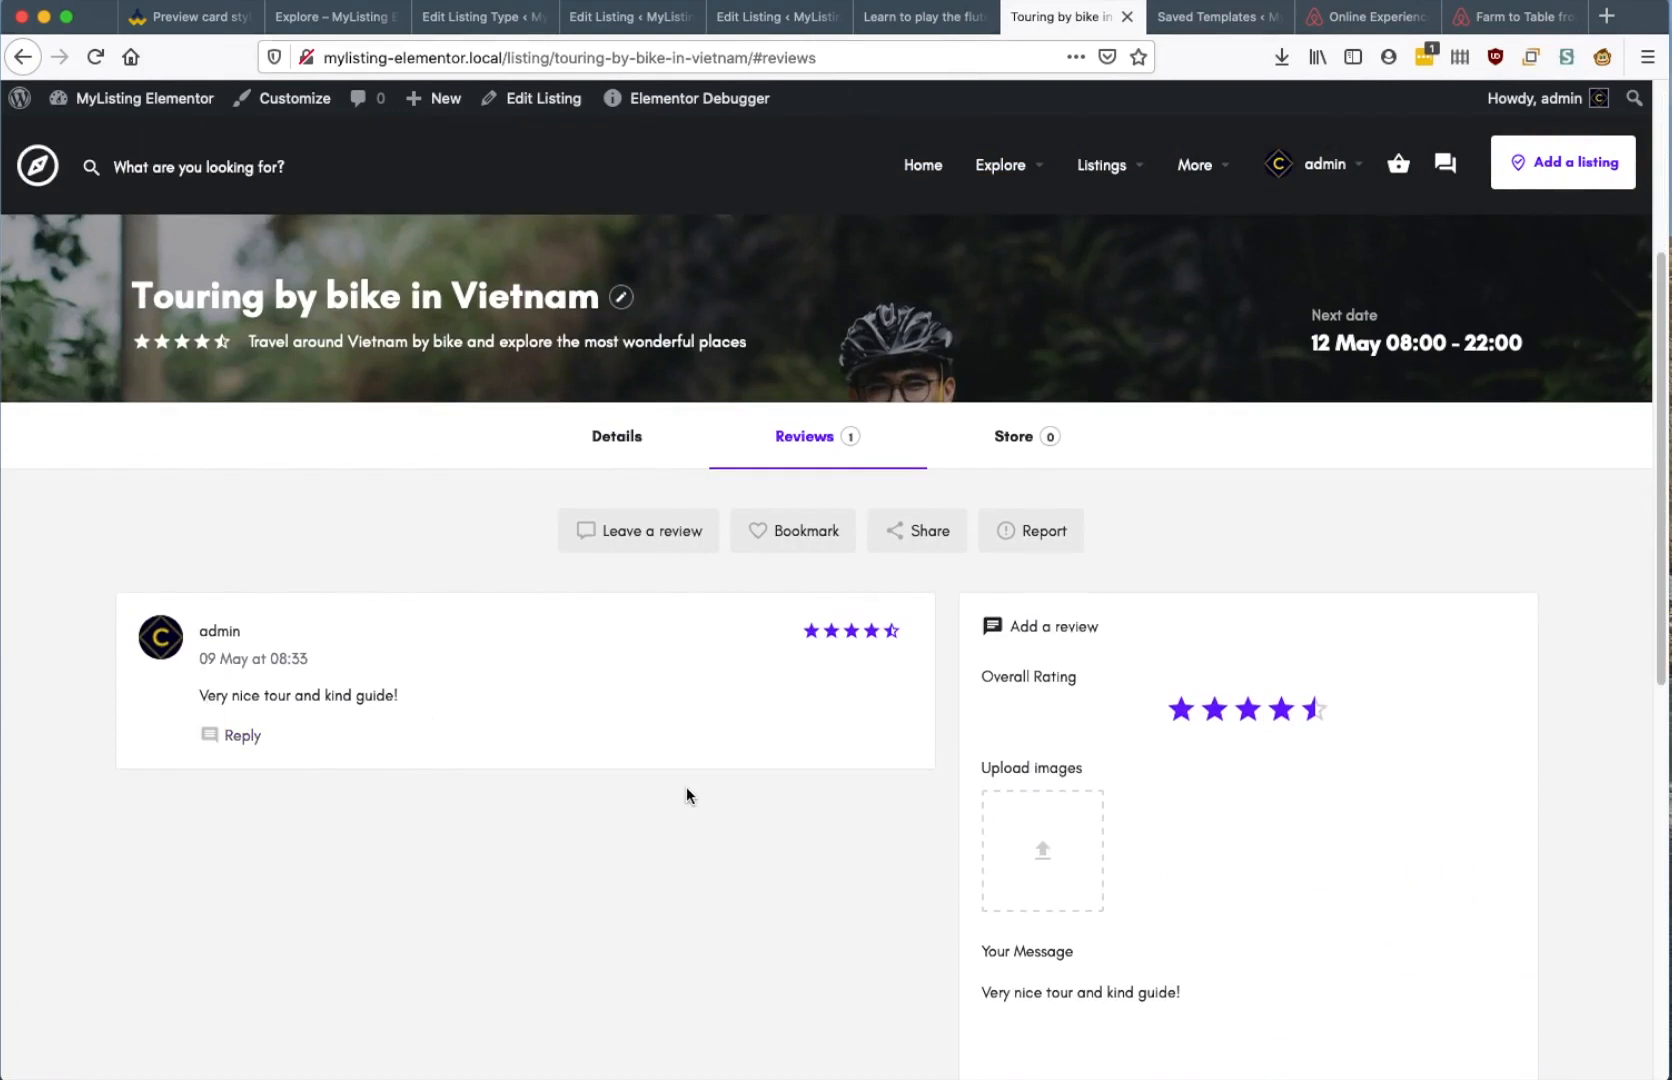
{"action": "scroll", "coordinate": [660, 710], "scroll_direction": "up", "scroll_amount": 3}
{"action": "left_click", "coordinate": [632, 600]}
{"action": "scroll", "coordinate": [593, 724], "scroll_direction": "down", "scroll_amount": 3}
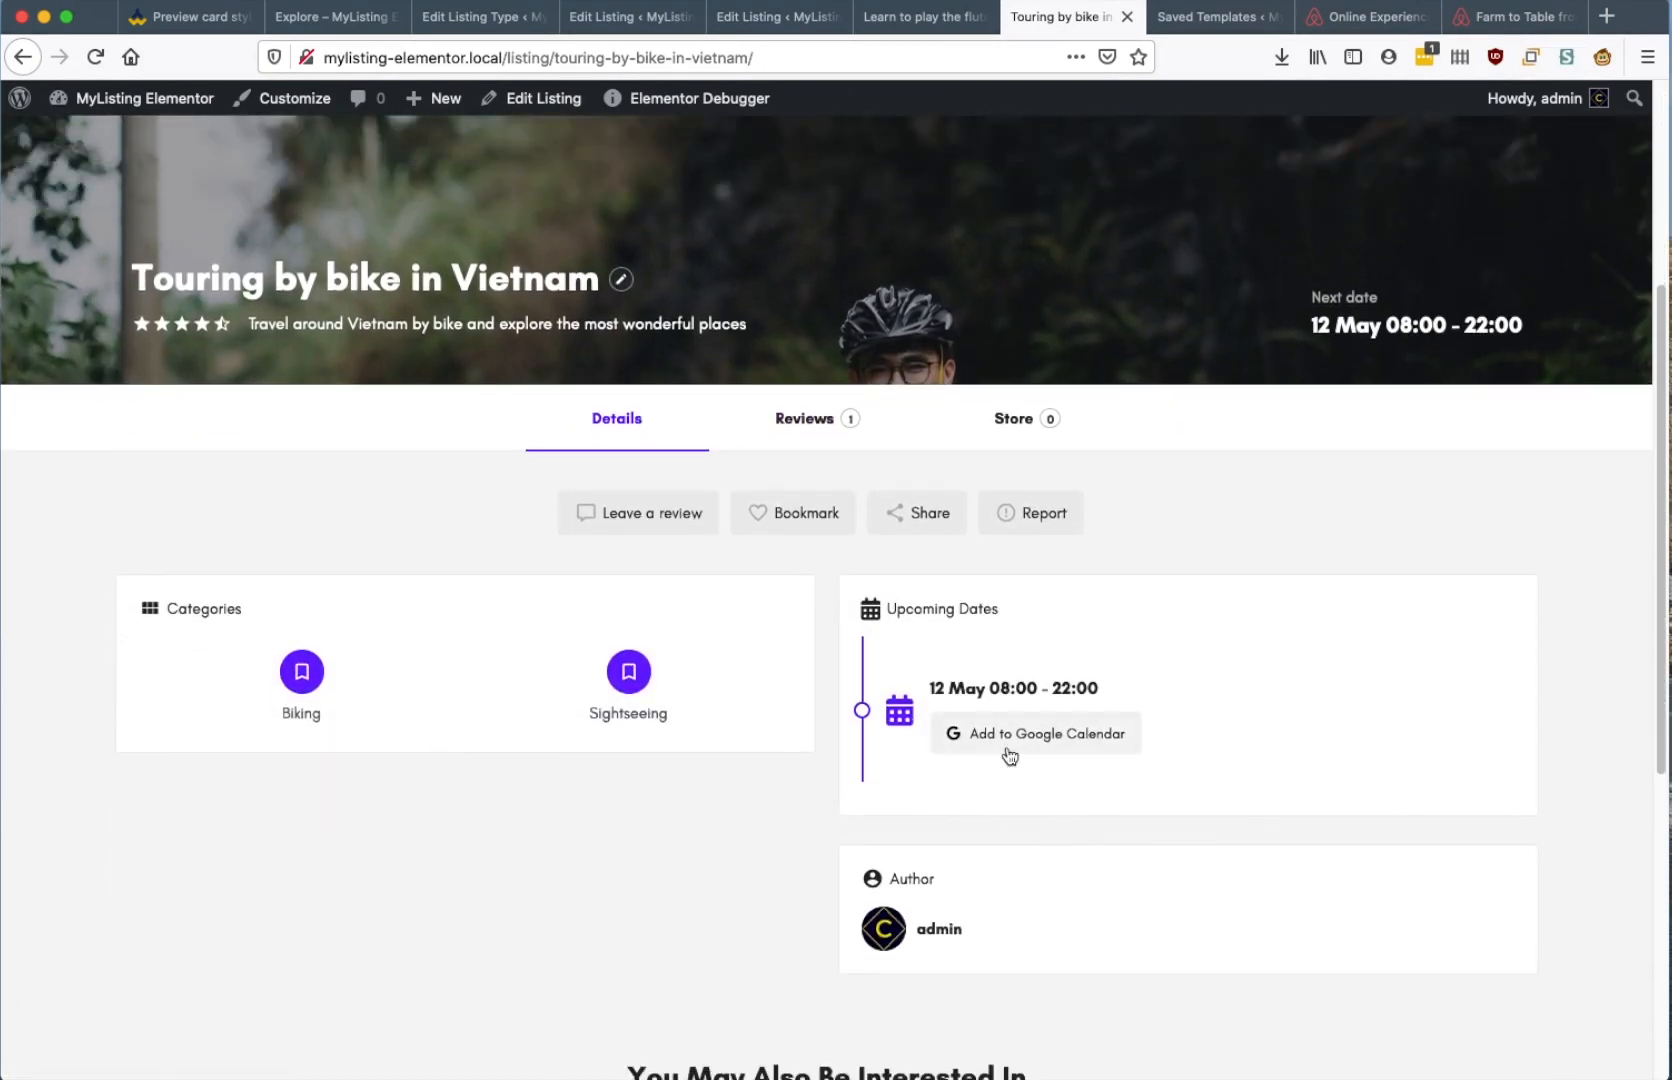
{"action": "scroll", "coordinate": [994, 449], "scroll_direction": "down", "scroll_amount": 4}
{"action": "scroll", "coordinate": [943, 337], "scroll_direction": "up", "scroll_amount": 10}
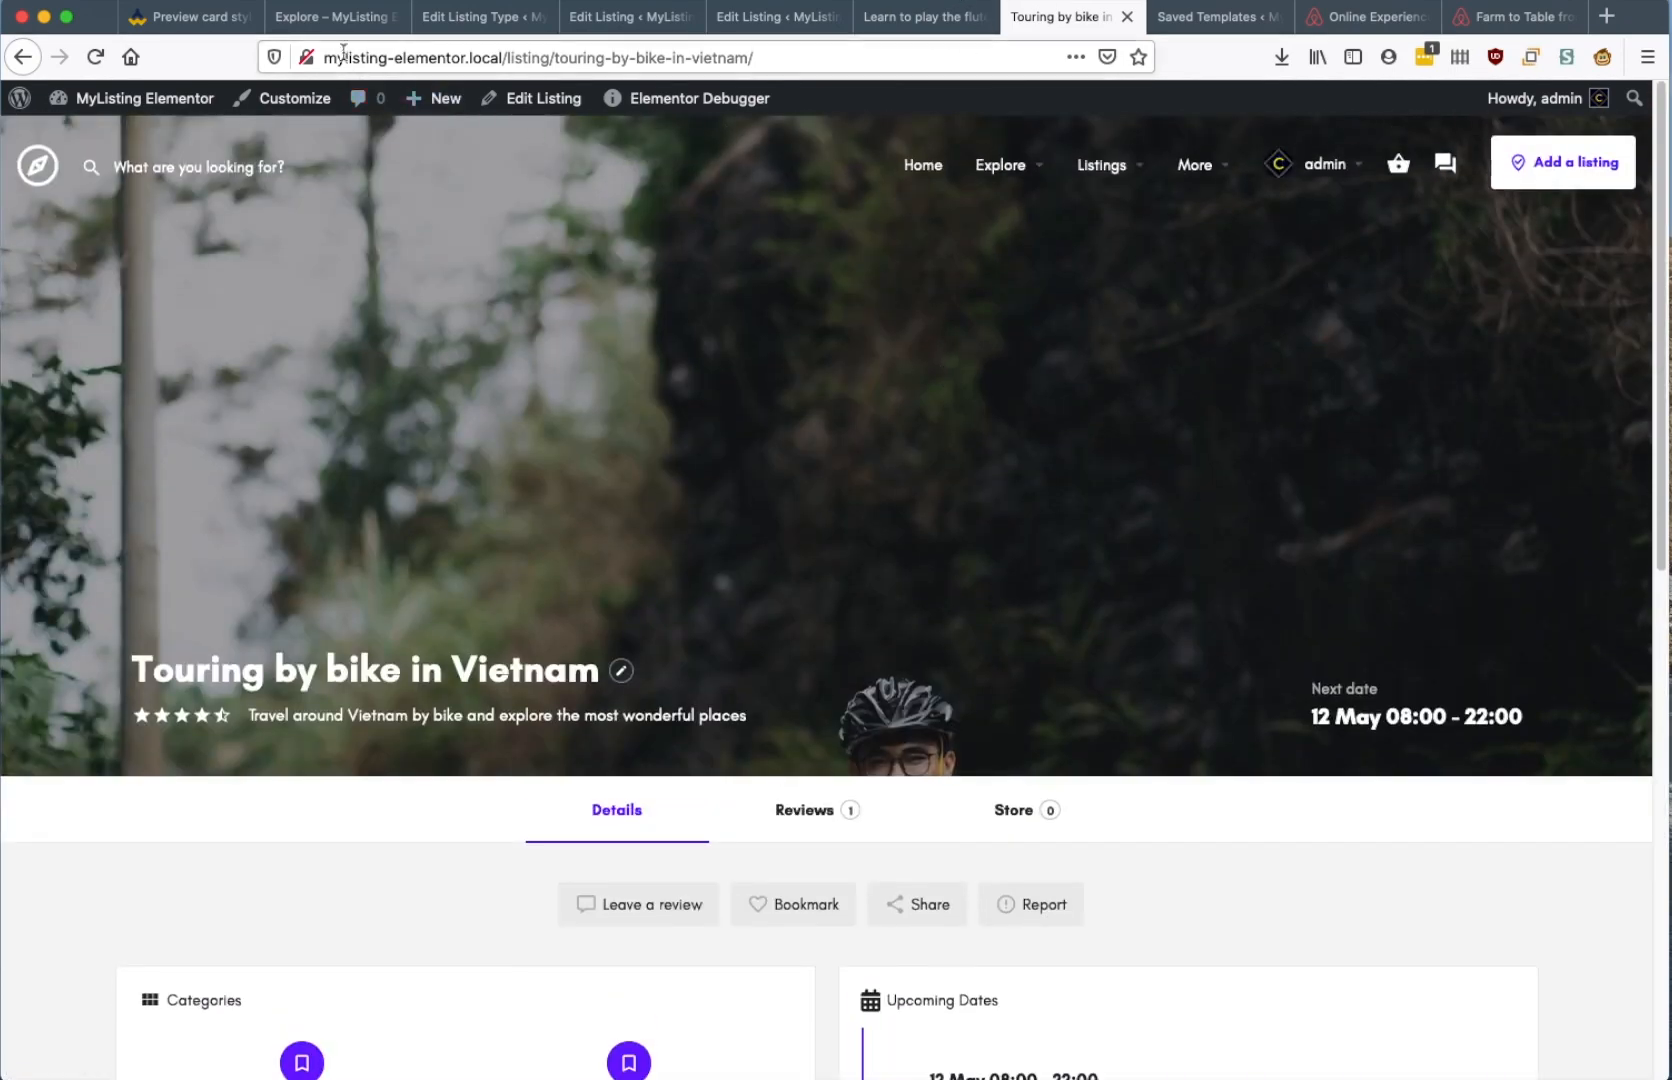
{"action": "left_click", "coordinate": [335, 17]}
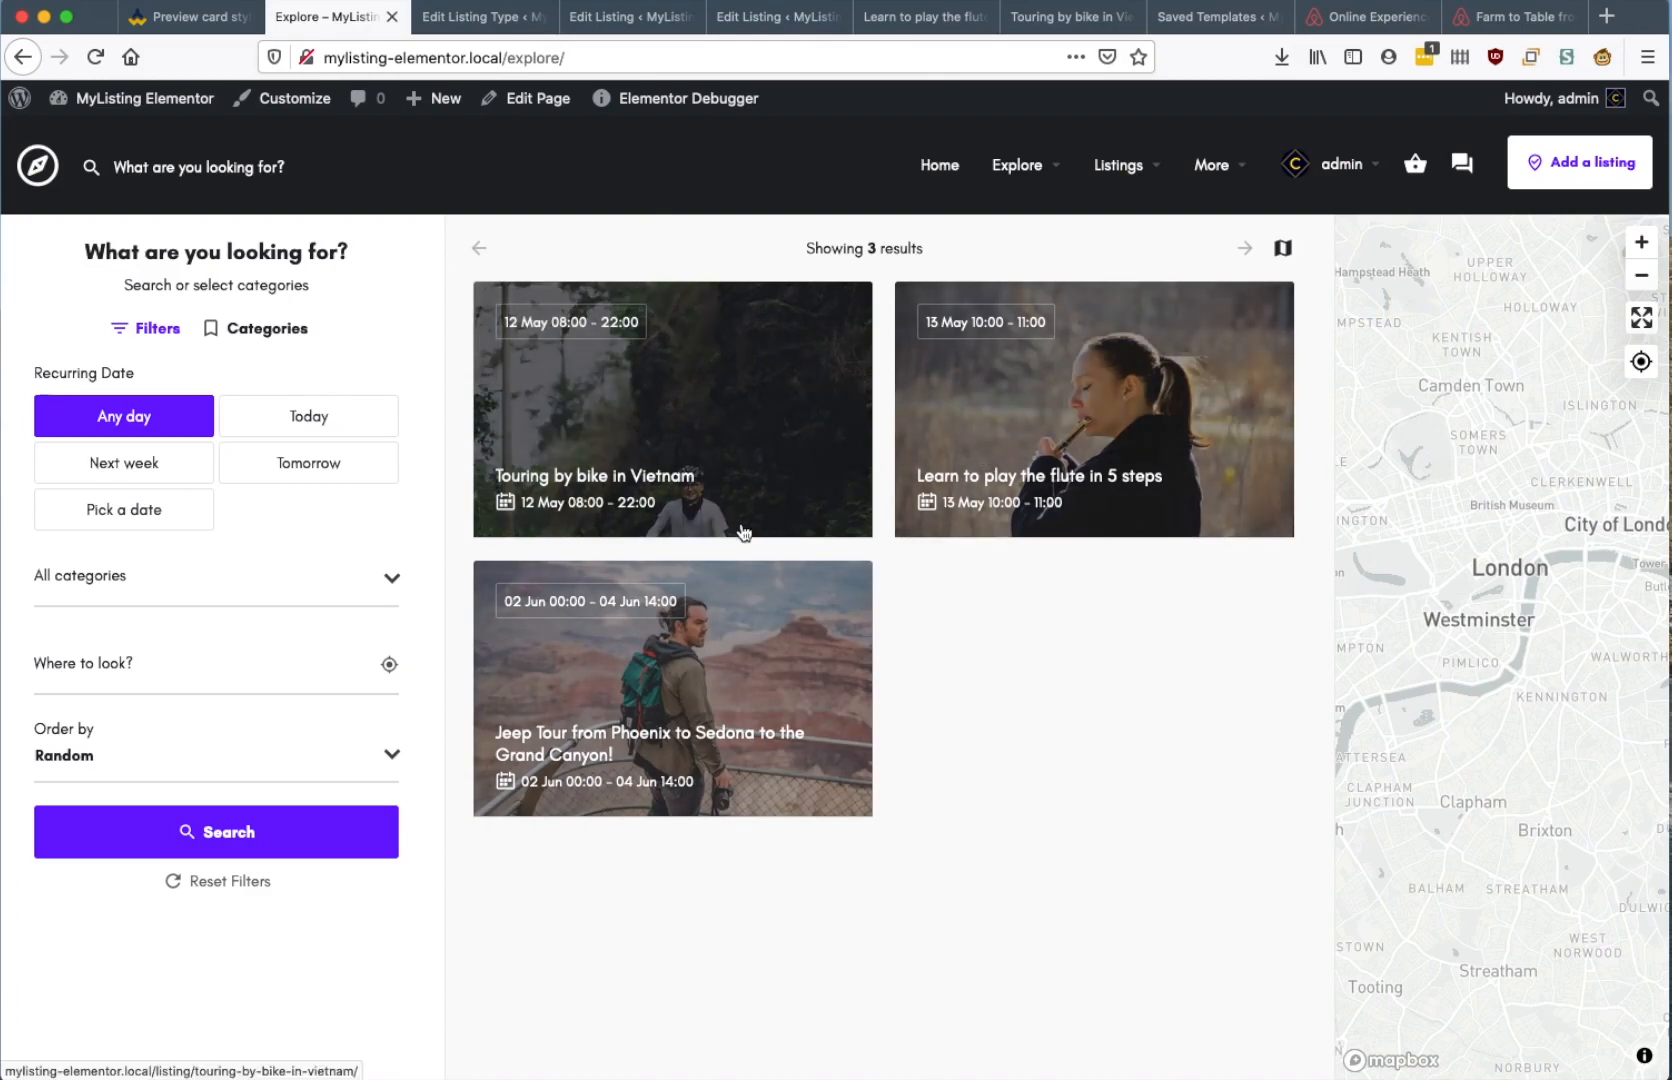
Start a new saved template with the type Section and the location MyListing Preview Card
{"action": "left_click", "coordinate": [1188, 20]}
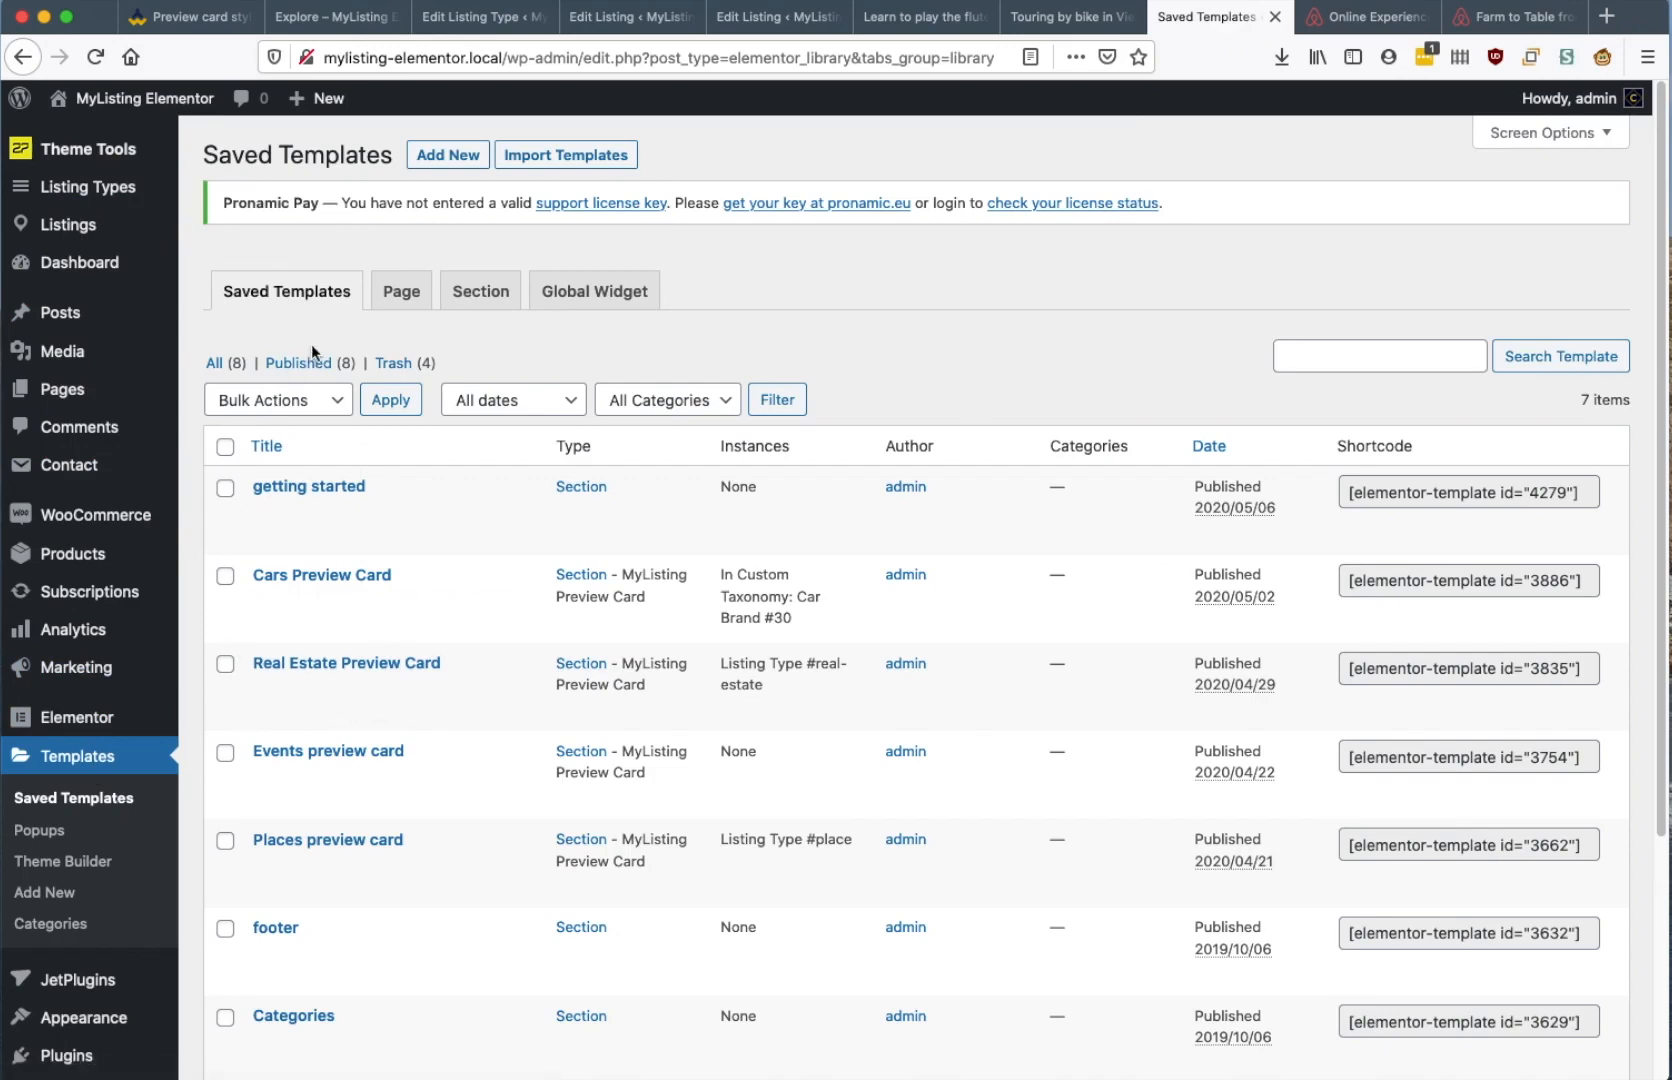
{"action": "scroll", "coordinate": [403, 550], "scroll_direction": "down", "scroll_amount": 1}
{"action": "scroll", "coordinate": [403, 537], "scroll_direction": "down", "scroll_amount": 3}
{"action": "scroll", "coordinate": [485, 597], "scroll_direction": "up", "scroll_amount": 4}
{"action": "left_click", "coordinate": [427, 157]}
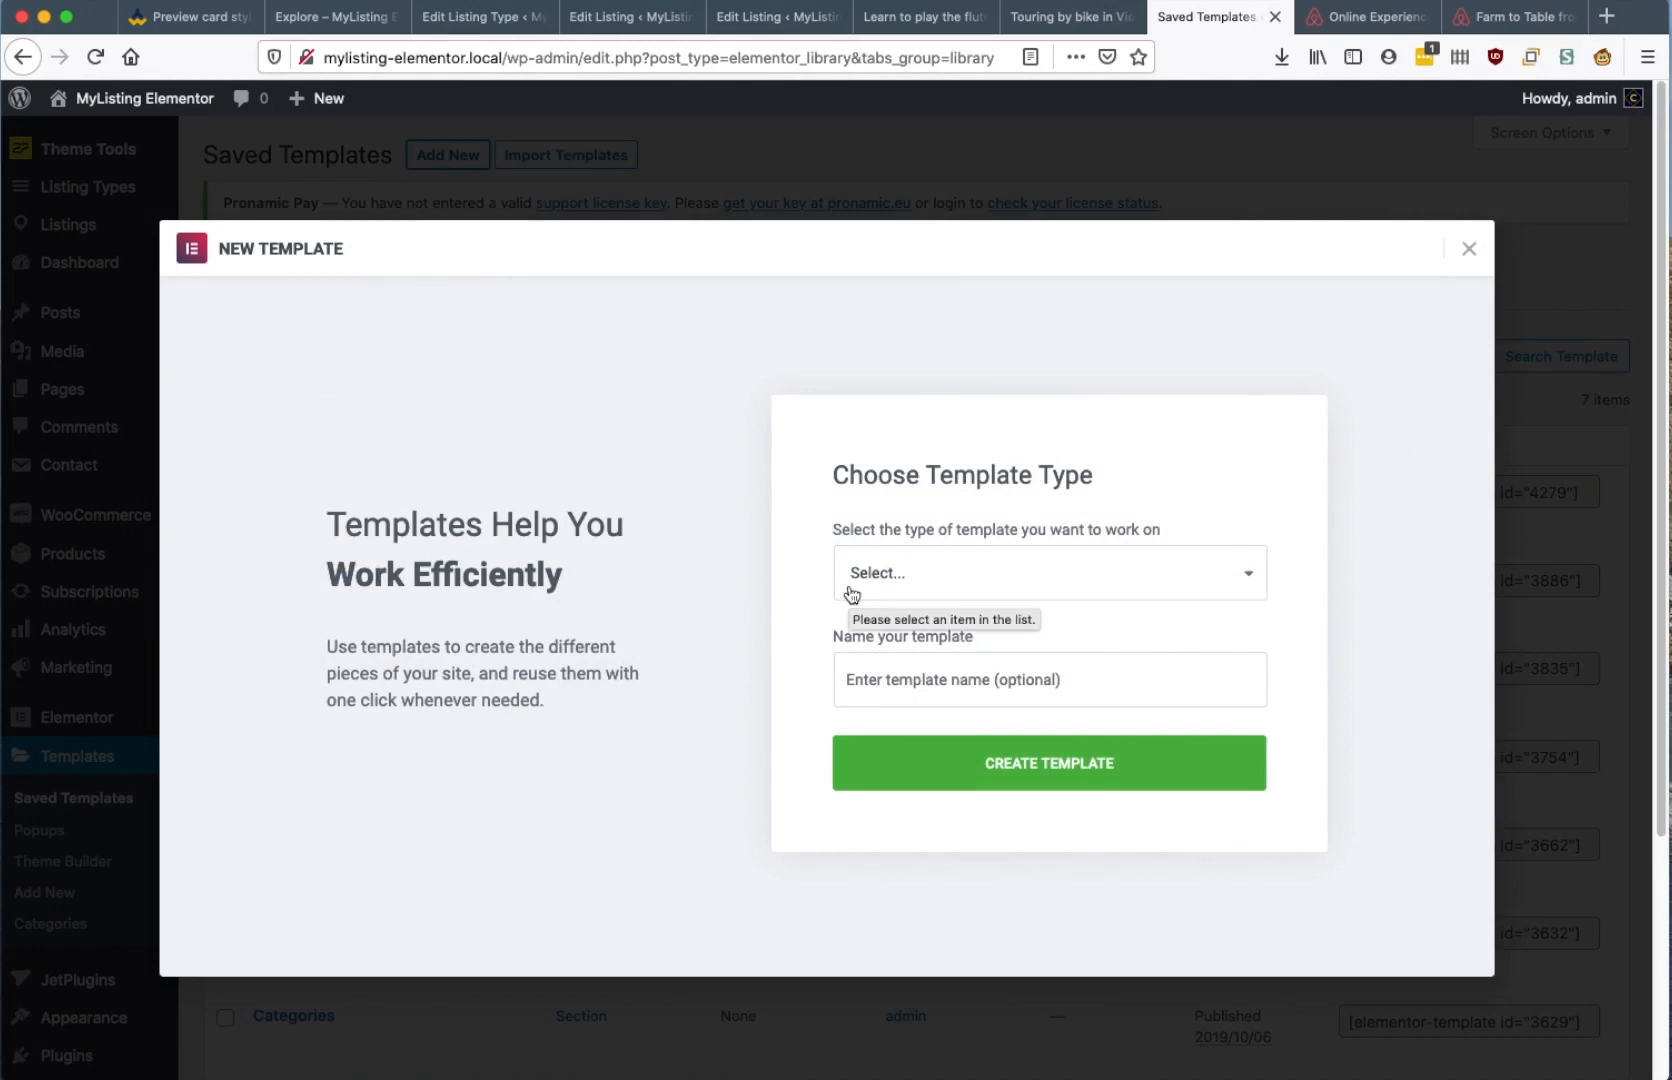
{"action": "left_click", "coordinate": [903, 573]}
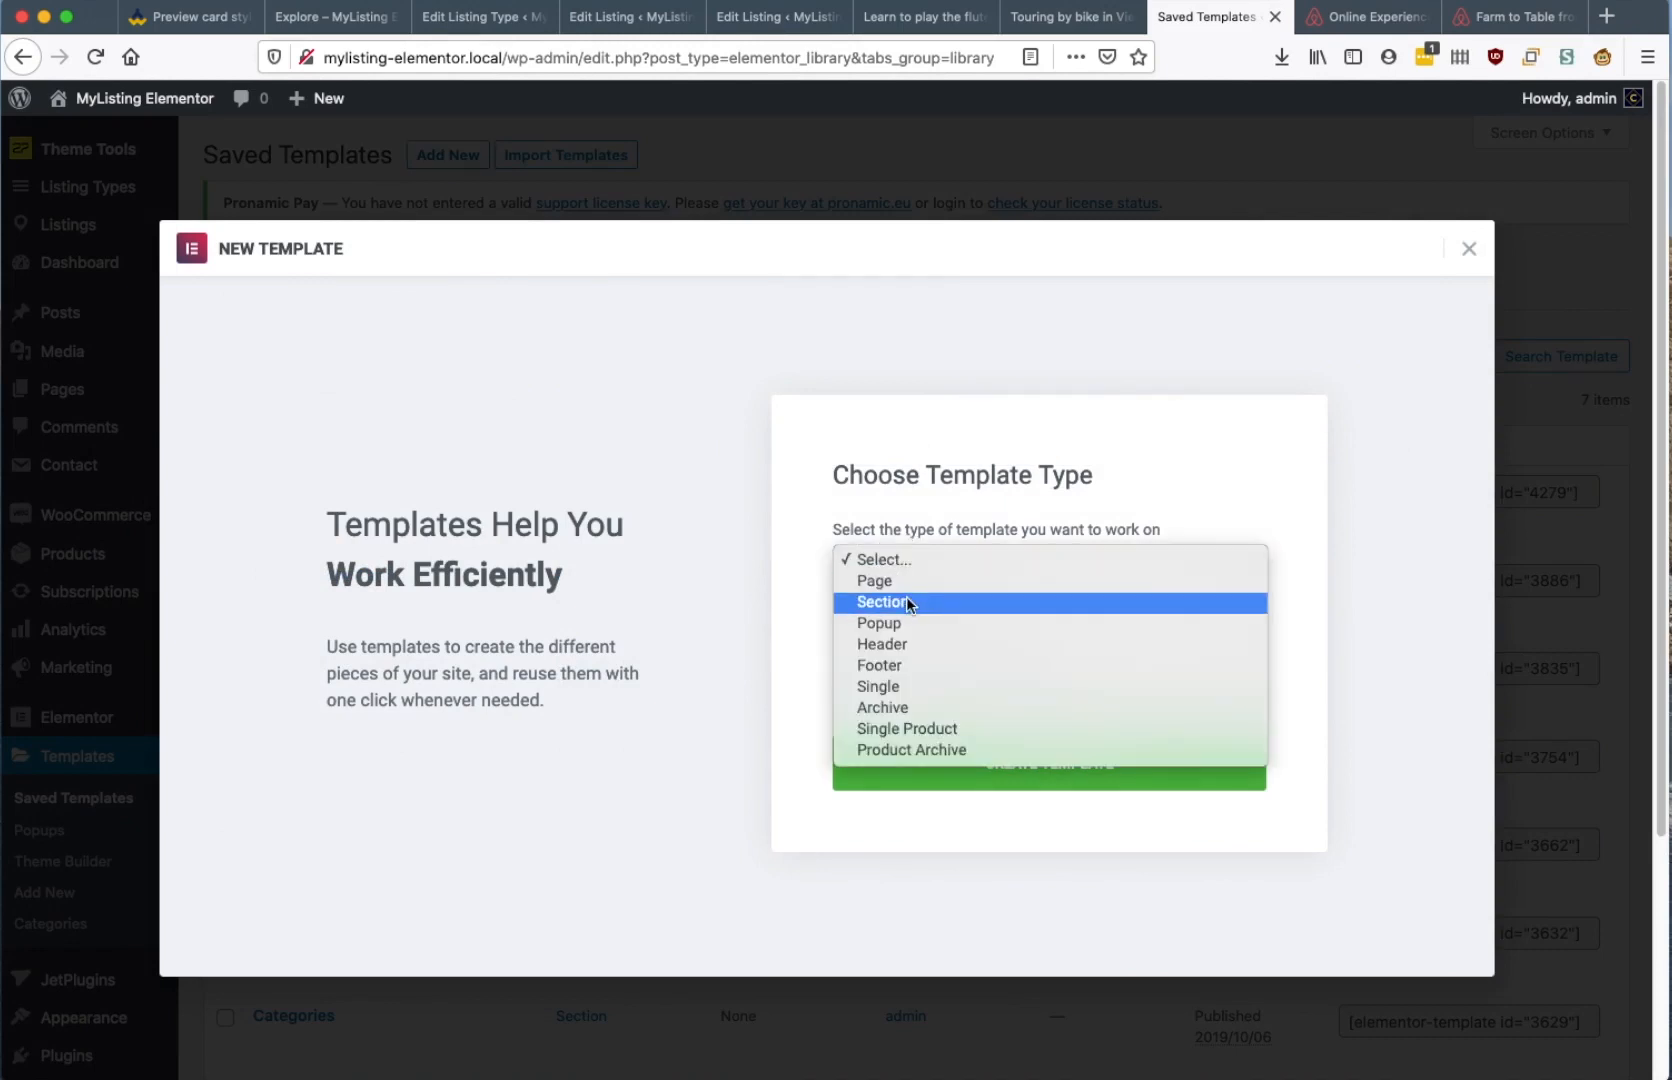
{"action": "left_click", "coordinate": [907, 601]}
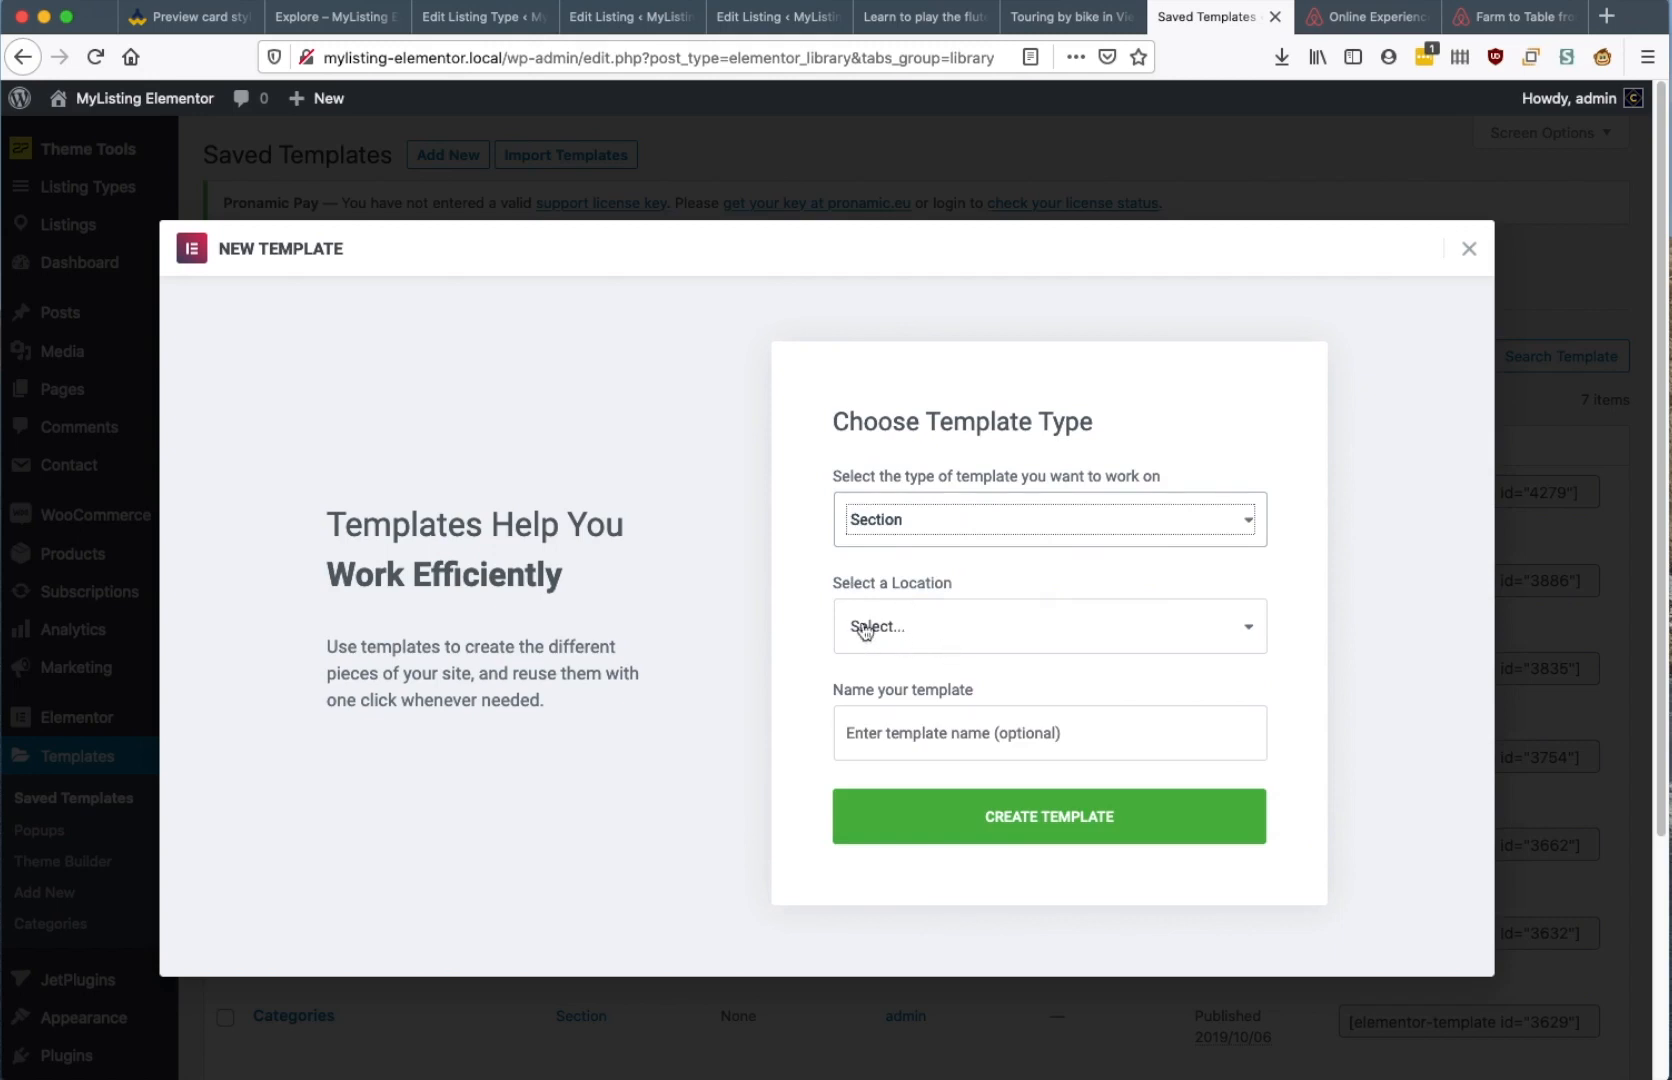
{"action": "left_click", "coordinate": [1042, 636]}
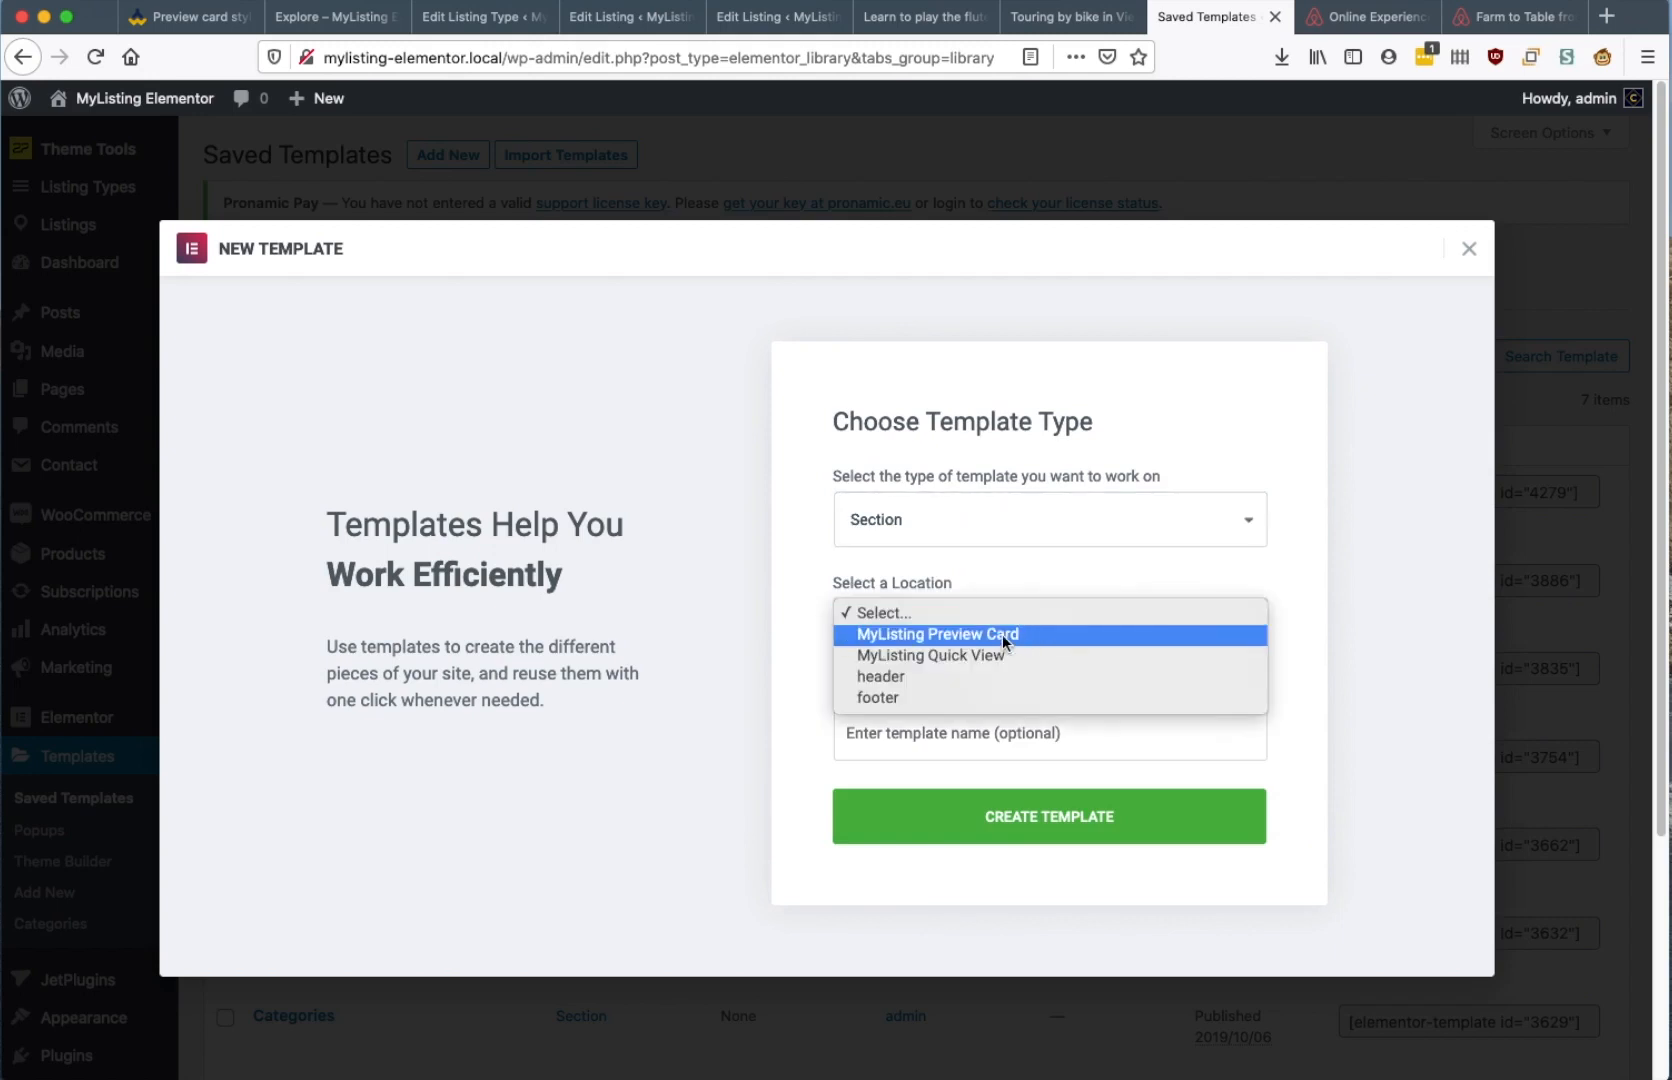
{"action": "left_click", "coordinate": [1002, 634]}
Name the template "Preview Card for Activity listings", create it, and dismiss the block library to reach the empty canvas
{"action": "left_click", "coordinate": [985, 732]}
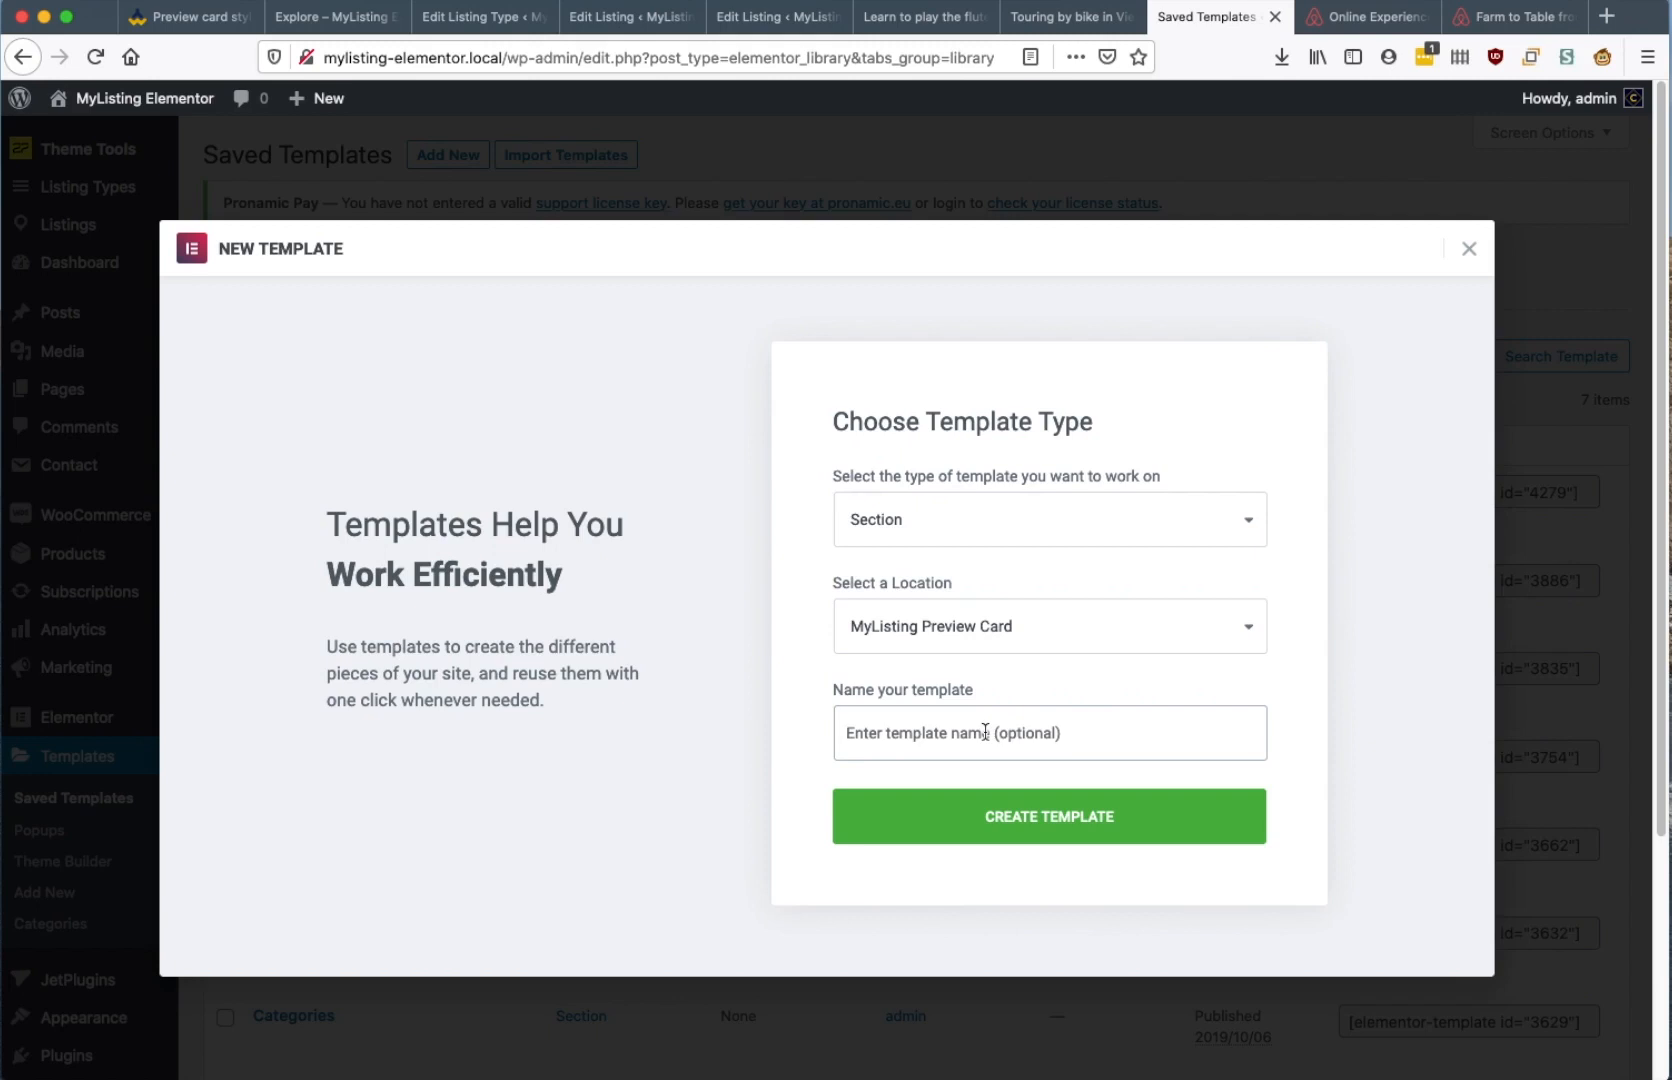
{"action": "left_click", "coordinate": [985, 732]}
{"action": "type", "text": "Preview Card for Activity listings"}
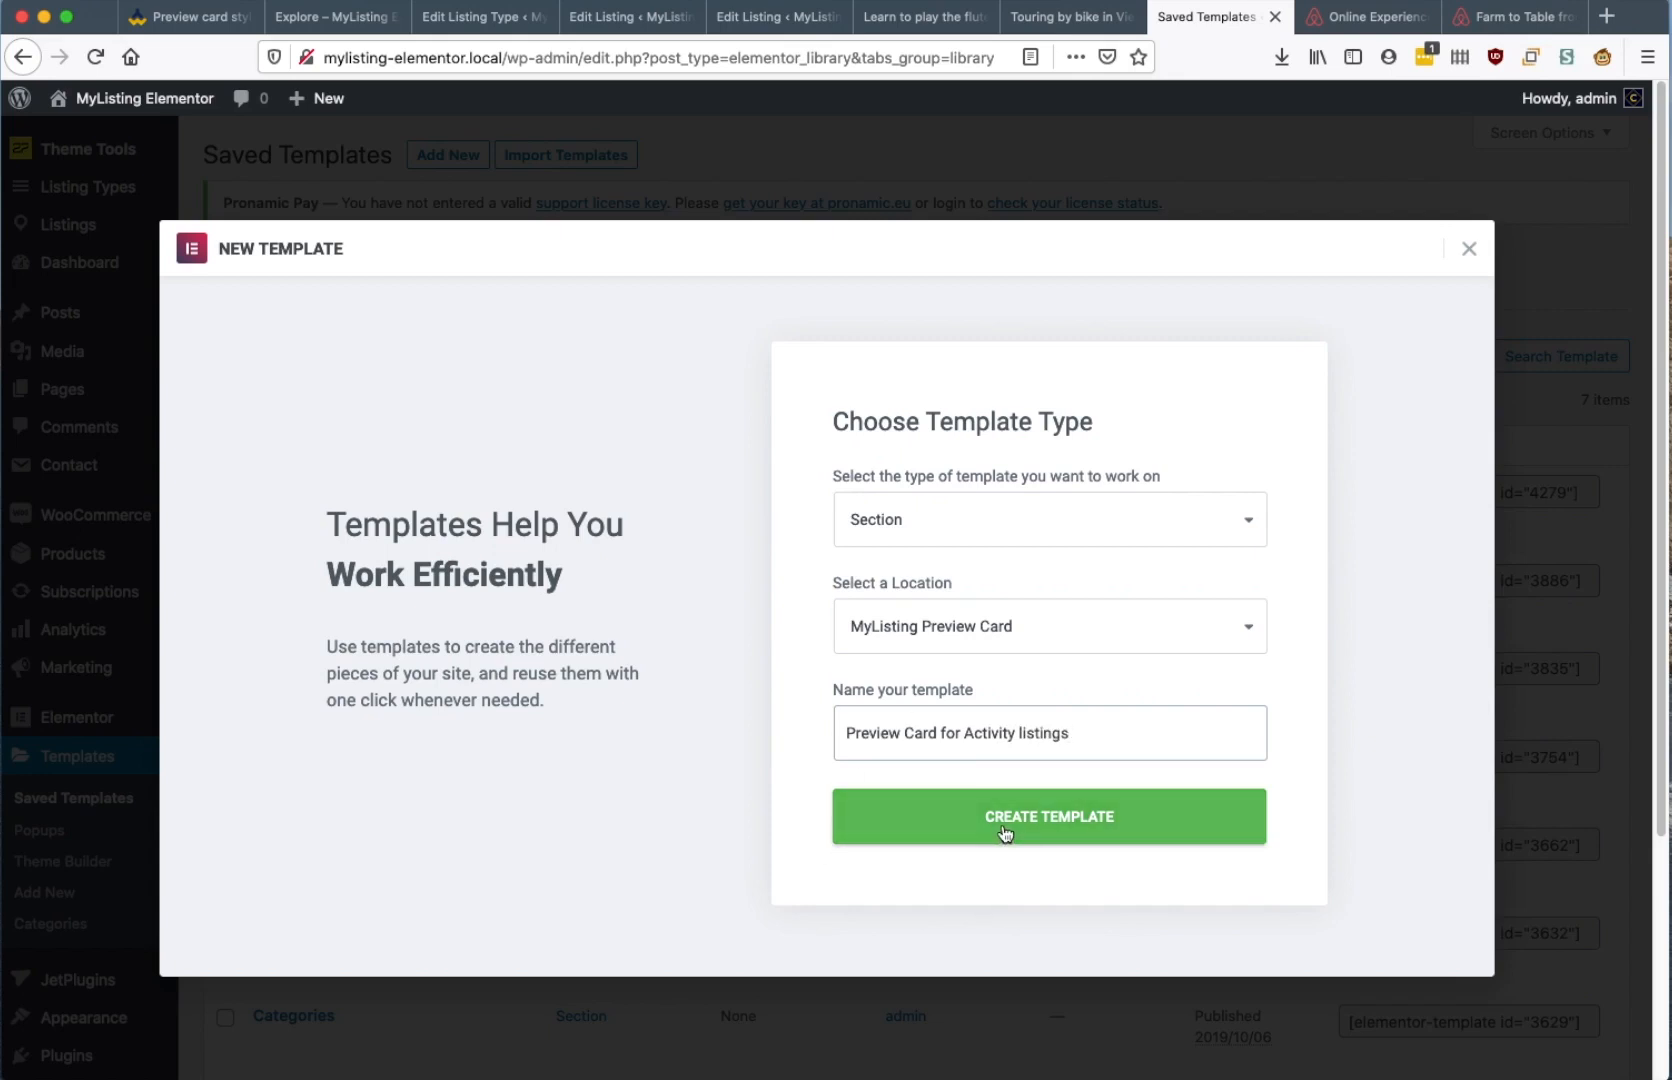
{"action": "left_click", "coordinate": [1003, 834]}
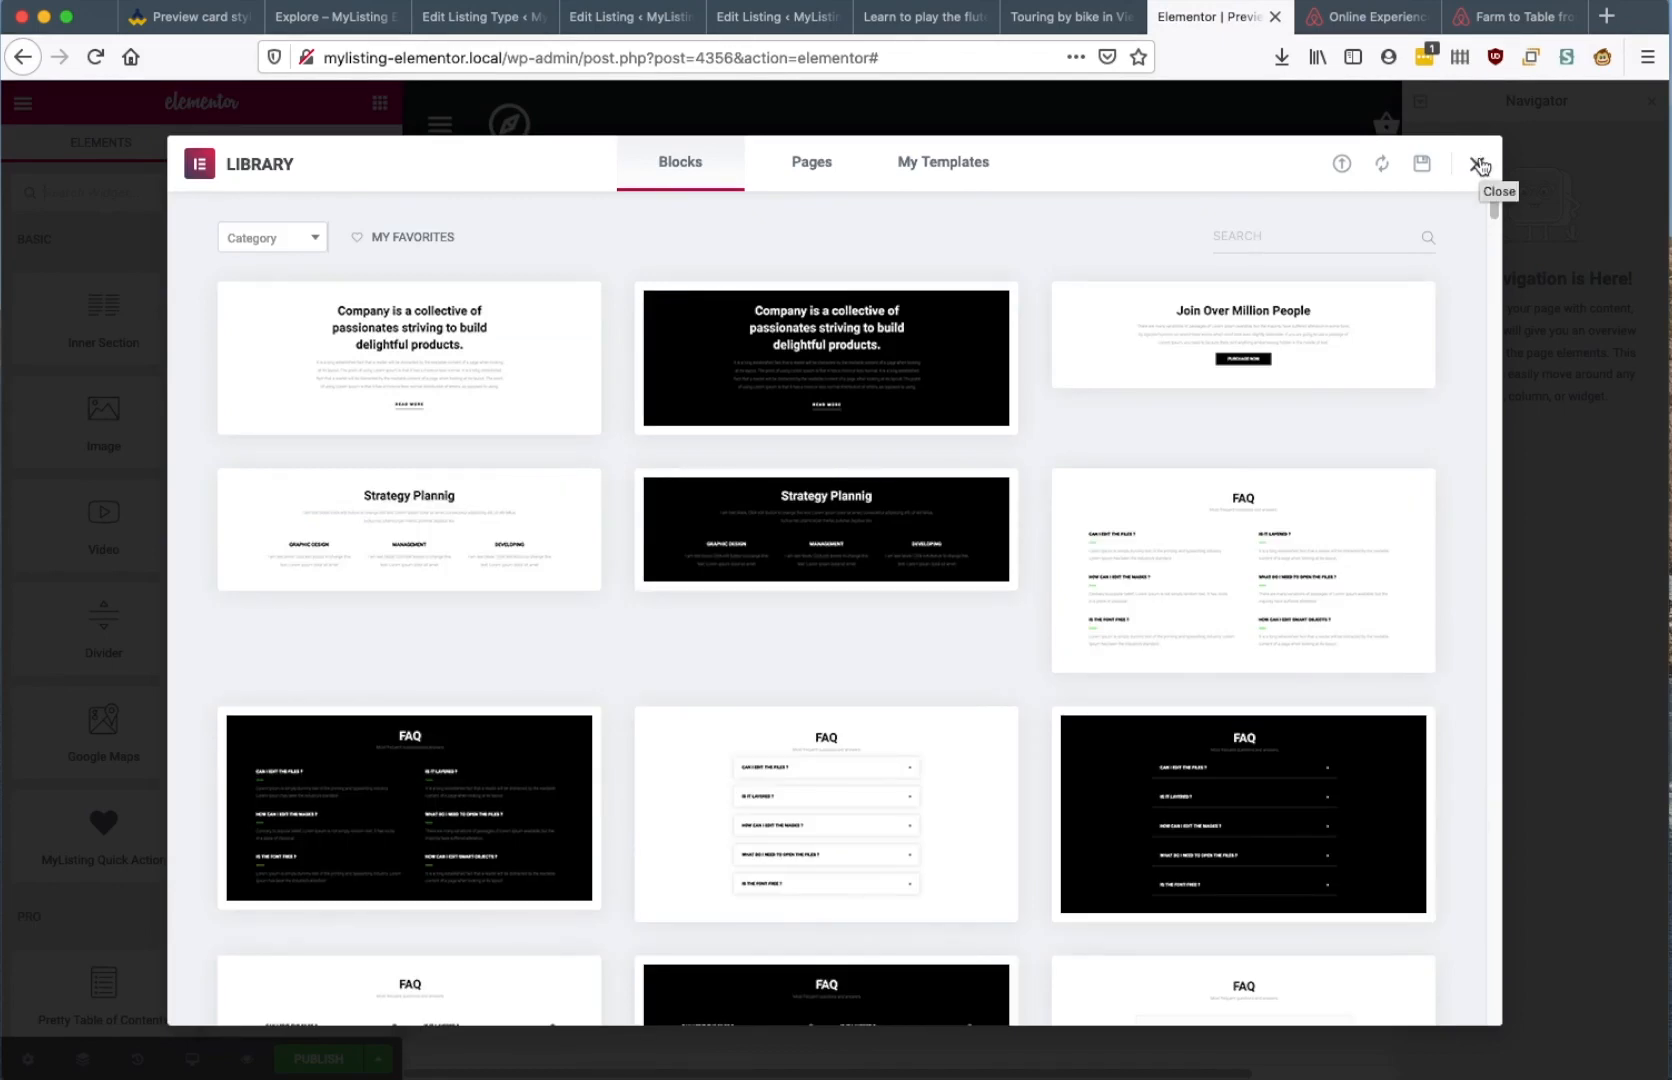
{"action": "left_click", "coordinate": [1479, 164]}
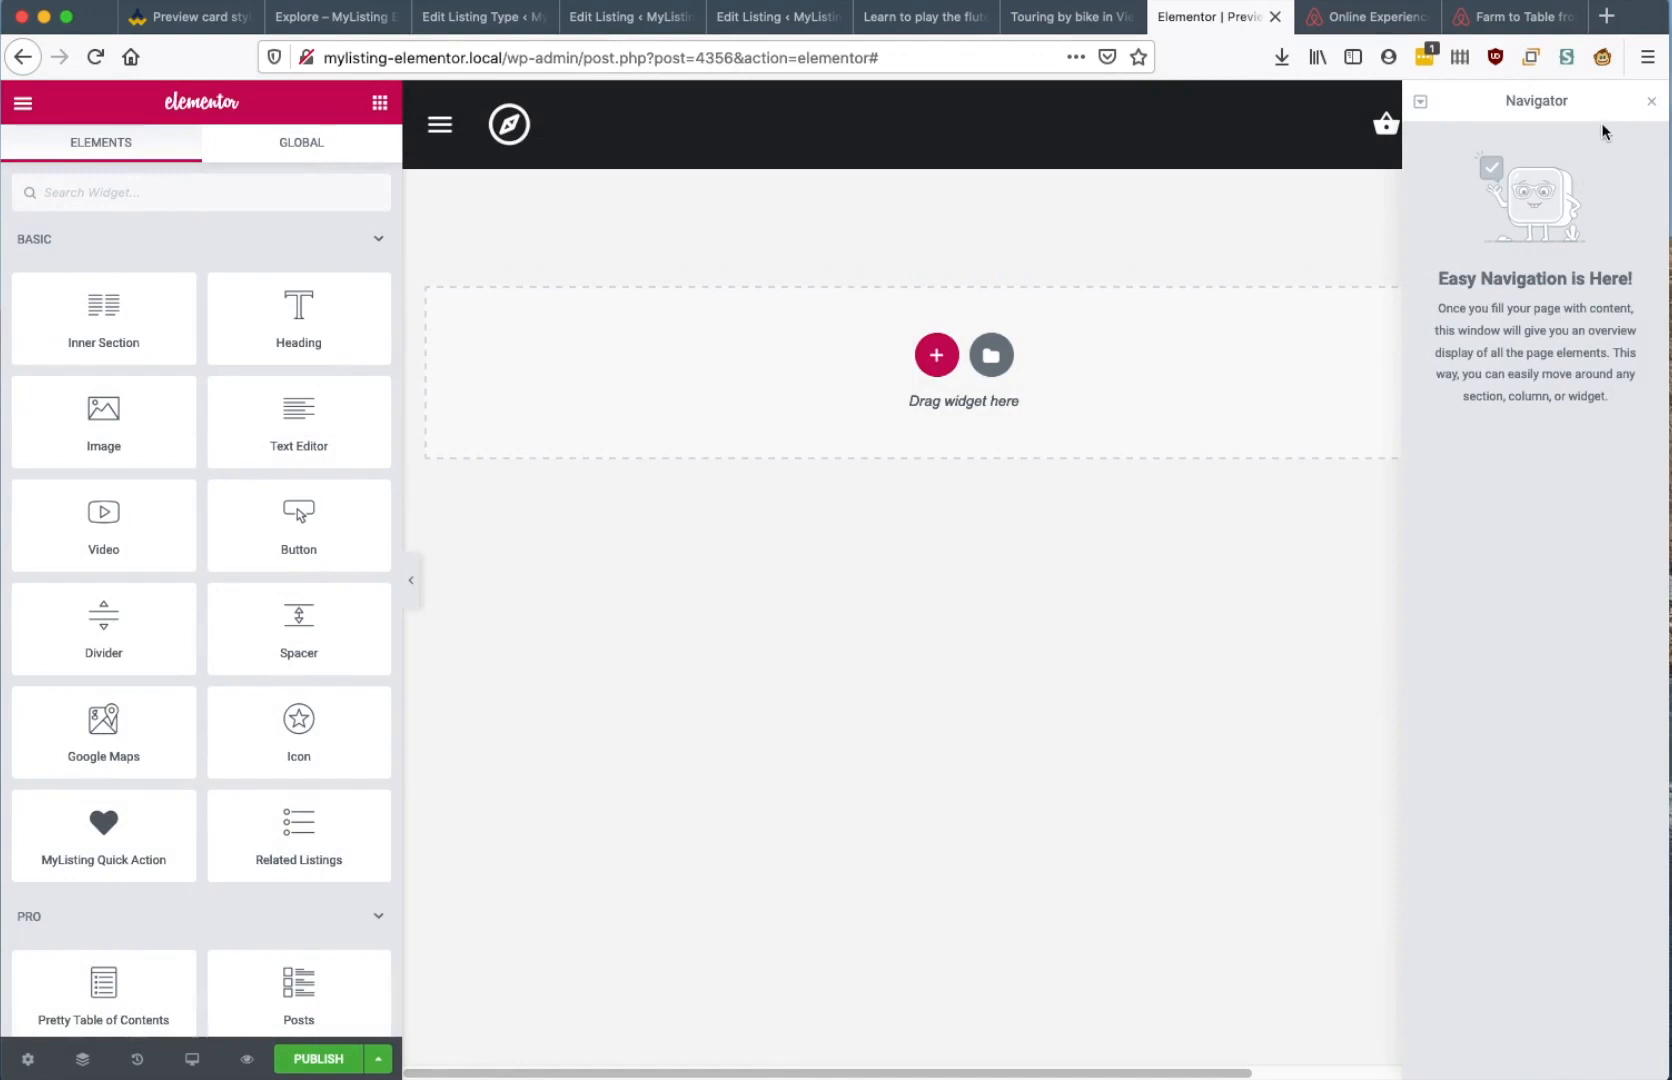
Check the layout of Airbnb's experience cards, then add an Image widget to the empty template canvas
{"action": "left_click", "coordinate": [1391, 30]}
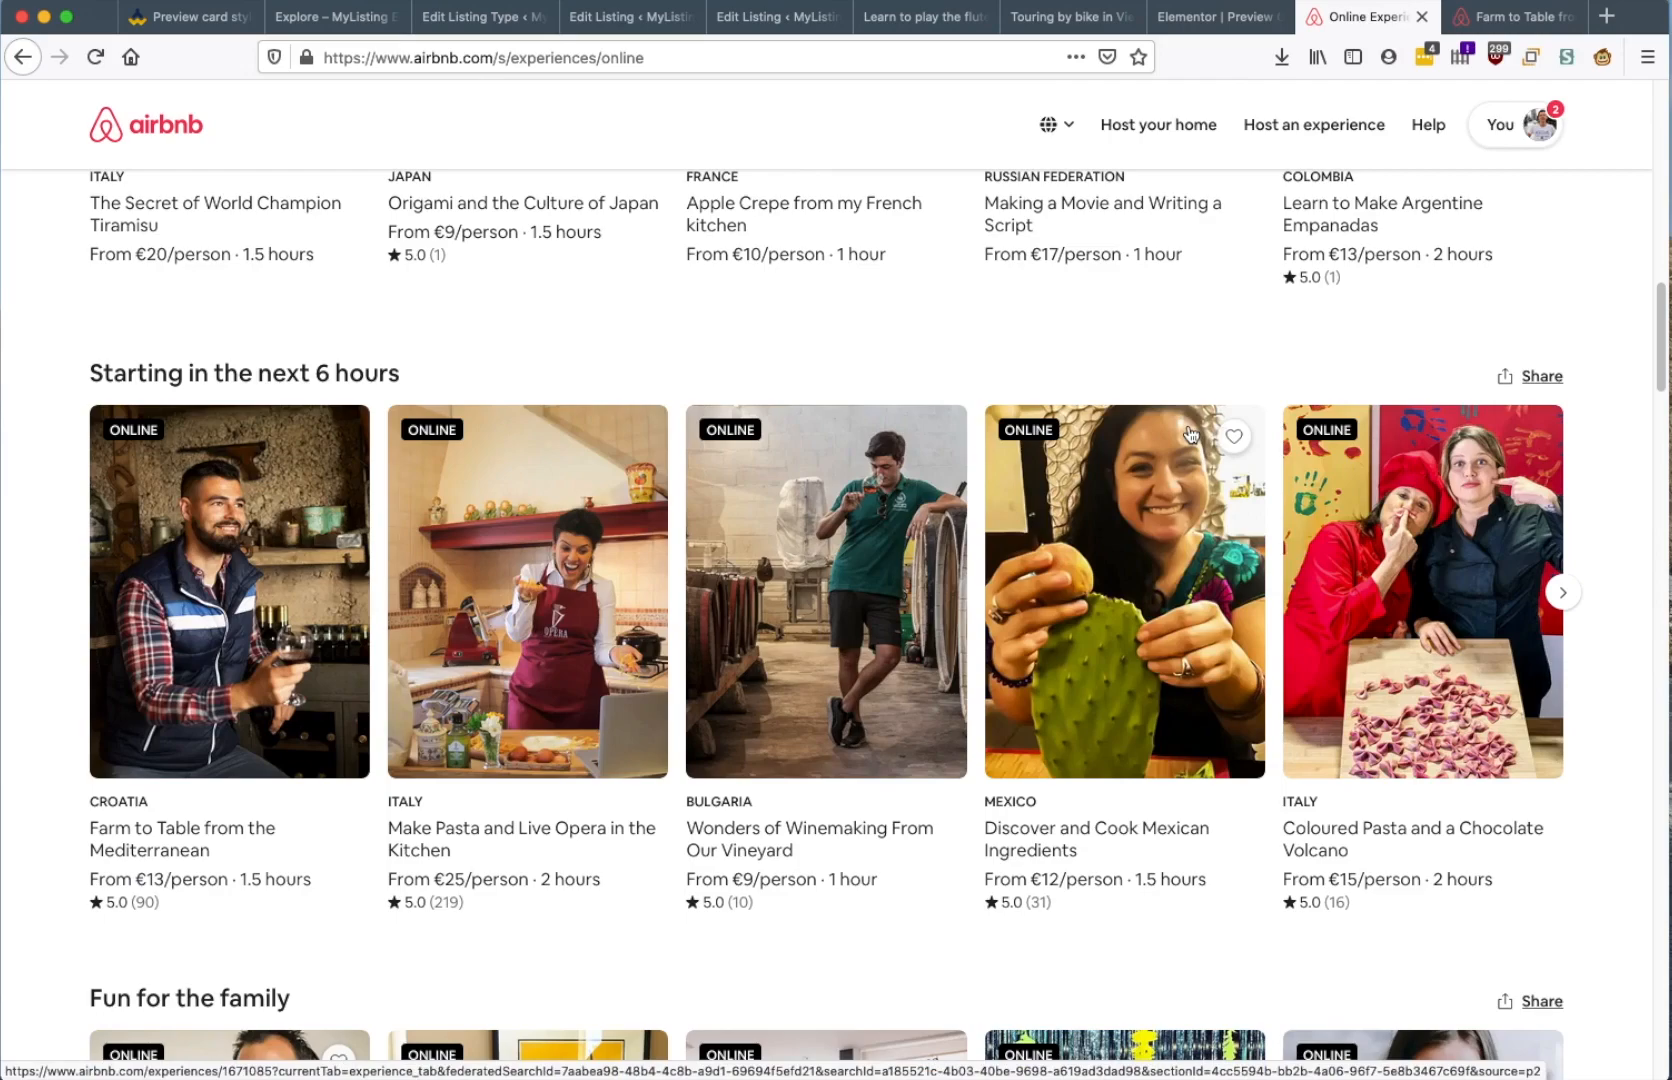
{"action": "scroll", "coordinate": [1056, 724], "scroll_direction": "down", "scroll_amount": 1}
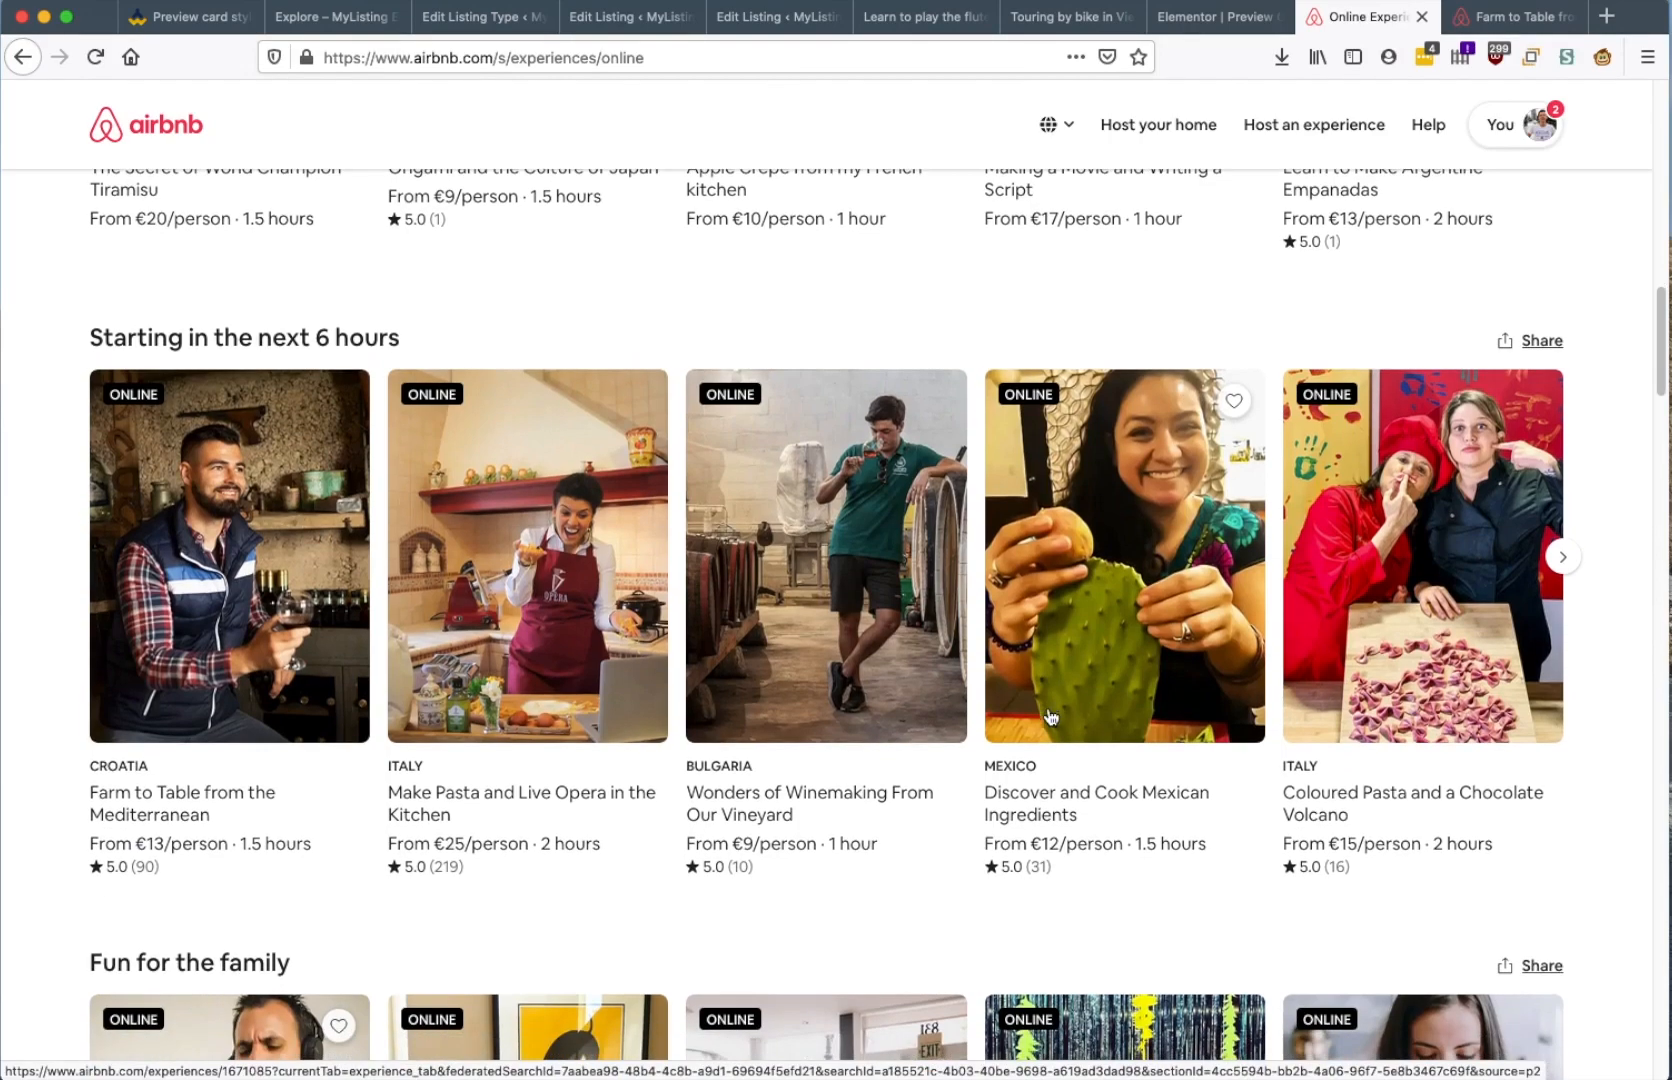
{"action": "scroll", "coordinate": [1036, 672], "scroll_direction": "up", "scroll_amount": 5}
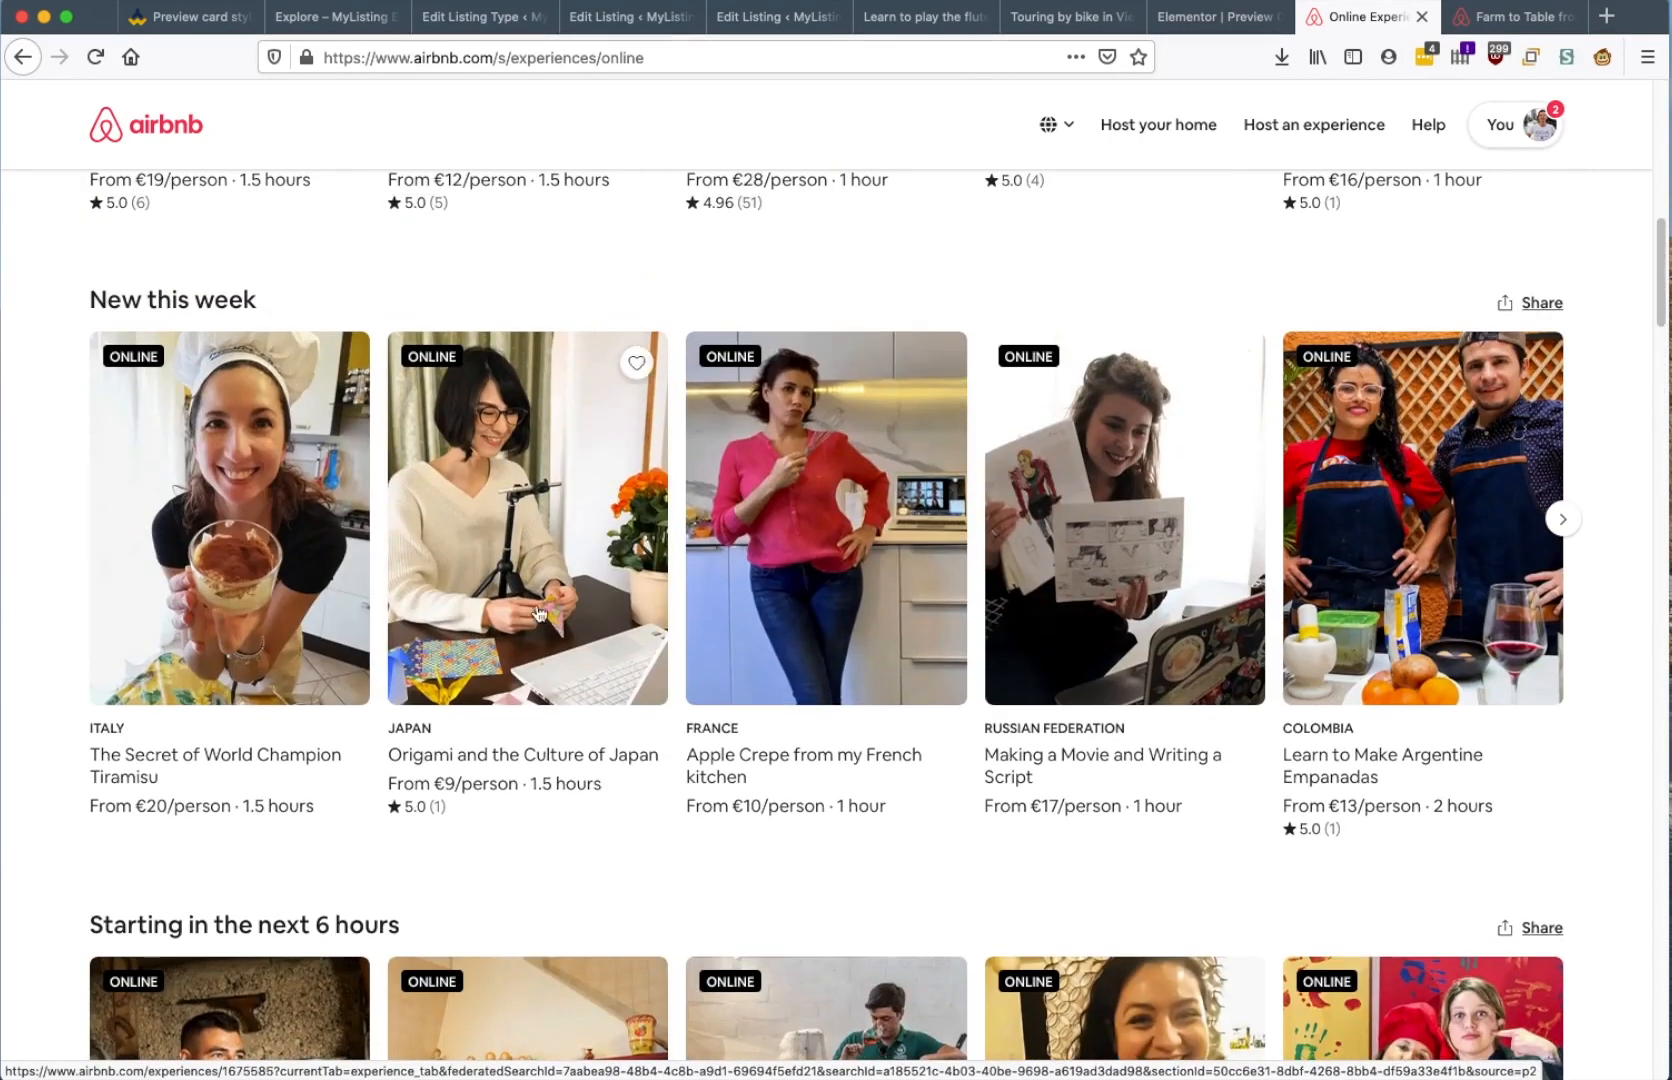
{"action": "left_click", "coordinate": [1232, 20]}
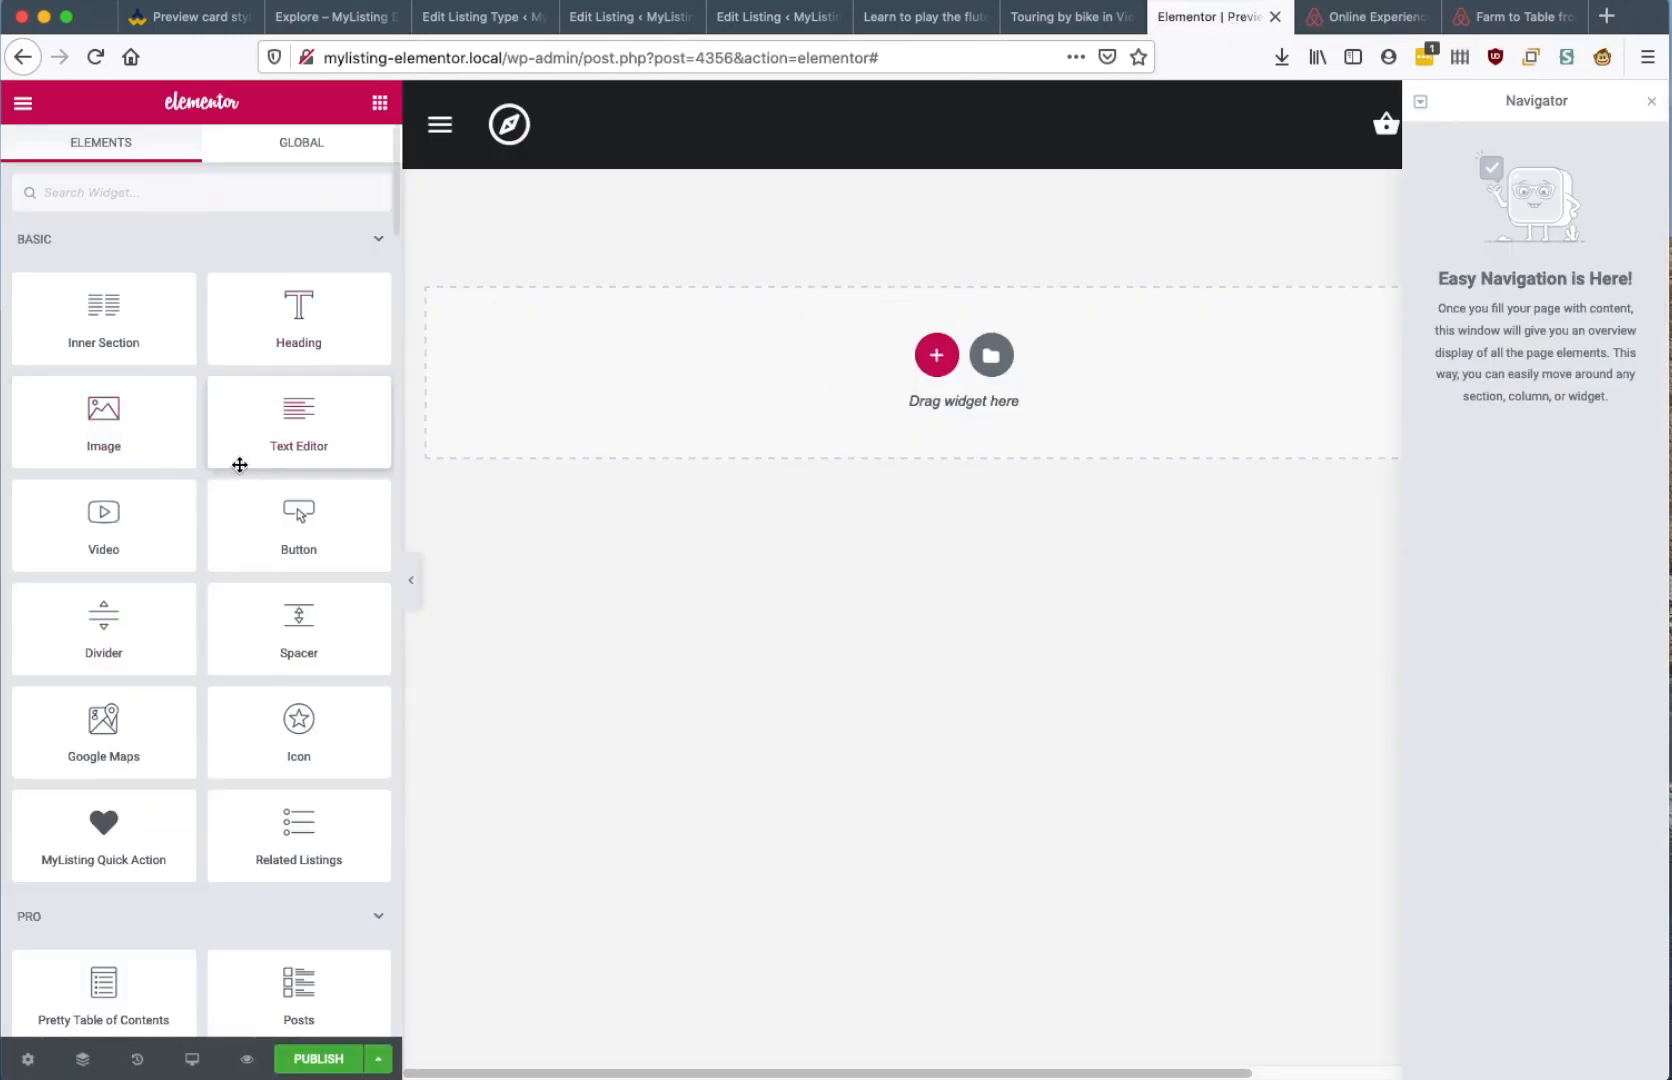
{"action": "left_click_drag", "start_coordinate": [62, 409], "coordinate": [786, 347]}
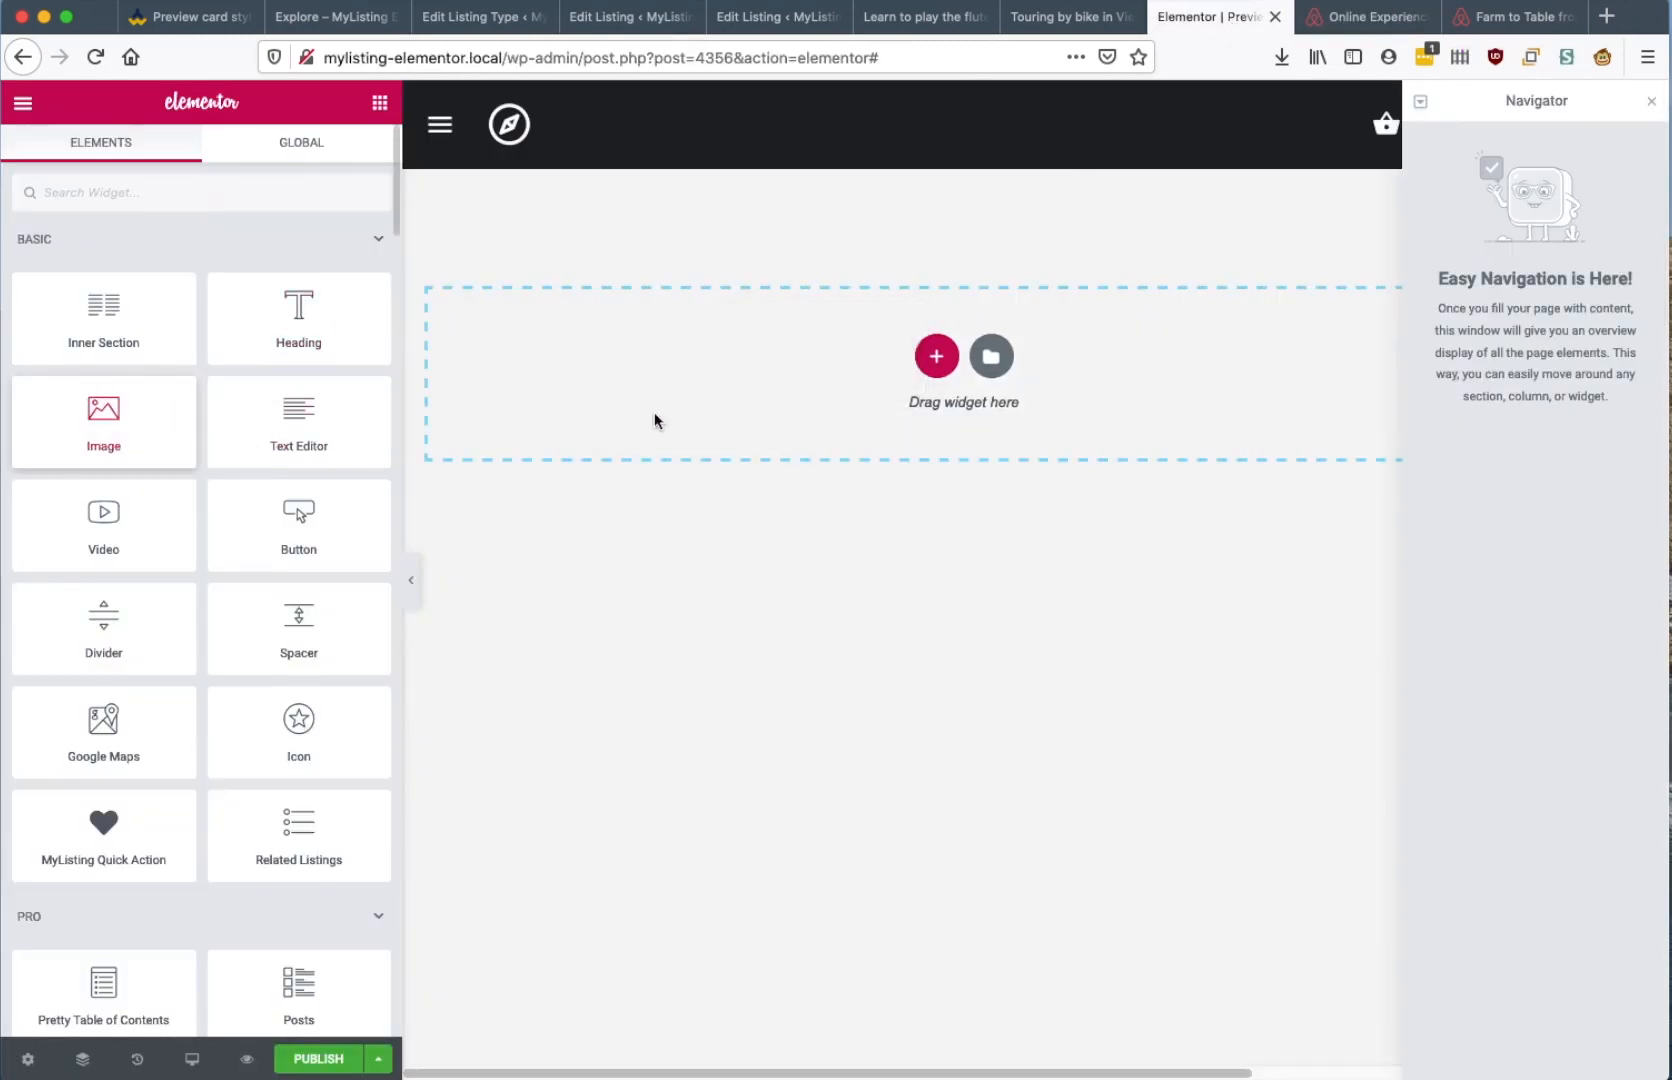
Check the country label on Airbnb's cards and add a Heading widget below the image
{"action": "left_click", "coordinate": [1370, 24]}
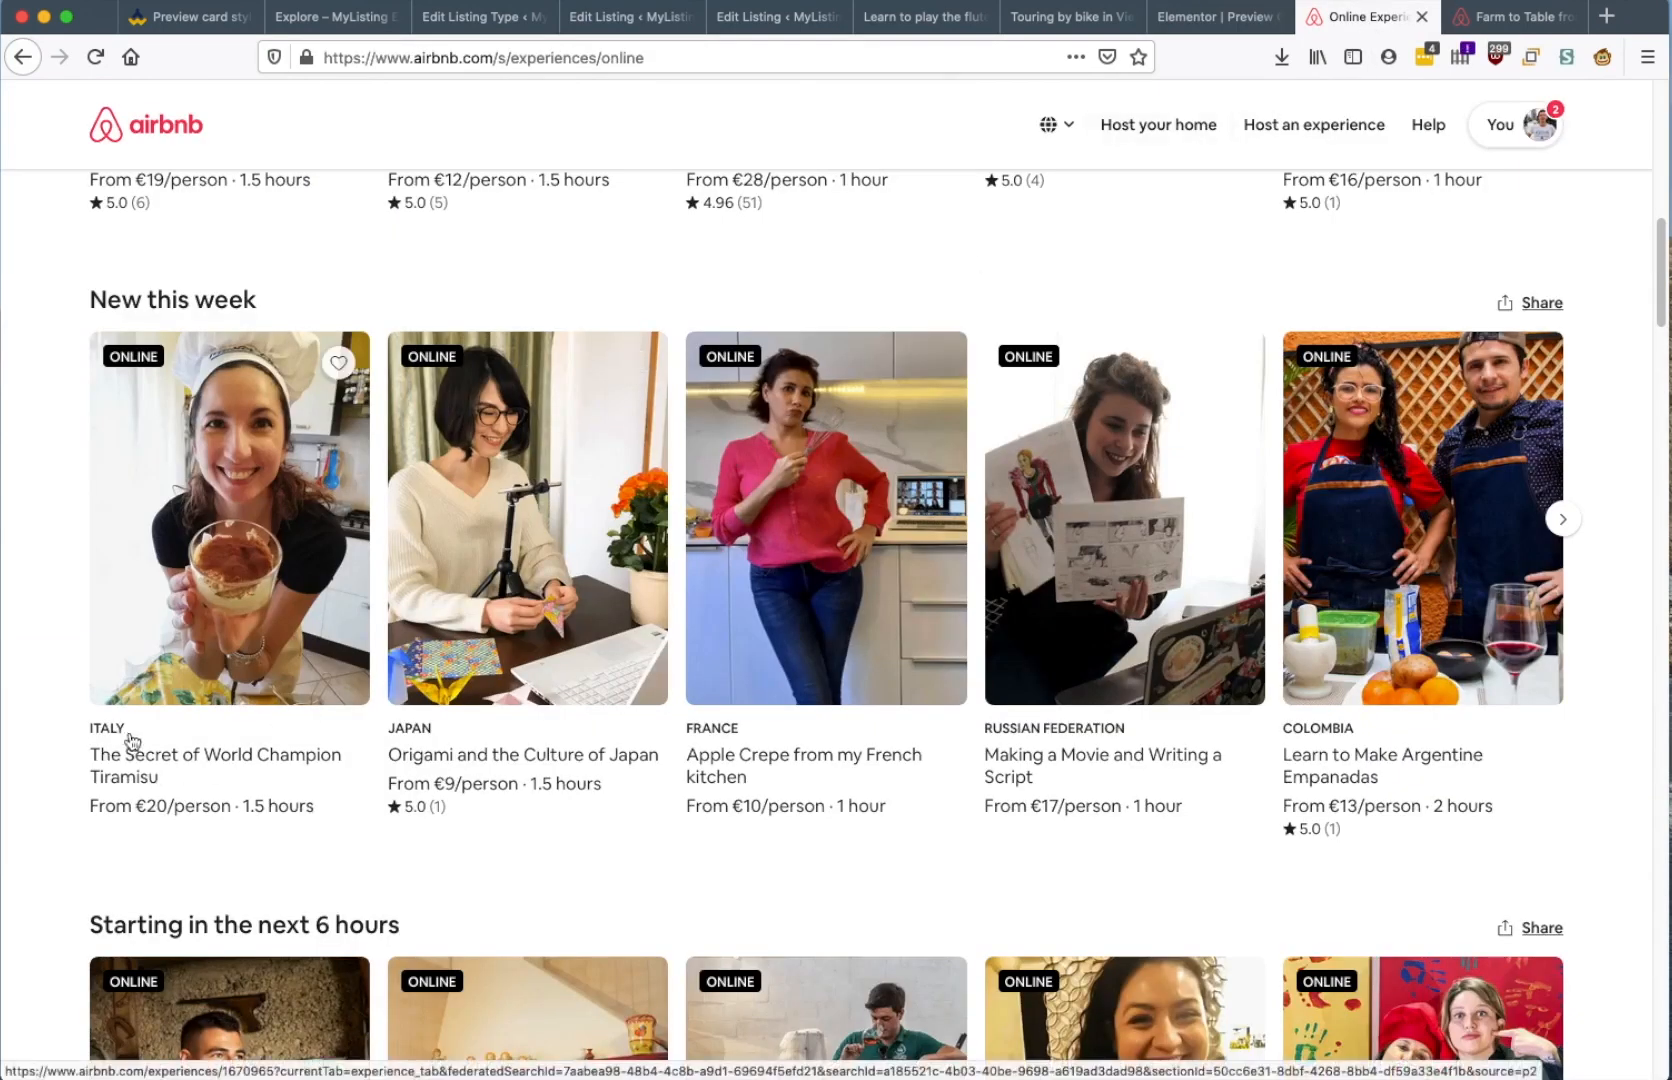
{"action": "left_click", "coordinate": [1230, 20]}
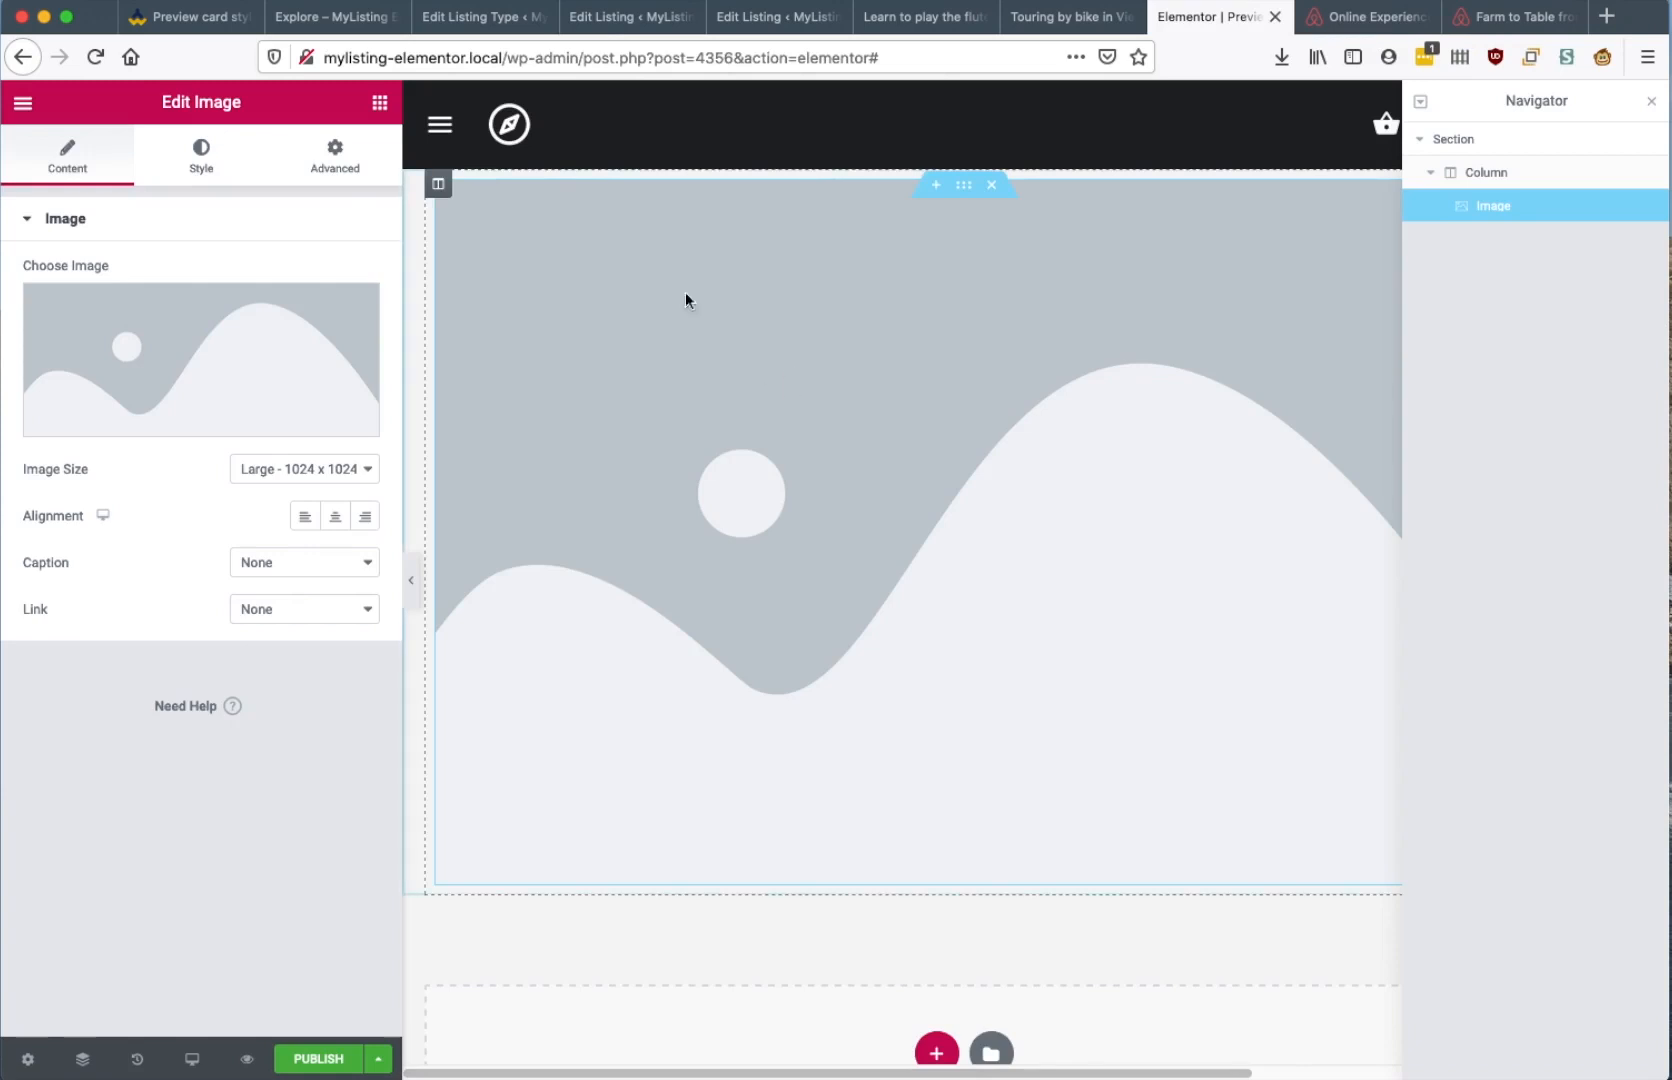
{"action": "left_click", "coordinate": [376, 101]}
{"action": "scroll", "coordinate": [600, 358], "scroll_direction": "down", "scroll_amount": 3}
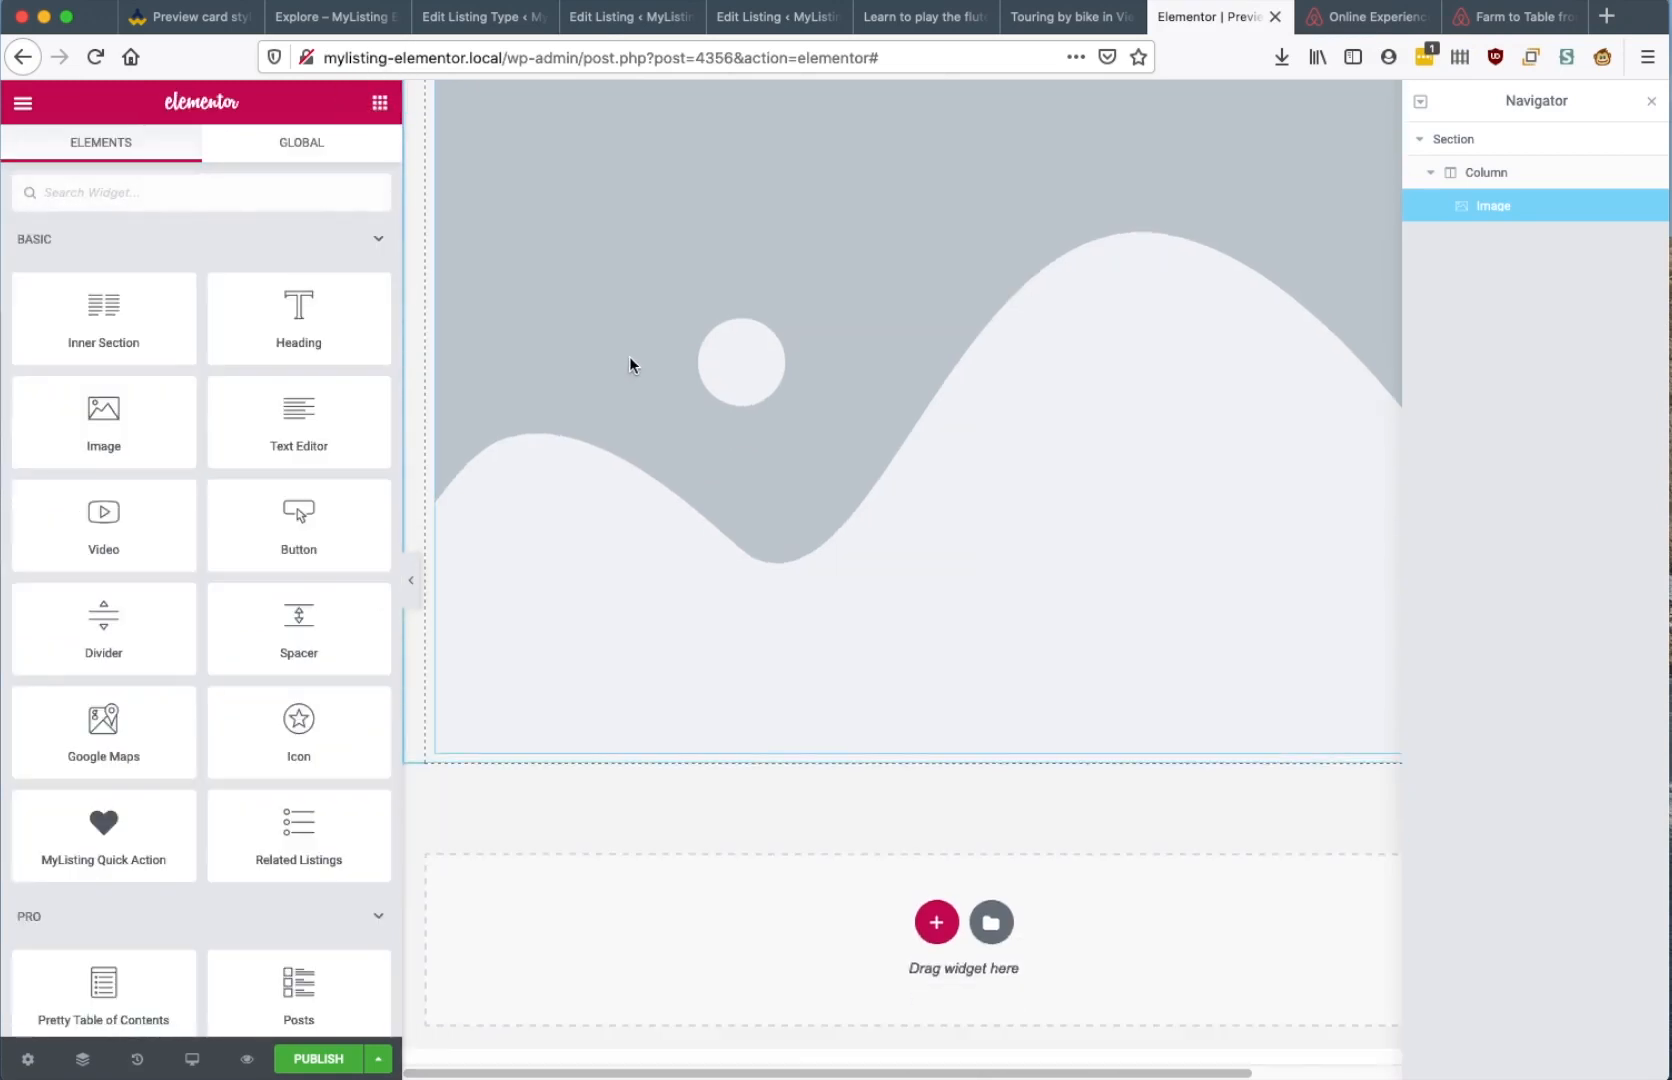
{"action": "left_click_drag", "start_coordinate": [254, 340], "coordinate": [748, 653]}
{"action": "scroll", "coordinate": [746, 653], "scroll_direction": "up", "scroll_amount": 3}
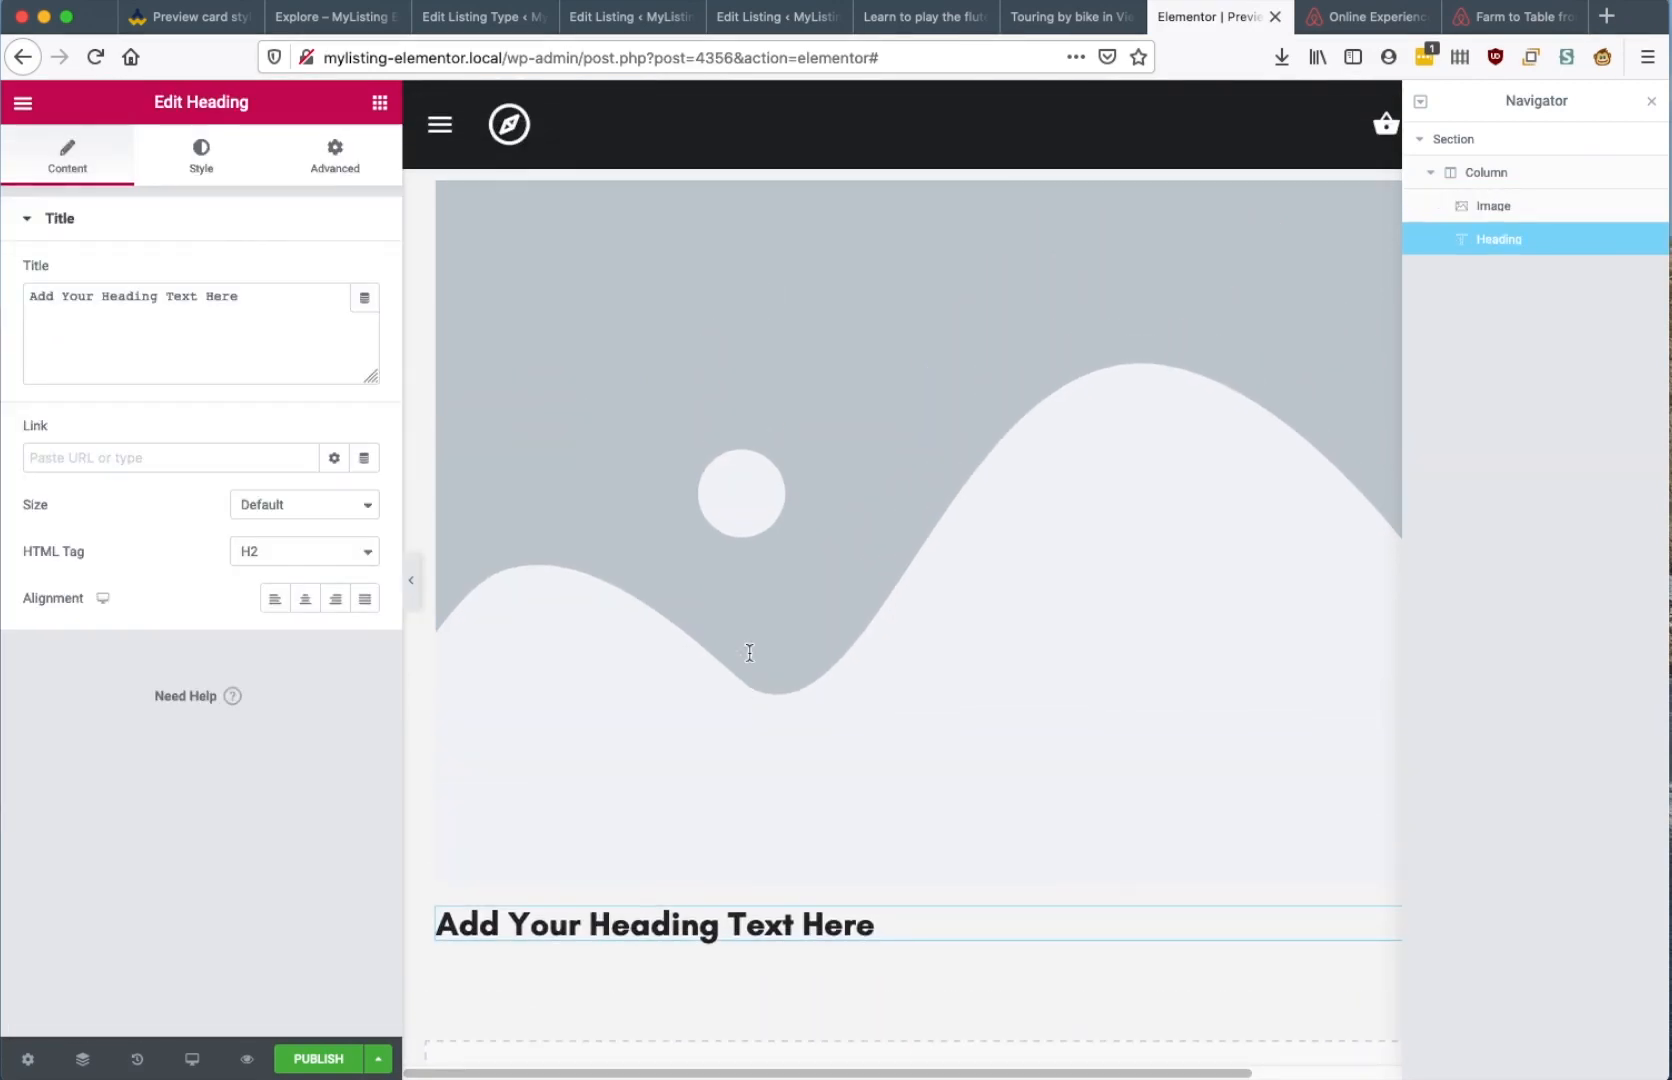
Replace the placeholder image with the cyclist photo from the media library, using the Thumbnail - 150 x 150 size
{"action": "left_click", "coordinate": [984, 553]}
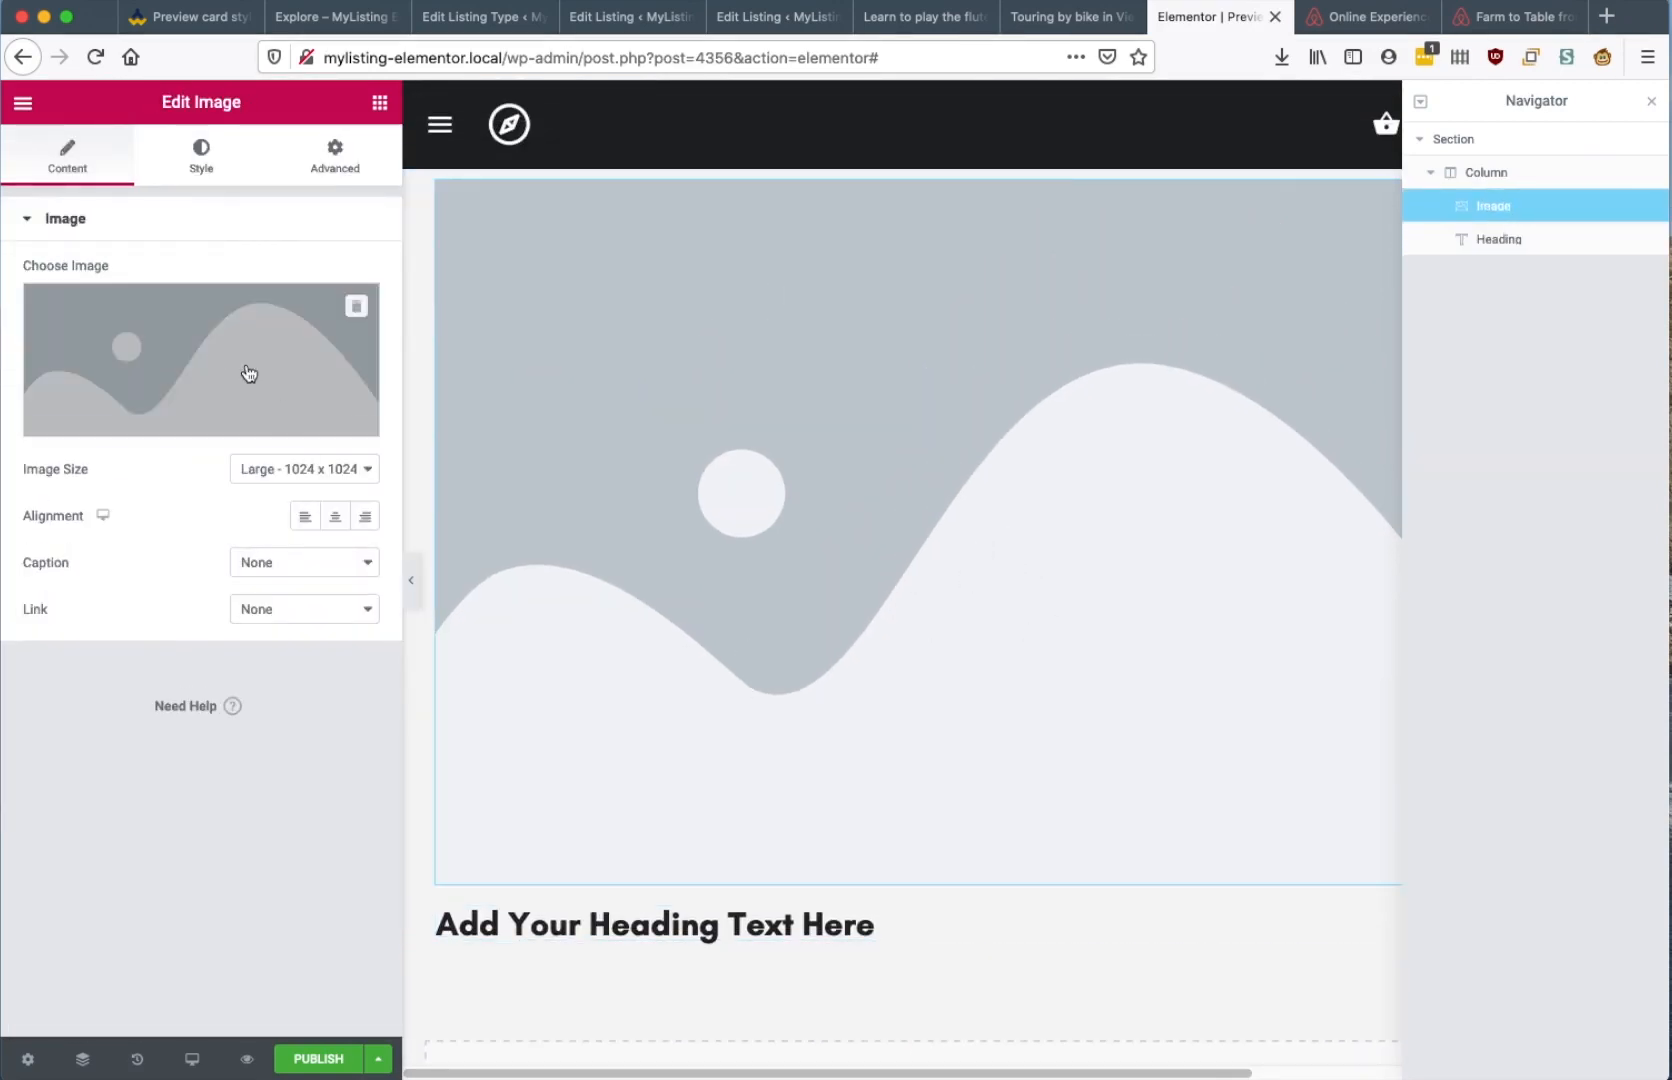
{"action": "left_click", "coordinate": [245, 466]}
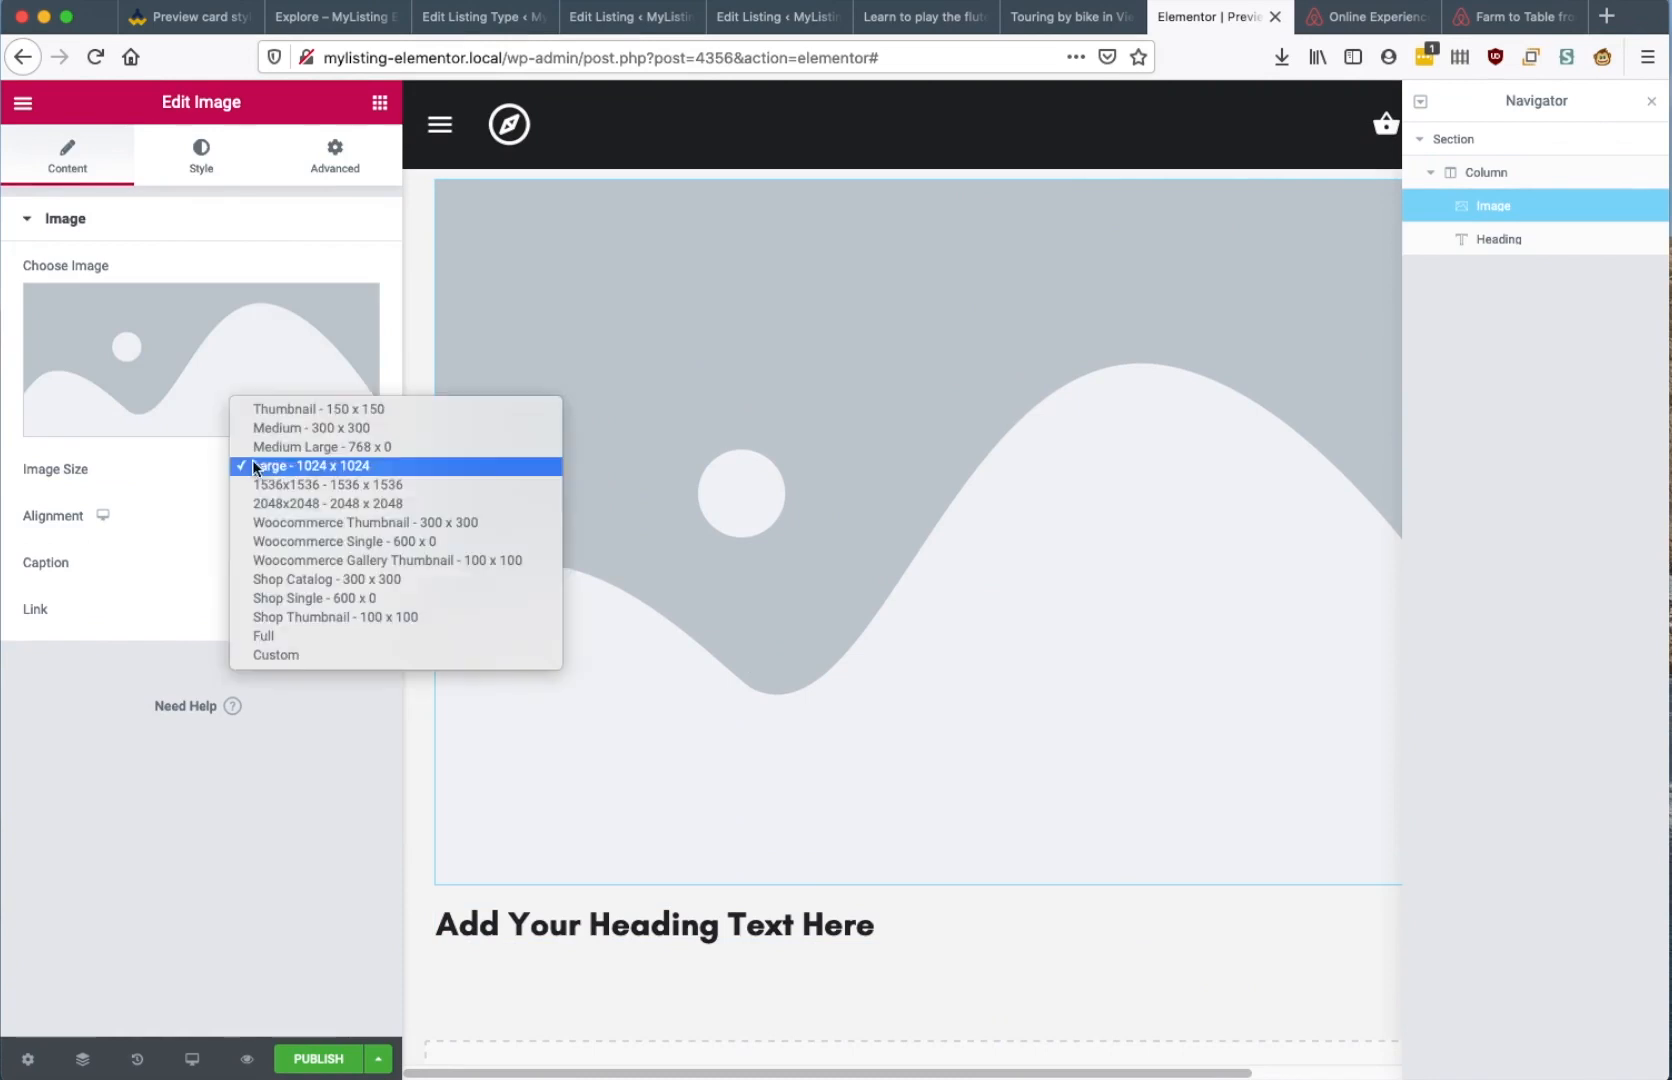
{"action": "left_click", "coordinate": [311, 402]}
{"action": "left_click", "coordinate": [283, 376]}
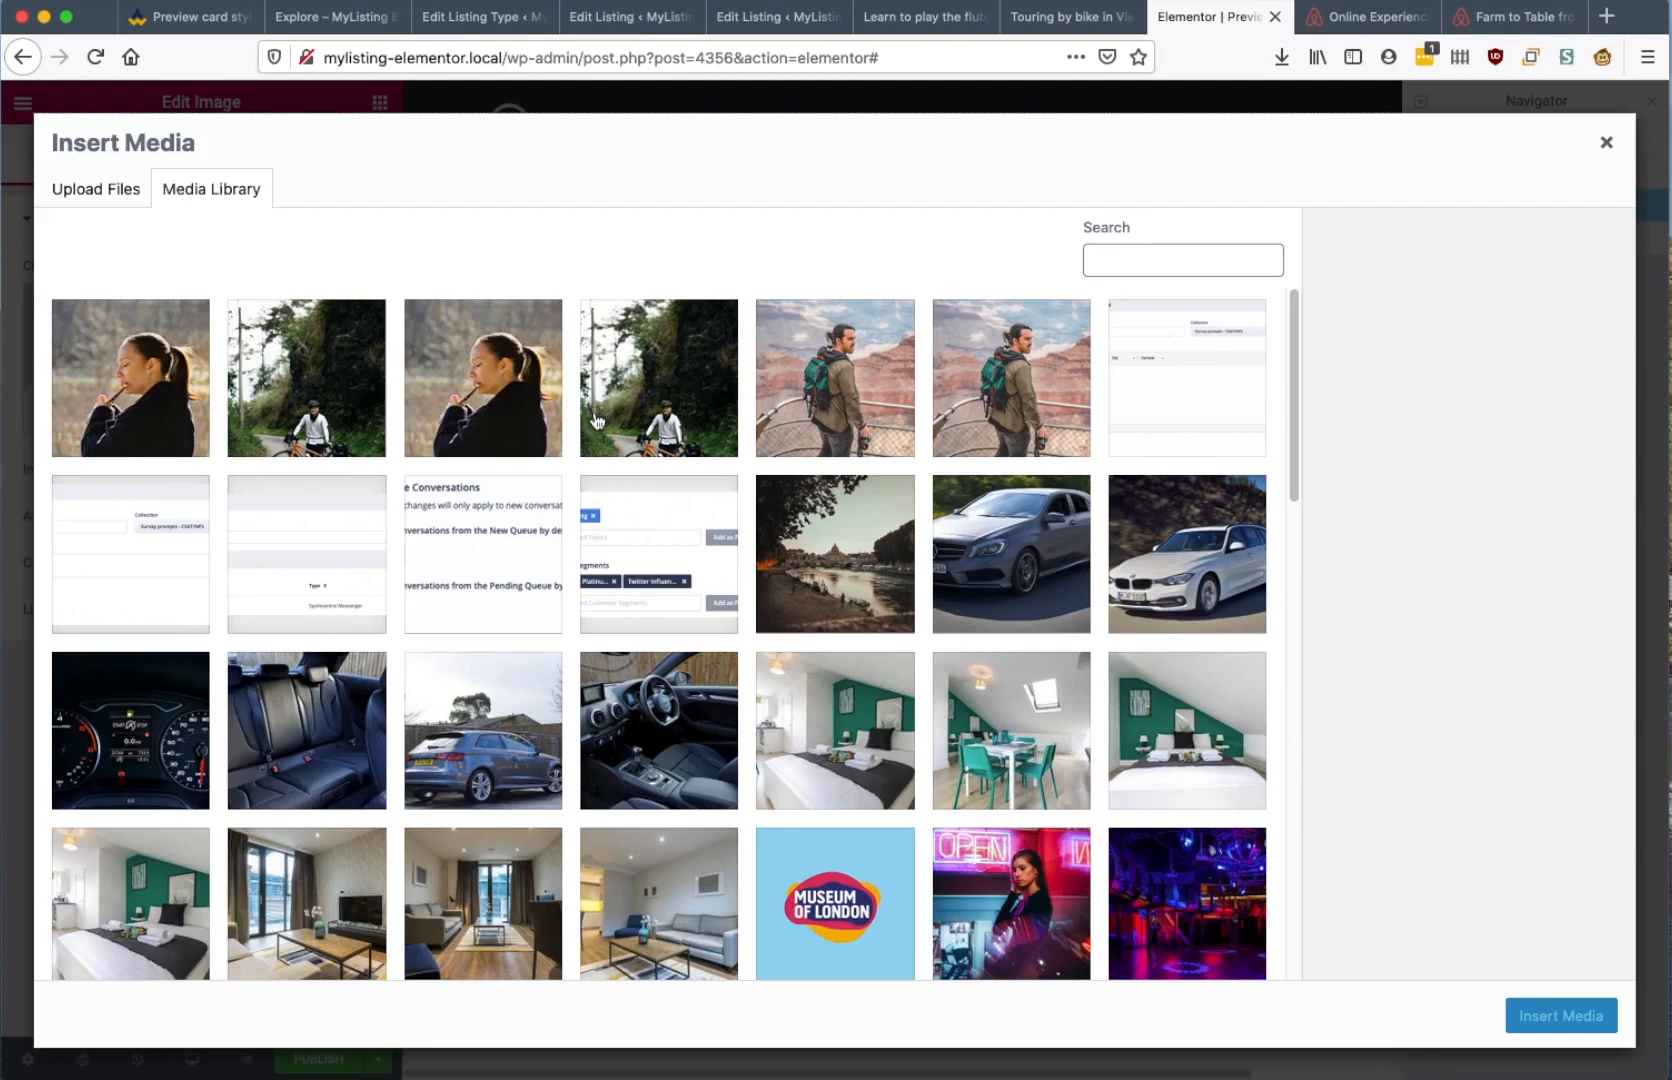
{"action": "left_click", "coordinate": [585, 382]}
{"action": "left_click", "coordinate": [1560, 1015]}
Set the cyclist image's maximum width to 200 px
{"action": "scroll", "coordinate": [807, 581], "scroll_direction": "down", "scroll_amount": 10}
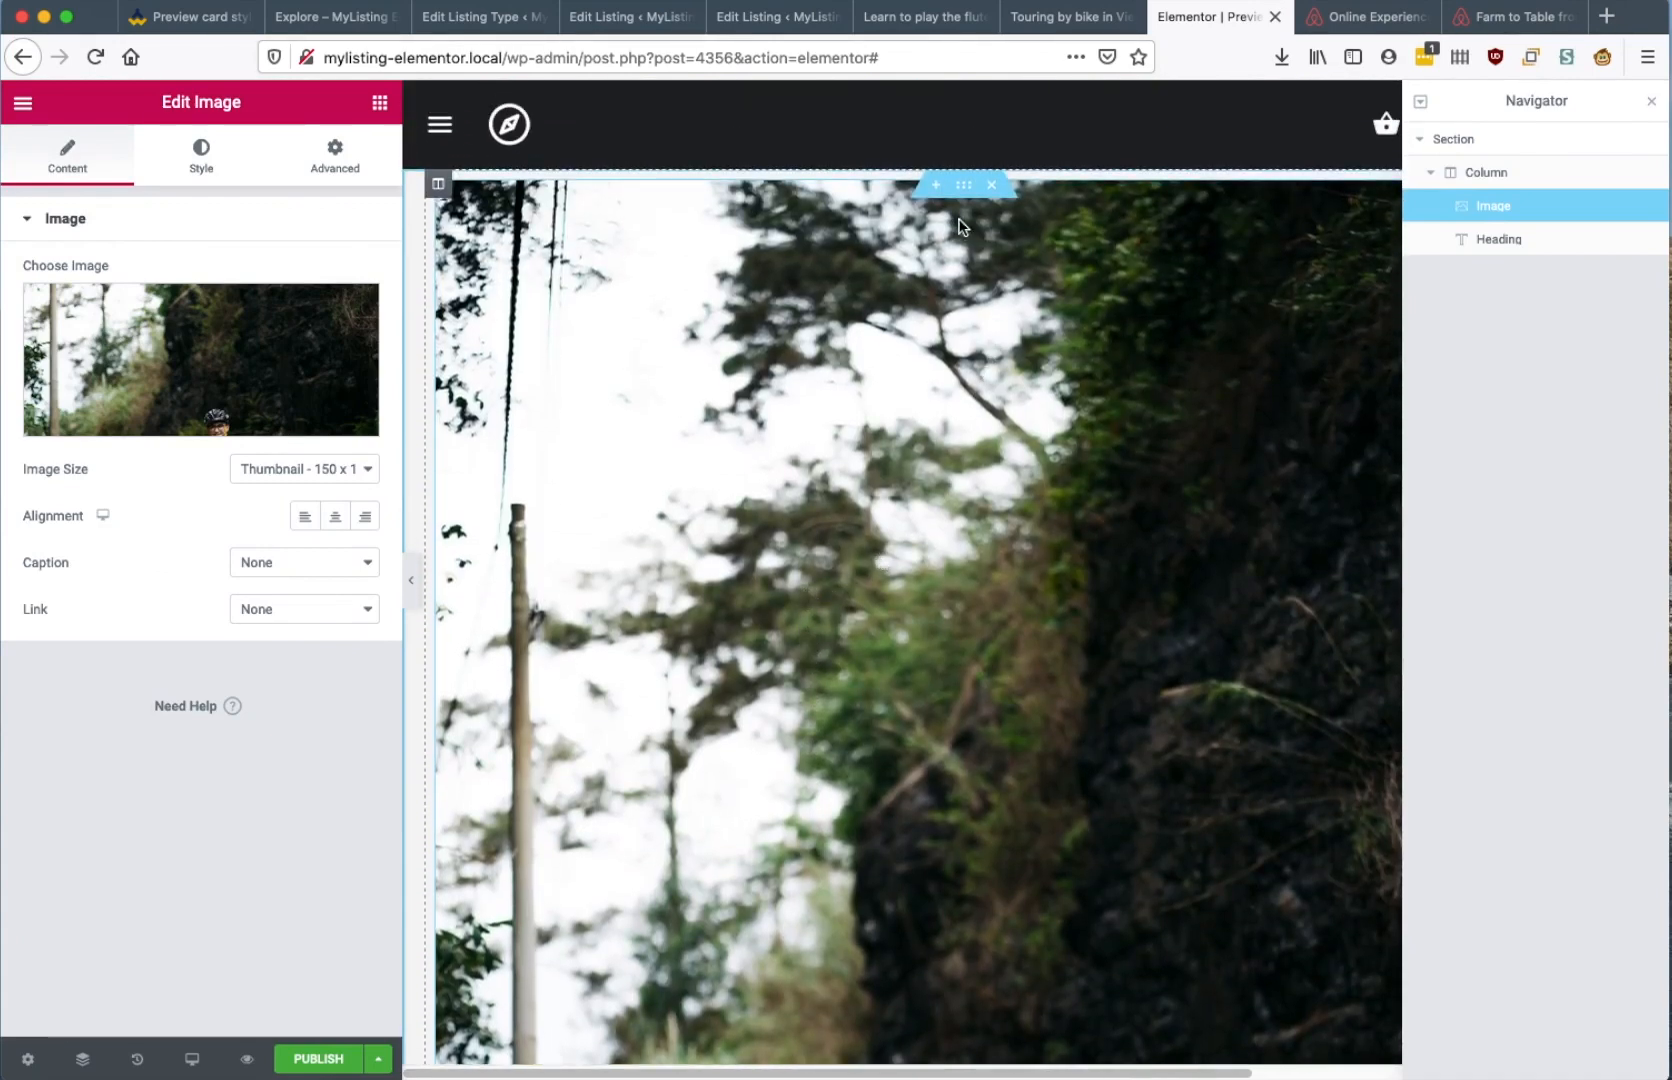
{"action": "scroll", "coordinate": [884, 270], "scroll_direction": "down", "scroll_amount": 5}
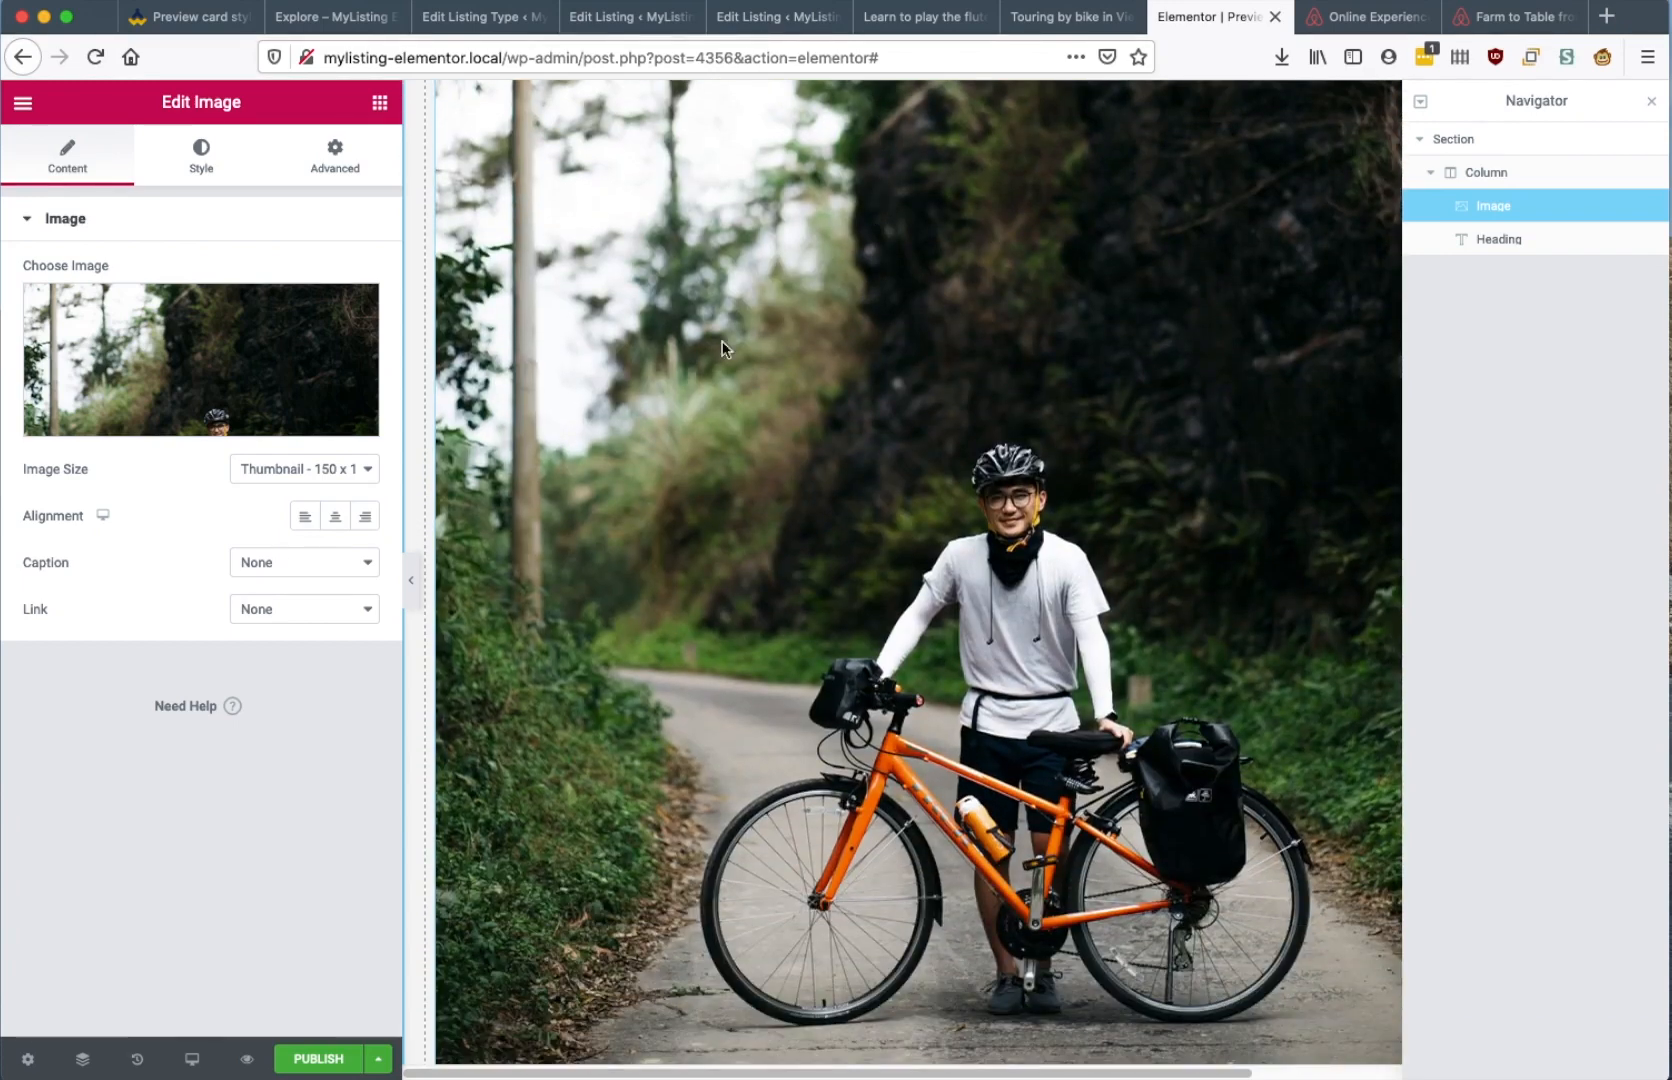
{"action": "scroll", "coordinate": [717, 359], "scroll_direction": "down", "scroll_amount": 3}
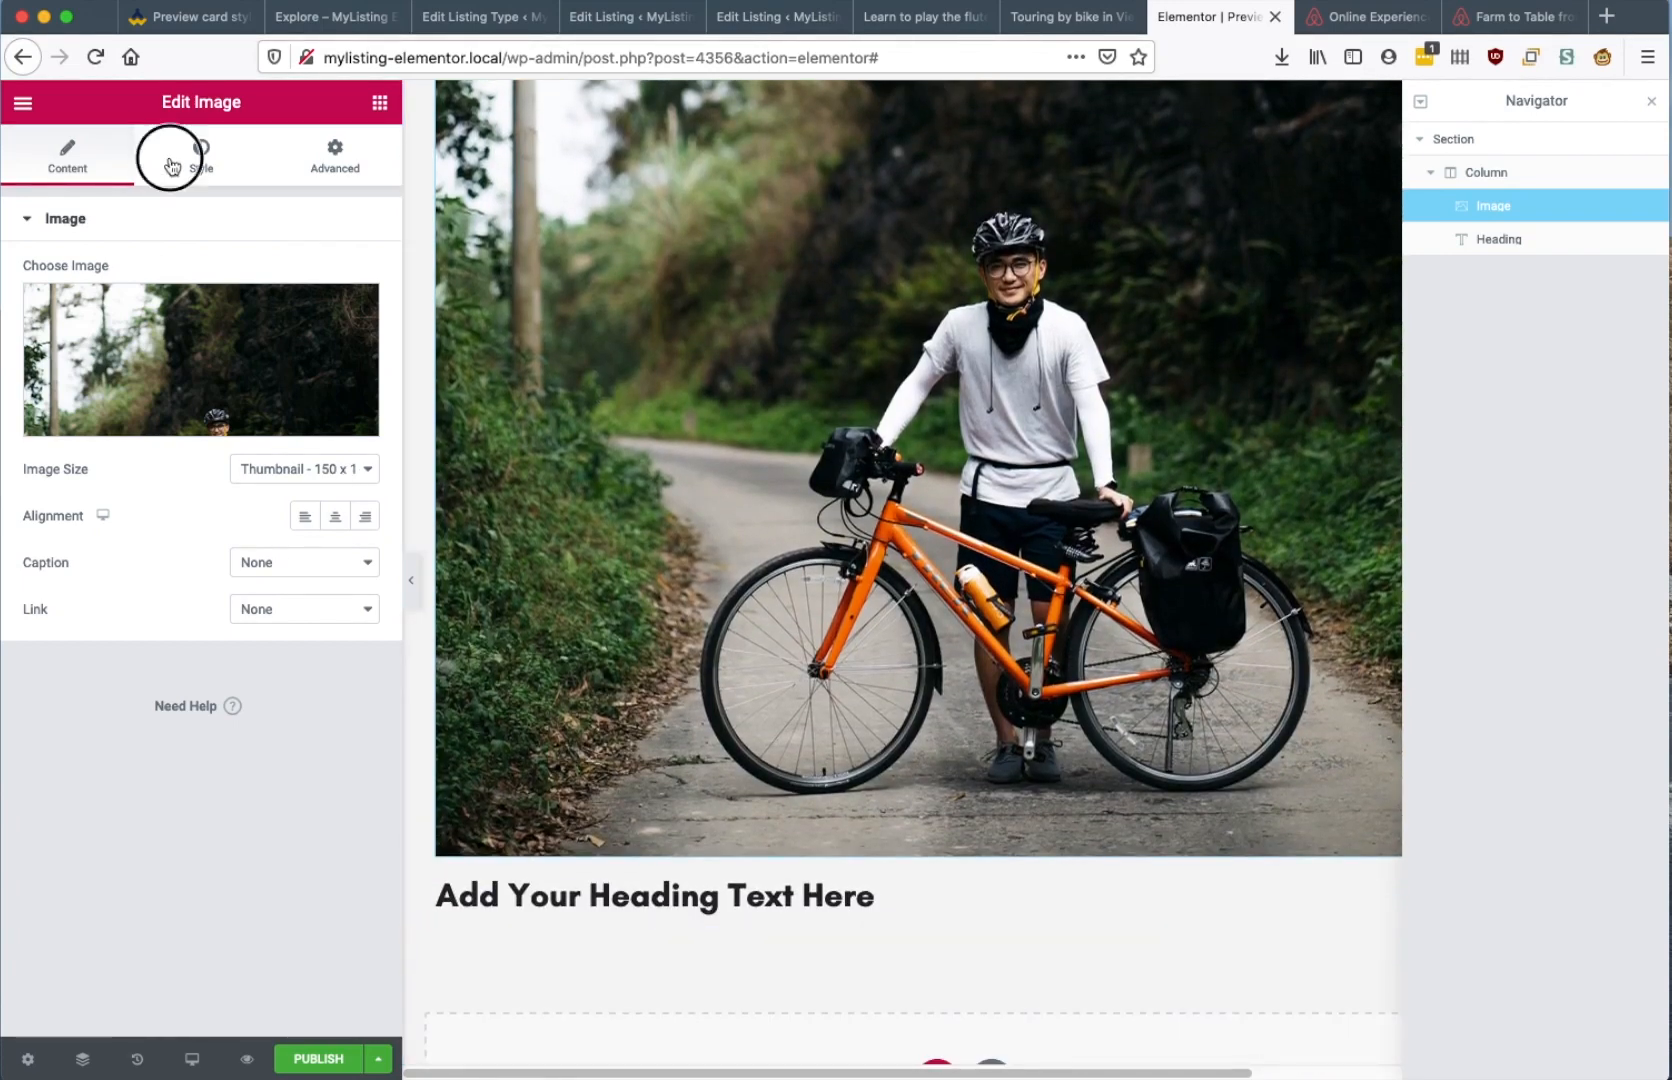
{"action": "left_click", "coordinate": [201, 157]}
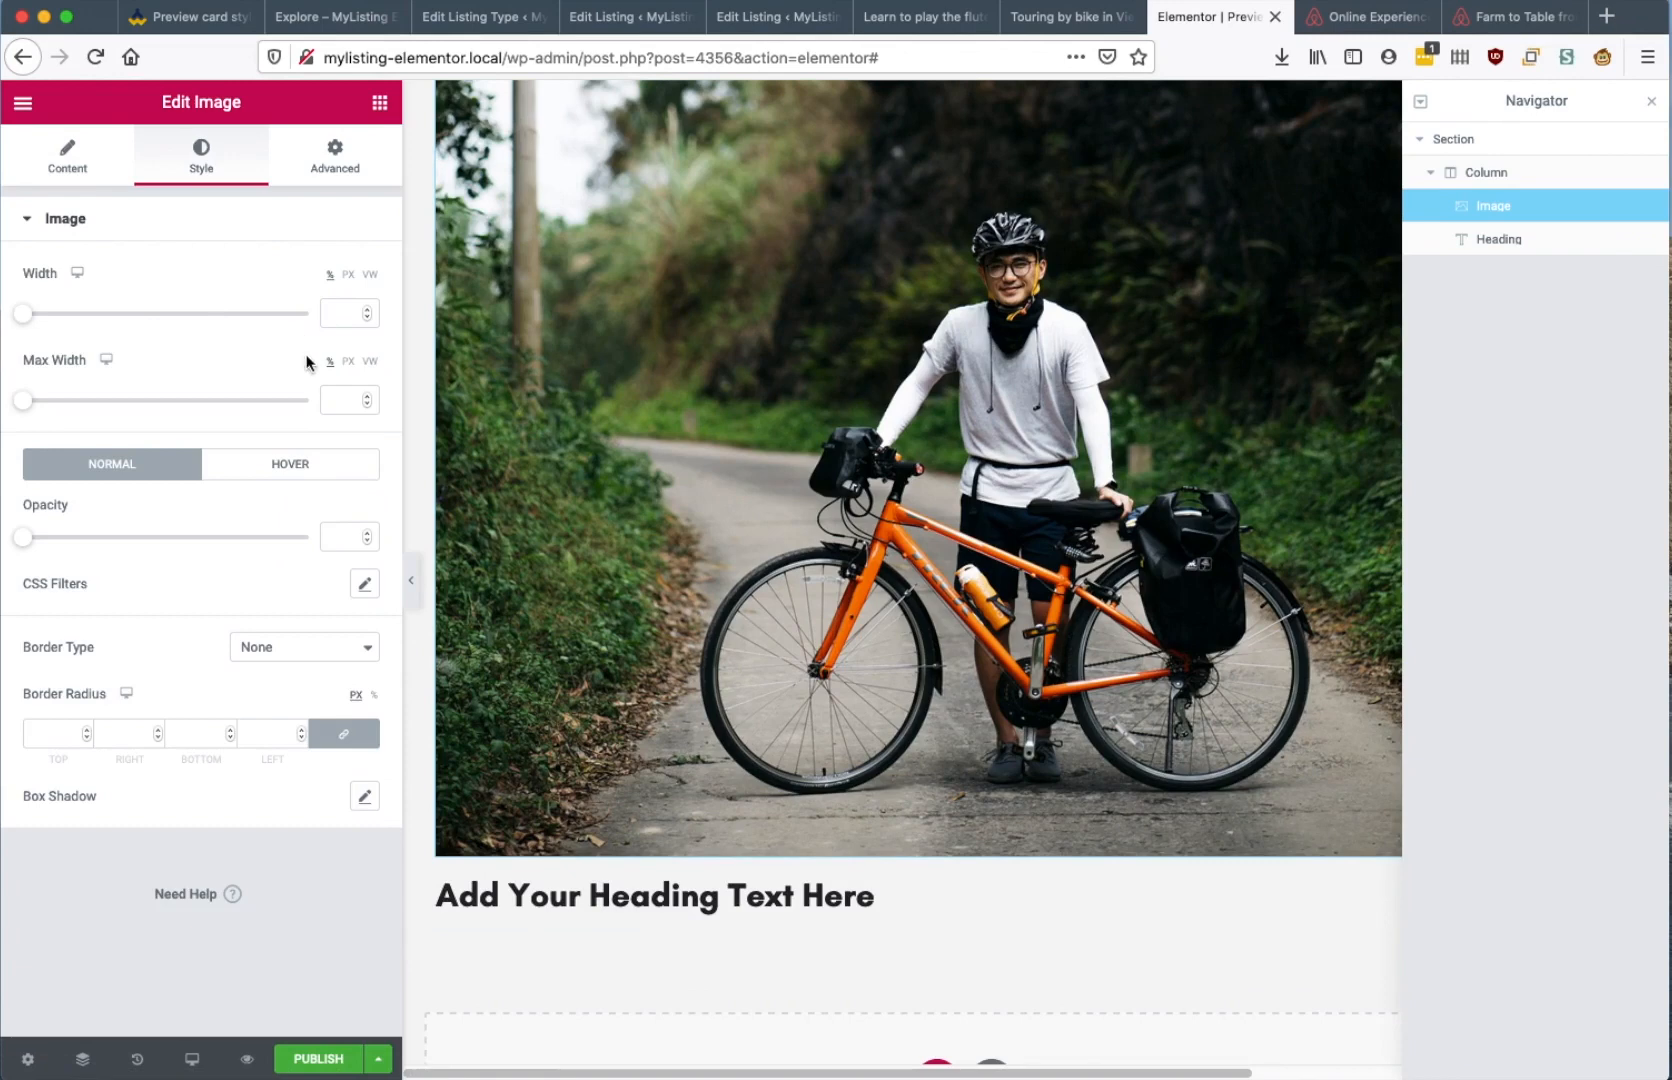
{"action": "left_click", "coordinate": [347, 362]}
{"action": "left_click", "coordinate": [333, 408]}
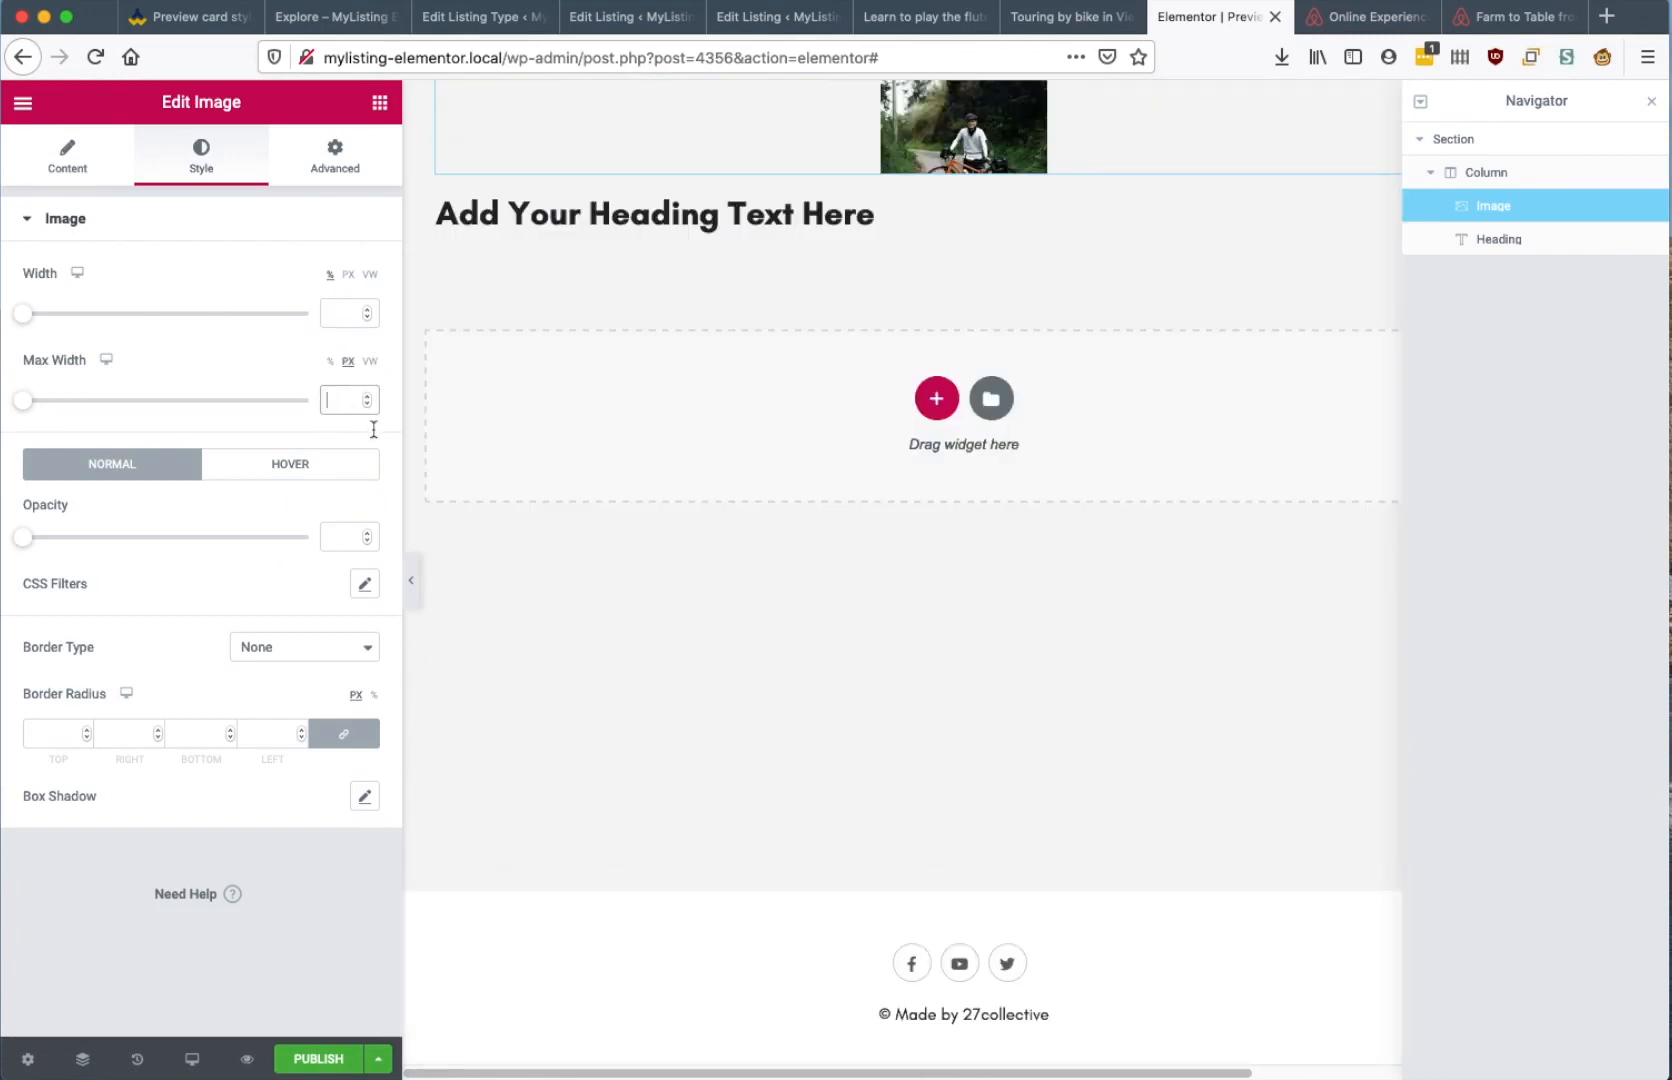
{"action": "type", "text": "200"}
Switch the cyclist image's size to Medium Large - 768 x 0
{"action": "left_click", "coordinate": [58, 170]}
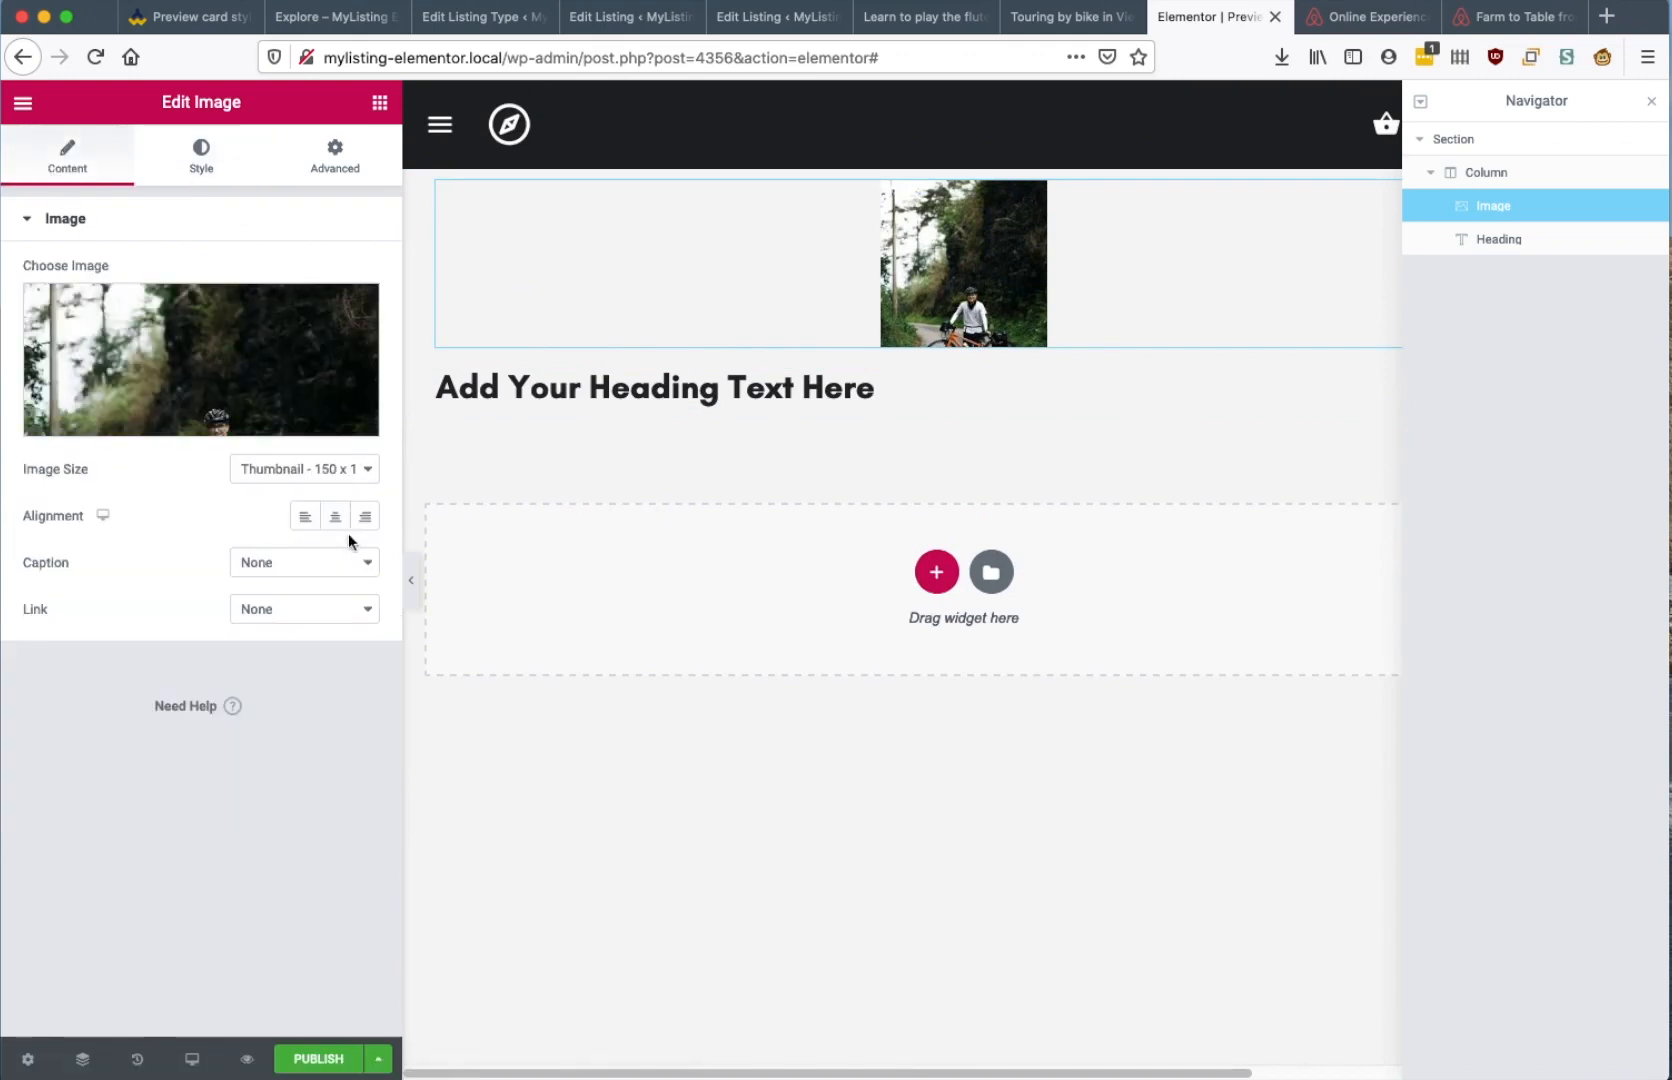
{"action": "left_click", "coordinate": [317, 466]}
{"action": "left_click", "coordinate": [333, 500]}
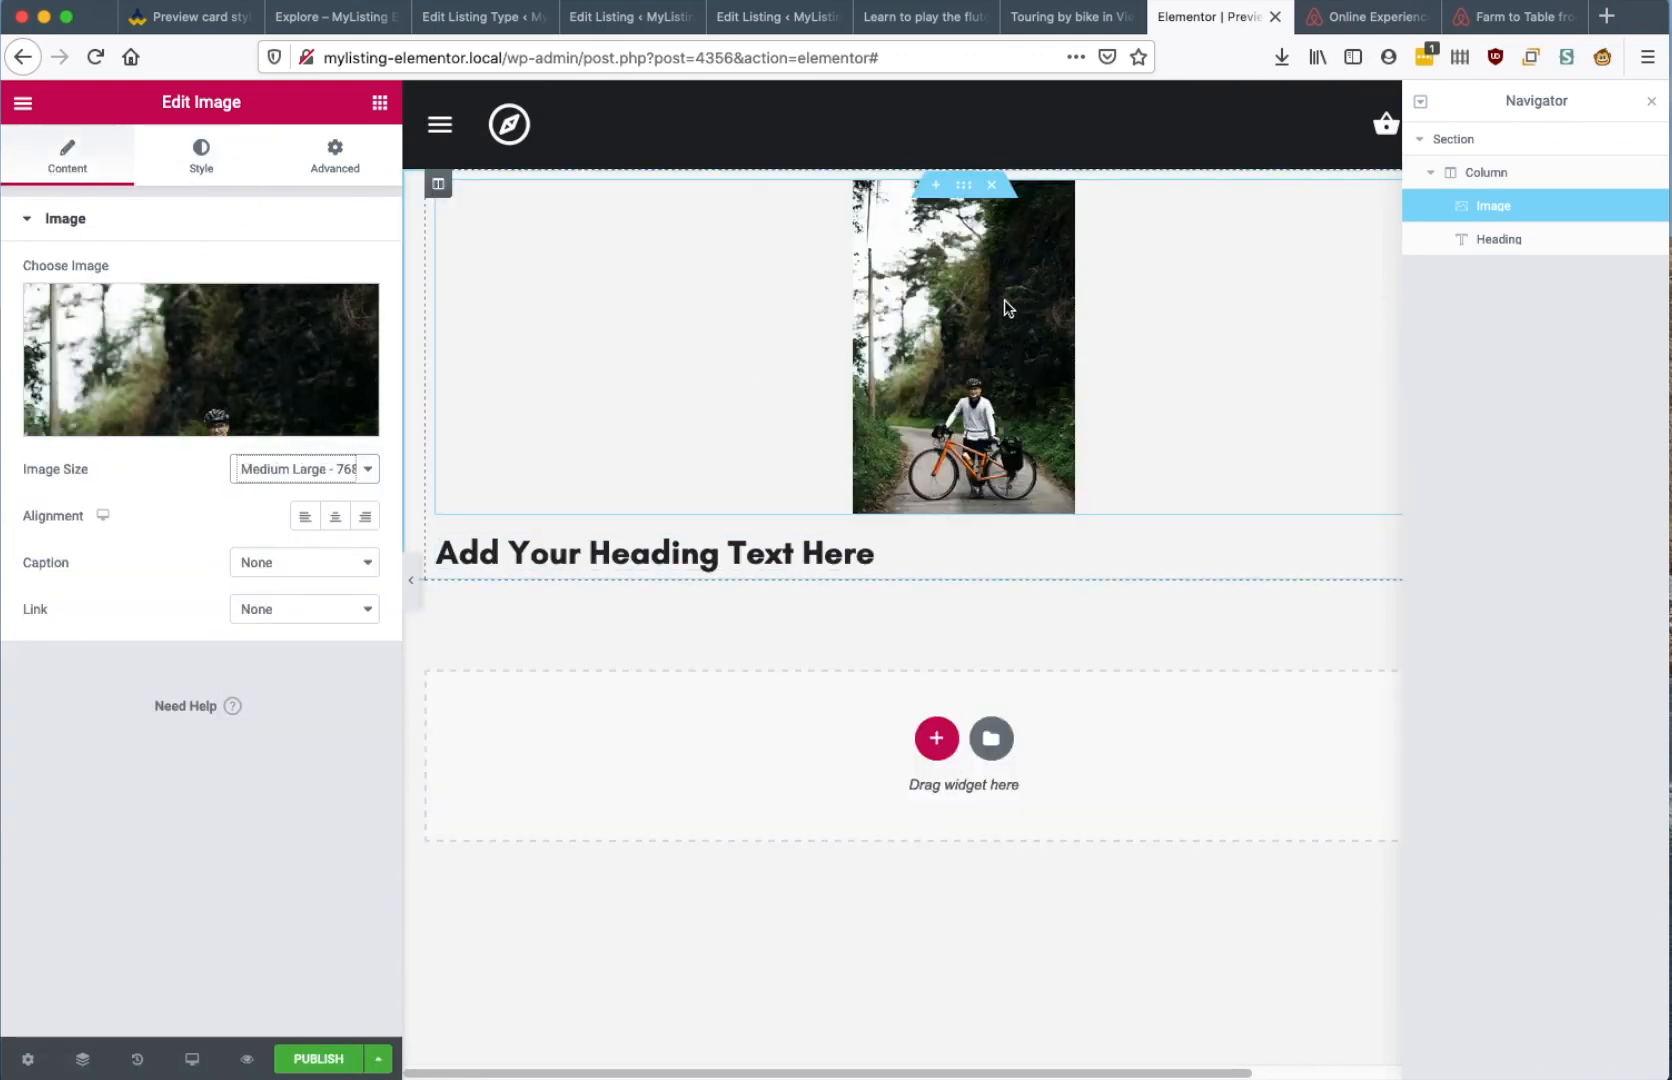
Compare the card width on the Explore page and limit the section with the custom CSS selector { max-width: 380px; }
{"action": "left_click", "coordinate": [963, 190]}
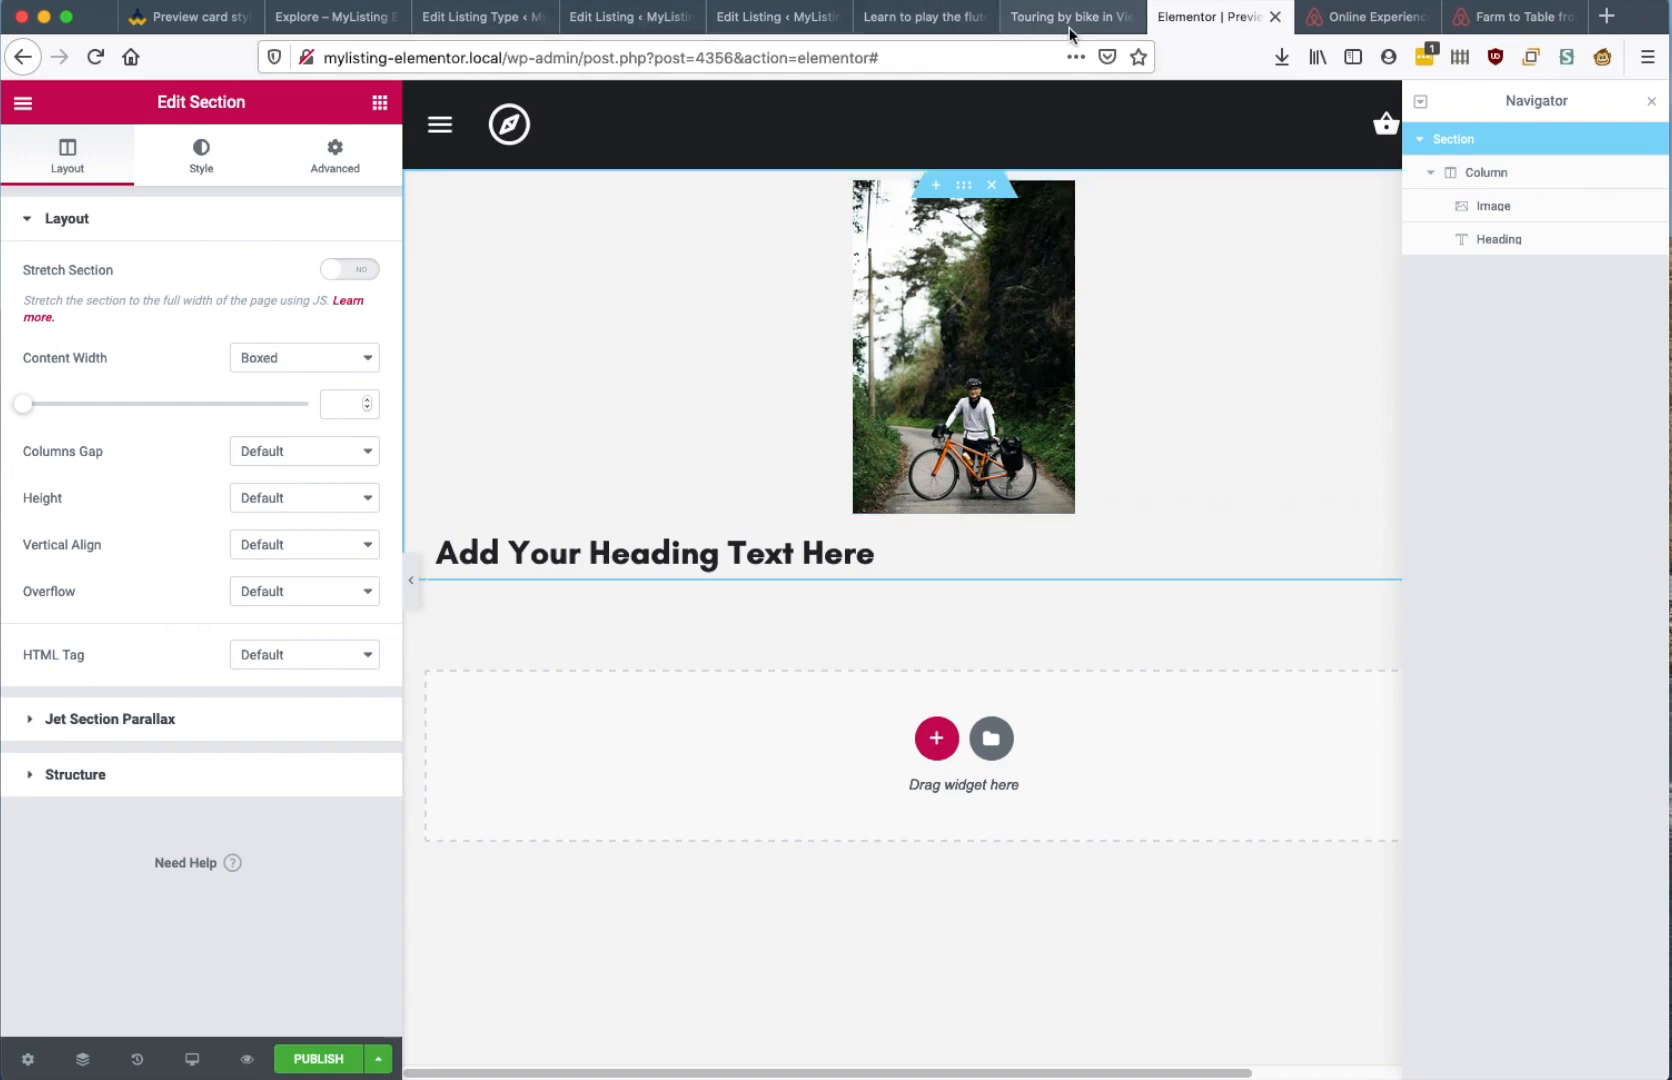
{"action": "left_click", "coordinate": [332, 18]}
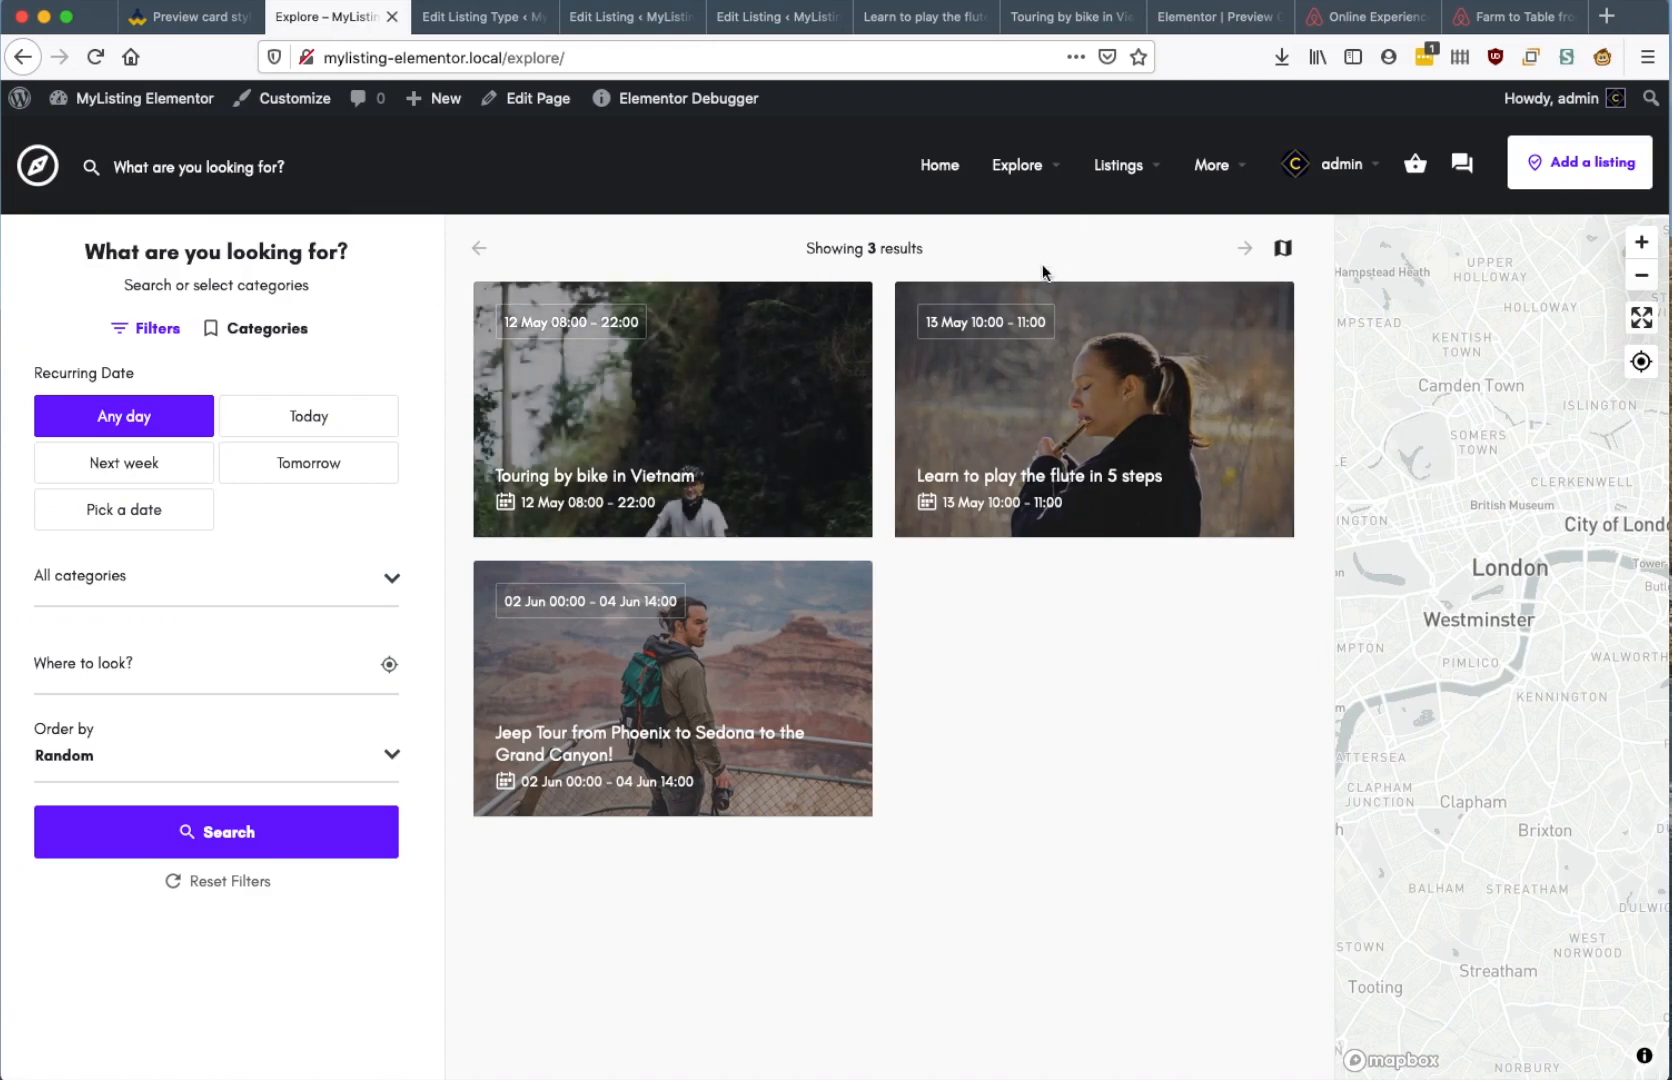
{"action": "left_click", "coordinate": [1233, 20]}
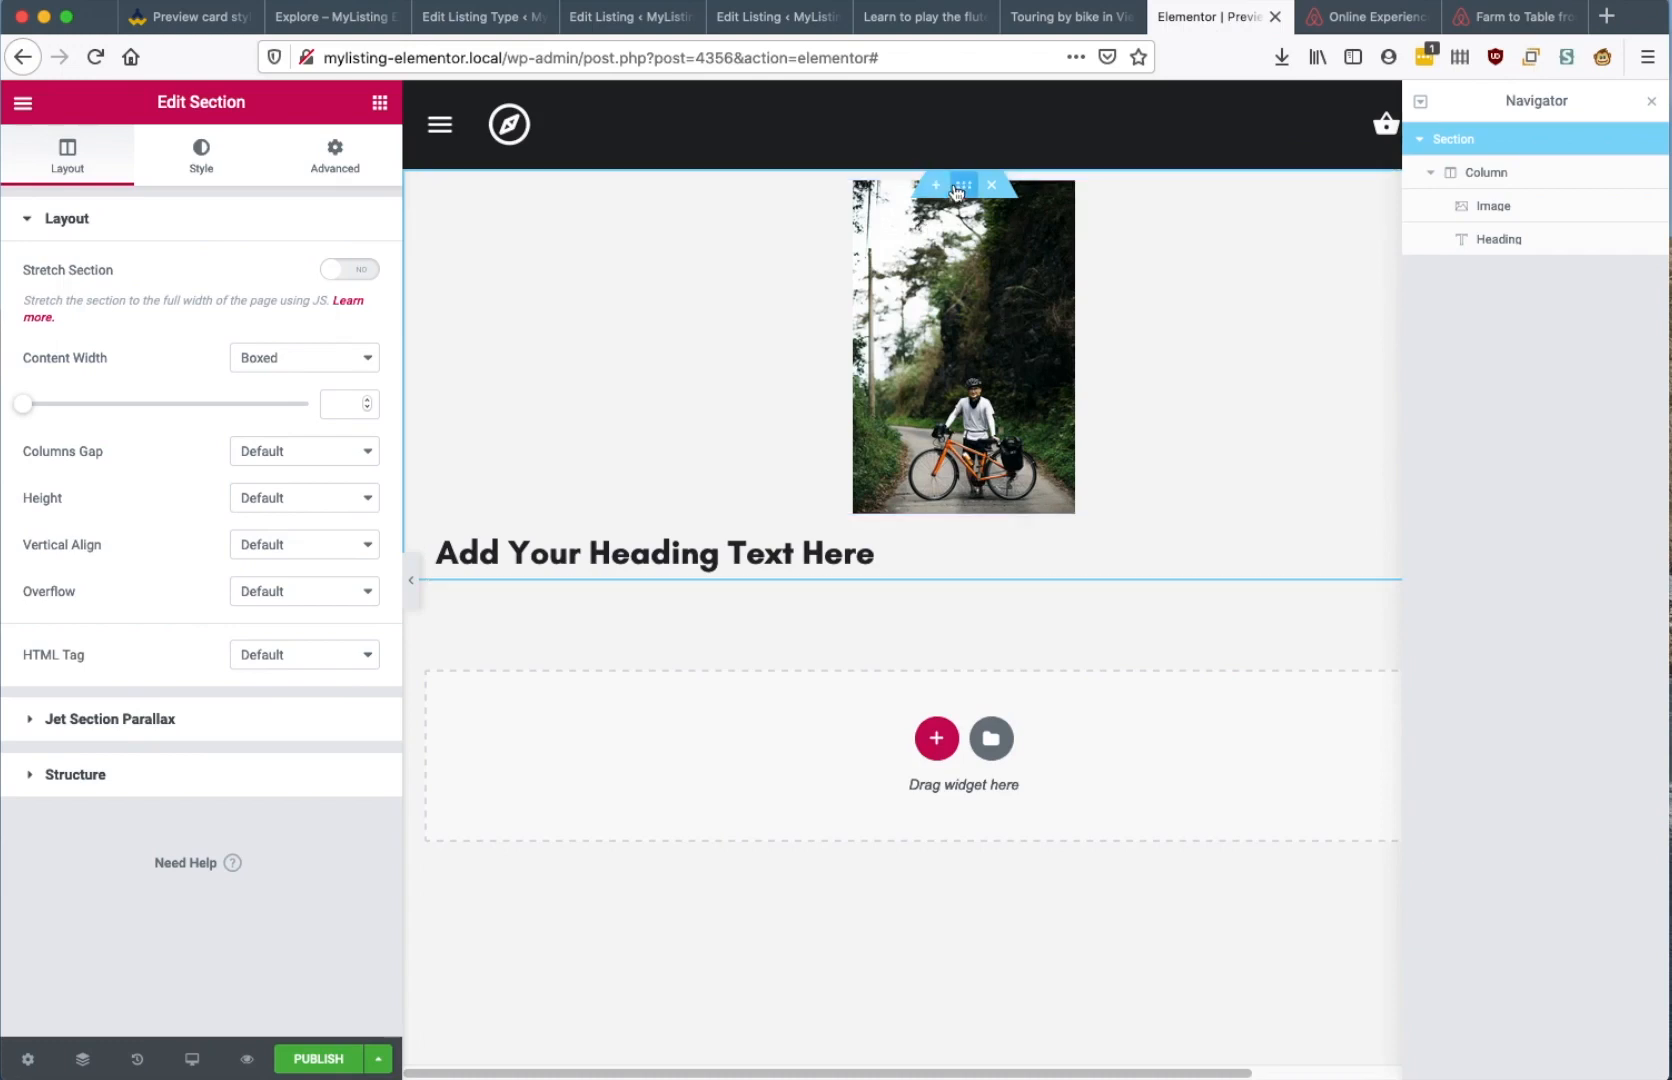
{"action": "left_click", "coordinate": [350, 161]}
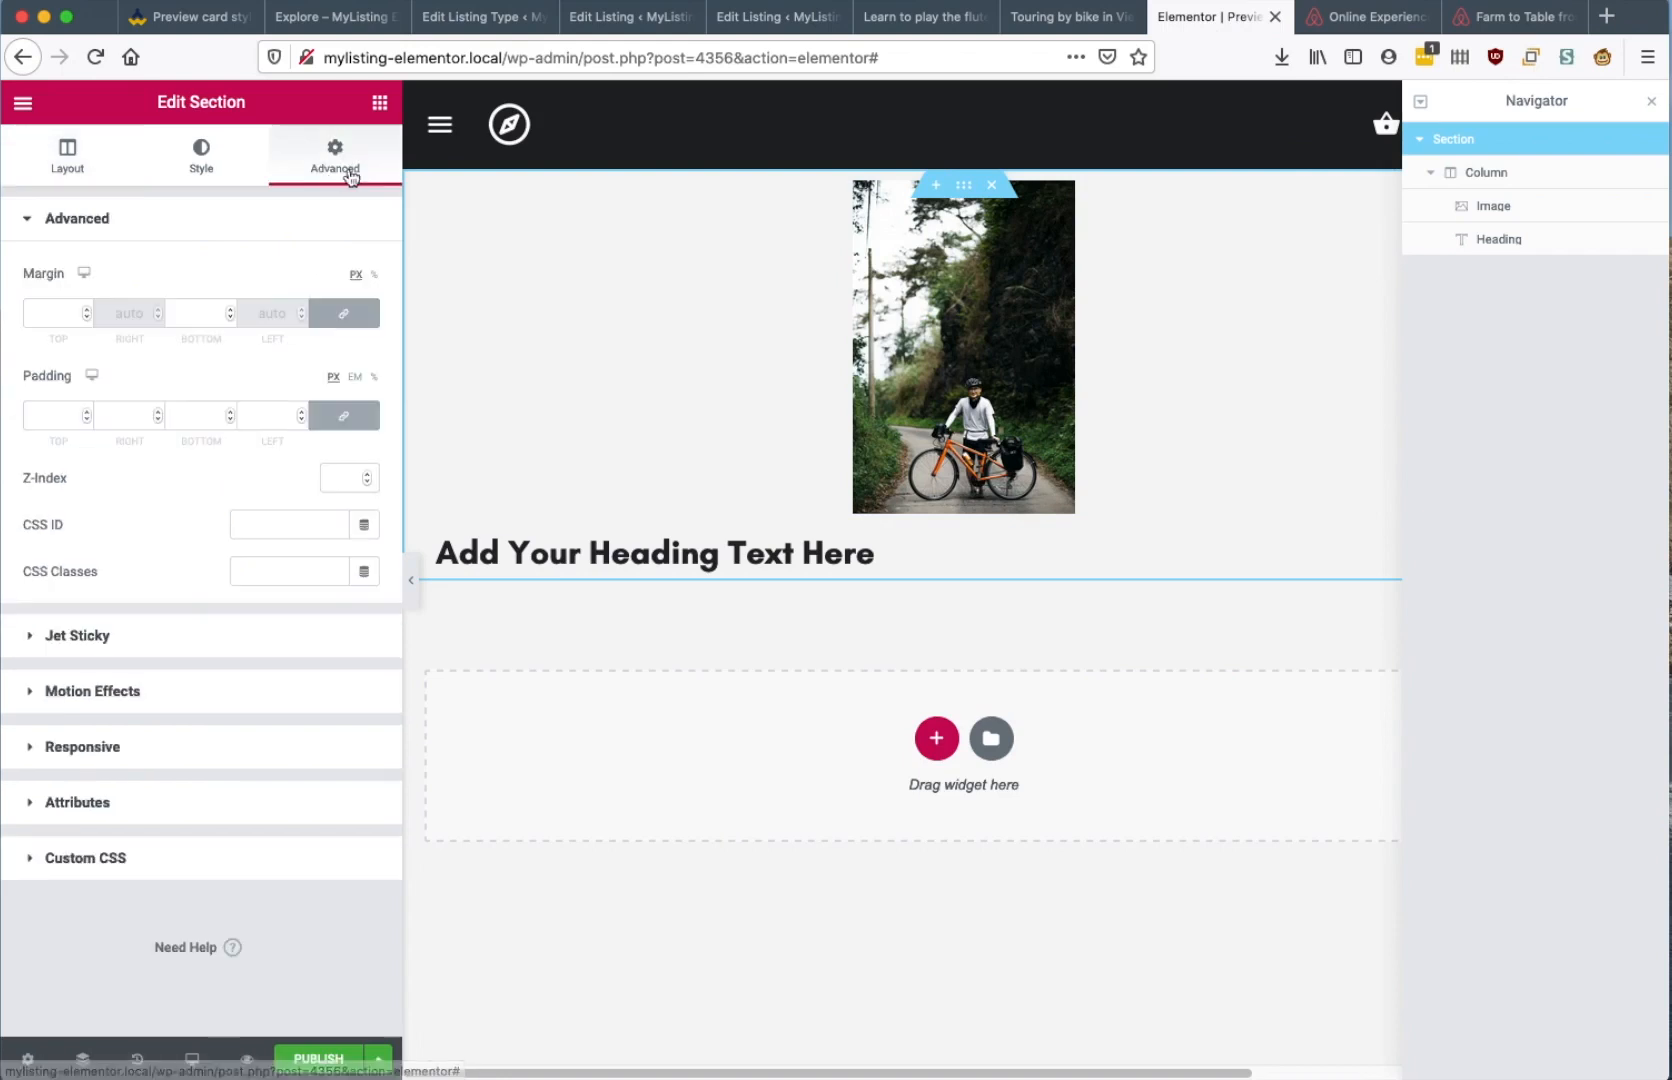
{"action": "left_click", "coordinate": [204, 862]}
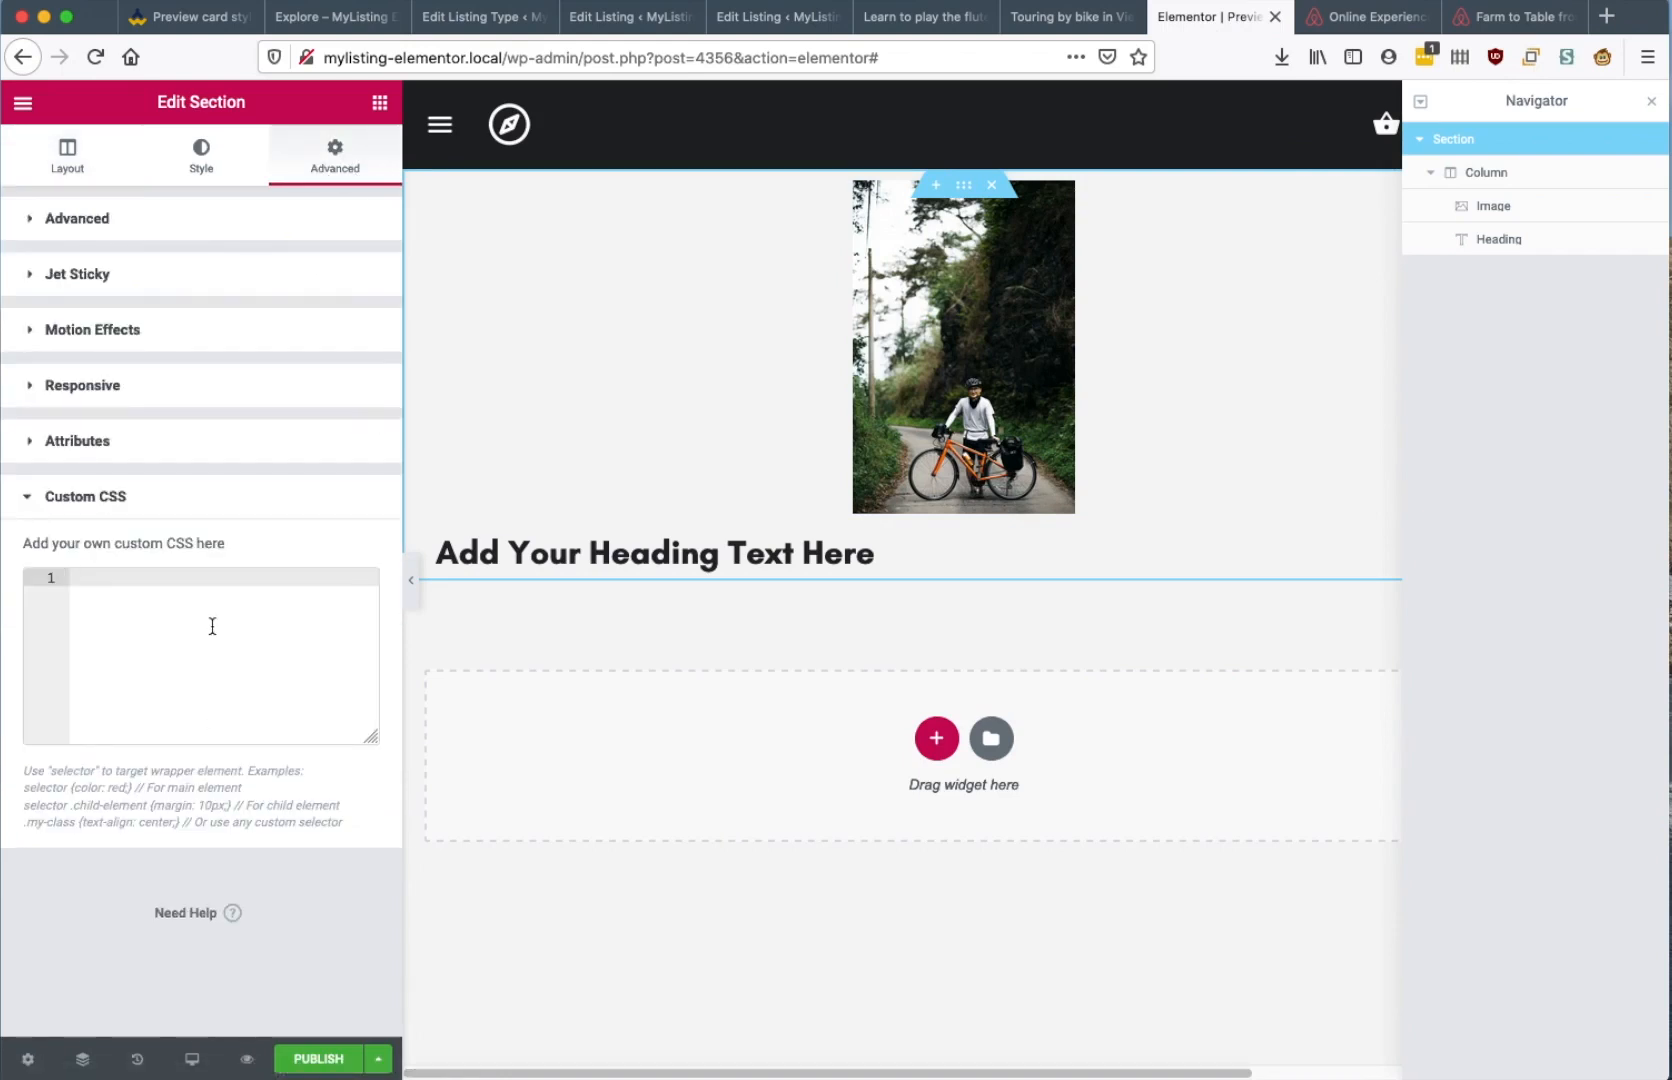
{"action": "left_click", "coordinate": [212, 626]}
{"action": "type", "text": "selector {"}
{"action": "key", "text": "Return"}
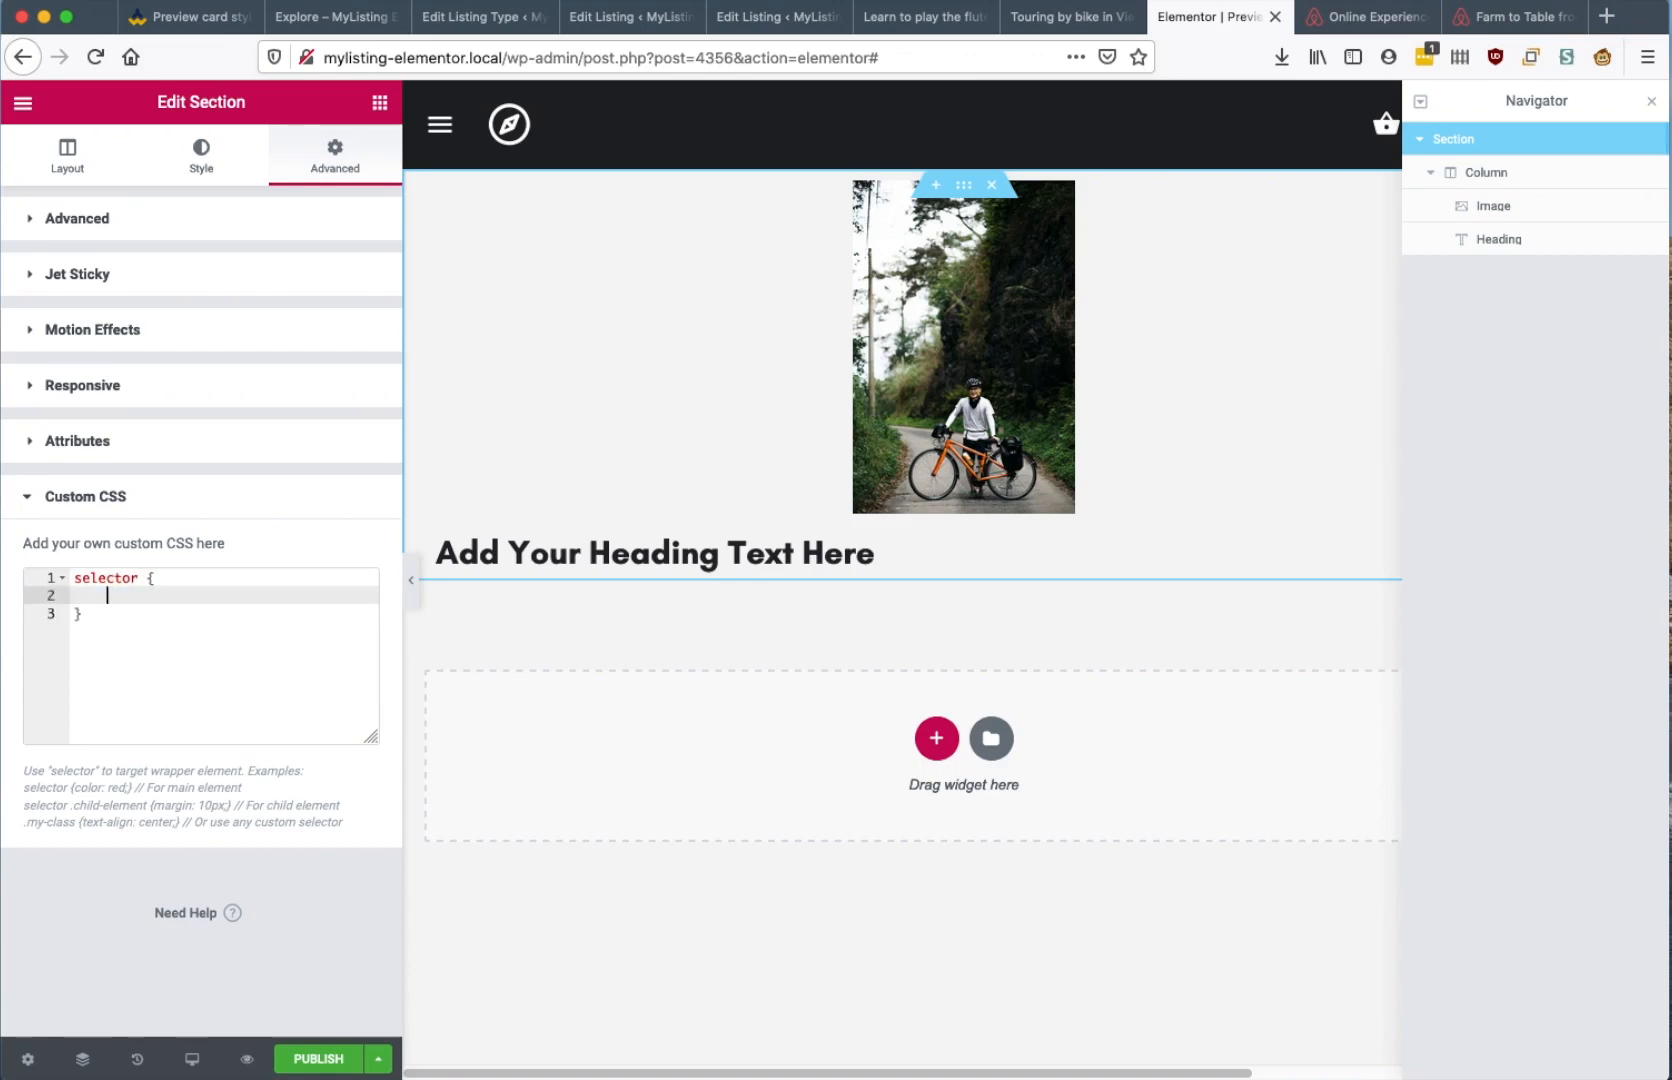
{"action": "type", "text": "max-wi"}
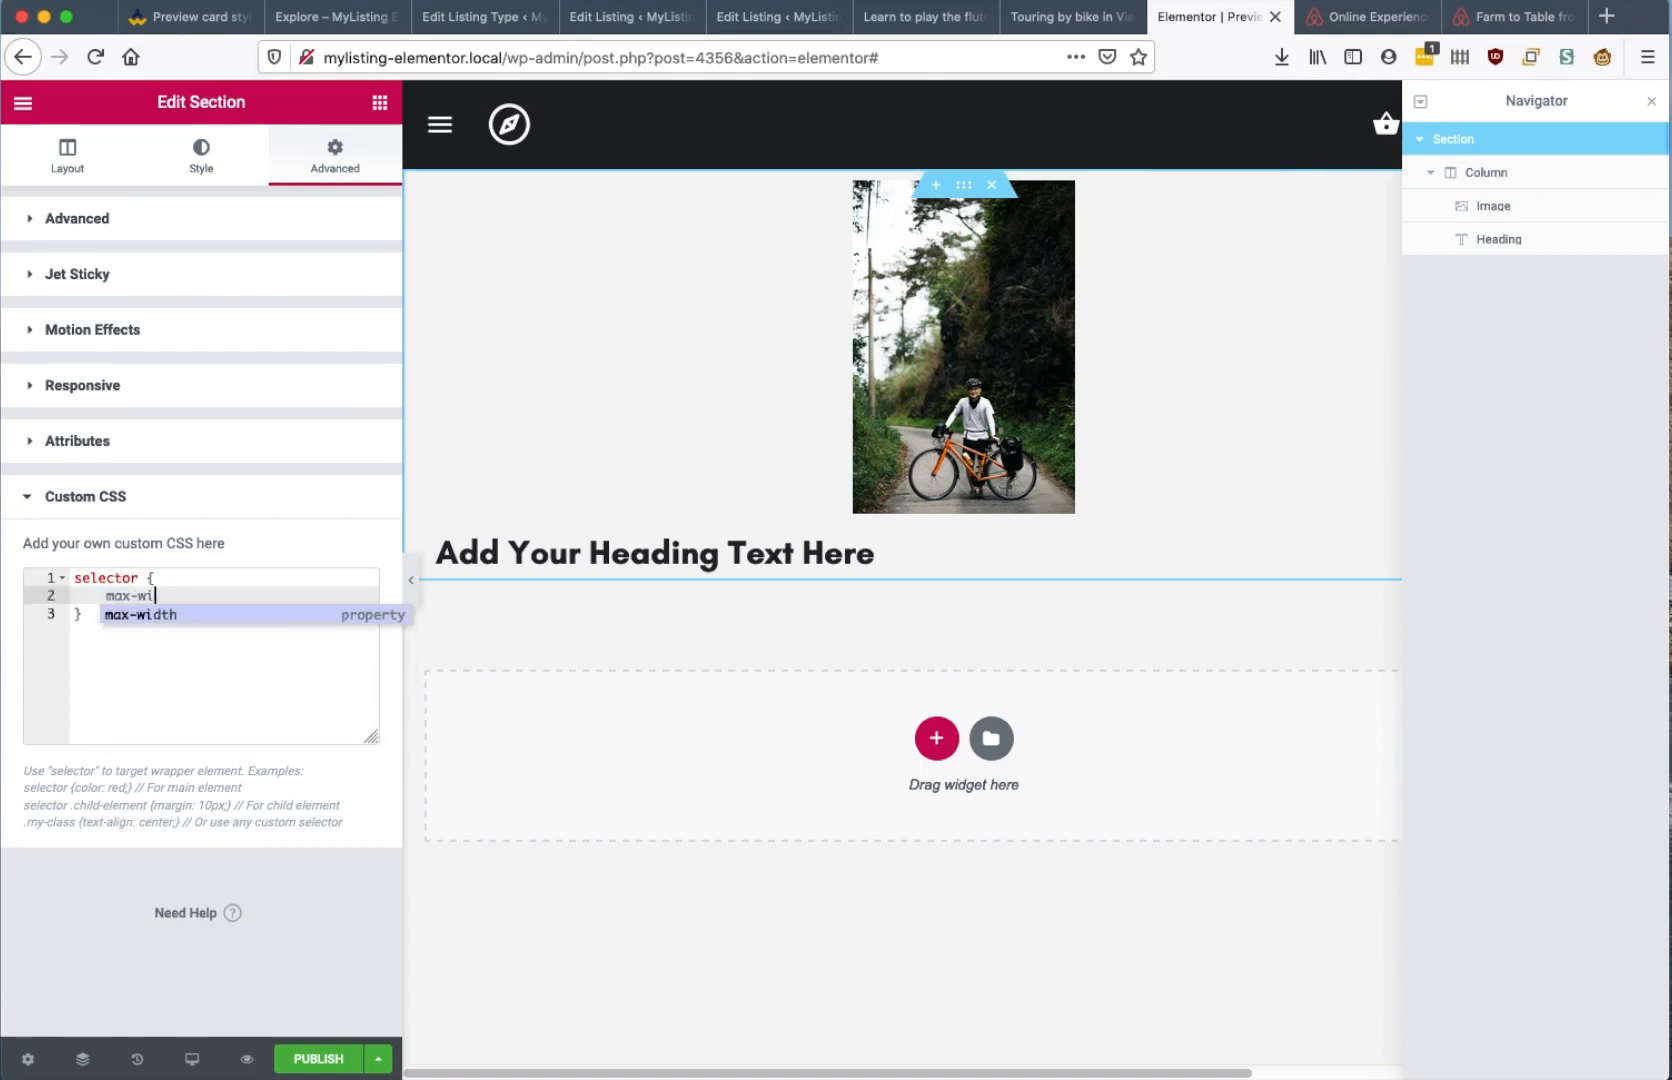
{"action": "type", "text": "dth:"}
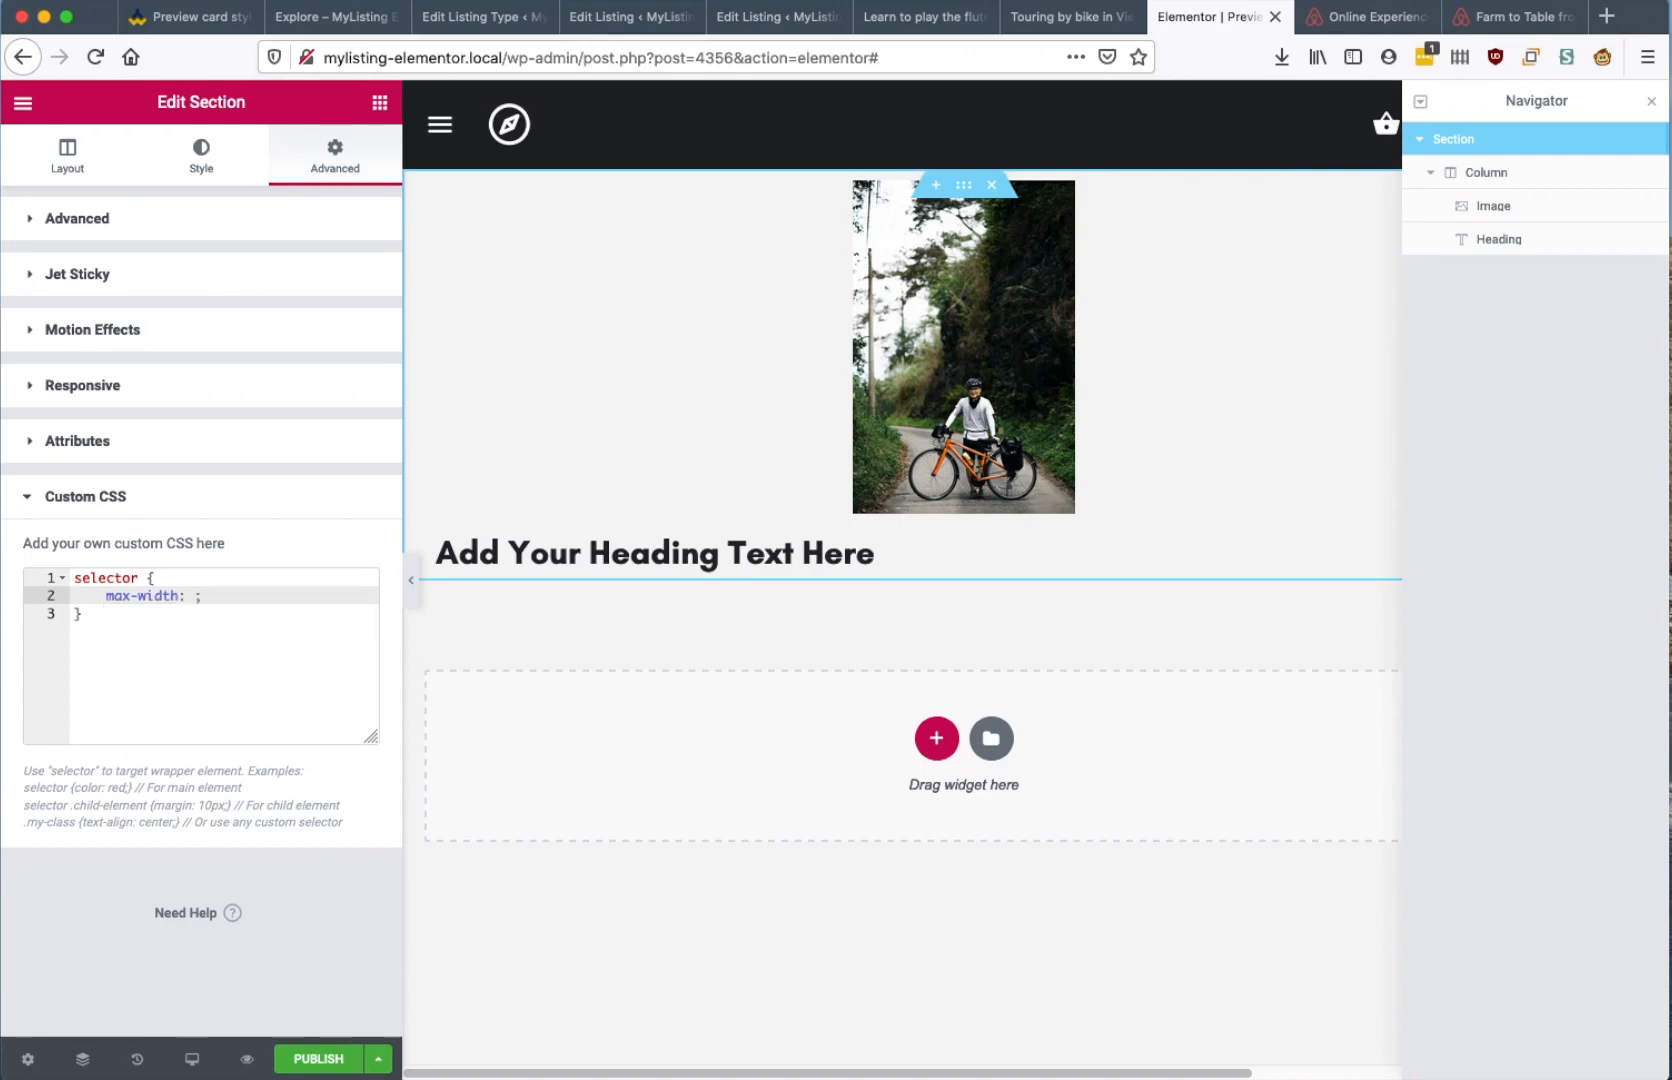
{"action": "type", "text": " 380px;"}
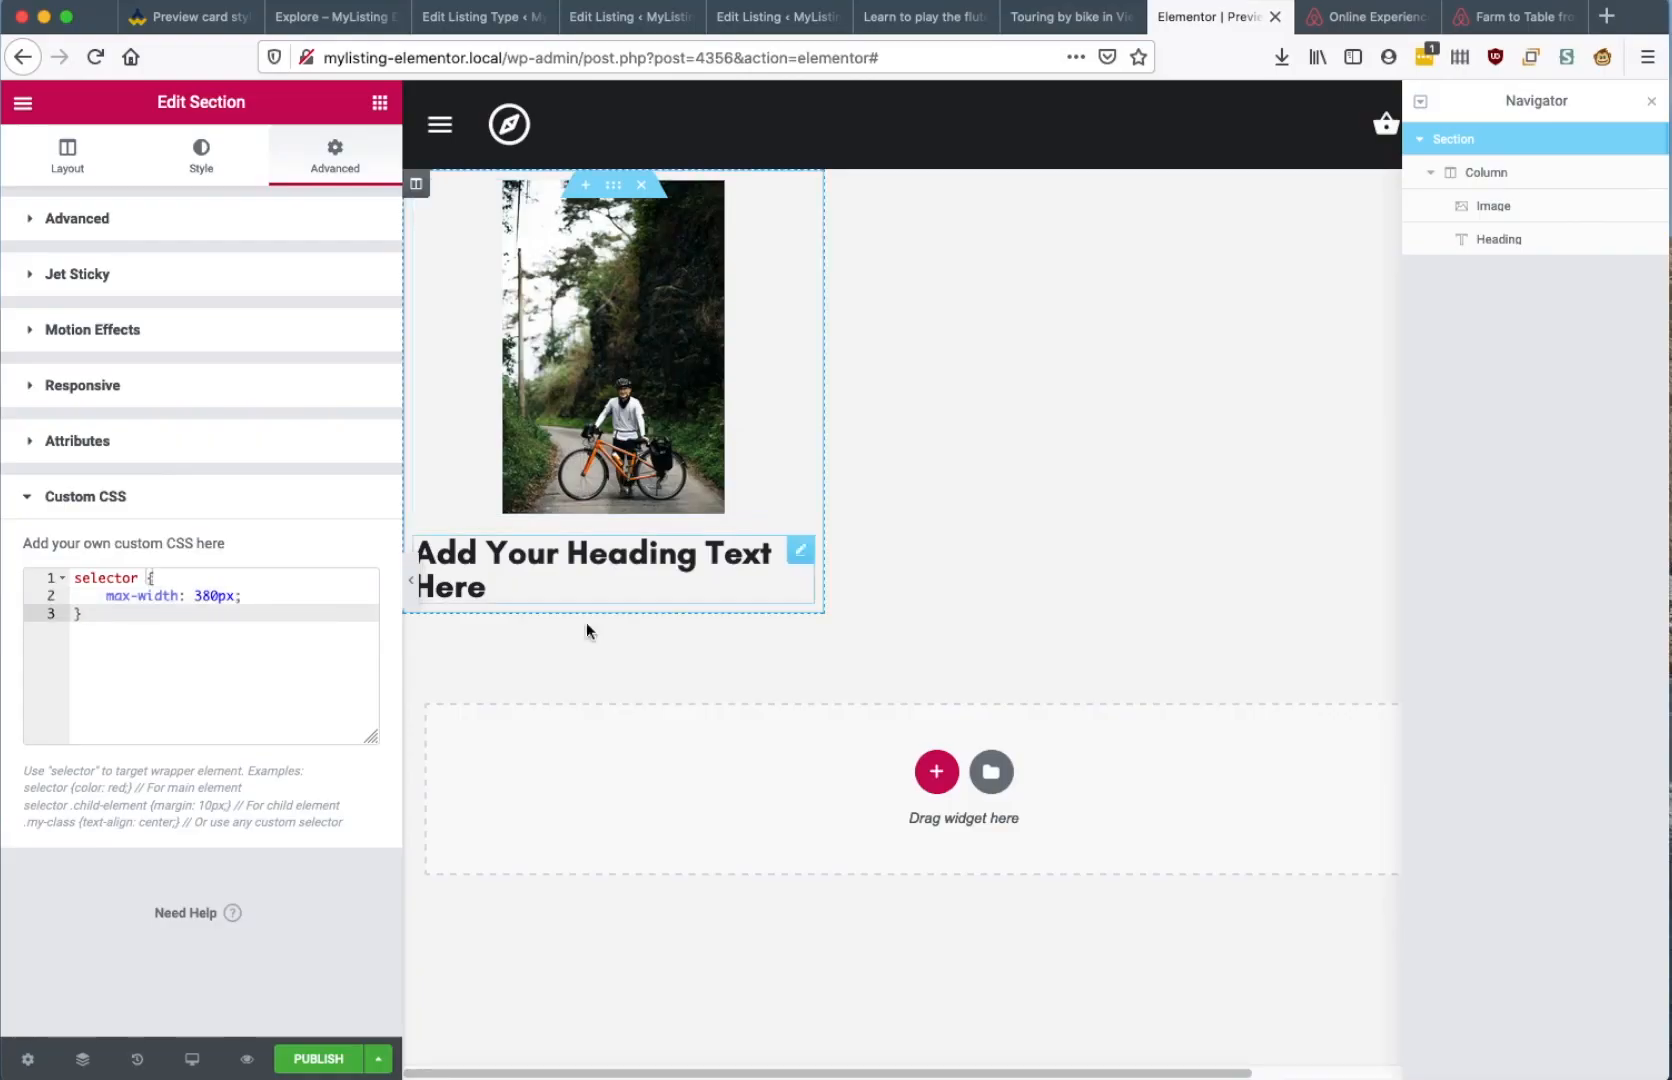
Change the heading text to "country" and style it in uppercase at 1 em with a letter spacing of 5
{"action": "left_click", "coordinate": [600, 575]}
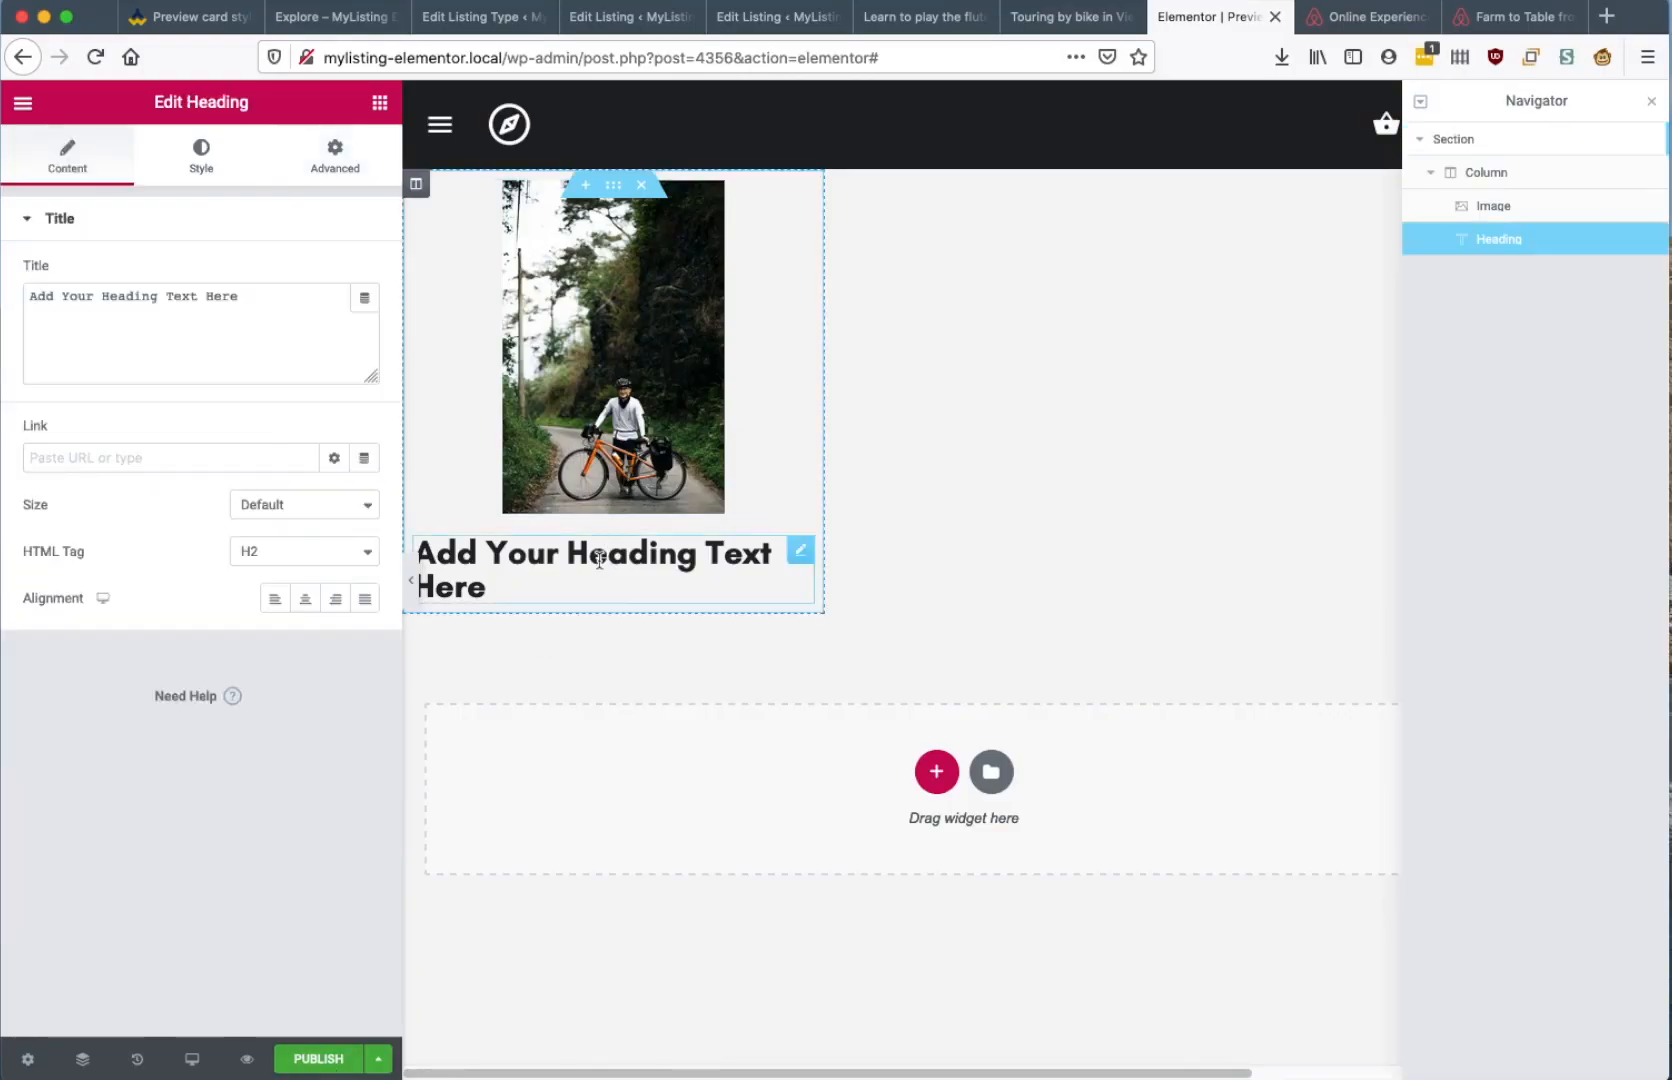
{"action": "double_click", "coordinate": [181, 296]}
{"action": "key", "text": "super+a"}
{"action": "type", "text": "country"}
{"action": "left_click", "coordinate": [201, 155]}
{"action": "left_click", "coordinate": [366, 321]}
{"action": "left_click", "coordinate": [332, 822]}
{"action": "type", "text": "5"}
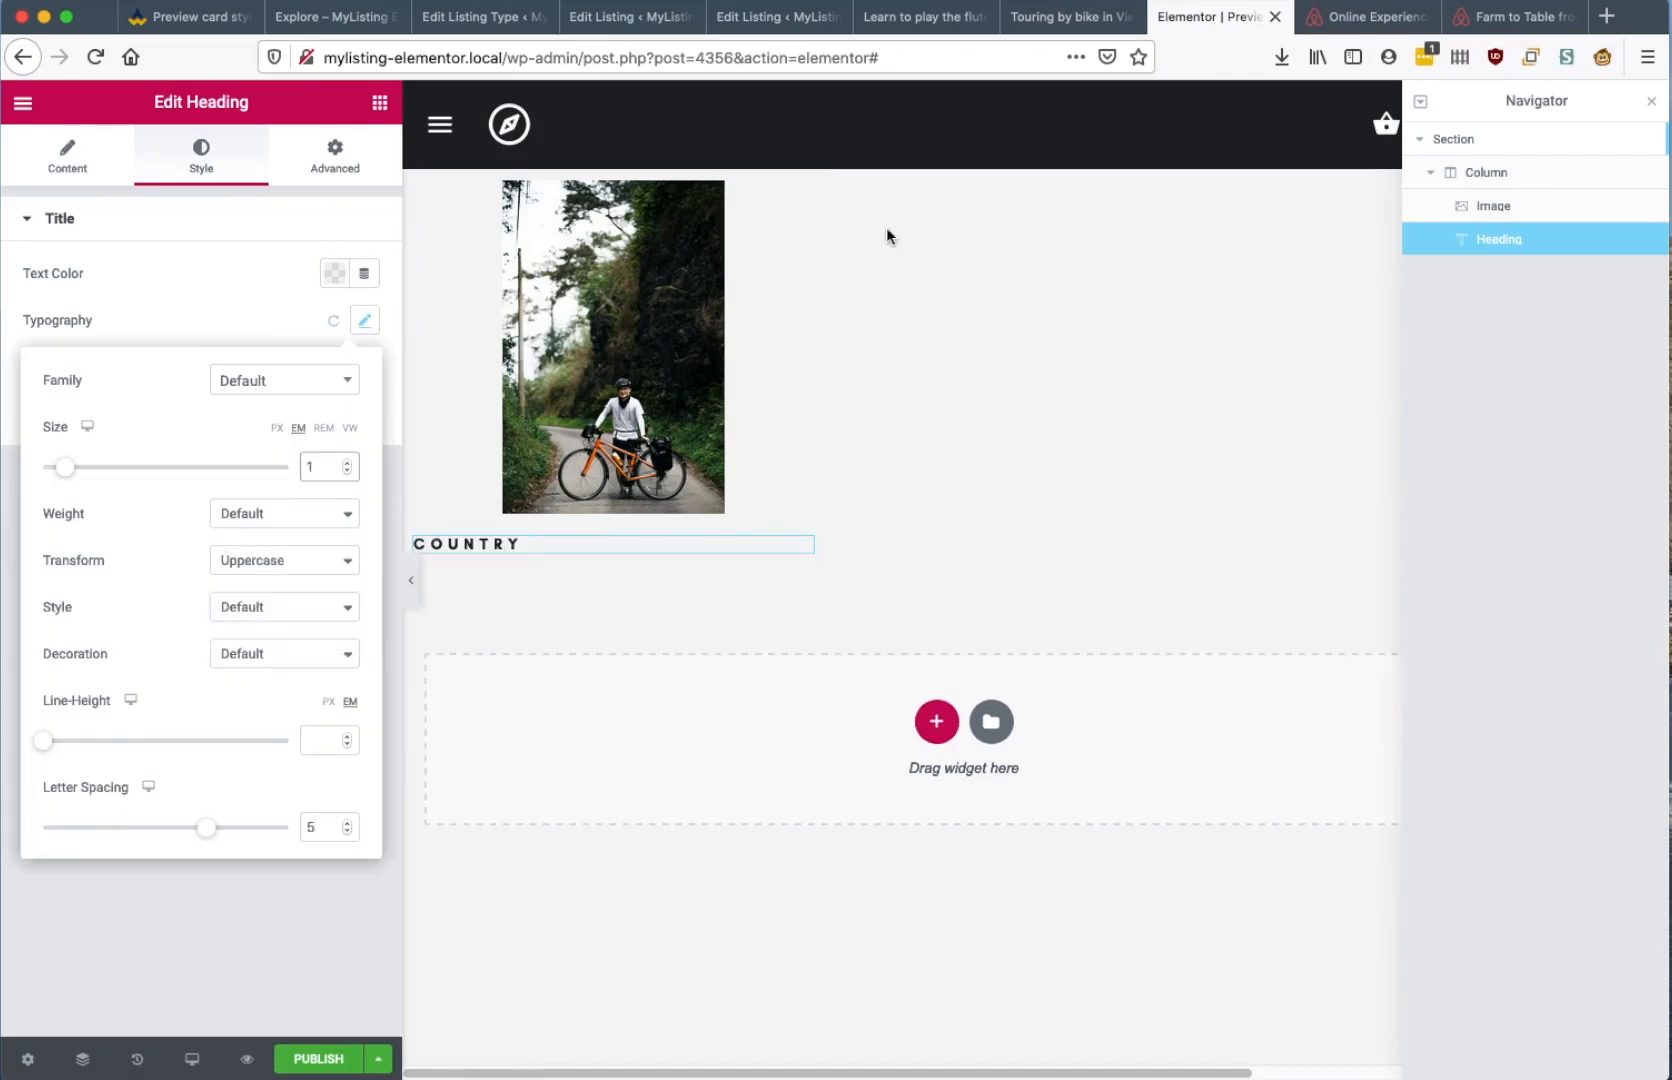
Give the card section a white background, rounded corners and a box shadow
{"action": "left_click", "coordinate": [613, 185]}
{"action": "left_click", "coordinate": [201, 155]}
{"action": "left_click", "coordinate": [275, 322]}
{"action": "left_click", "coordinate": [335, 369]}
{"action": "left_click", "coordinate": [295, 424]}
{"action": "left_click", "coordinate": [67, 848]}
{"action": "left_click", "coordinate": [363, 582]}
{"action": "left_click", "coordinate": [60, 521]}
Create a second heading below the country reading "Learn to play the flute", with larger, grey, regular-weight text
{"action": "left_click", "coordinate": [466, 544]}
{"action": "left_click", "coordinate": [188, 308]}
{"action": "key", "text": "super+a"}
{"action": "type", "text": "Learn to play the flute"}
{"action": "left_click", "coordinate": [201, 155]}
{"action": "left_click", "coordinate": [332, 272]}
{"action": "left_click", "coordinate": [366, 321]}
{"action": "left_click", "coordinate": [310, 534]}
Add a third Heading widget under the flute title with small text
{"action": "left_click", "coordinate": [379, 102]}
{"action": "left_click_drag", "start_coordinate": [311, 339], "coordinate": [565, 620]}
{"action": "left_click", "coordinate": [466, 544]}
{"action": "left_click", "coordinate": [67, 155]}
{"action": "left_click", "coordinate": [590, 638]}
{"action": "left_click", "coordinate": [60, 292]}
Add an Icon Box widget directly below the flute title and place its icon to the left of the text
{"action": "left_click", "coordinate": [379, 102]}
{"action": "type", "text": "icon"}
{"action": "left_click_drag", "start_coordinate": [299, 280], "coordinate": [623, 606]}
{"action": "left_click", "coordinate": [305, 878]}
Title the icon box "6 persons", choose the group-of-people icon and set the title's HTML tag to div
{"action": "triple_click", "coordinate": [186, 540]}
{"action": "type", "text": "6 persons"}
{"action": "left_click", "coordinate": [201, 360]}
{"action": "left_click", "coordinate": [1427, 997]}
{"action": "left_click", "coordinate": [304, 924]}
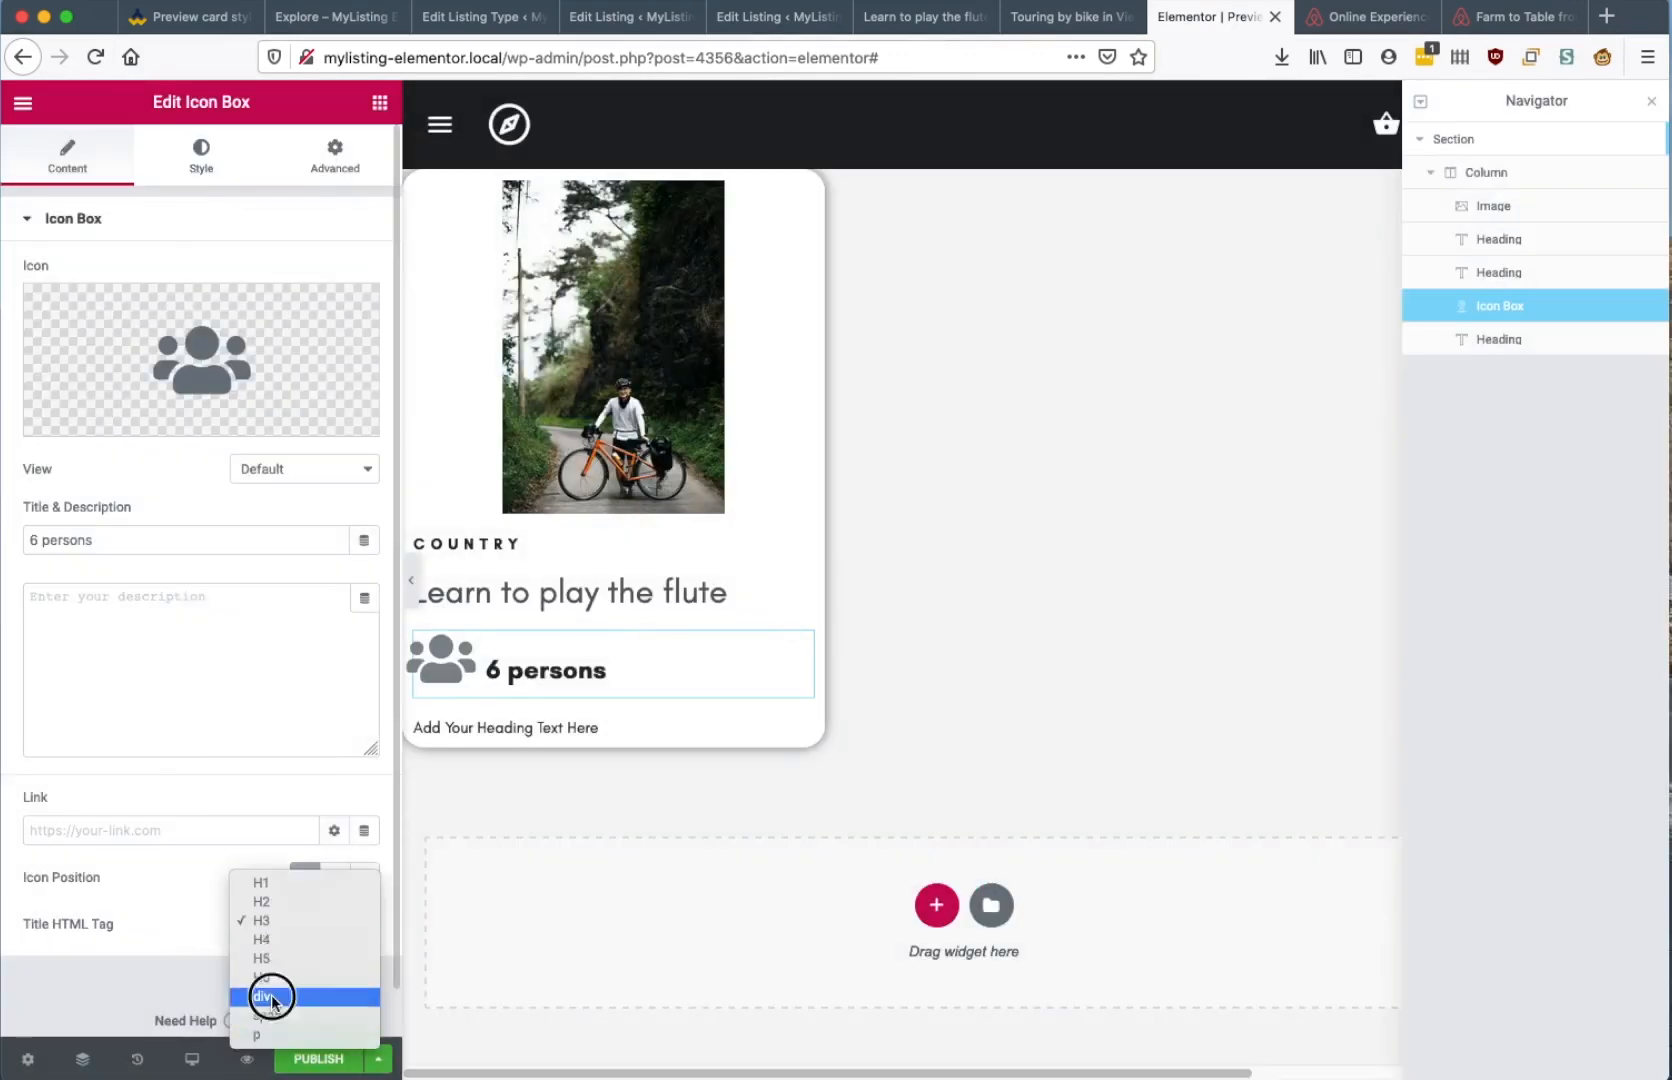
Reduce the icon and title text size of the "6 persons" icon box
{"action": "left_click", "coordinate": [201, 155]}
{"action": "type", "text": "13"}
{"action": "key", "text": "Up"}
{"action": "key", "text": "Up"}
{"action": "key", "text": "Up"}
{"action": "key", "text": "Up"}
{"action": "key", "text": "Up"}
{"action": "key", "text": "Up"}
{"action": "key", "text": "Up"}
Set the positioning width of the "6 persons" icon box to Inline (auto)
{"action": "left_click", "coordinate": [335, 155]}
{"action": "scroll", "coordinate": [175, 768], "scroll_direction": "down", "scroll_amount": 5}
{"action": "left_click", "coordinate": [82, 713]}
{"action": "left_click", "coordinate": [304, 549]}
{"action": "left_click", "coordinate": [300, 606]}
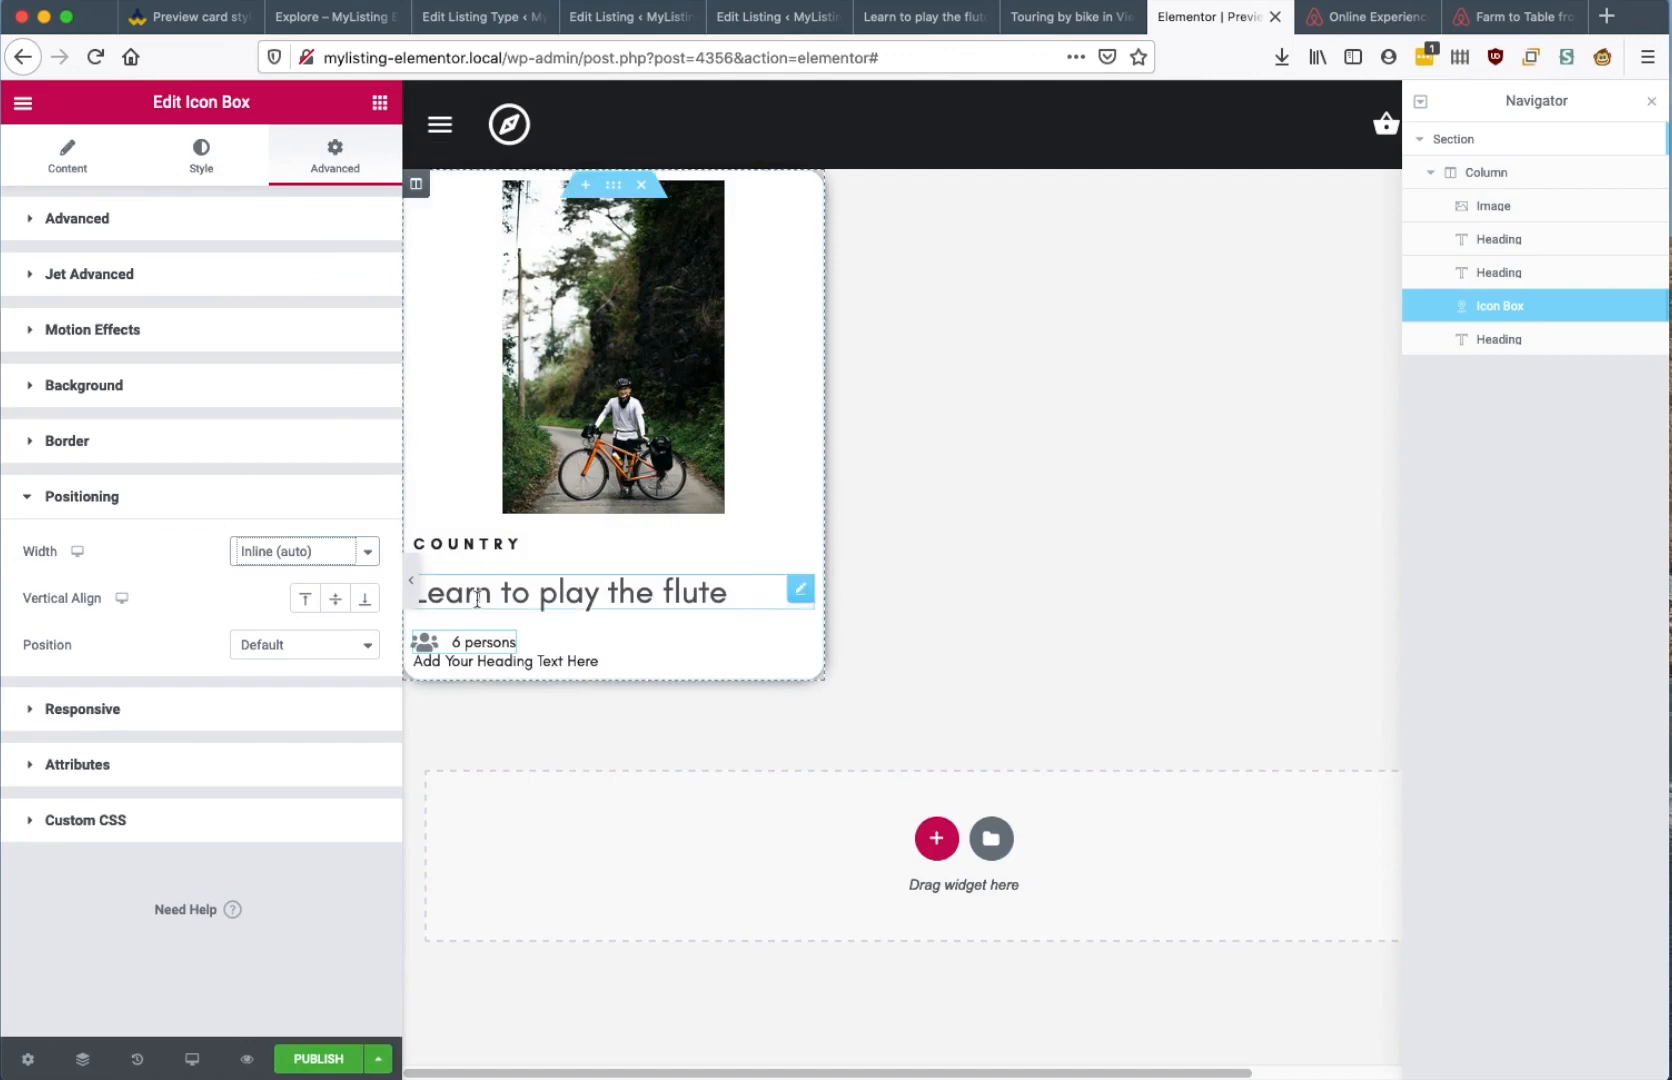
Duplicate the "6 persons" icon box and apply a margin of 5
{"action": "right_click", "coordinate": [479, 643]}
{"action": "left_click", "coordinate": [525, 691]}
{"action": "left_click", "coordinate": [500, 645]}
{"action": "left_click", "coordinate": [335, 155]}
{"action": "left_click", "coordinate": [80, 315]}
{"action": "type", "text": "5"}
Give the duplicated icon box a dollar sign icon and the title "15"
{"action": "left_click", "coordinate": [201, 360]}
{"action": "left_click", "coordinate": [1427, 997]}
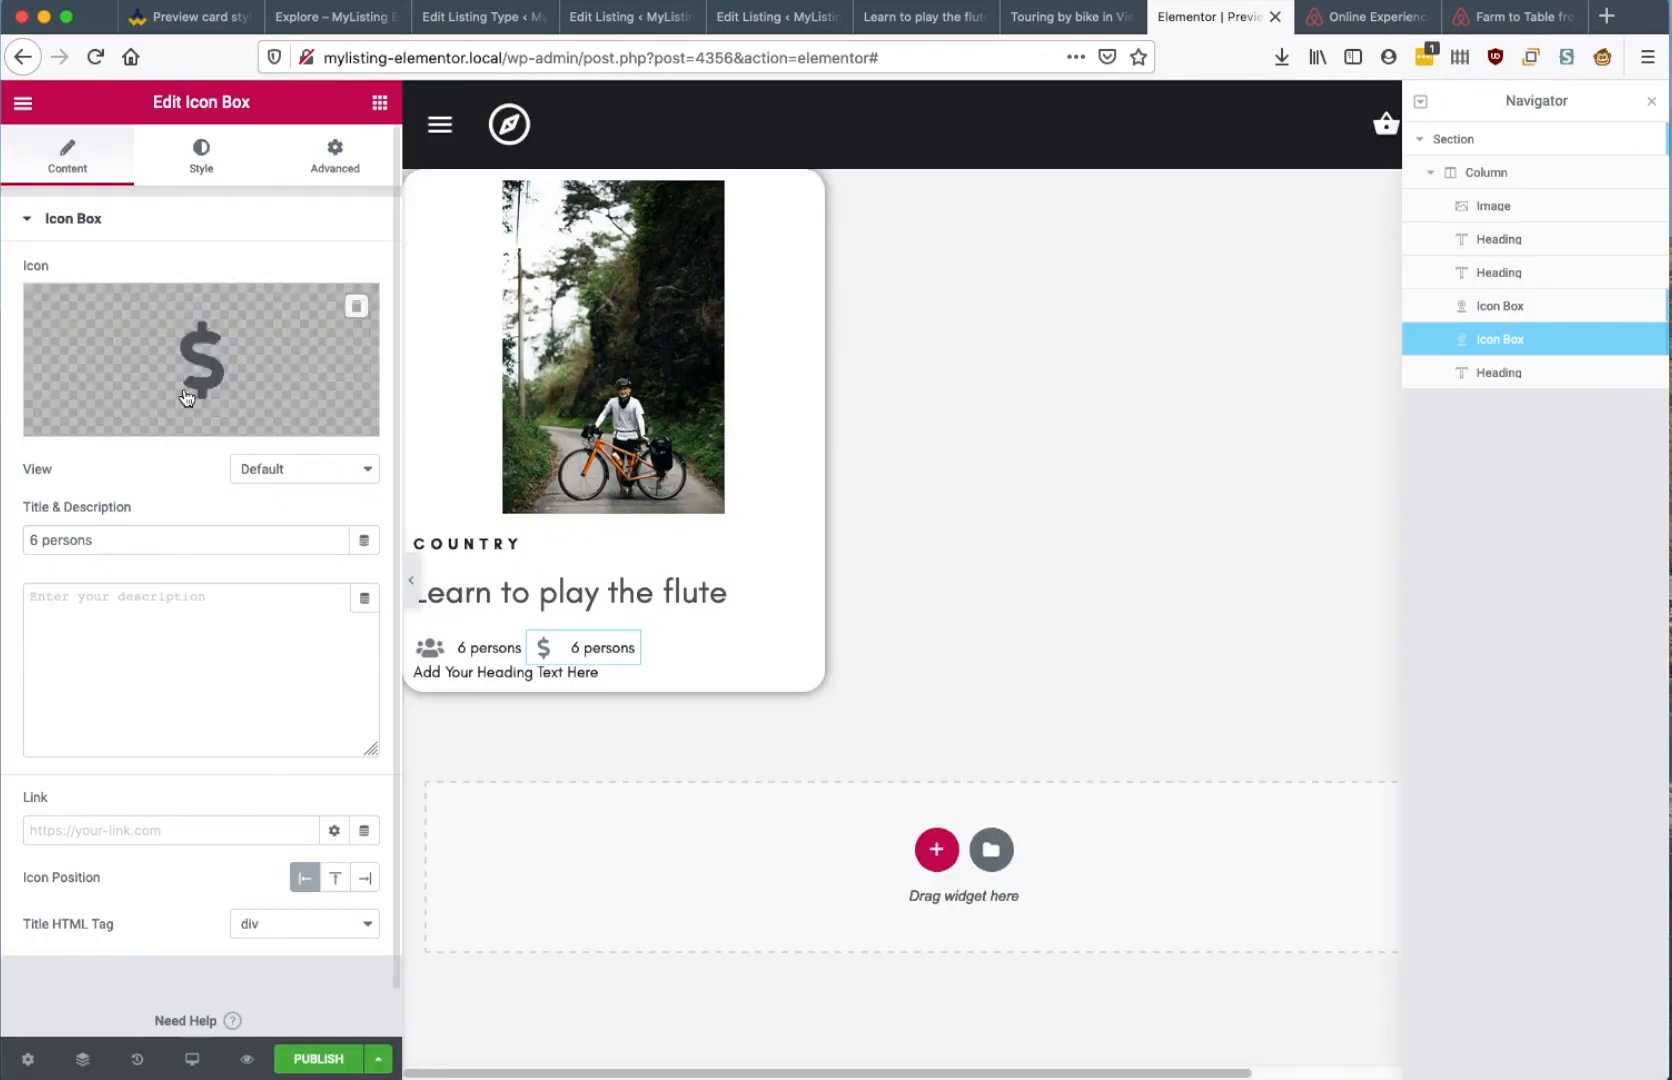
{"action": "triple_click", "coordinate": [186, 540]}
{"action": "type", "text": "15"}
Add a heading reading "/ per person" beside the price, with Inline (auto) width and middle vertical alignment
{"action": "left_click", "coordinate": [380, 103]}
{"action": "left_click_drag", "start_coordinate": [299, 325], "coordinate": [556, 662]}
{"action": "left_click", "coordinate": [335, 155]}
{"action": "left_click", "coordinate": [304, 551]}
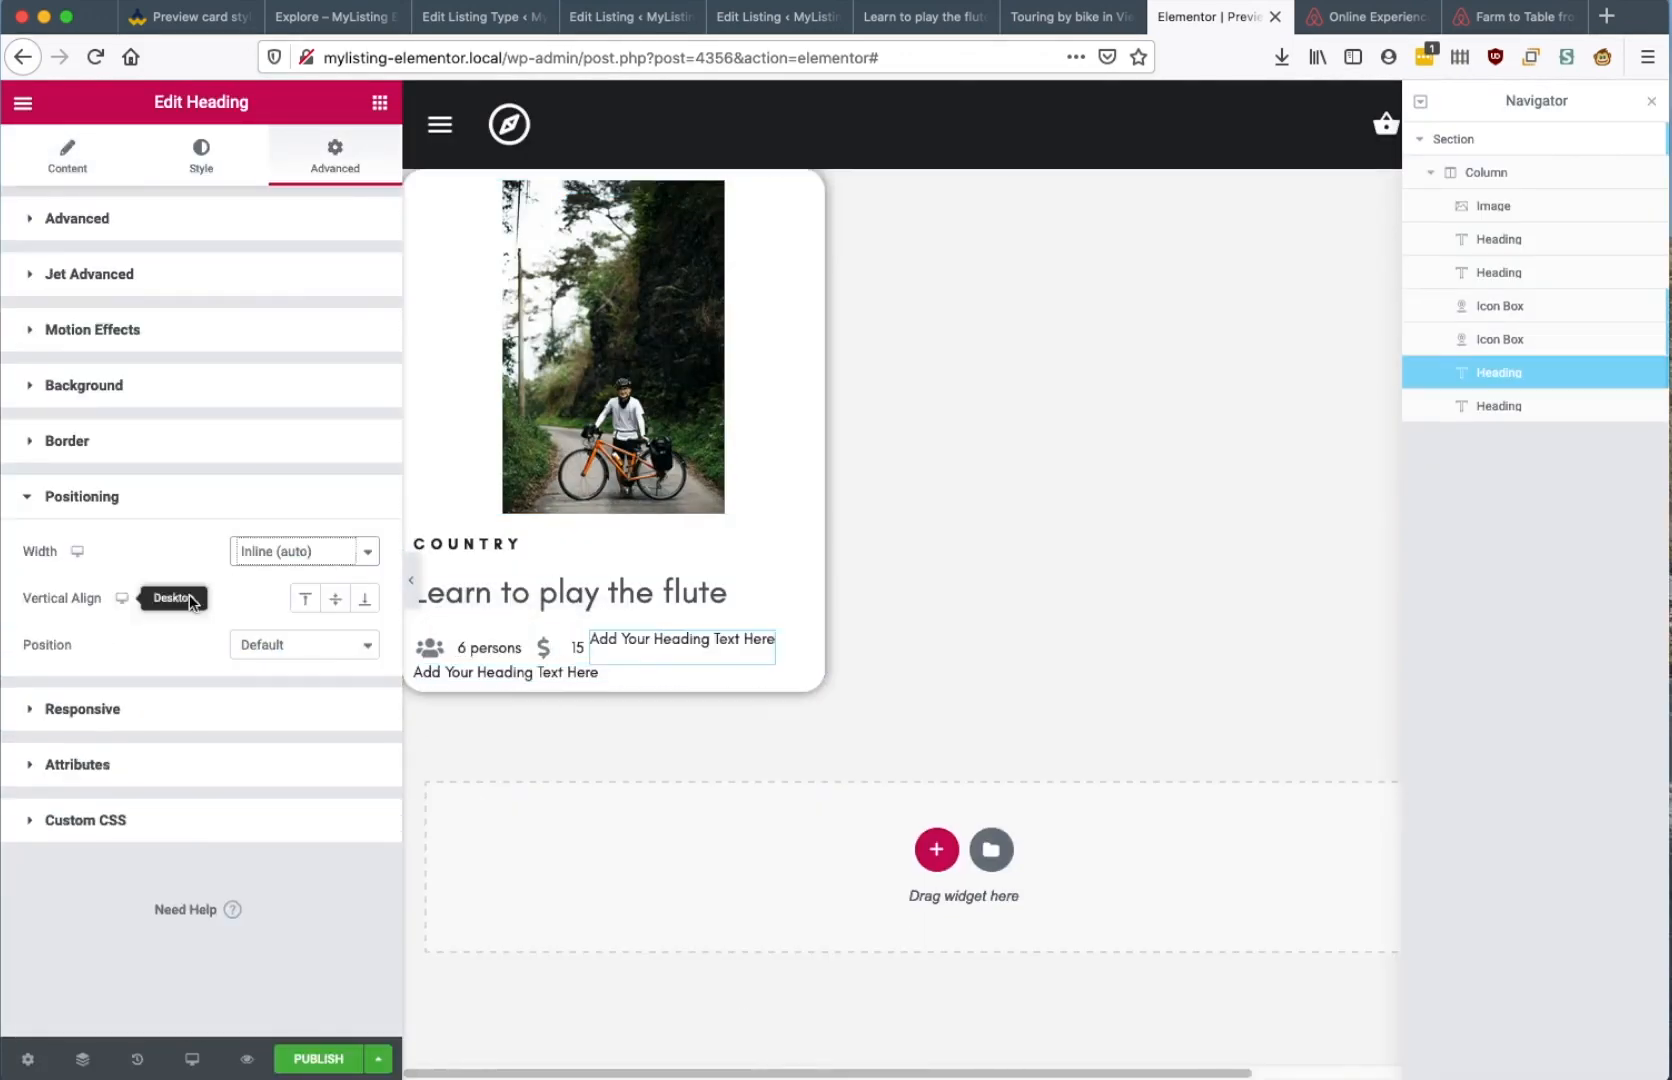
{"action": "left_click", "coordinate": [335, 598]}
{"action": "triple_click", "coordinate": [680, 648]}
{"action": "type", "text": "/ per person"}
Replace the leftover placeholder heading at the bottom of the card with a Star Rating widget
{"action": "left_click", "coordinate": [505, 672]}
{"action": "left_click", "coordinate": [380, 103]}
{"action": "type", "text": "rating"}
{"action": "left_click_drag", "start_coordinate": [104, 270], "coordinate": [652, 740]}
Add a Spacer above the star rating and set its space to 10 px
{"action": "left_click", "coordinate": [380, 103]}
{"action": "type", "text": "0"}
{"action": "double_click", "coordinate": [331, 313]}
{"action": "type", "text": "10"}
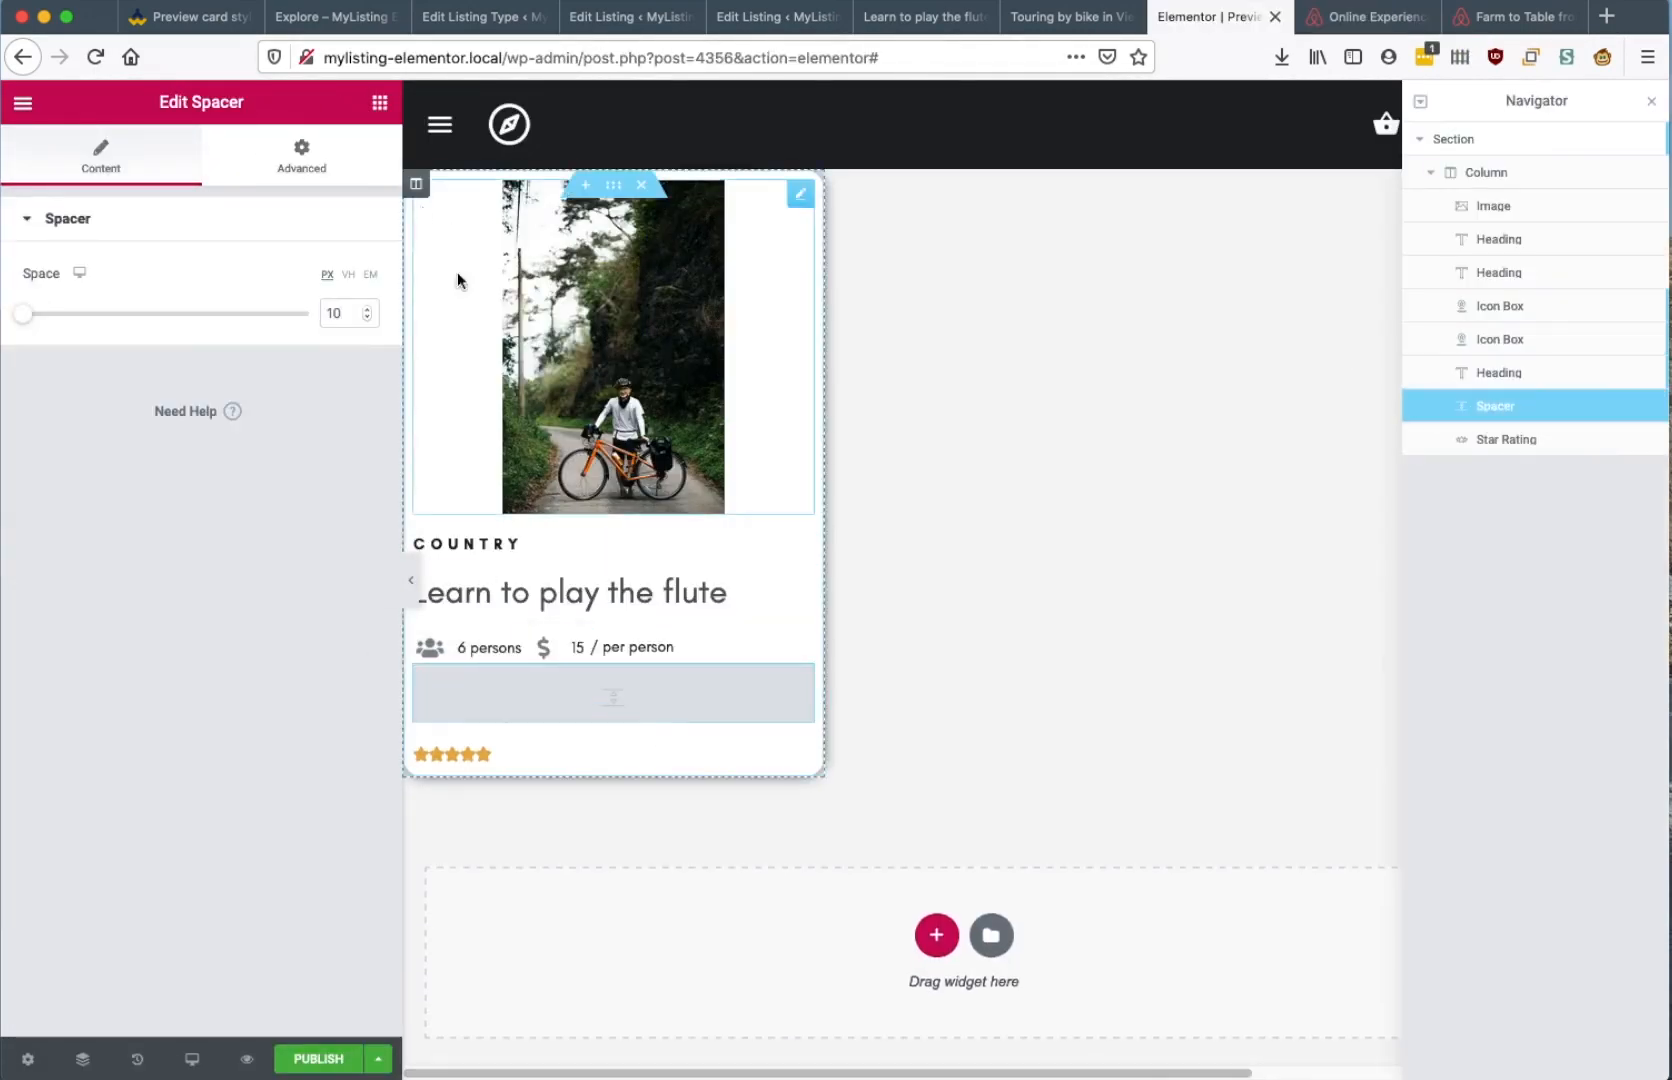
Set the widget spacing of the card's column to 5 px
{"action": "left_click", "coordinate": [416, 184]}
{"action": "left_click", "coordinate": [337, 460]}
{"action": "type", "text": "5"}
Stretch the card's image to a width of 100% and round its corners with a border radius of 20 px
{"action": "left_click", "coordinate": [560, 265]}
{"action": "left_click", "coordinate": [336, 313]}
{"action": "type", "text": "100"}
{"action": "left_click", "coordinate": [1368, 17]}
{"action": "left_click", "coordinate": [1210, 17]}
{"action": "left_click", "coordinate": [62, 735]}
{"action": "type", "text": "20"}
Set the widget spacing of the card's column to 10 px and select the surrounding section
{"action": "left_click", "coordinate": [416, 184]}
{"action": "double_click", "coordinate": [337, 460]}
{"action": "type", "text": "10"}
{"action": "left_click", "coordinate": [613, 185]}
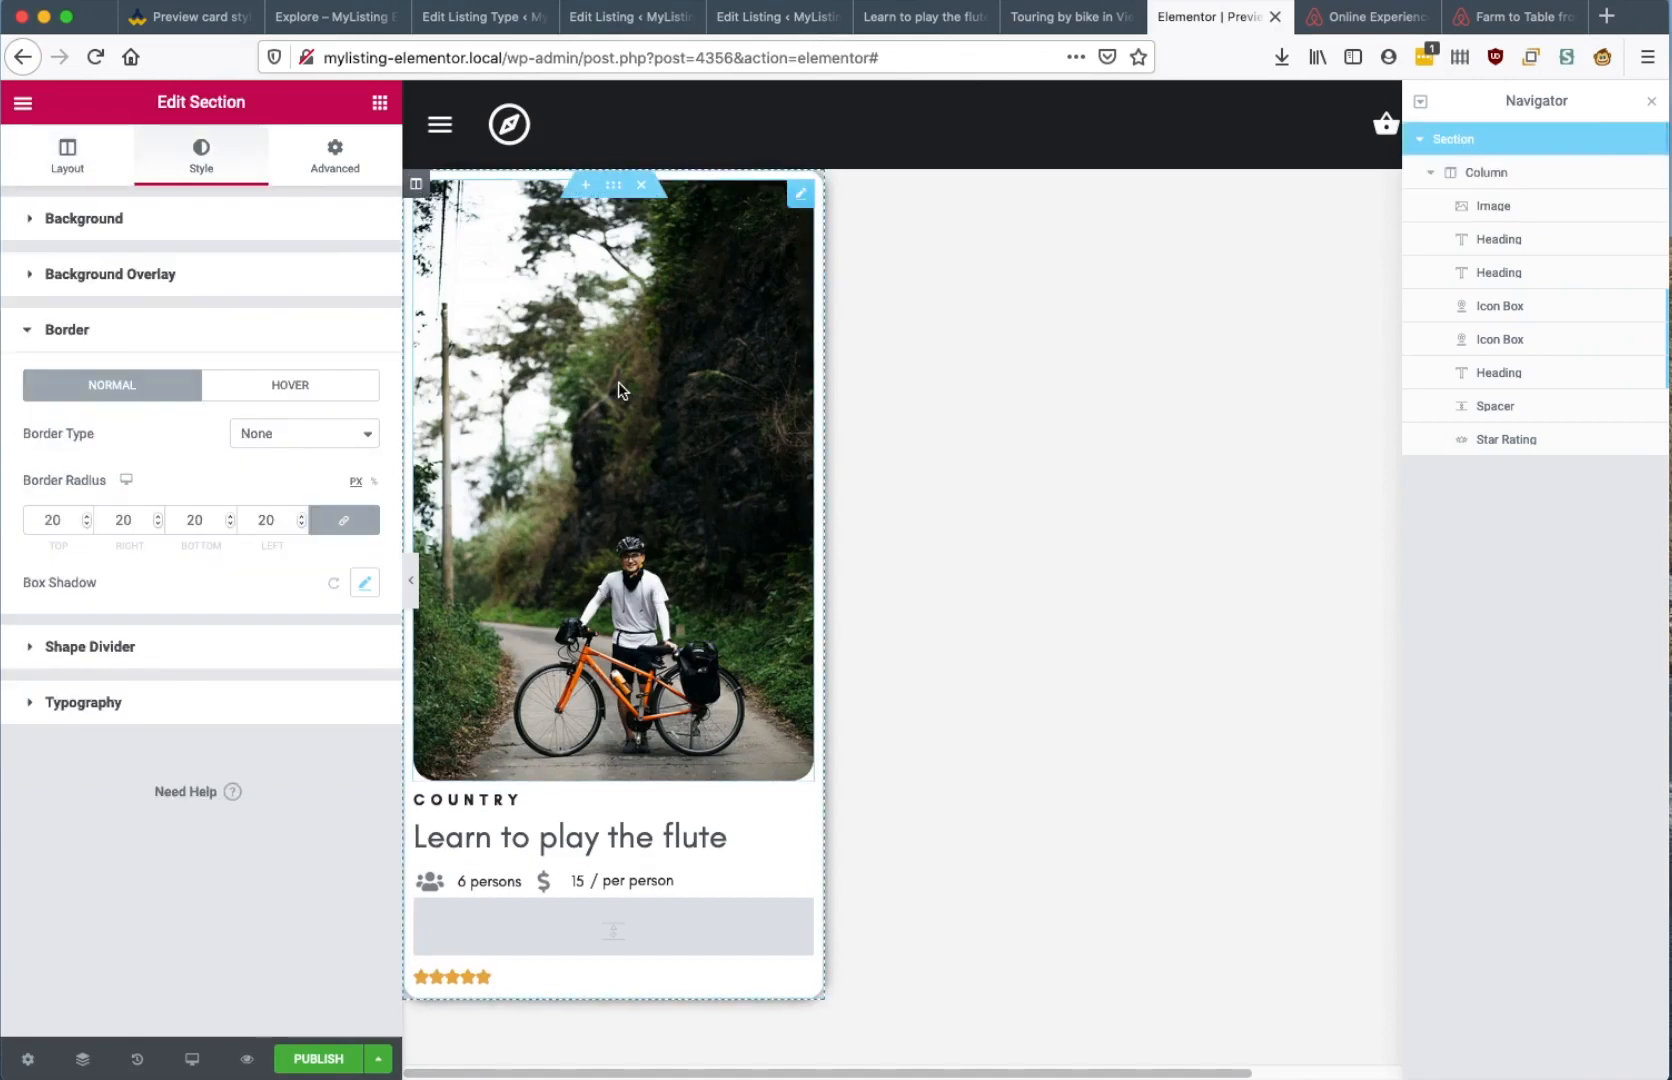
Try a two-column card layout by adding a column and changing the first column's width, and delete the added column
{"action": "right_click", "coordinate": [416, 184]}
{"action": "left_click", "coordinate": [500, 279]}
{"action": "left_click", "coordinate": [416, 184]}
{"action": "double_click", "coordinate": [336, 273]}
{"action": "type", "text": "100"}
{"action": "double_click", "coordinate": [336, 273]}
{"action": "key", "text": "BackSpace"}
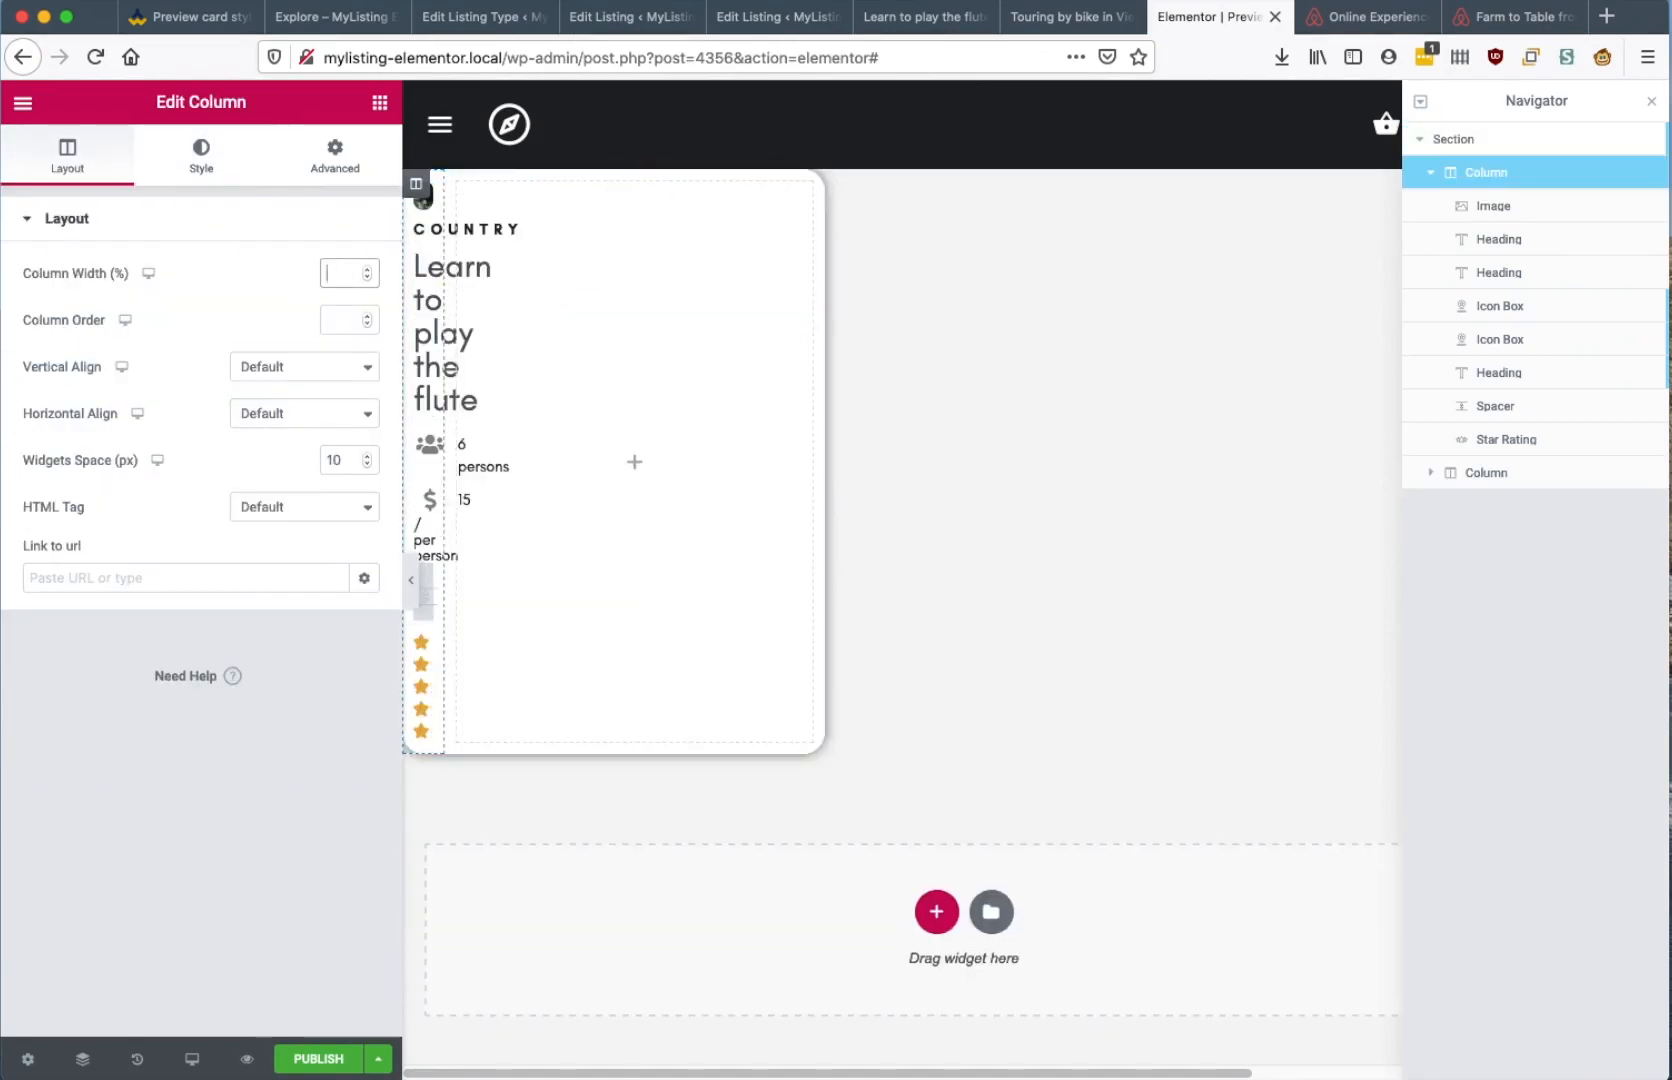
{"action": "type", "text": "10"}
{"action": "right_click", "coordinate": [459, 184]}
{"action": "left_click", "coordinate": [567, 512]}
Add an Inner Section to the card and delete its second column
{"action": "left_click", "coordinate": [380, 102]}
{"action": "left_click_drag", "start_coordinate": [123, 334], "coordinate": [613, 190]}
{"action": "right_click", "coordinate": [680, 362]}
{"action": "left_click", "coordinate": [735, 688]}
Move the card's text, icon and rating widgets into the inner section's column
{"action": "left_click_drag", "start_coordinate": [793, 310], "coordinate": [640, 285]}
{"action": "left_click_drag", "start_coordinate": [515, 362], "coordinate": [540, 340]}
{"action": "left_click_drag", "start_coordinate": [620, 402], "coordinate": [590, 372]}
{"action": "left_click_drag", "start_coordinate": [505, 405], "coordinate": [552, 358]}
{"action": "left_click_drag", "start_coordinate": [480, 440], "coordinate": [480, 408]}
Add an Icon List below the title and give its first item a people icon and the text "6 people"
{"action": "left_click", "coordinate": [380, 102]}
{"action": "type", "text": "icon"}
{"action": "left_click_drag", "start_coordinate": [59, 389], "coordinate": [496, 340]}
{"action": "left_click", "coordinate": [1427, 996]}
{"action": "type", "text": "6 users"}
{"action": "double_click", "coordinate": [74, 431]}
{"action": "type", "text": "people"}
Change the text of the icon list's second item to "6 / per day"
{"action": "left_click", "coordinate": [95, 736]}
{"action": "triple_click", "coordinate": [134, 488]}
{"action": "key", "text": "super+shift+4"}
{"action": "key", "text": "space"}
{"action": "key", "text": "Escape"}
{"action": "type", "text": "6 / per day"}
Give the "6 / per day" list item a dollar sign icon from the icon library
{"action": "left_click", "coordinate": [201, 609]}
{"action": "left_click", "coordinate": [851, 240]}
{"action": "type", "text": "money"}
{"action": "left_click", "coordinate": [1009, 406]}
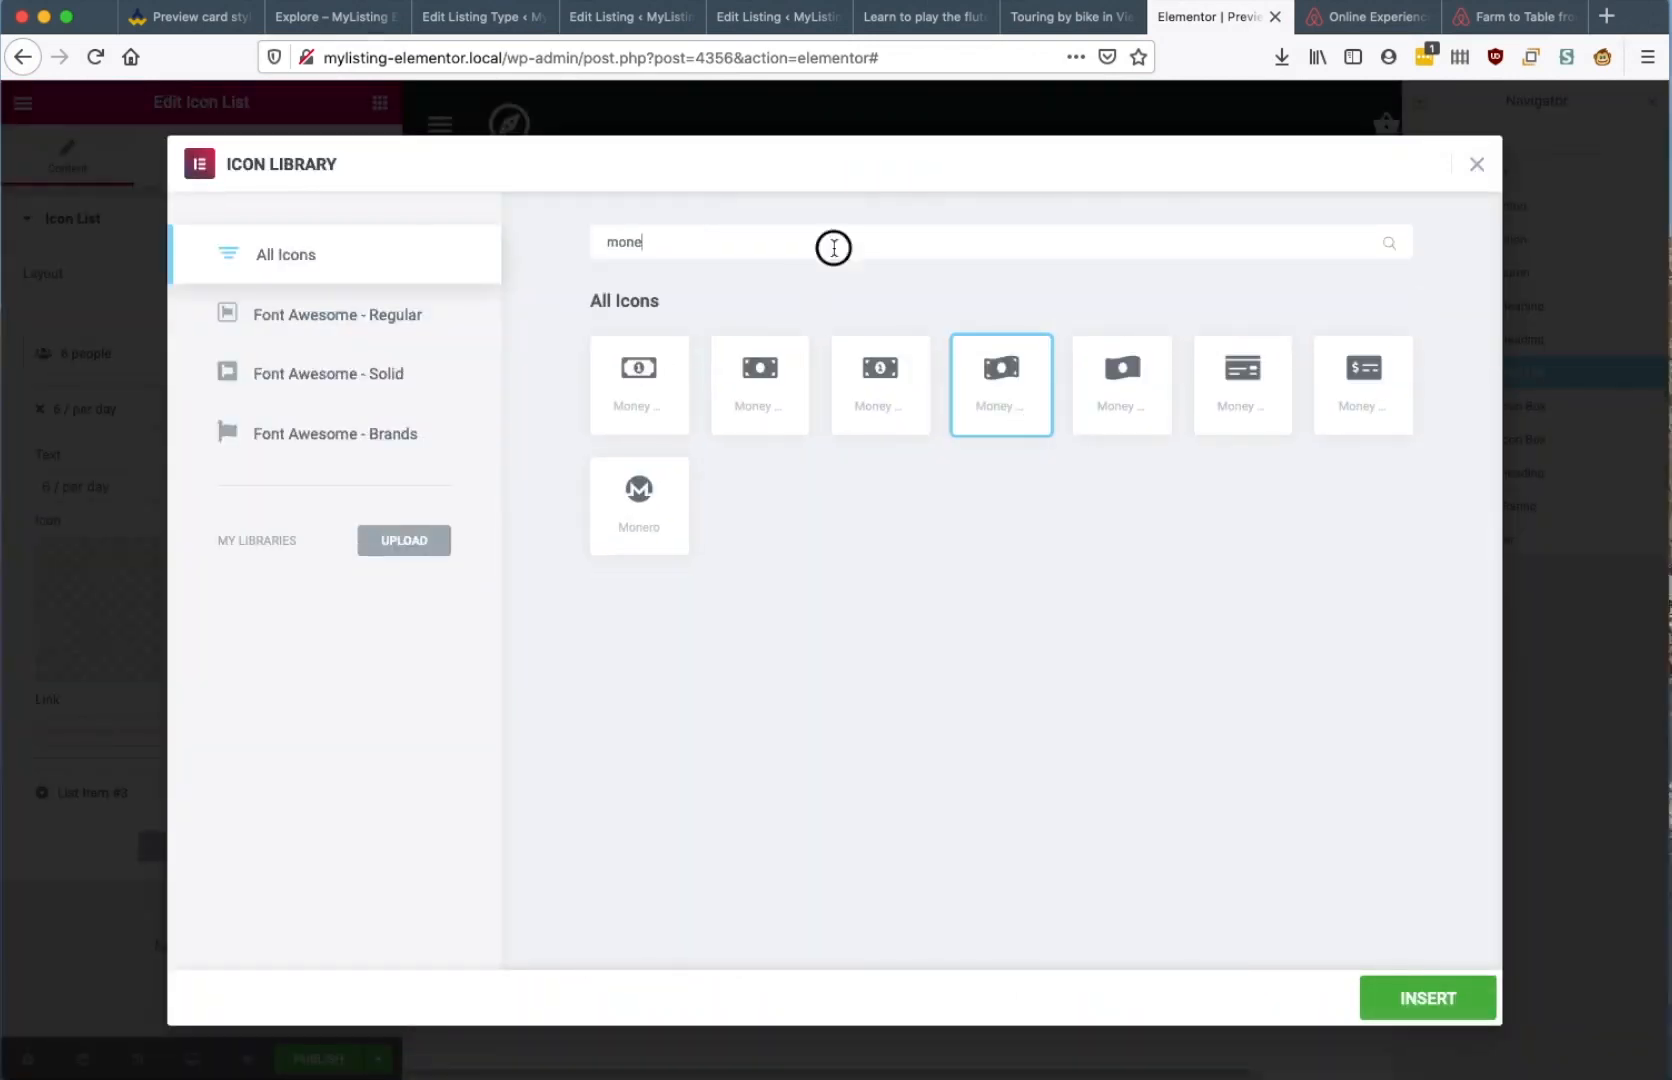
{"action": "left_click", "coordinate": [881, 385]}
{"action": "left_click", "coordinate": [1427, 996]}
Remove the third item from the icon list and lay the list out inline
{"action": "left_click", "coordinate": [356, 793]}
{"action": "left_click", "coordinate": [365, 273]}
Move the star rating directly beneath the icon list and remove the leftover icon box widgets
{"action": "left_click_drag", "start_coordinate": [805, 454], "coordinate": [700, 392]}
{"action": "right_click", "coordinate": [480, 467]}
{"action": "left_click", "coordinate": [532, 786]}
Replace the image widget with a top inner section whose column uses the cyclist photo as background, positioned Center Center
{"action": "left_click", "coordinate": [613, 184]}
{"action": "left_click", "coordinate": [304, 451]}
{"action": "left_click", "coordinate": [613, 184]}
{"action": "left_click", "coordinate": [335, 155]}
{"action": "left_click", "coordinate": [418, 192]}
{"action": "left_click", "coordinate": [201, 155]}
{"action": "left_click", "coordinate": [201, 516]}
{"action": "left_click", "coordinate": [1560, 1014]}
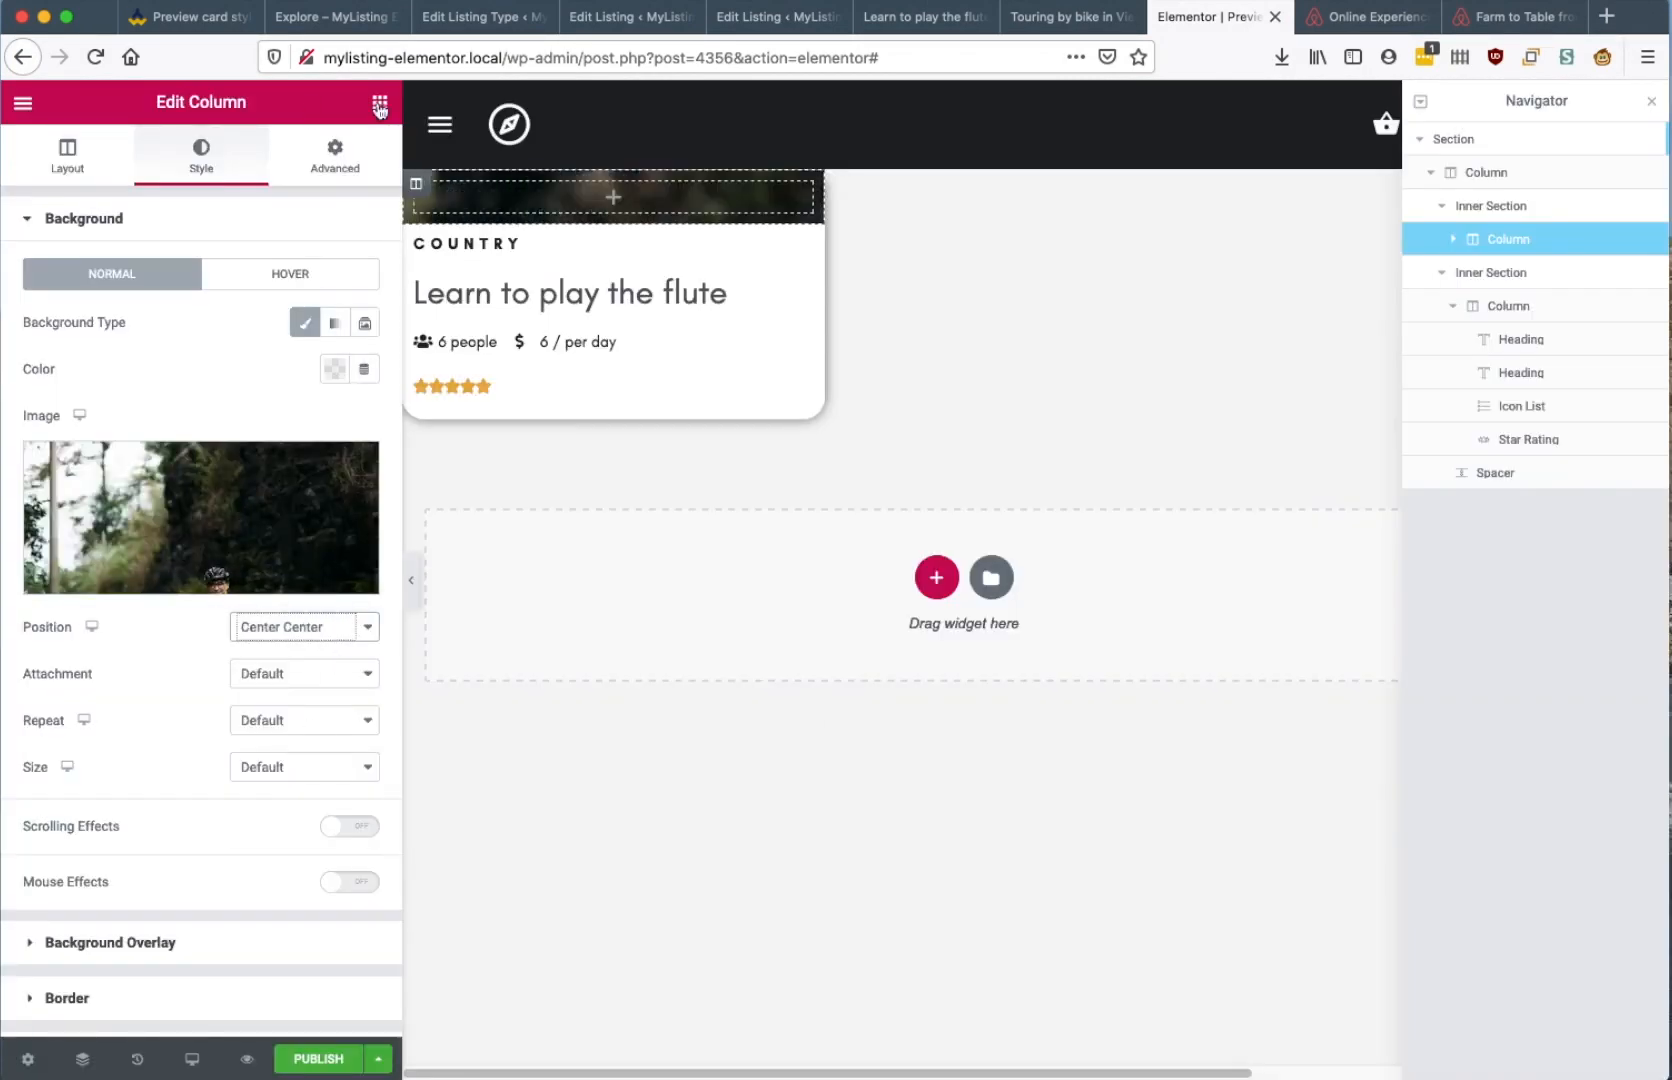
Add a Spacer to the photo column and increase its space so the background area becomes taller
{"action": "left_click", "coordinate": [380, 102]}
{"action": "left_click_drag", "start_coordinate": [293, 640], "coordinate": [572, 225]}
{"action": "left_click_drag", "start_coordinate": [42, 314], "coordinate": [139, 314]}
Set the photo column's background size to Cover and its border radius to 20 px
{"action": "left_click", "coordinate": [416, 184]}
{"action": "left_click", "coordinate": [304, 767]}
{"action": "left_click", "coordinate": [275, 832]}
{"action": "scroll", "coordinate": [157, 799], "scroll_direction": "down", "scroll_amount": 3}
{"action": "left_click", "coordinate": [70, 824]}
{"action": "type", "text": "20"}
Reposition the background photo to show its lower part with the whole cyclist, and set the spacer's space to 400 px
{"action": "left_click", "coordinate": [125, 222]}
{"action": "left_click", "coordinate": [304, 627]}
{"action": "left_click", "coordinate": [278, 753]}
{"action": "left_click", "coordinate": [613, 320]}
{"action": "double_click", "coordinate": [343, 313]}
{"action": "type", "text": "400"}
Set the widget spacing of the column containing the card's text to 10 px
{"action": "left_click", "coordinate": [416, 651]}
{"action": "left_click", "coordinate": [340, 460]}
{"action": "type", "text": "10"}
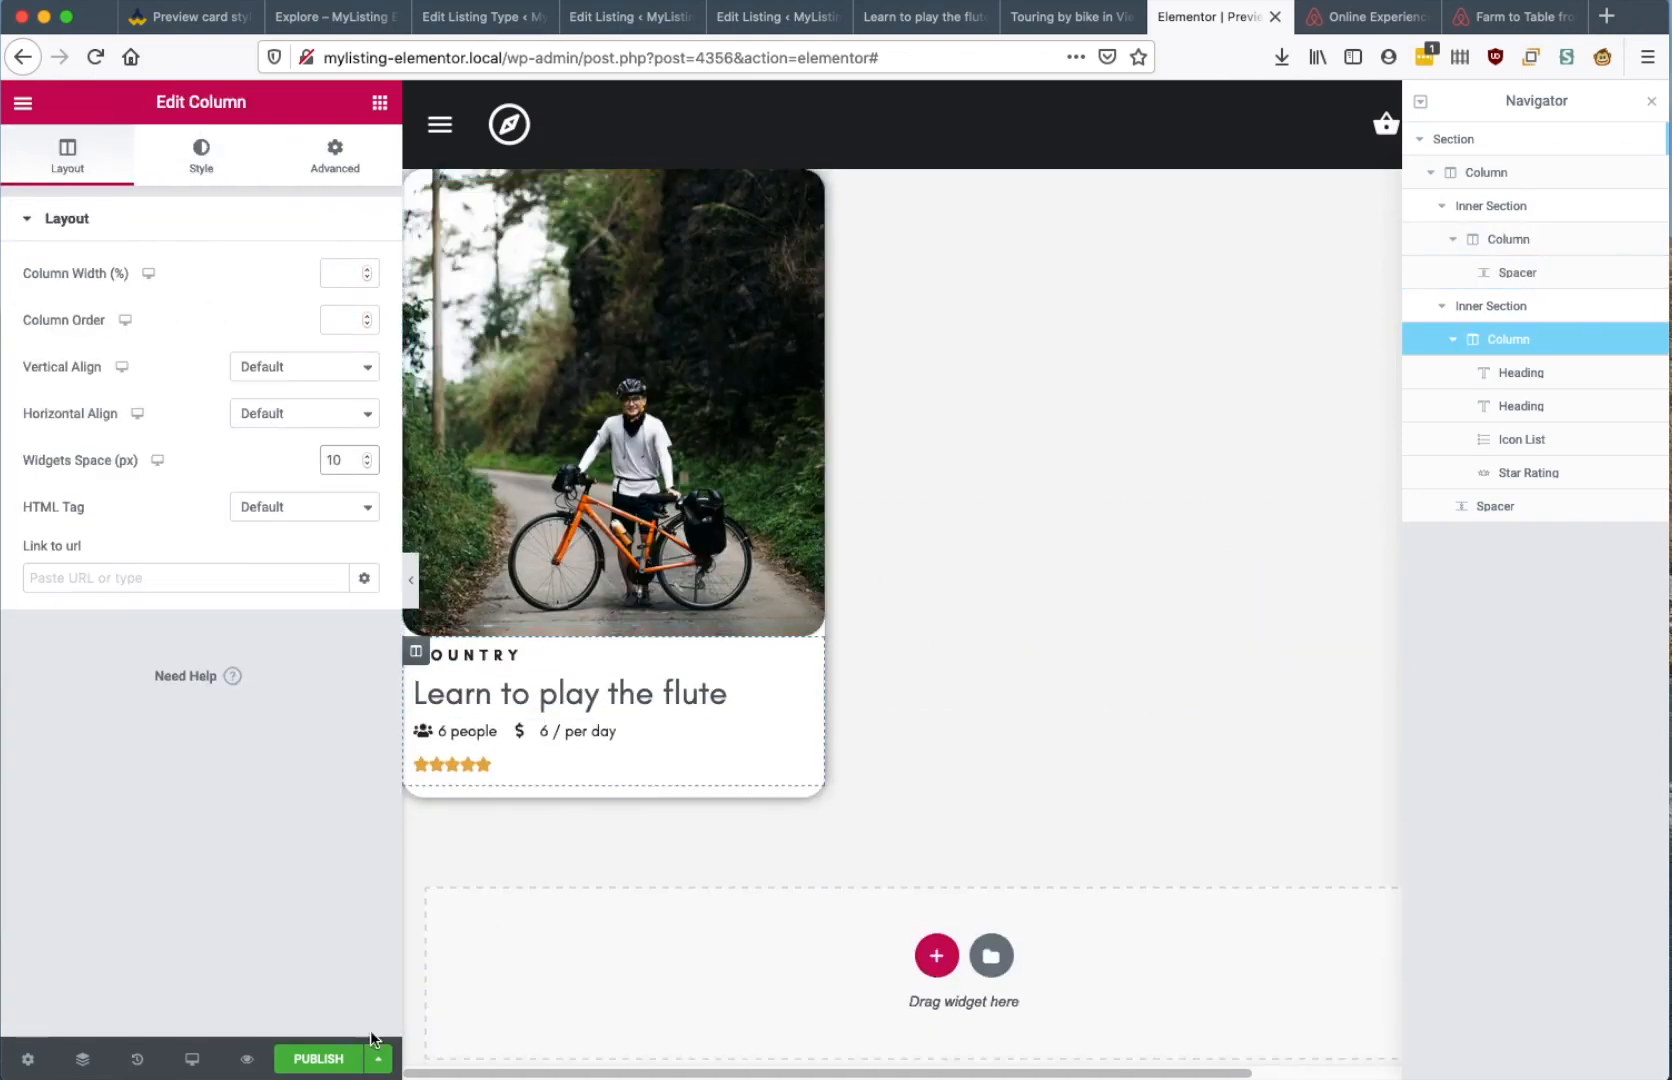
Add a heading reading "here comes the tagline" between the title and the icon list, and choose its HTML tag
{"action": "left_click", "coordinate": [380, 102]}
{"action": "left_click_drag", "start_coordinate": [300, 318], "coordinate": [613, 712]}
{"action": "triple_click", "coordinate": [142, 339]}
{"action": "type", "text": "here comes the tagline"}
{"action": "left_click", "coordinate": [304, 550]}
{"action": "left_click", "coordinate": [282, 642]}
Adjust the tagline heading's typography and set its text colour to black (#000000)
{"action": "left_click", "coordinate": [201, 155]}
{"action": "left_click", "coordinate": [335, 275]}
{"action": "left_click", "coordinate": [365, 320]}
{"action": "left_click", "coordinate": [325, 466]}
{"action": "left_click", "coordinate": [263, 515]}
{"action": "left_click", "coordinate": [255, 572]}
{"action": "left_click", "coordinate": [335, 273]}
{"action": "left_click", "coordinate": [264, 327]}
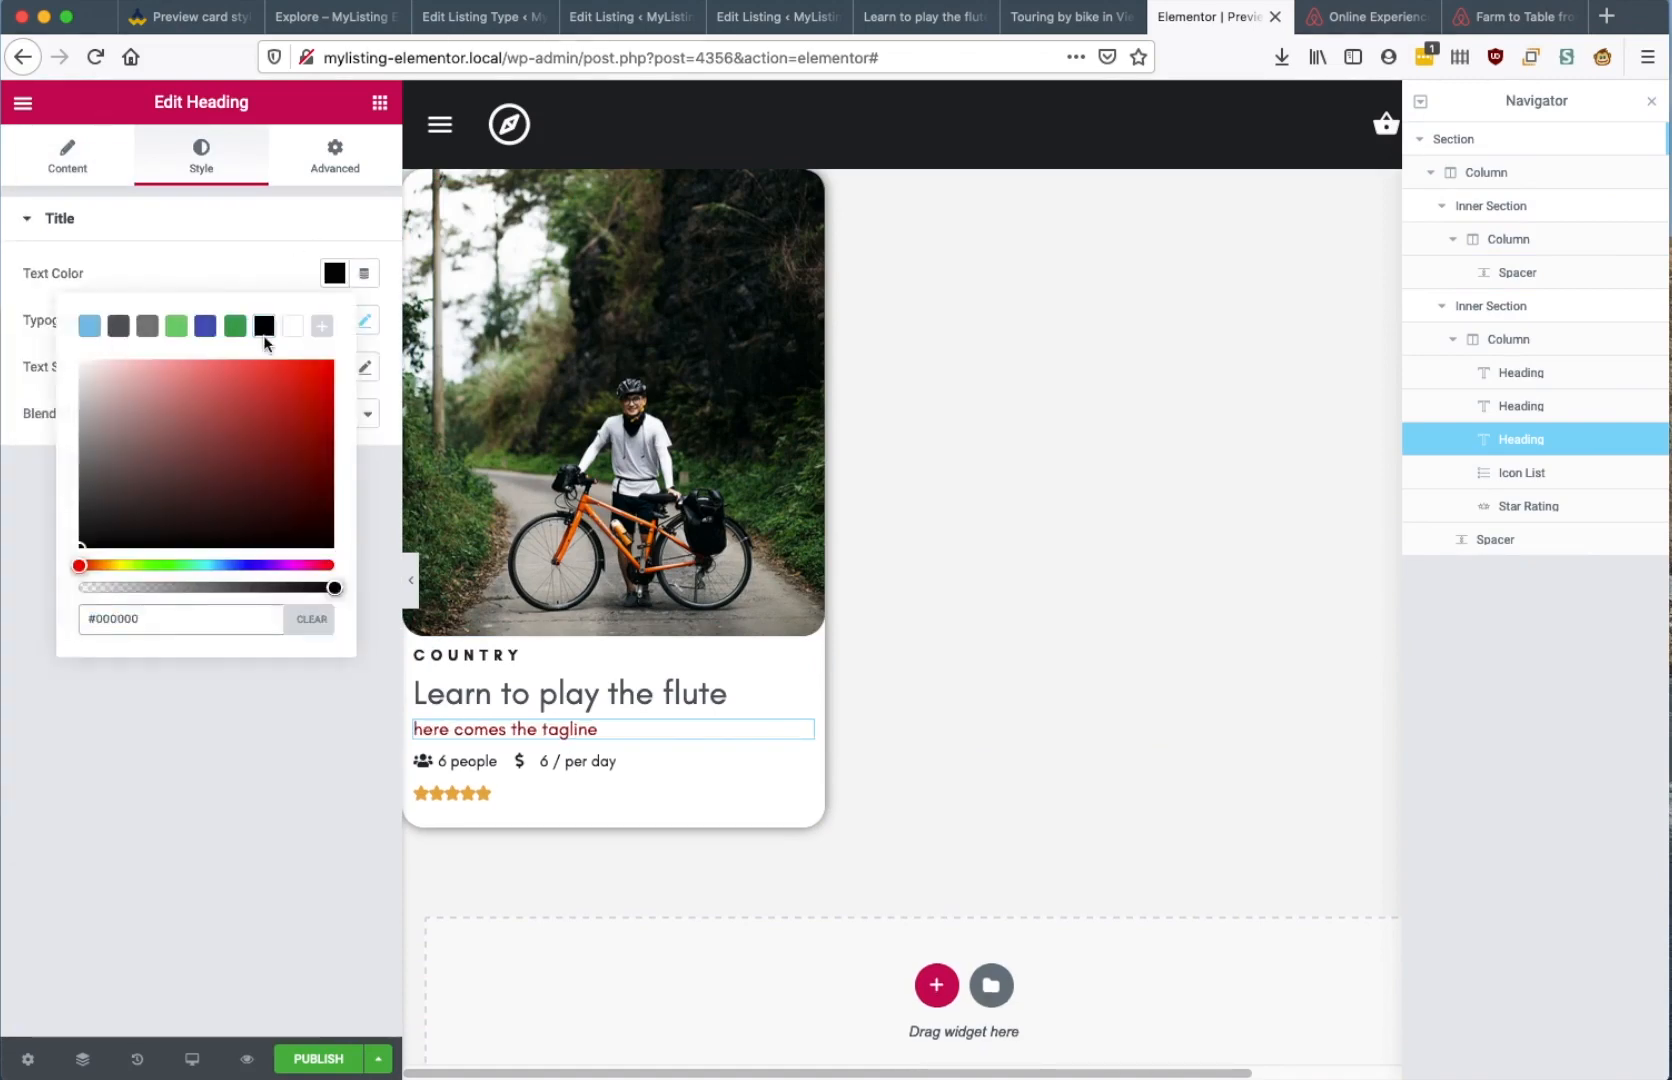
{"action": "left_click", "coordinate": [318, 1059]}
{"action": "left_click", "coordinate": [1379, 1036]}
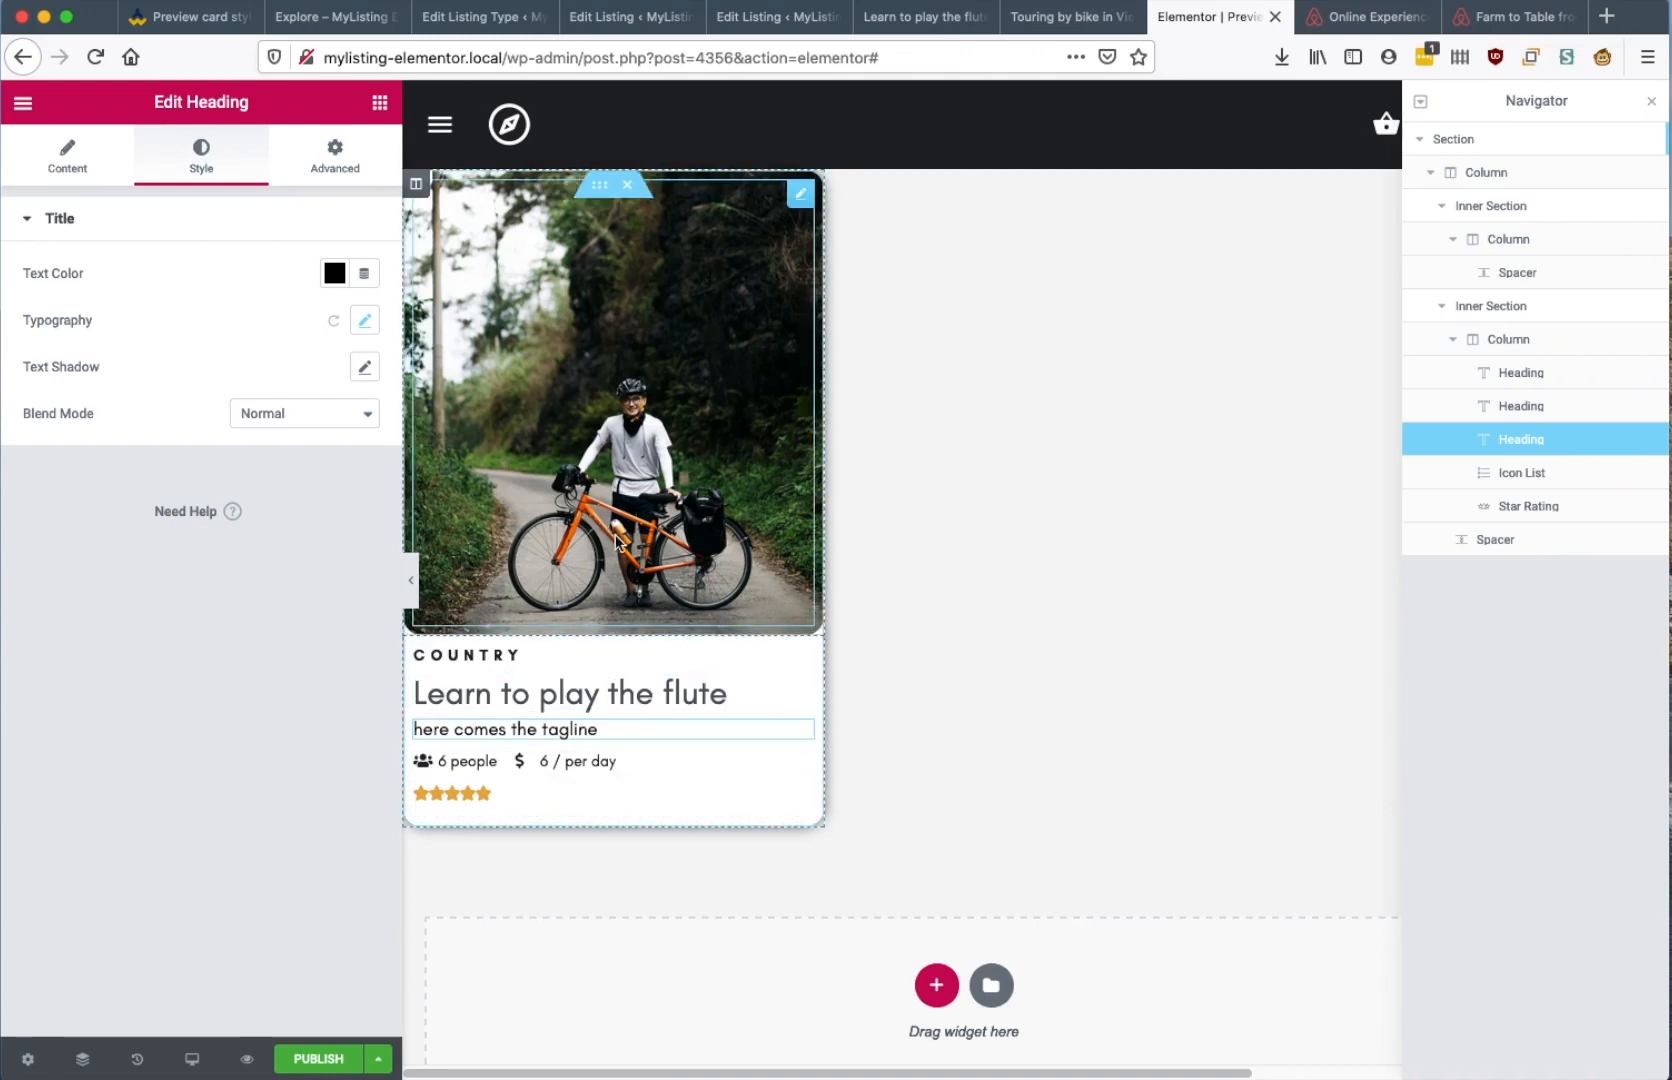
Review the static title text of the country heading and the main title heading
{"action": "left_click", "coordinate": [470, 655]}
{"action": "left_click", "coordinate": [104, 306]}
{"action": "left_click_drag", "start_coordinate": [104, 306], "coordinate": [37, 310]}
{"action": "left_click", "coordinate": [554, 704]}
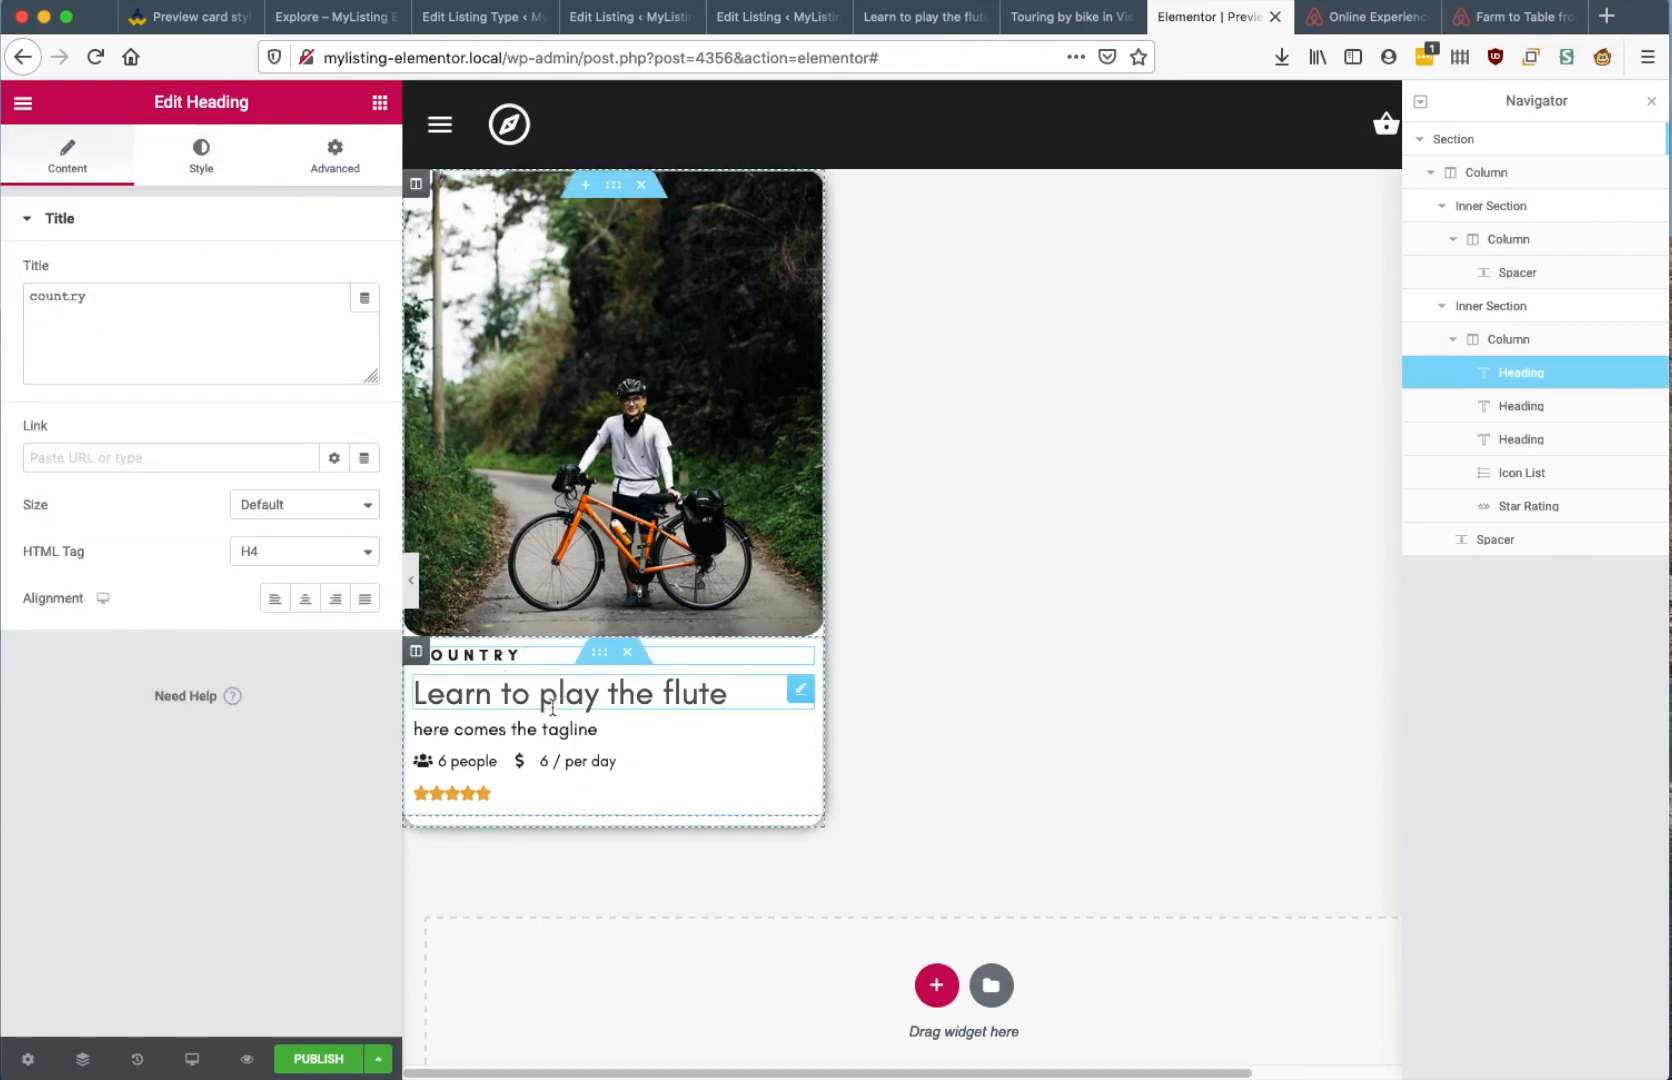
{"action": "left_click", "coordinate": [42, 156]}
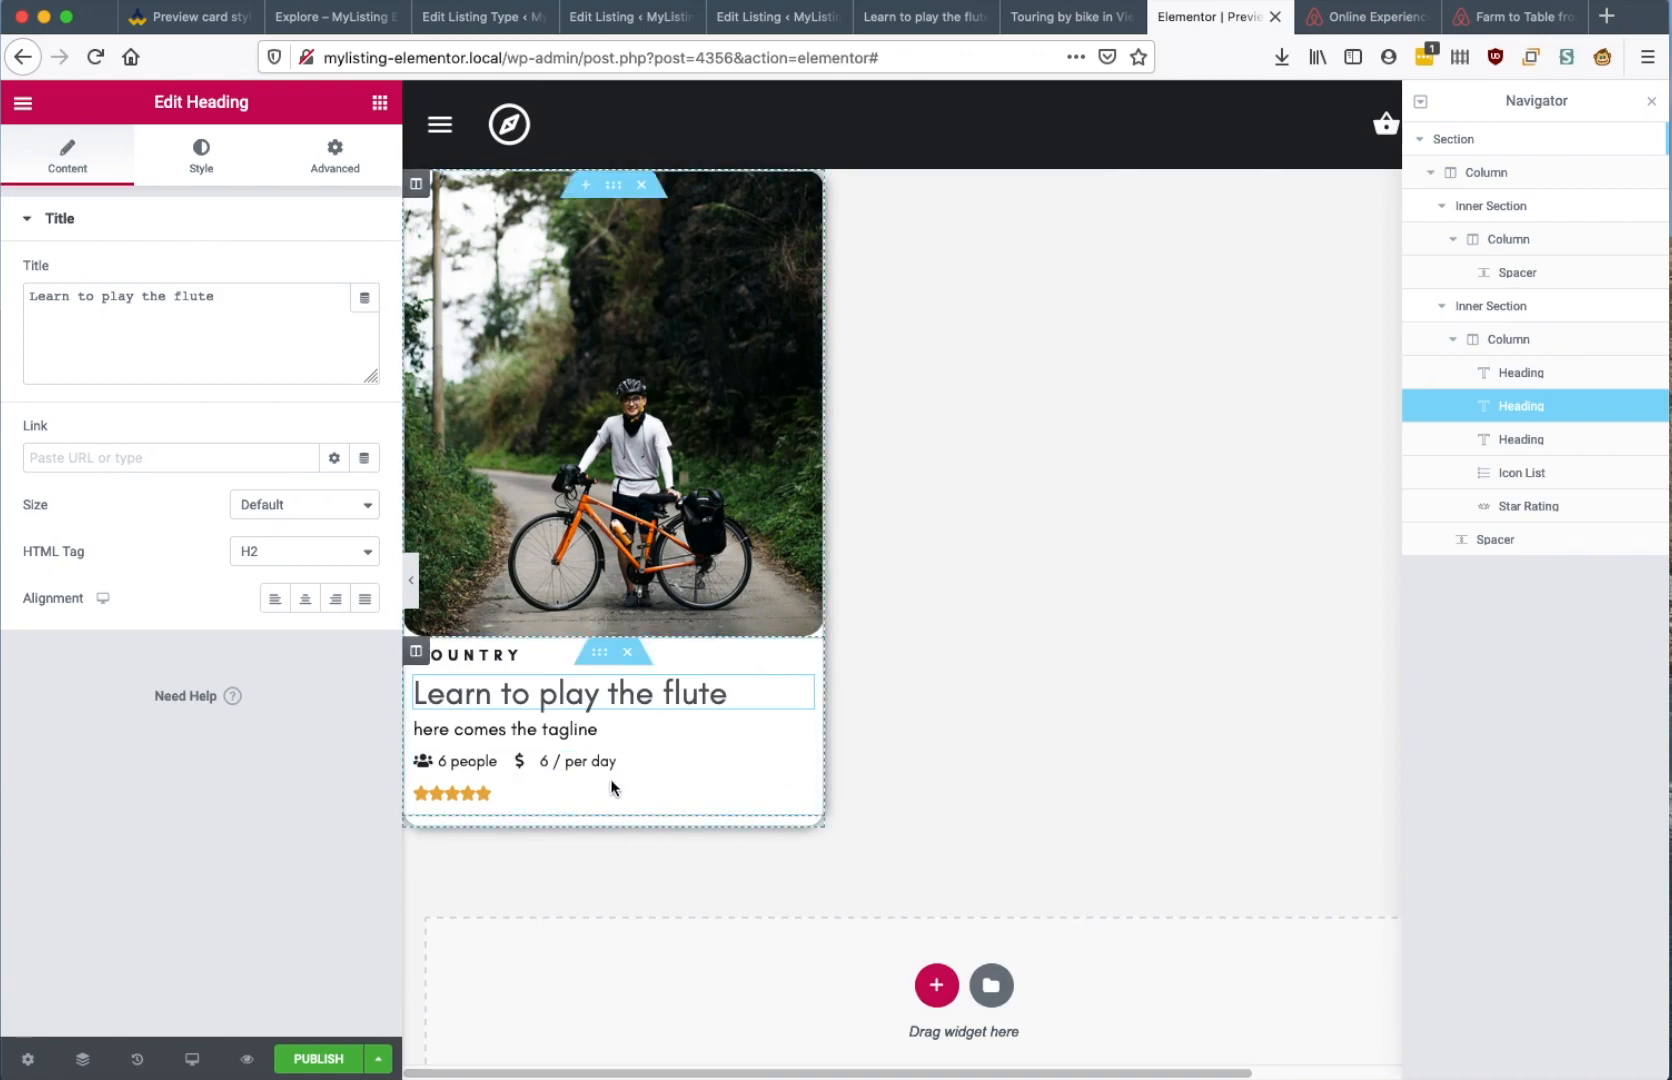
Publish the template with a display condition that includes Singular, Listing Type, Activity
{"action": "left_click", "coordinate": [319, 1060]}
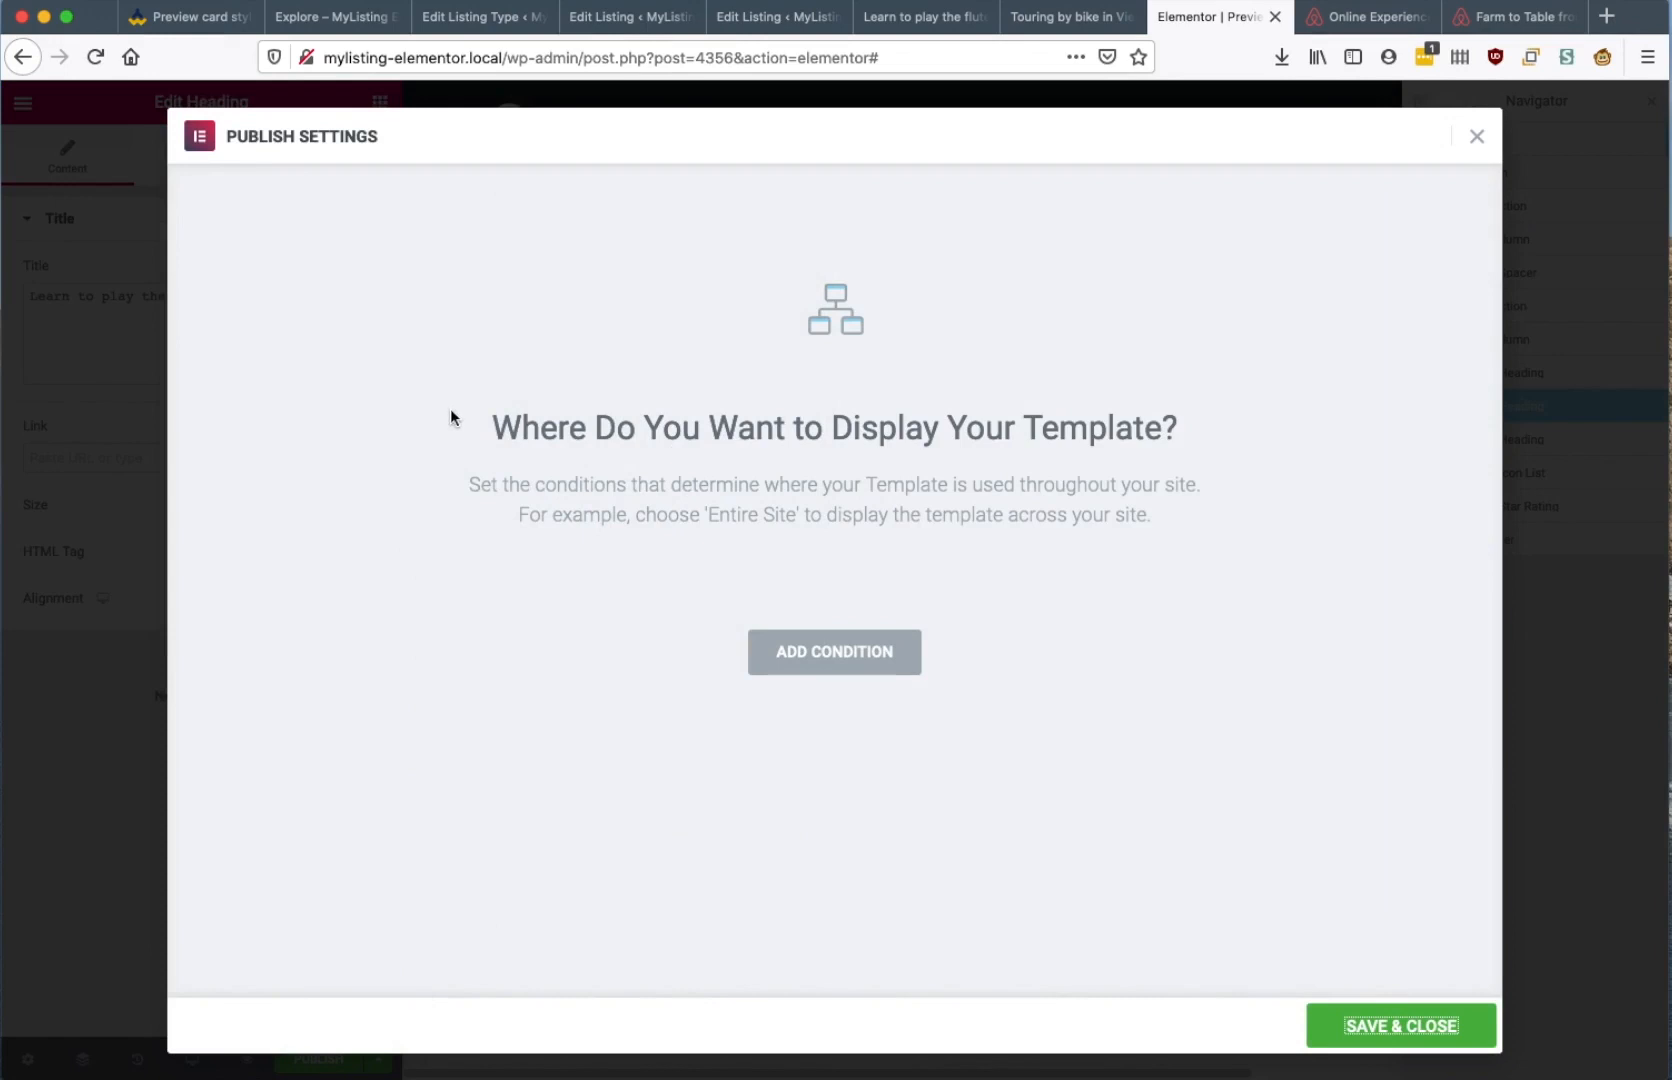
{"action": "left_click_drag", "start_coordinate": [470, 415], "coordinate": [1079, 420]}
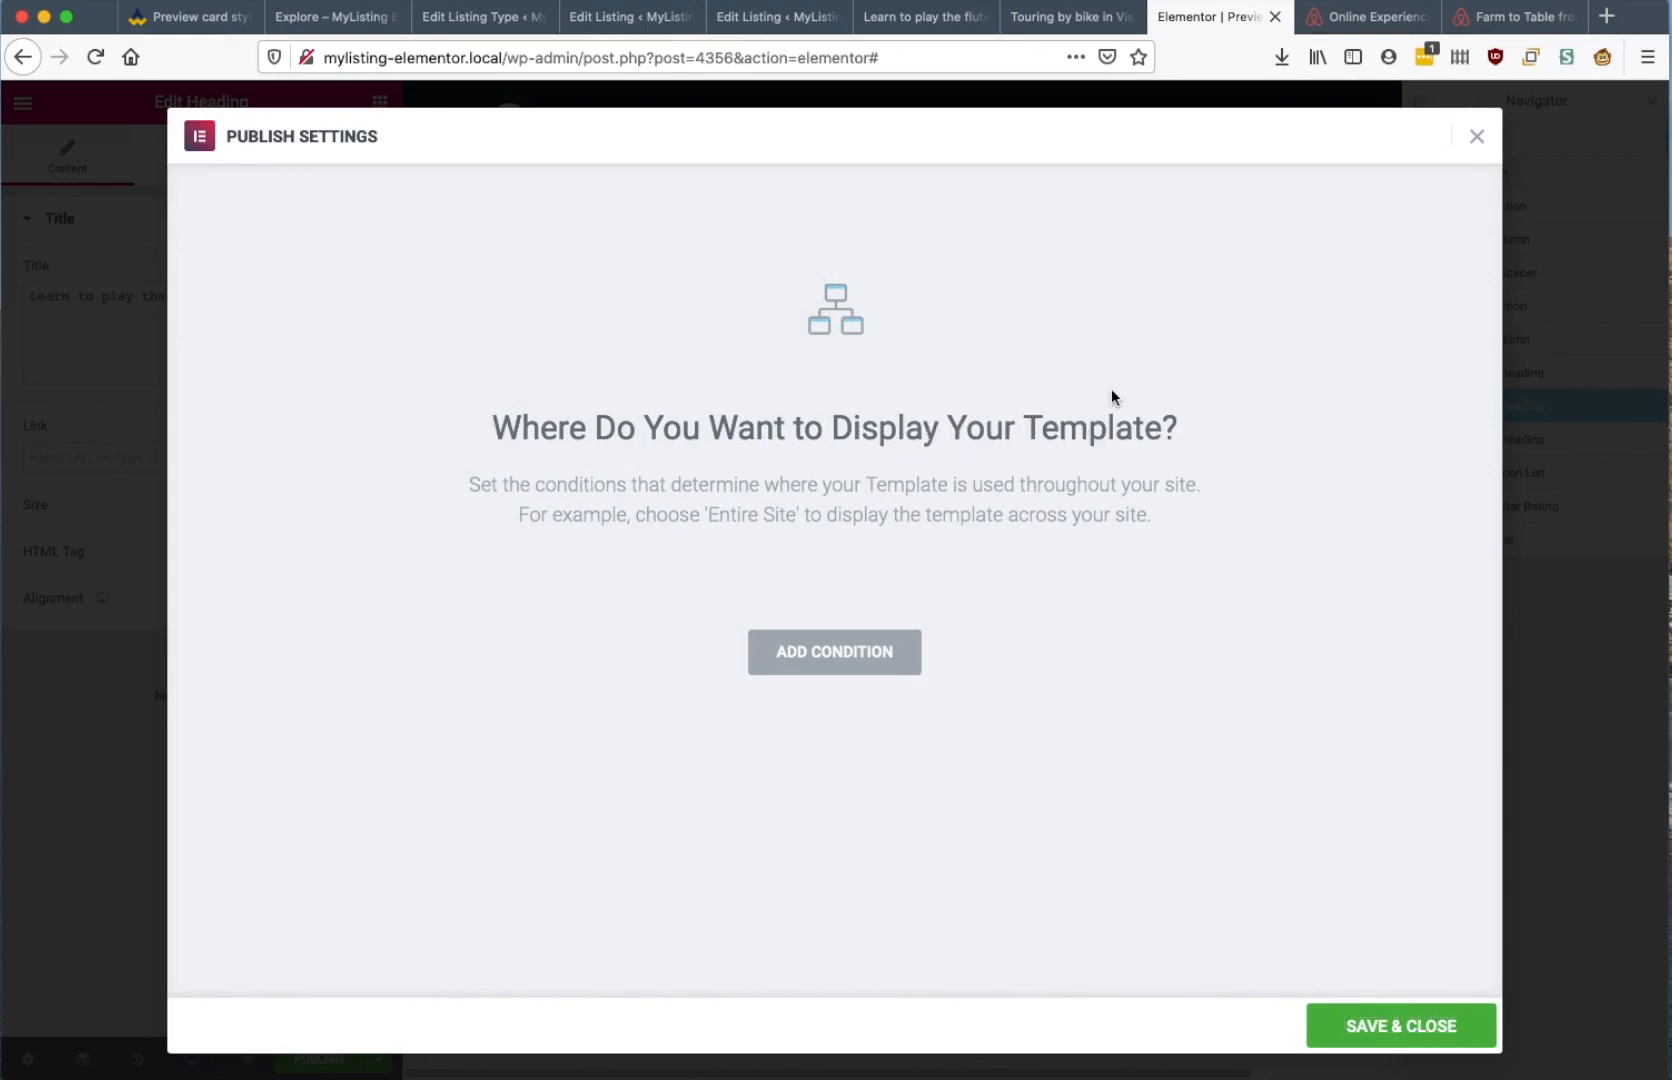
{"action": "left_click", "coordinate": [848, 660]}
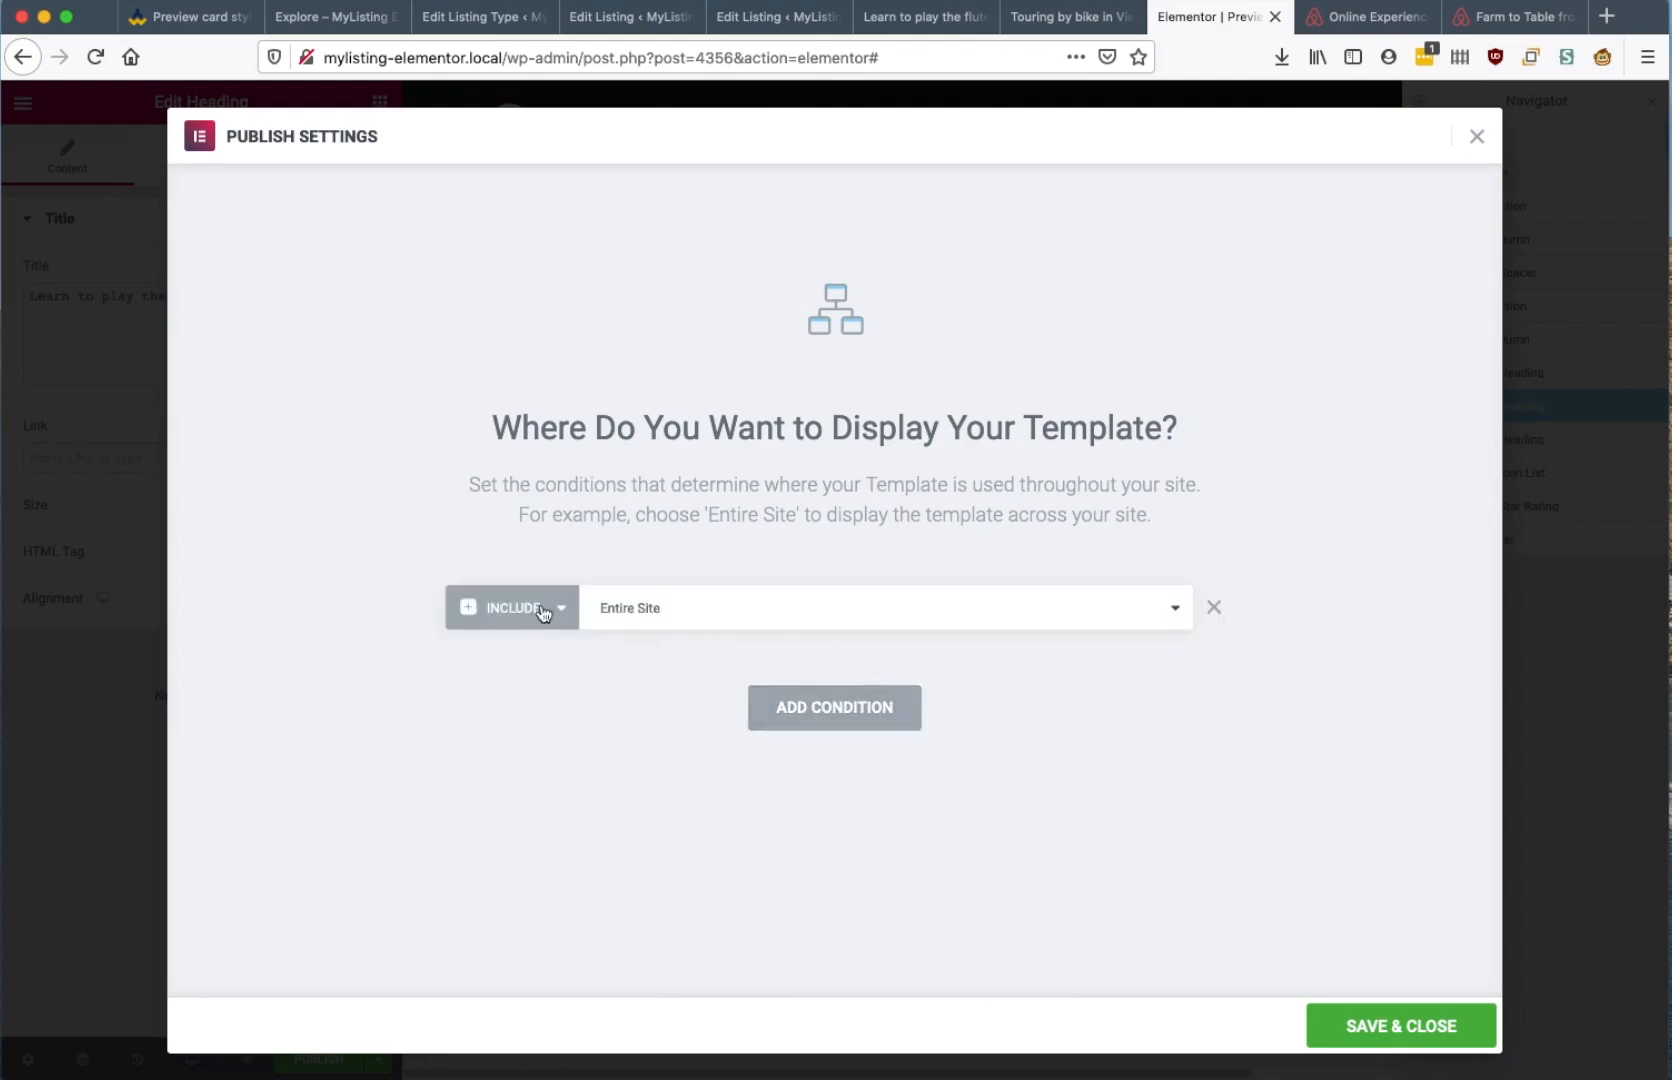
{"action": "left_click", "coordinate": [648, 608]}
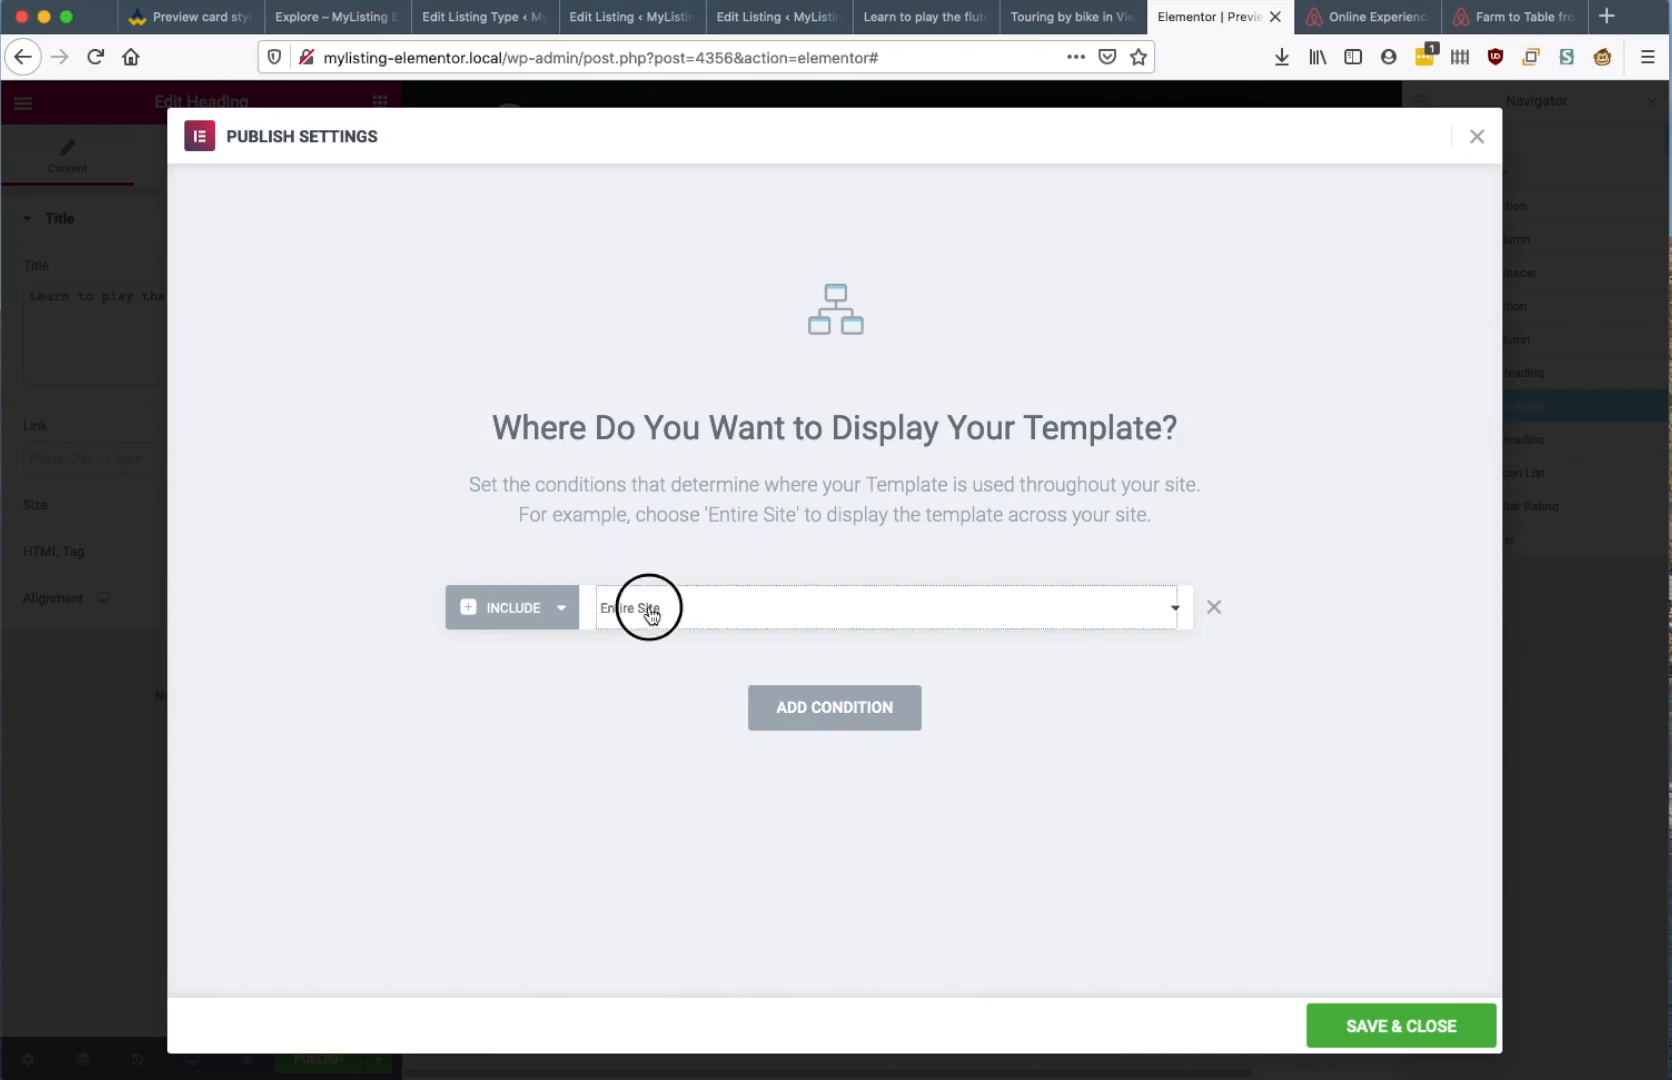
{"action": "left_click", "coordinate": [658, 636]}
{"action": "left_click", "coordinate": [911, 616]}
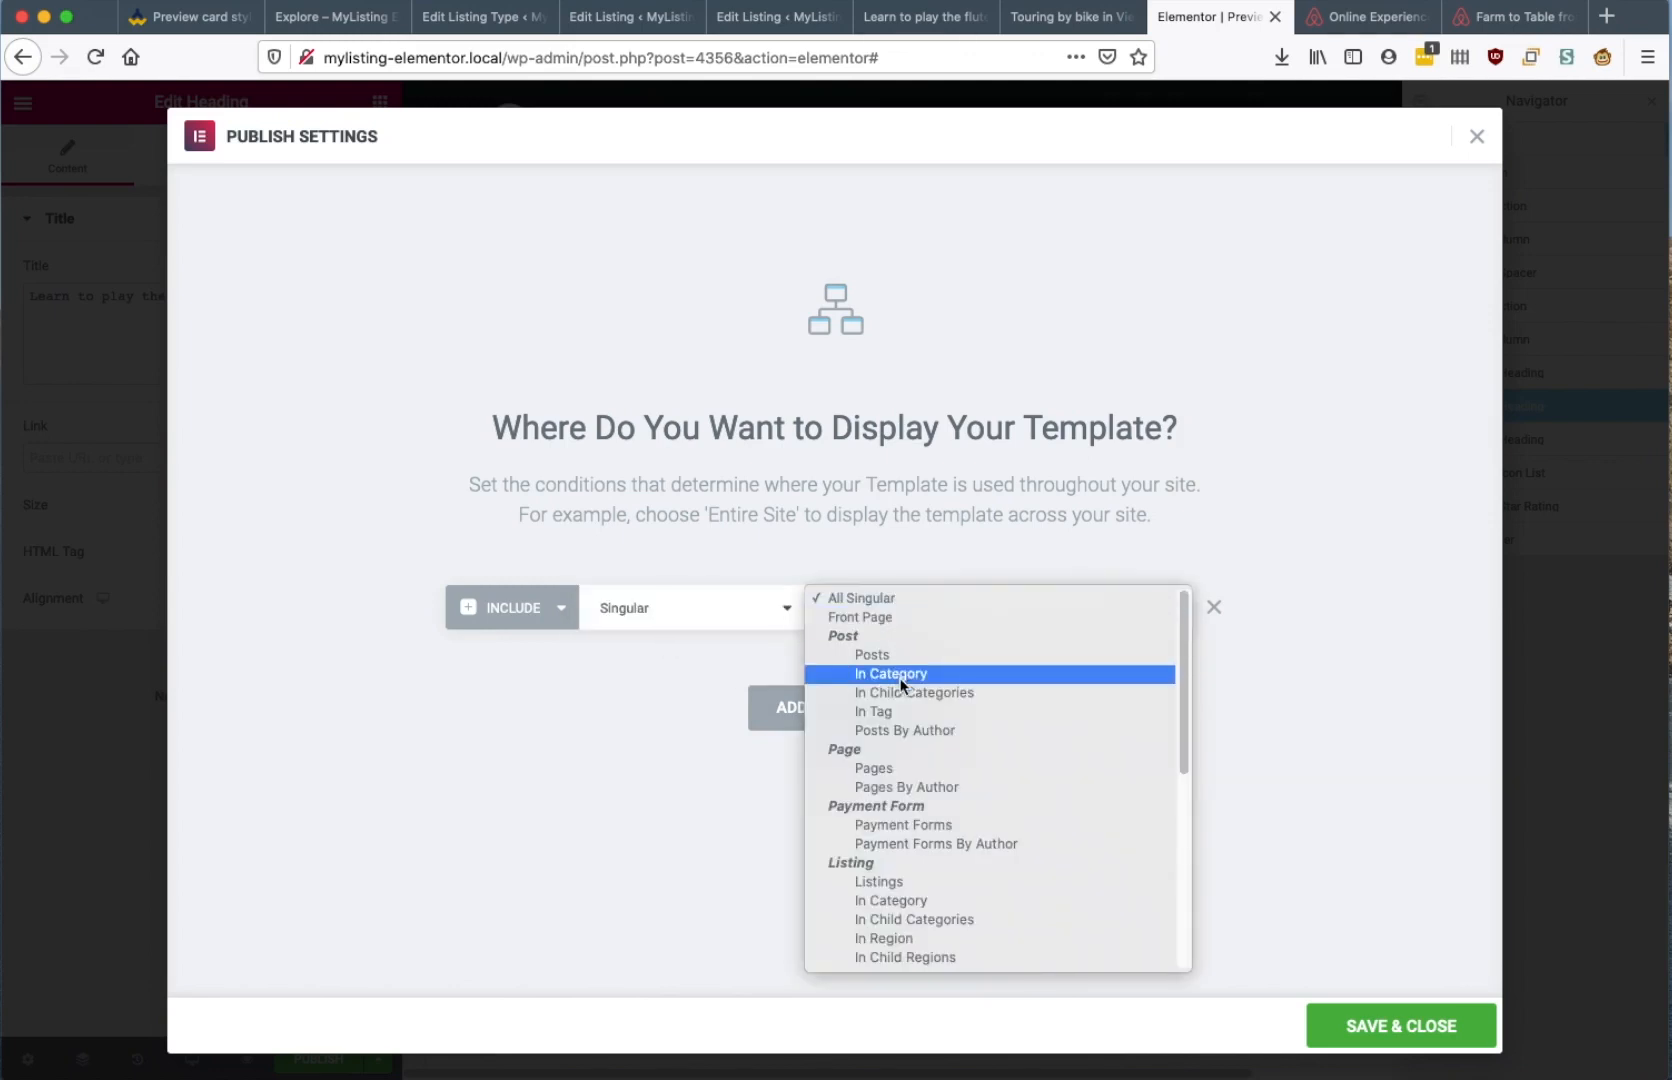
{"action": "scroll", "coordinate": [873, 784], "scroll_direction": "down", "scroll_amount": 5}
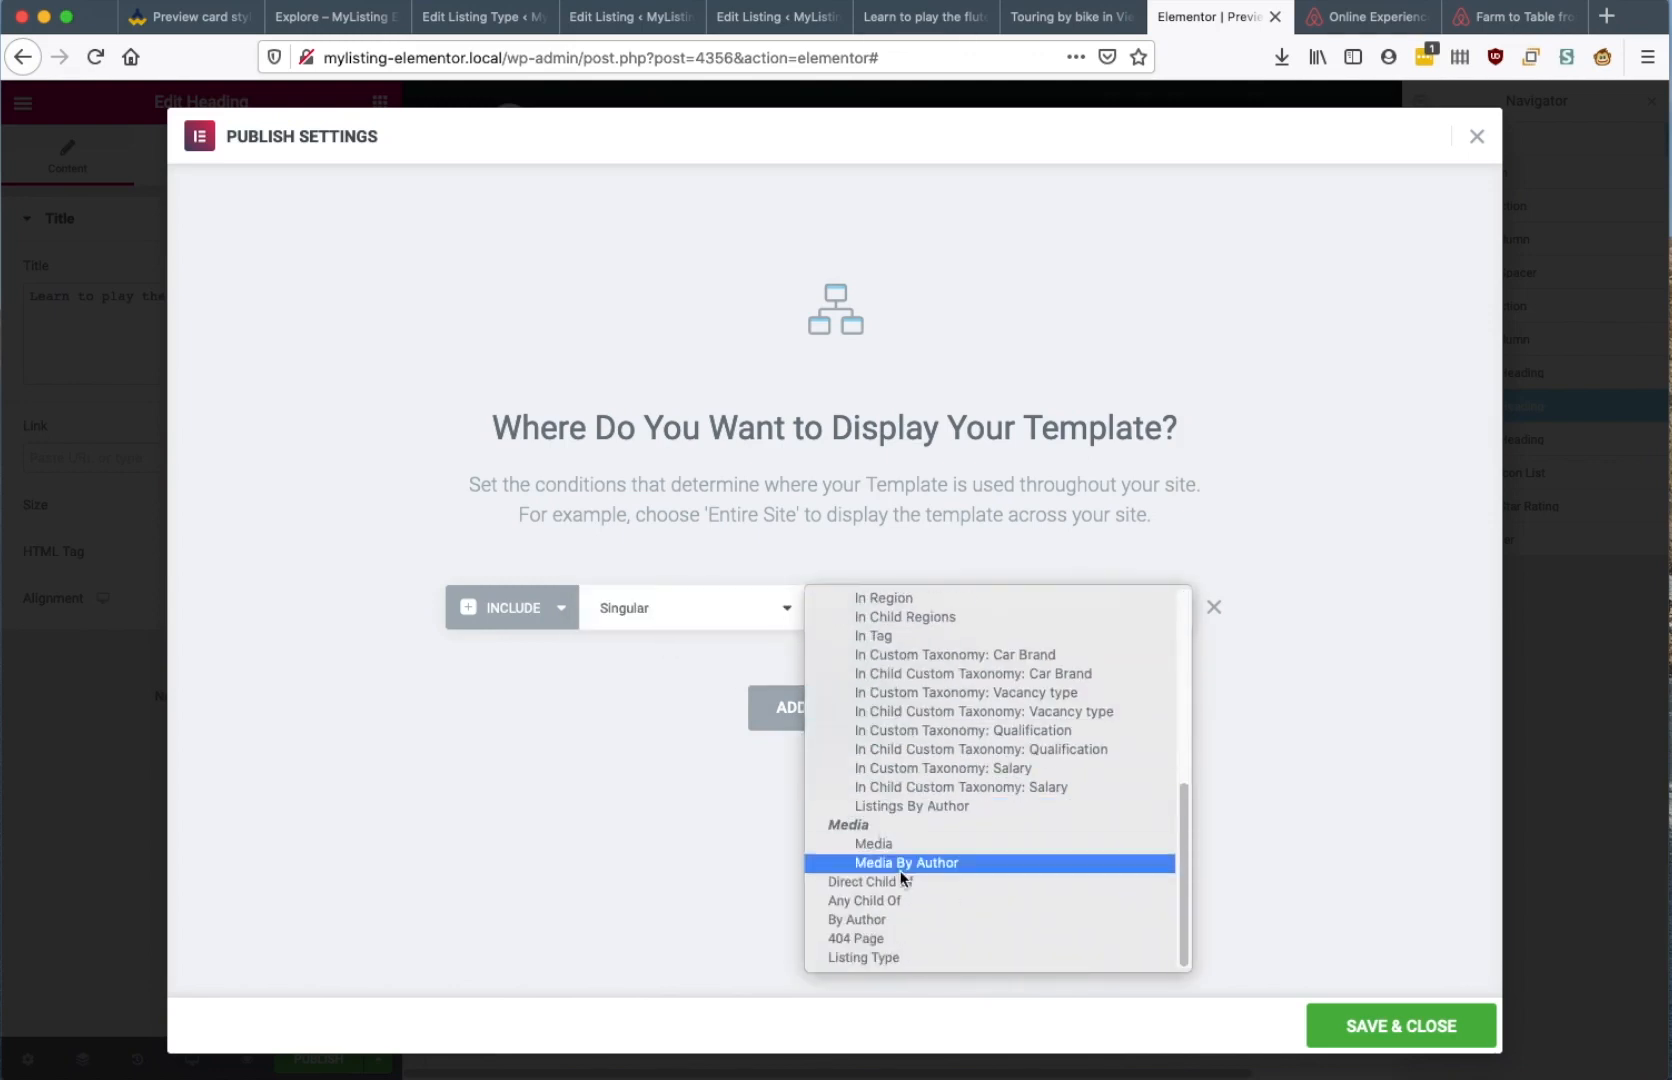
{"action": "left_click", "coordinate": [875, 957]}
{"action": "left_click", "coordinate": [1098, 622]}
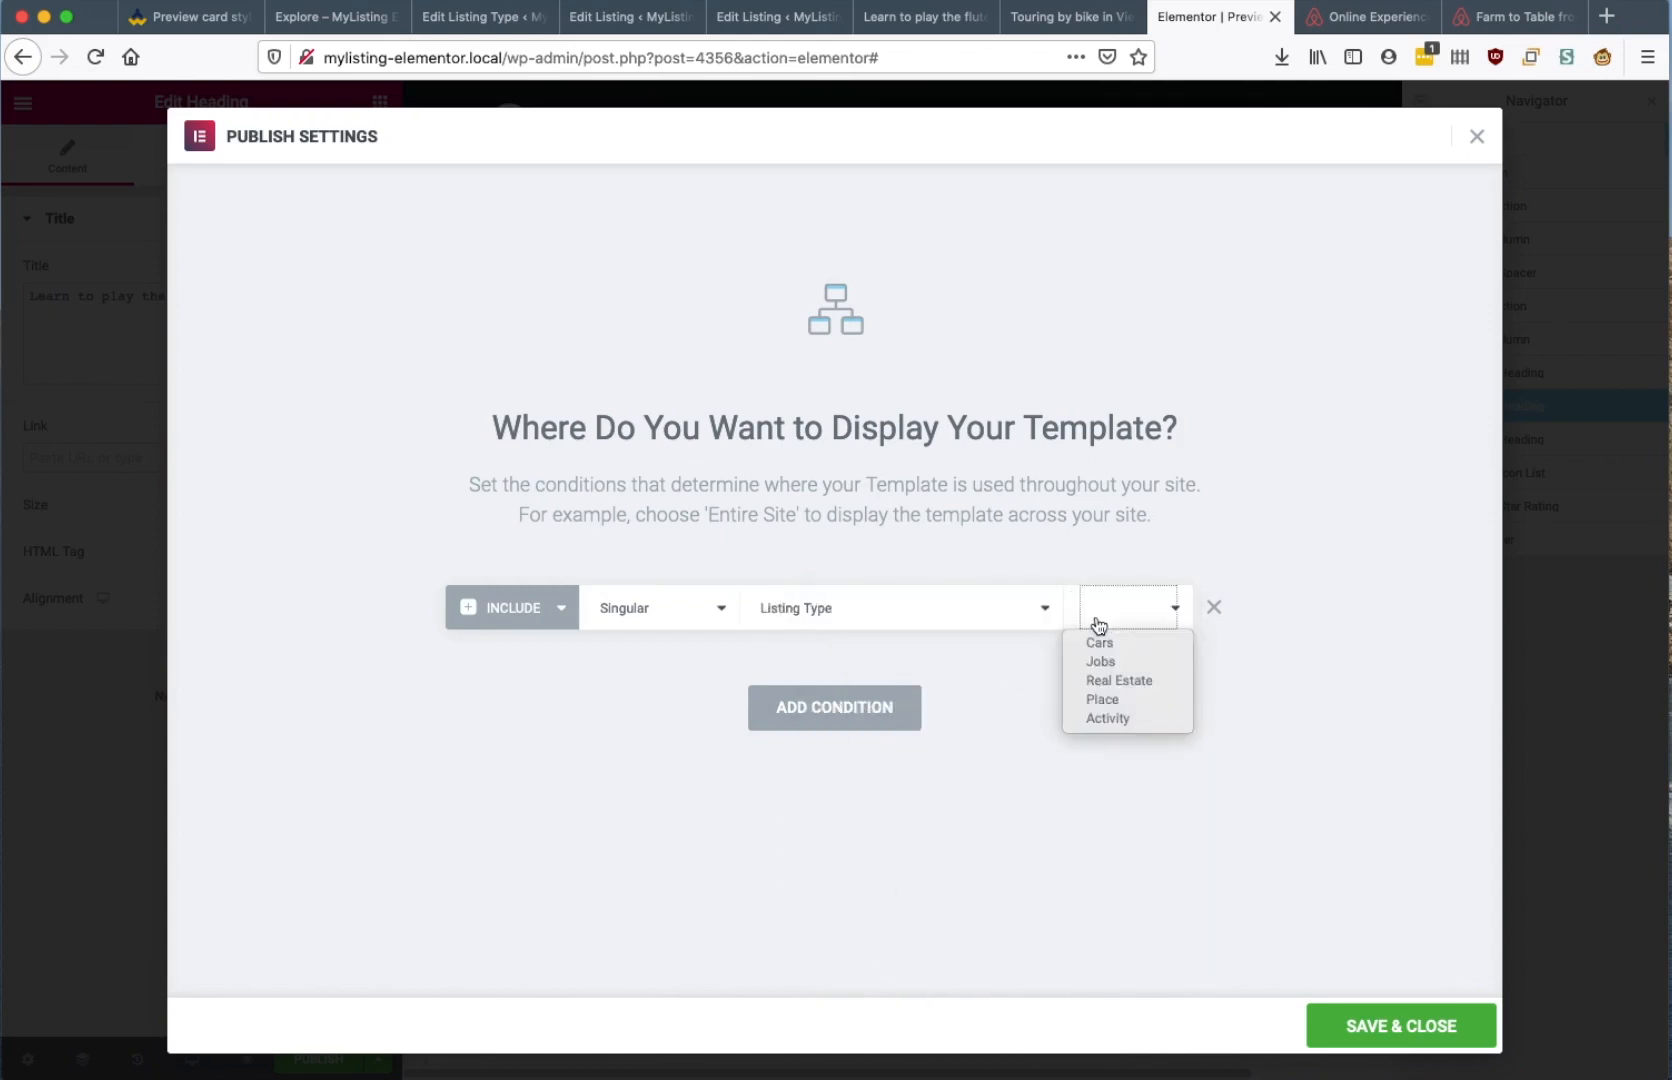
{"action": "left_click", "coordinate": [1112, 717]}
{"action": "left_click", "coordinate": [1375, 1033]}
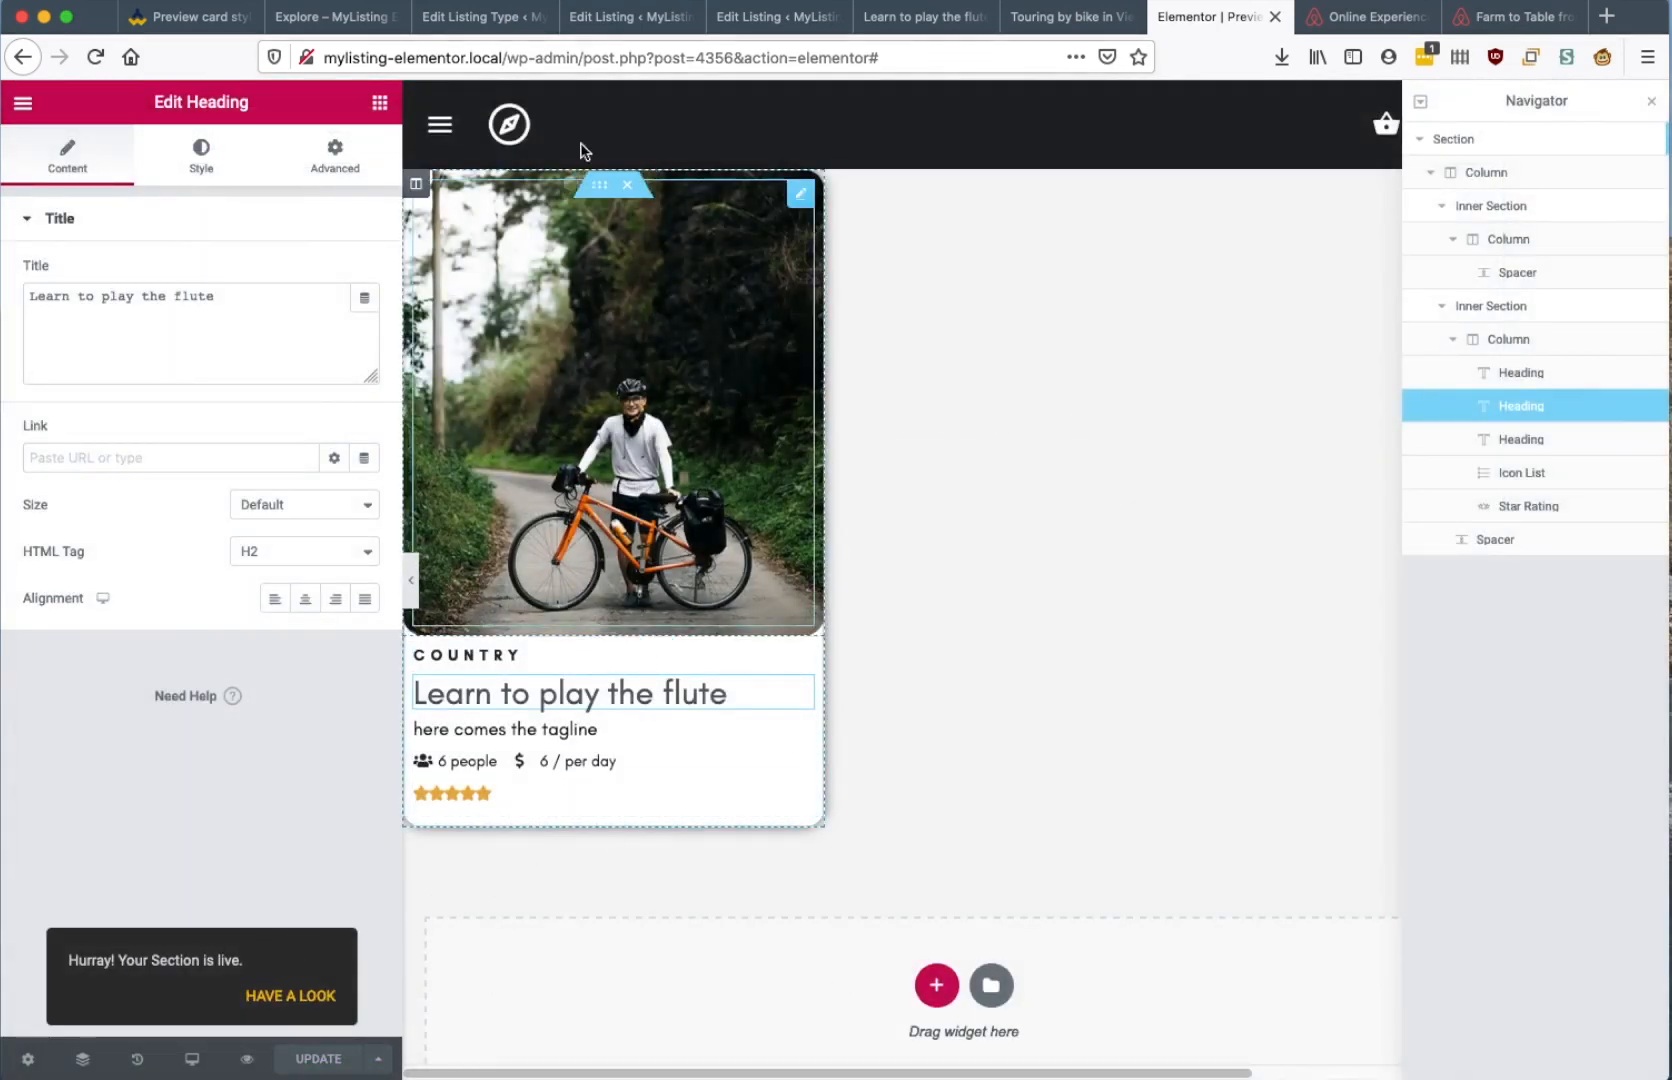
Switch to the Explore page, rerun the search and reload it to examine the new preview cards in the results
{"action": "left_click", "coordinate": [357, 12]}
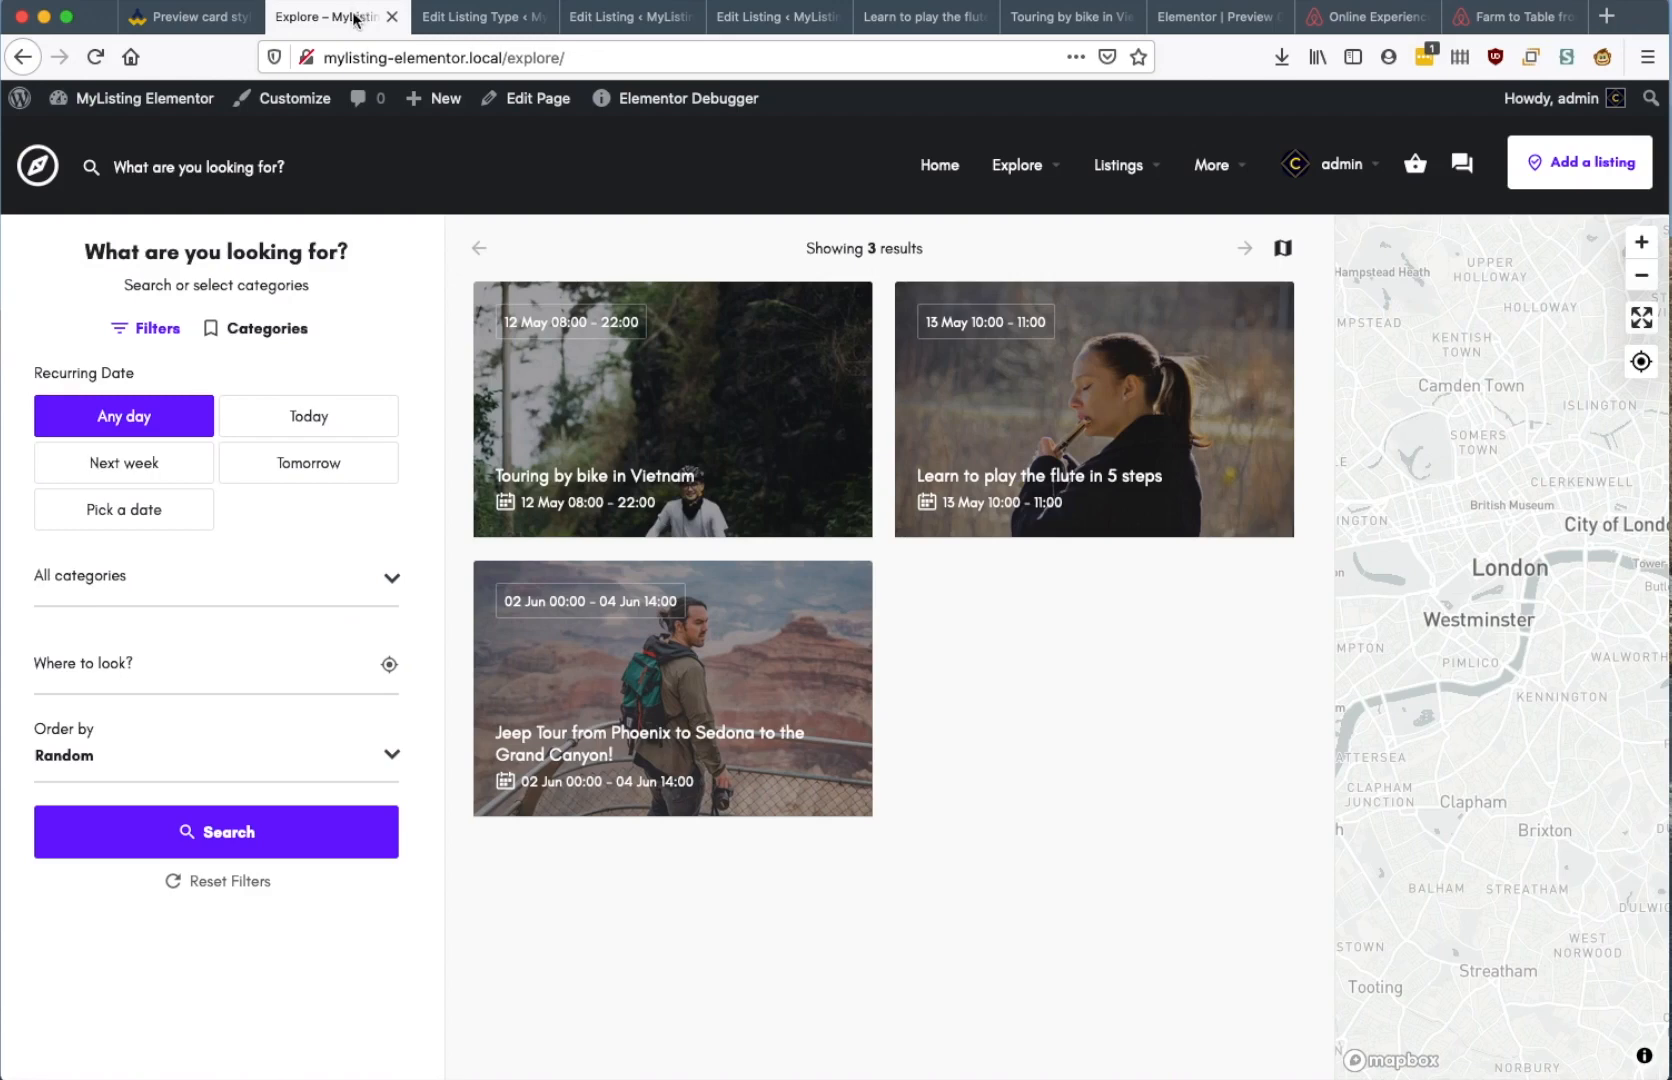
{"action": "left_click", "coordinate": [237, 832]}
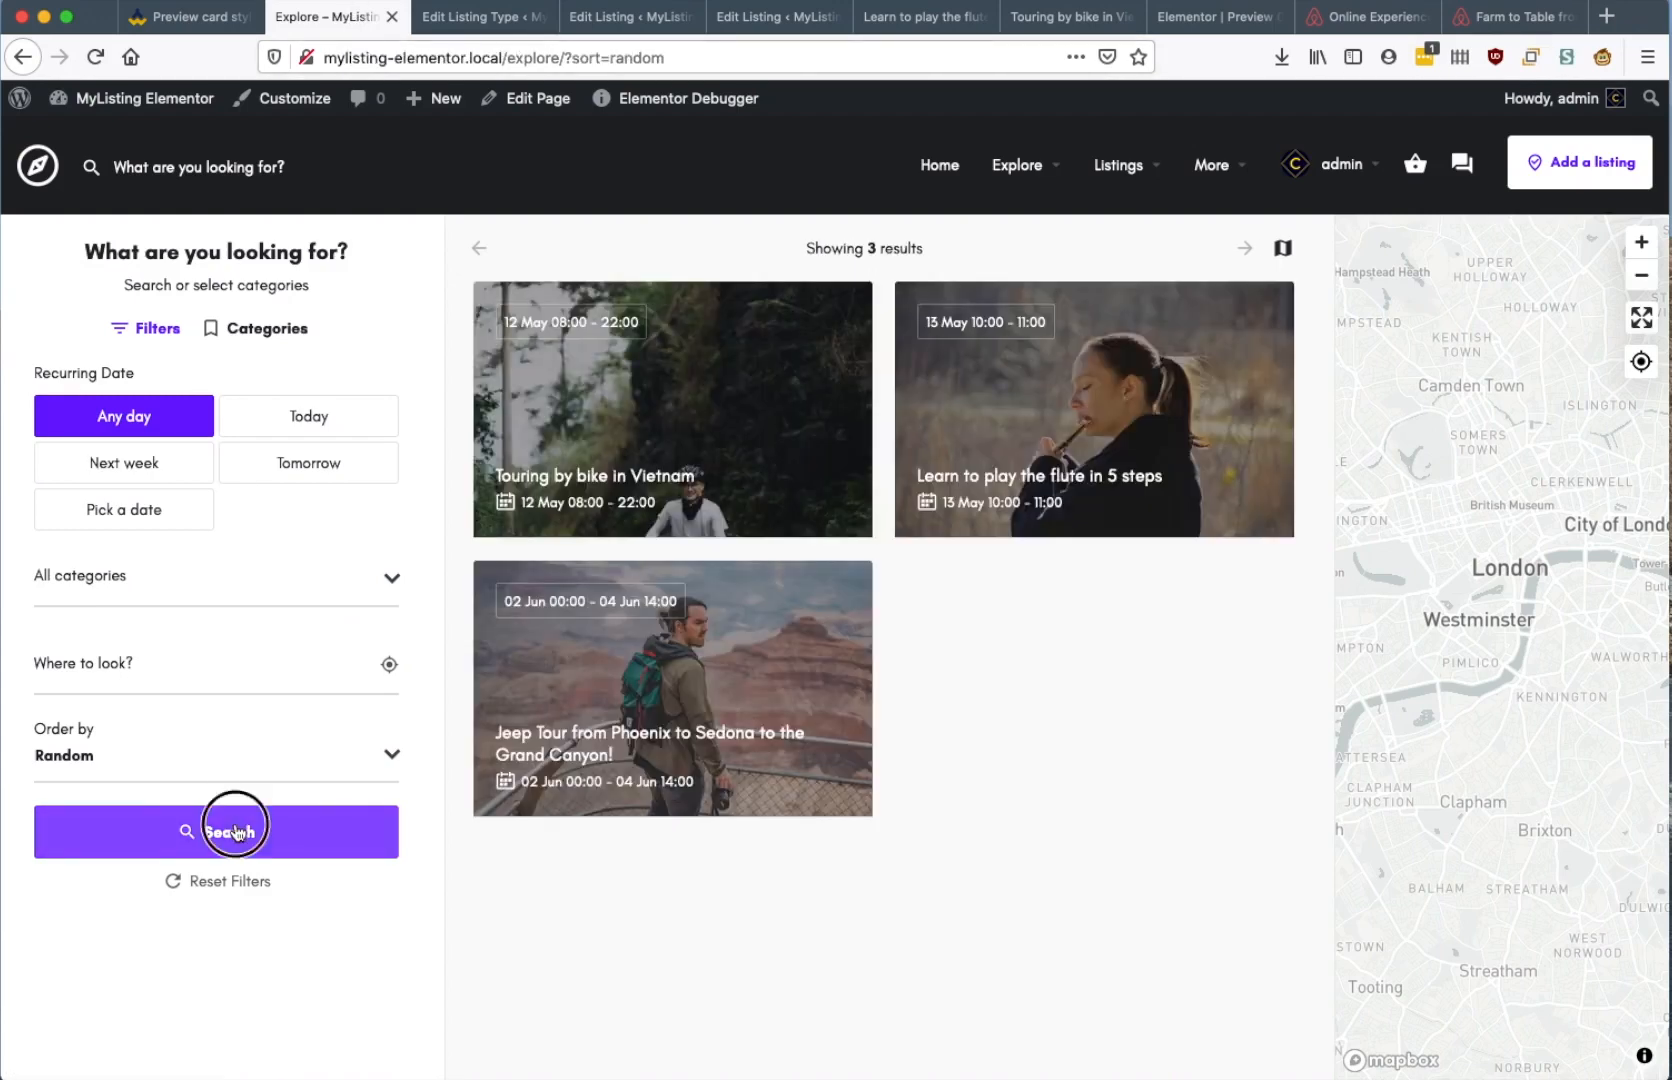
{"action": "left_click", "coordinate": [97, 57]}
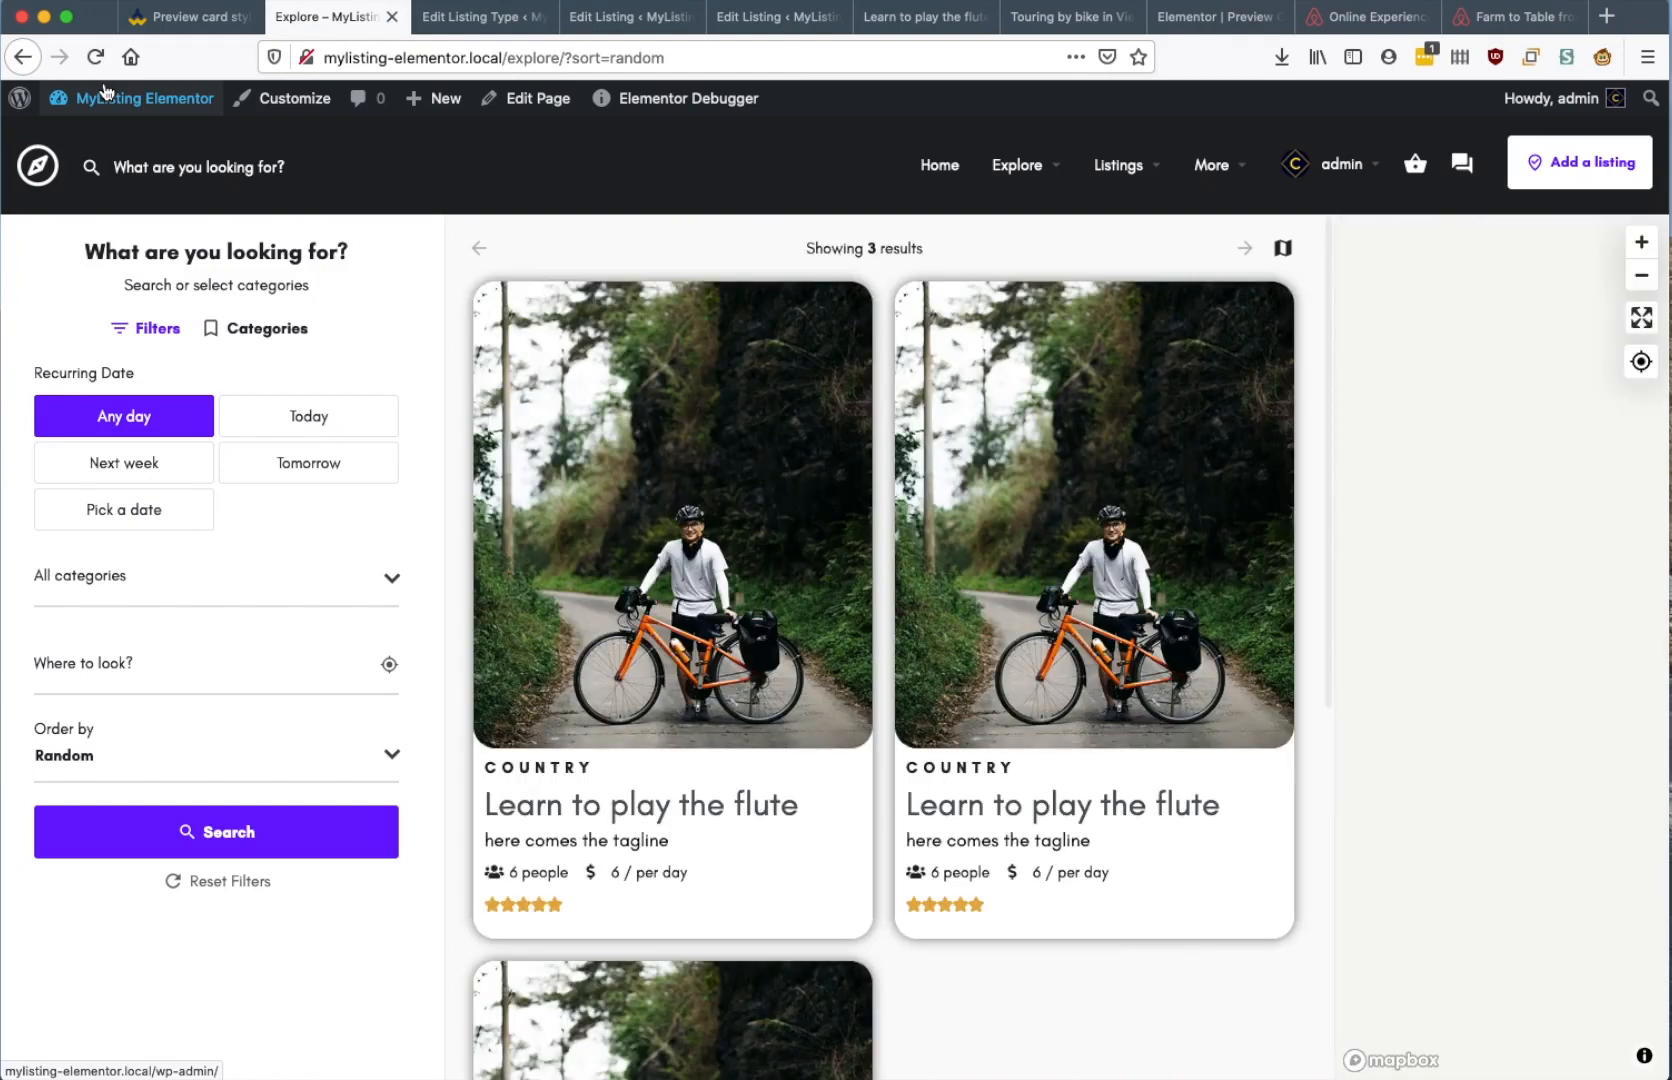
{"action": "scroll", "coordinate": [776, 748], "scroll_direction": "down", "scroll_amount": 5}
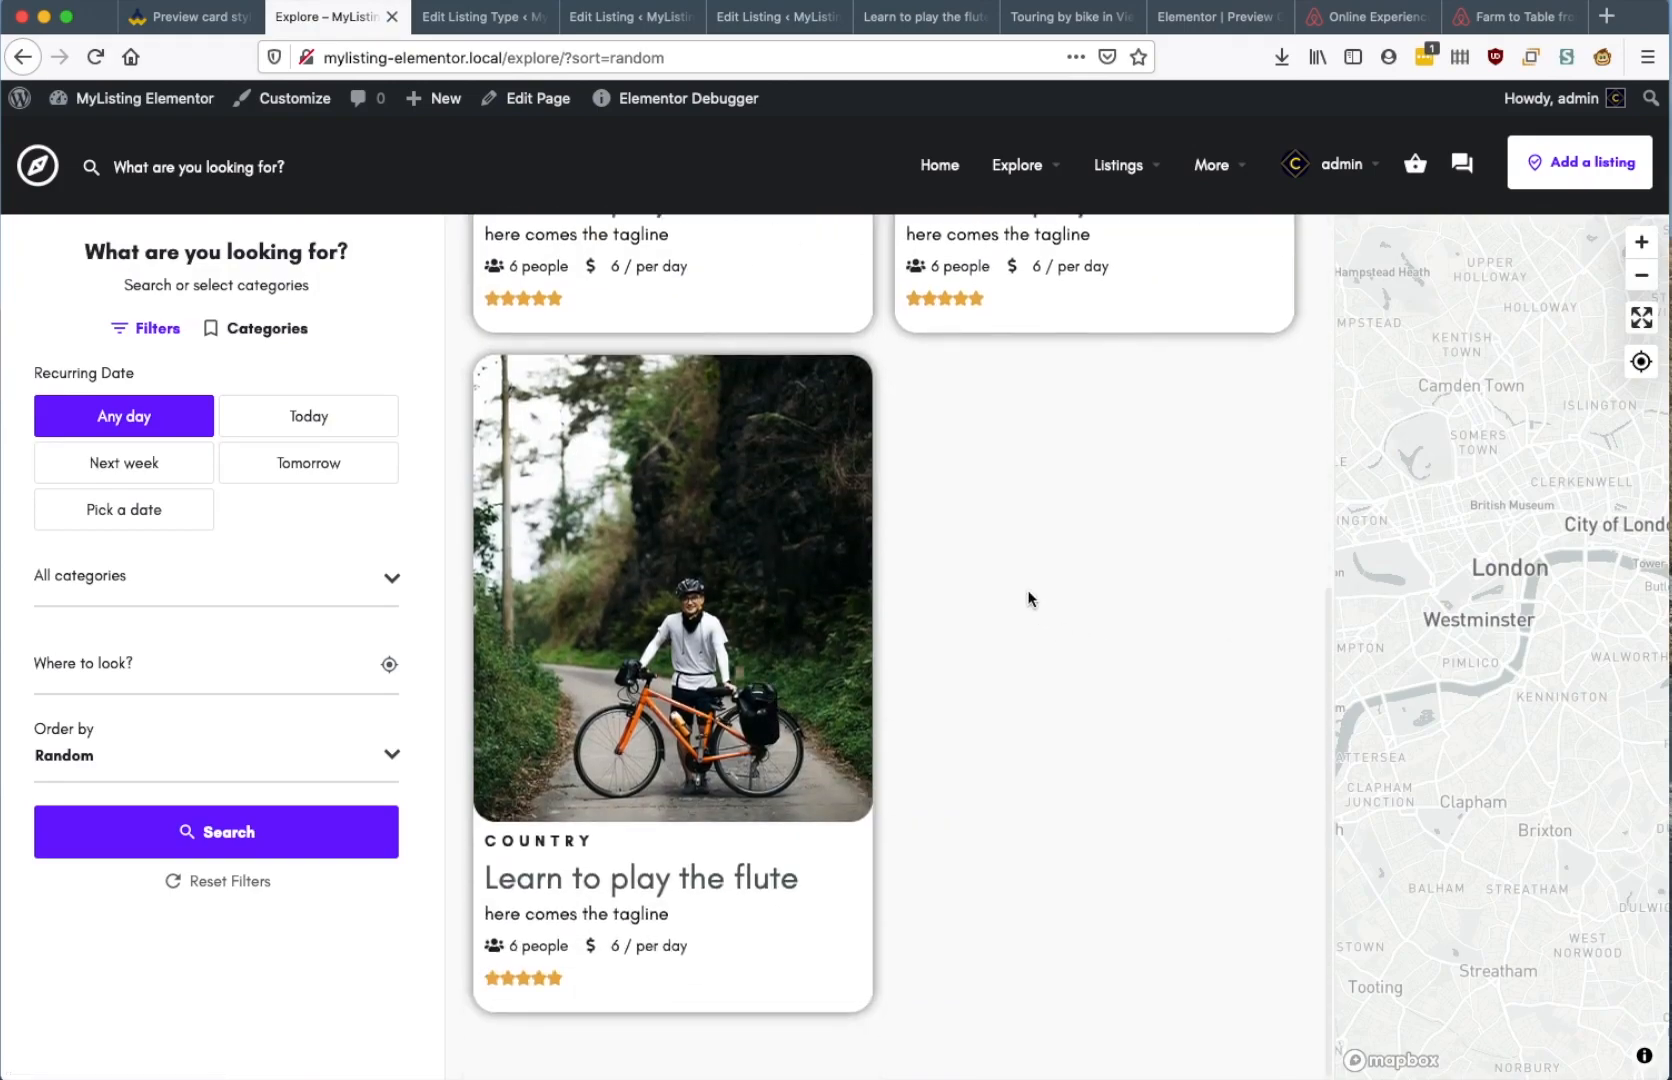
{"action": "scroll", "coordinate": [1040, 640], "scroll_direction": "up", "scroll_amount": 5}
{"action": "scroll", "coordinate": [1038, 655], "scroll_direction": "down", "scroll_amount": 5}
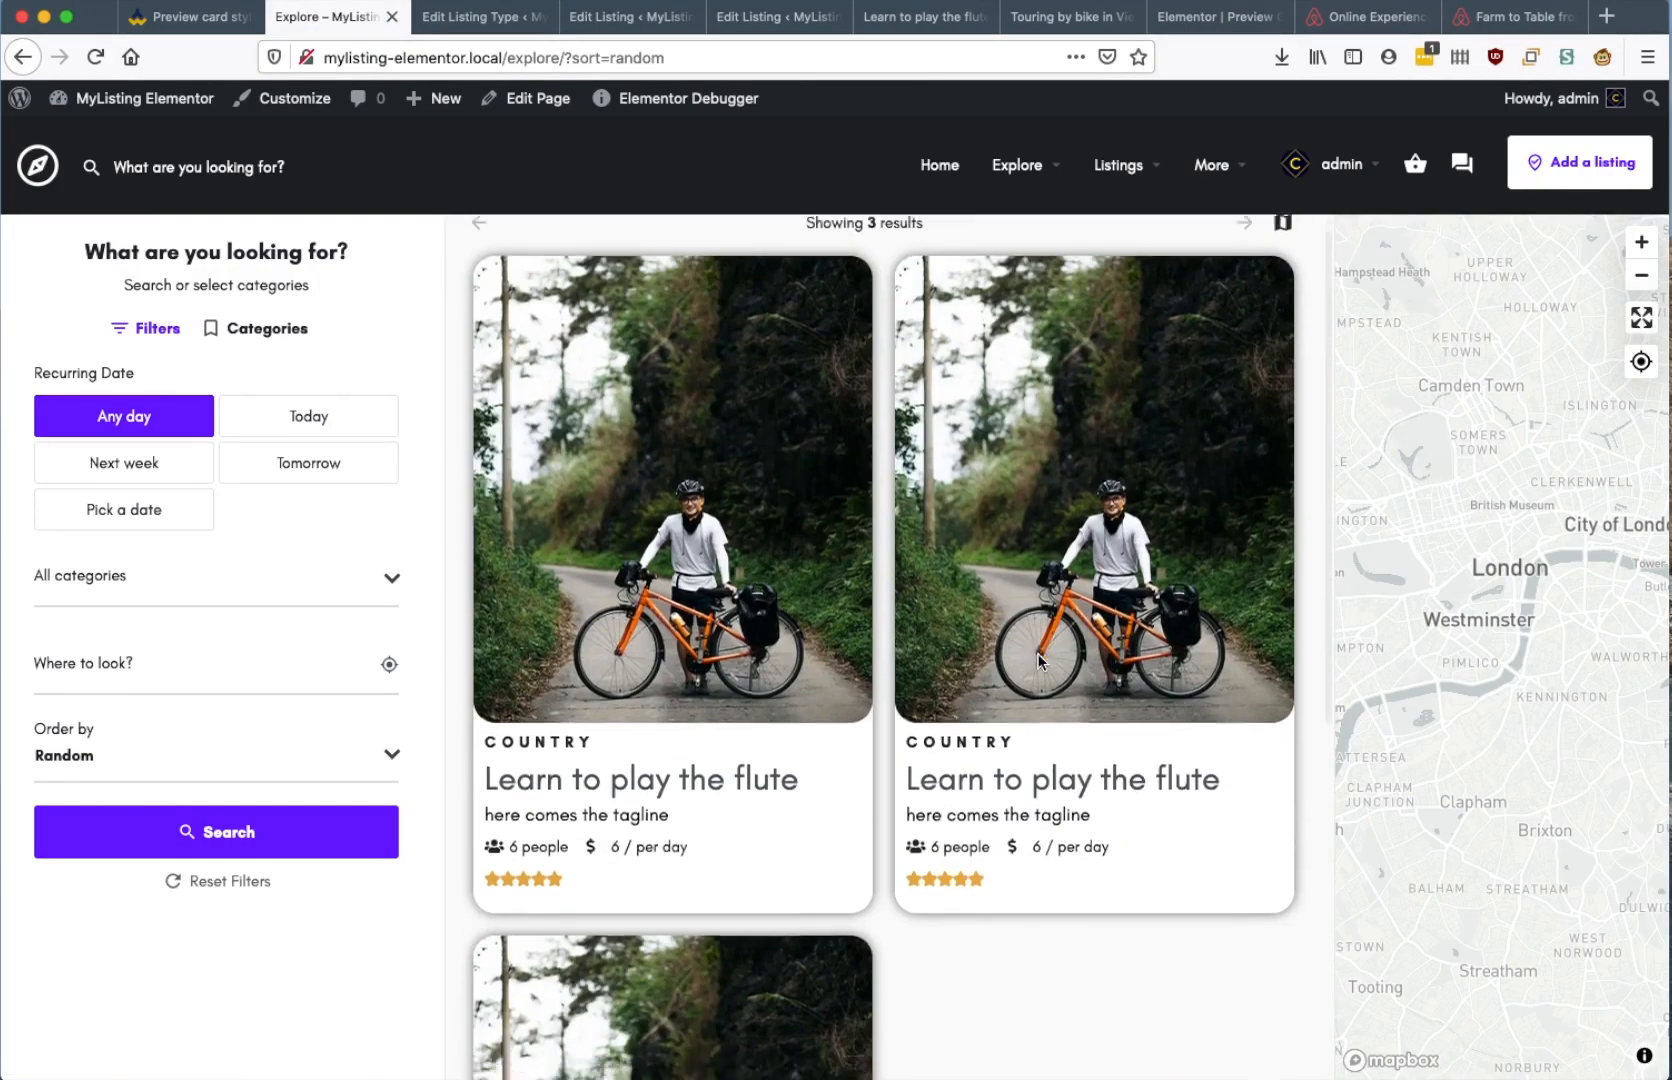
{"action": "scroll", "coordinate": [1057, 625], "scroll_direction": "up", "scroll_amount": 5}
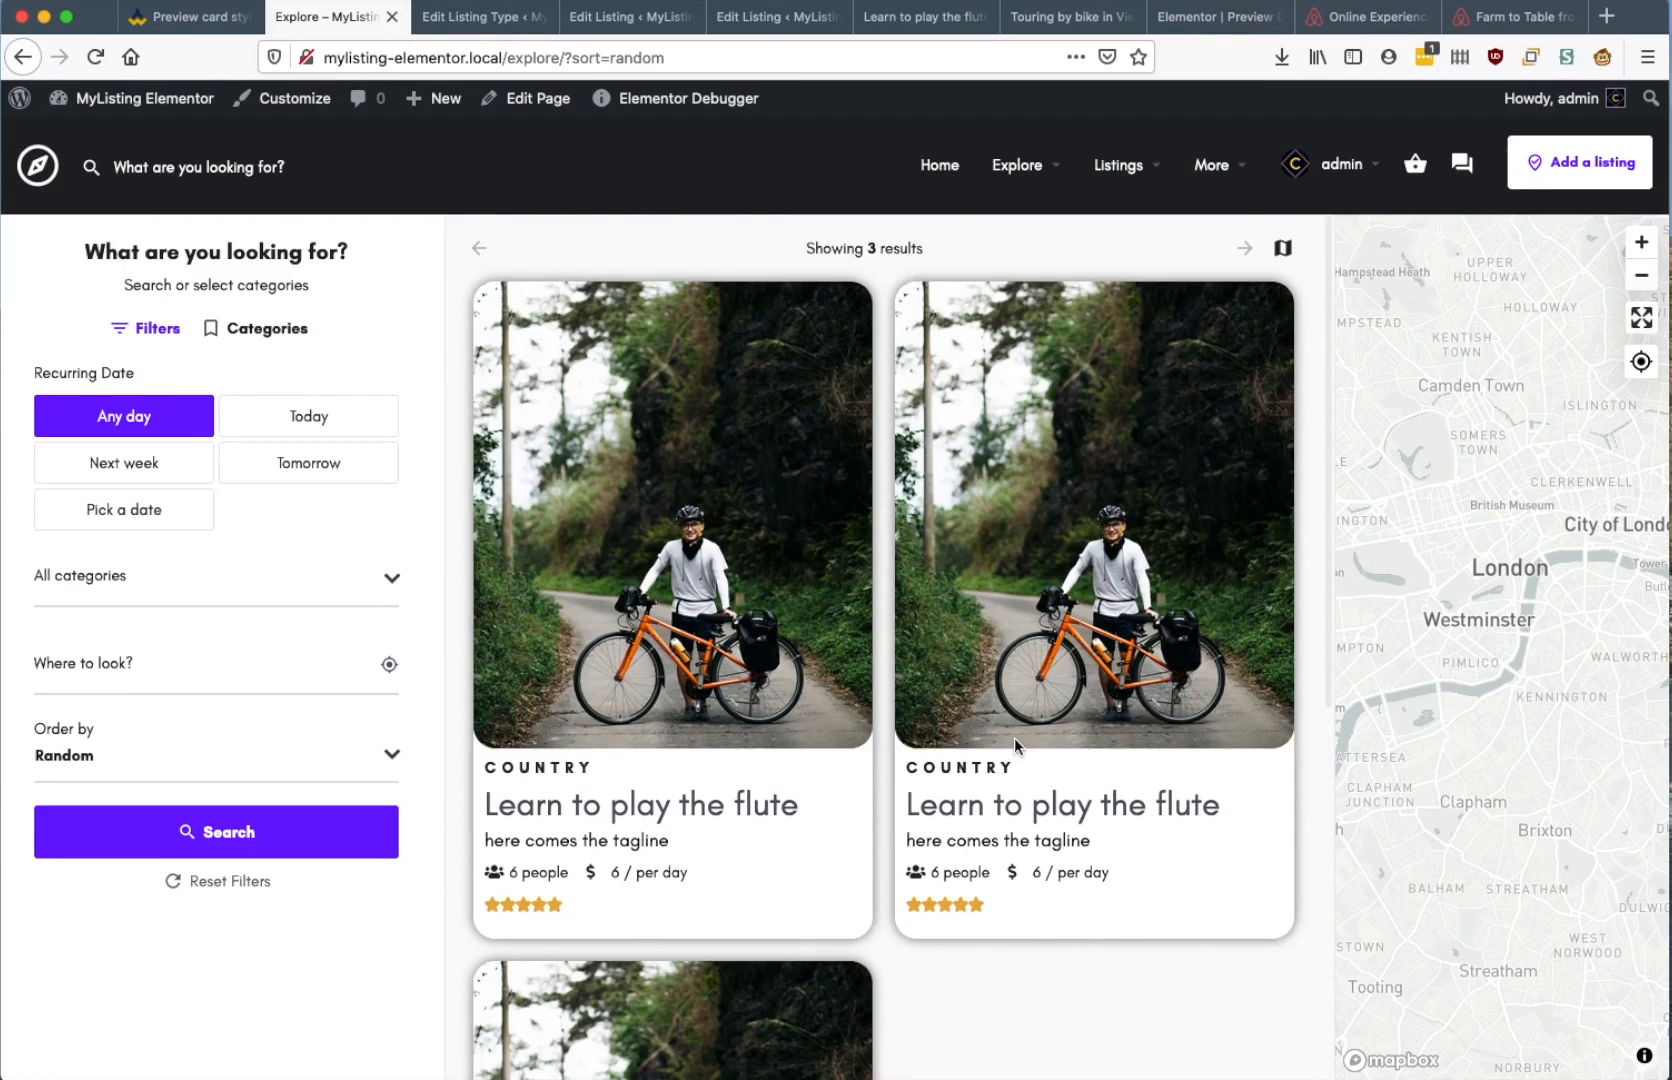
Return to the Elementor template and set its preview settings to show dynamic content as Listing
{"action": "left_click", "coordinate": [1202, 18]}
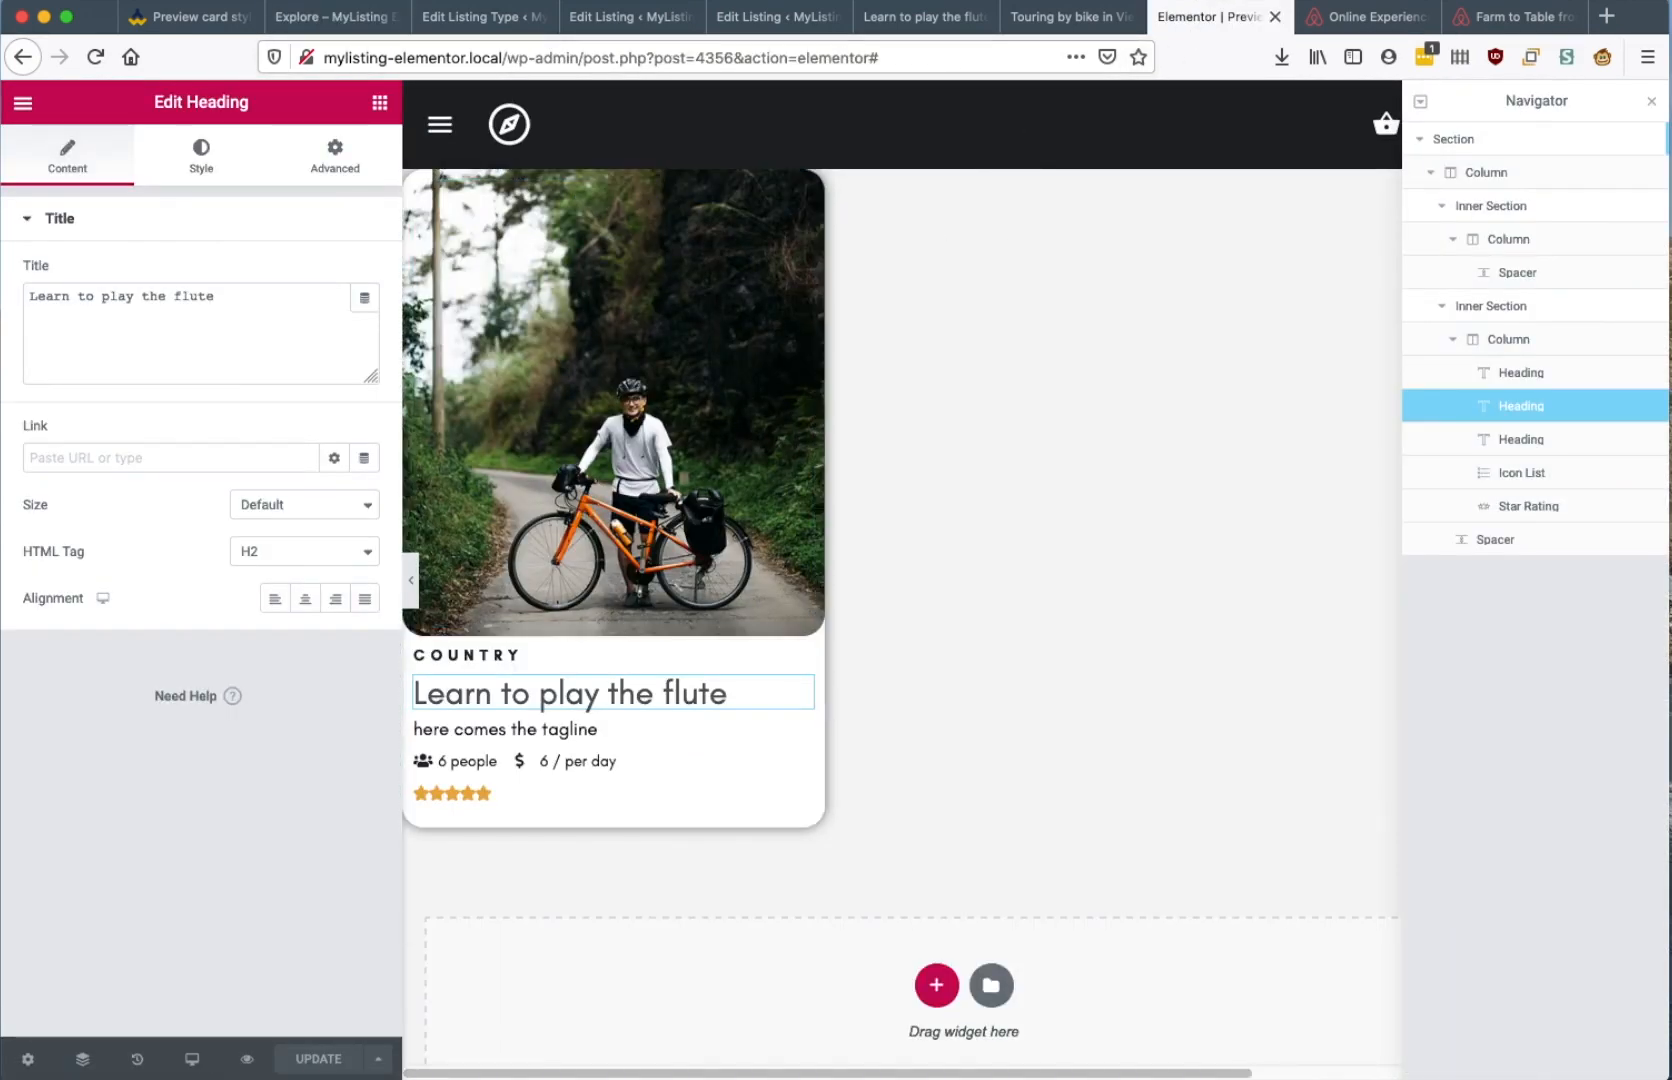
{"action": "left_click", "coordinate": [27, 1059]}
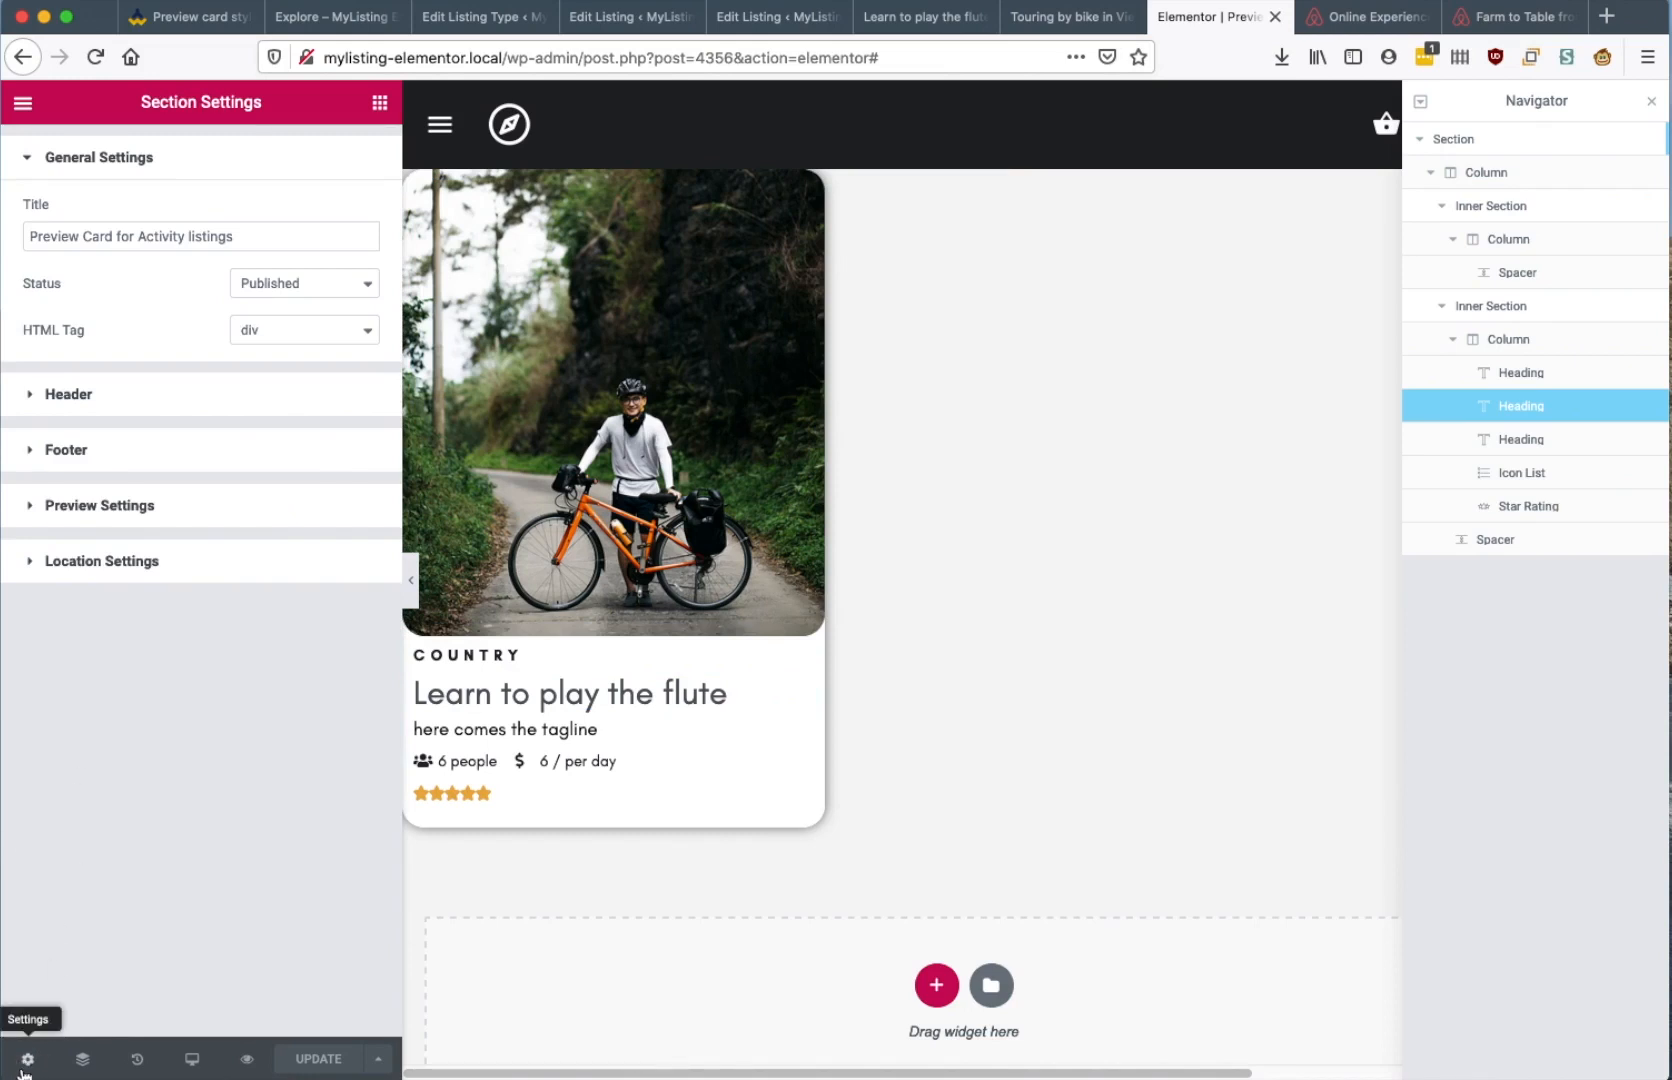
{"action": "left_click", "coordinate": [110, 510]}
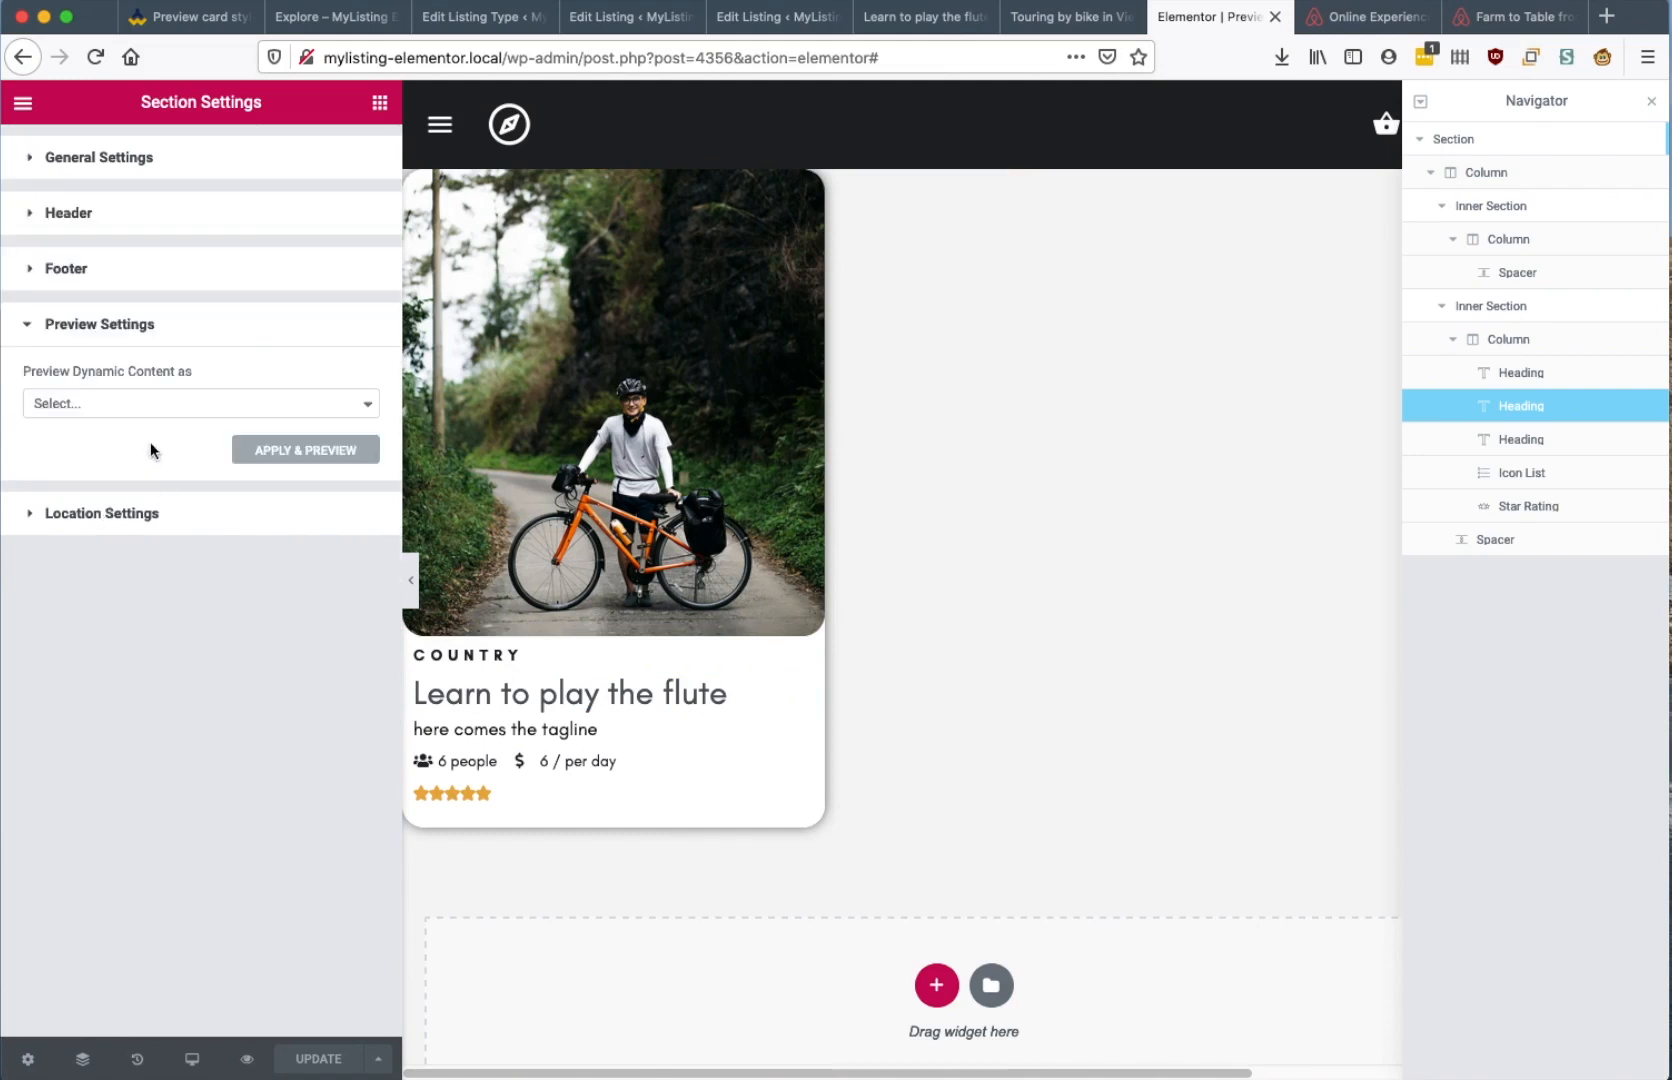
{"action": "left_click", "coordinate": [135, 403]}
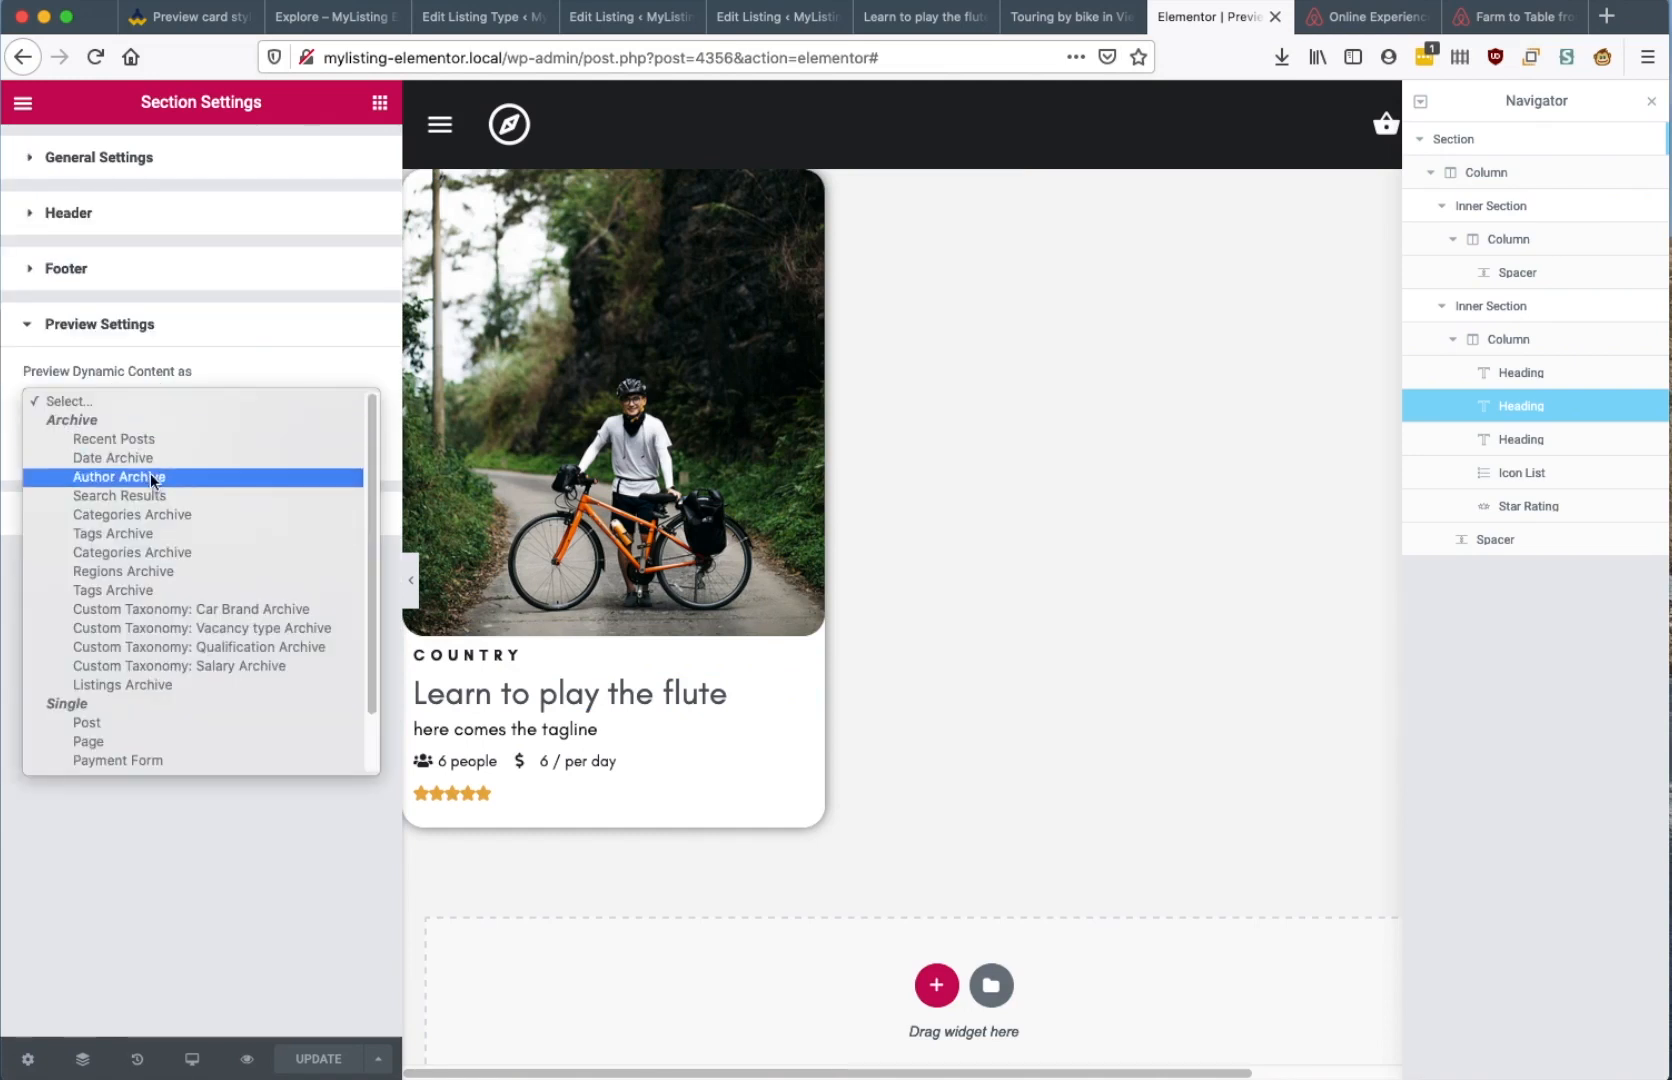
{"action": "scroll", "coordinate": [138, 497], "scroll_direction": "down", "scroll_amount": 2}
{"action": "scroll", "coordinate": [138, 496], "scroll_direction": "up", "scroll_amount": 2}
{"action": "scroll", "coordinate": [120, 530], "scroll_direction": "down", "scroll_amount": 2}
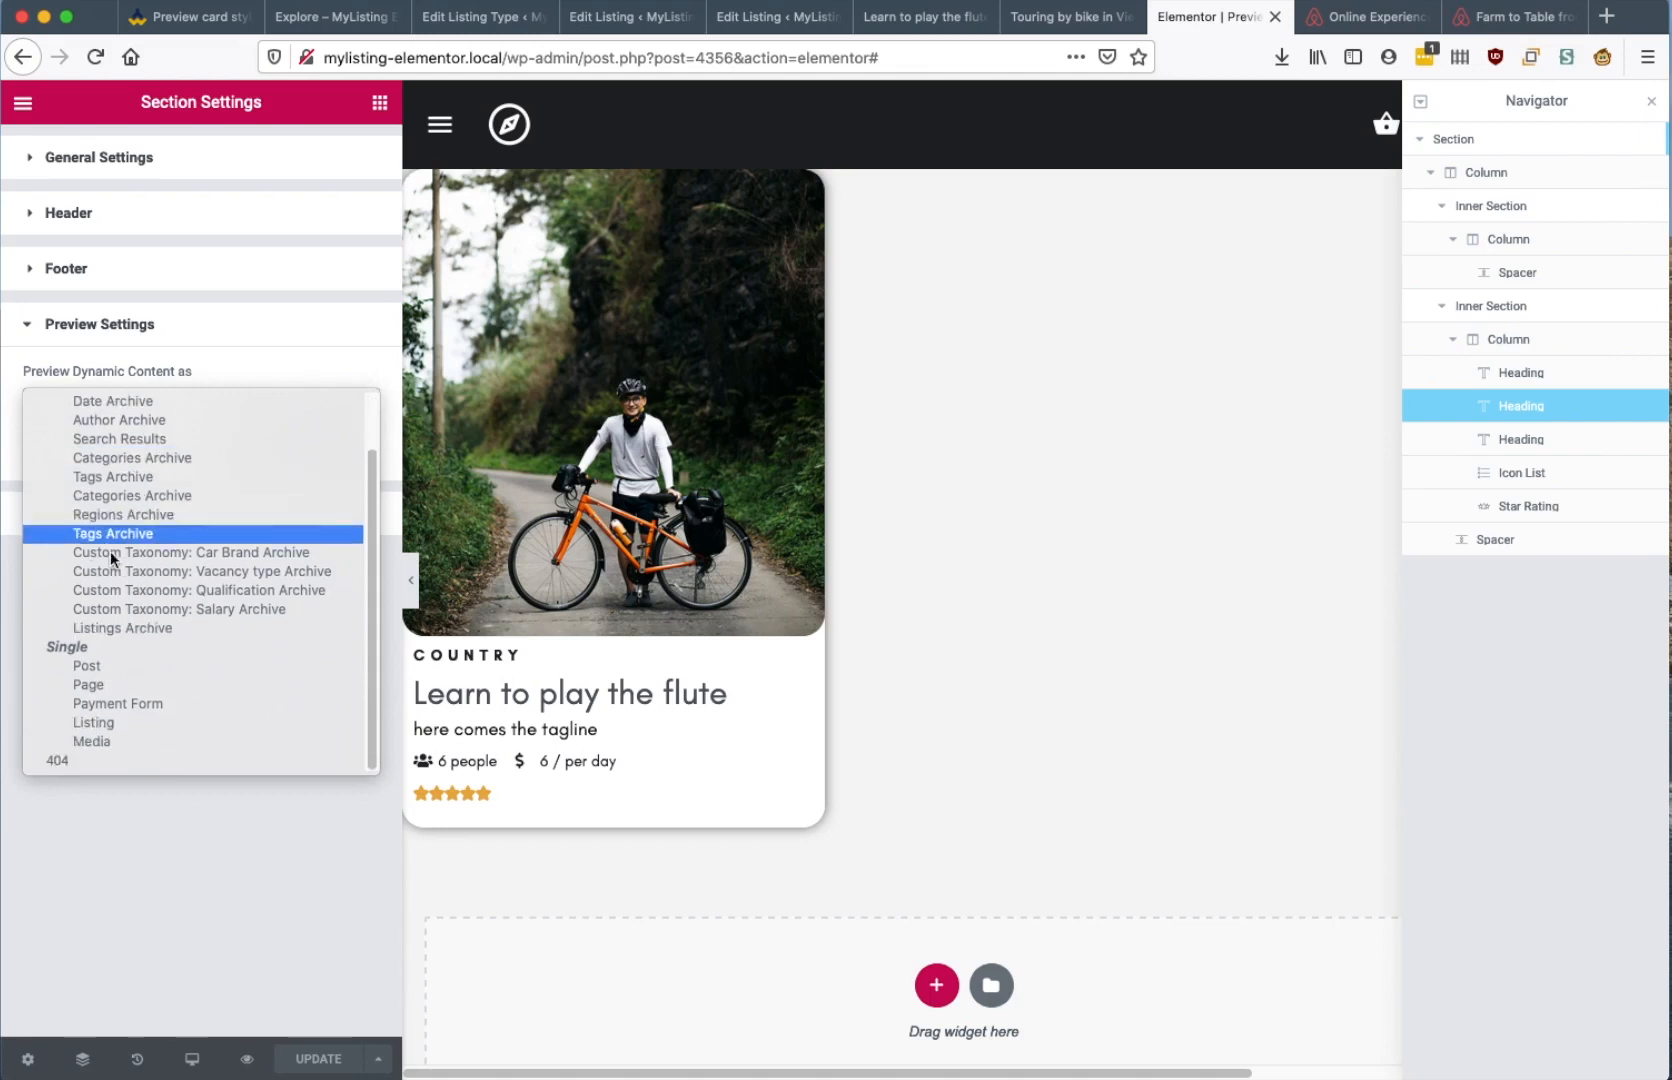
{"action": "left_click", "coordinate": [82, 724]}
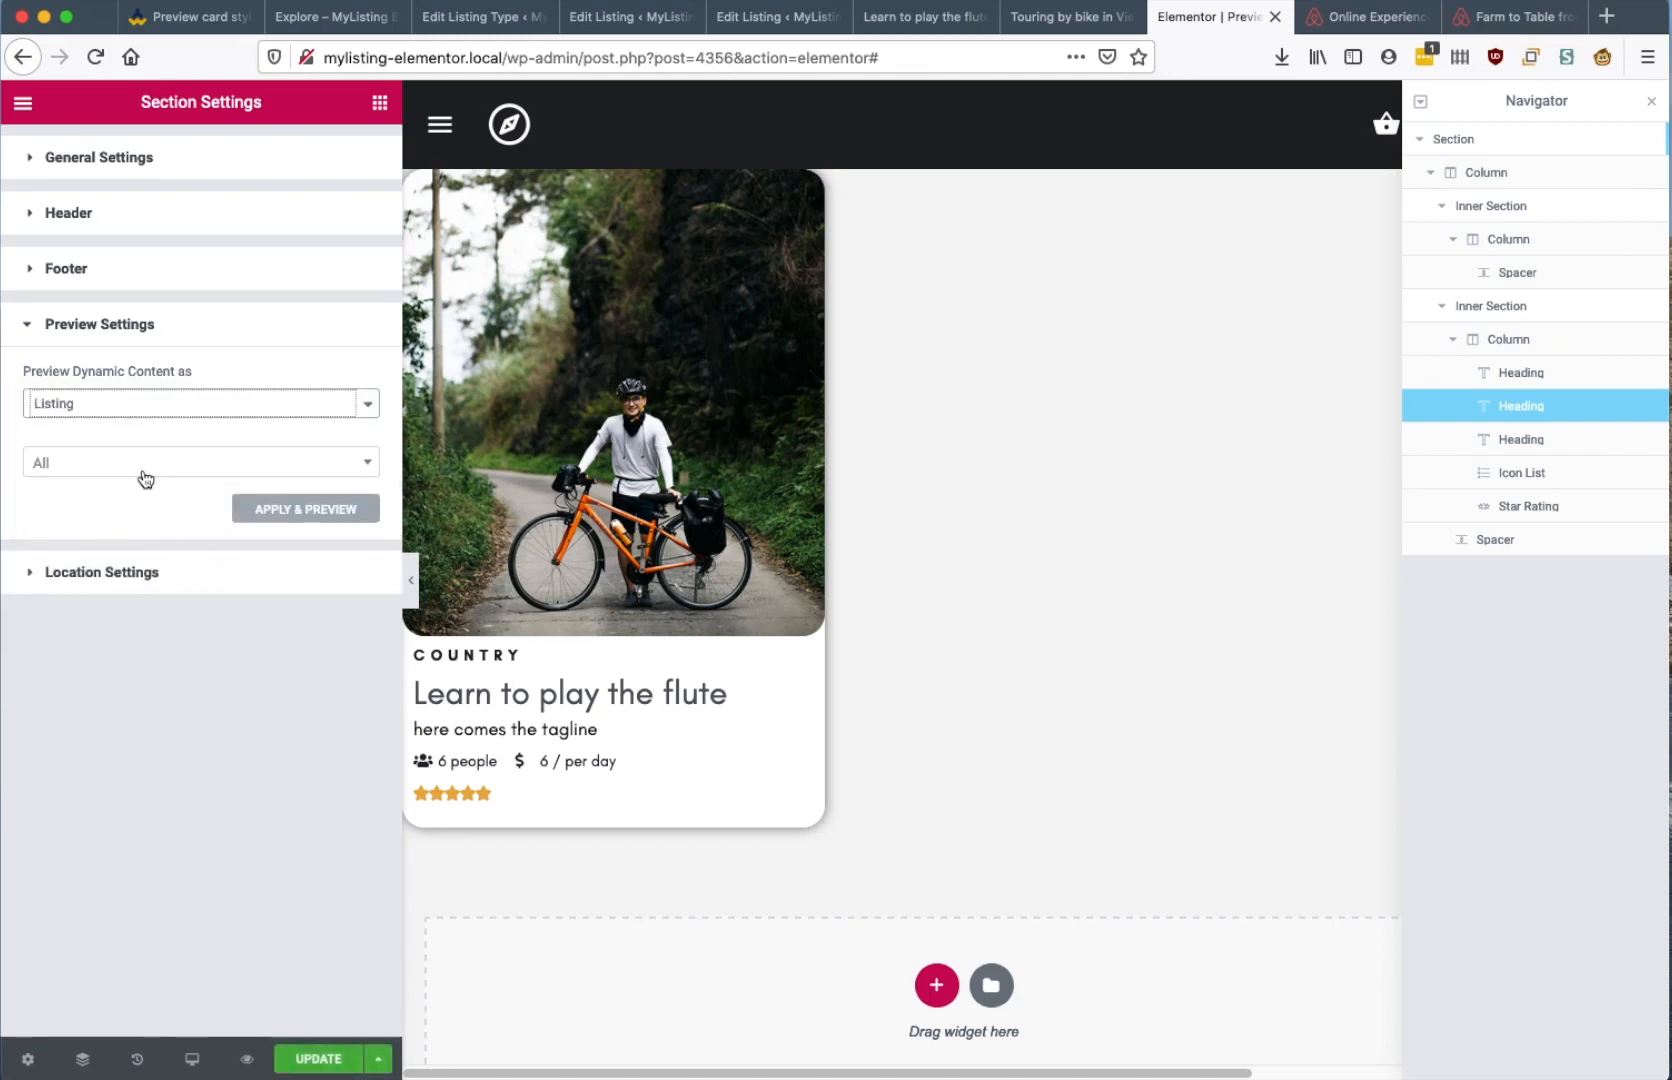
Find "jeep" and choose "Jeep Tour from Phoenix to Sedona to the Grand Canyon!" as the listing used for the dynamic preview
{"action": "left_click", "coordinate": [145, 478]}
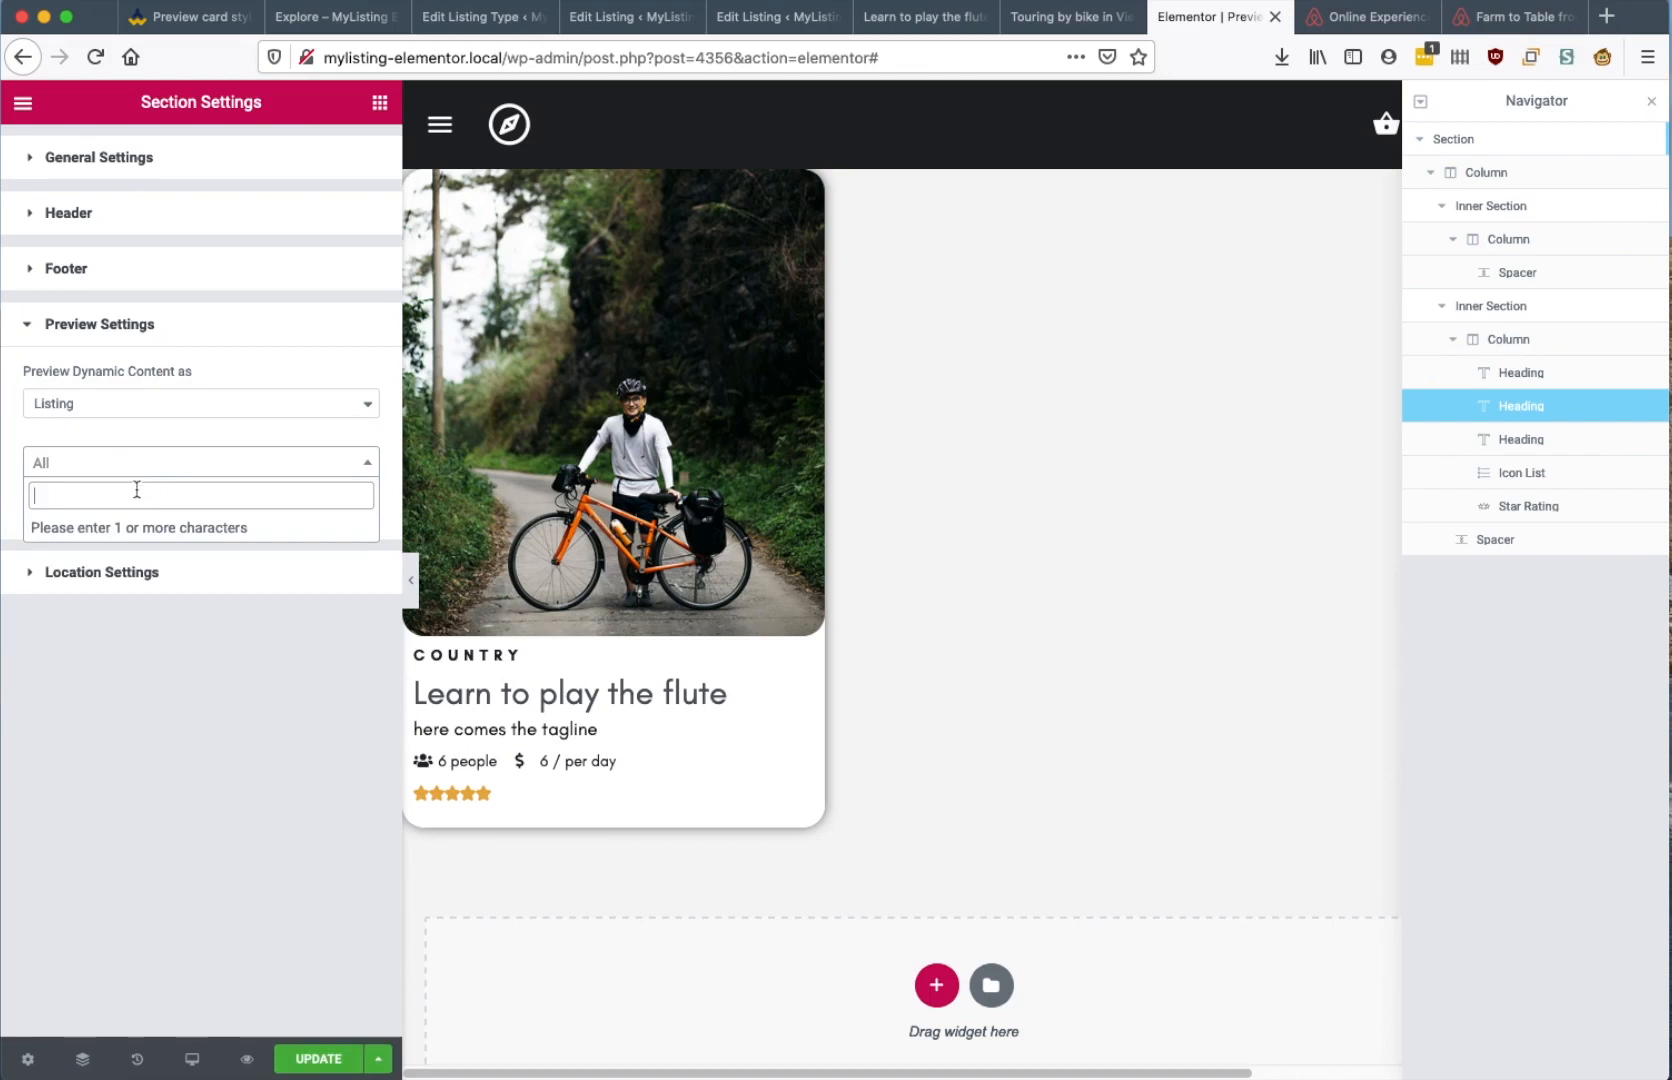
{"action": "left_click", "coordinate": [929, 20]}
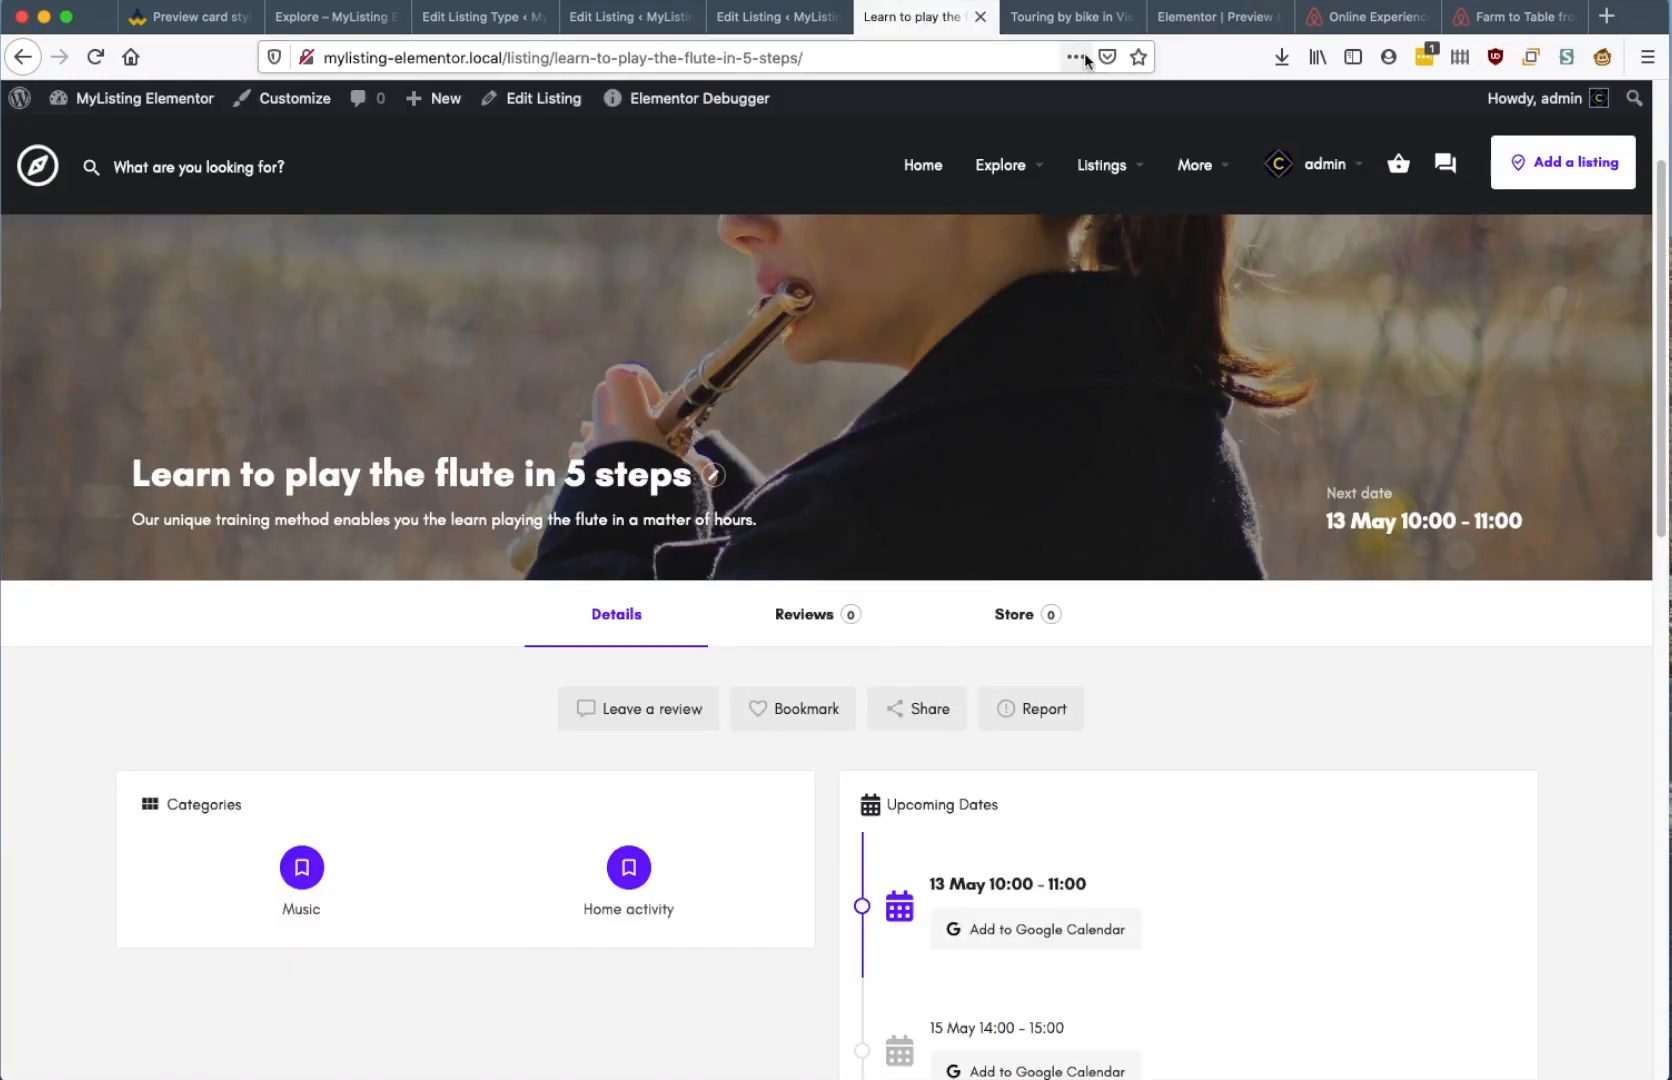
{"action": "left_click", "coordinate": [1071, 20]}
{"action": "scroll", "coordinate": [540, 570], "scroll_direction": "down", "scroll_amount": 3}
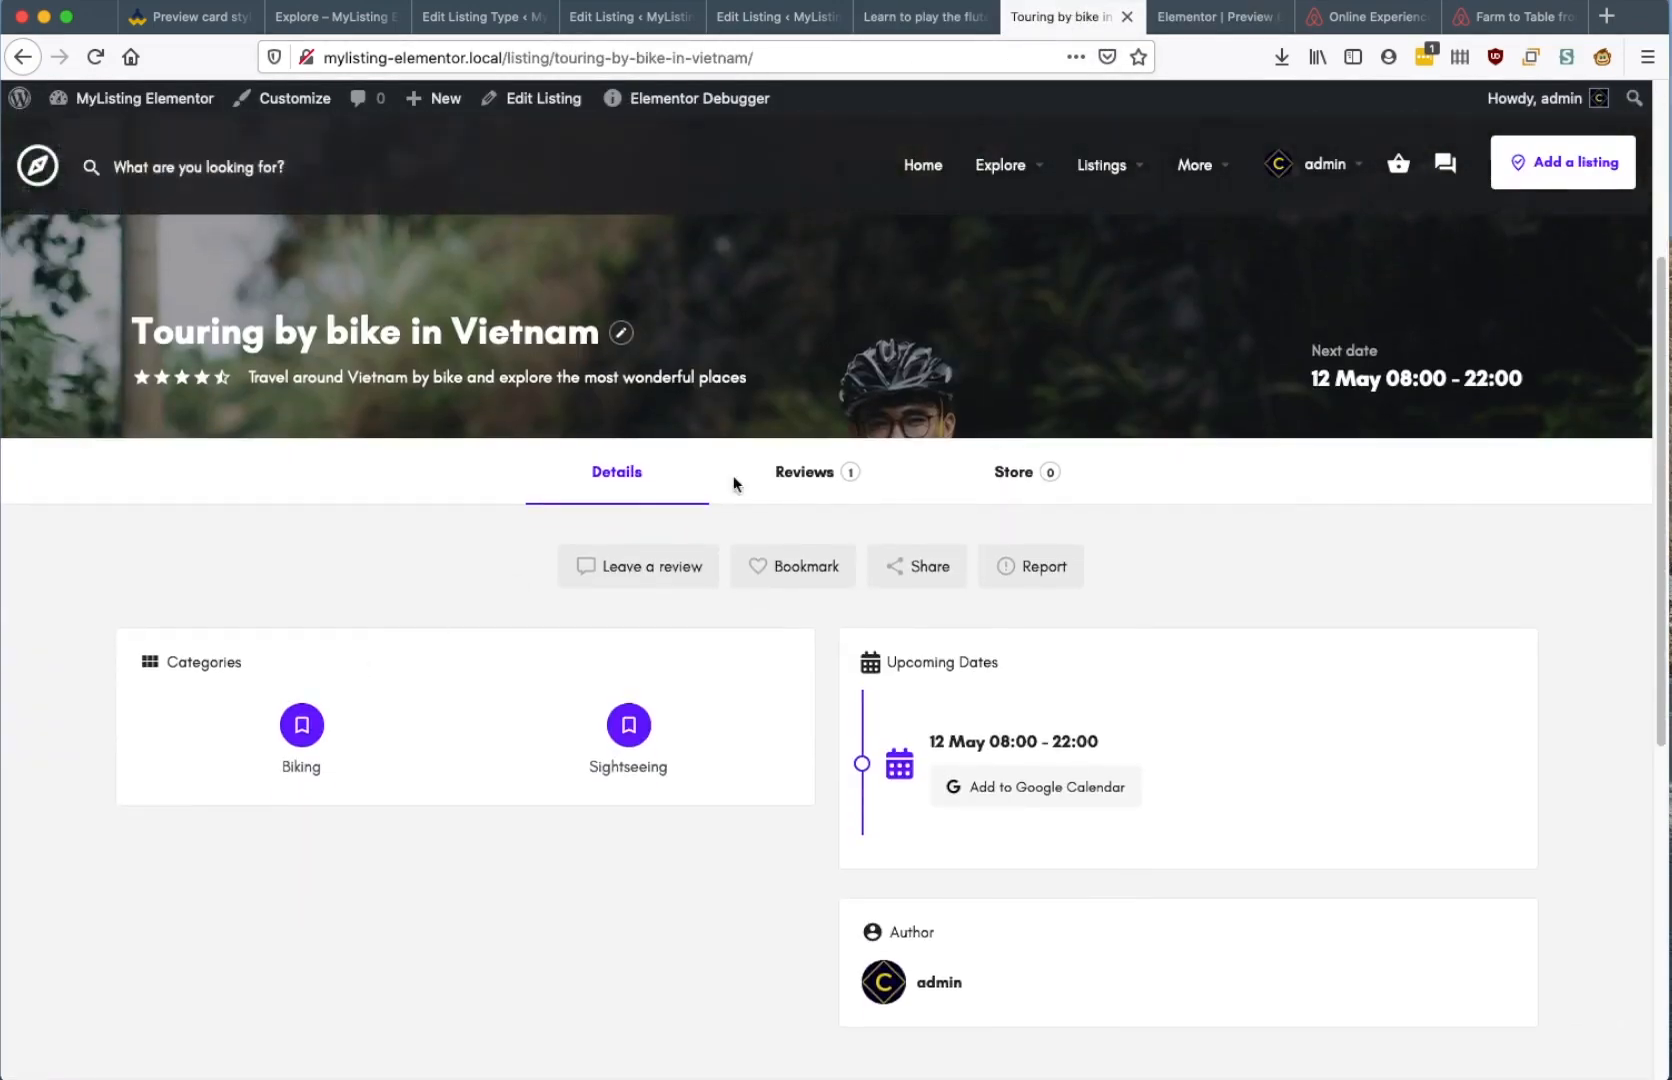
{"action": "left_click", "coordinate": [1212, 17]}
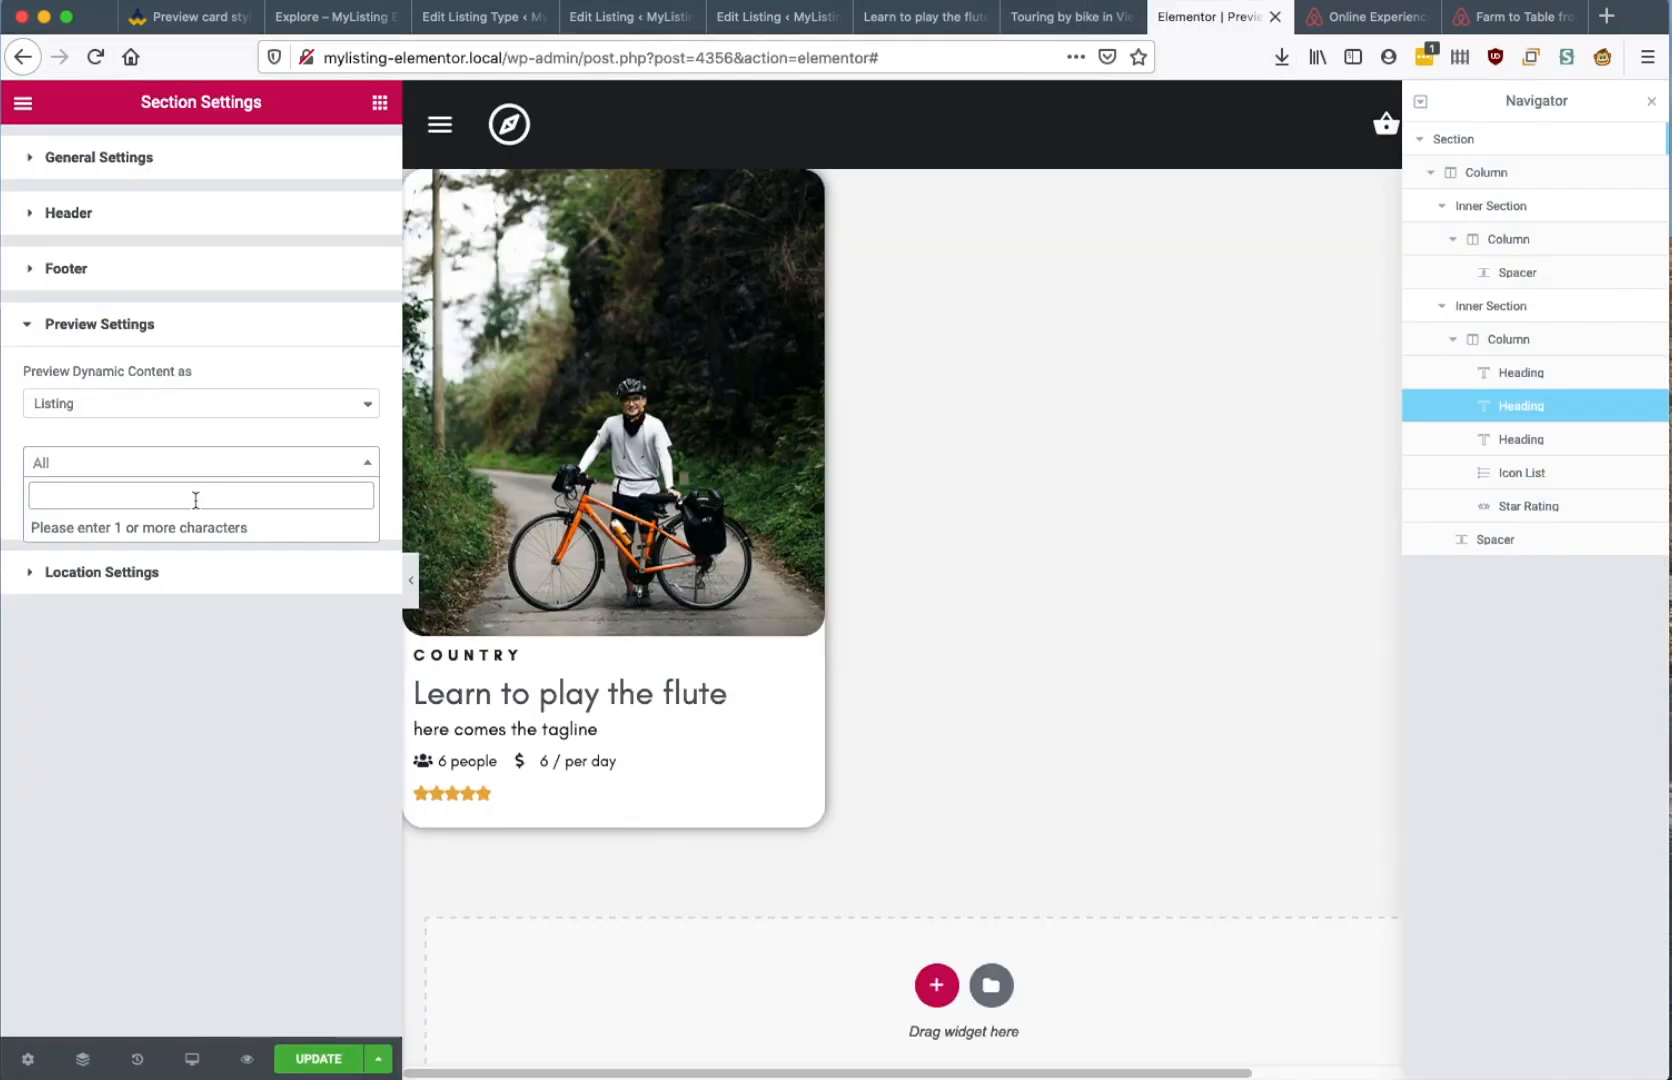
{"action": "type", "text": "jeep"}
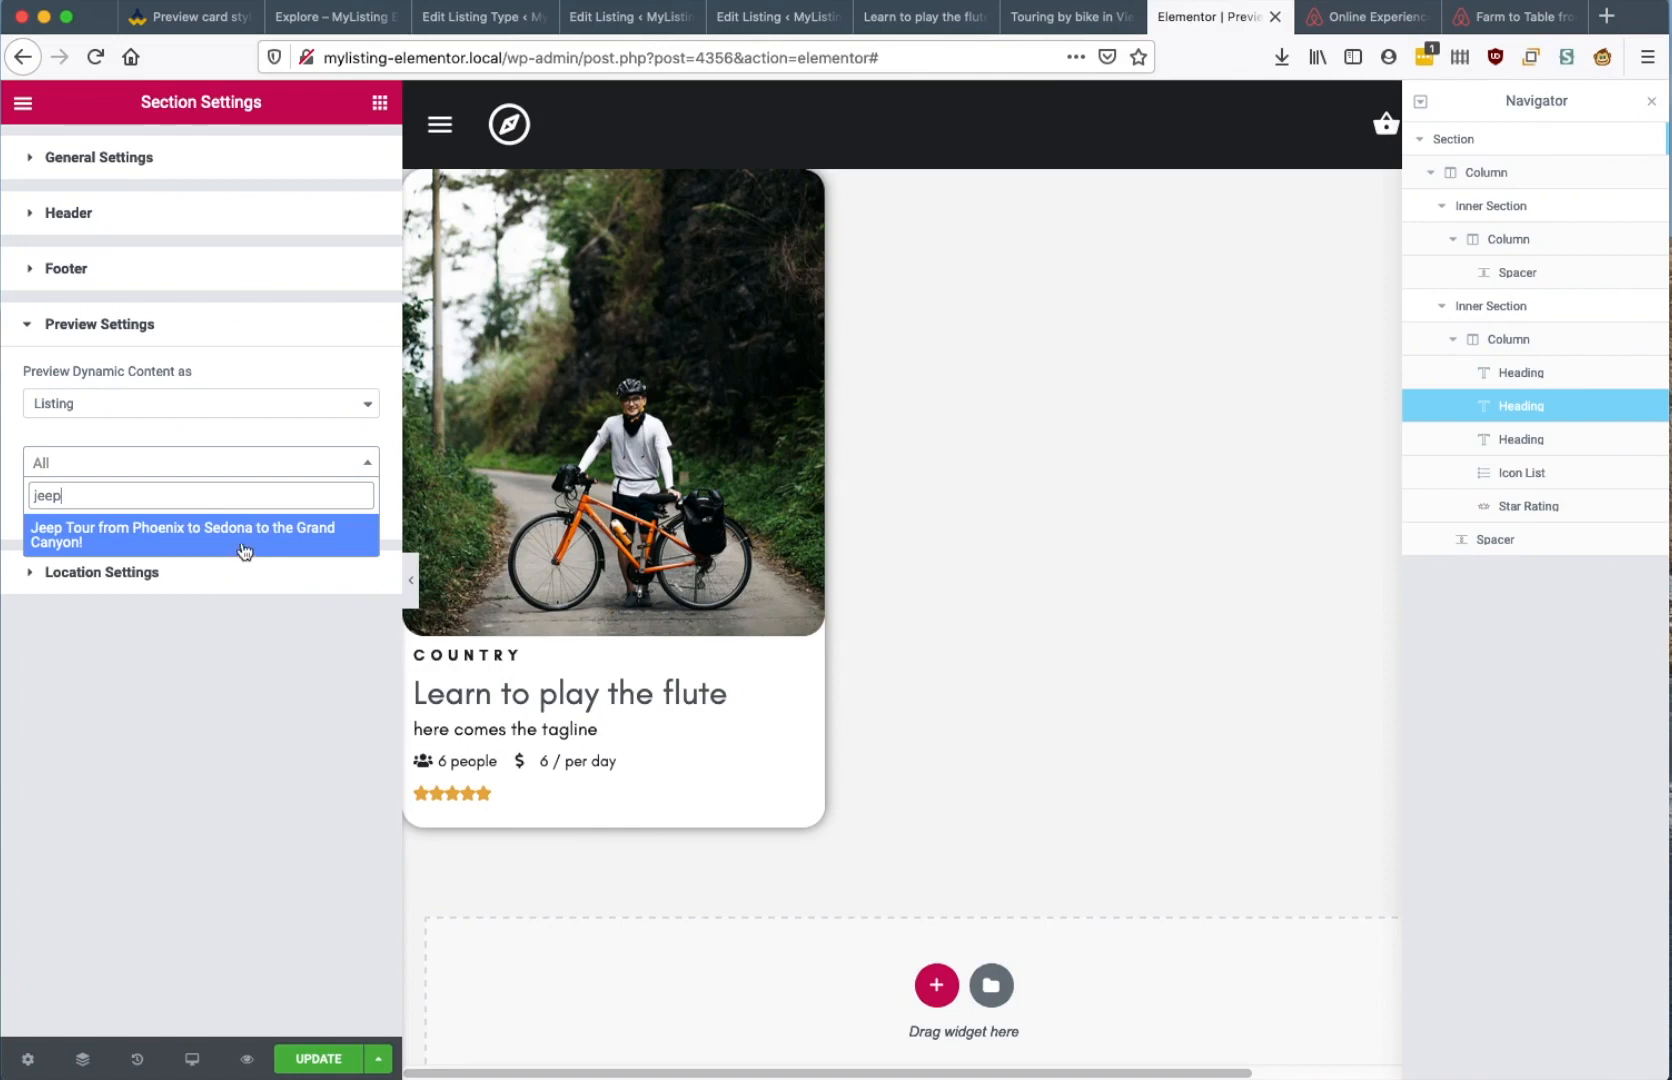
{"action": "left_click", "coordinate": [240, 543]}
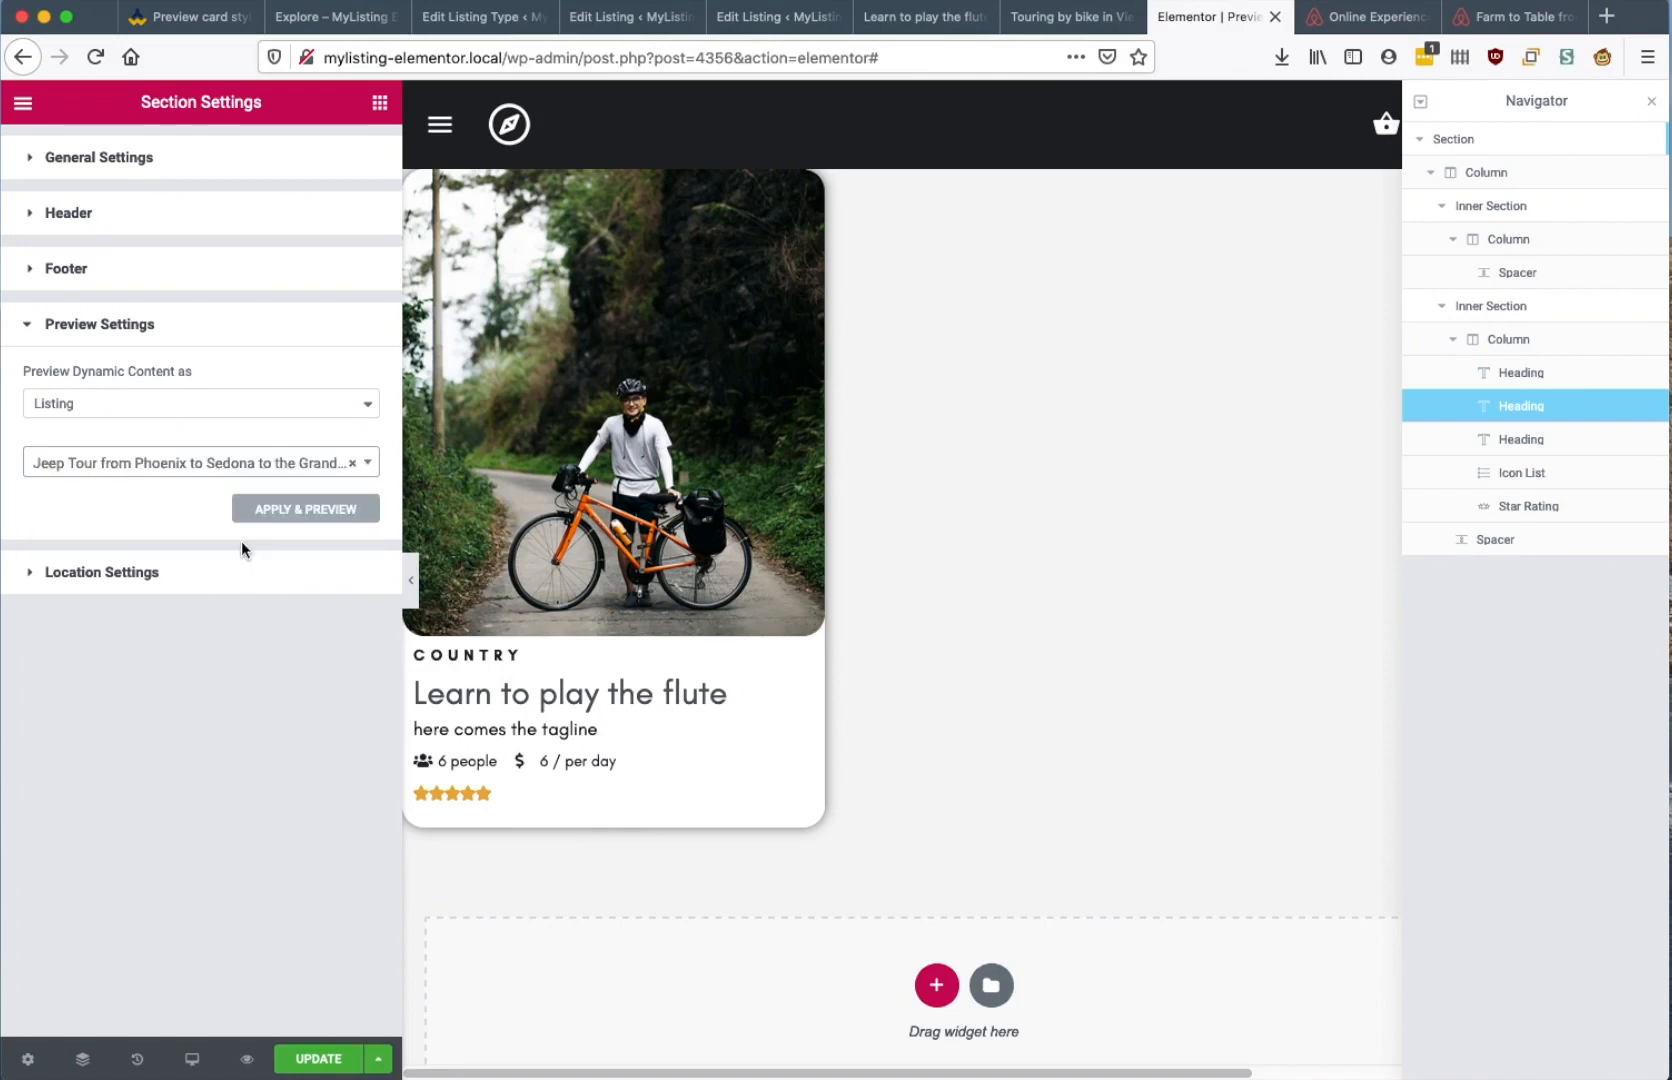
Apply the chosen jeep tour listing as the dynamic preview content and update the template
{"action": "left_click", "coordinate": [334, 511]}
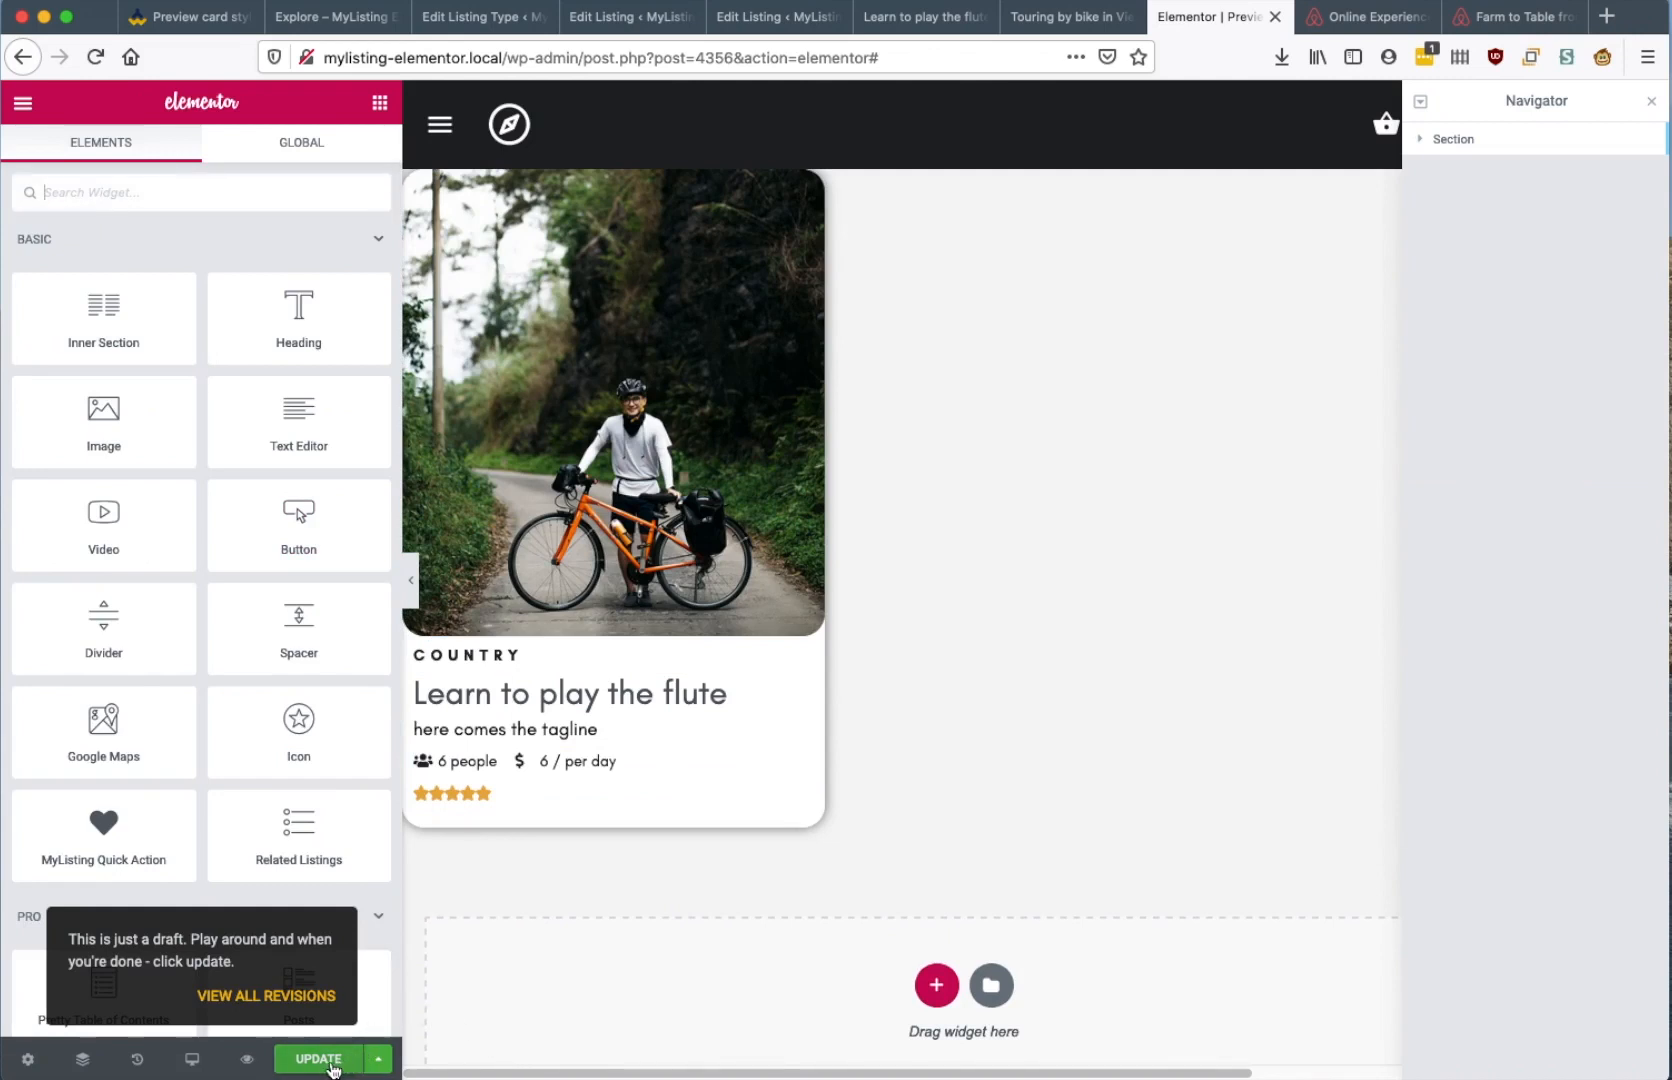
{"action": "left_click", "coordinate": [318, 1059]}
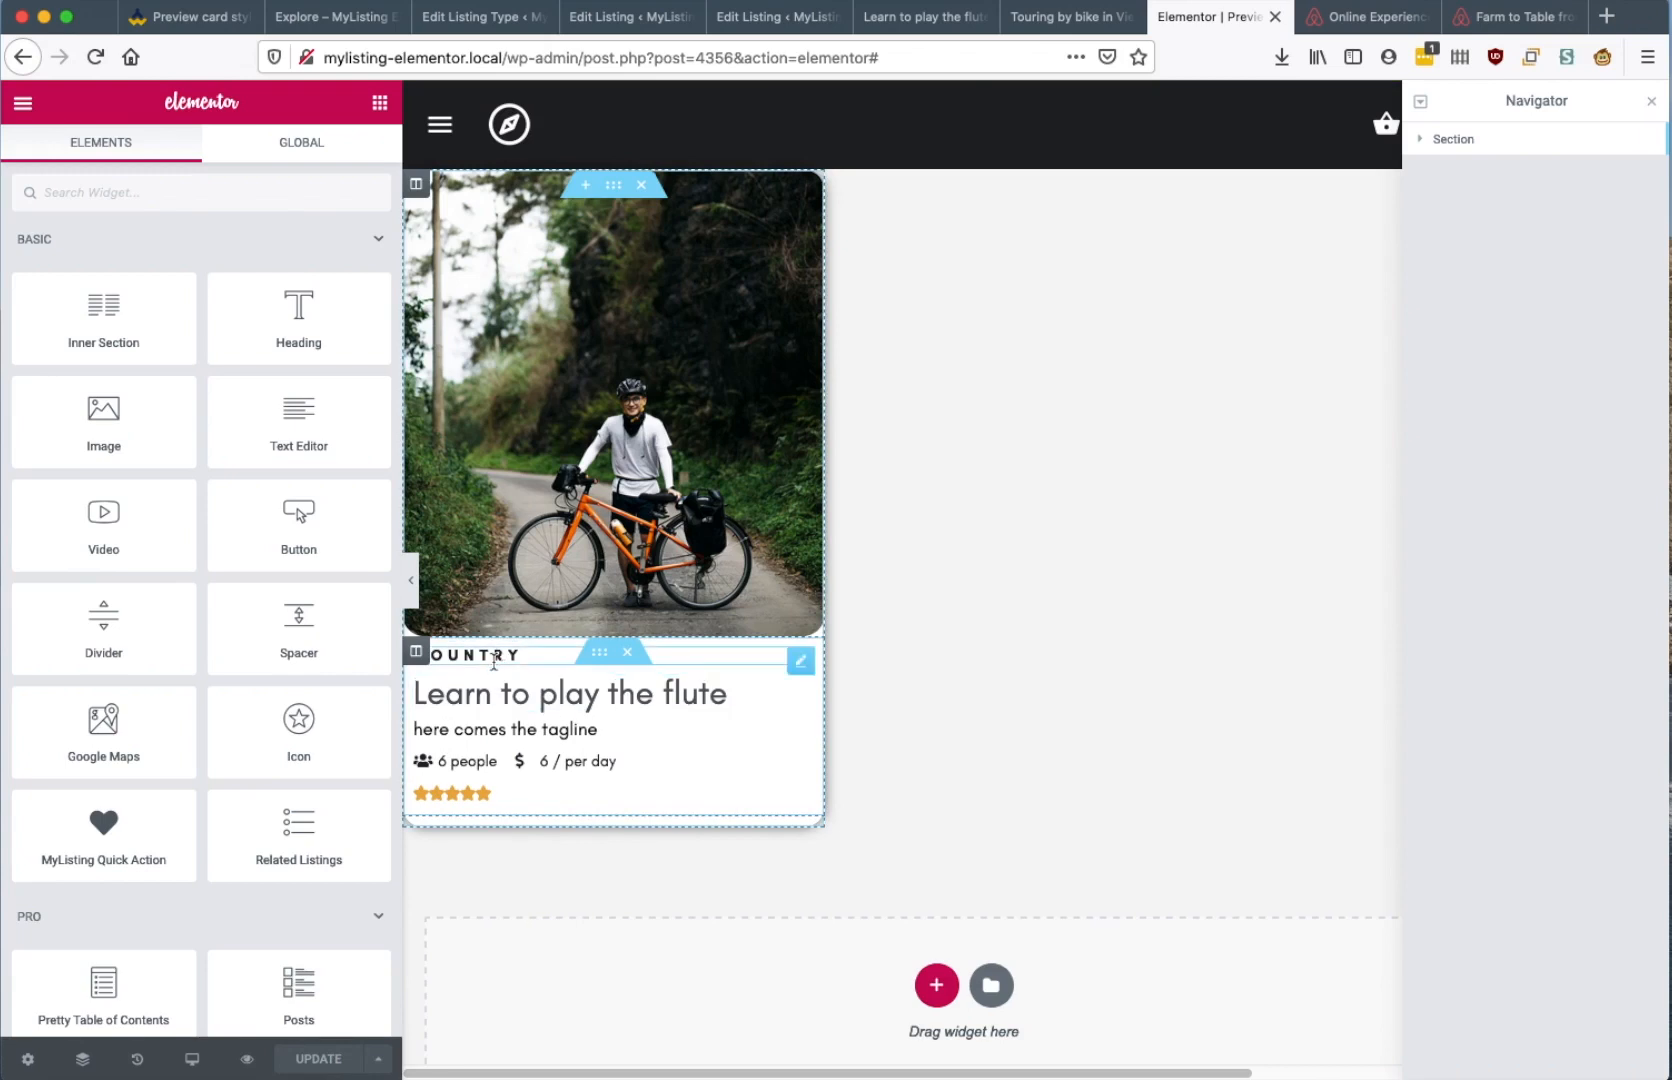
Replace the country heading's text with the Post Terms dynamic tag
{"action": "left_click", "coordinate": [503, 657]}
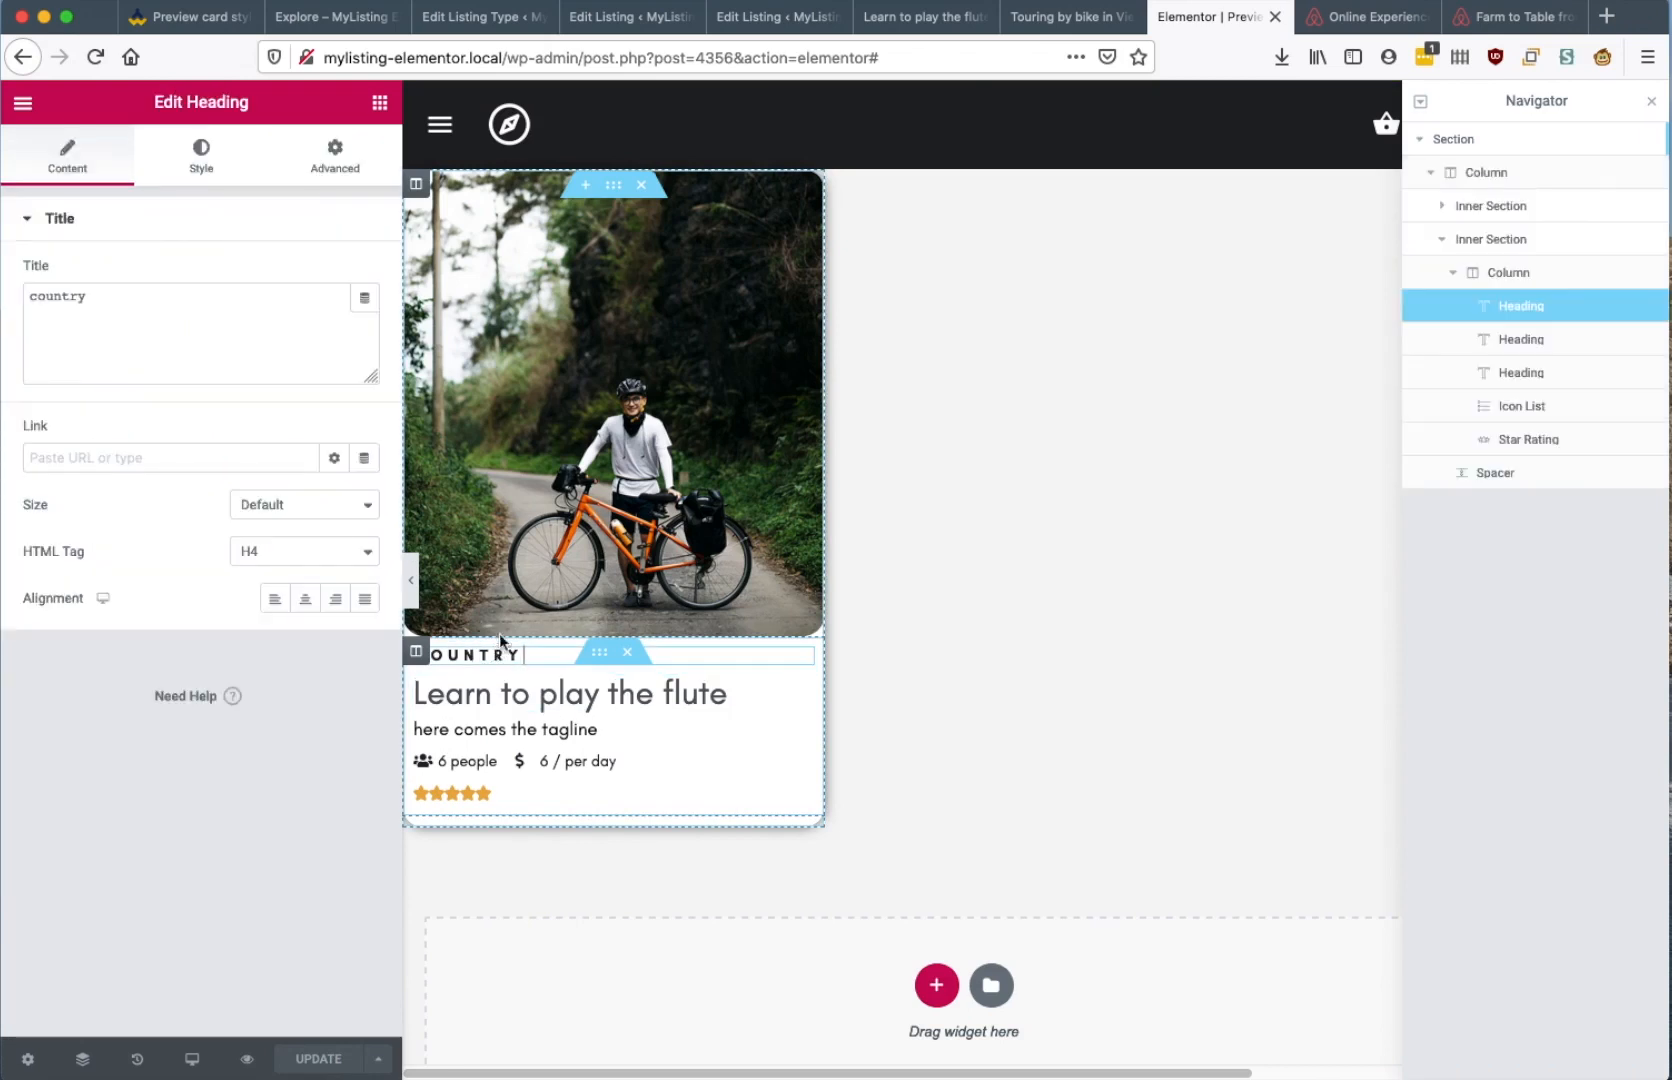
{"action": "left_click", "coordinate": [364, 311]}
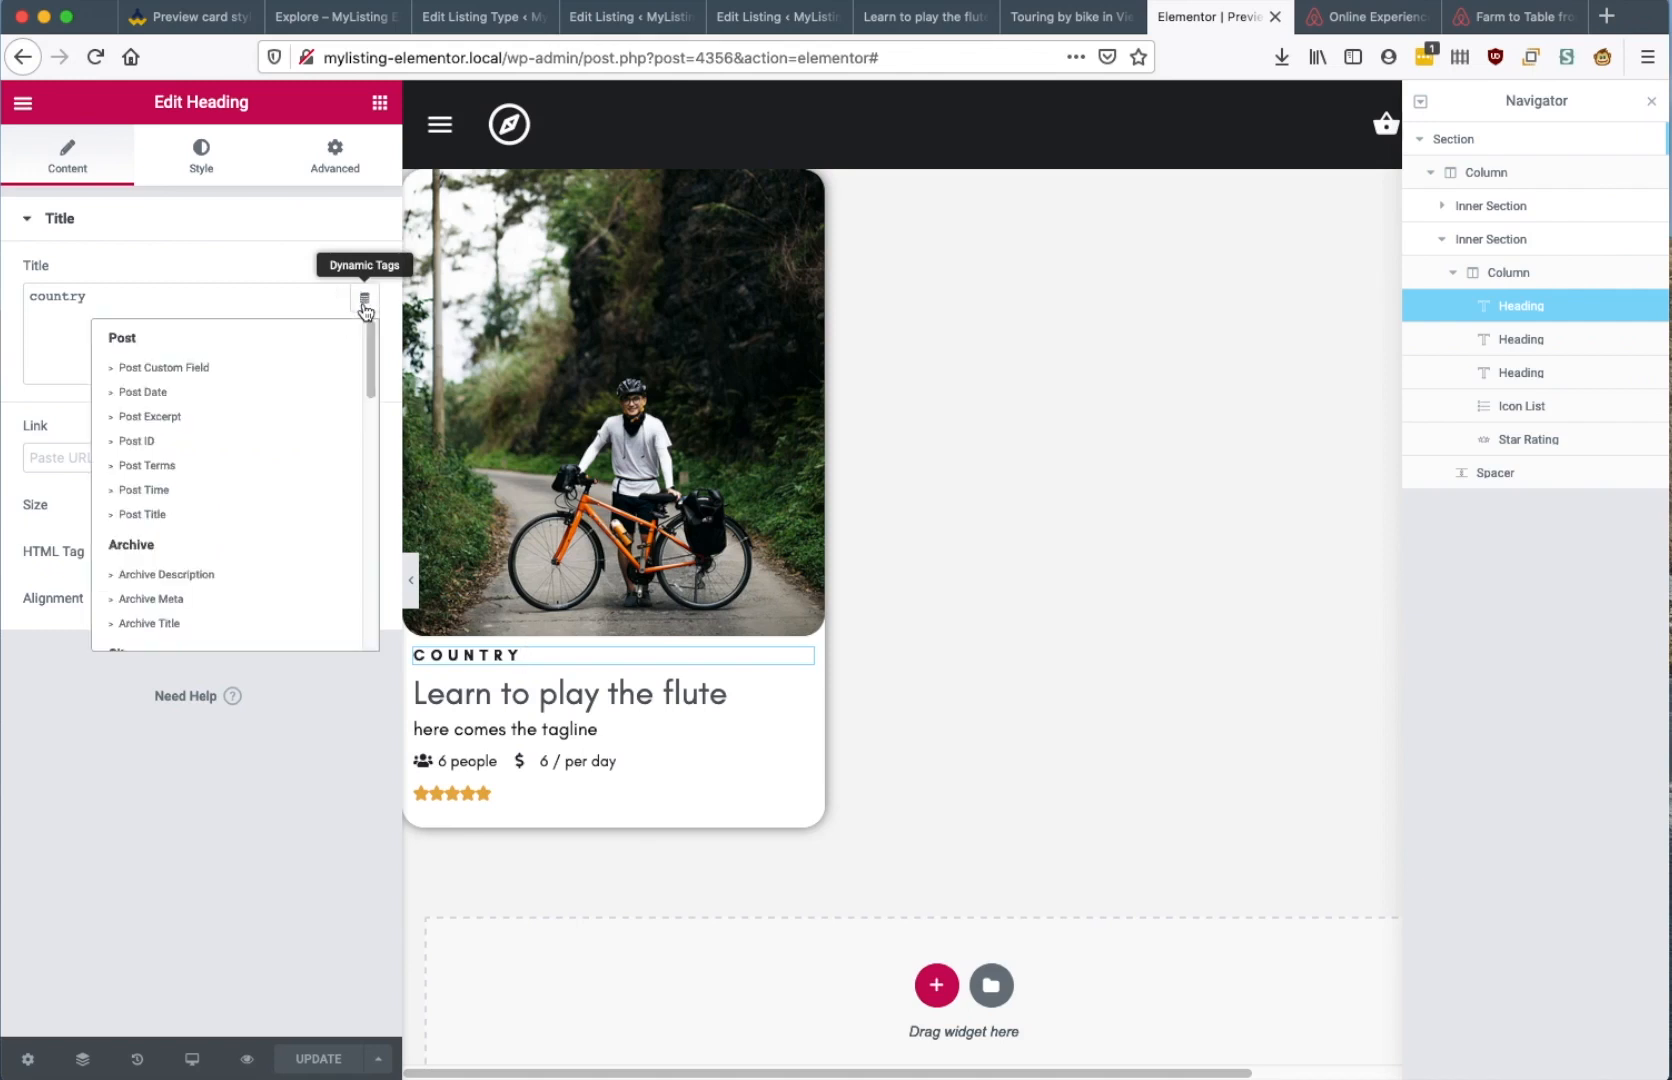
{"action": "scroll", "coordinate": [335, 388], "scroll_direction": "down", "scroll_amount": 5}
{"action": "scroll", "coordinate": [330, 395], "scroll_direction": "down", "scroll_amount": 8}
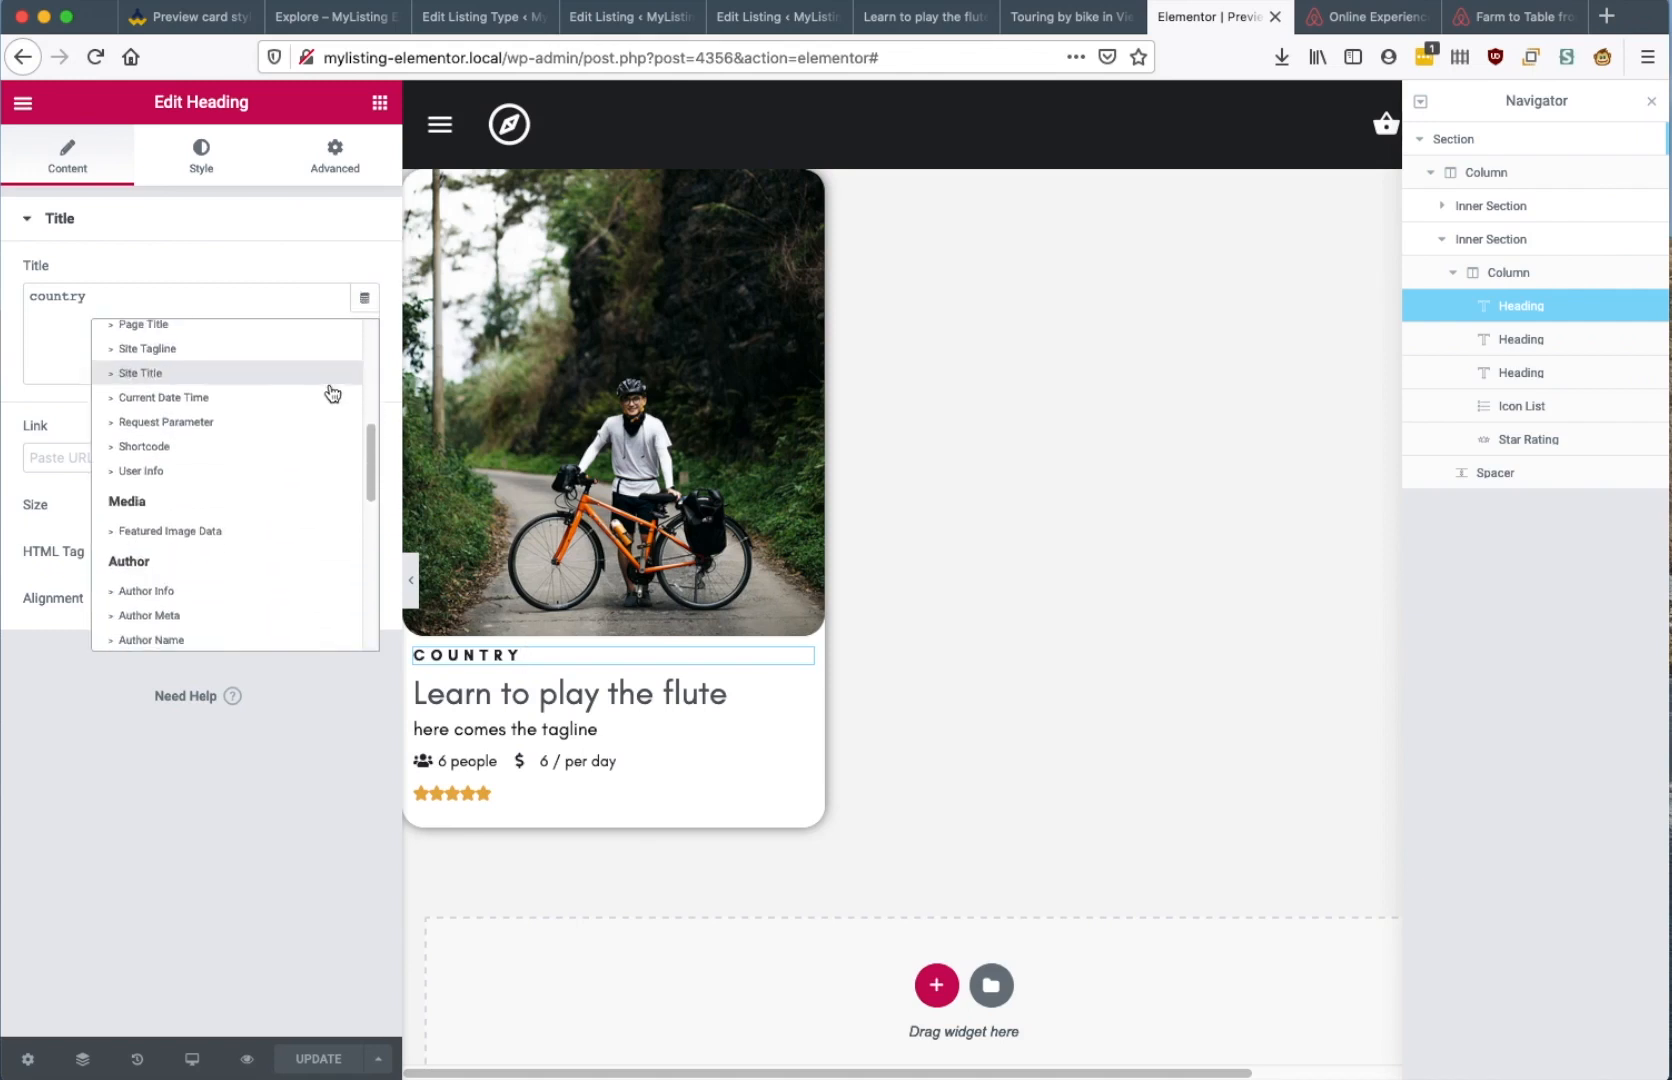
{"action": "scroll", "coordinate": [290, 425], "scroll_direction": "down", "scroll_amount": 1}
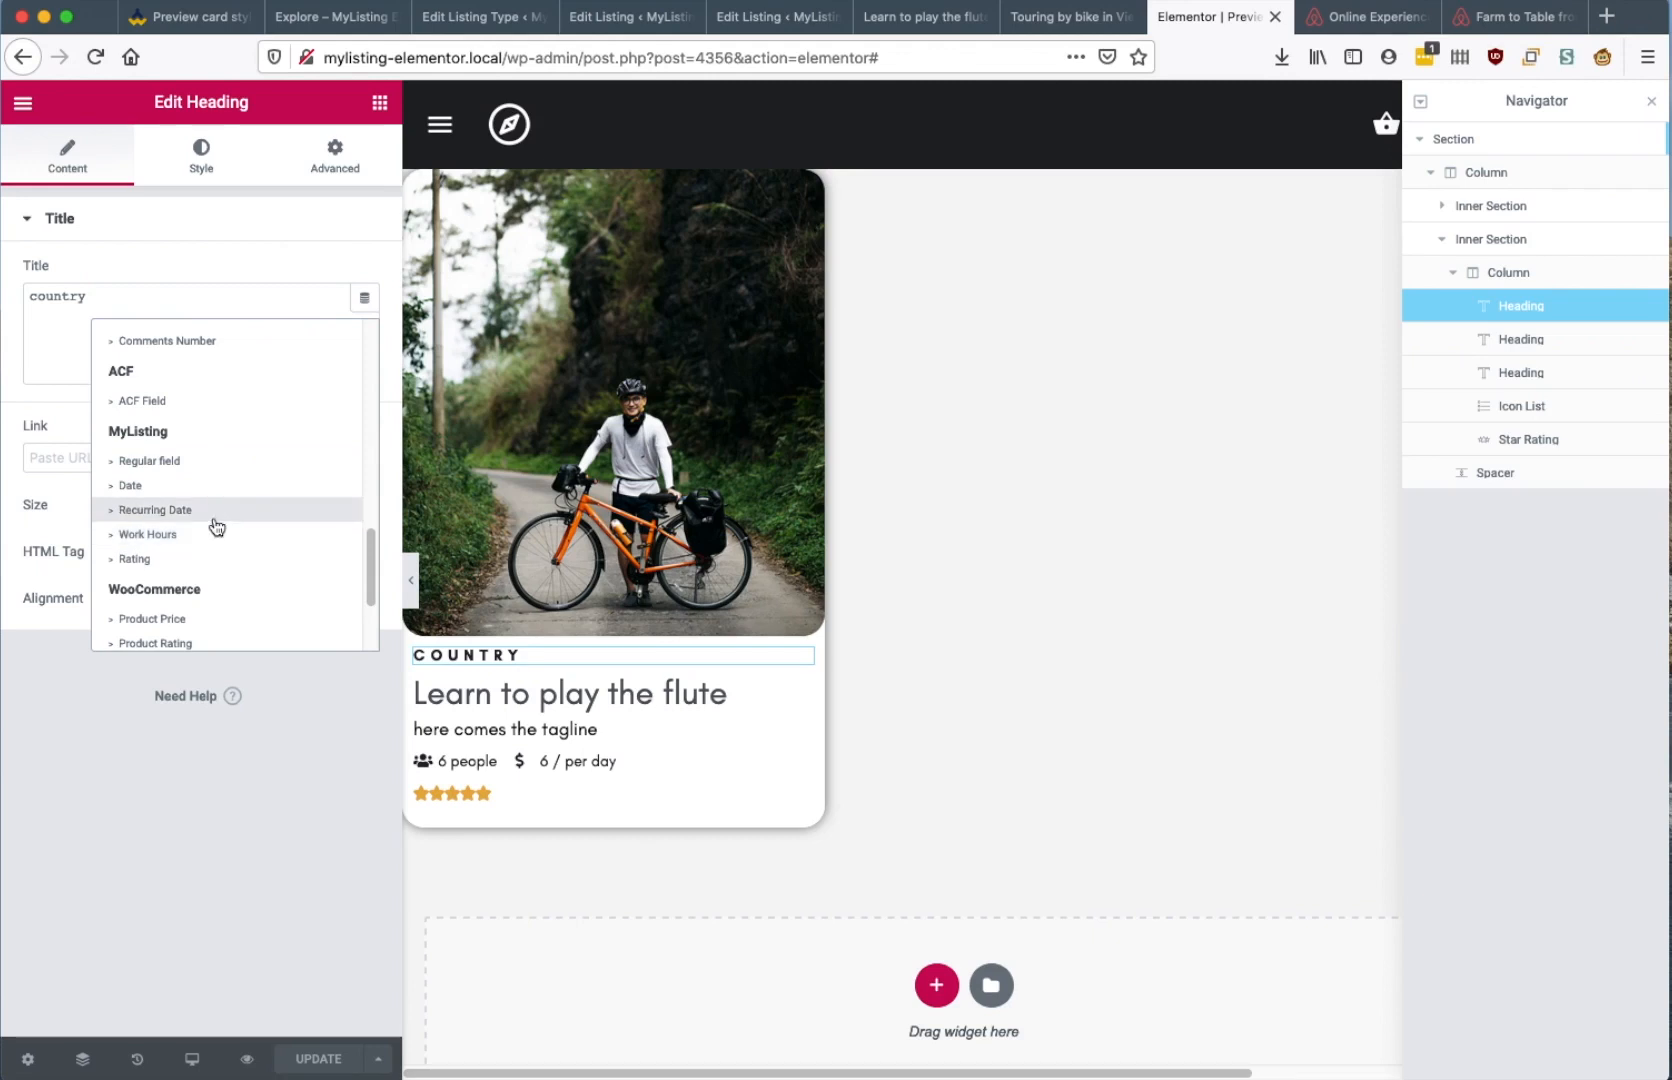
{"action": "scroll", "coordinate": [222, 490], "scroll_direction": "up", "scroll_amount": 1}
{"action": "scroll", "coordinate": [221, 490], "scroll_direction": "up", "scroll_amount": 10}
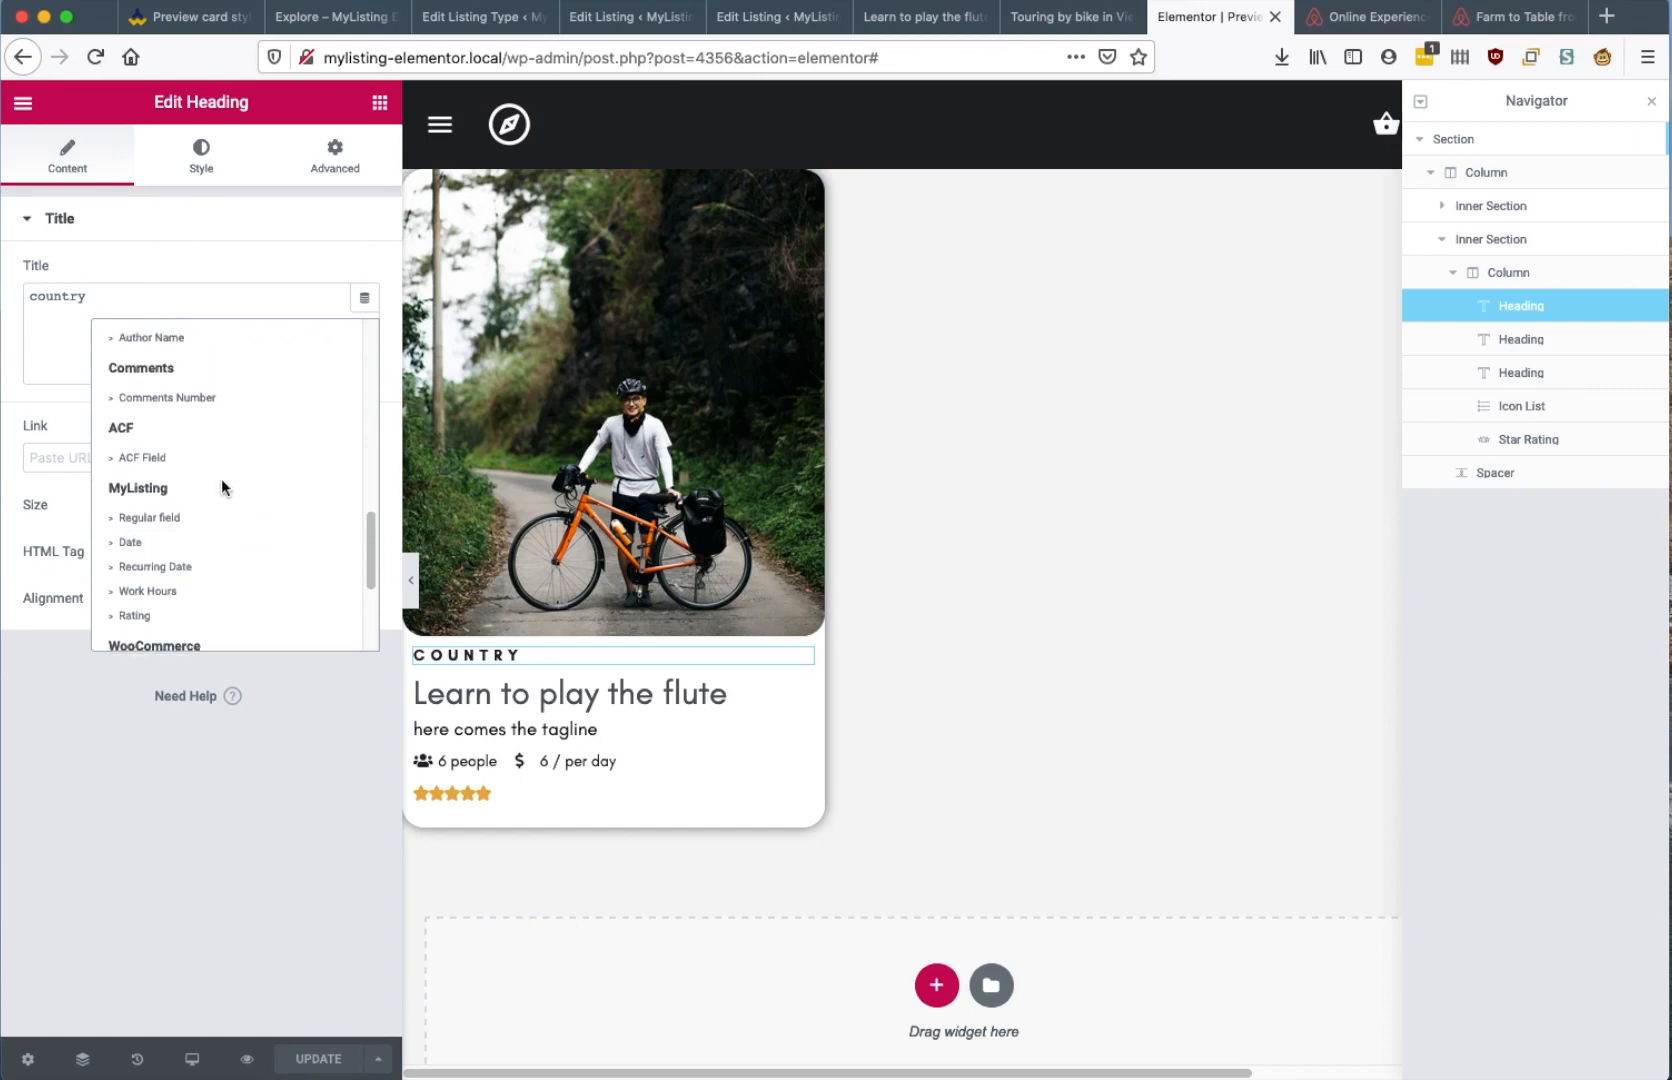
{"action": "scroll", "coordinate": [221, 478], "scroll_direction": "up", "scroll_amount": 4}
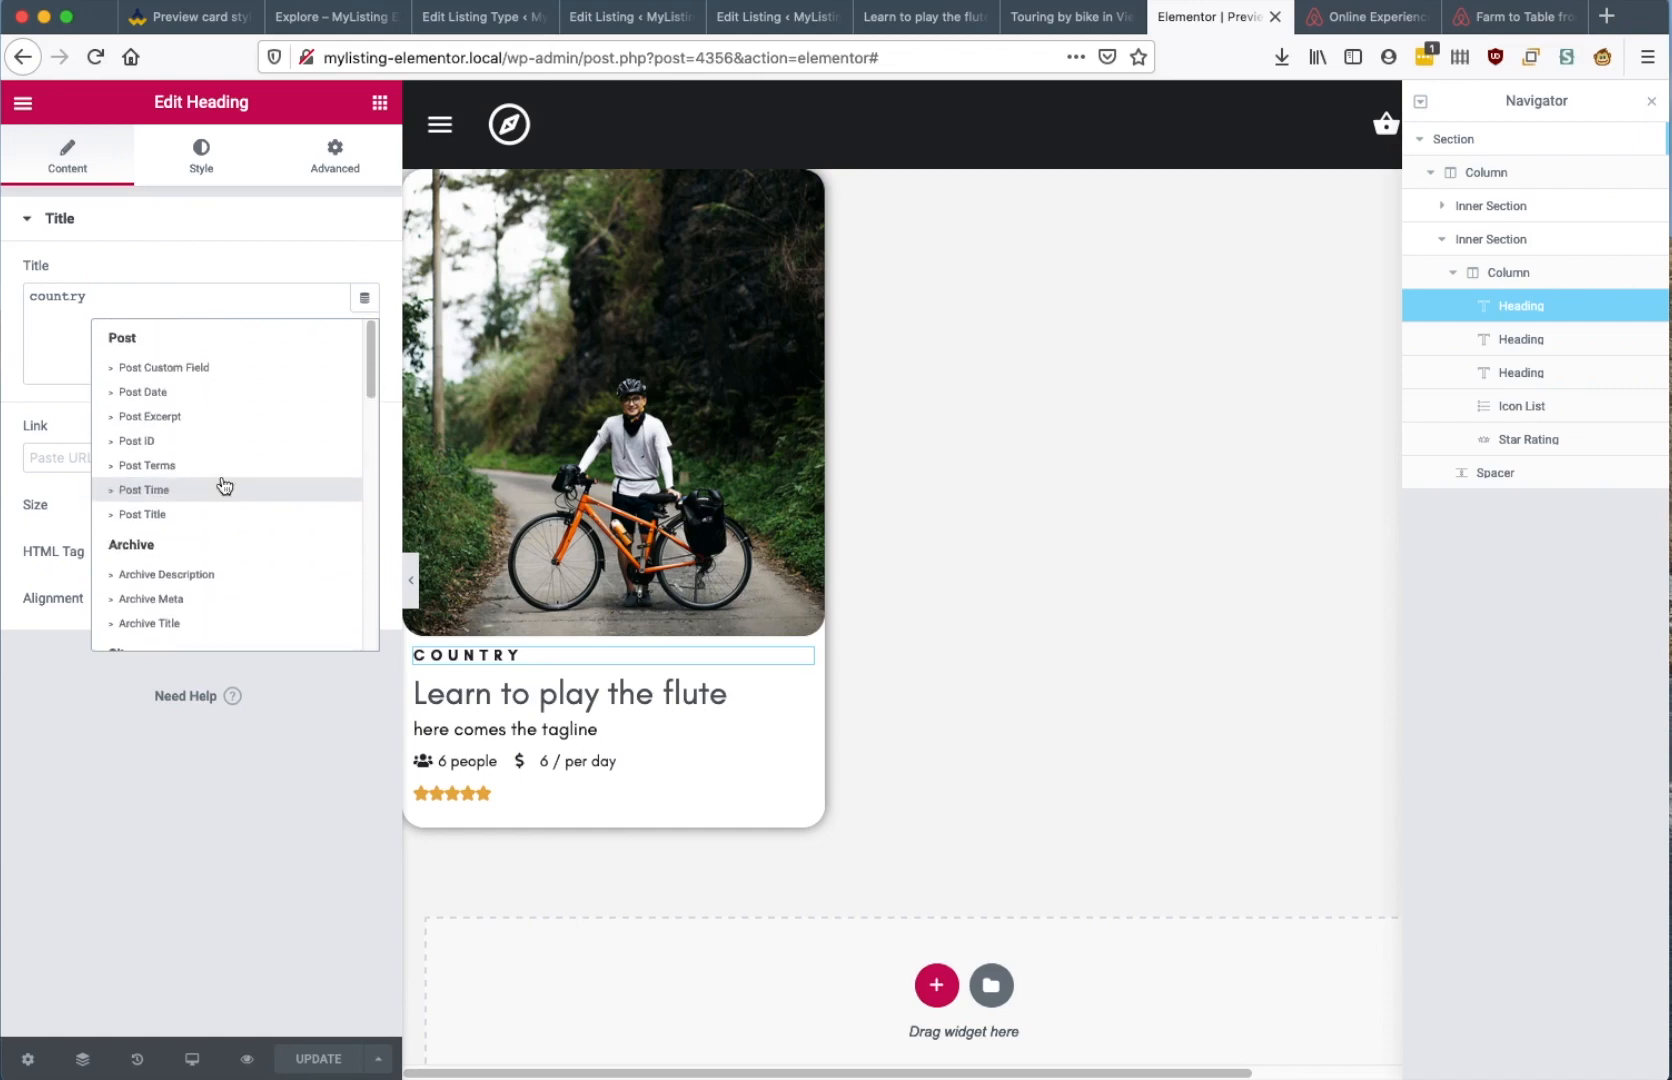
{"action": "left_click", "coordinate": [158, 466]}
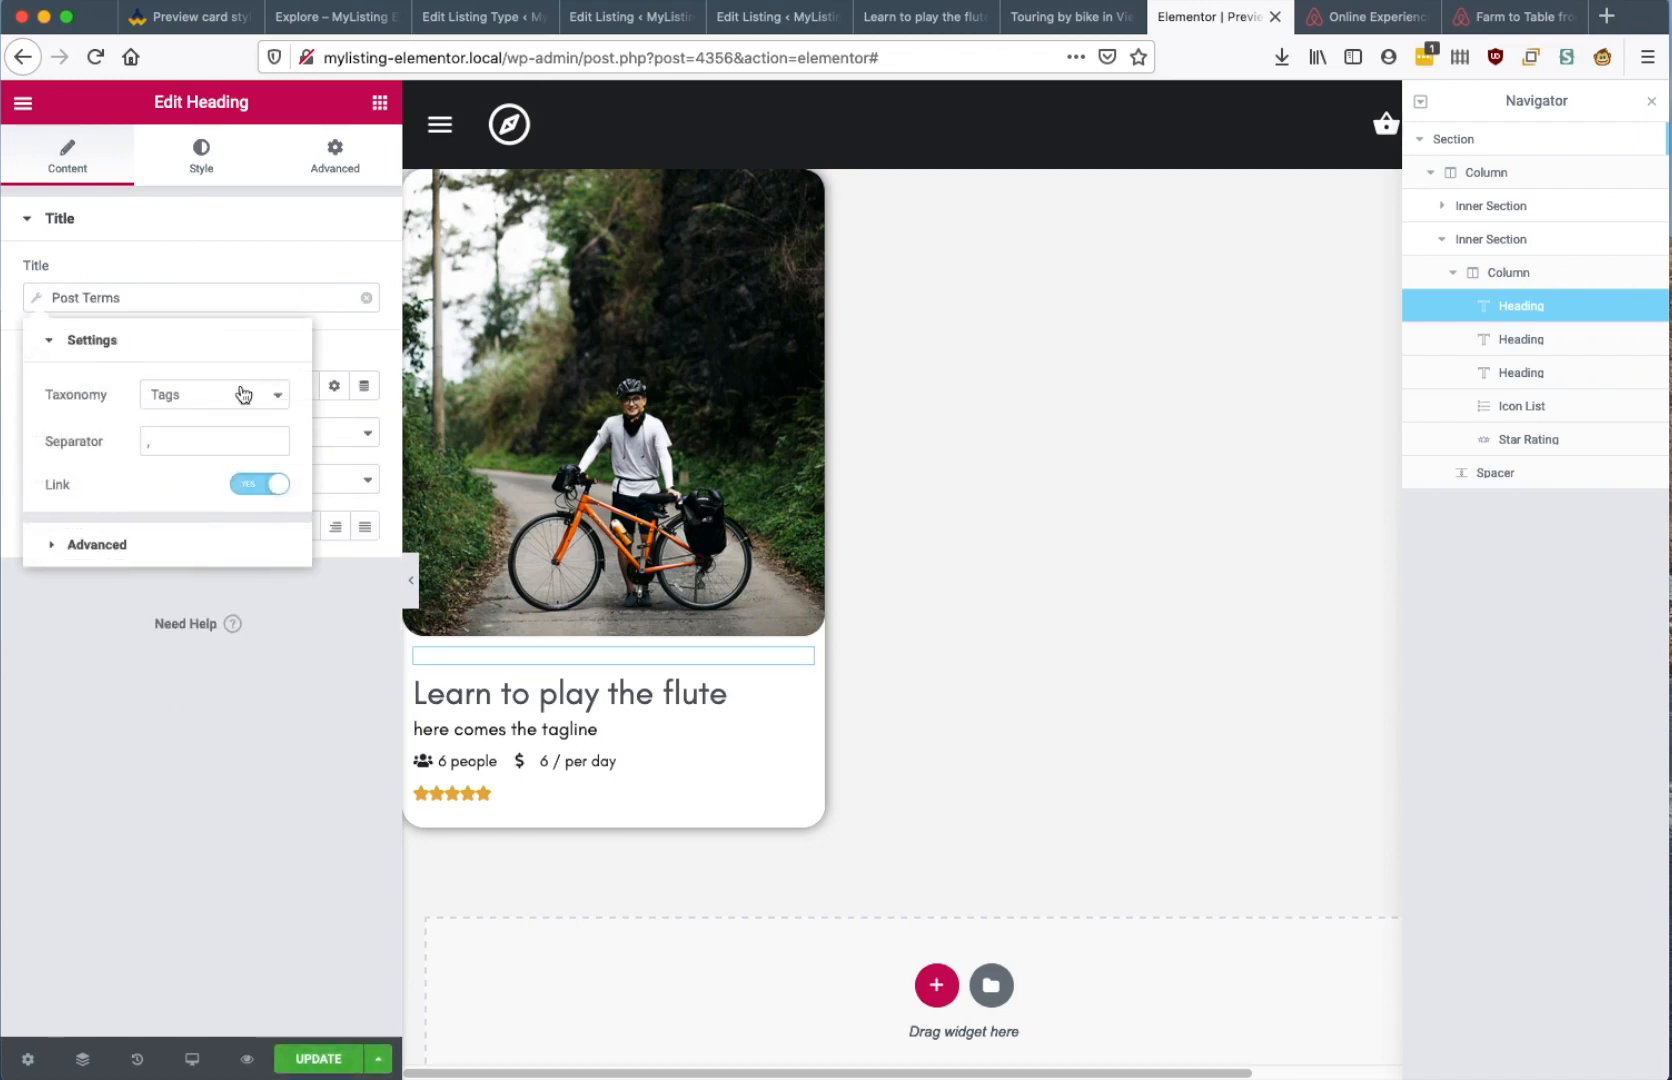
Set the country heading's Post Terms taxonomy to Regions, with a comma as the separator
{"action": "left_click", "coordinate": [241, 392]}
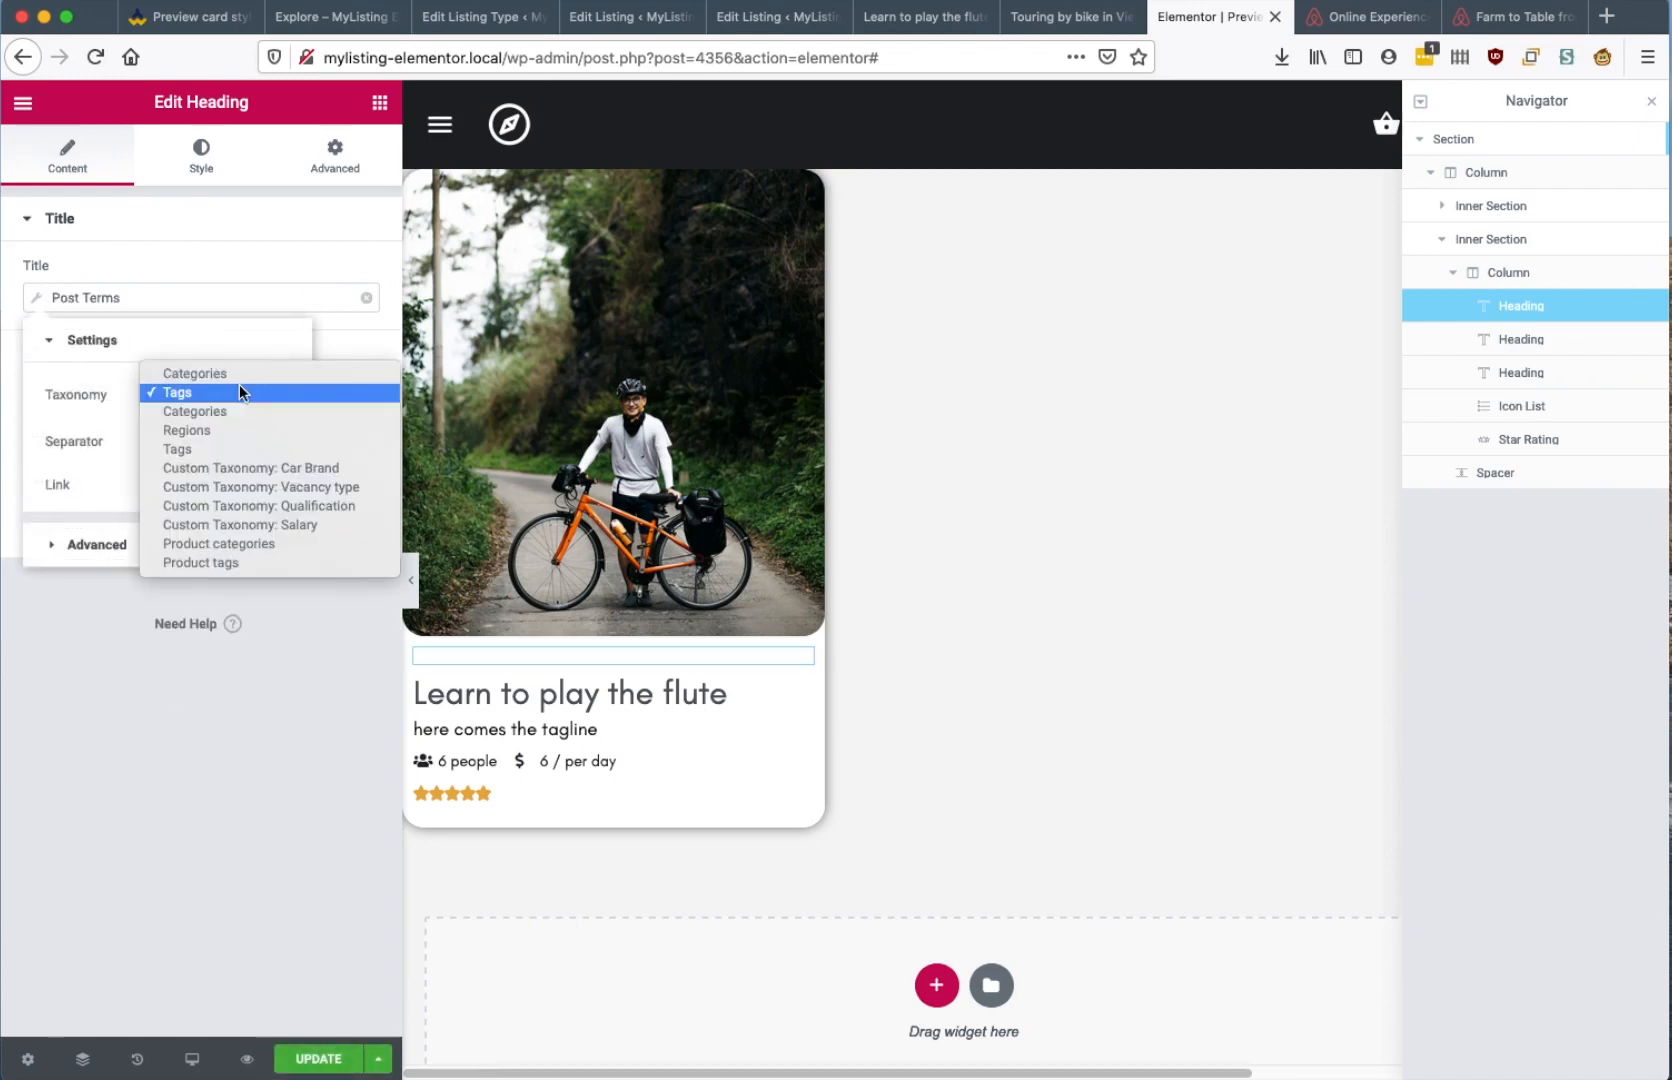
{"action": "left_click", "coordinate": [89, 396]}
{"action": "left_click", "coordinate": [180, 394]}
{"action": "left_click", "coordinate": [182, 392]}
{"action": "left_click", "coordinate": [194, 406]}
{"action": "left_click", "coordinate": [197, 430]}
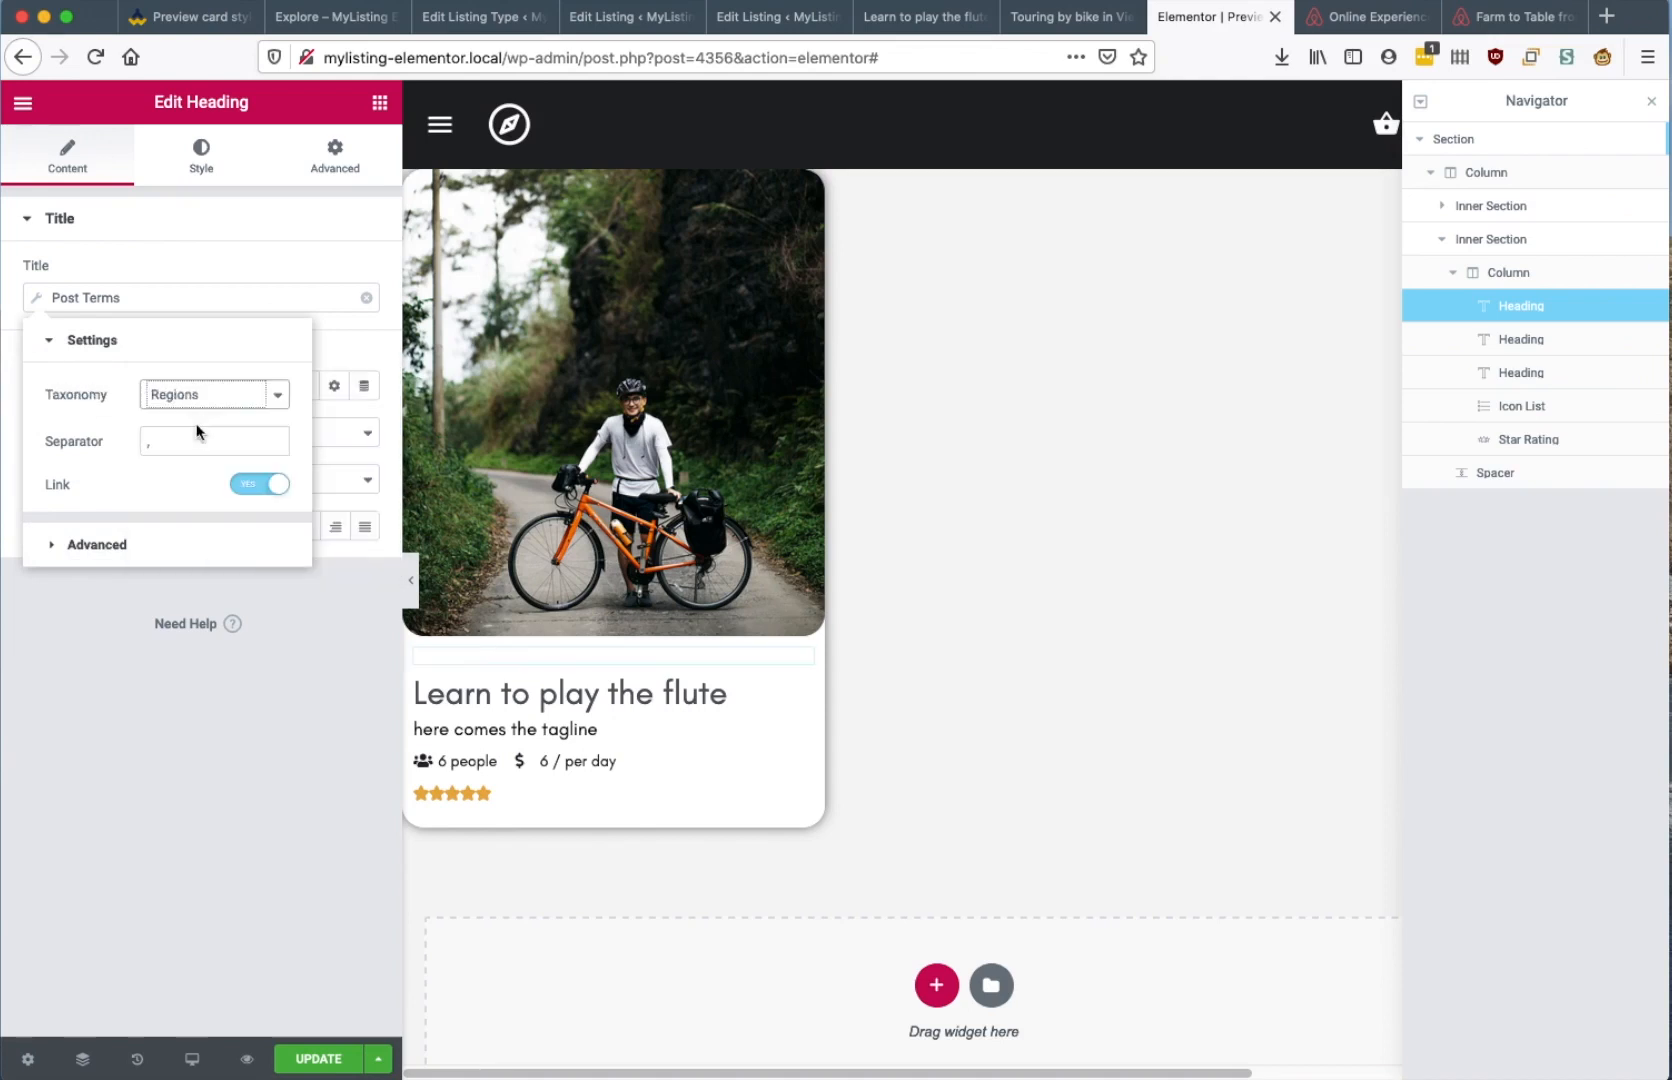
{"action": "left_click", "coordinate": [166, 441]}
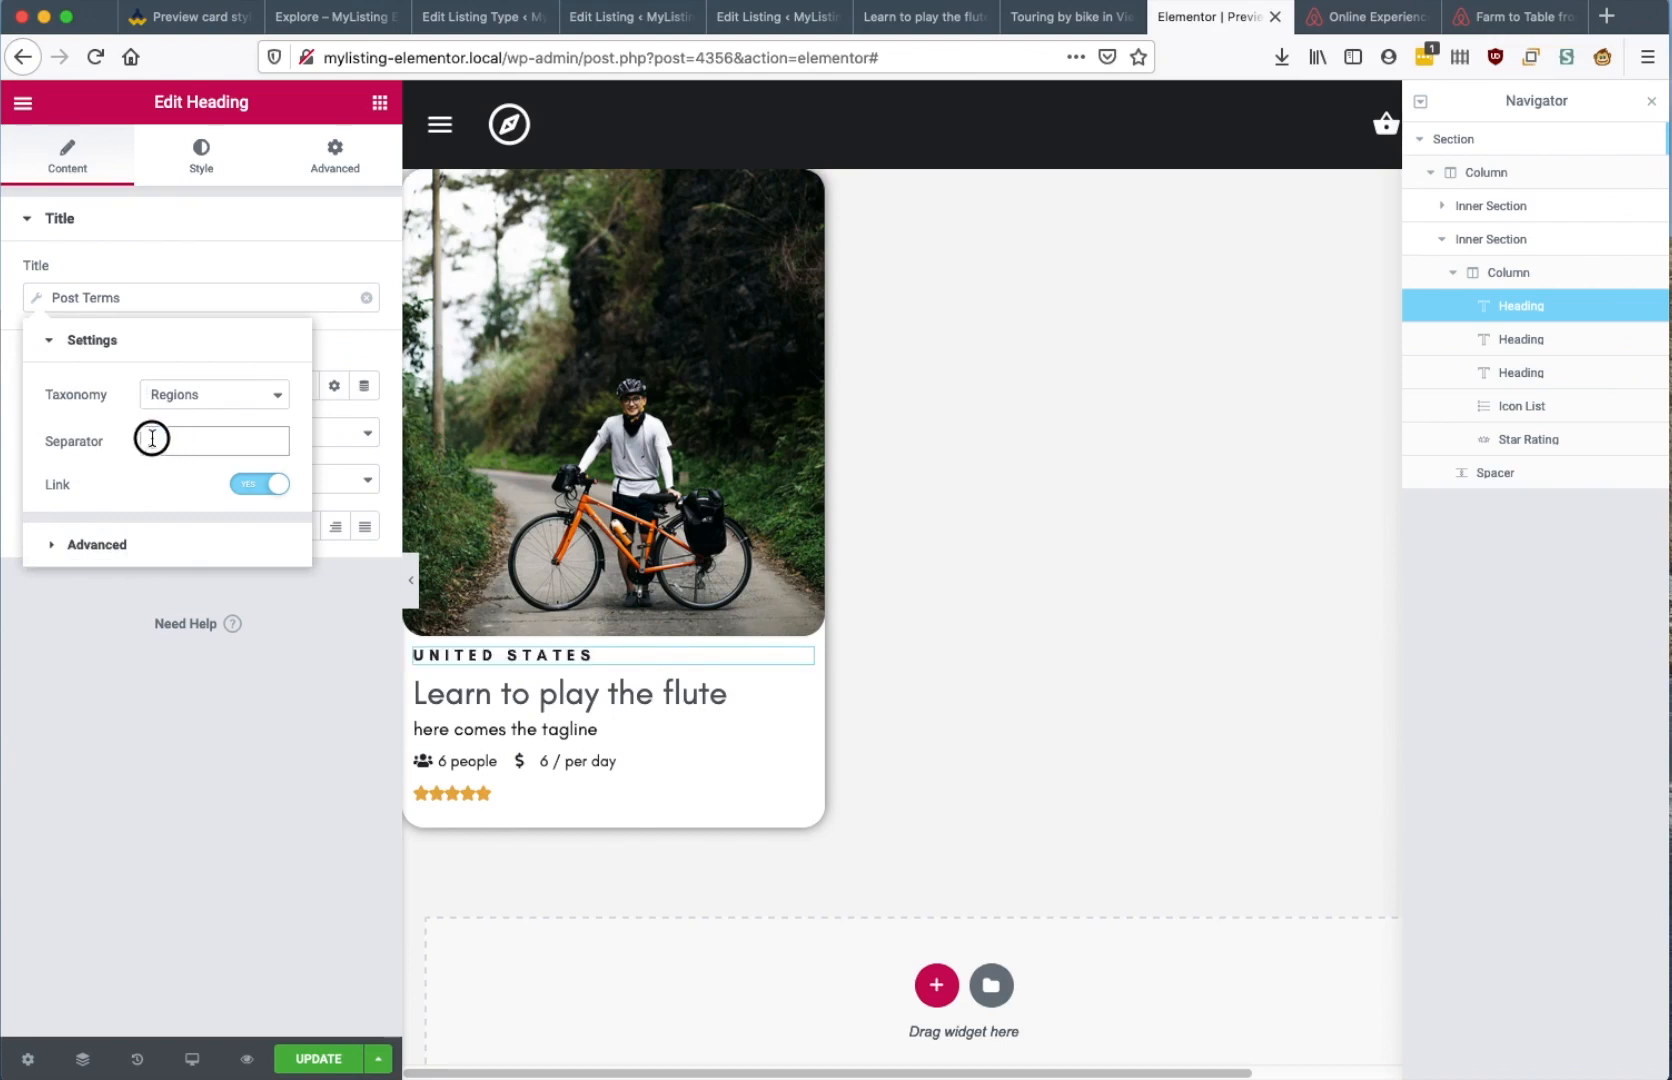
{"action": "type", "text": ","}
{"action": "left_click", "coordinate": [311, 738]}
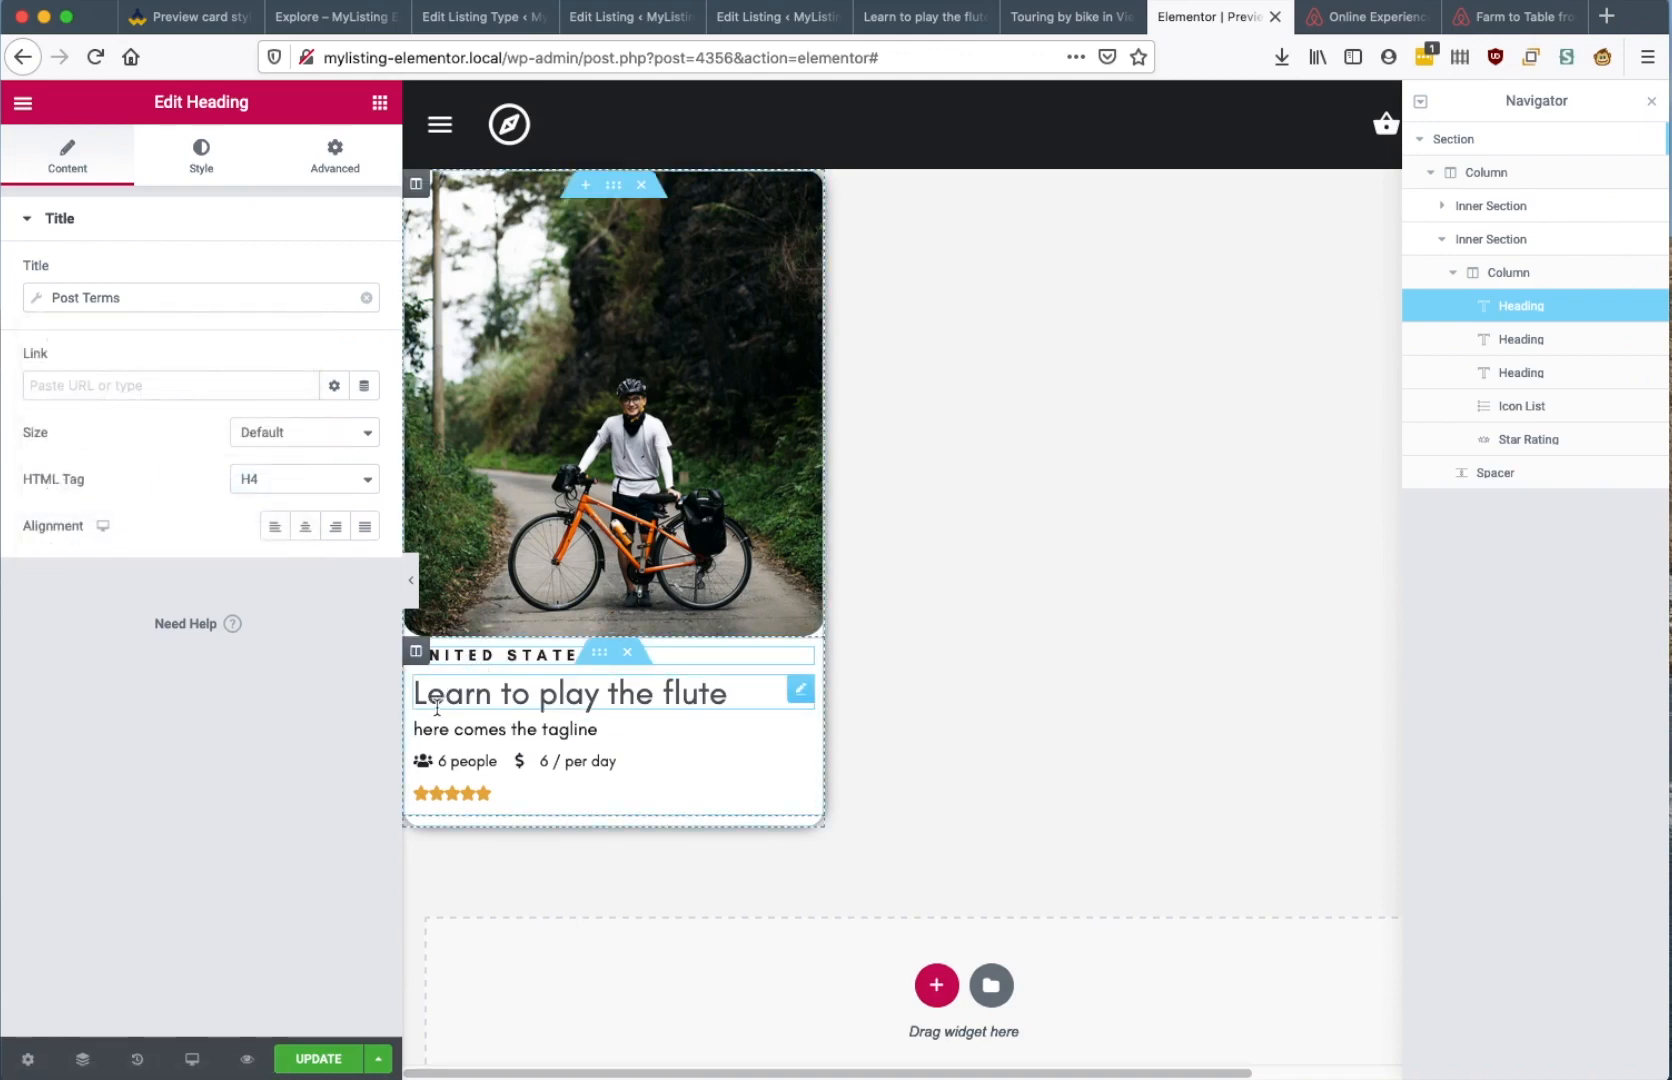
Replace the "Learn to play the flute" heading text with the Post Title dynamic tag
{"action": "left_click", "coordinate": [444, 697]}
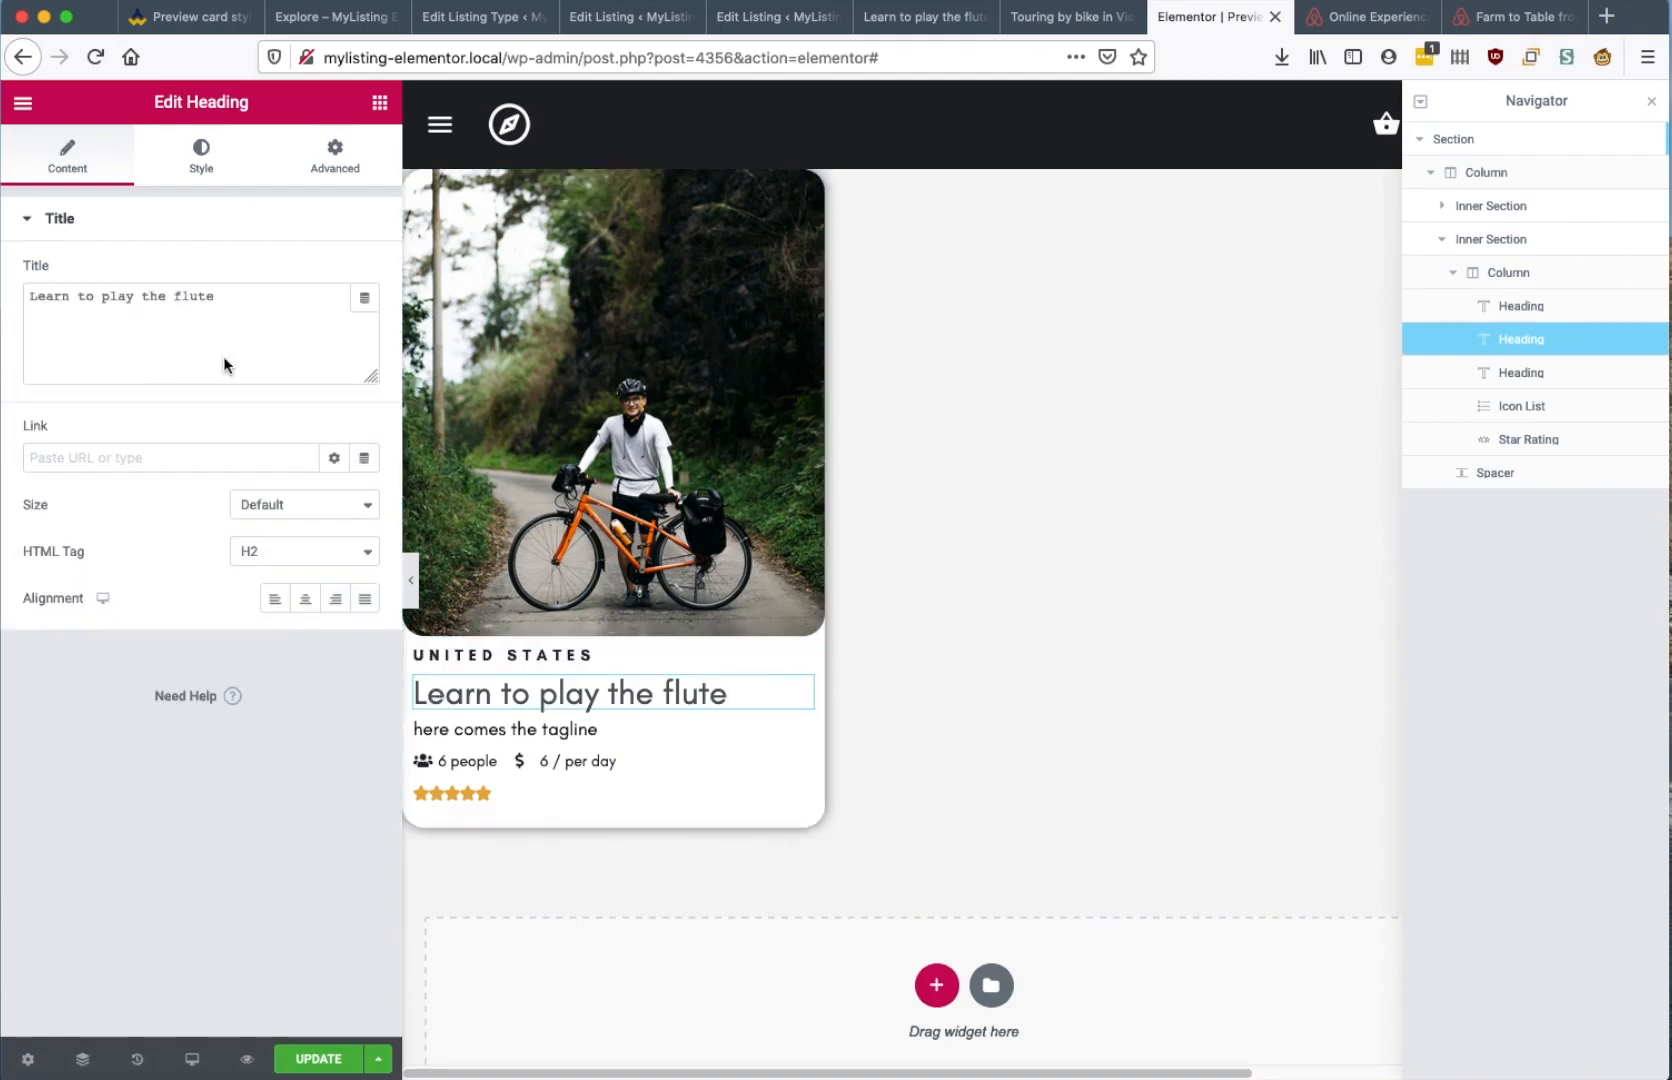
{"action": "left_click", "coordinate": [363, 302]}
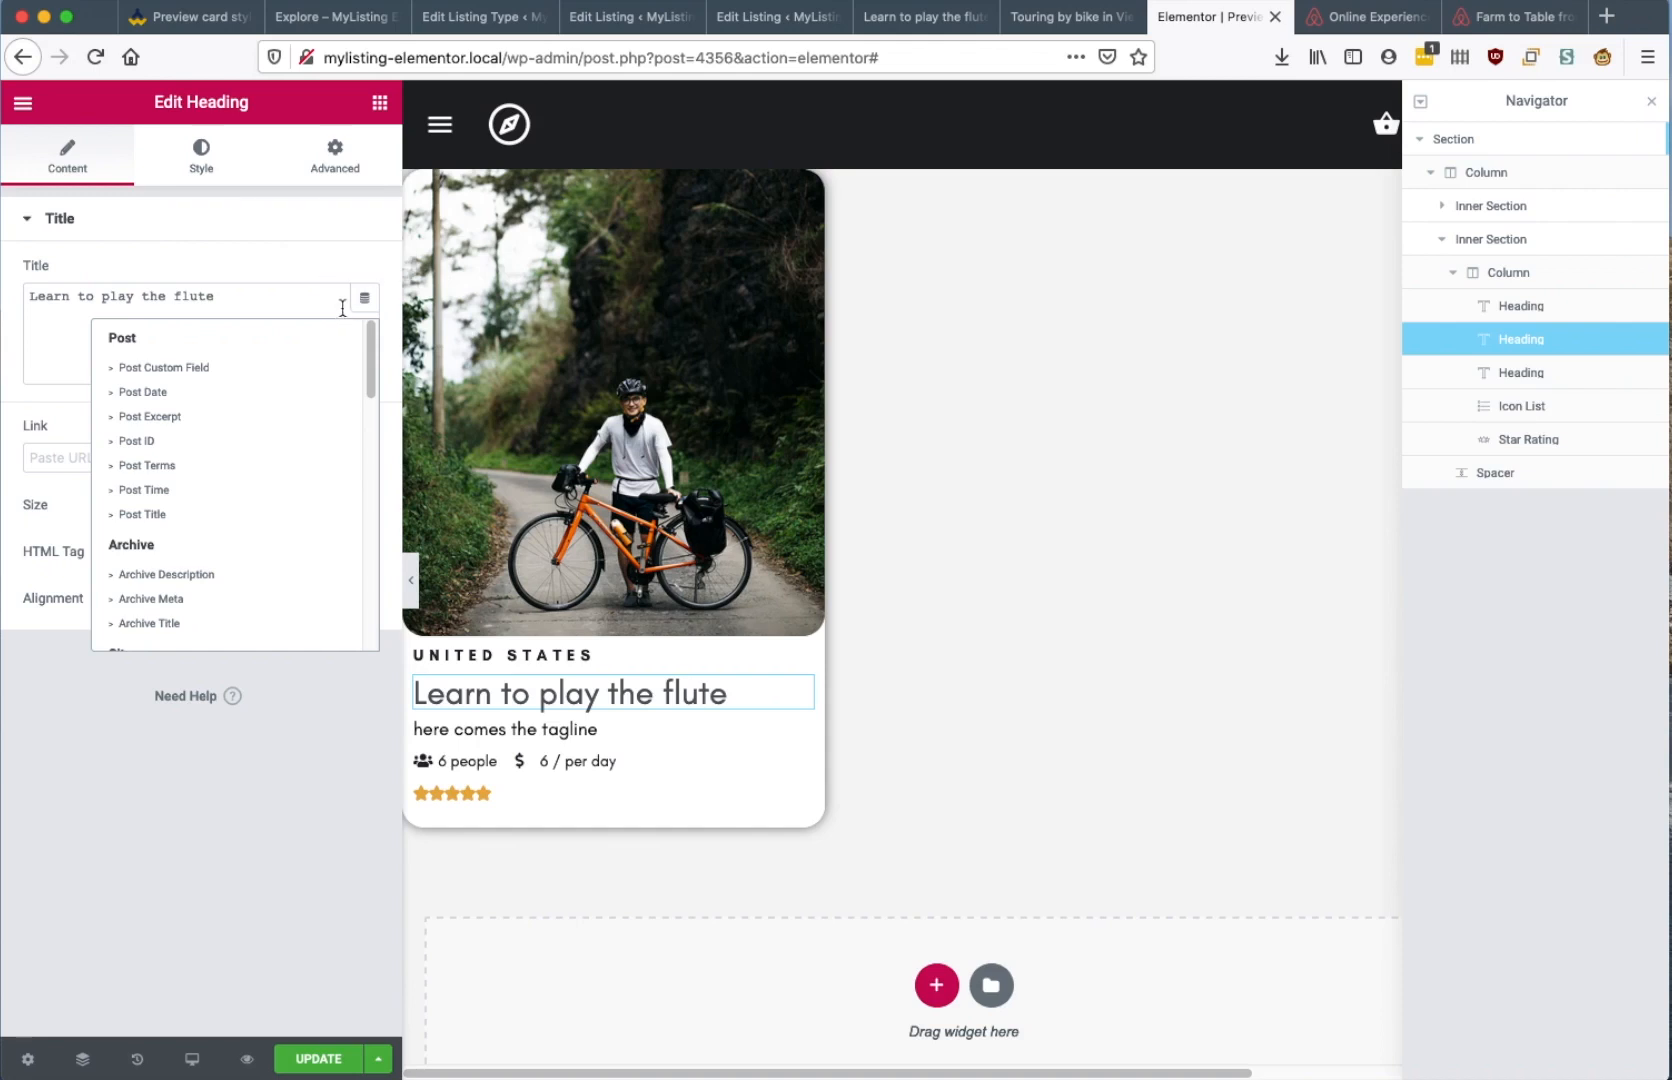
{"action": "left_click", "coordinate": [140, 522]}
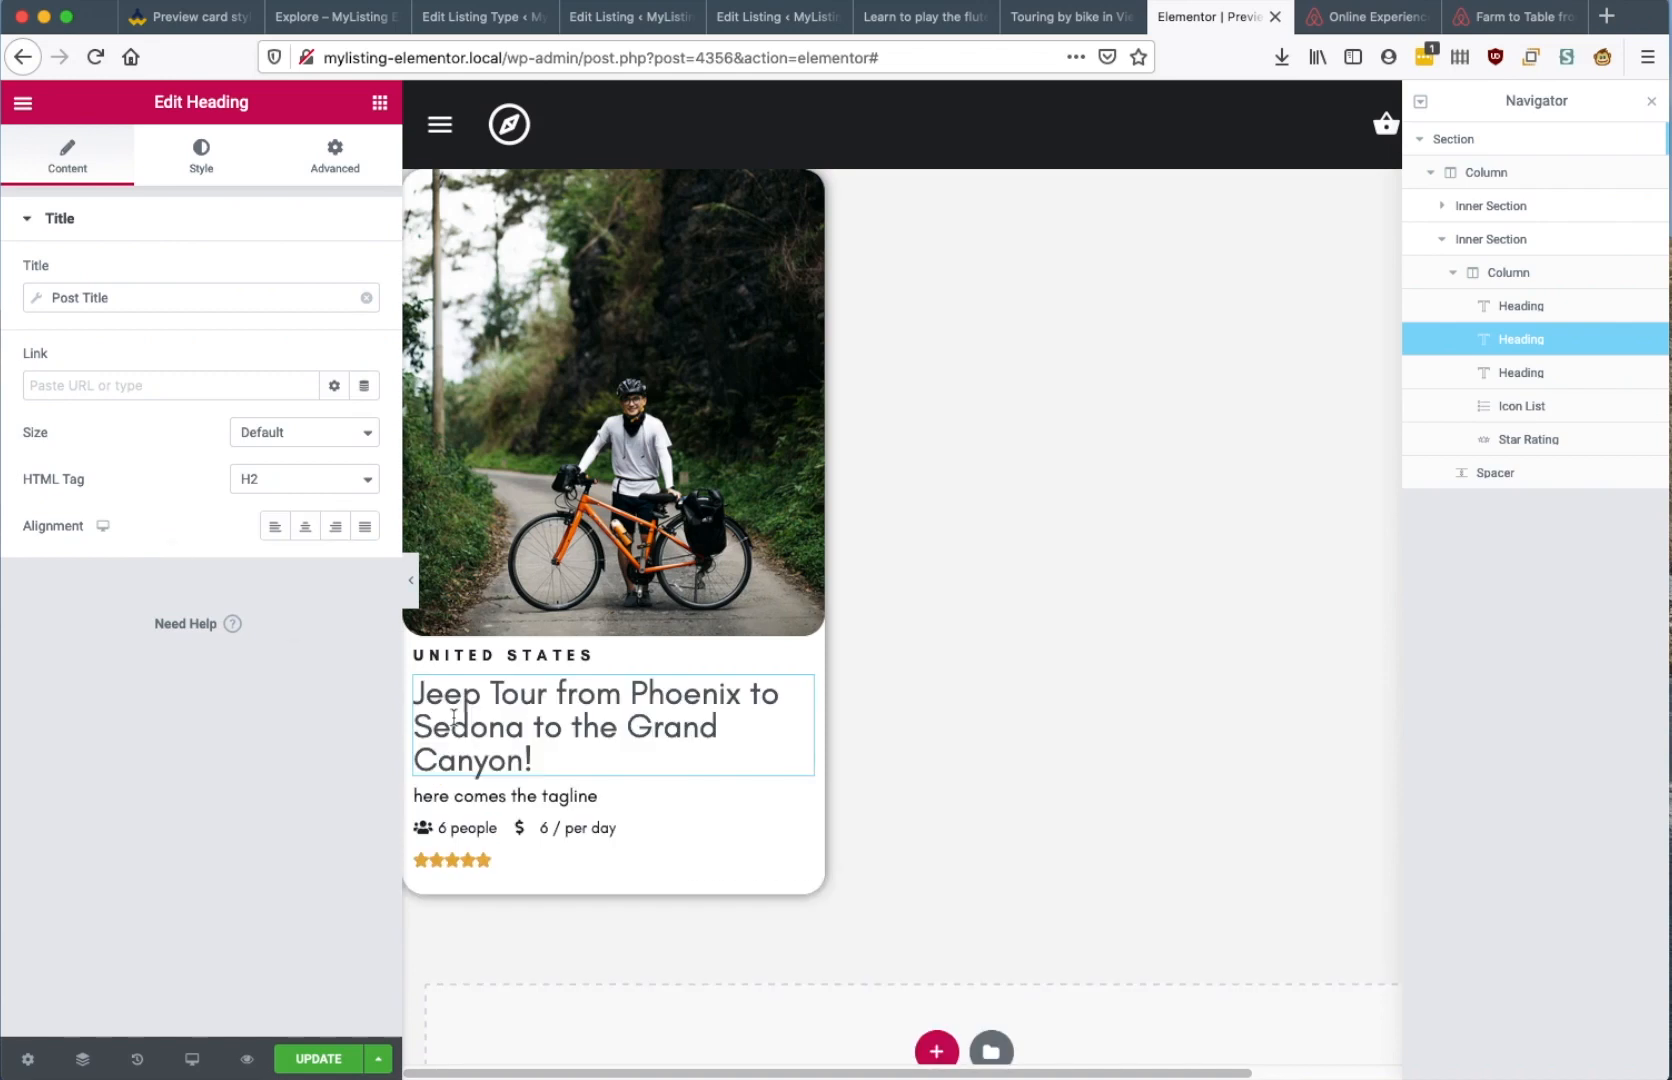
Set the listing title heading's typography to a line height of 1.3 em and a font size of 1.4 em
{"action": "left_click", "coordinate": [200, 158]}
{"action": "left_click", "coordinate": [364, 320]}
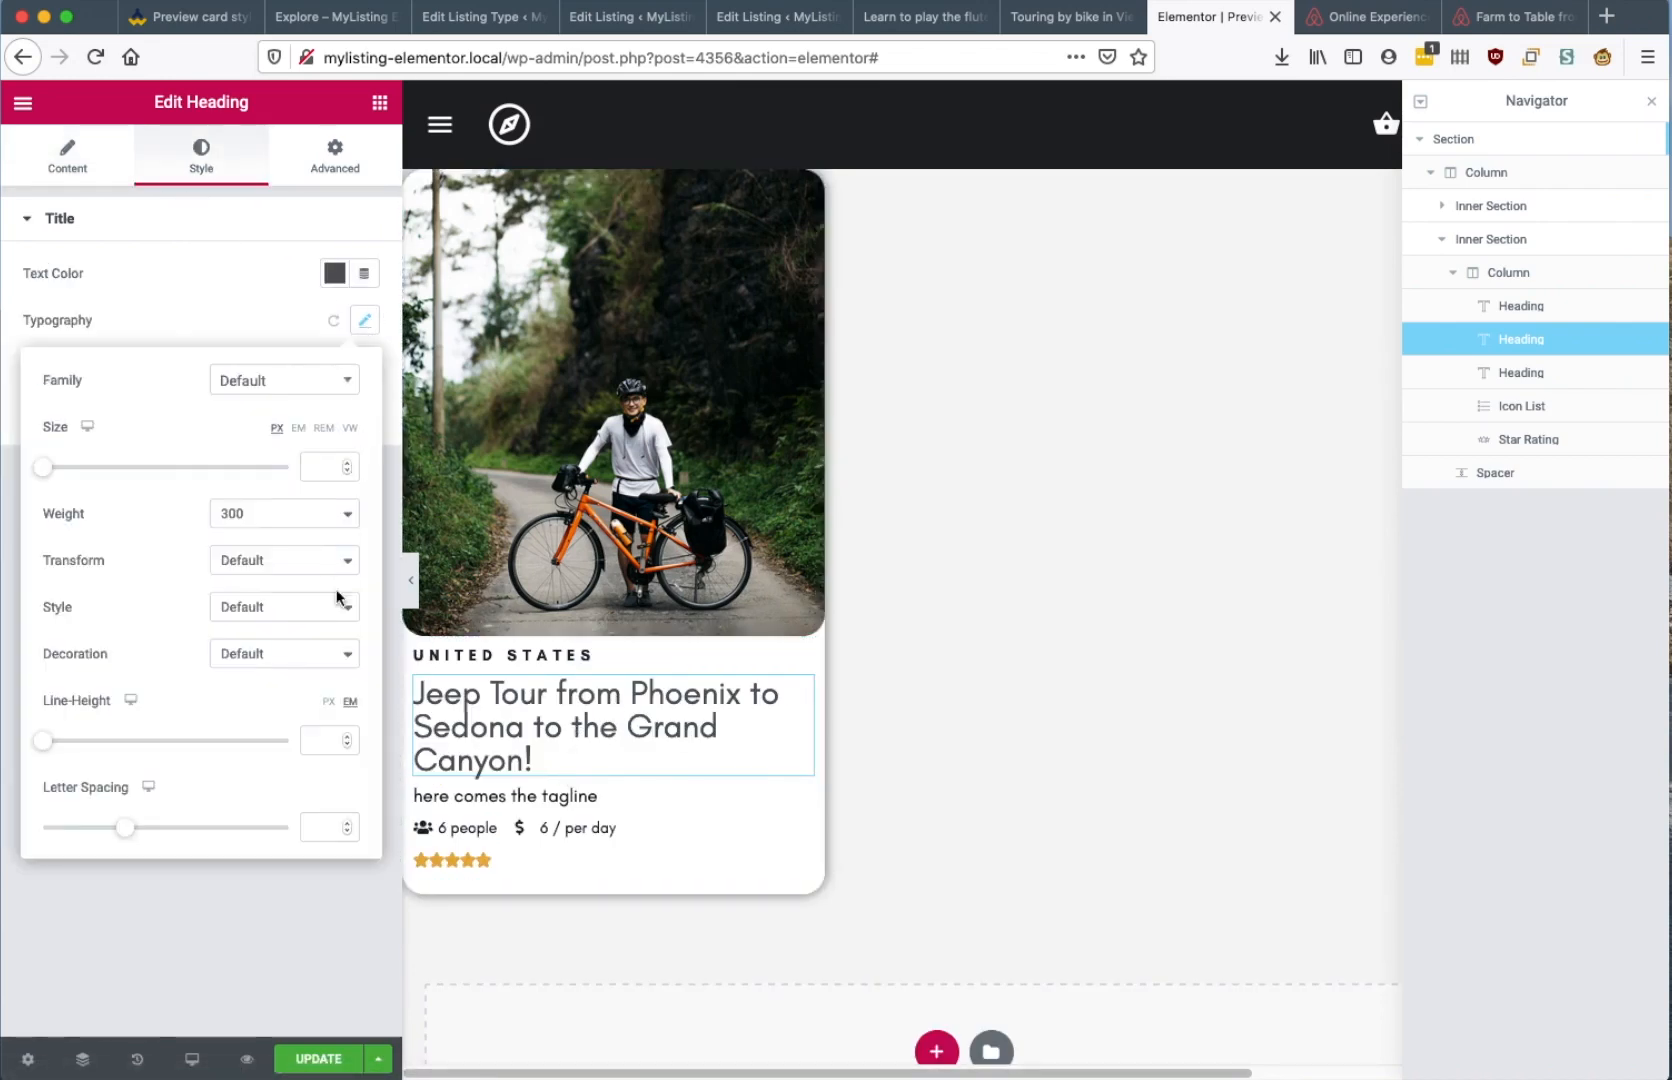
{"action": "left_click", "coordinate": [320, 739]}
{"action": "type", "text": "1"}
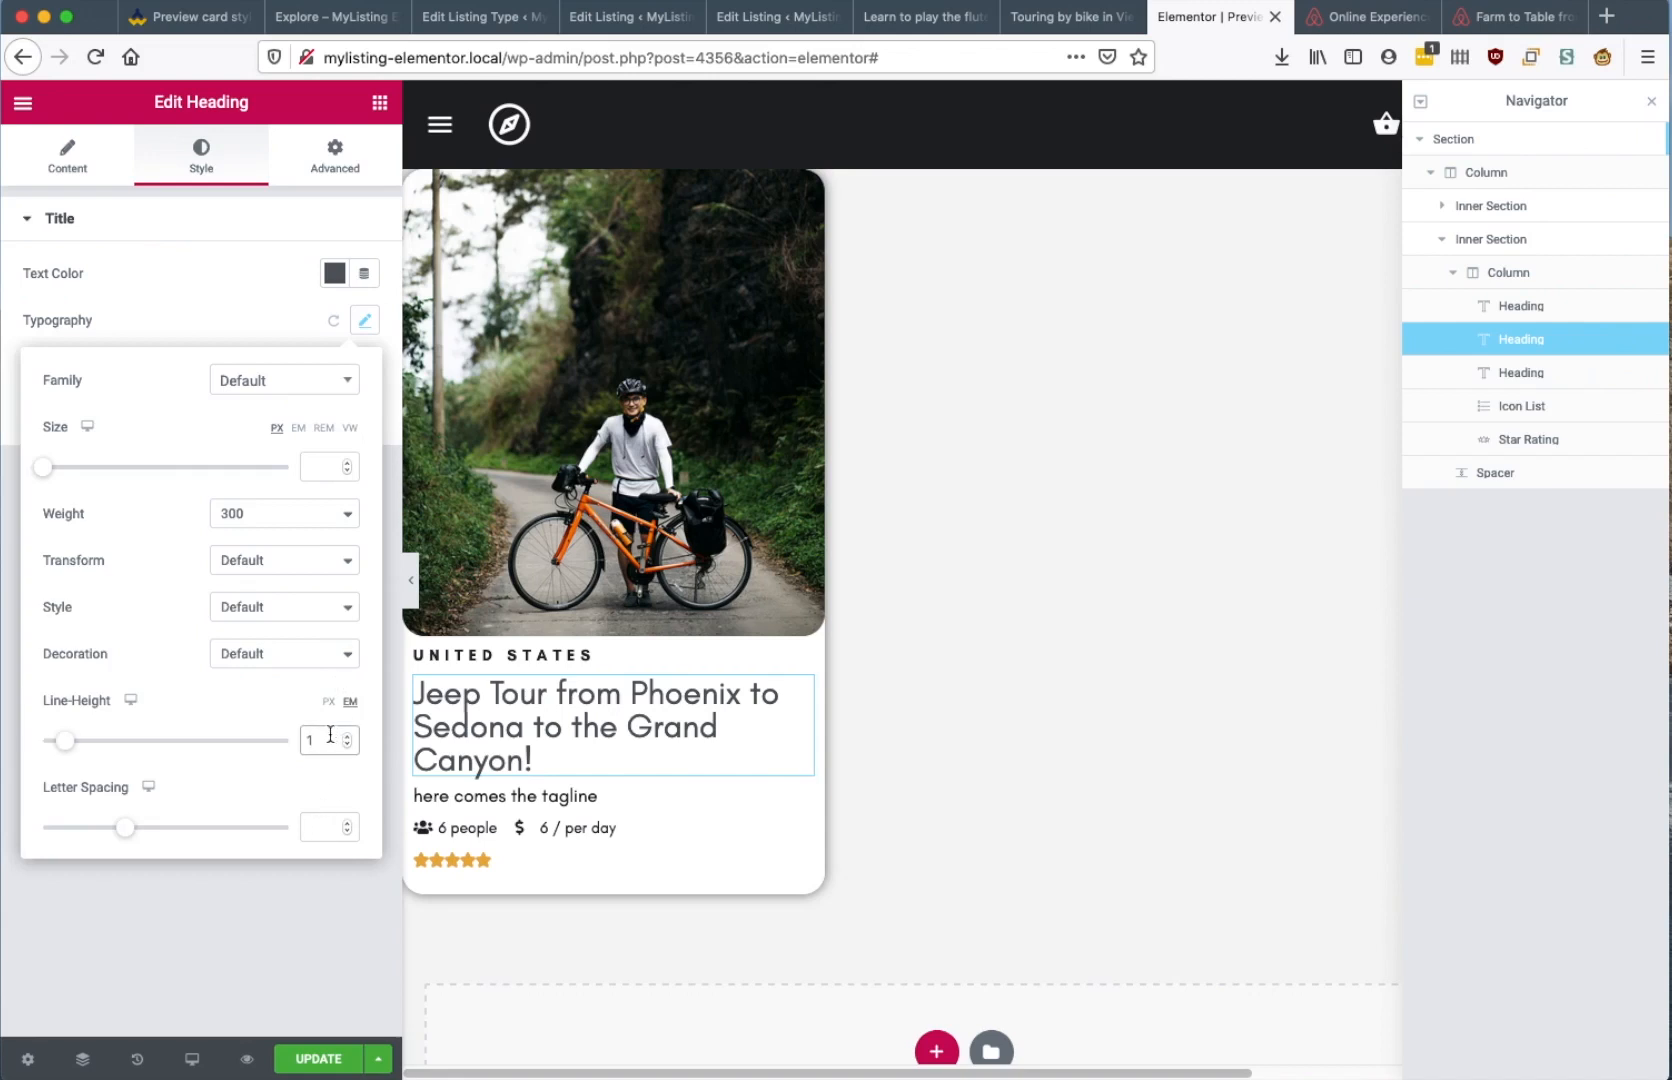
{"action": "left_click", "coordinate": [347, 737]}
{"action": "left_click", "coordinate": [347, 737]}
{"action": "left_click", "coordinate": [347, 737]}
{"action": "left_click", "coordinate": [298, 428]}
{"action": "left_click", "coordinate": [348, 468]}
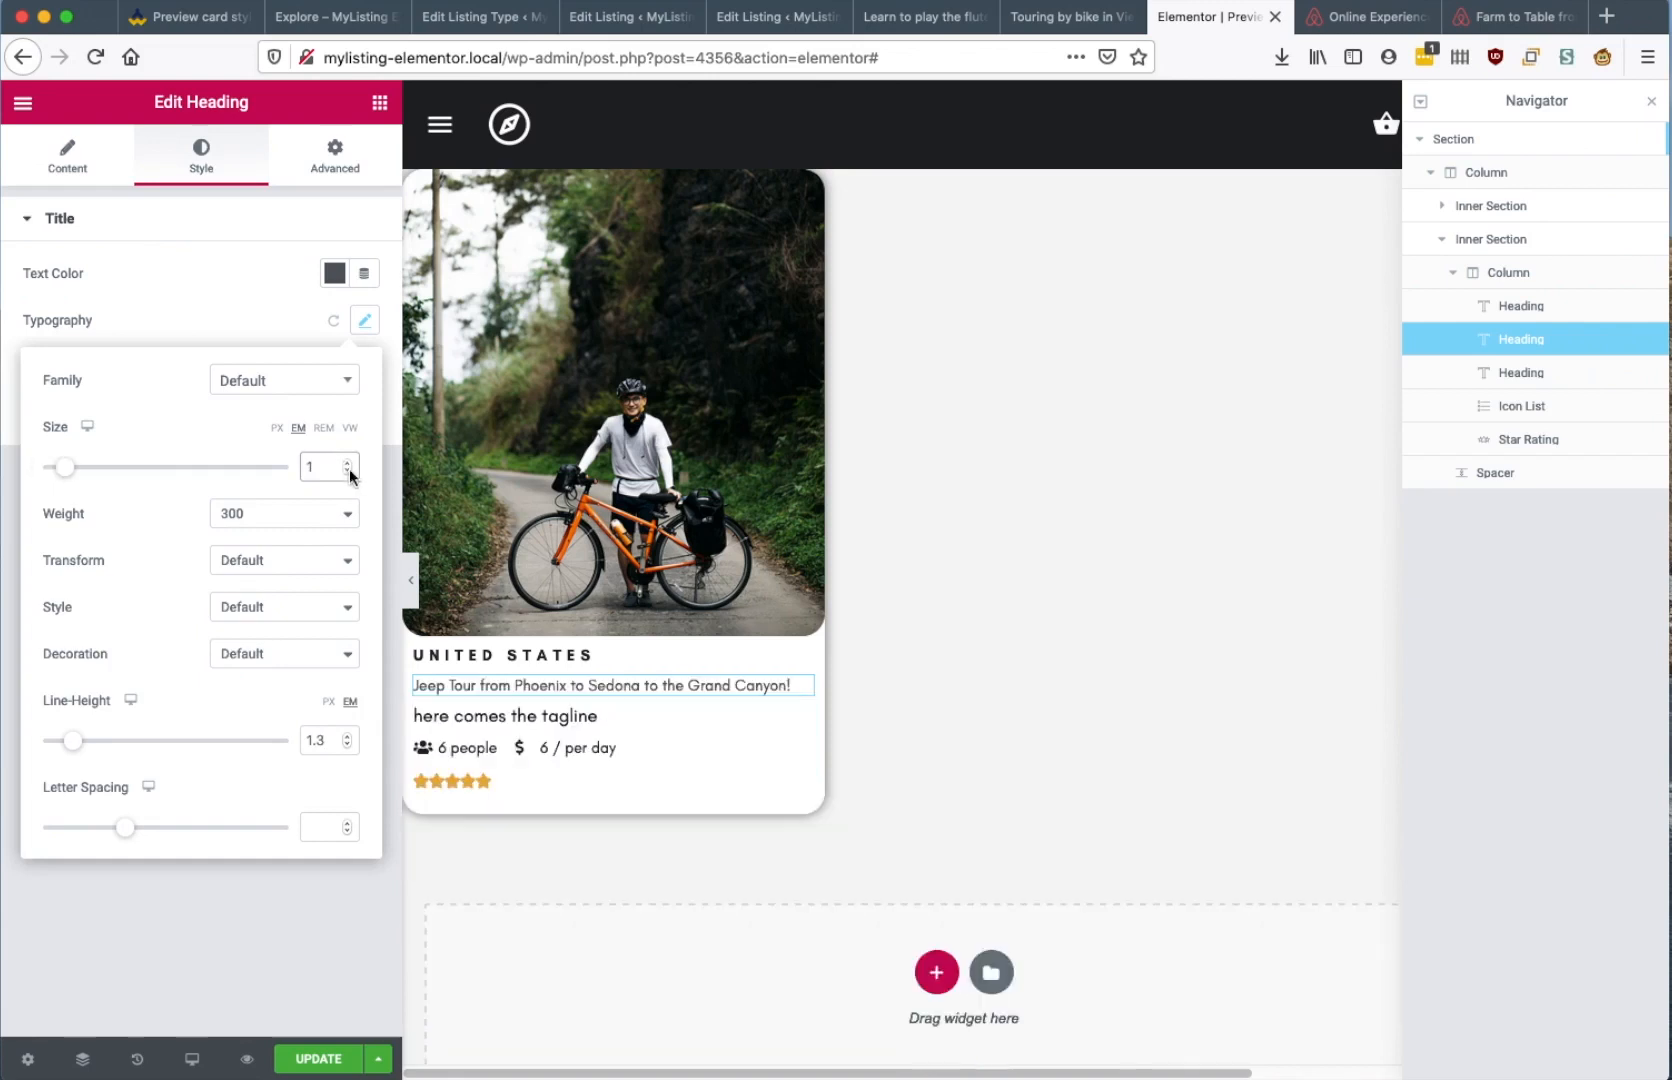
{"action": "left_click", "coordinate": [346, 464]}
{"action": "left_click", "coordinate": [346, 464]}
{"action": "left_click", "coordinate": [346, 464]}
{"action": "left_click", "coordinate": [346, 464]}
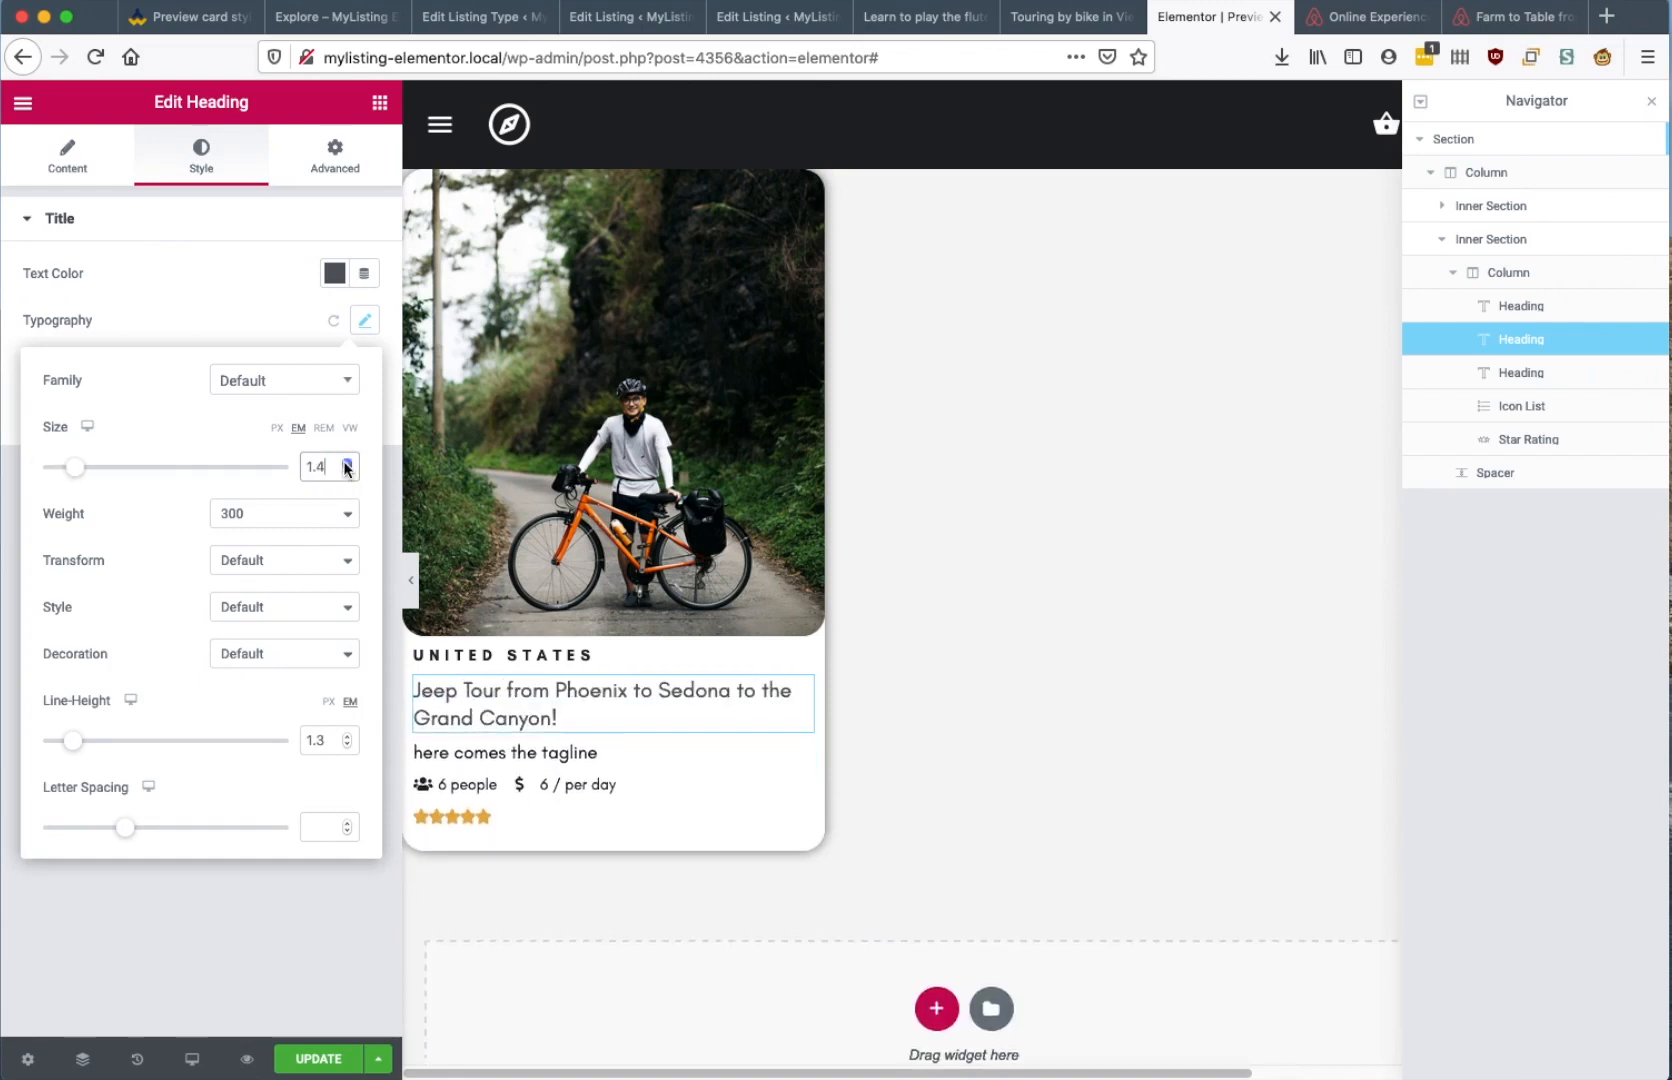
{"action": "left_click", "coordinate": [50, 165]}
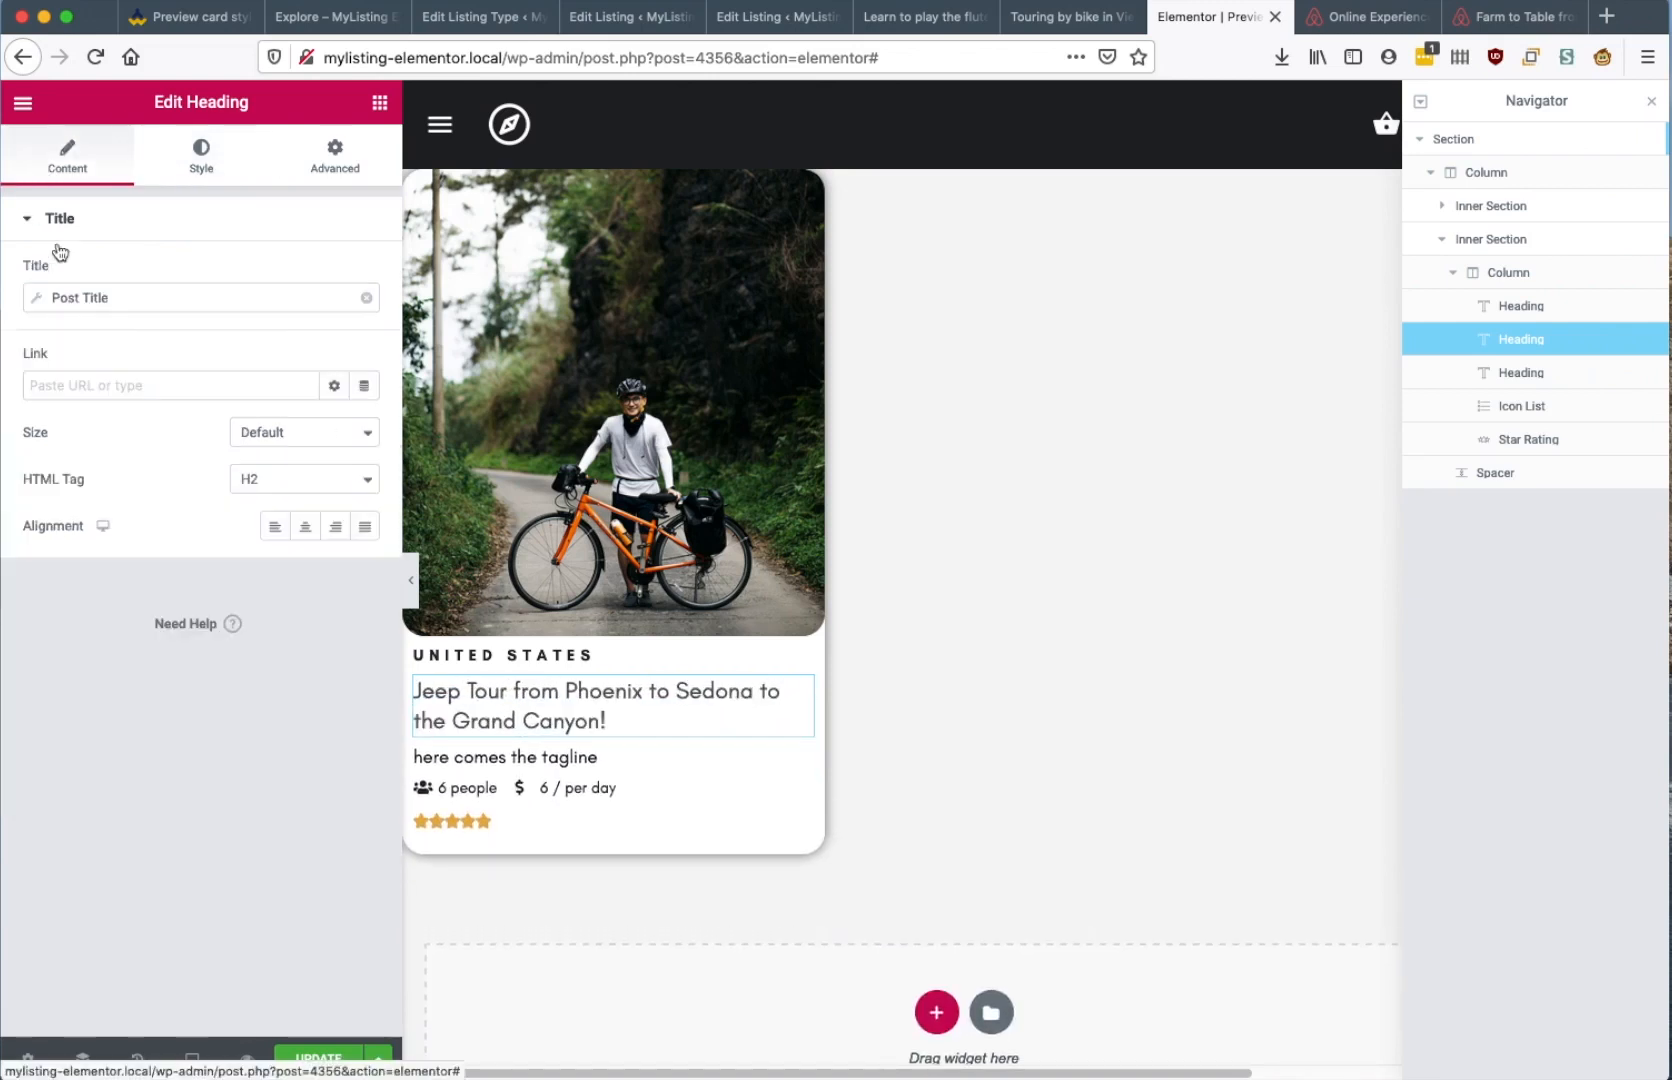
Replace the "here comes the tagline" heading text with MyListing's Regular field dynamic tag and open its field name choices
{"action": "left_click", "coordinate": [466, 760]}
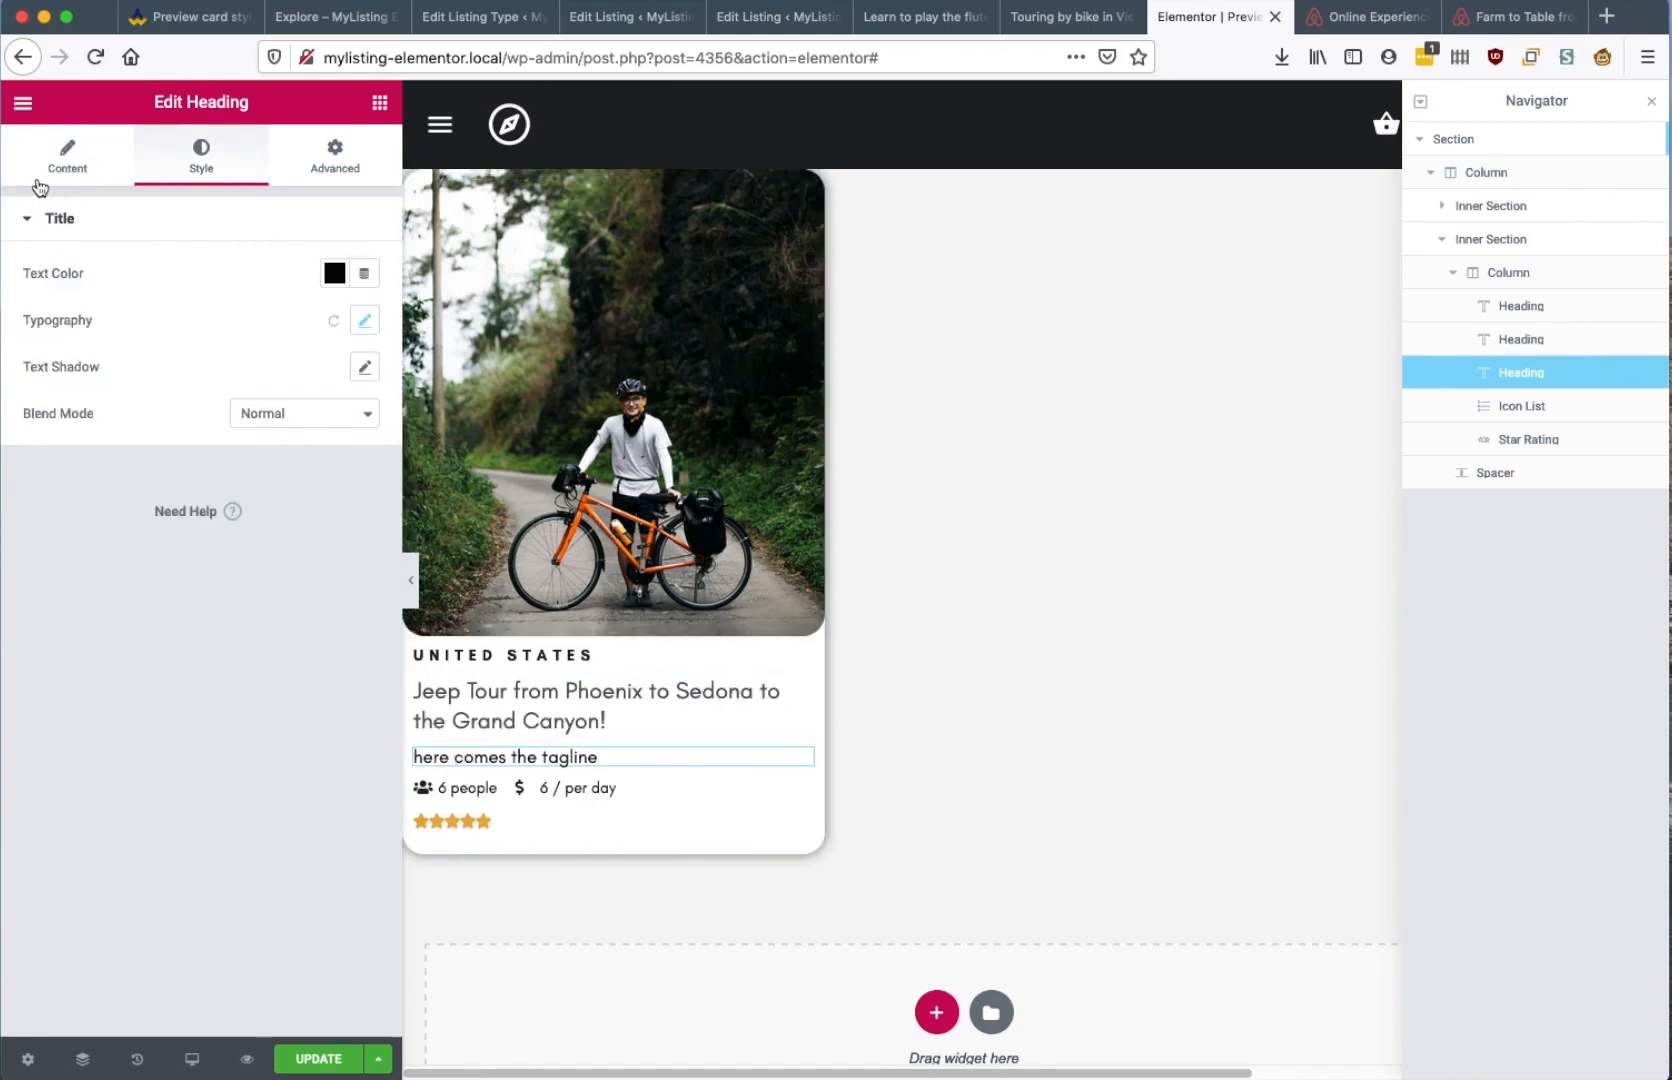
{"action": "left_click", "coordinate": [67, 160]}
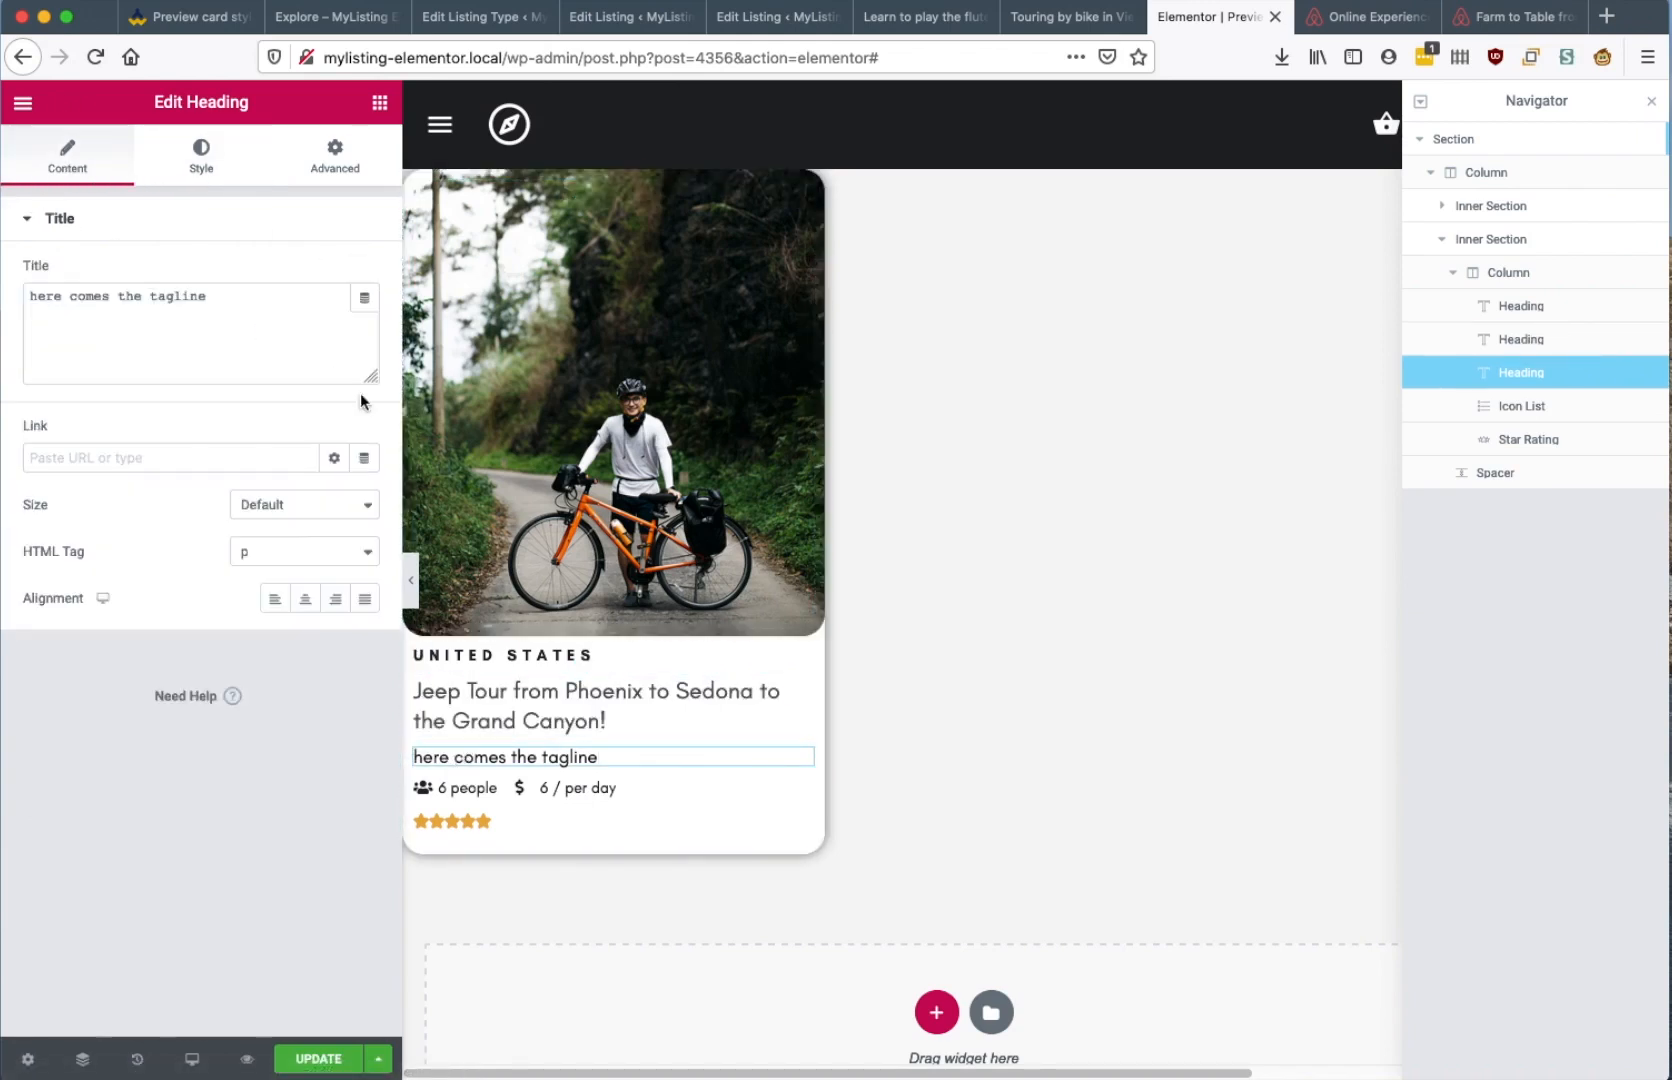
{"action": "left_click", "coordinate": [366, 300]}
{"action": "scroll", "coordinate": [321, 437], "scroll_direction": "down", "scroll_amount": 3}
{"action": "scroll", "coordinate": [325, 444], "scroll_direction": "down", "scroll_amount": 5}
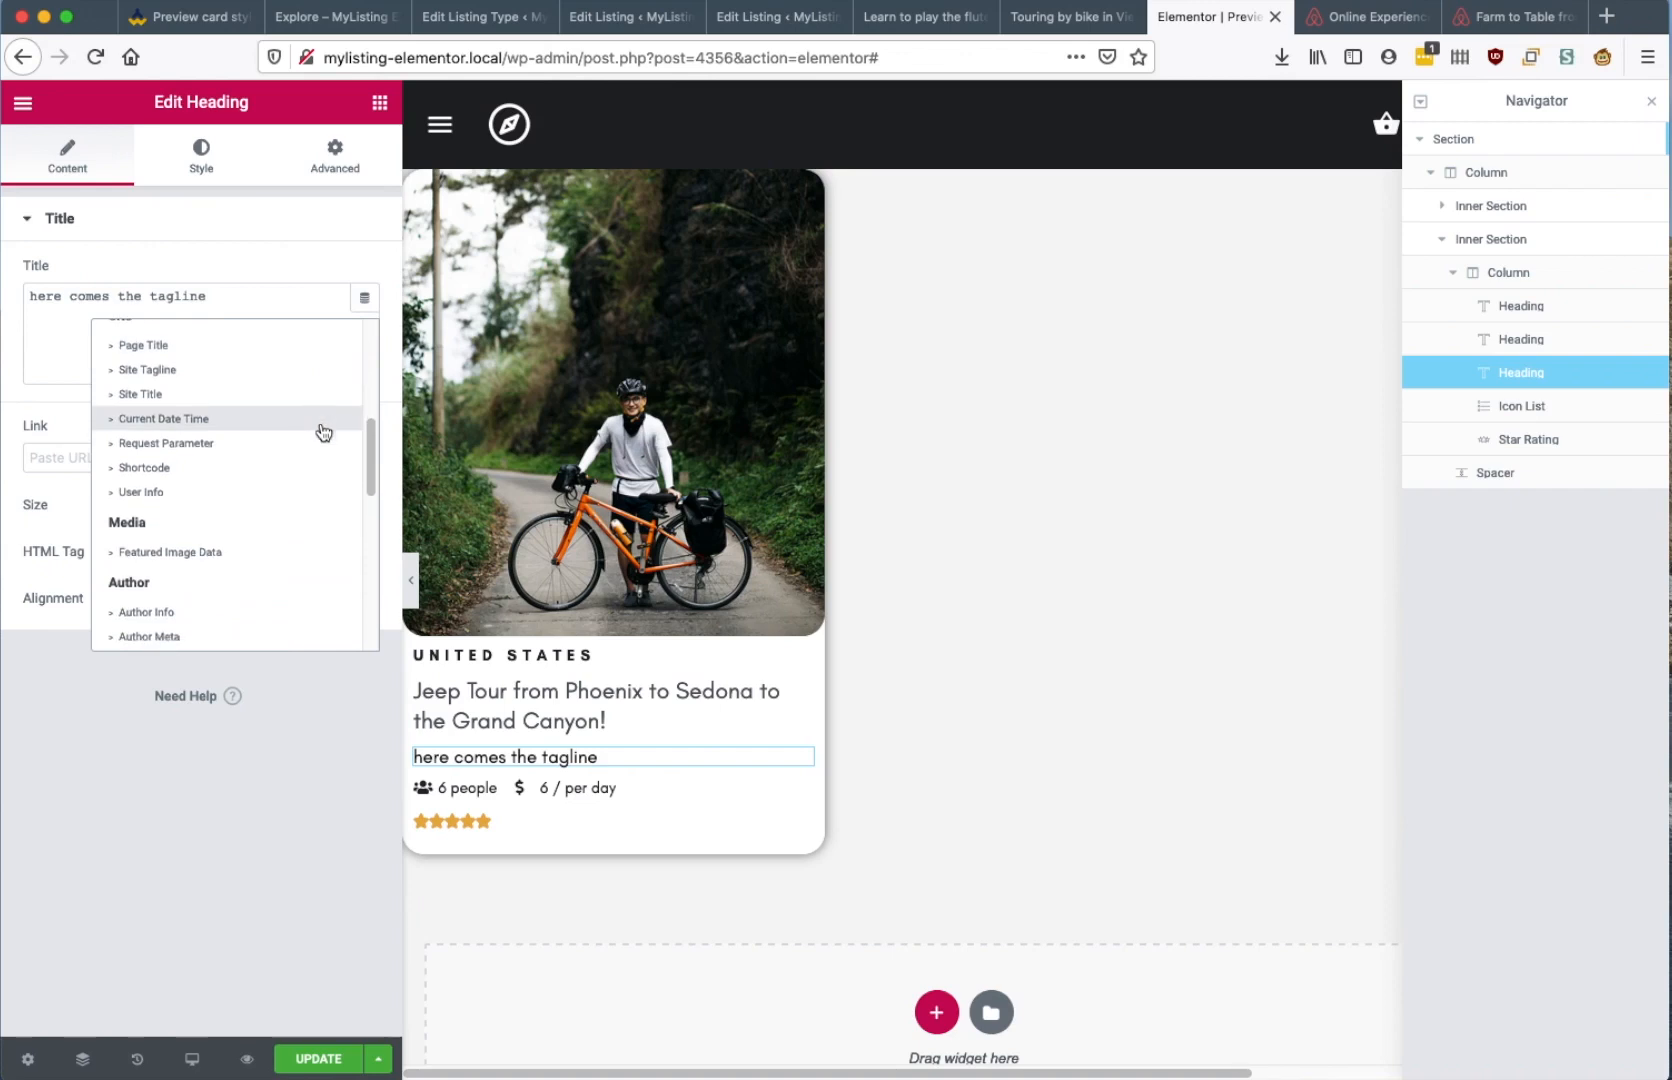
{"action": "scroll", "coordinate": [321, 430], "scroll_direction": "down", "scroll_amount": 3}
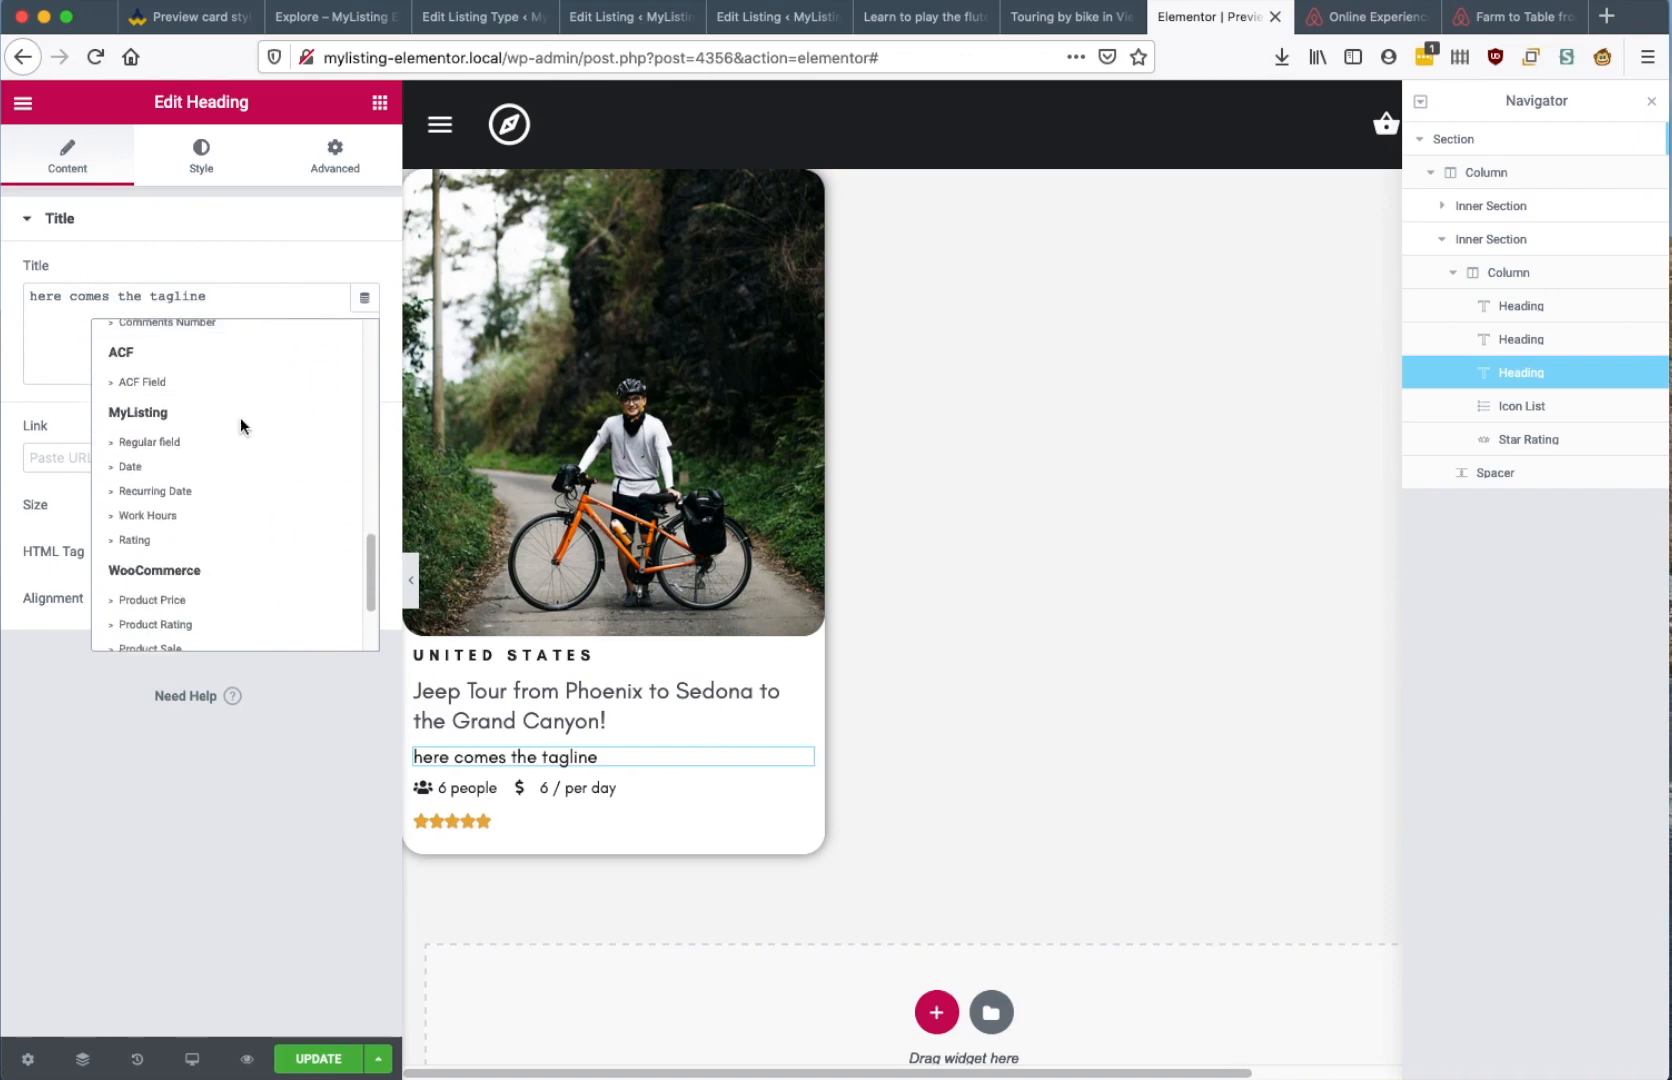
{"action": "left_click", "coordinate": [165, 446]}
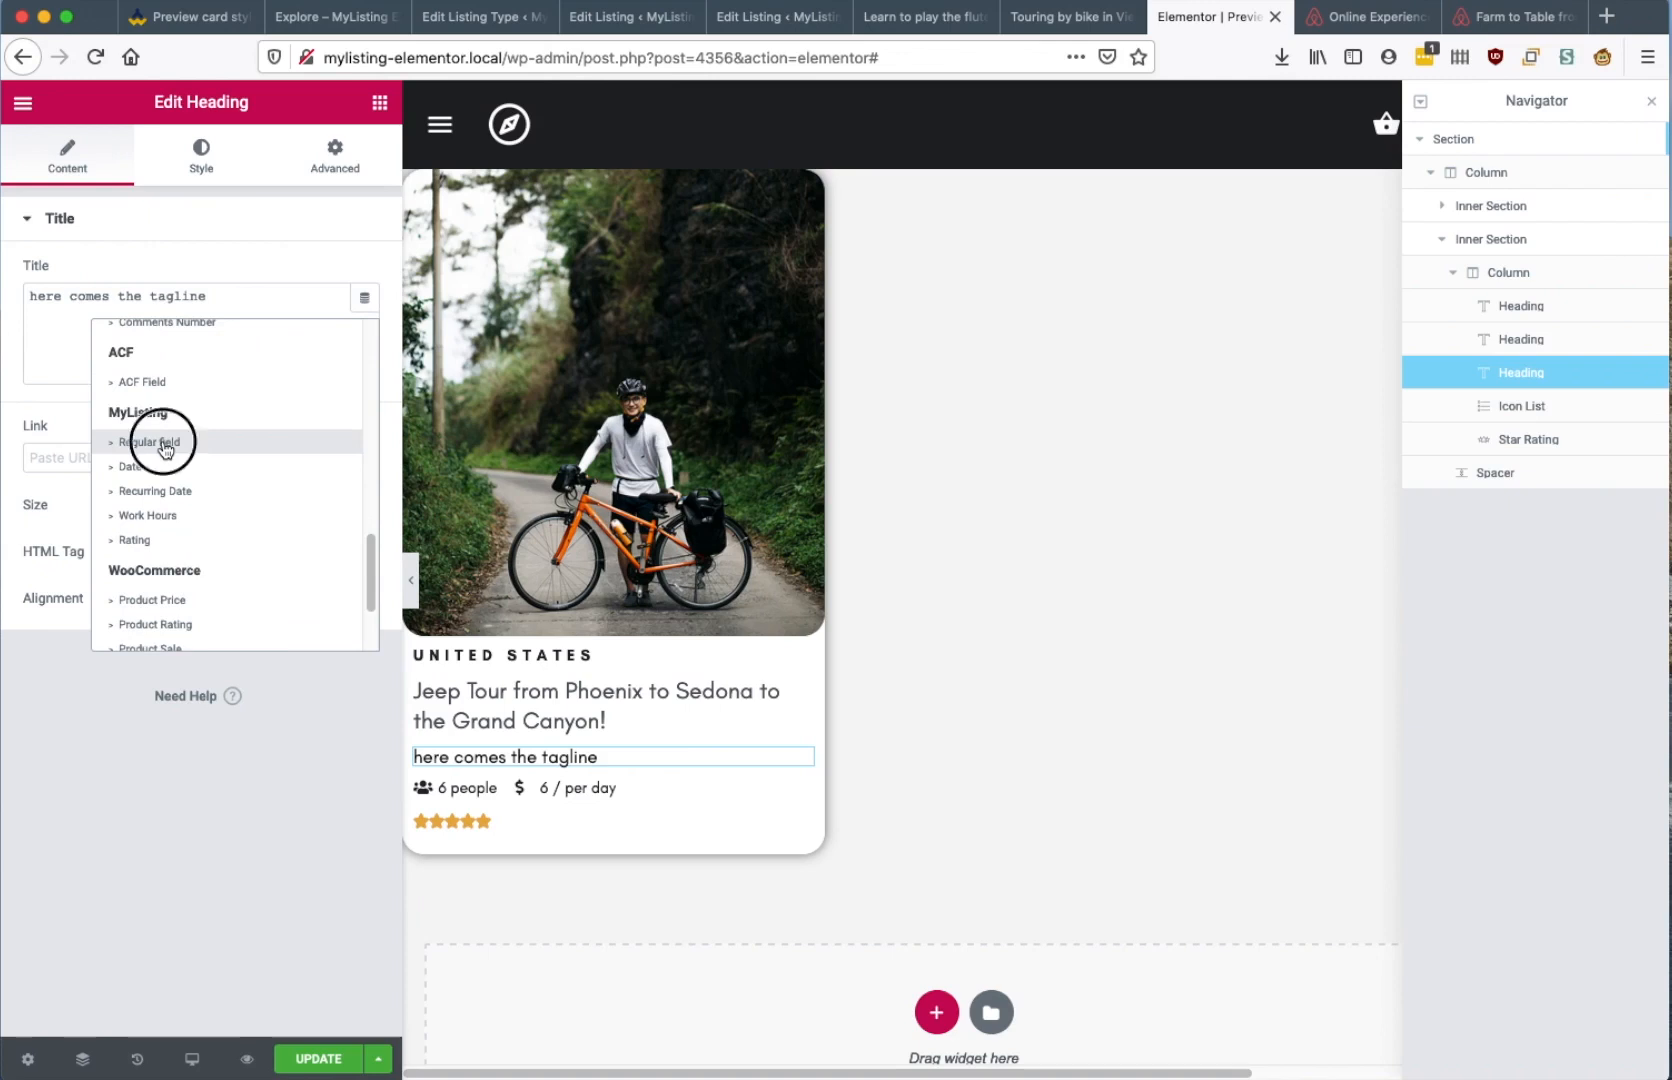
{"action": "left_click", "coordinate": [258, 302]}
{"action": "left_click", "coordinate": [210, 395]}
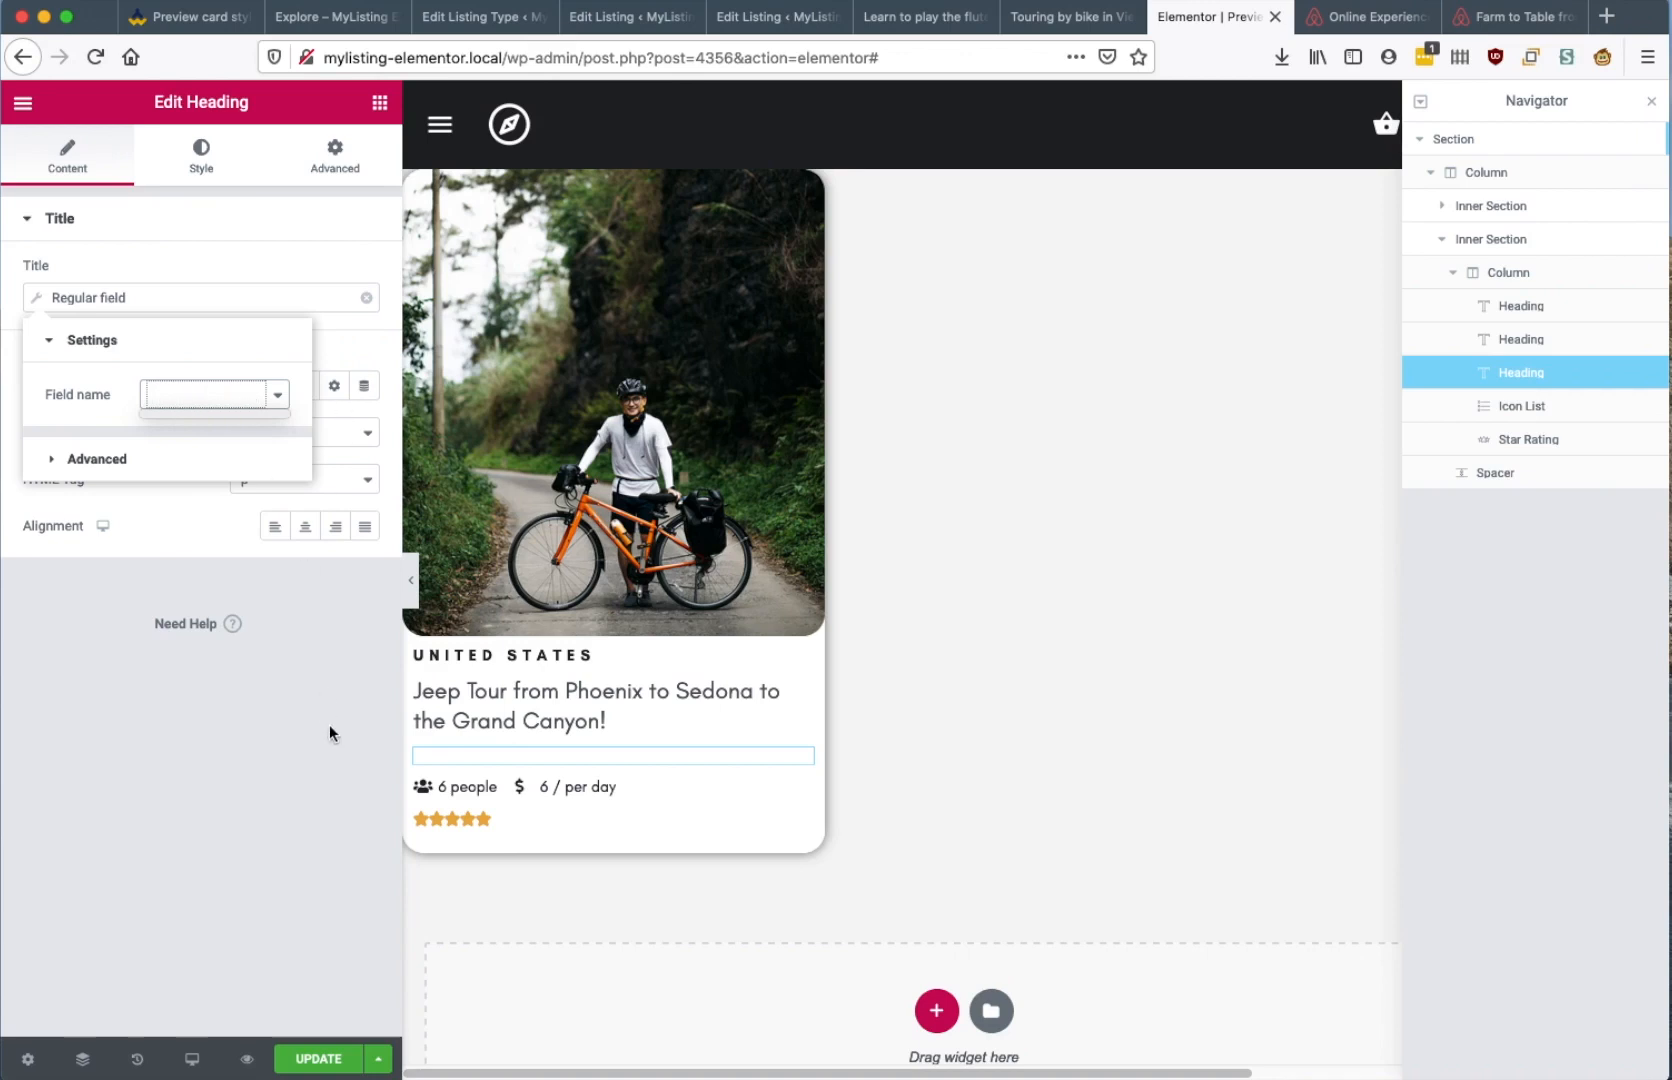
Update the template and reload the editor page to refresh the available dynamic fields
{"action": "left_click", "coordinate": [316, 1060]}
{"action": "left_click", "coordinate": [316, 1061]}
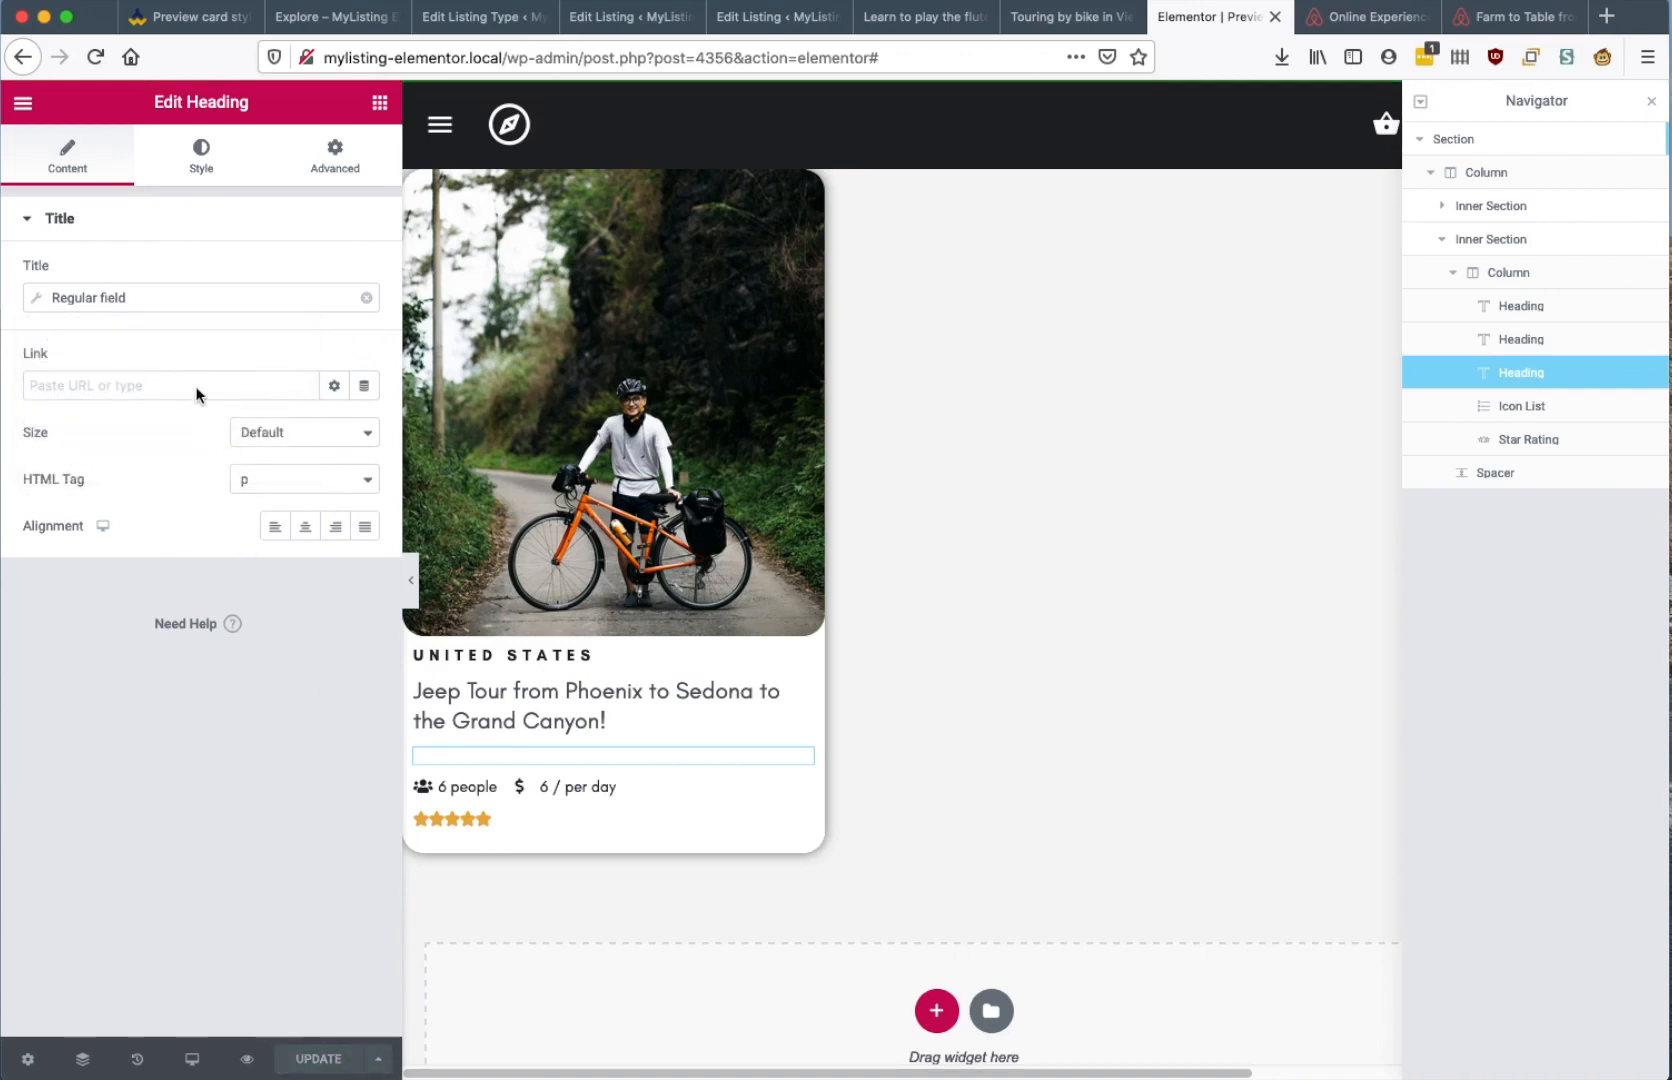
{"action": "left_click", "coordinate": [99, 57]}
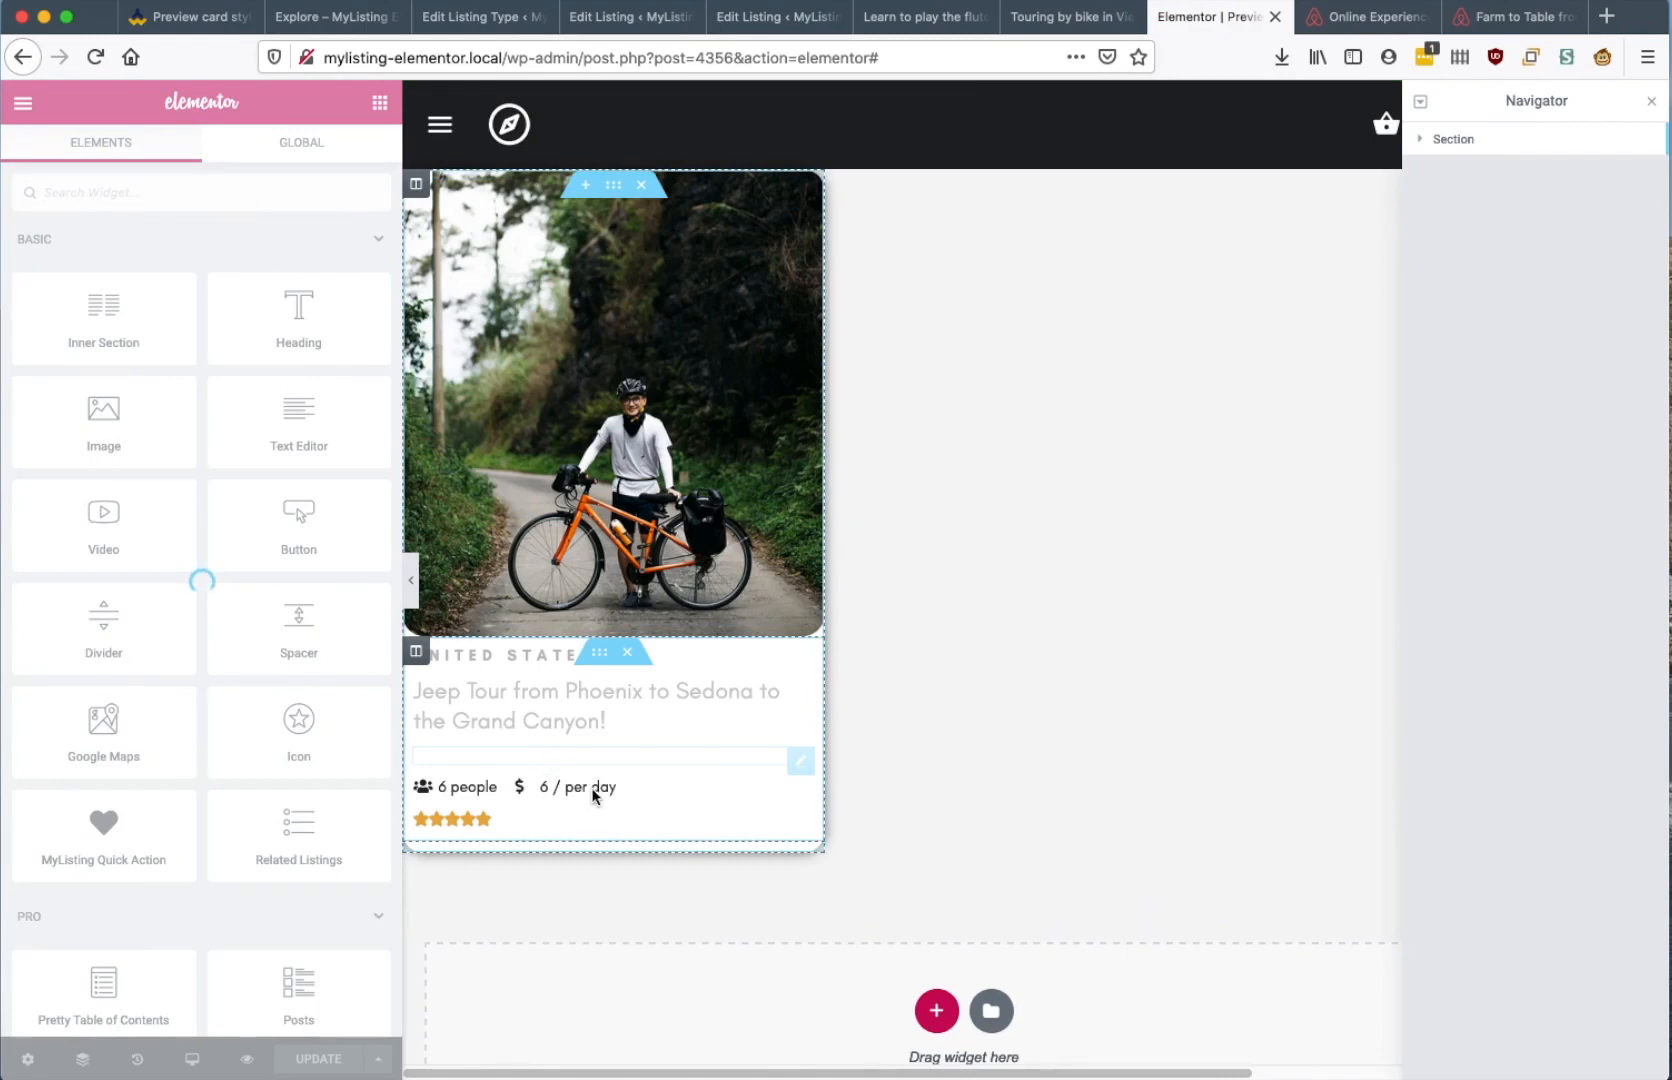
Set the tagline heading's Regular field to Tagline (job_tagline - text)
{"action": "left_click", "coordinate": [512, 759]}
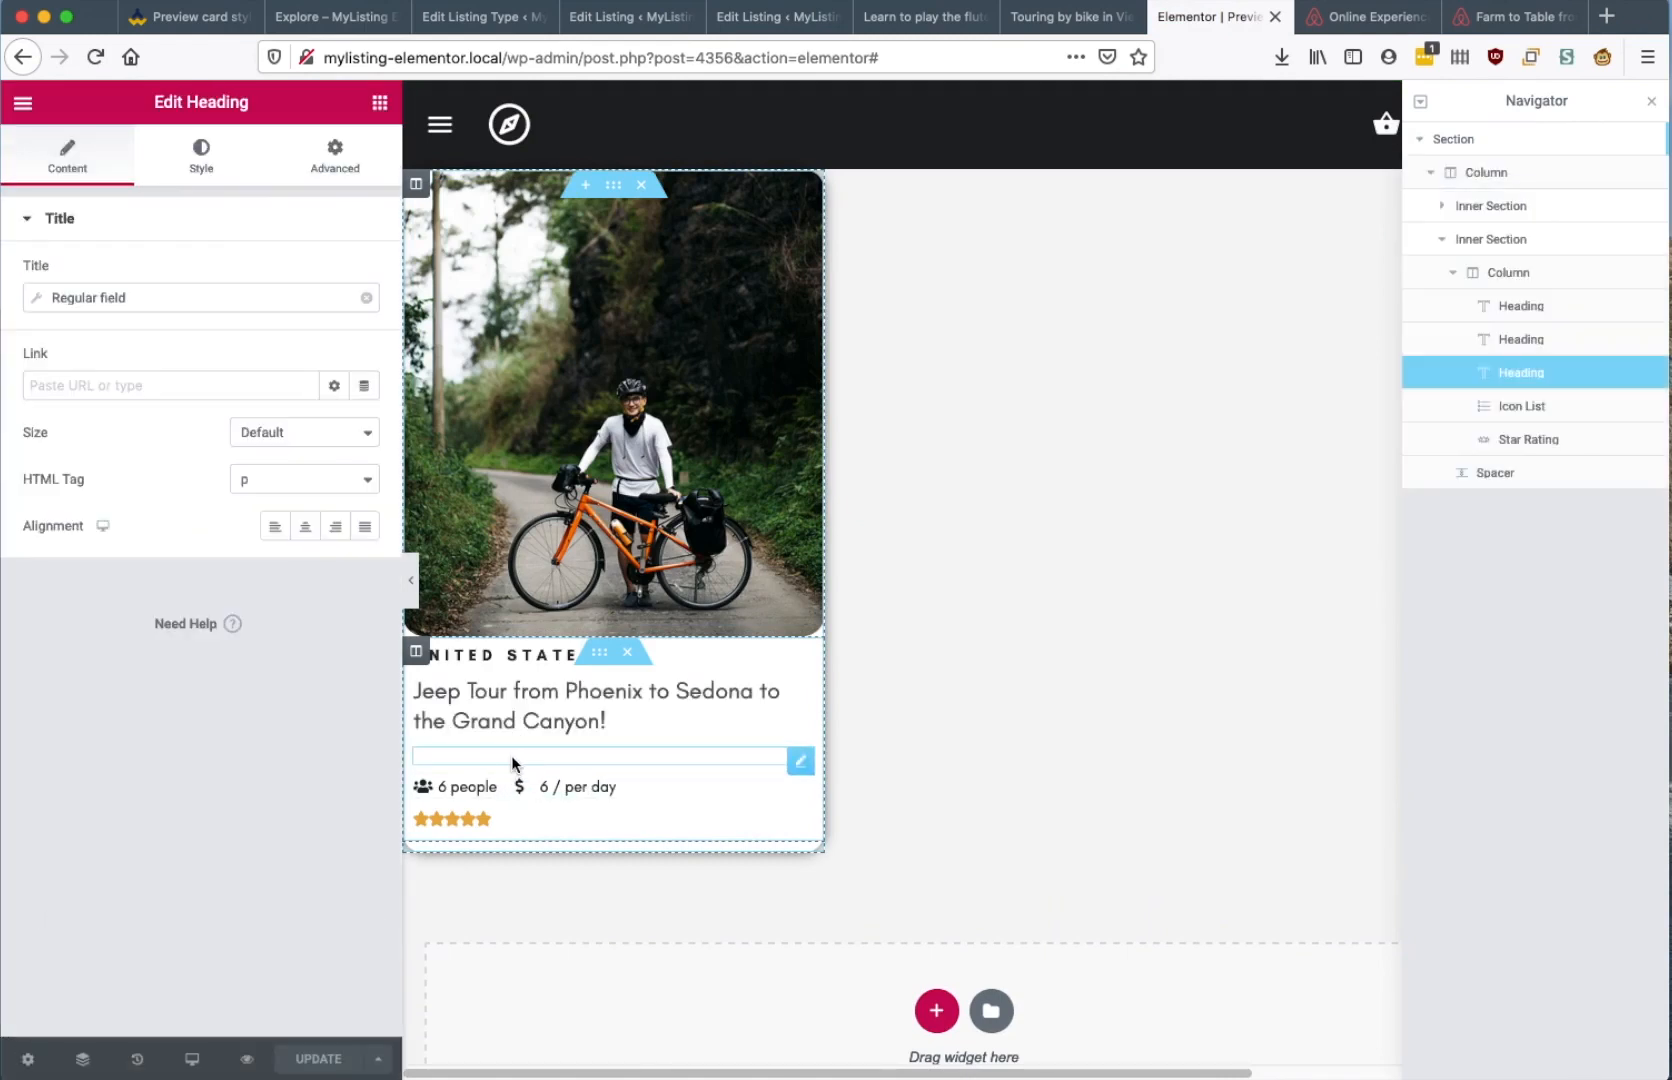
{"action": "left_click", "coordinate": [109, 298]}
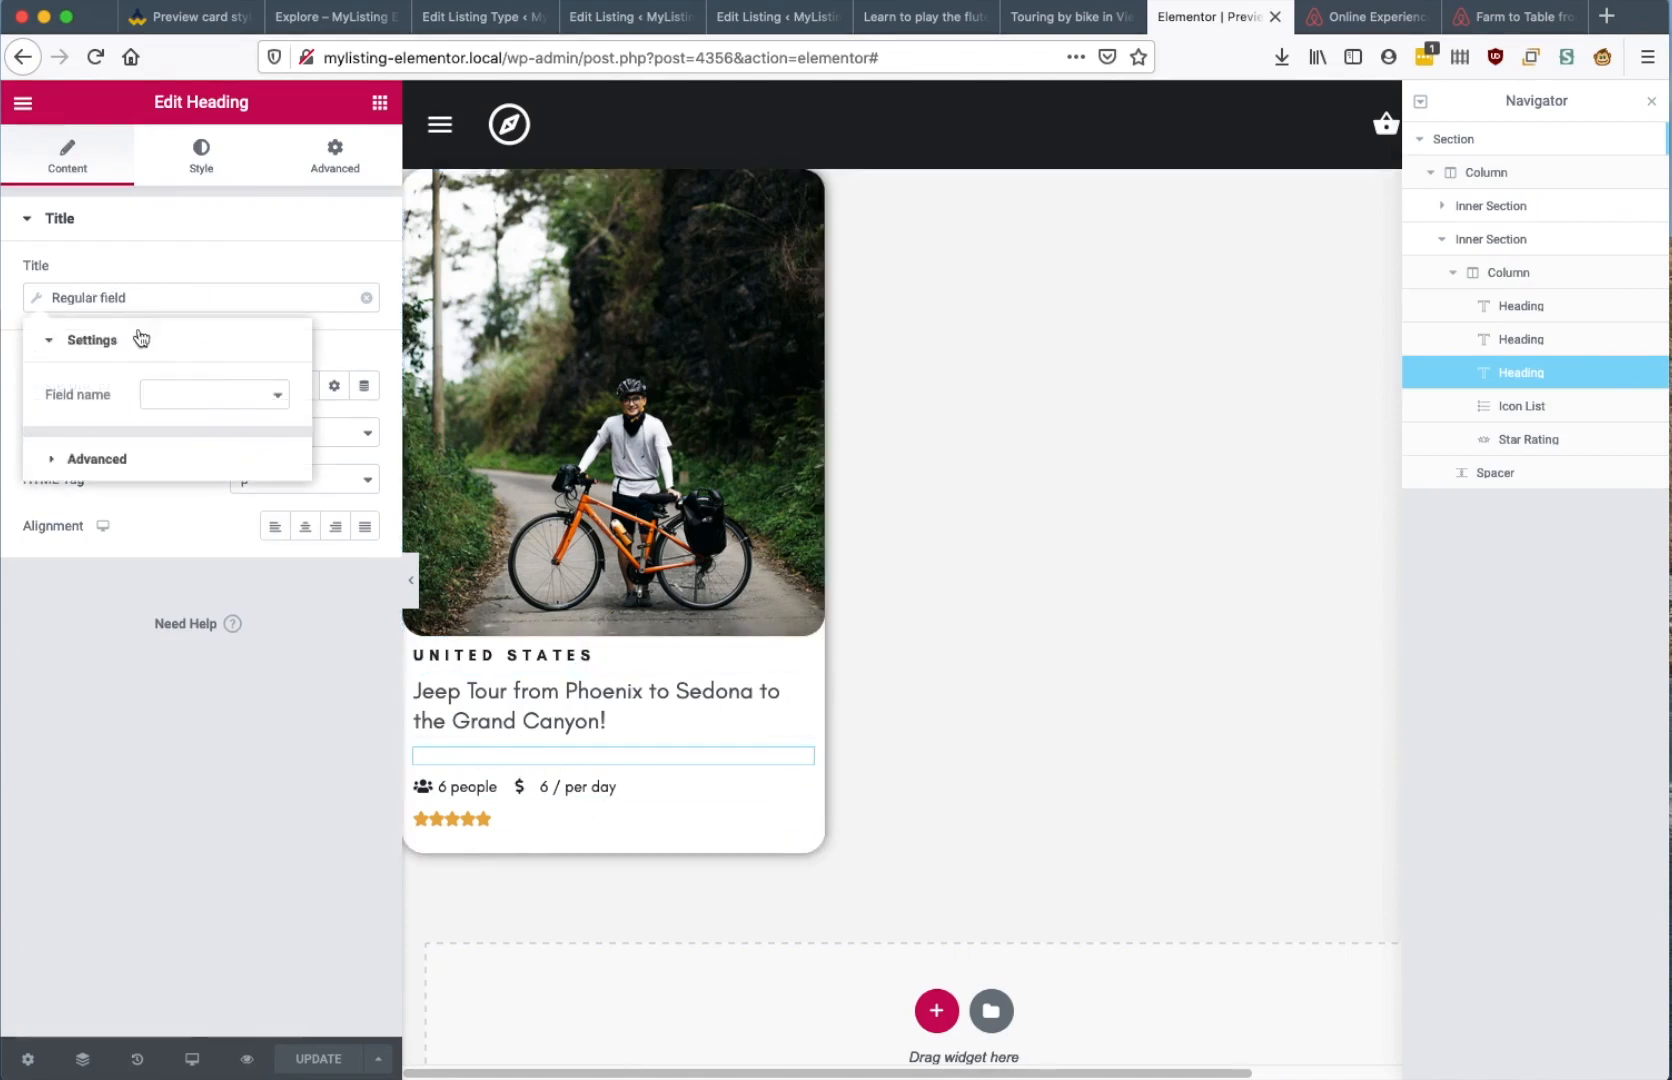
{"action": "left_click", "coordinate": [202, 400]}
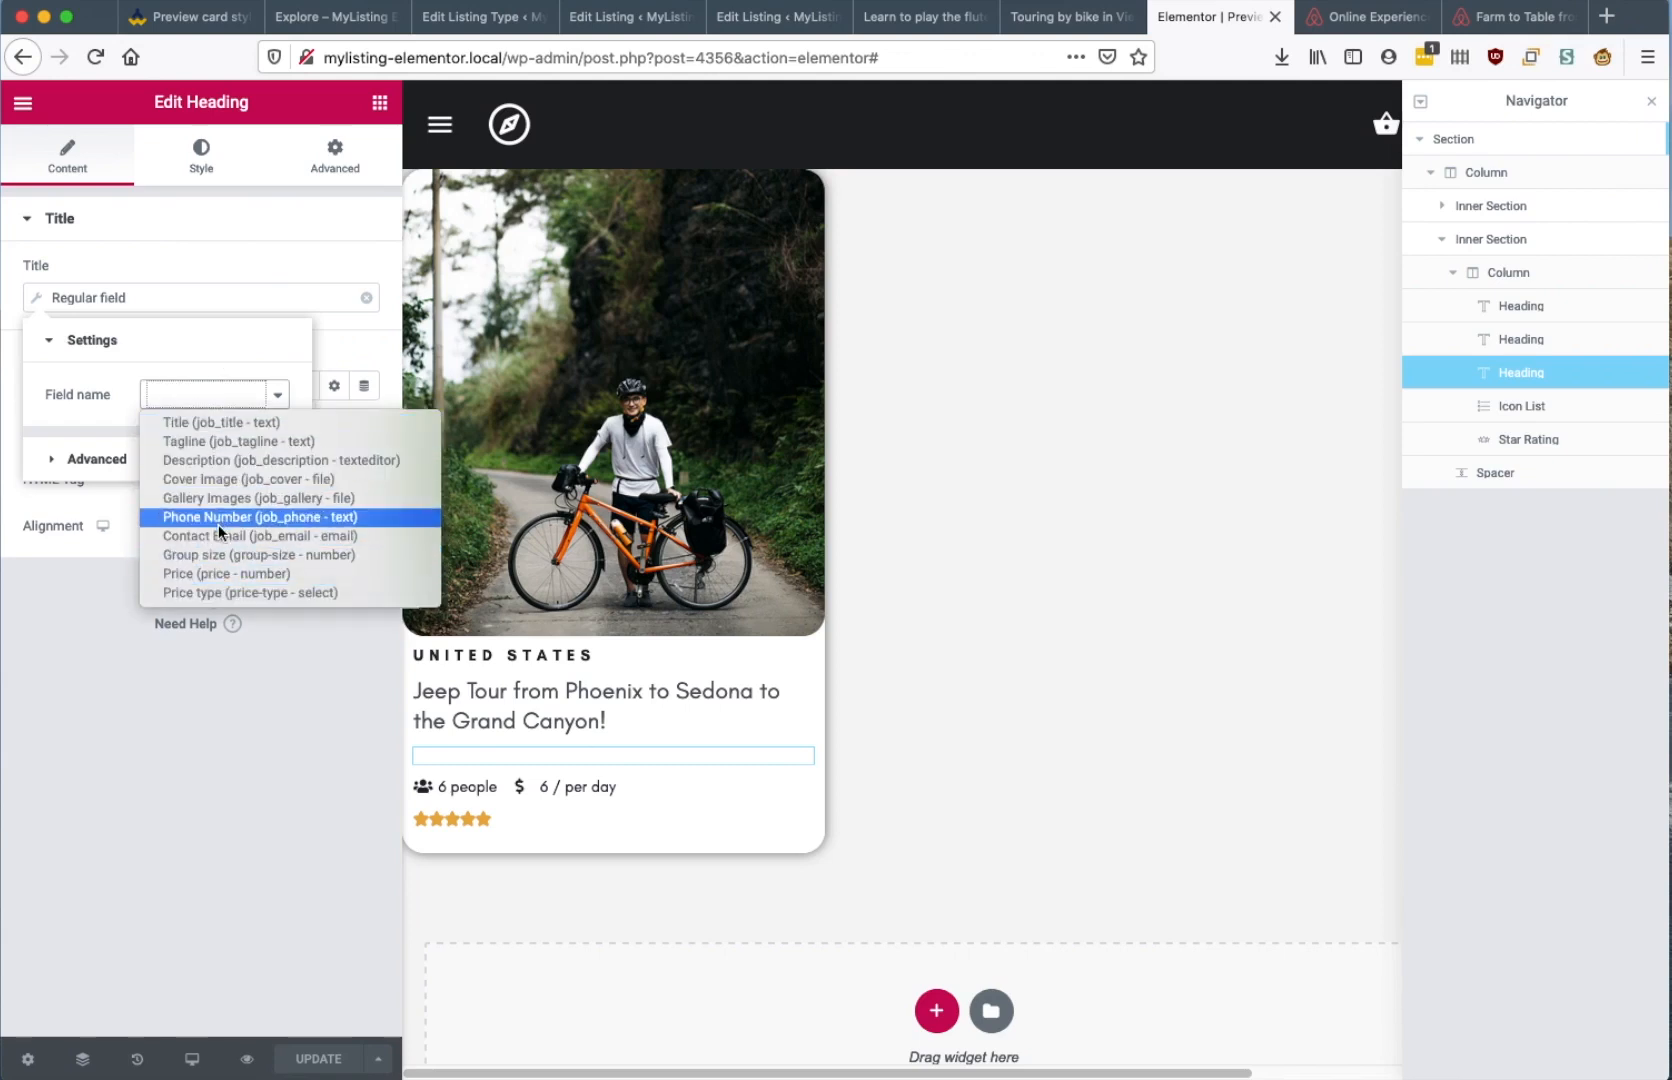
{"action": "left_click", "coordinate": [240, 441]}
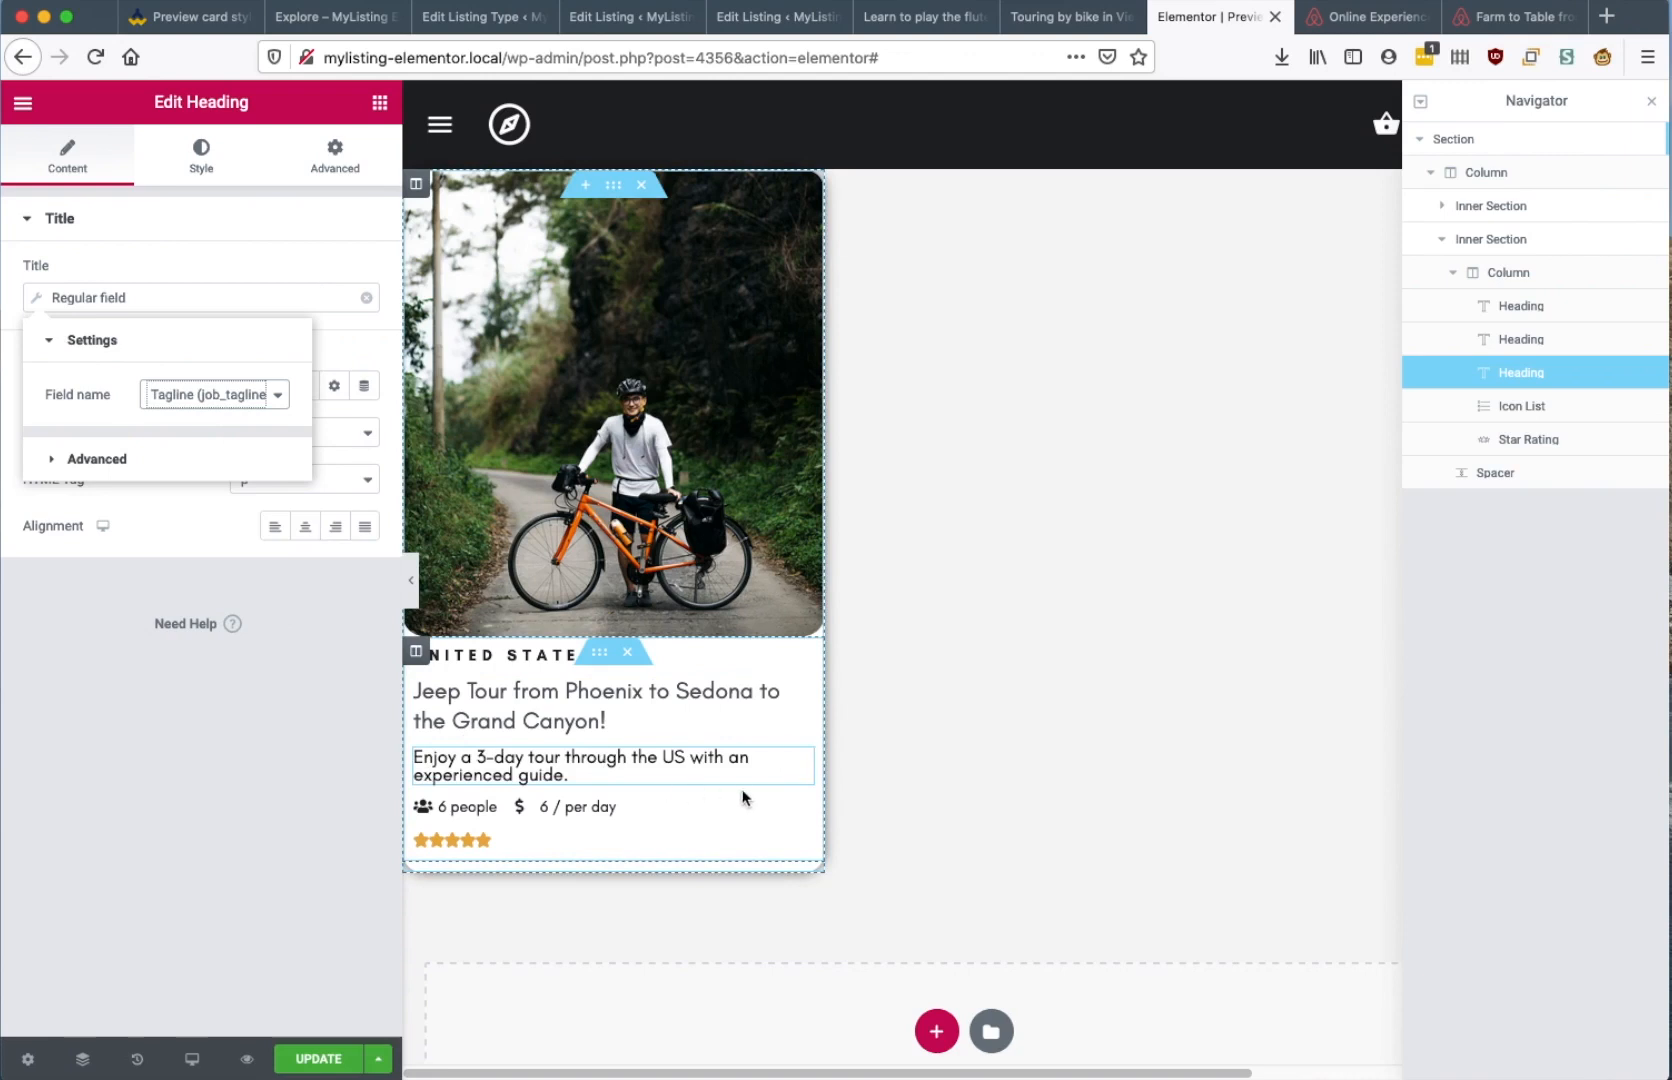
Set the tagline heading's font size to 1.1 em in its typography settings
{"action": "left_click", "coordinate": [190, 162]}
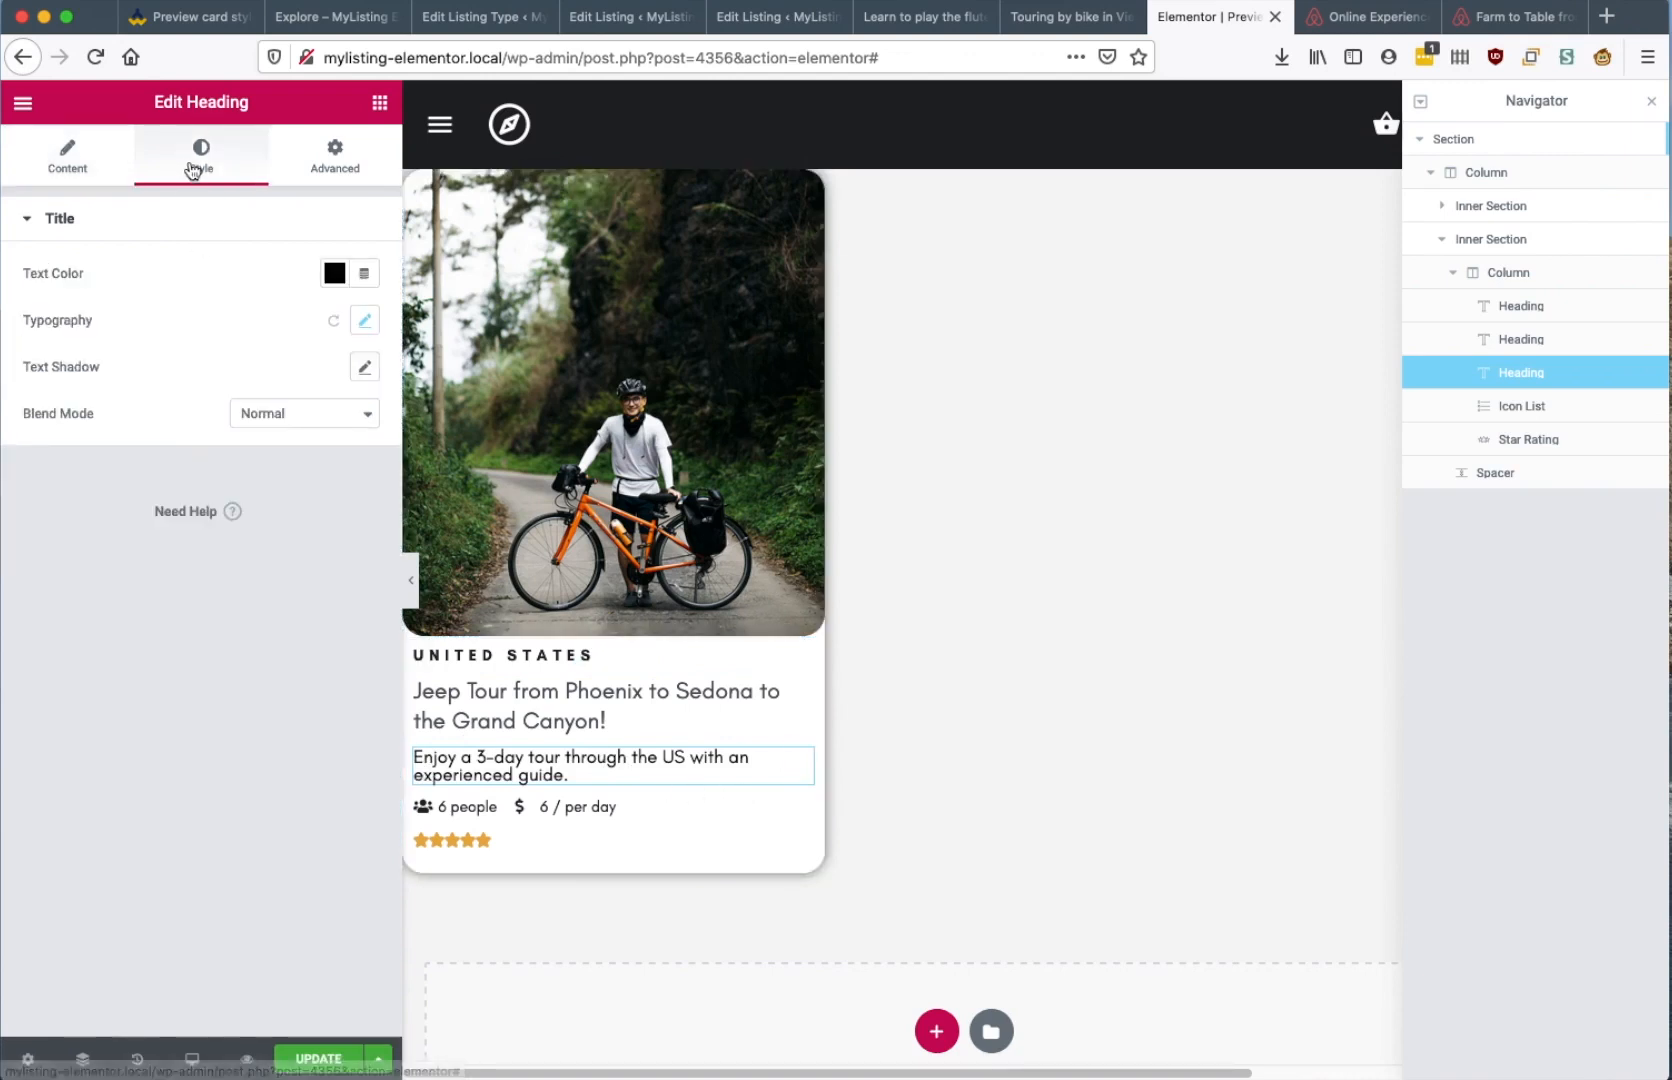
{"action": "left_click", "coordinate": [364, 320]}
{"action": "left_click", "coordinate": [349, 470]}
{"action": "left_click", "coordinate": [349, 470]}
{"action": "left_click", "coordinate": [353, 458]}
{"action": "left_click", "coordinate": [348, 463]}
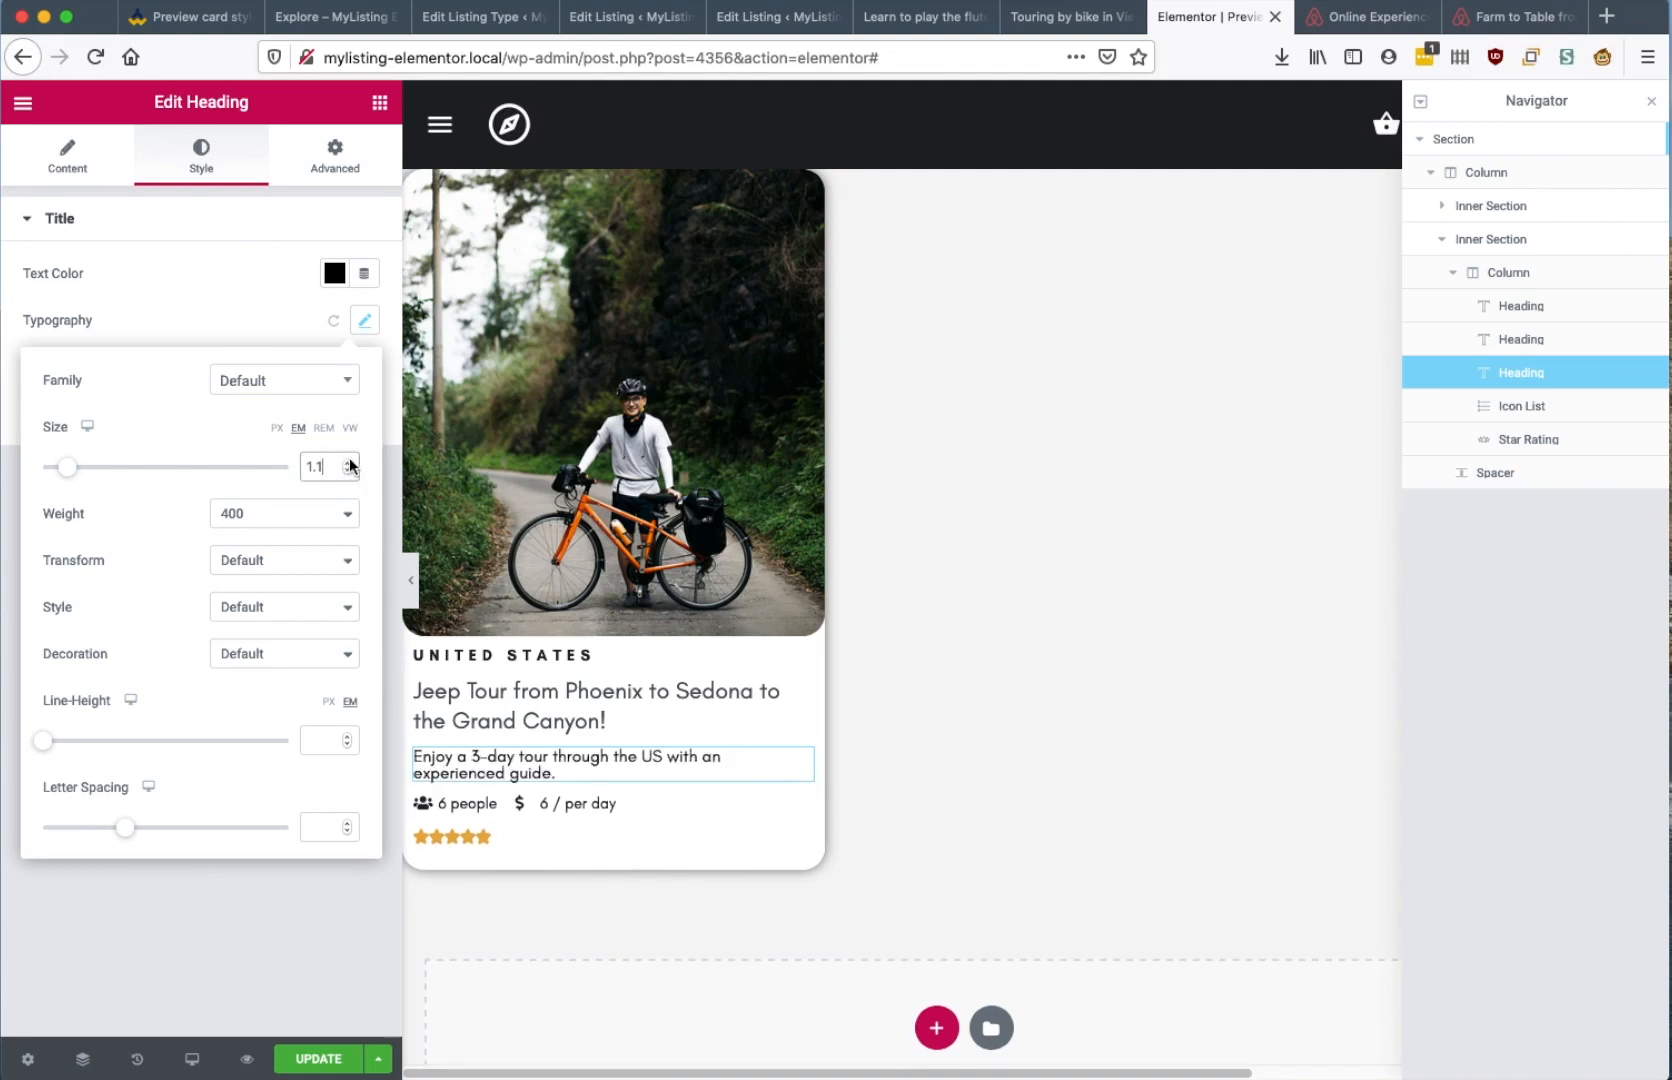
Replace the "6 people" icon list item's text with MyListing's Regular field dynamic tag, using Group size (group-size - number)
{"action": "left_click", "coordinate": [464, 803]}
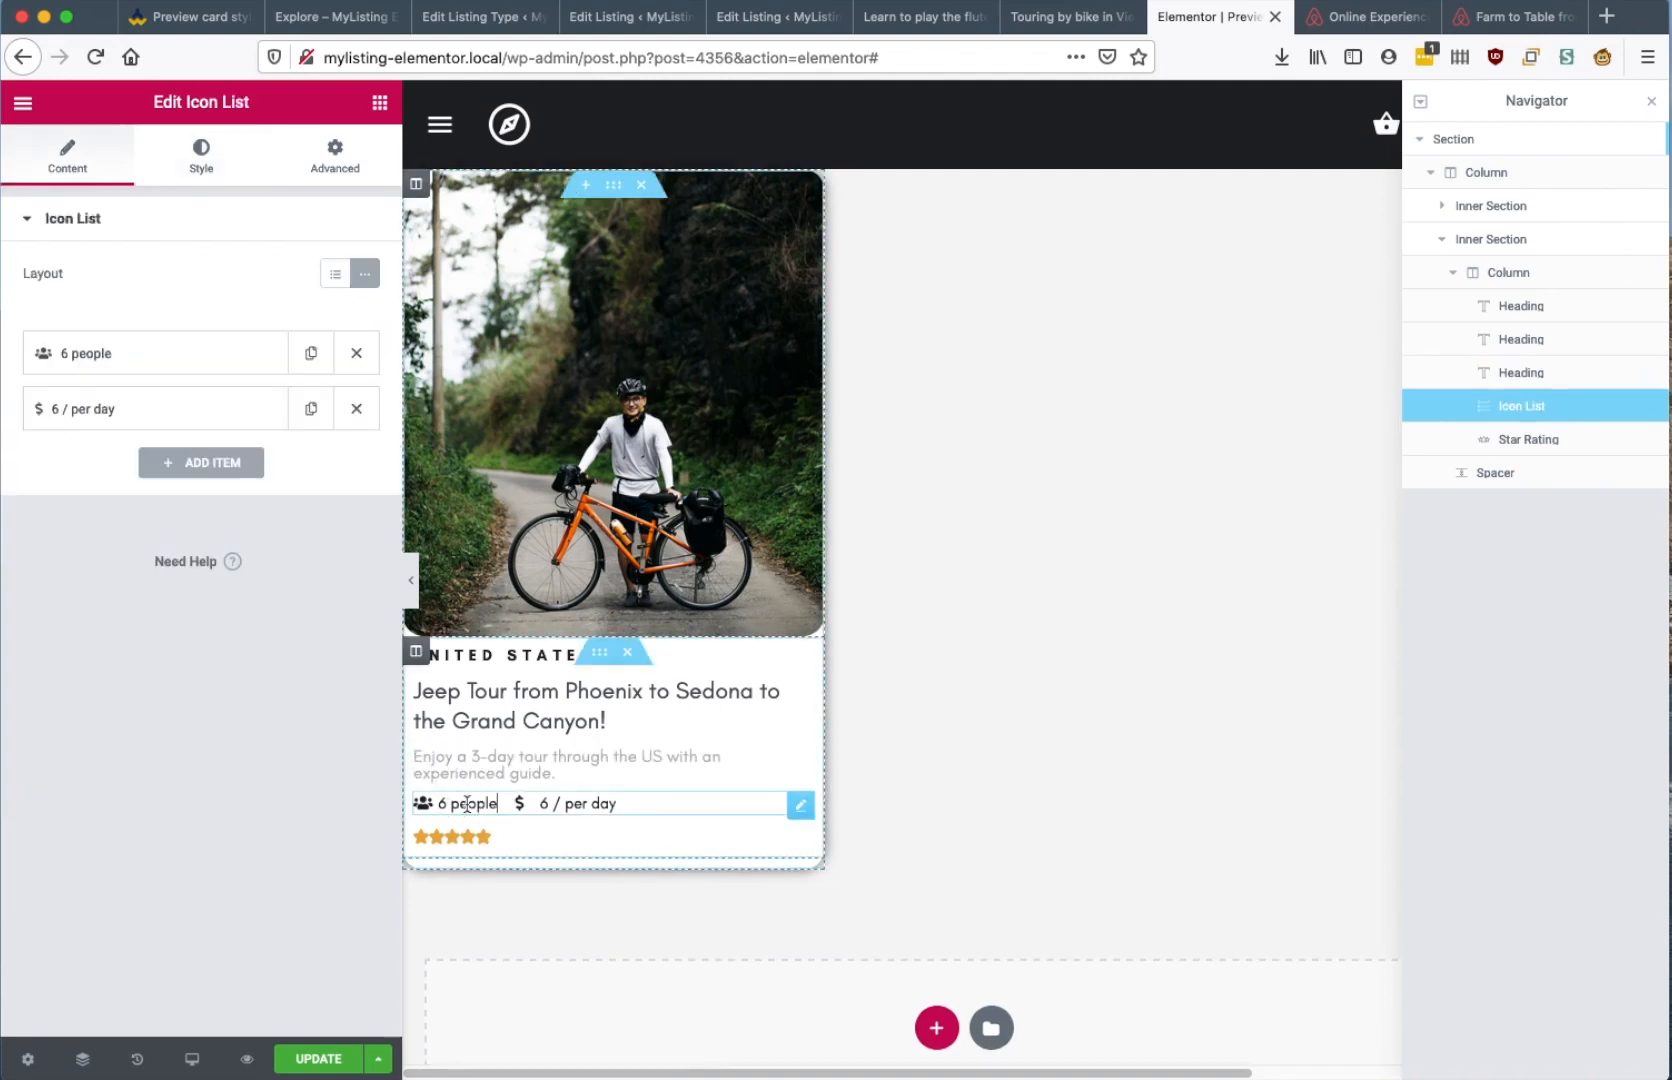
{"action": "left_click", "coordinate": [164, 362]}
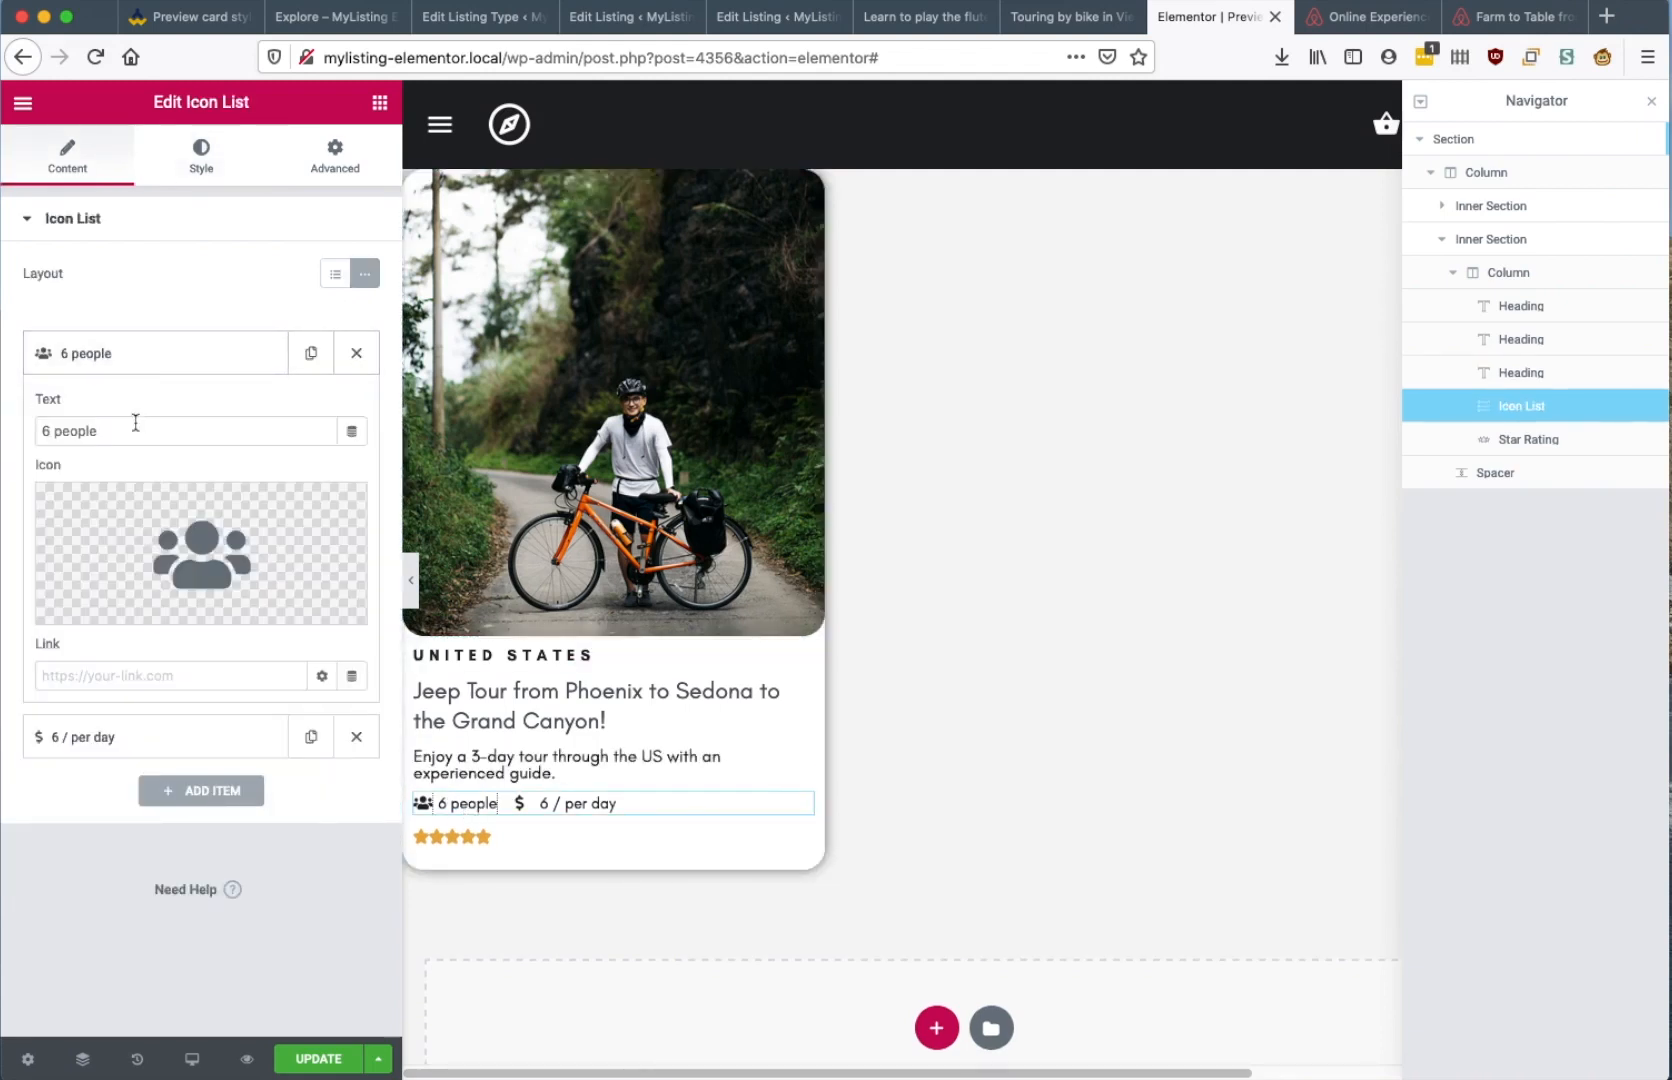
{"action": "triple_click", "coordinate": [260, 420]}
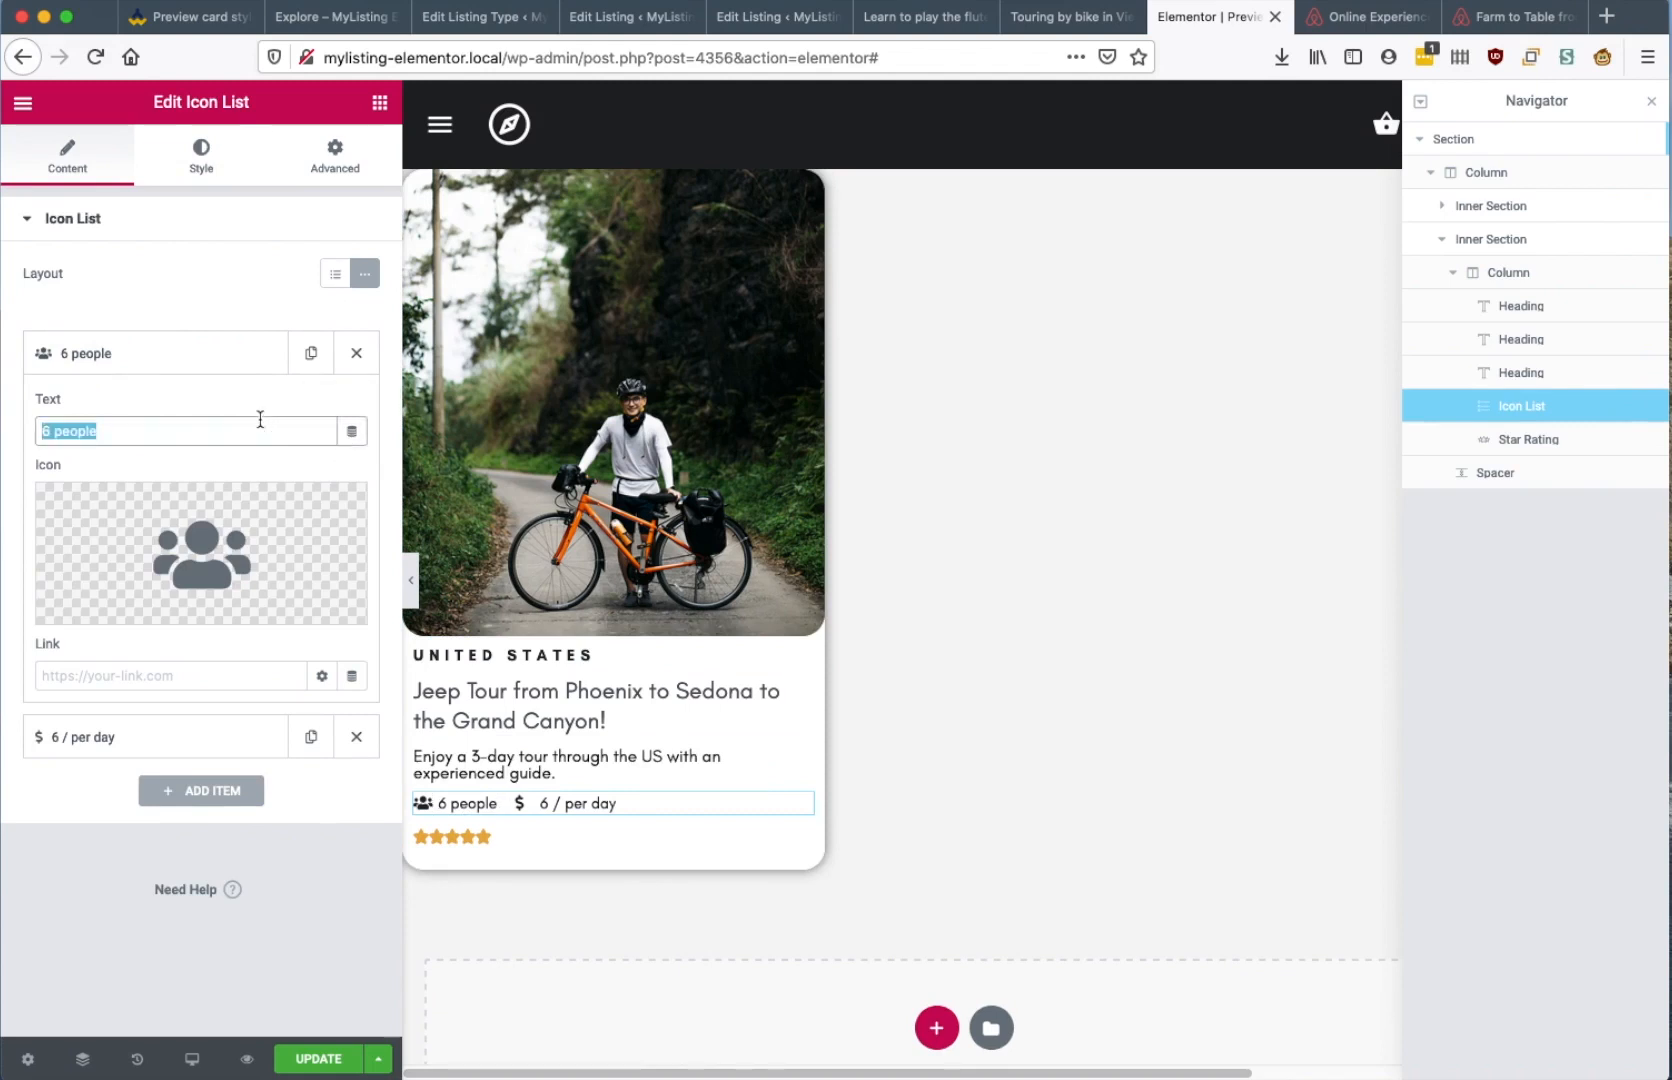
{"action": "key", "text": "BackSpace"}
{"action": "left_click", "coordinate": [351, 431]}
{"action": "scroll", "coordinate": [252, 661], "scroll_direction": "down", "scroll_amount": 5}
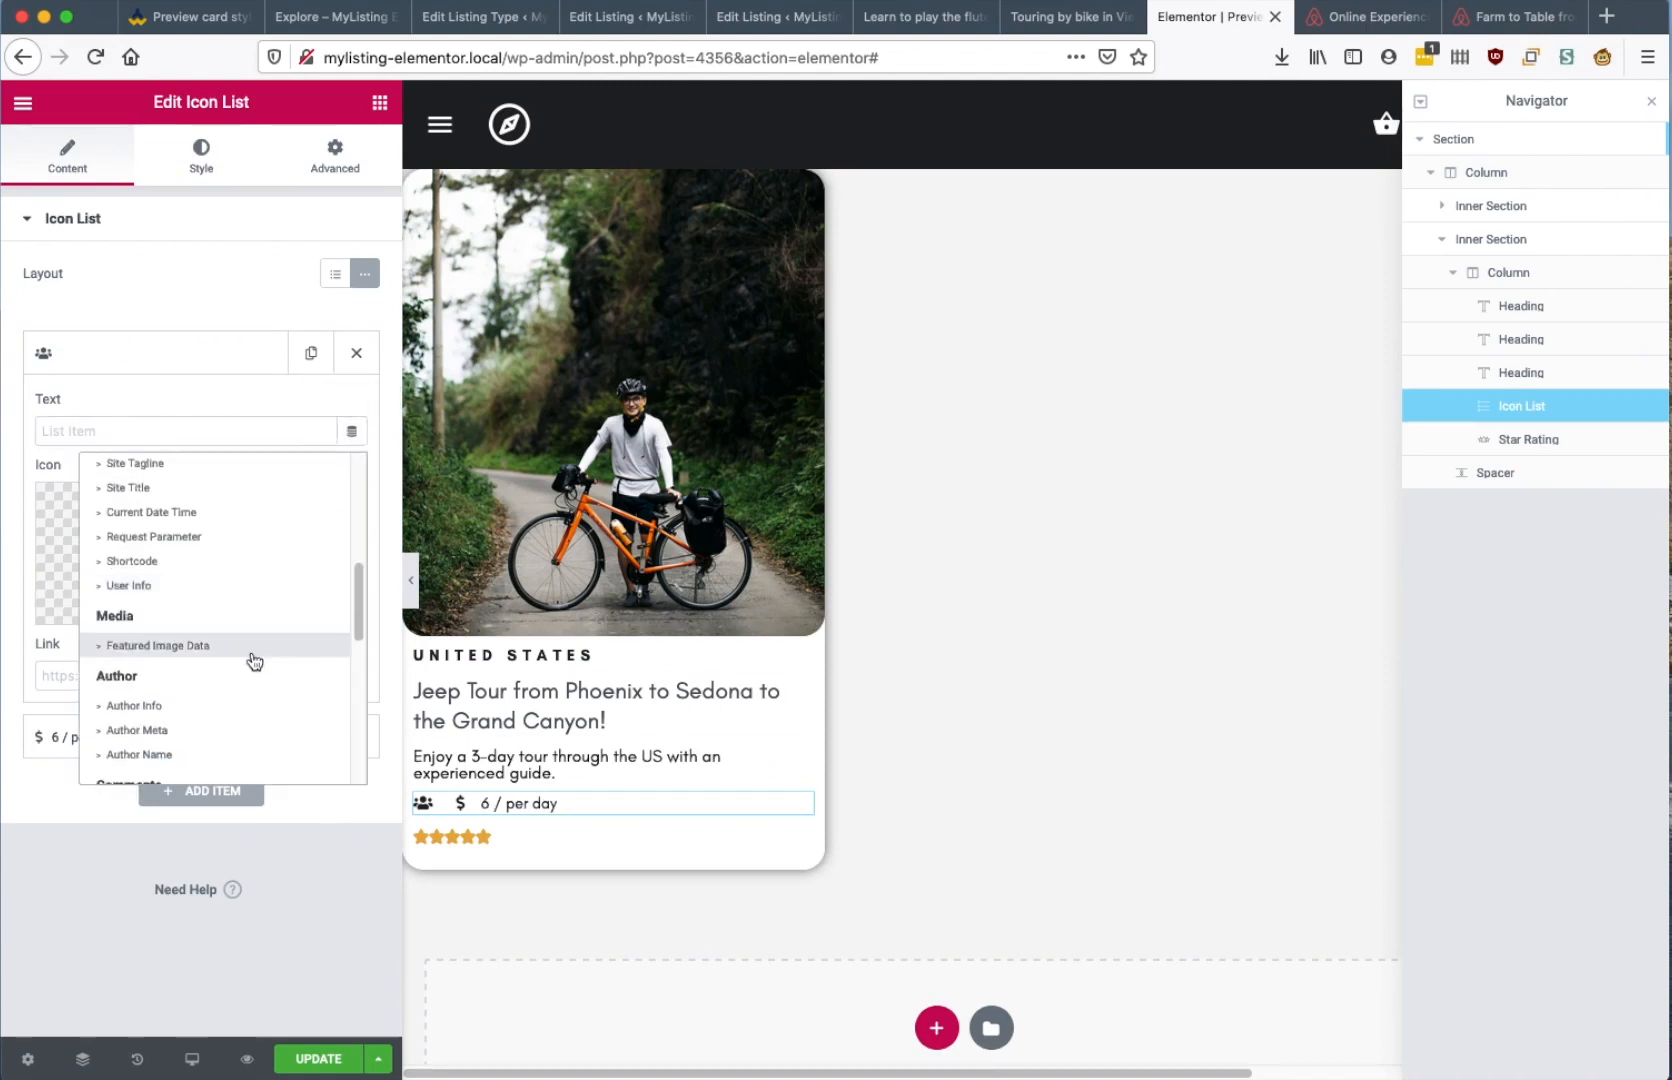
{"action": "scroll", "coordinate": [254, 661], "scroll_direction": "down", "scroll_amount": 8}
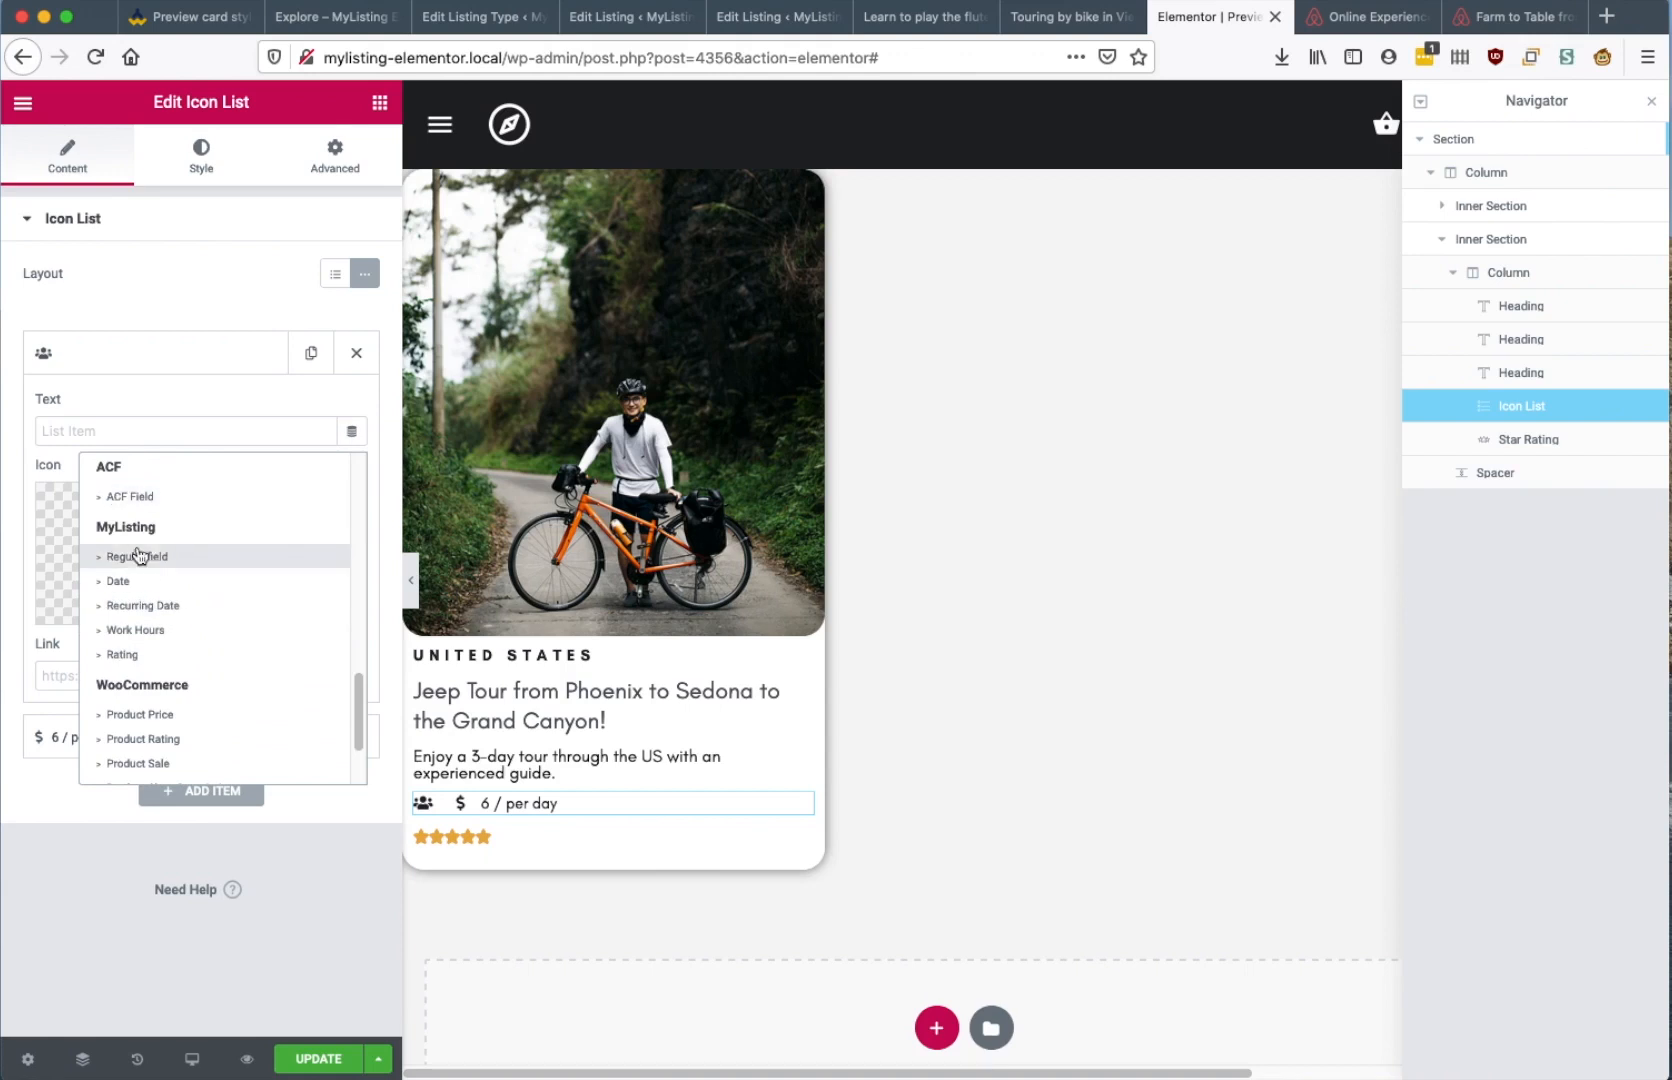
{"action": "left_click", "coordinate": [140, 557]}
{"action": "left_click", "coordinate": [170, 438]}
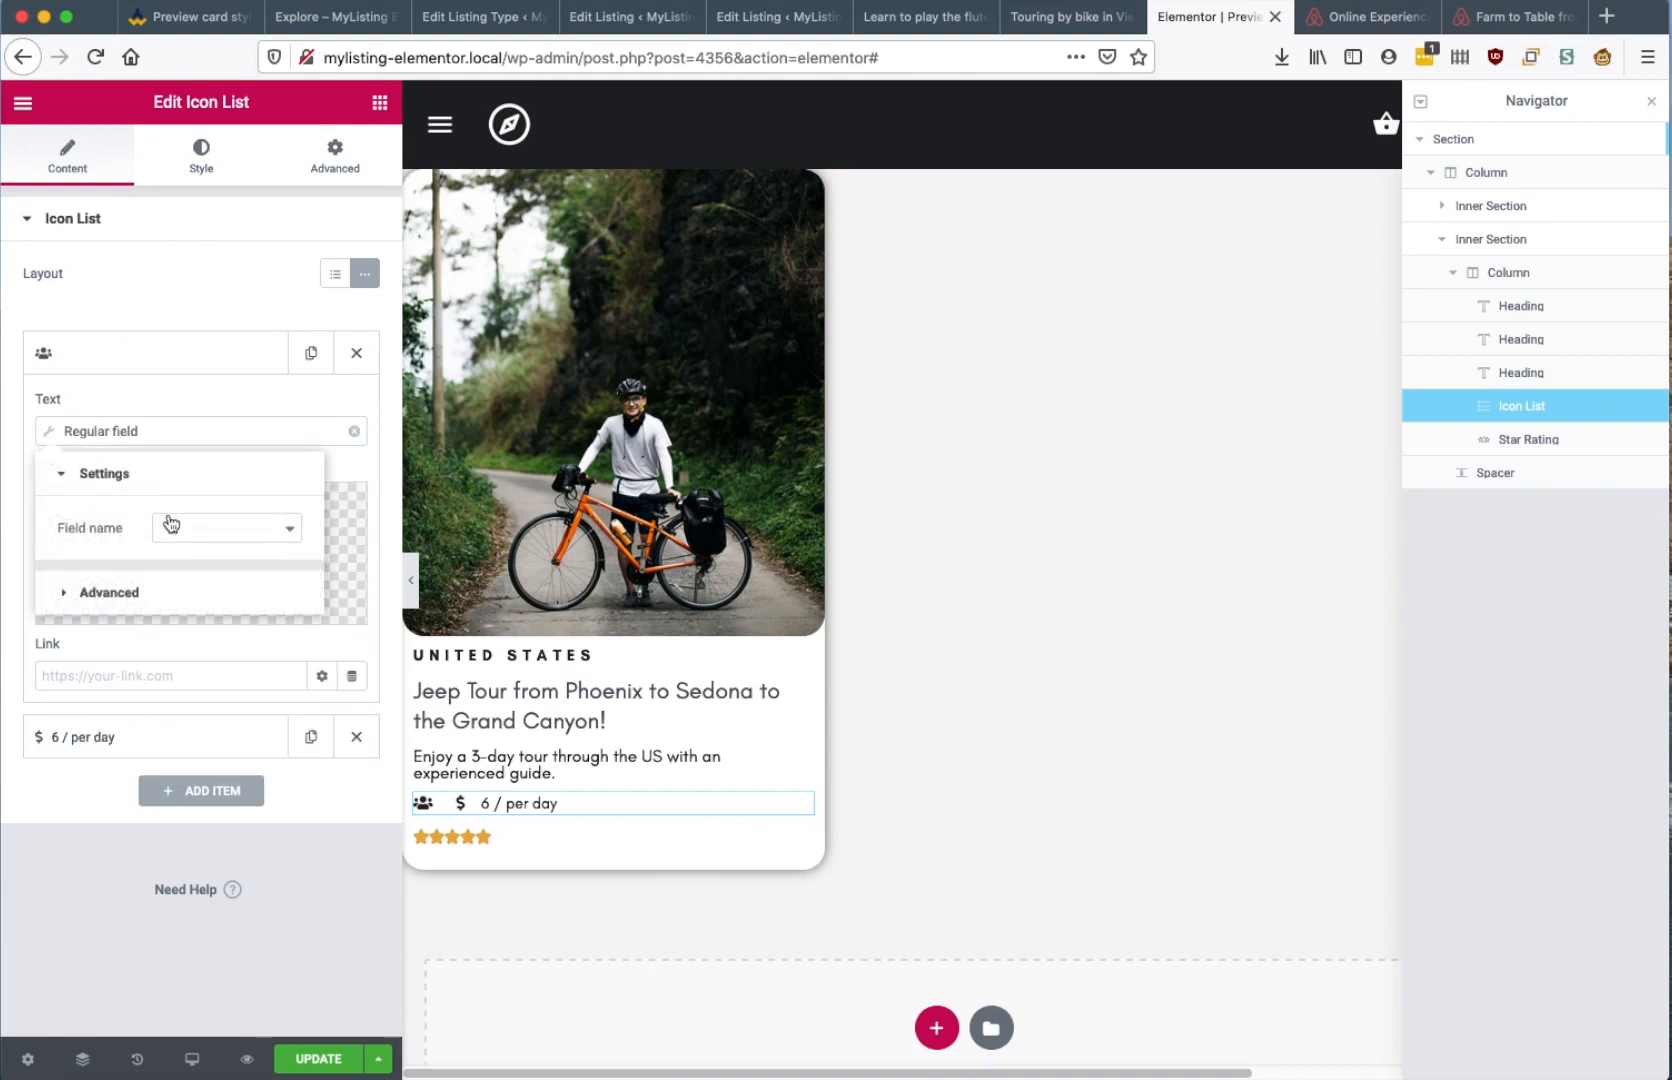
{"action": "left_click", "coordinate": [178, 530]}
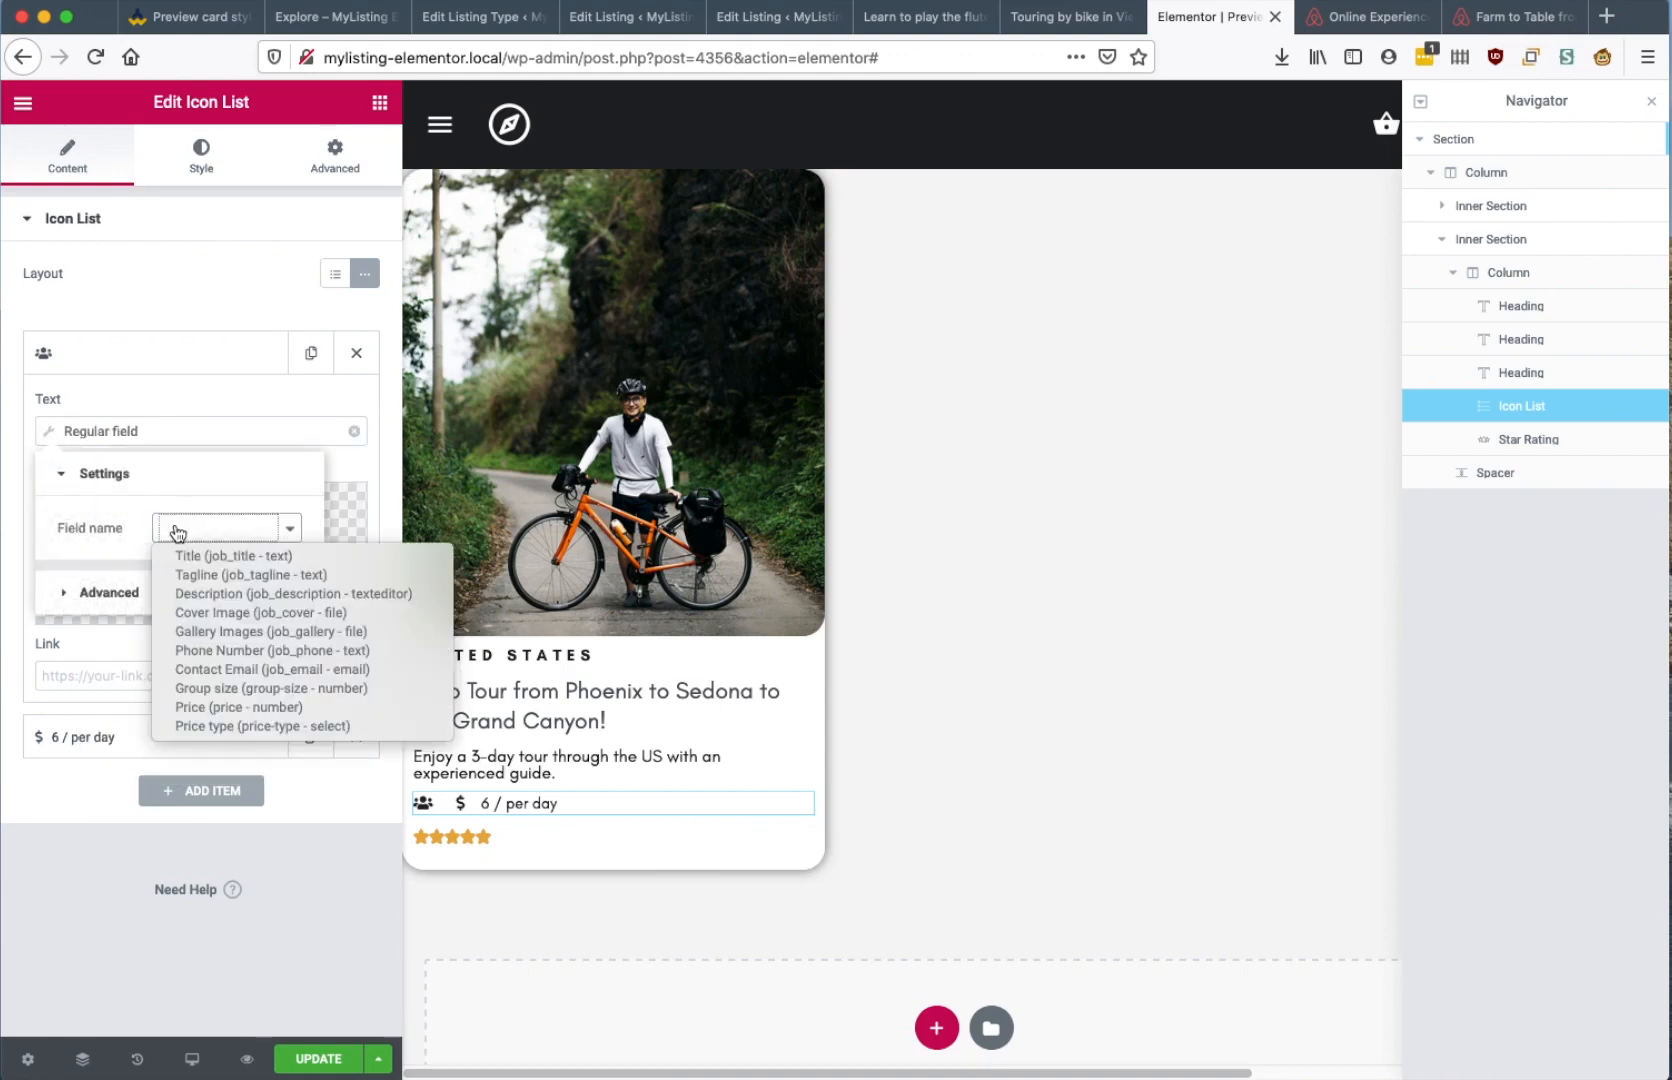
{"action": "left_click", "coordinate": [233, 686]}
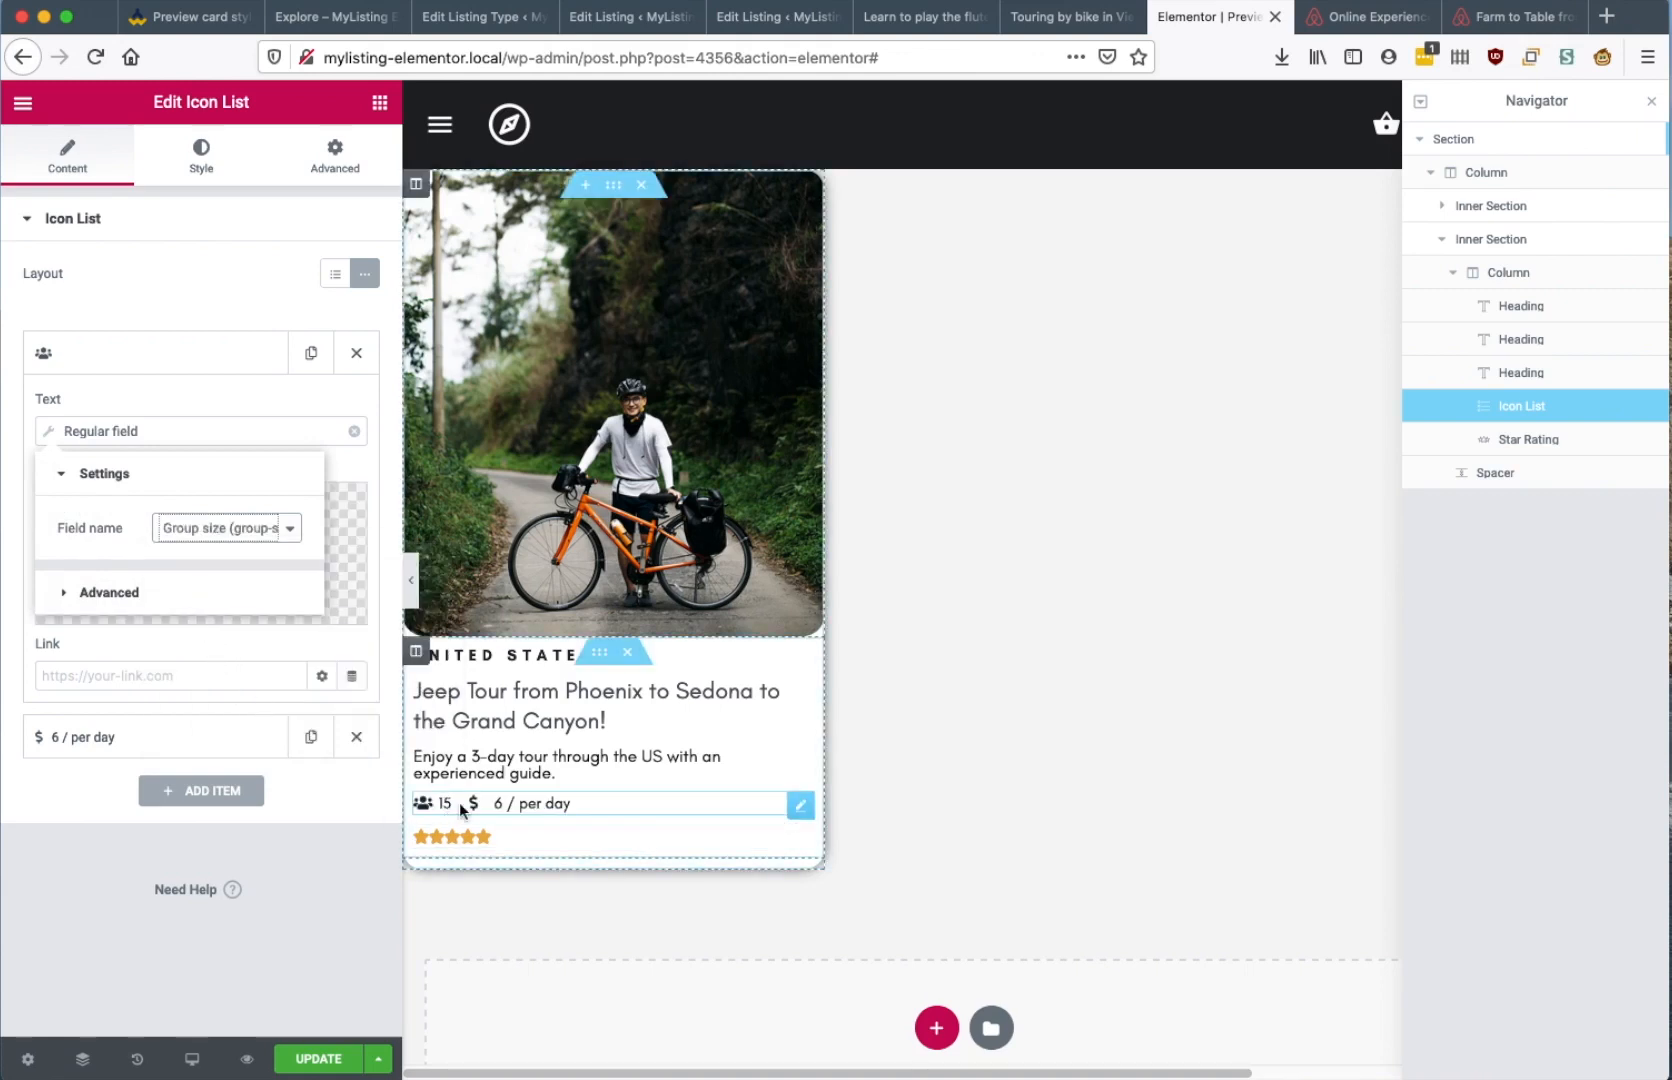
Add "people at max." as the text after the group size value in the dynamic tag's advanced settings
{"action": "left_click", "coordinate": [225, 604]}
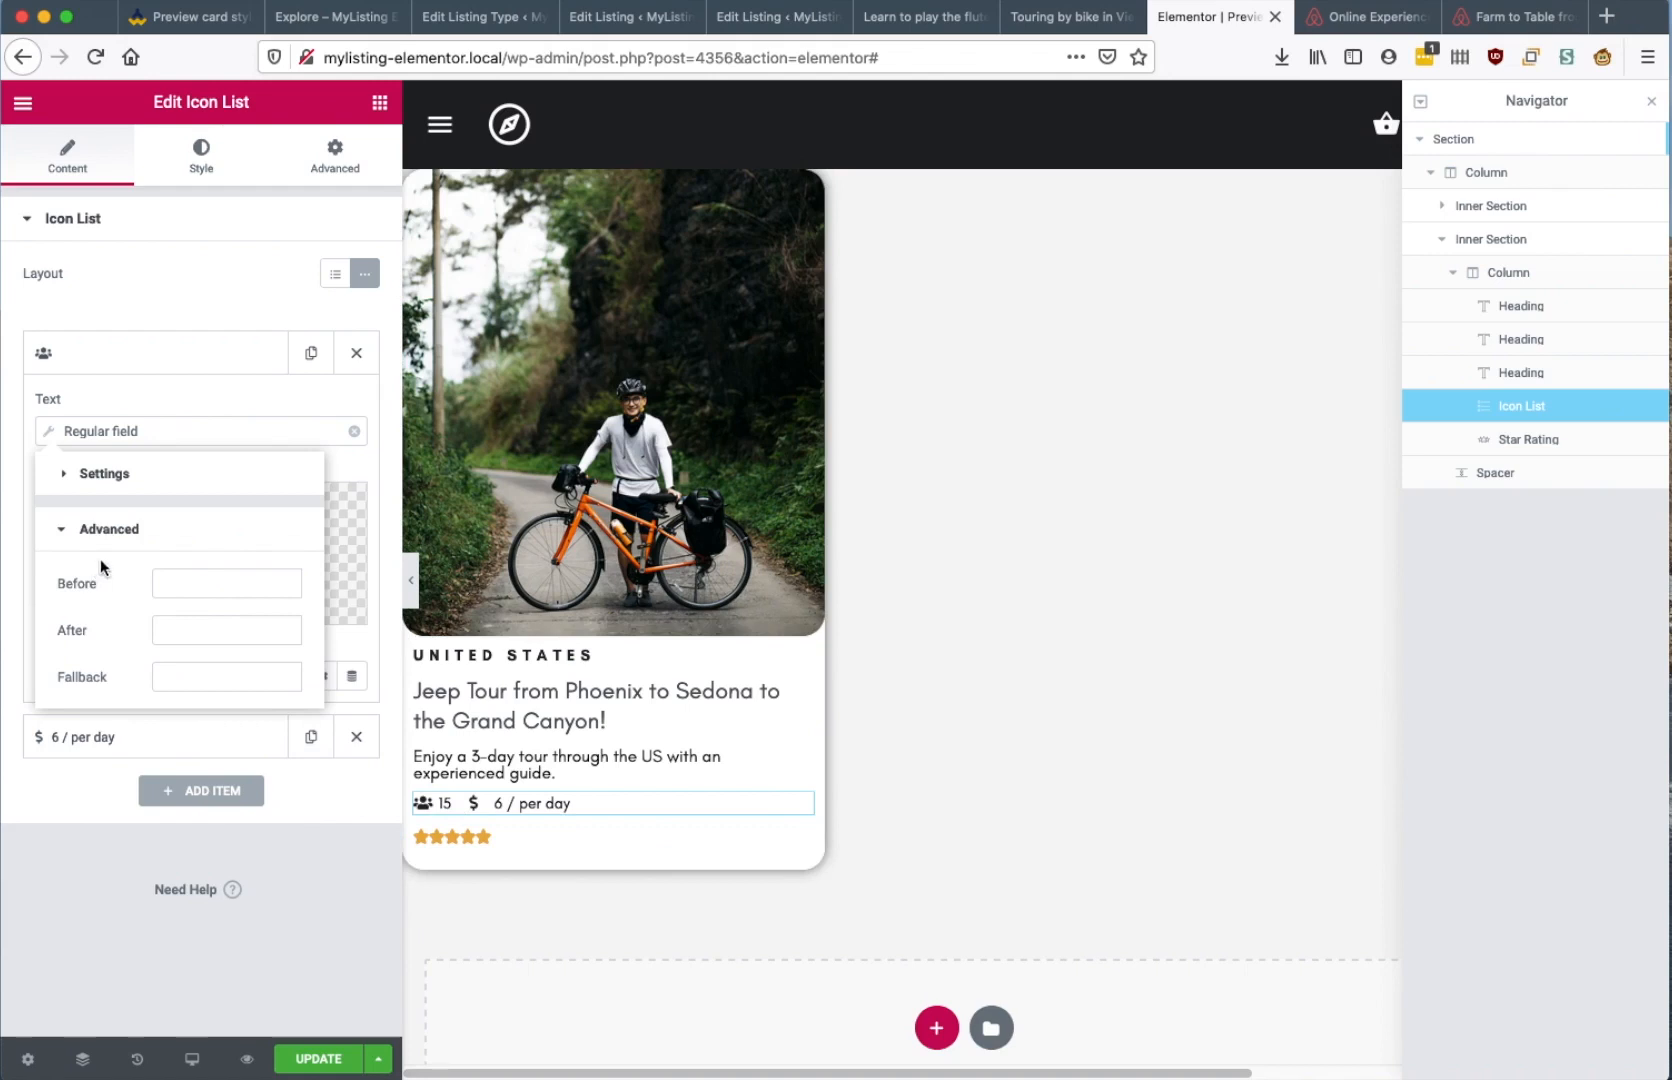
{"action": "left_click", "coordinate": [161, 623]}
{"action": "type", "text": "people"}
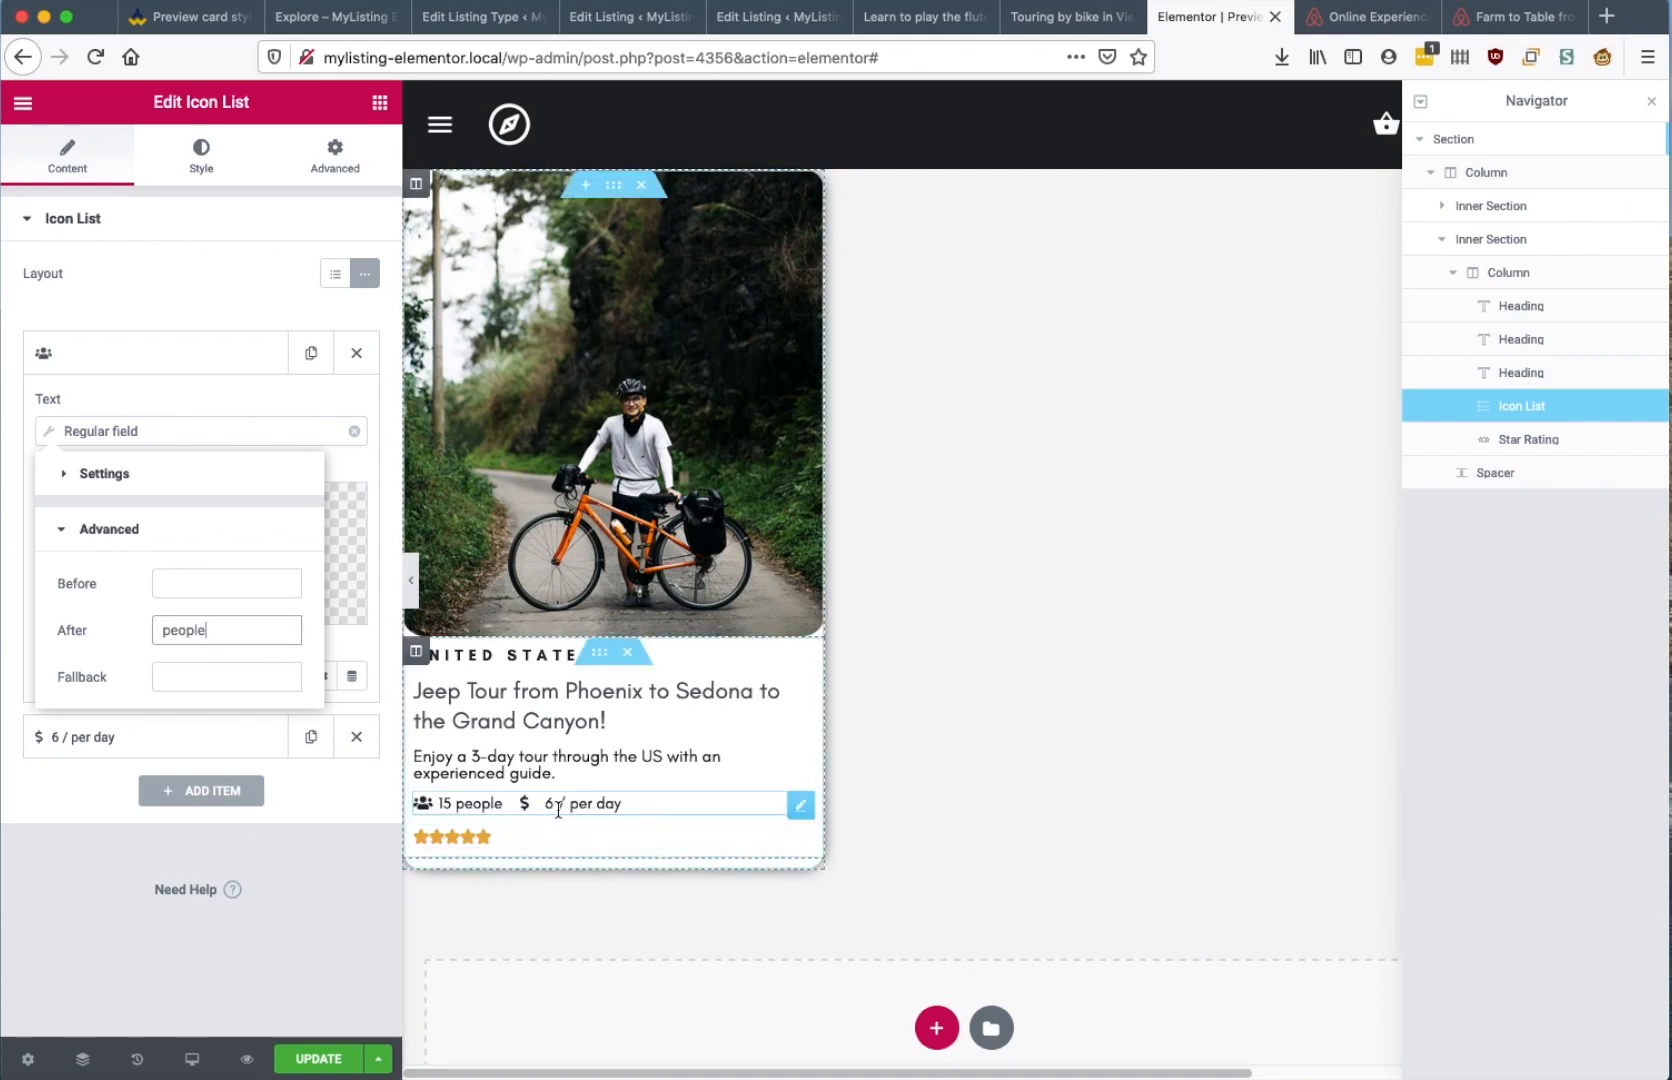
{"action": "type", "text": " at max."}
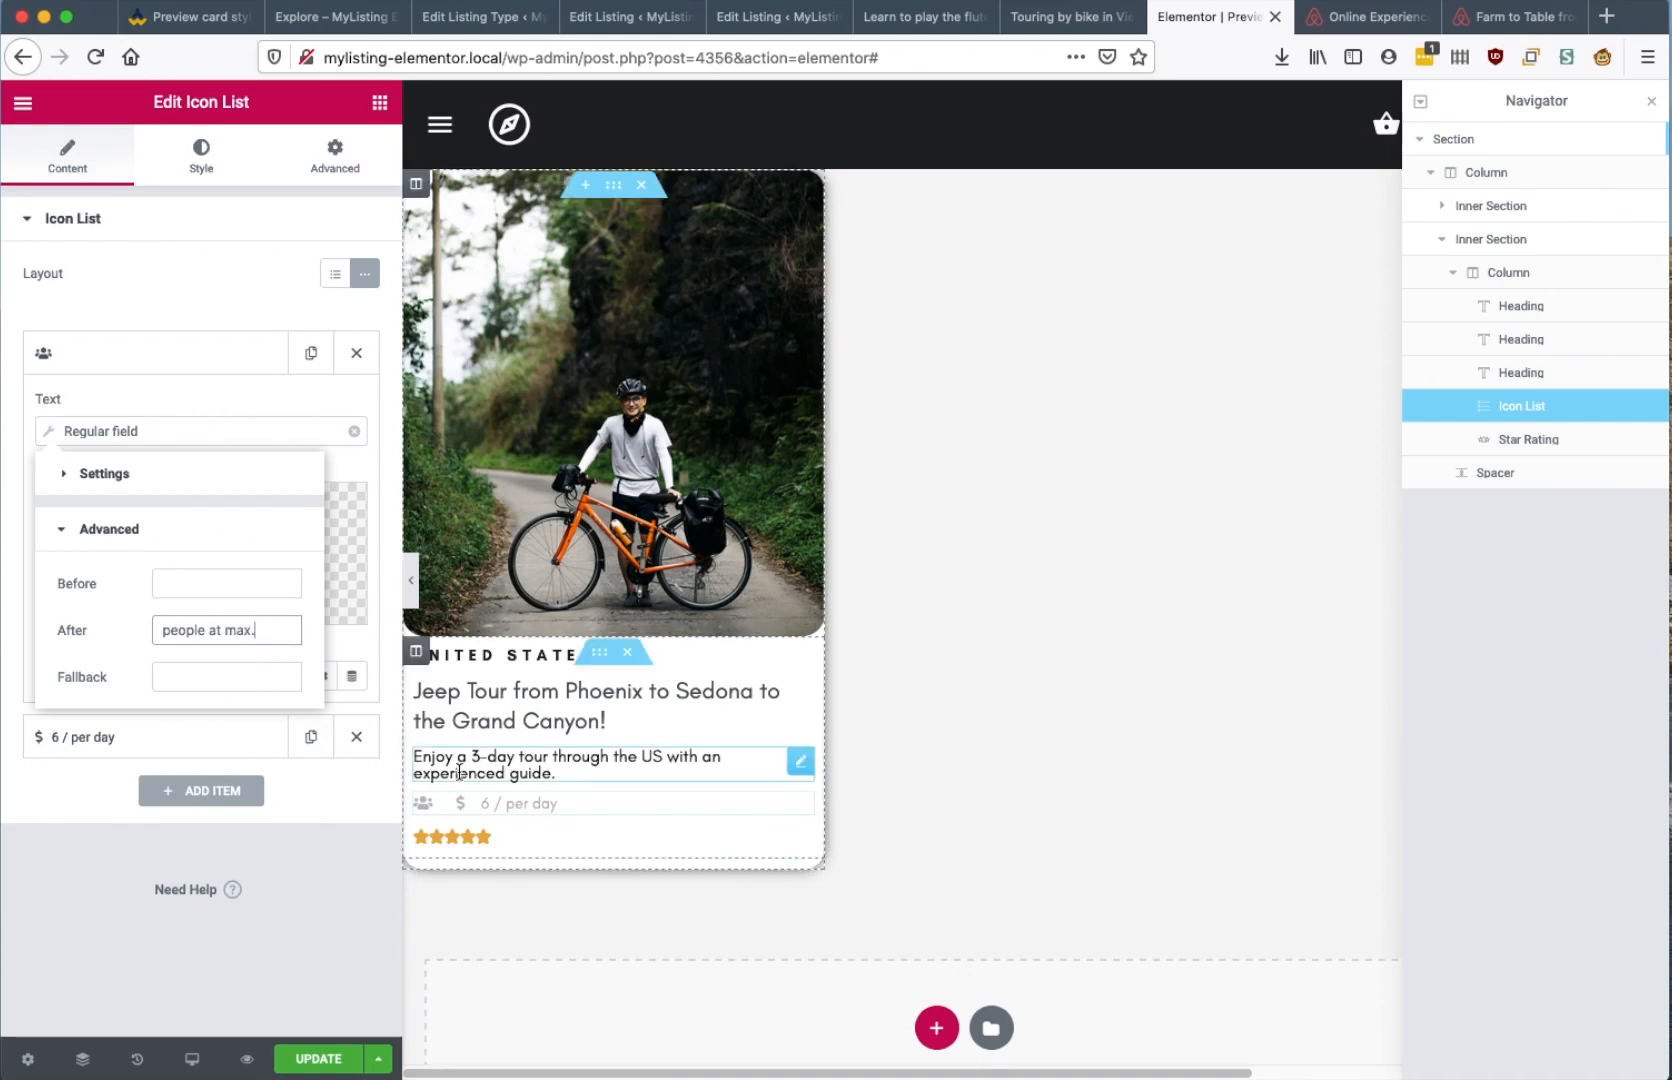
{"action": "left_click", "coordinate": [666, 802]}
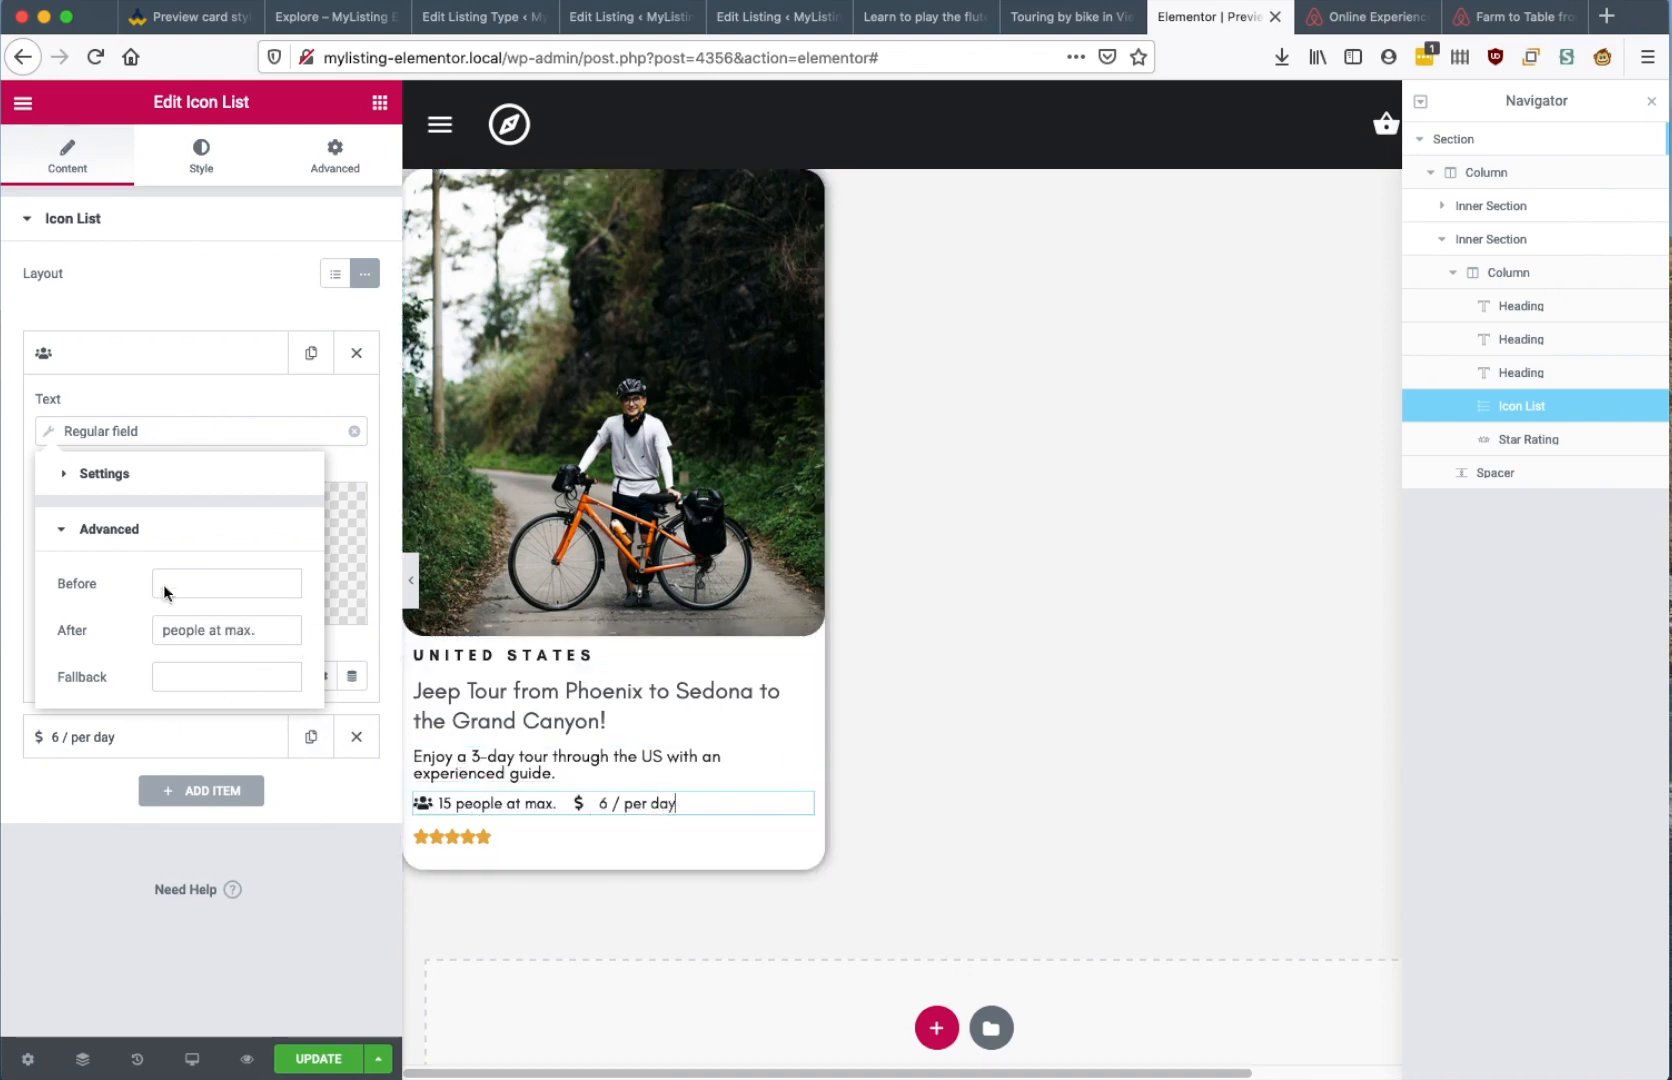
Replace the "6 / per day" icon list item's text with MyListing's Regular field dynamic tag, using Price (price - number)
{"action": "left_click", "coordinate": [142, 740]}
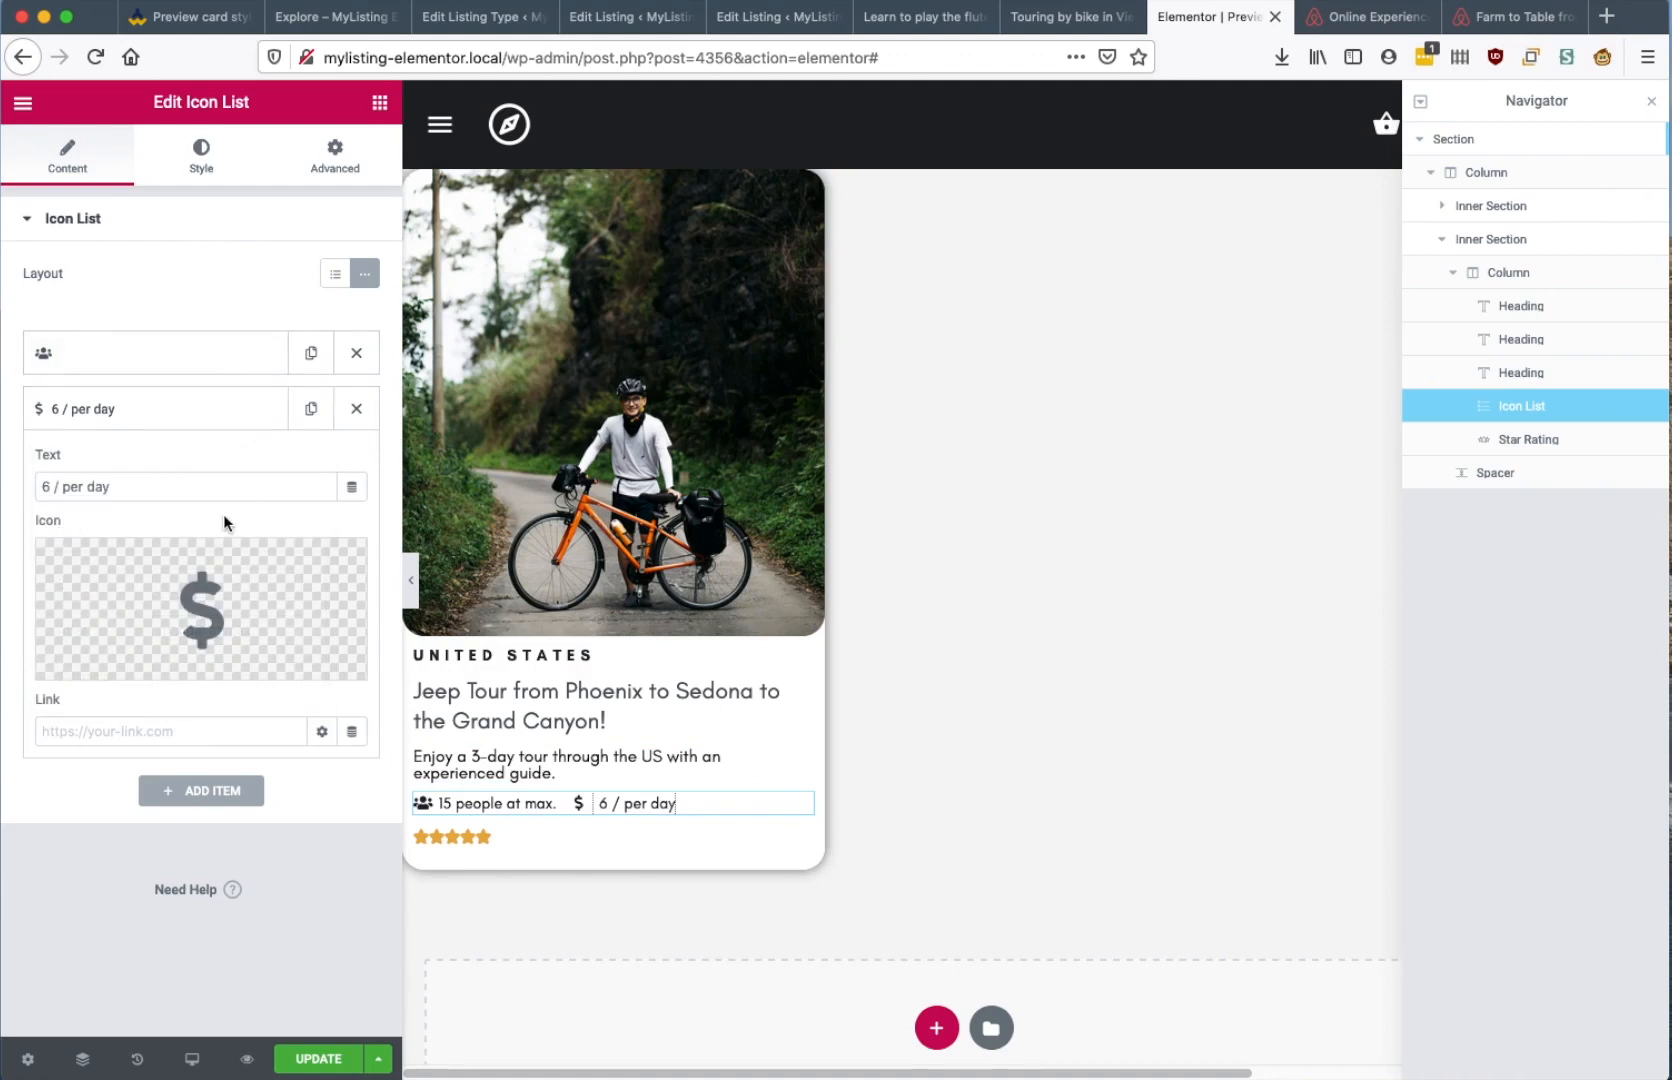
{"action": "triple_click", "coordinate": [283, 488]}
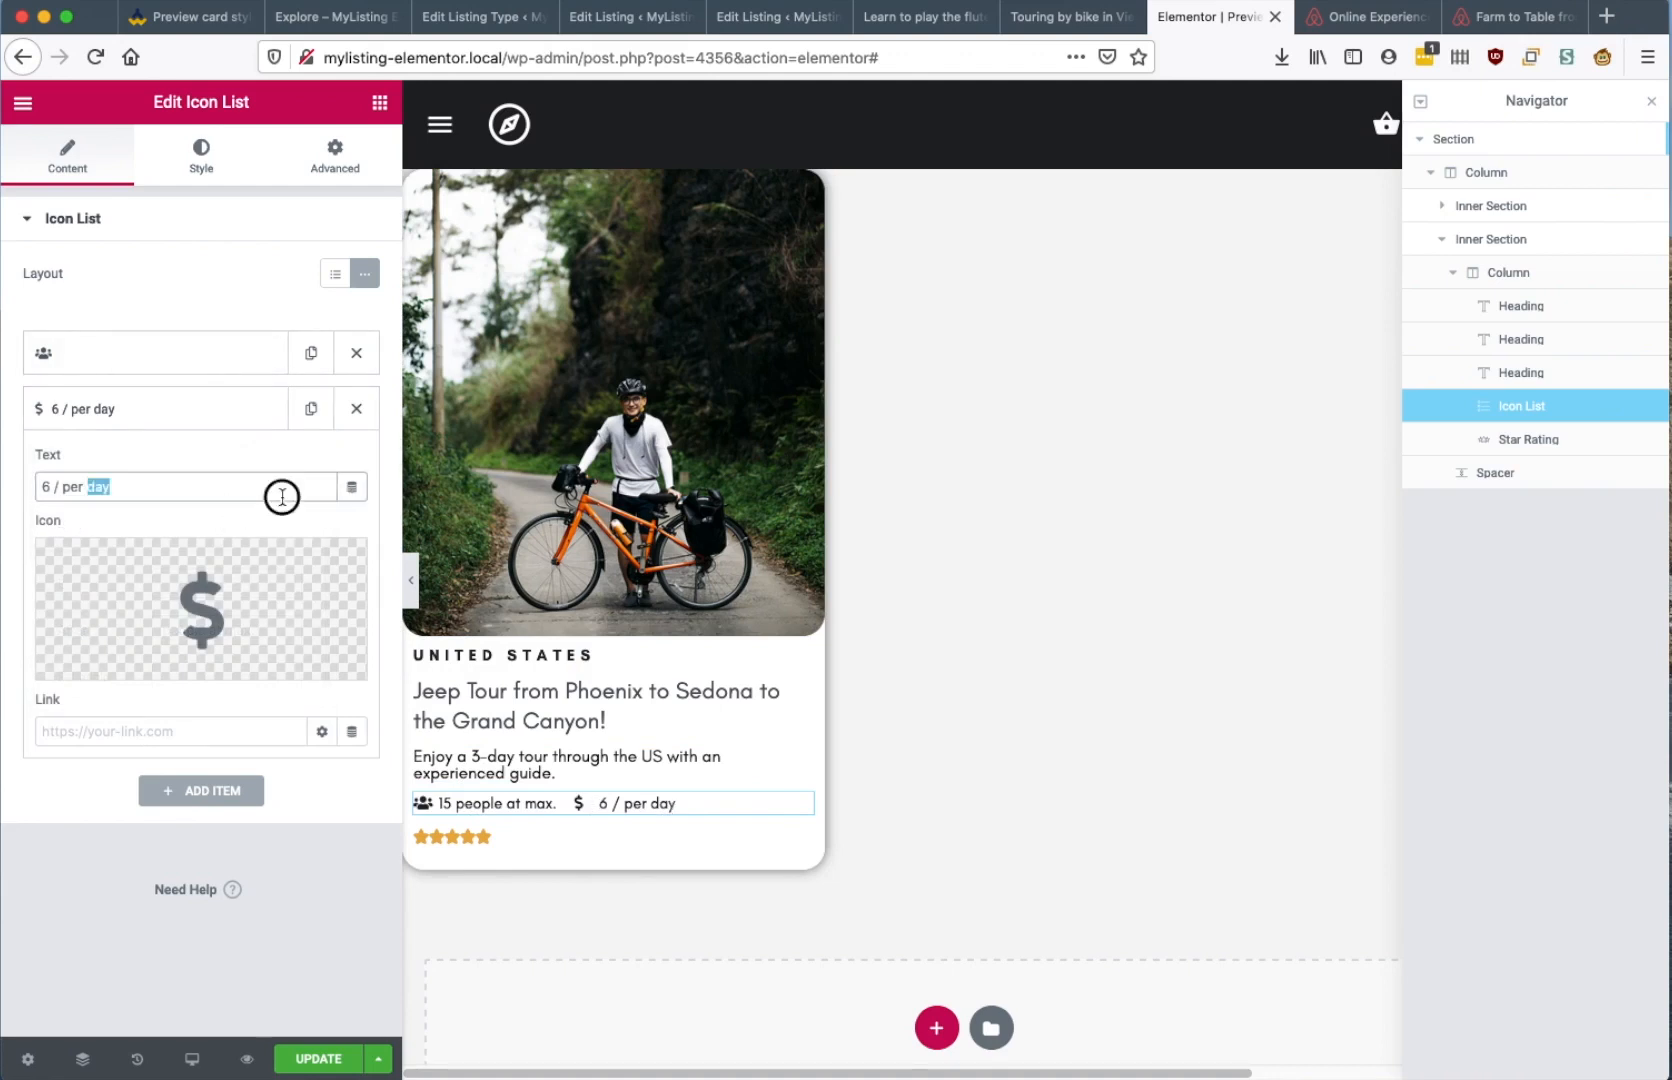
{"action": "left_click", "coordinate": [349, 488]}
{"action": "scroll", "coordinate": [172, 770], "scroll_direction": "down", "scroll_amount": 5}
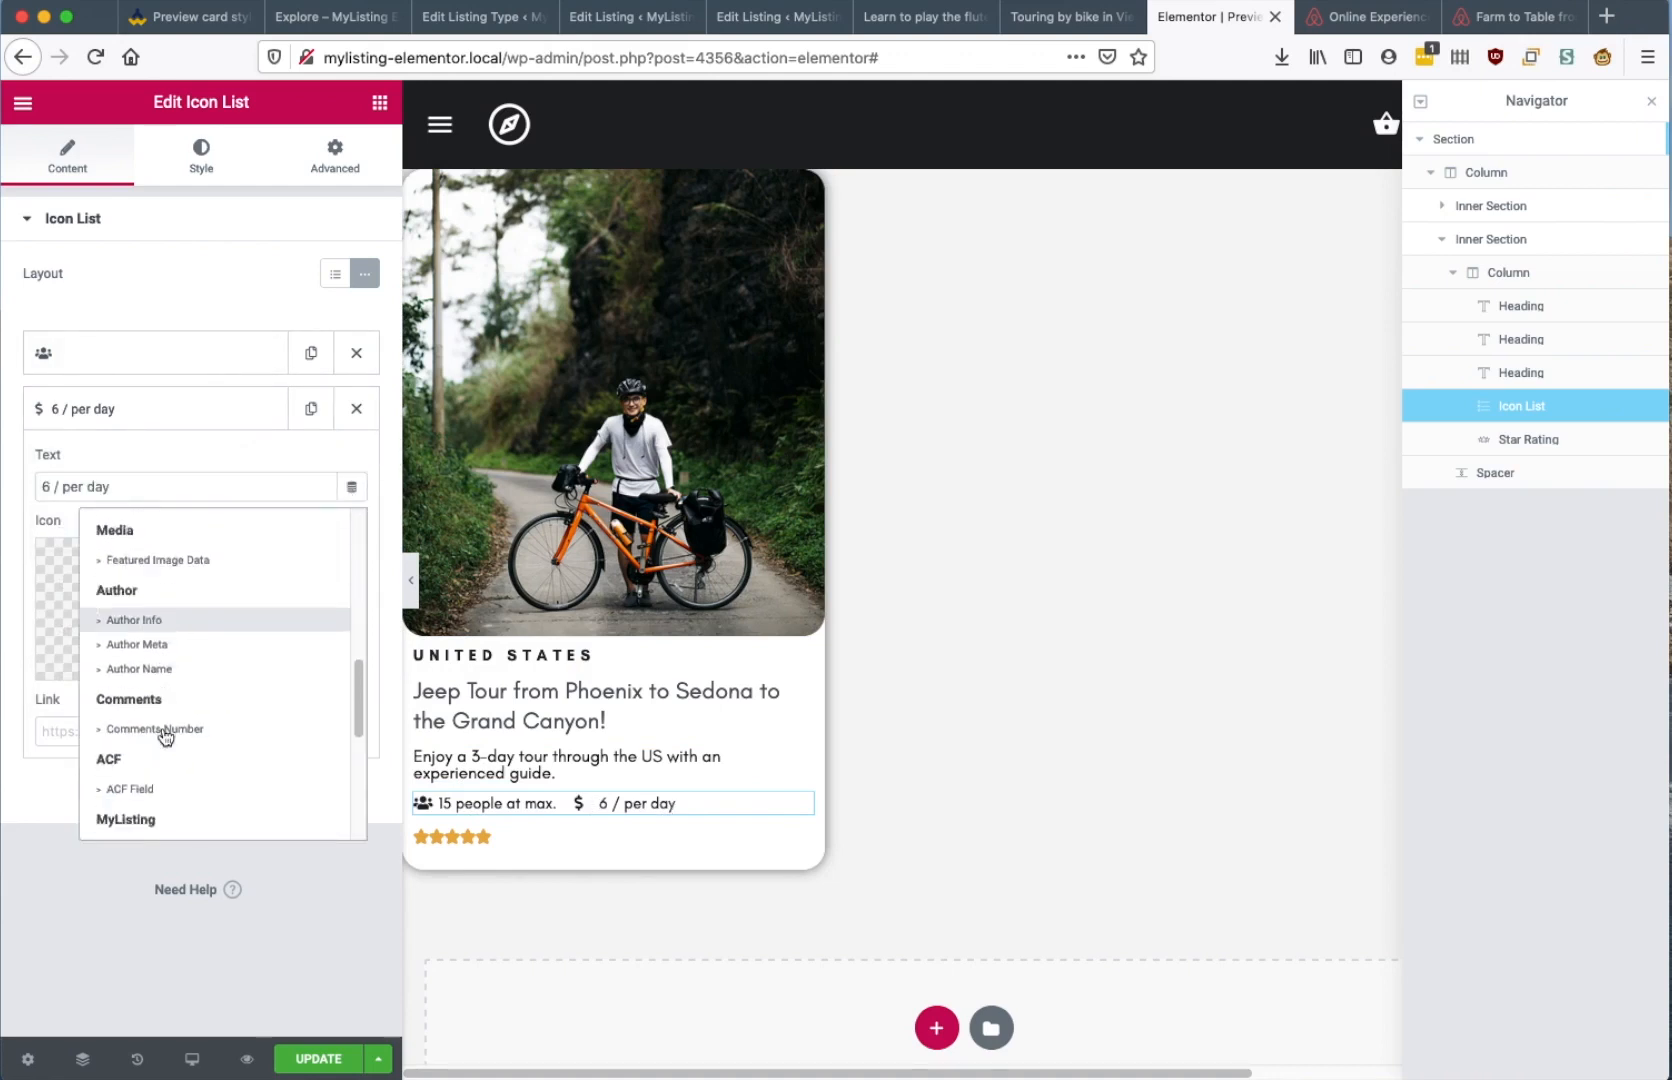
{"action": "scroll", "coordinate": [160, 725], "scroll_direction": "down", "scroll_amount": 1}
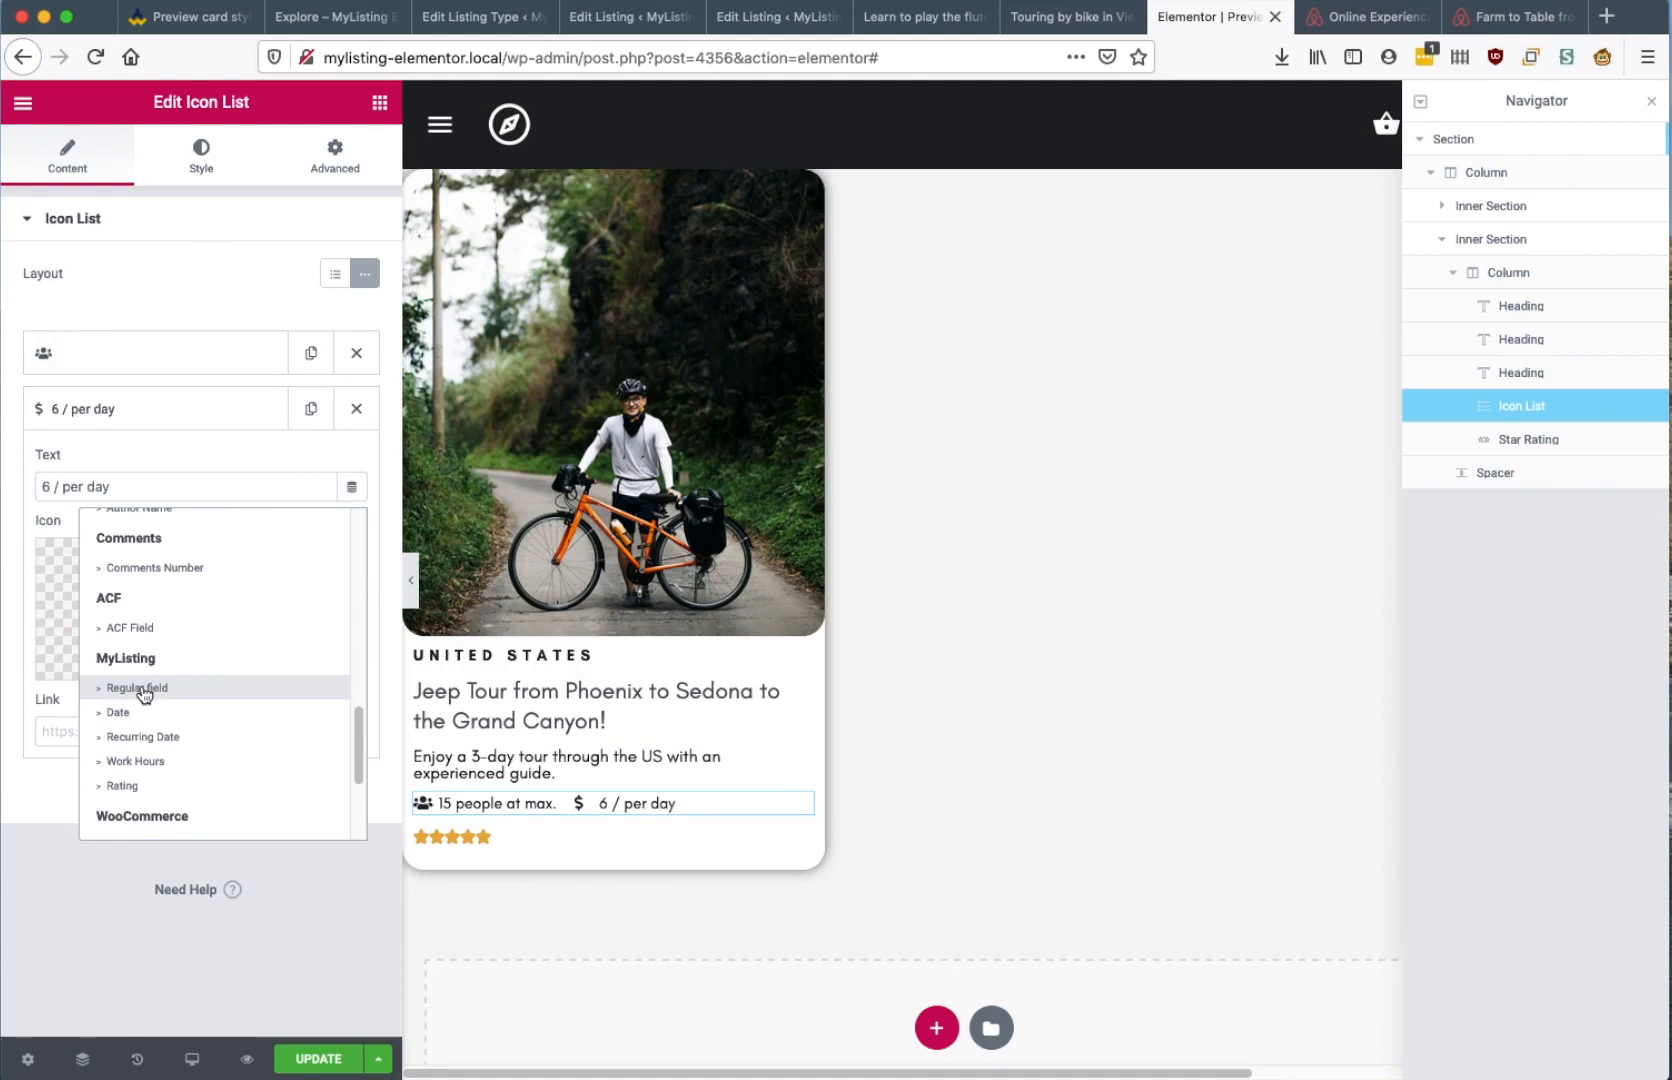
{"action": "left_click", "coordinate": [145, 689]}
{"action": "left_click", "coordinate": [193, 485]}
{"action": "left_click", "coordinate": [204, 586]}
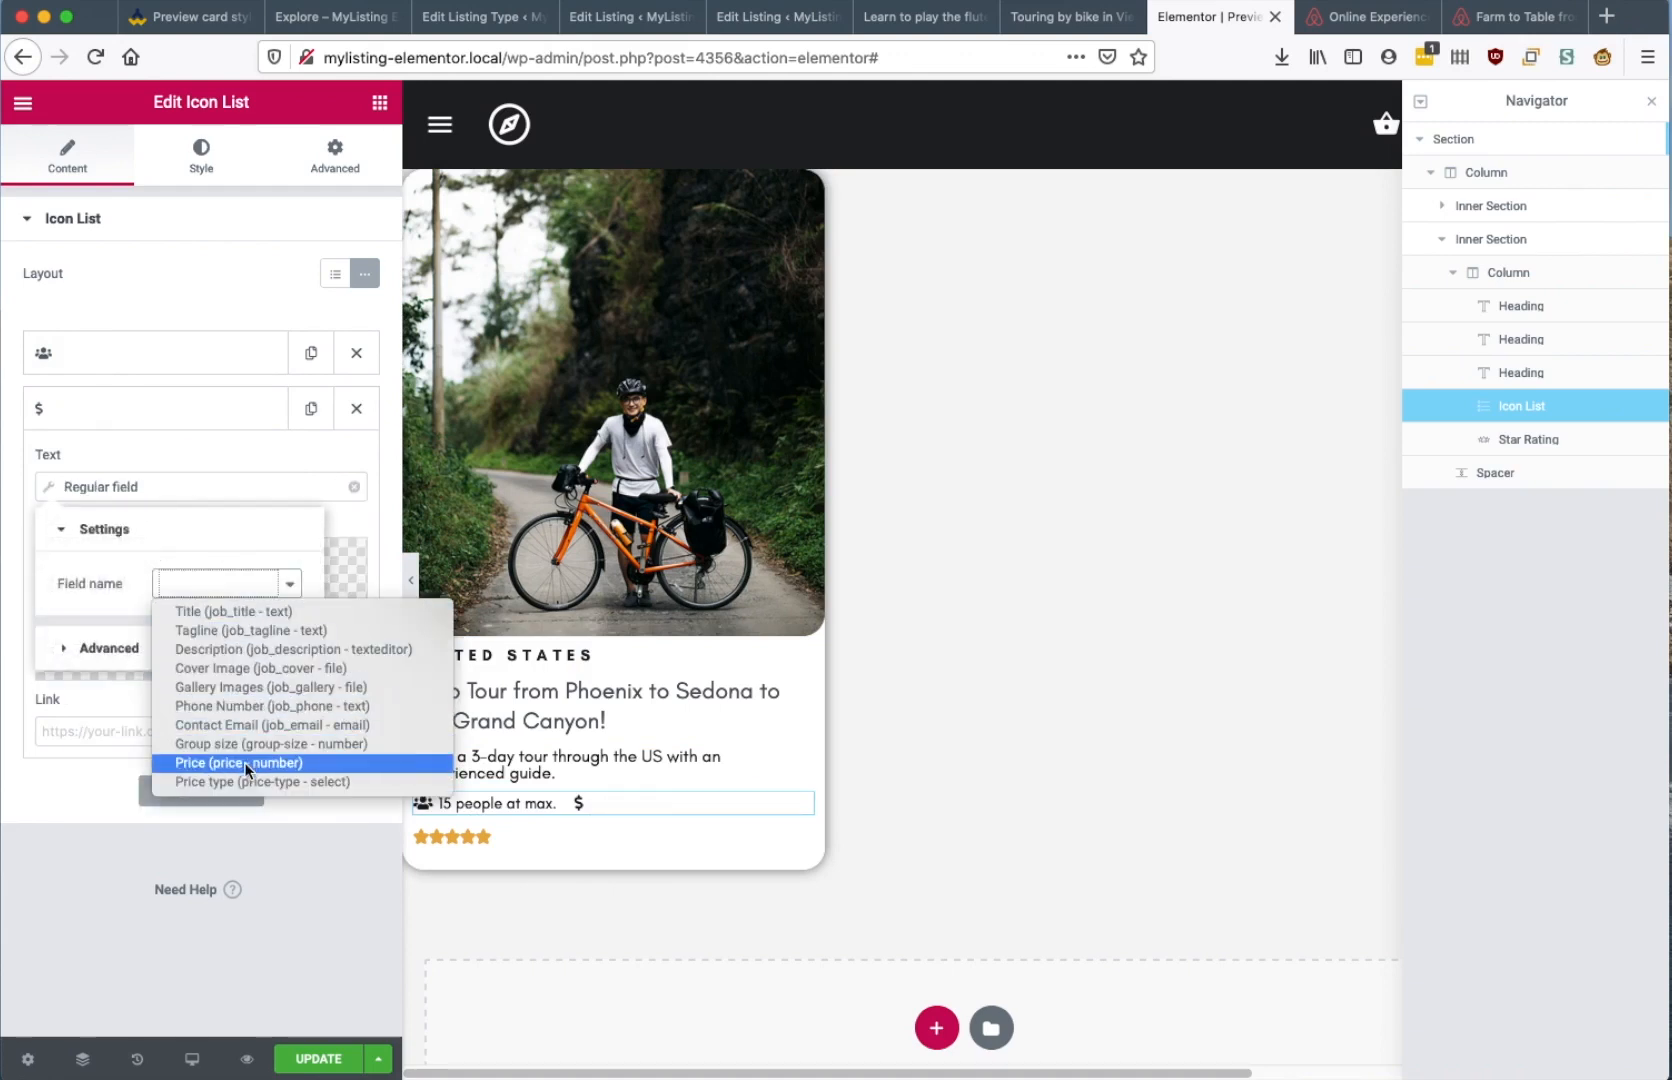
{"action": "left_click", "coordinate": [222, 762]}
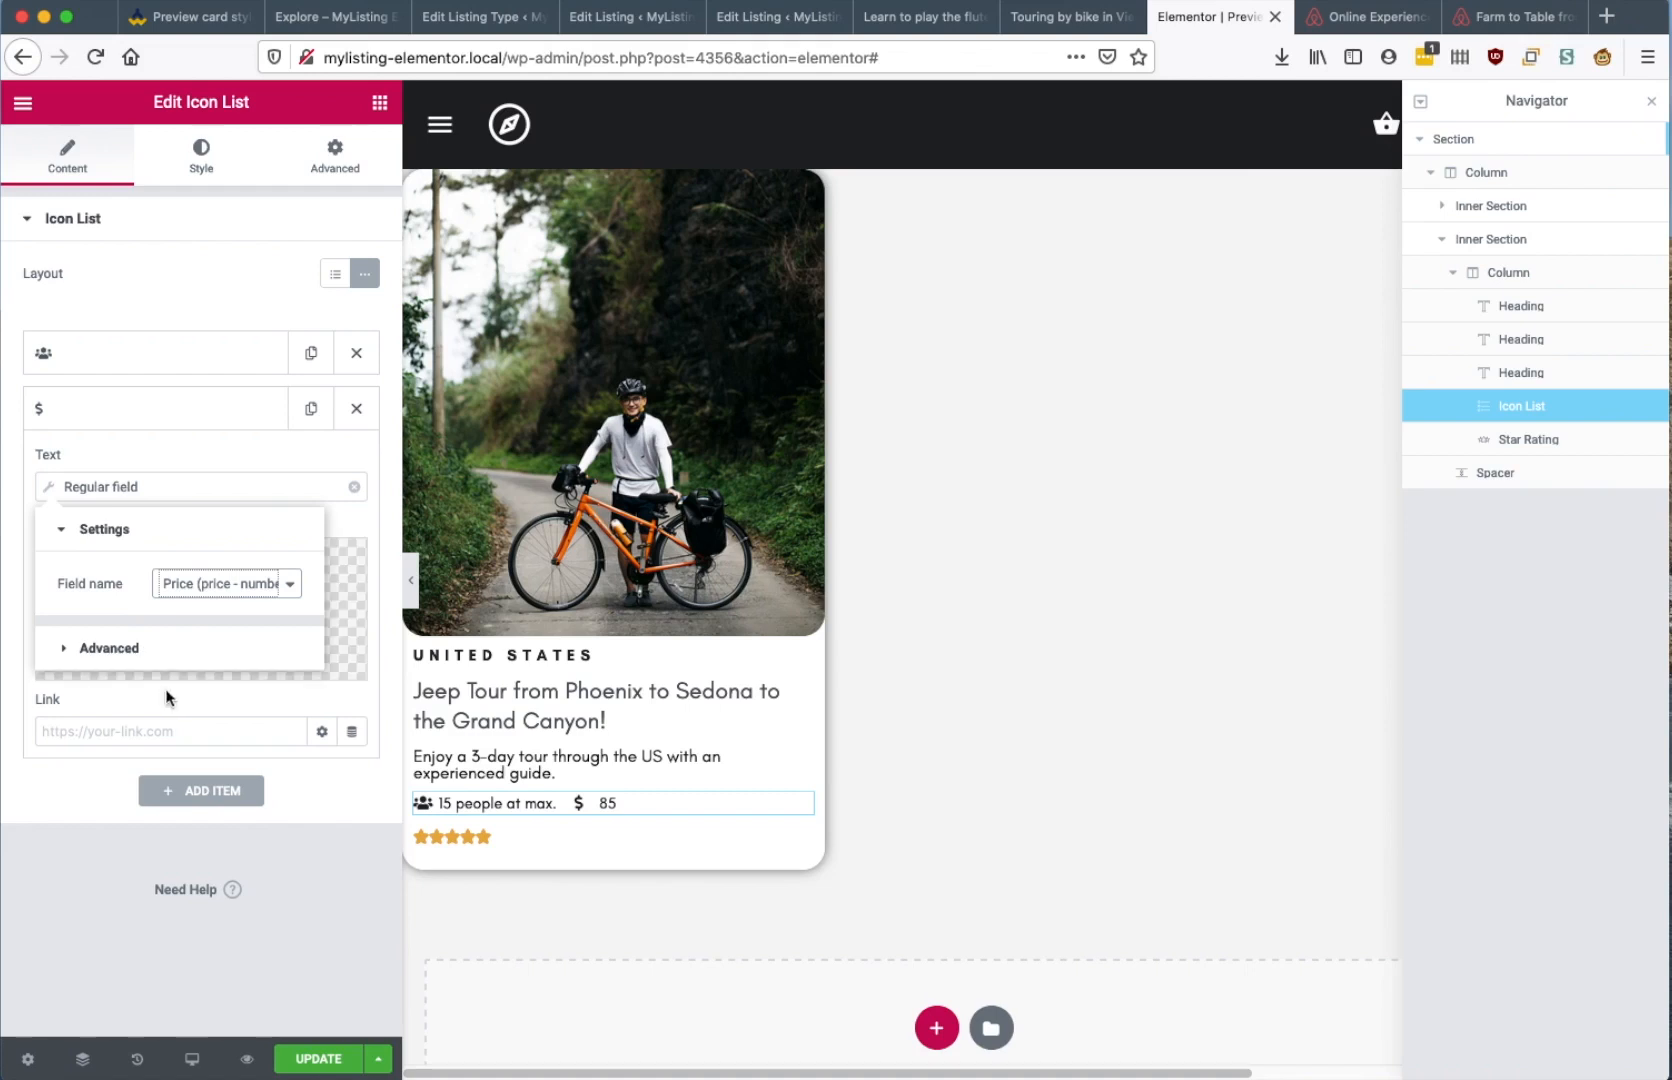
{"action": "left_click", "coordinate": [170, 655]}
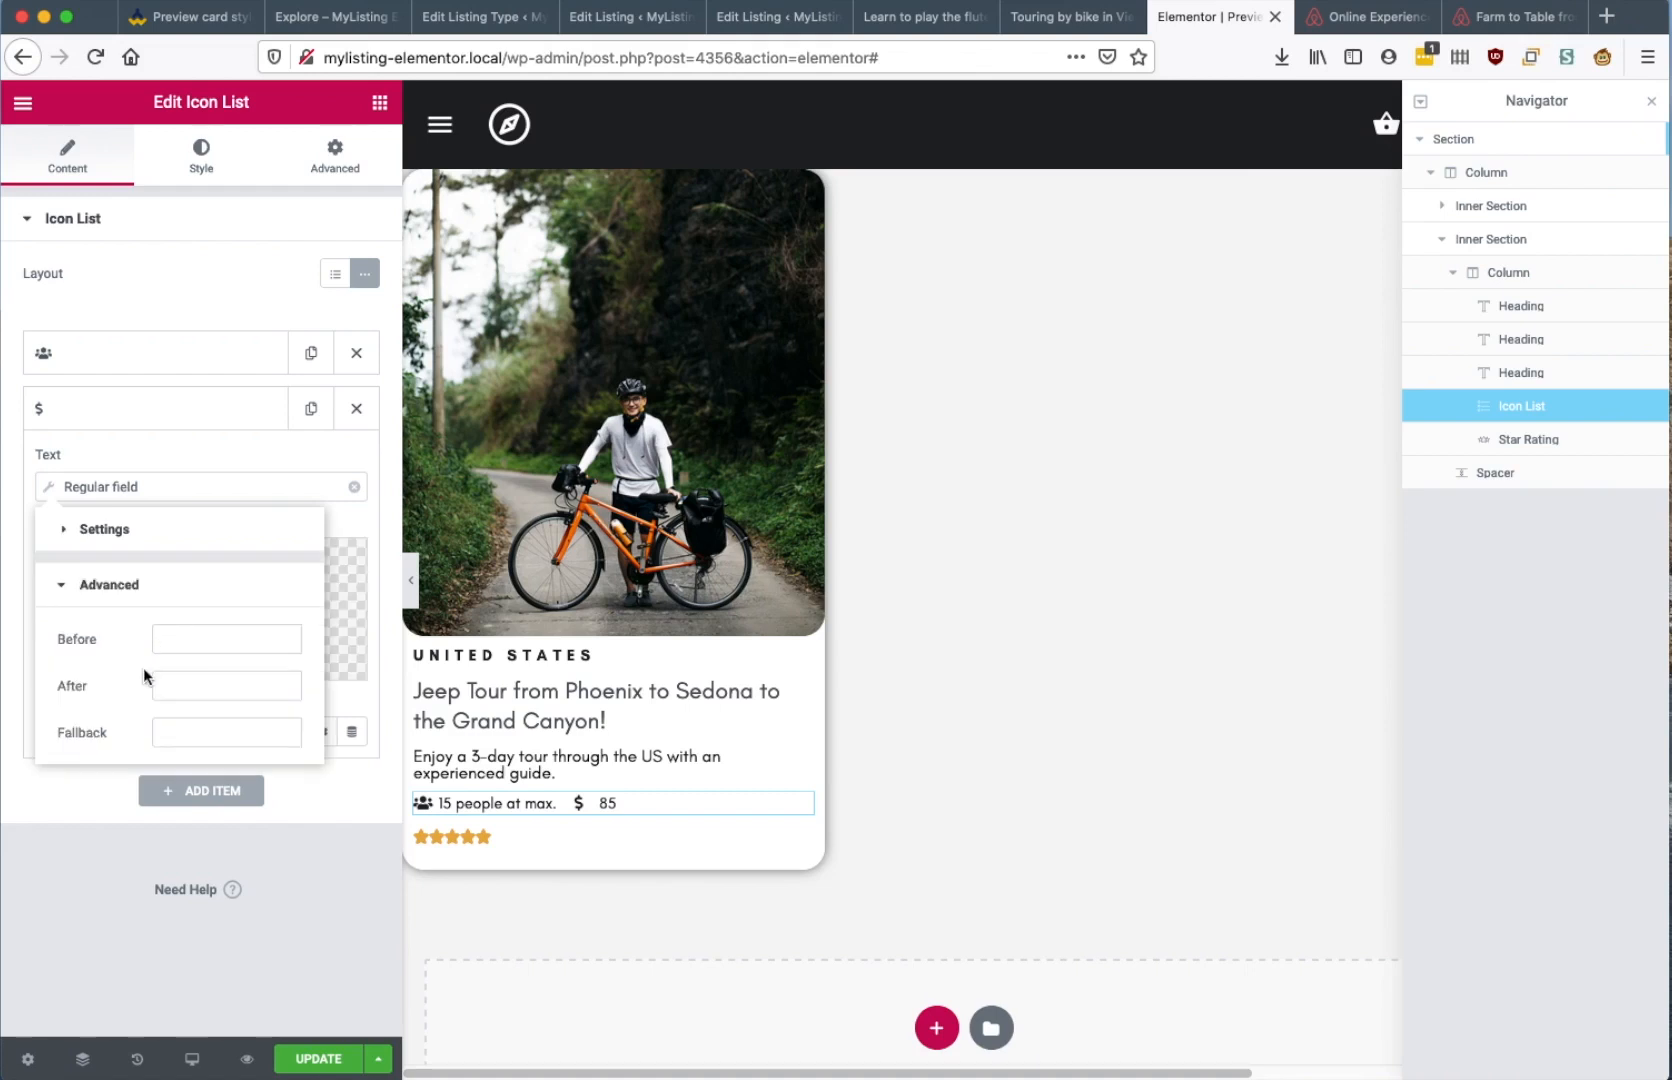
{"action": "left_click", "coordinate": [180, 685]}
{"action": "left_click", "coordinate": [303, 973]}
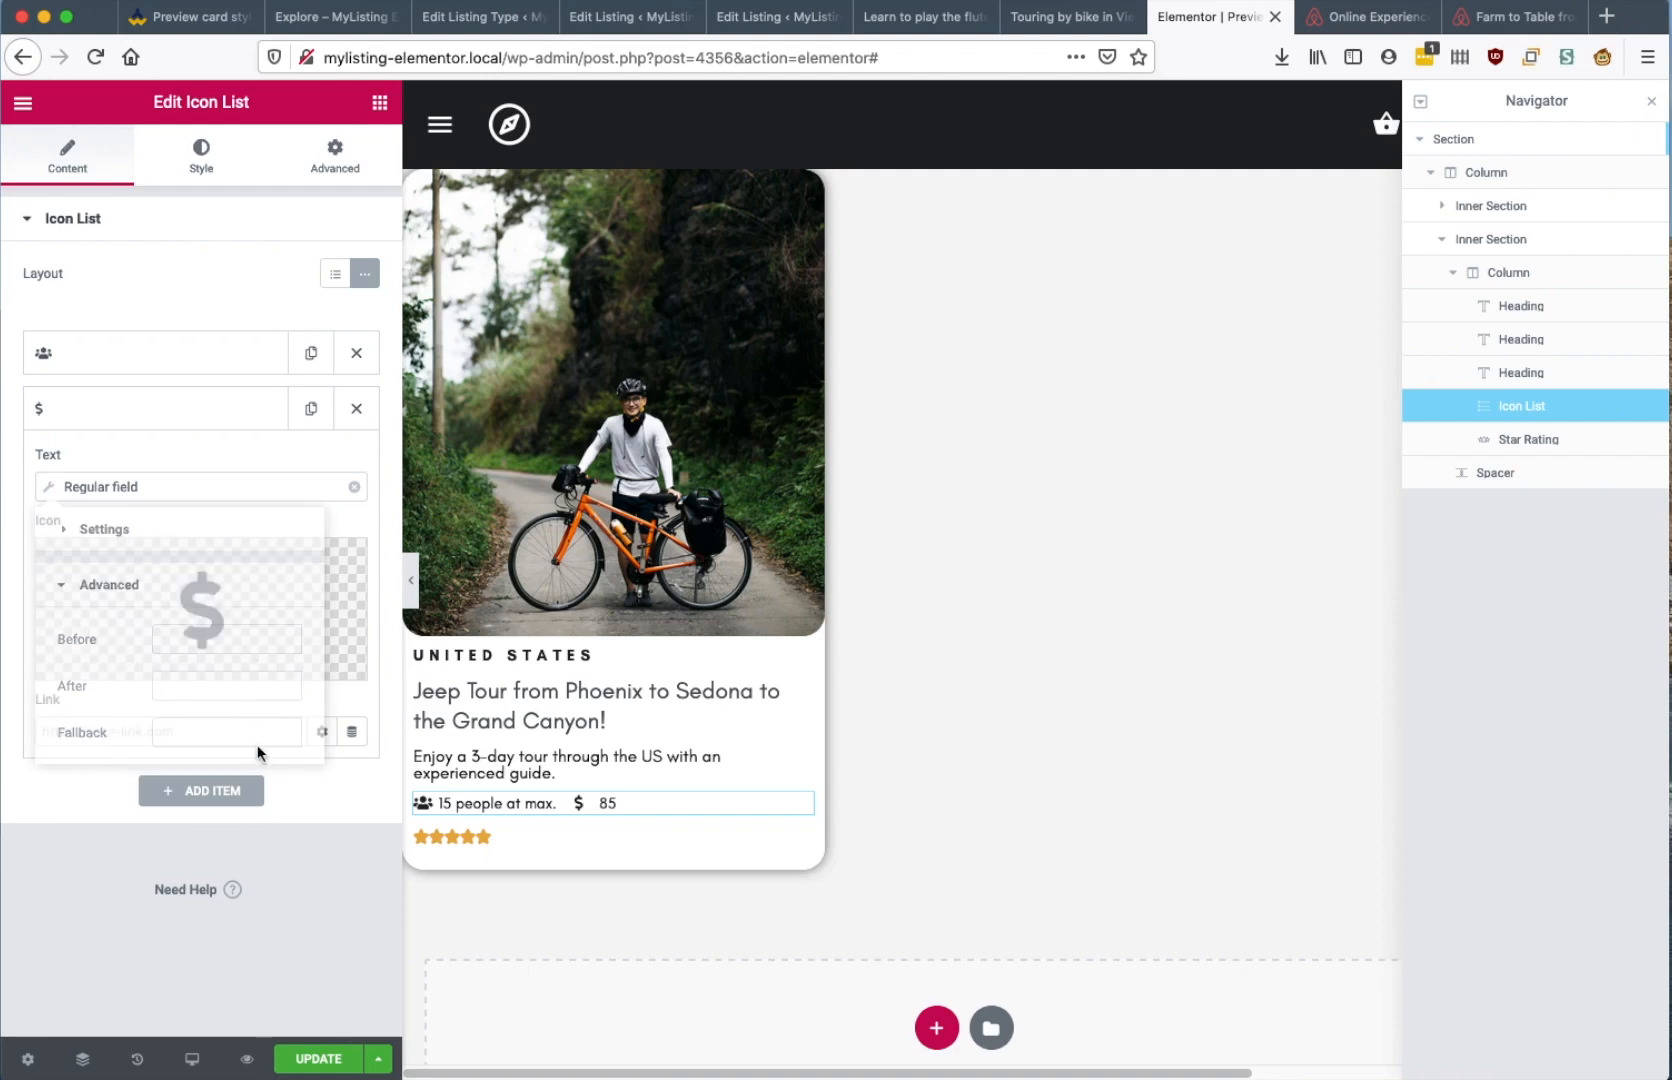
Duplicate the price item in the icon list and remove the dollar icon from the copy
{"action": "left_click", "coordinate": [311, 408]}
{"action": "left_click", "coordinate": [239, 794]}
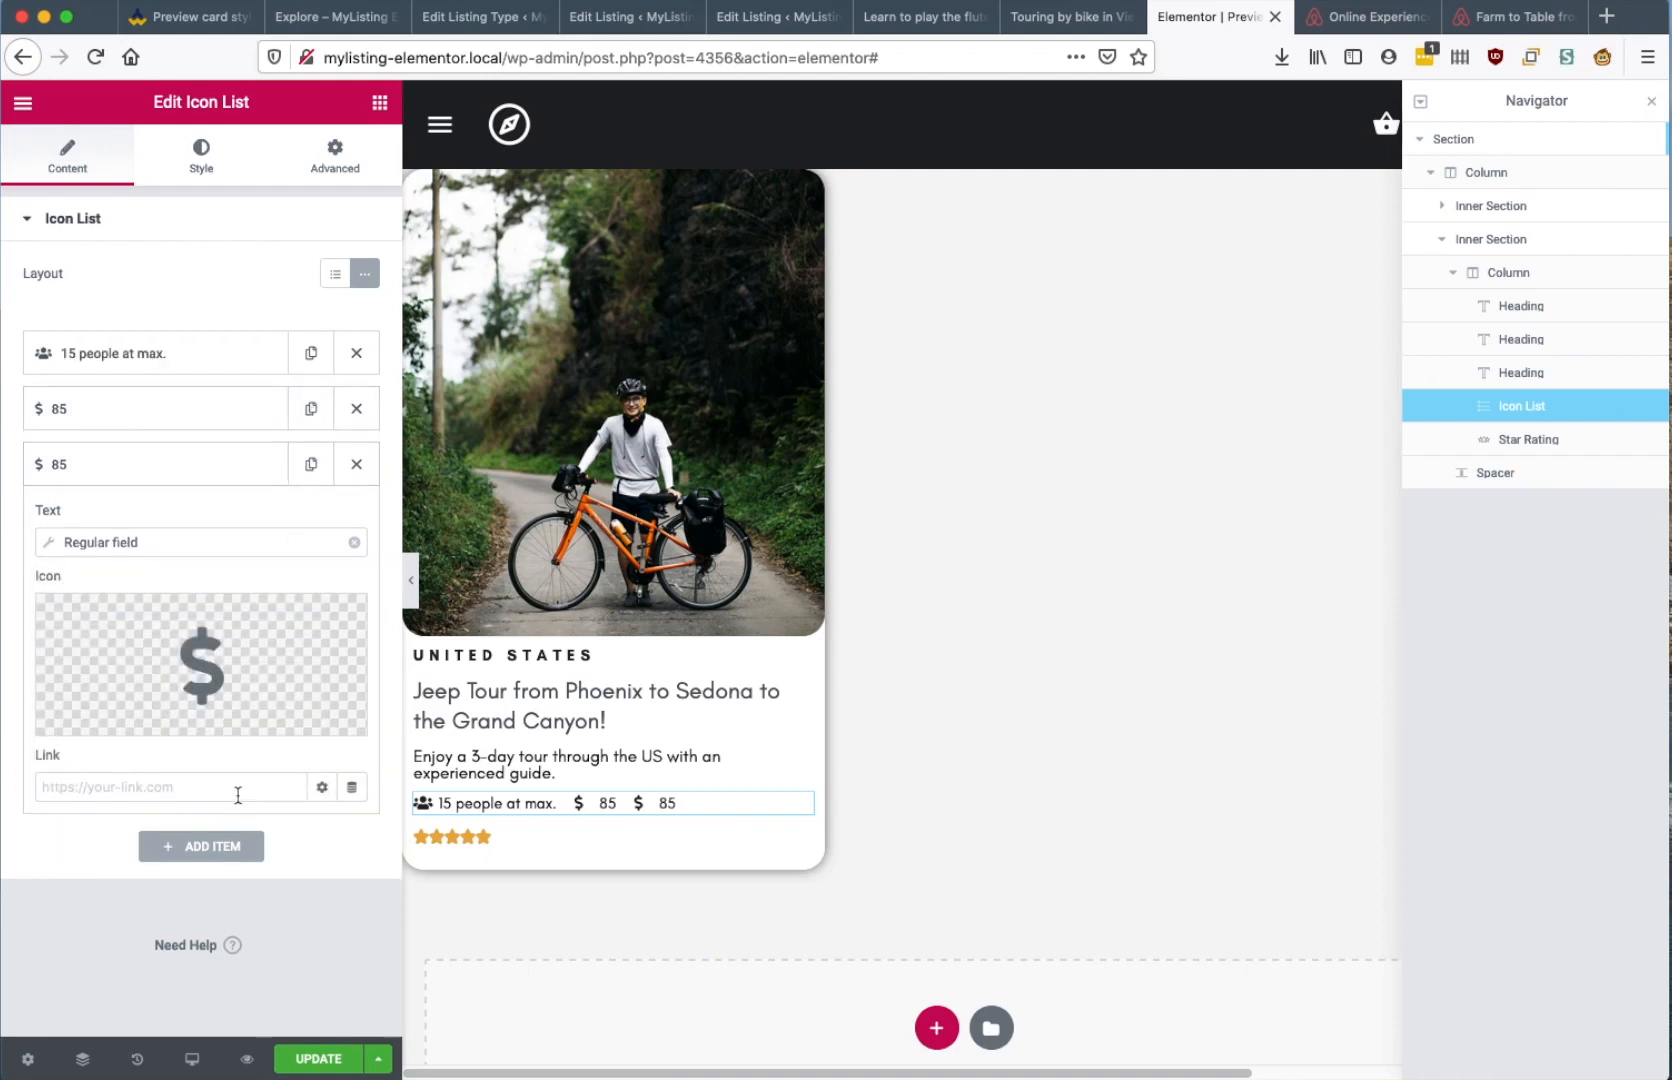
{"action": "left_click", "coordinate": [345, 618]}
Set the duplicated icon list item's Regular field to Price type (price-type - select)
{"action": "left_click", "coordinate": [248, 550]}
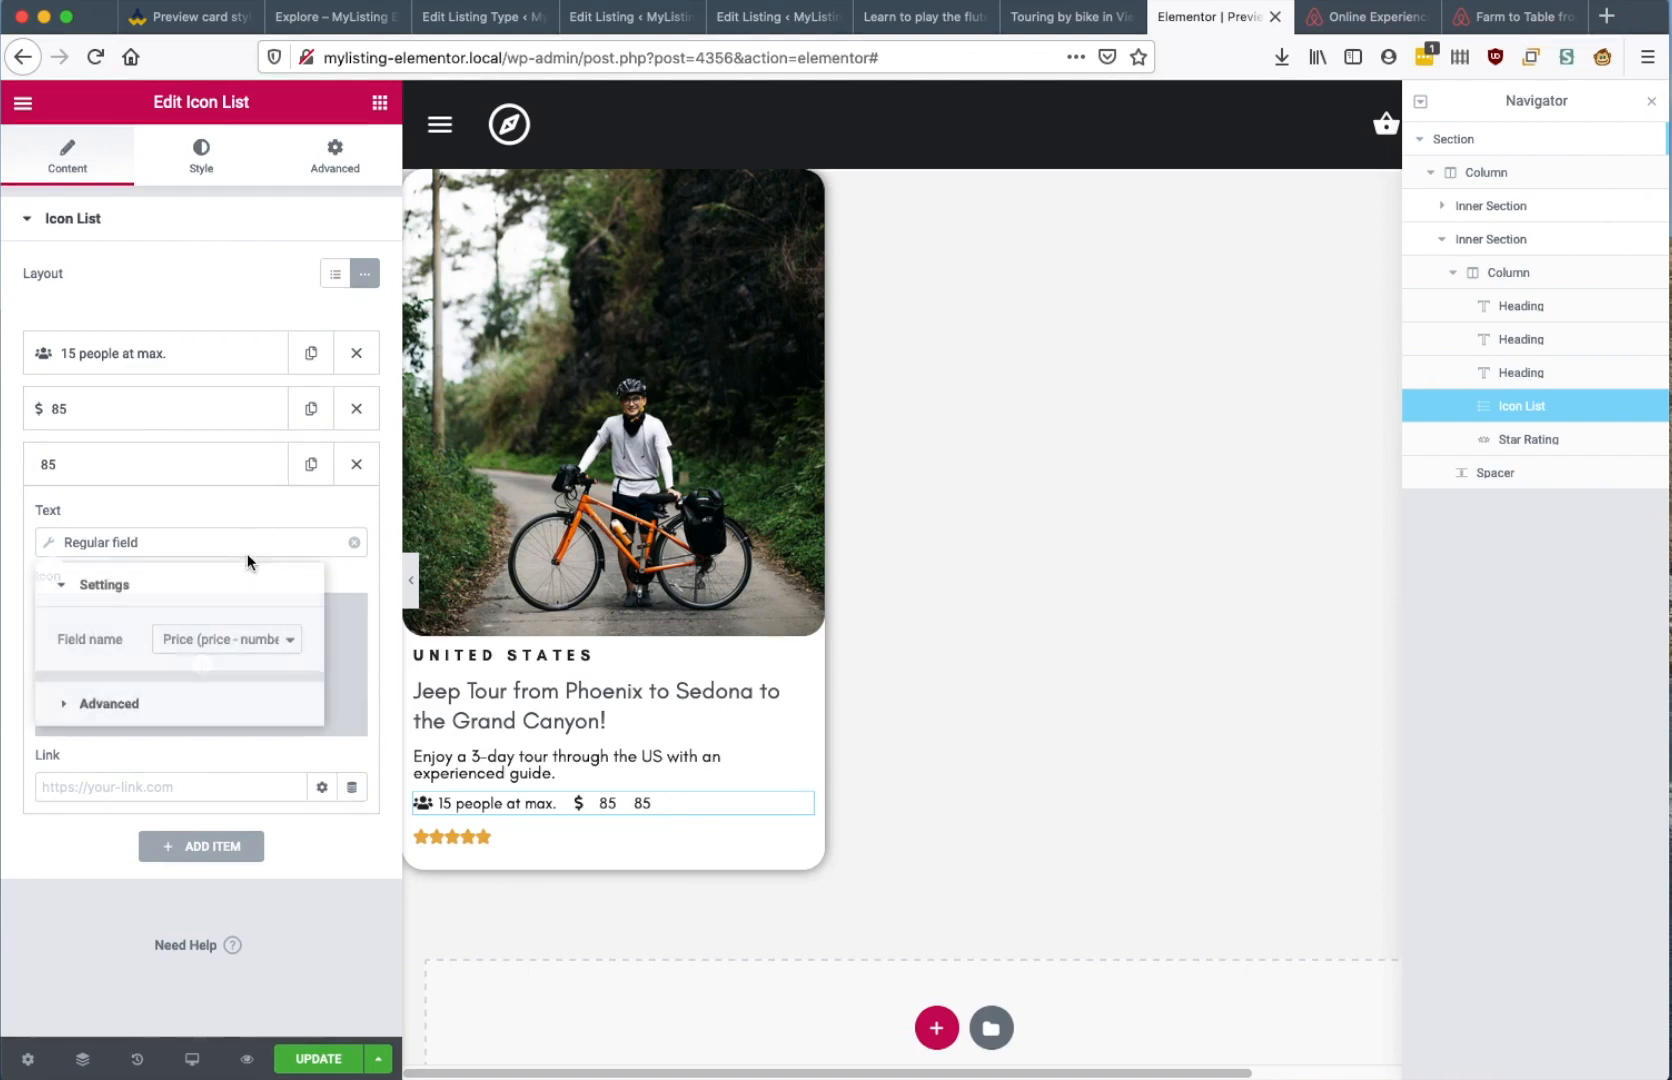
{"action": "left_click", "coordinate": [224, 638]}
{"action": "left_click", "coordinate": [240, 658]}
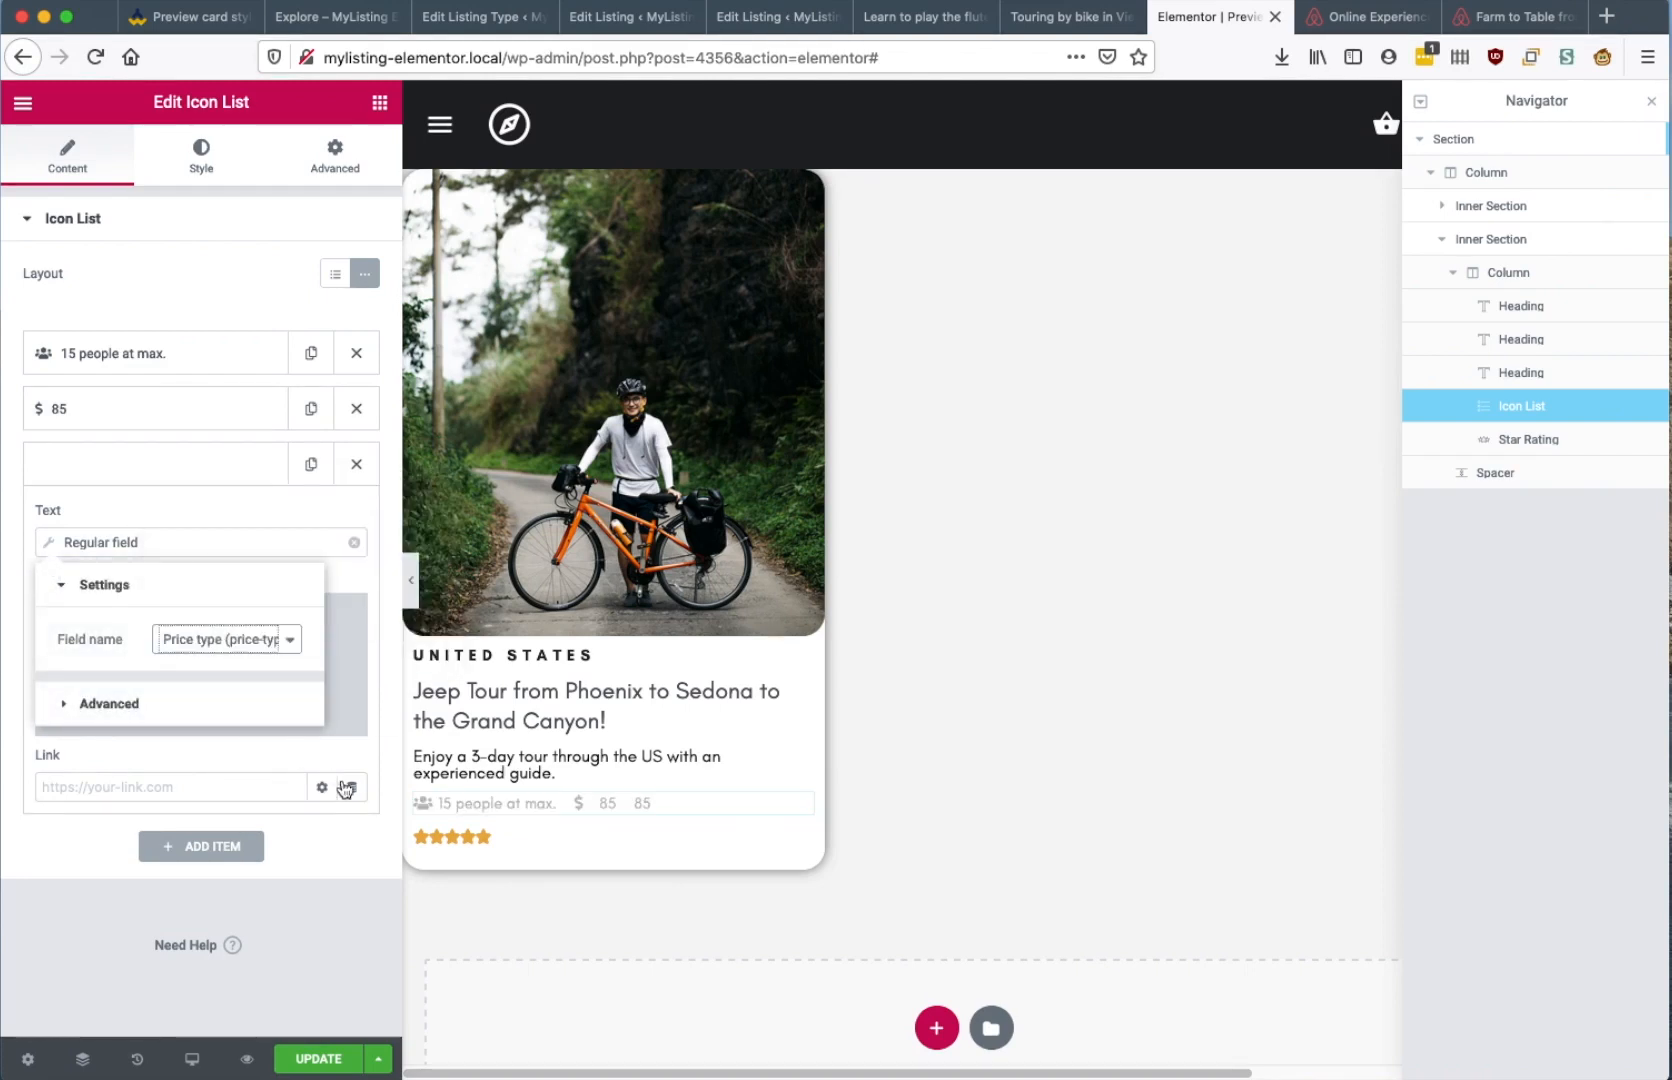
{"action": "left_click", "coordinate": [291, 885]}
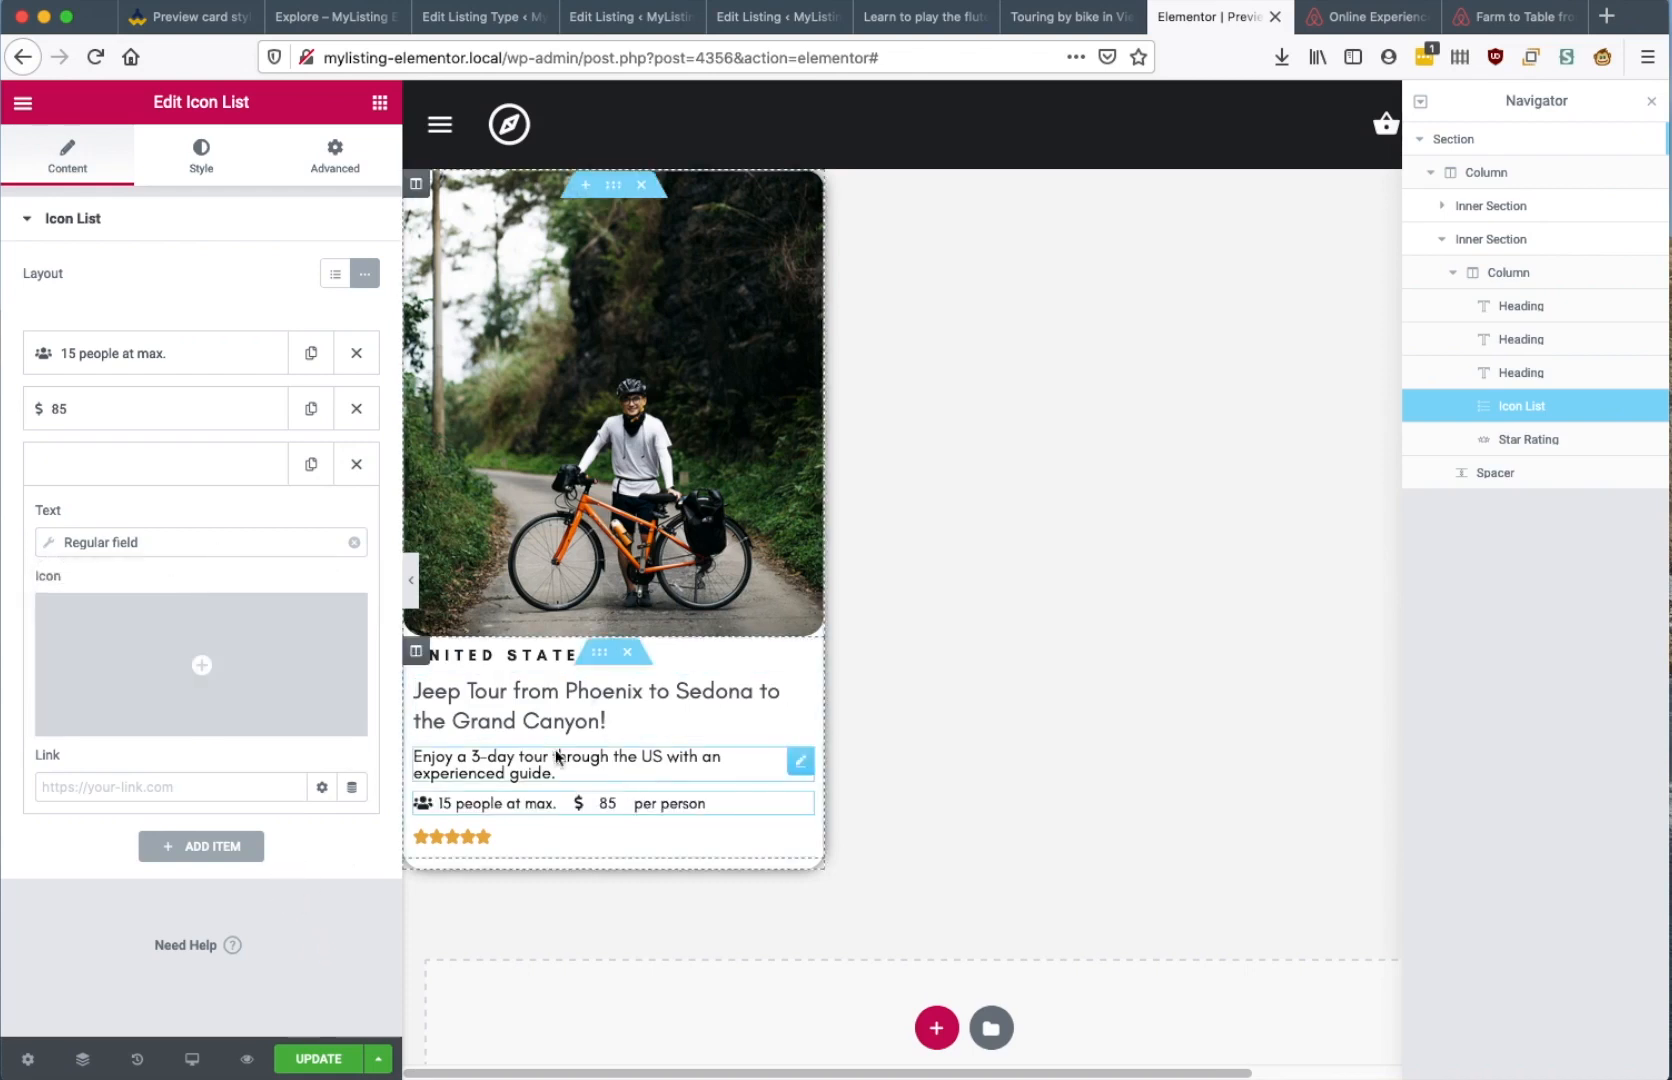
Add "/" as the text before the price type value in its dynamic tag's advanced settings
{"action": "left_click", "coordinate": [274, 550]}
{"action": "left_click", "coordinate": [153, 715]}
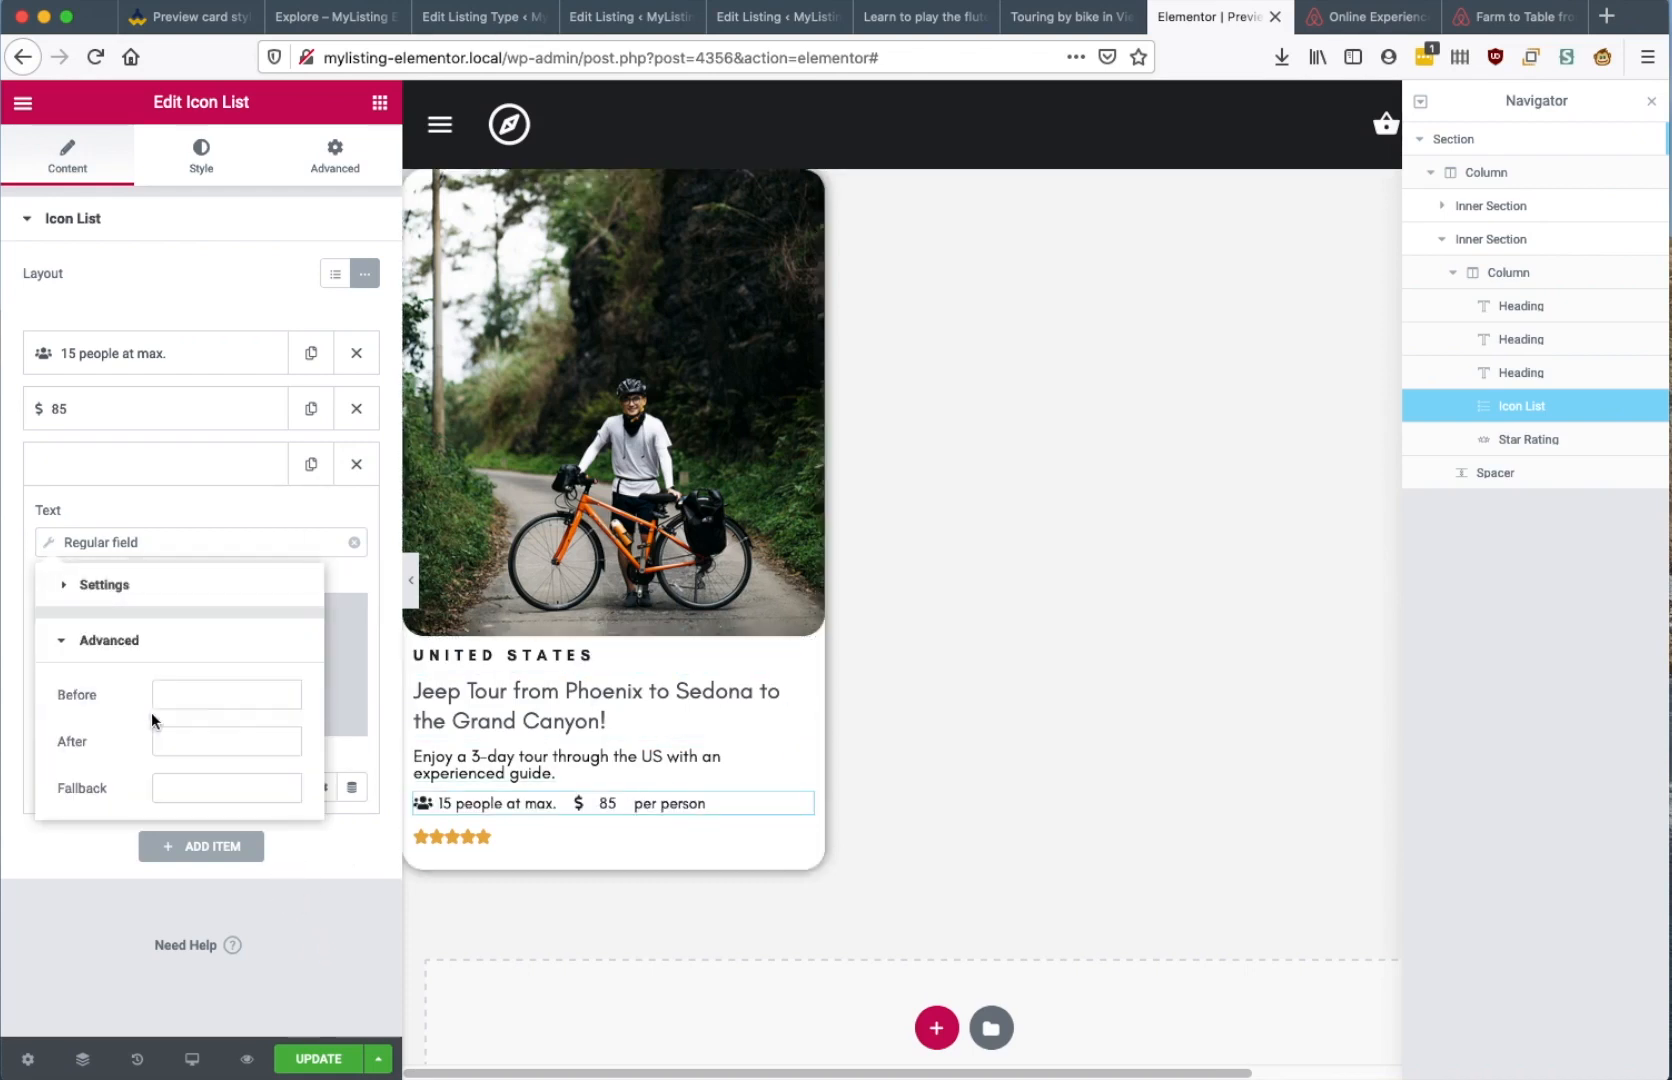
{"action": "left_click", "coordinate": [201, 735]}
{"action": "type", "text": "/"}
{"action": "key", "text": "BackSpace"}
{"action": "left_click", "coordinate": [205, 690]}
{"action": "type", "text": "/"}
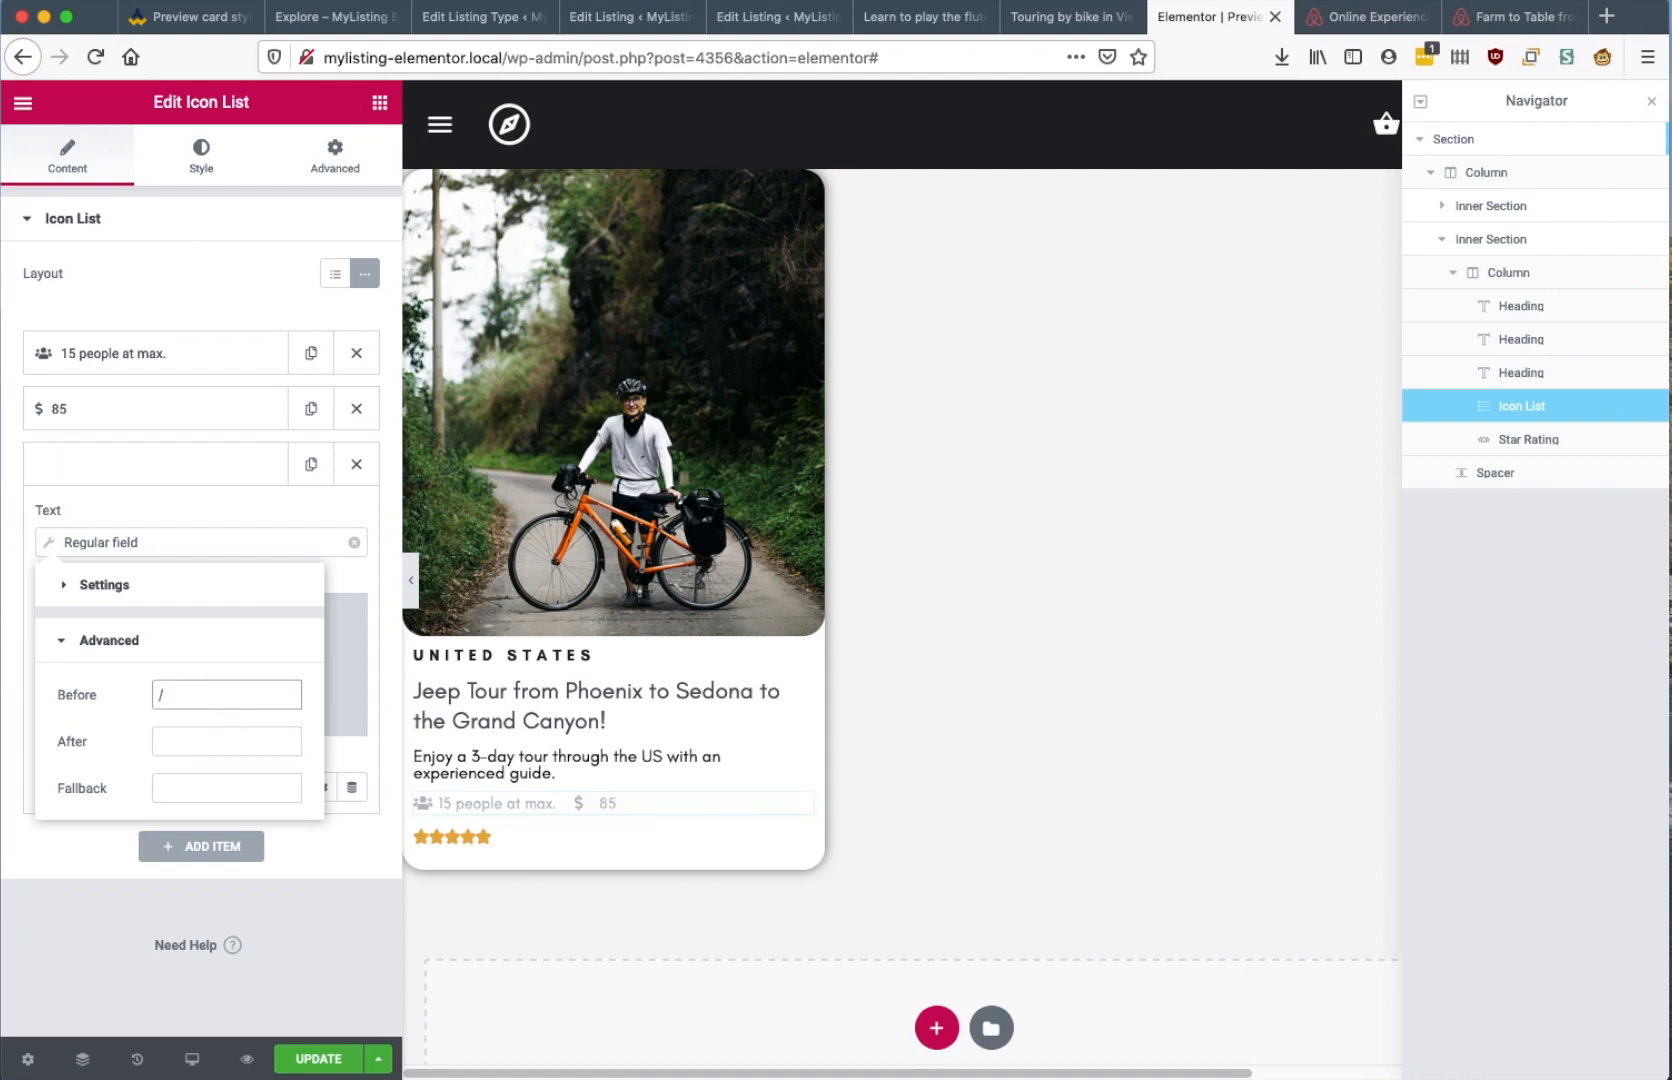
{"action": "left_click", "coordinate": [304, 934]}
Set the space between the icon list's items to 8 in its style settings
{"action": "left_click", "coordinate": [218, 184]}
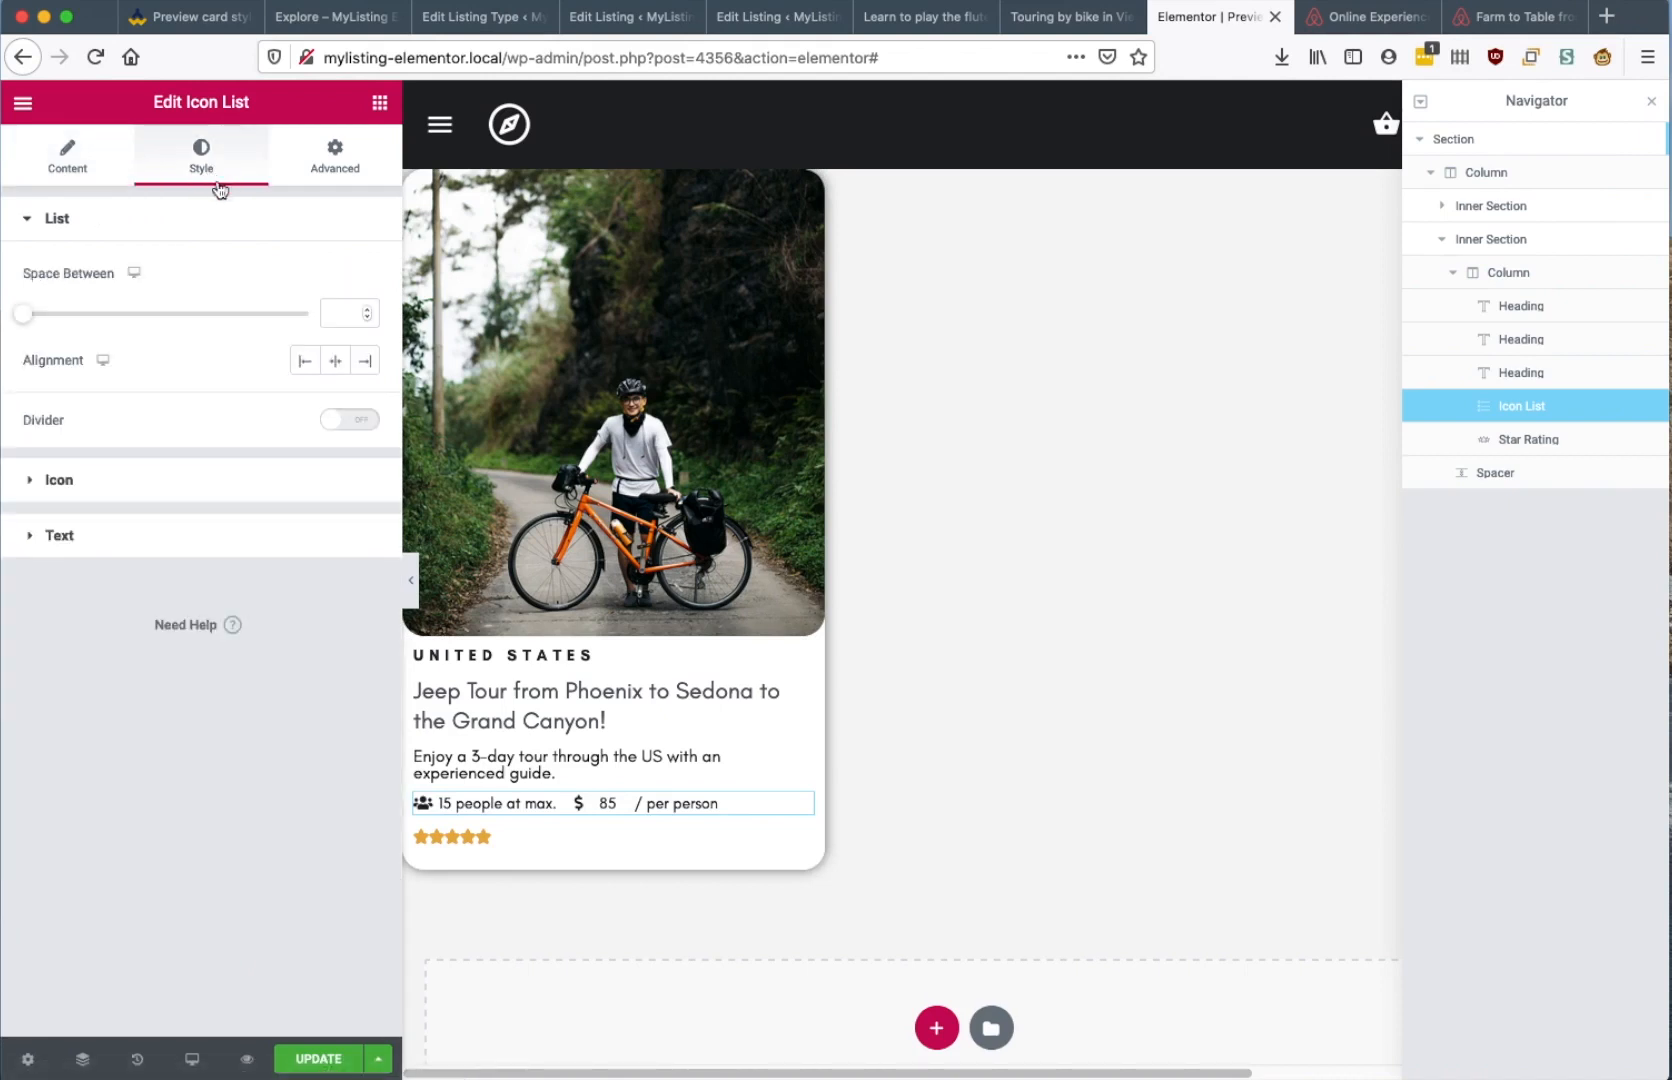
{"action": "left_click", "coordinate": [320, 312]}
{"action": "type", "text": "5"}
{"action": "key", "text": "Up"}
{"action": "key", "text": "Up"}
{"action": "key", "text": "Up"}
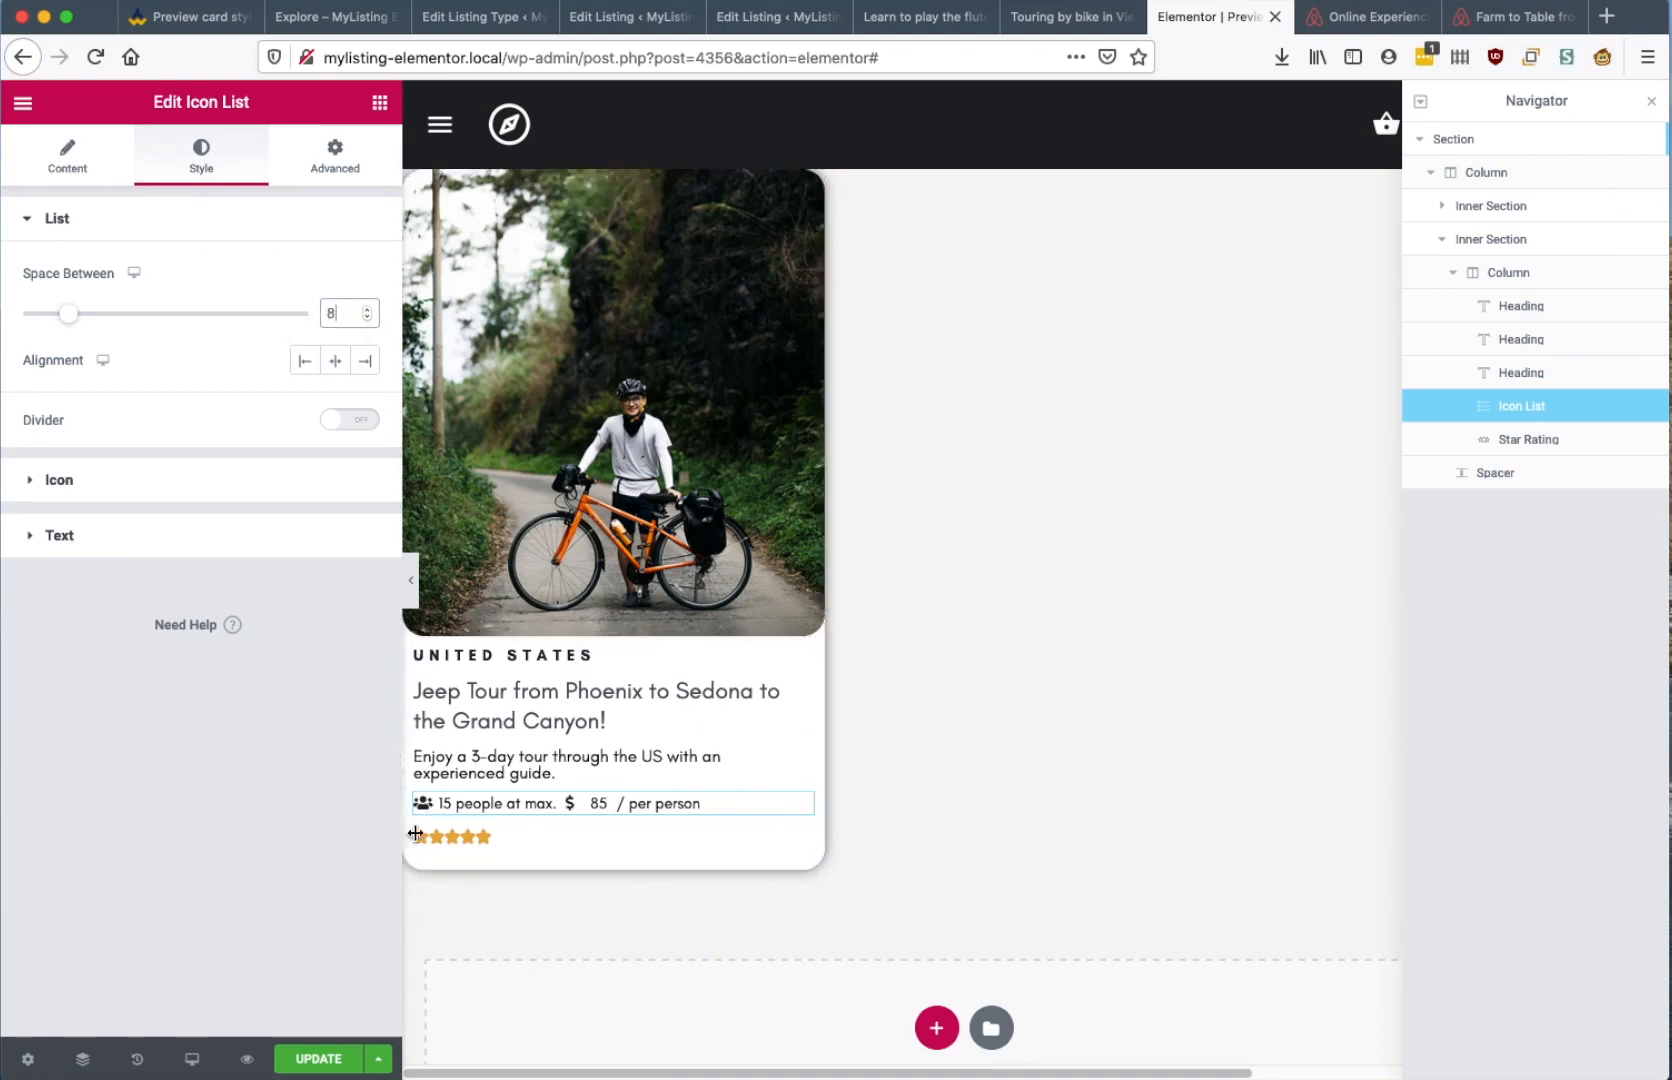
Connect the star rating widget's rating value to MyListing's Rating dynamic tag
{"action": "left_click", "coordinate": [496, 832]}
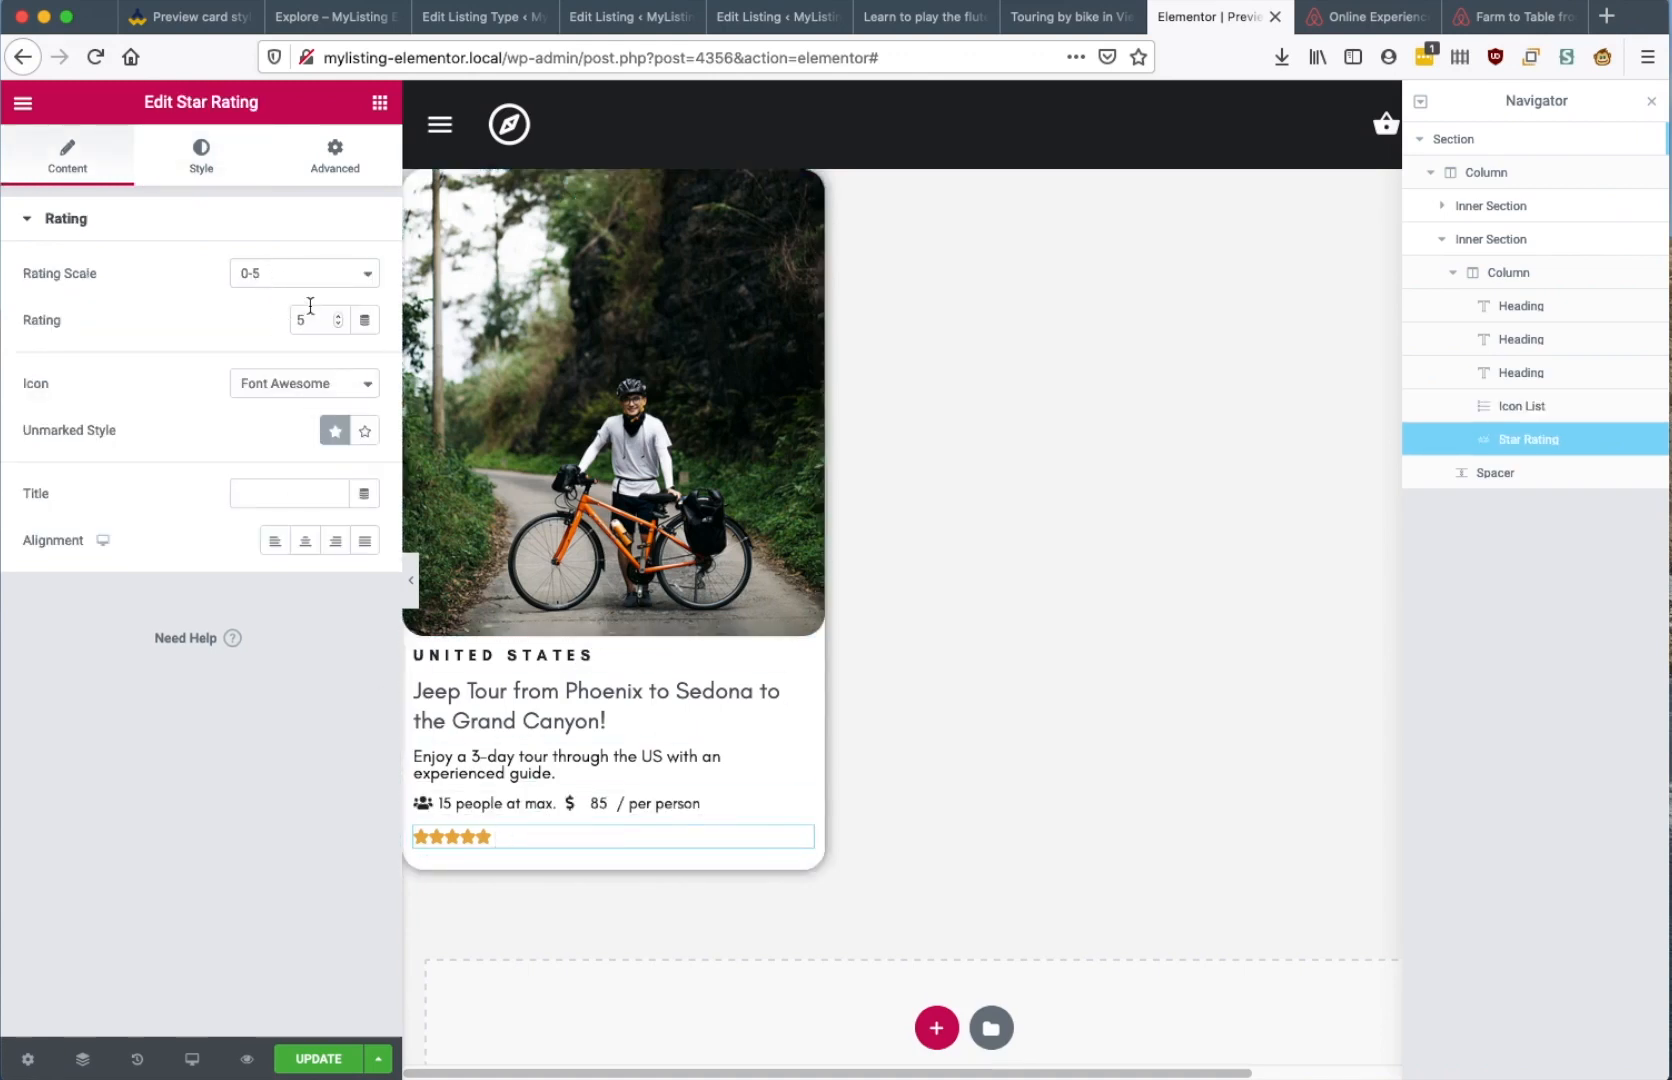
{"action": "left_click", "coordinate": [364, 322]}
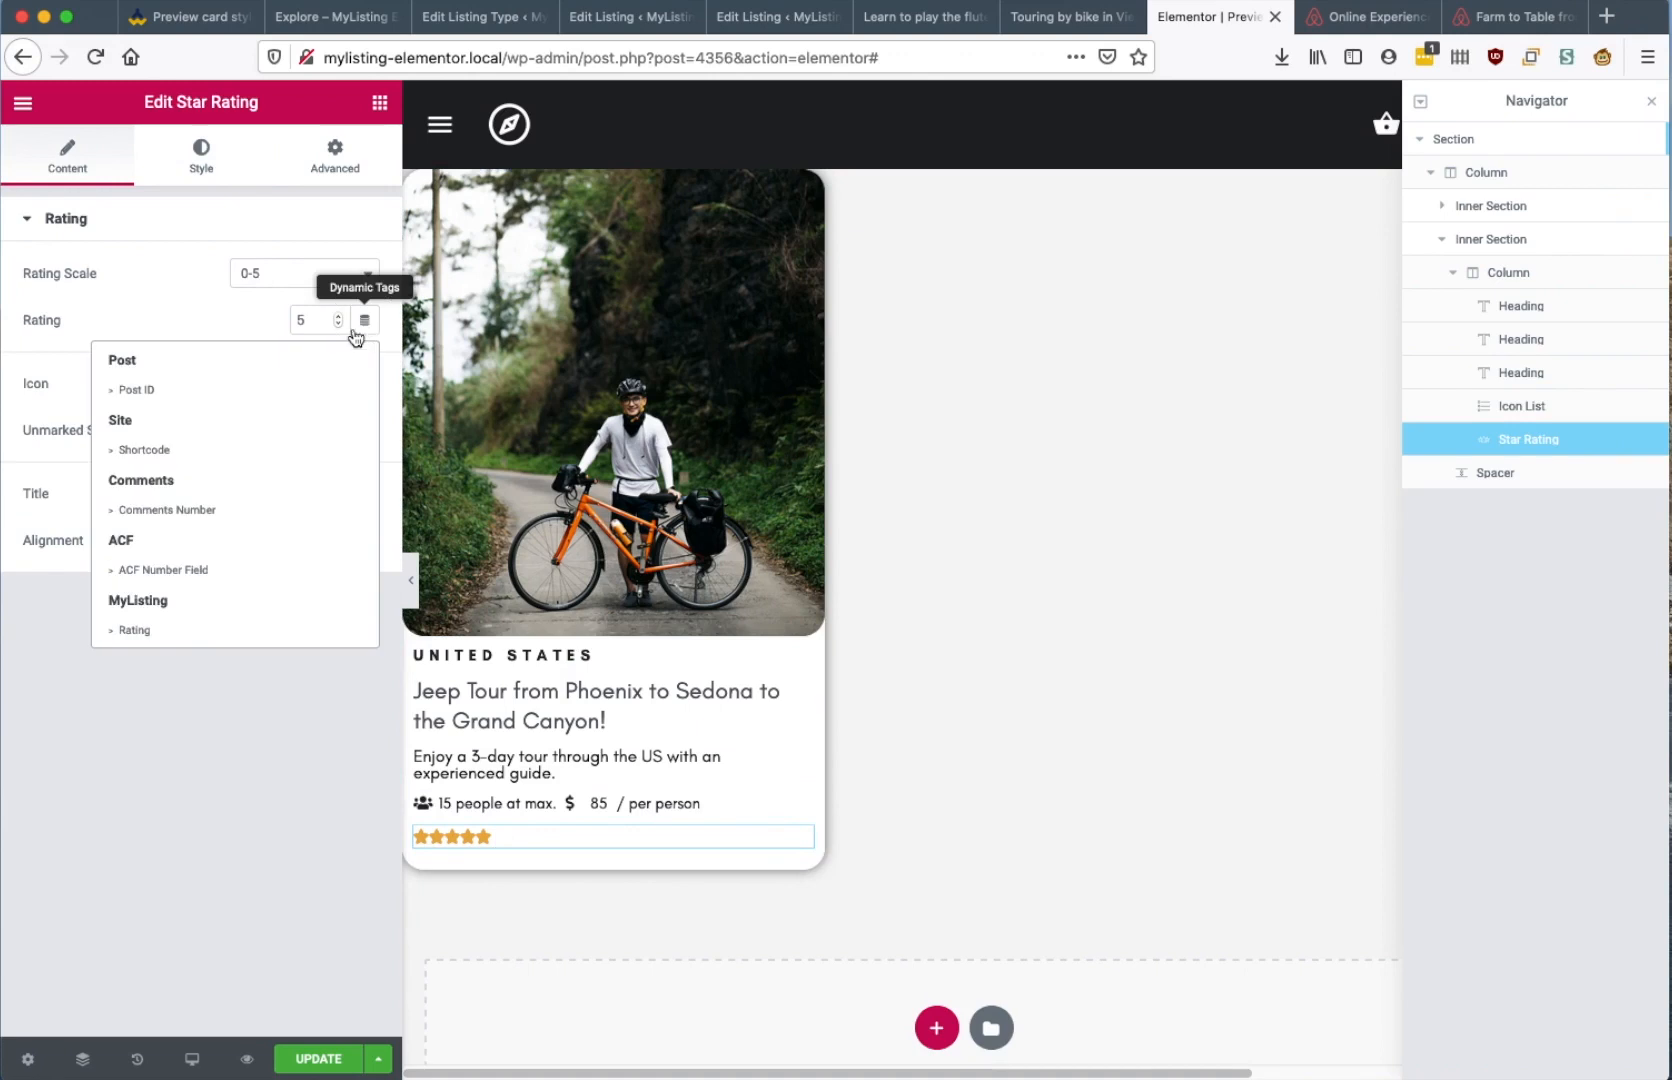
{"action": "left_click", "coordinate": [134, 630]}
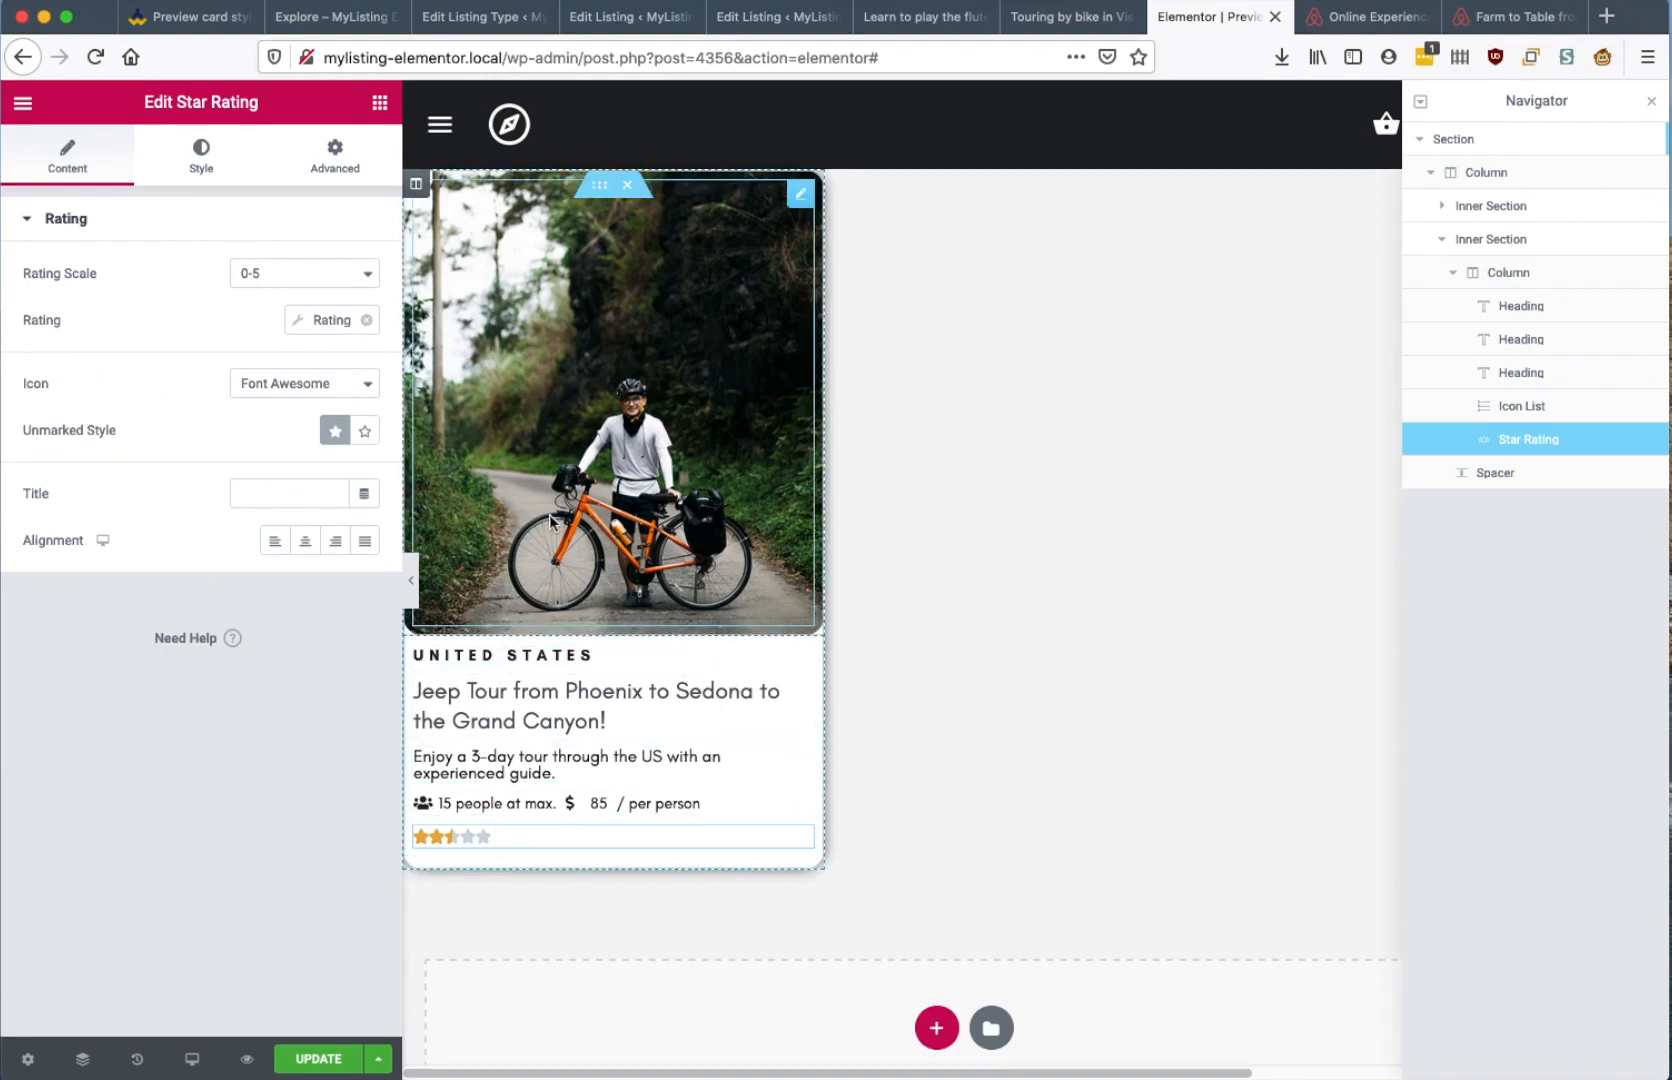
Replace the background image of the card's image column with MyListing's Image dynamic tag
{"action": "left_click", "coordinate": [416, 184]}
{"action": "left_click", "coordinate": [215, 178]}
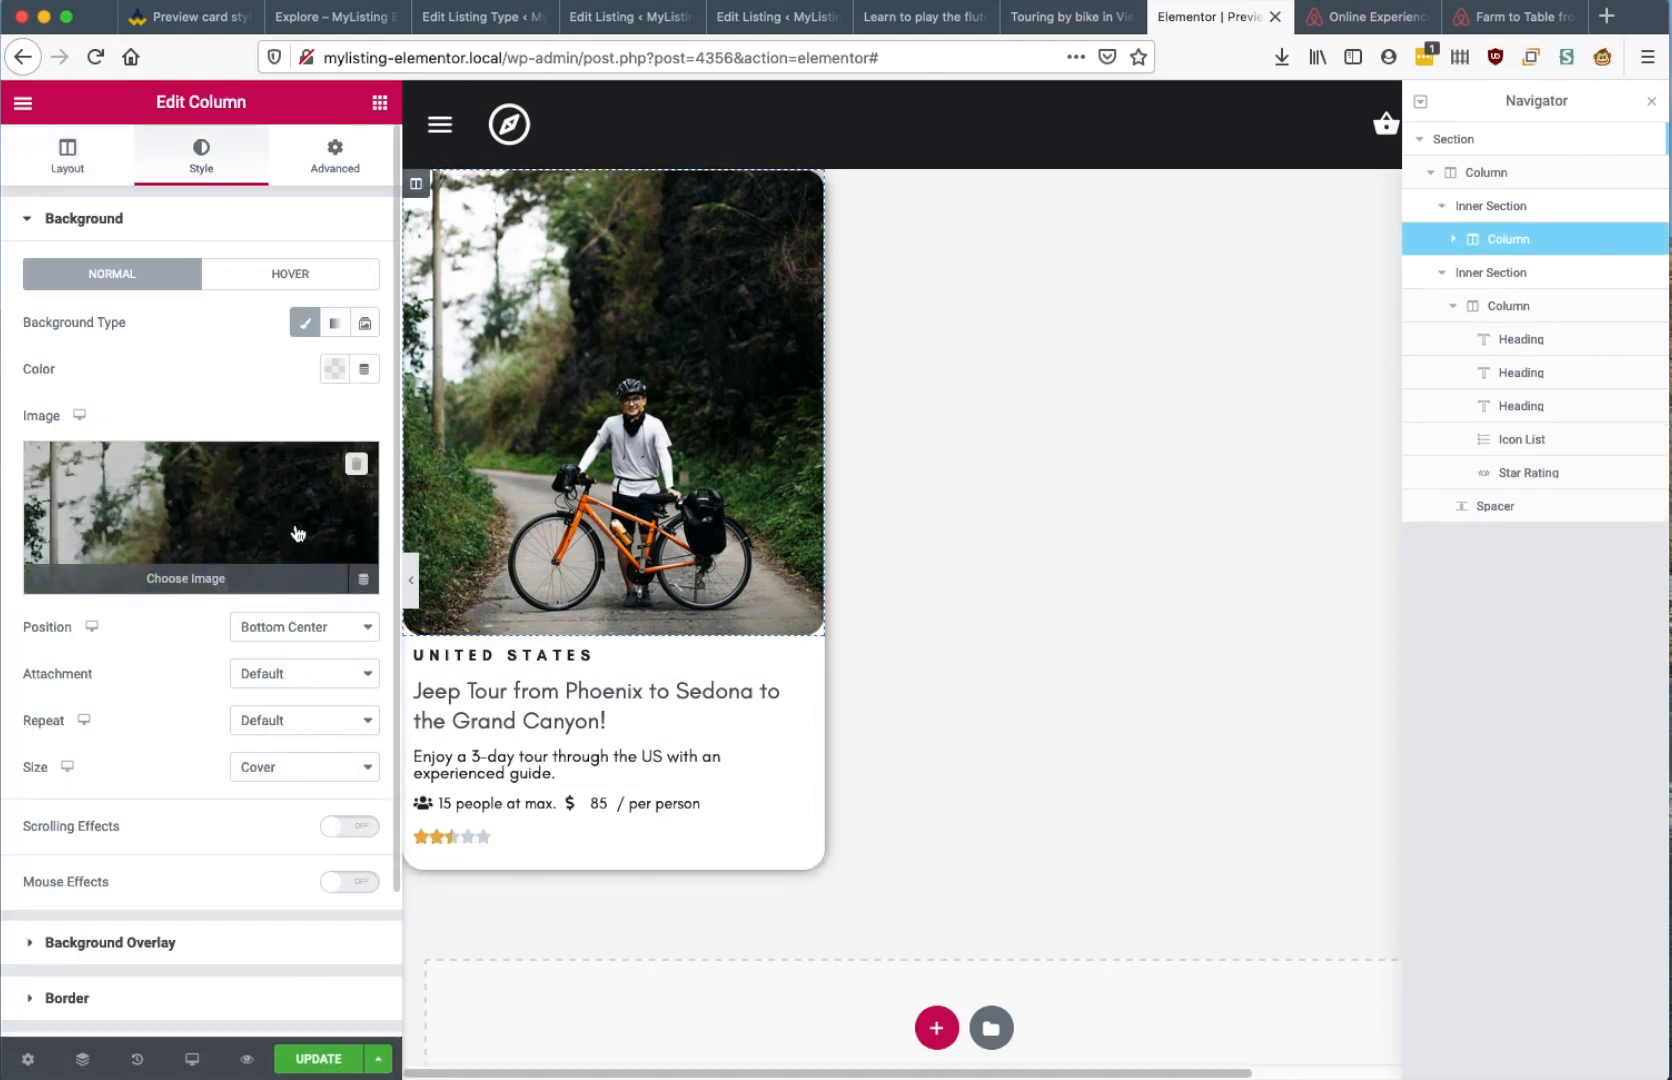
{"action": "left_click", "coordinate": [362, 577]}
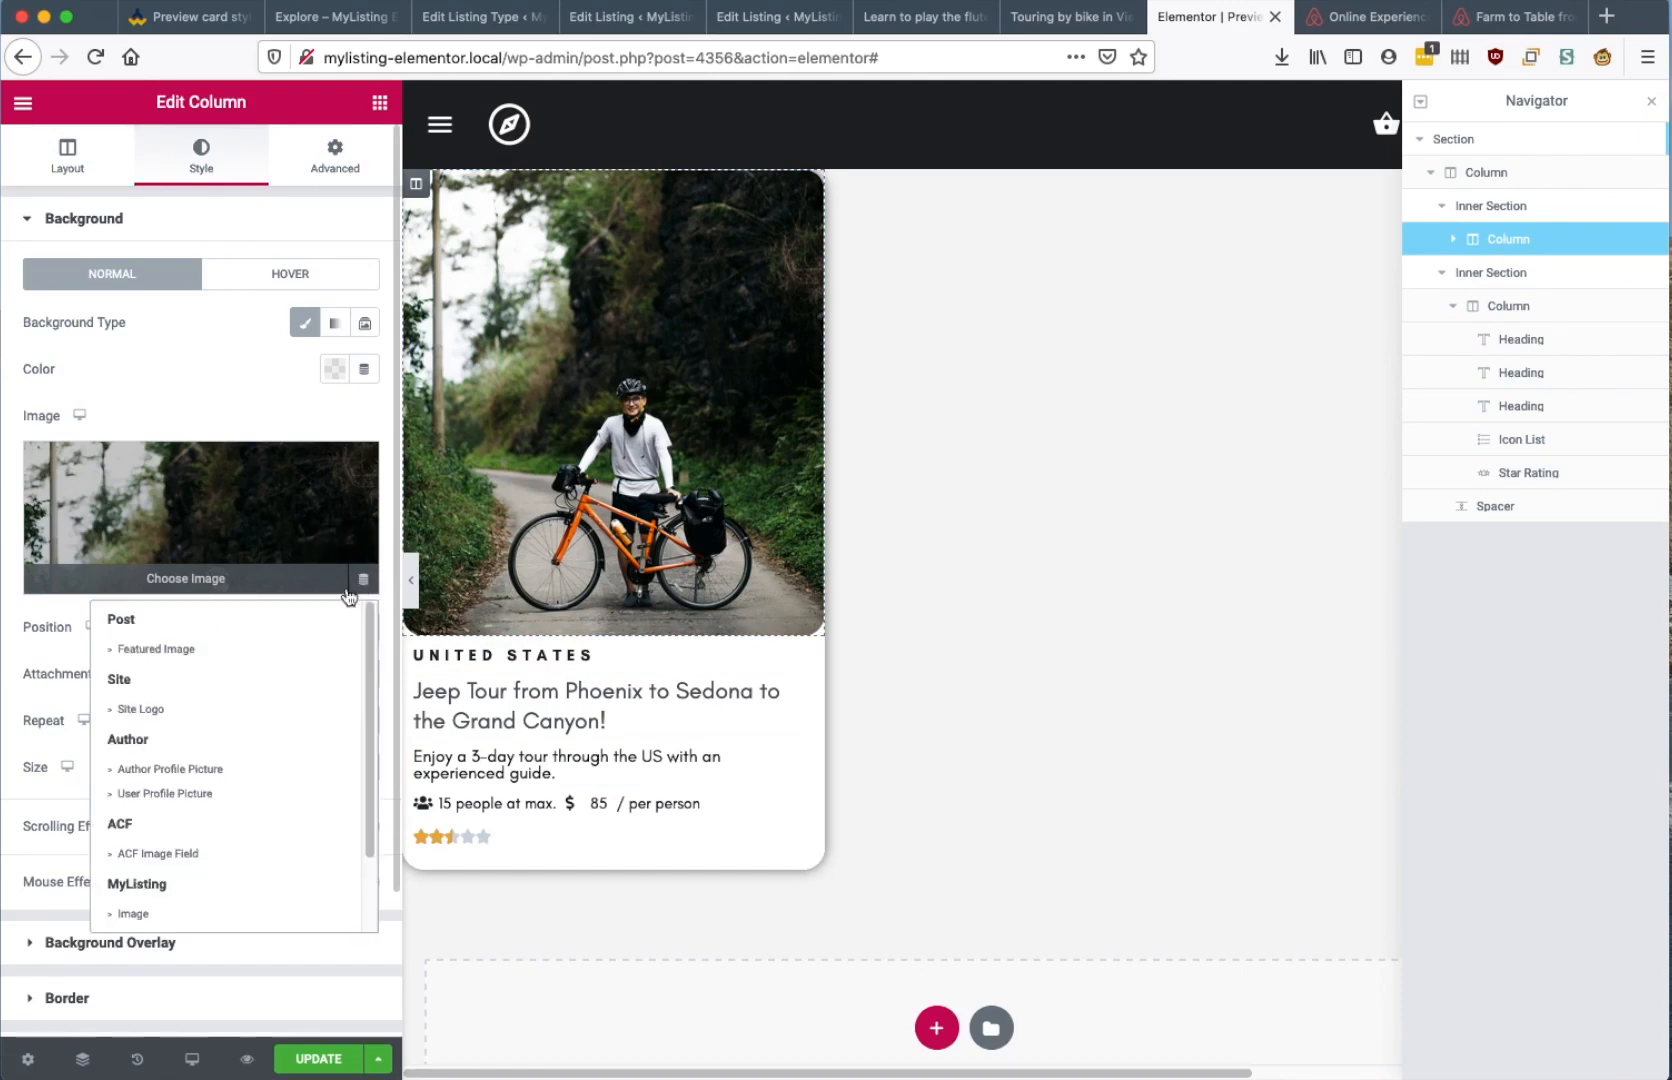
{"action": "scroll", "coordinate": [272, 705], "scroll_direction": "down", "scroll_amount": 2}
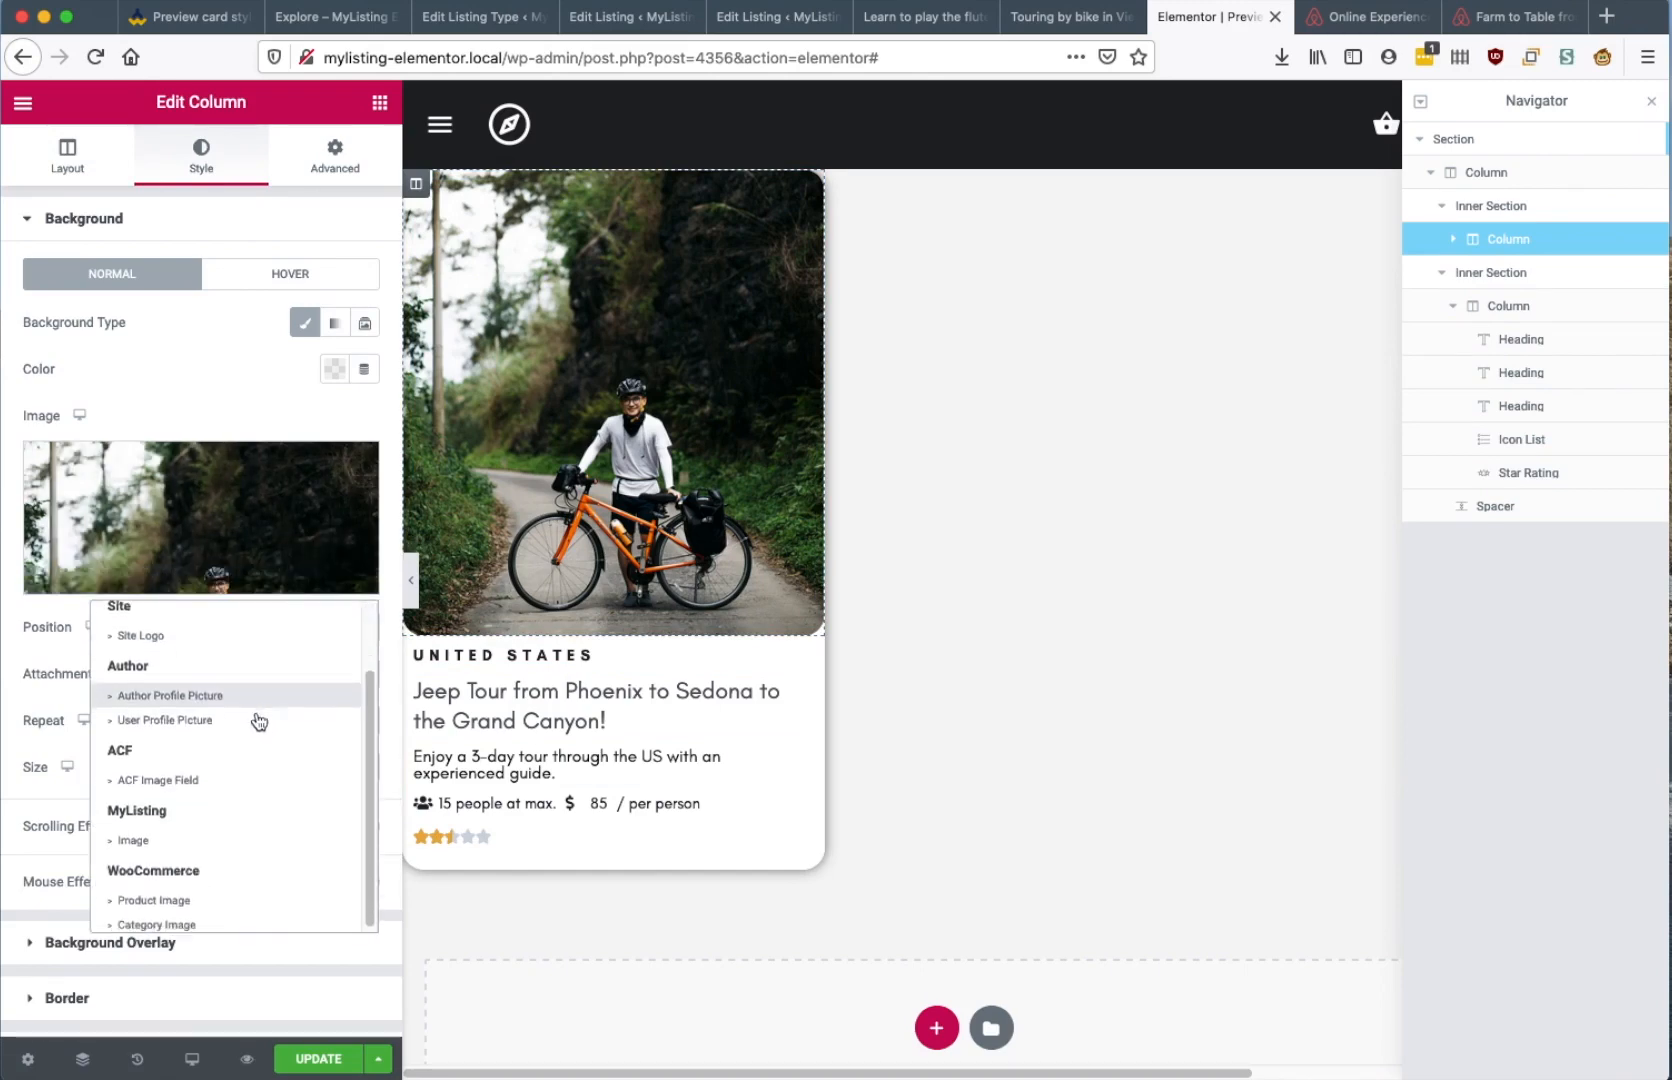
{"action": "left_click", "coordinate": [140, 838]}
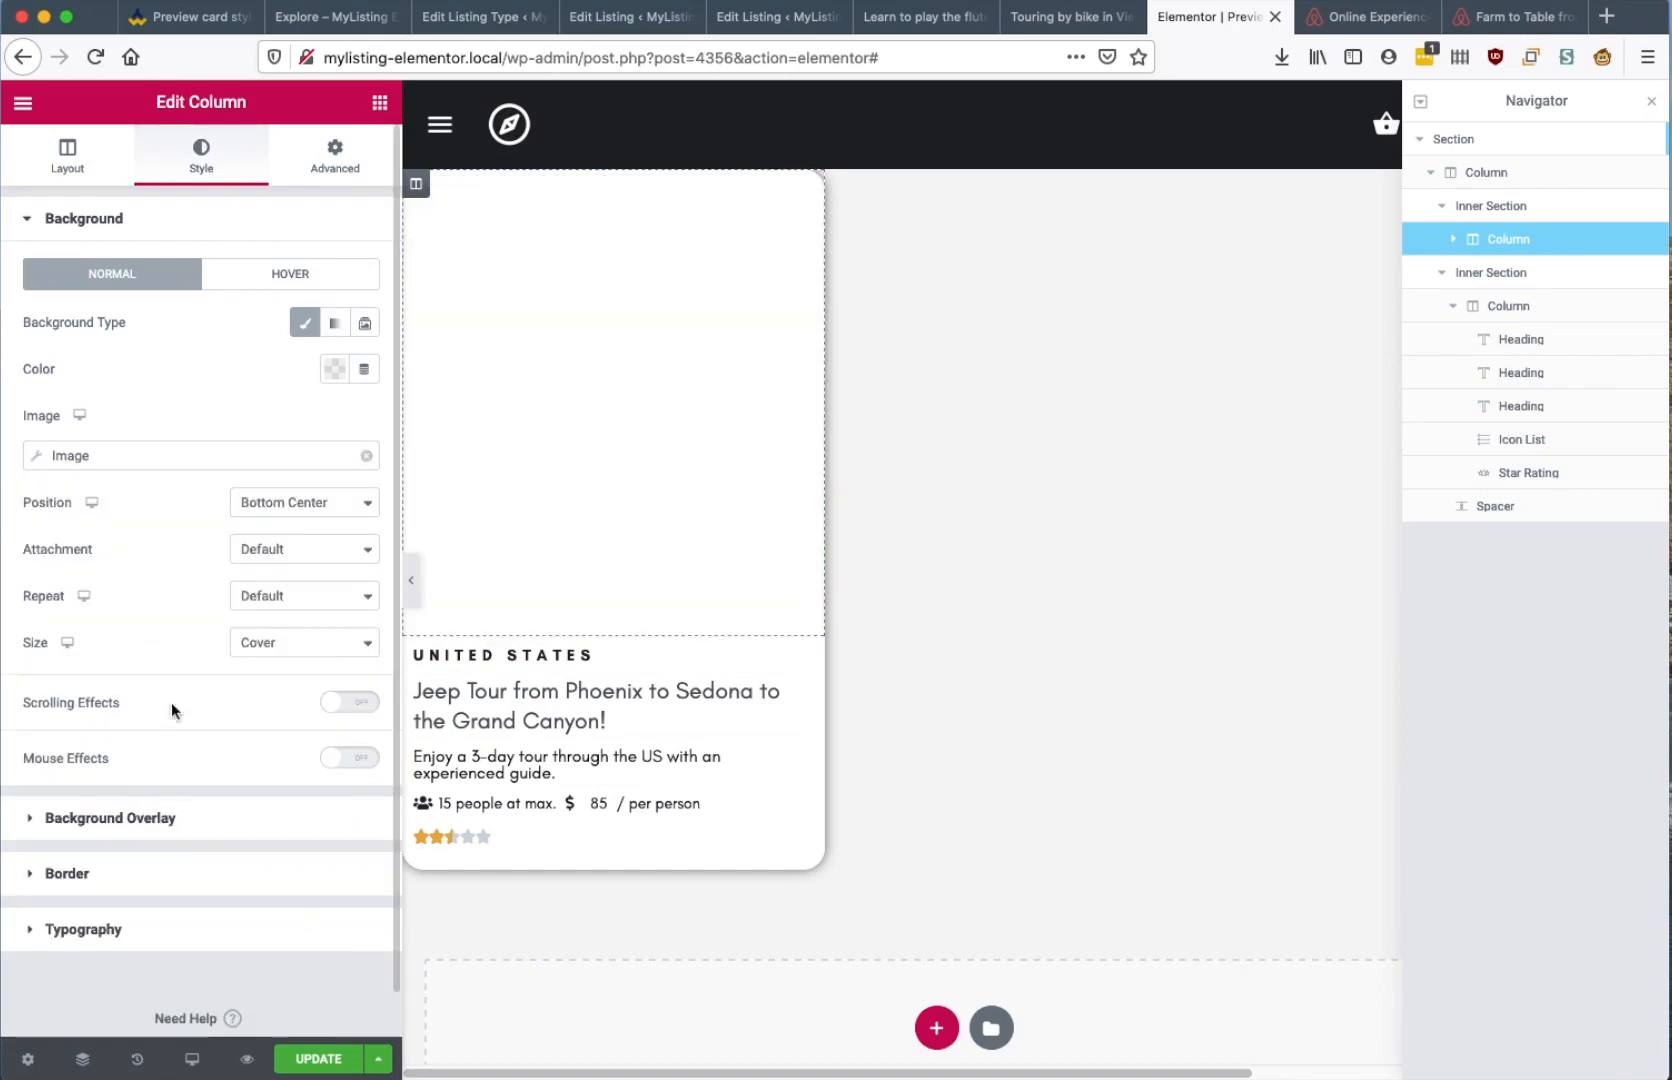
Check the background Image tag's key options, then update the template and reload the editor
{"action": "left_click", "coordinate": [209, 456]}
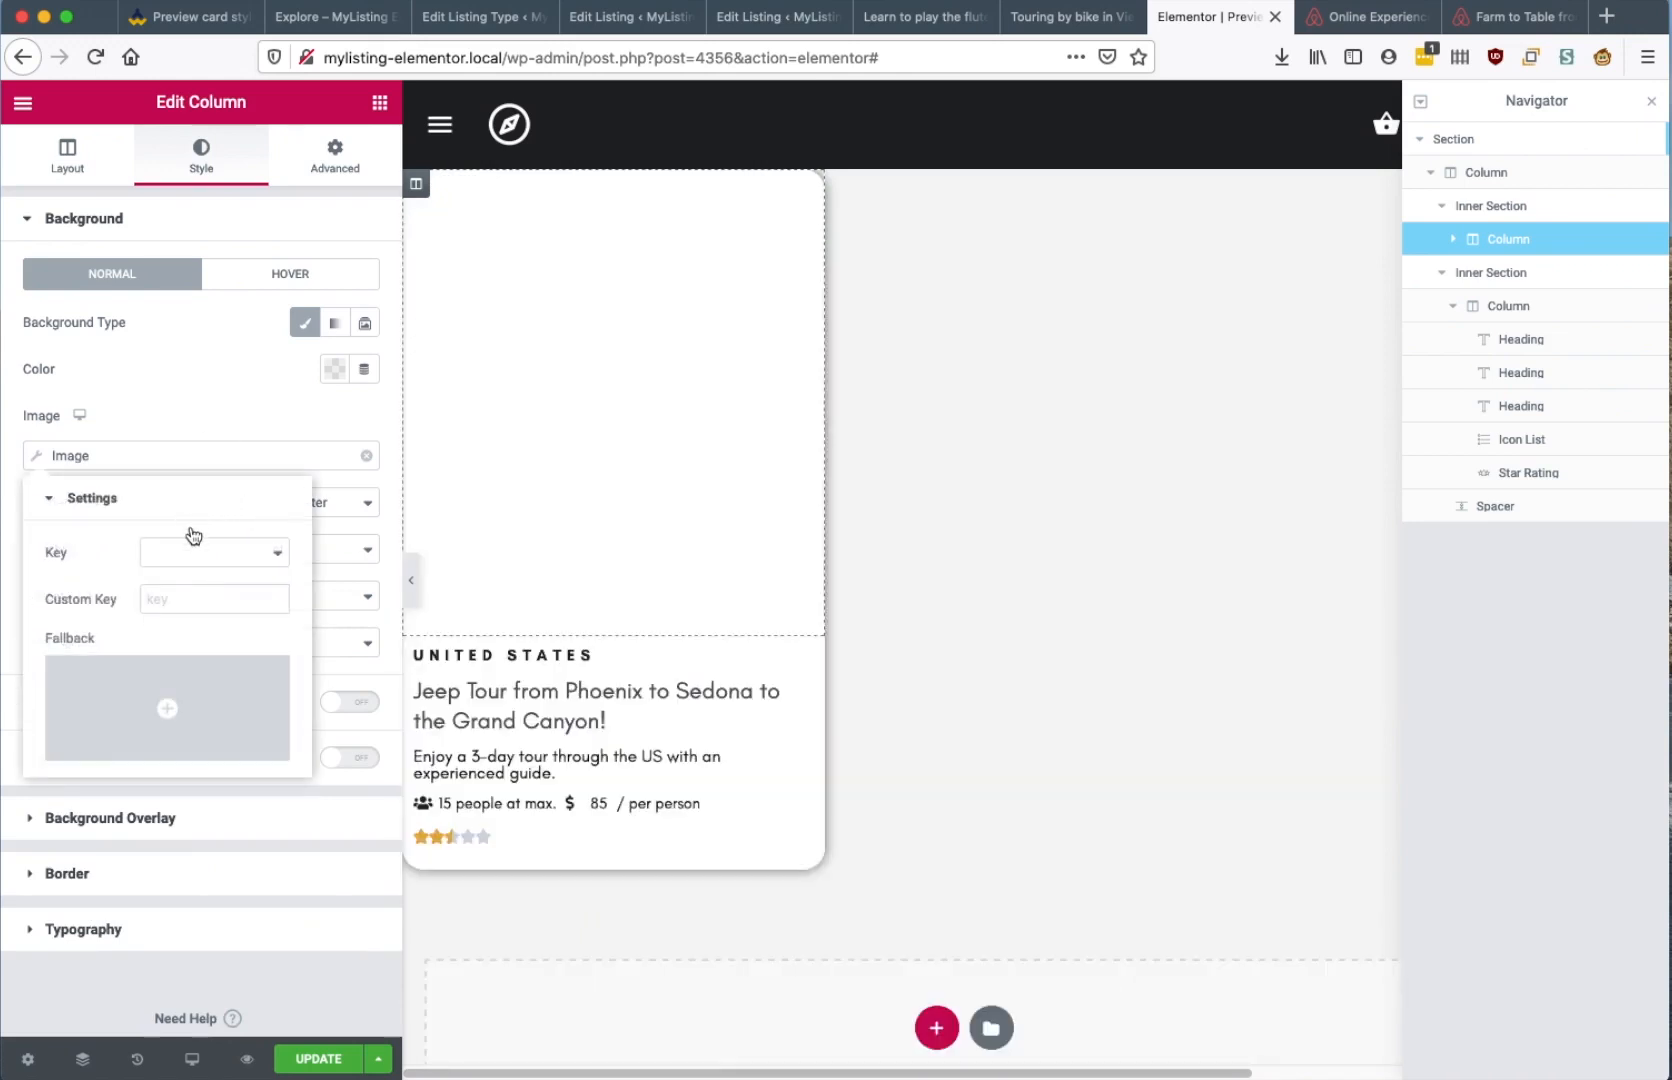
{"action": "left_click", "coordinate": [193, 556]}
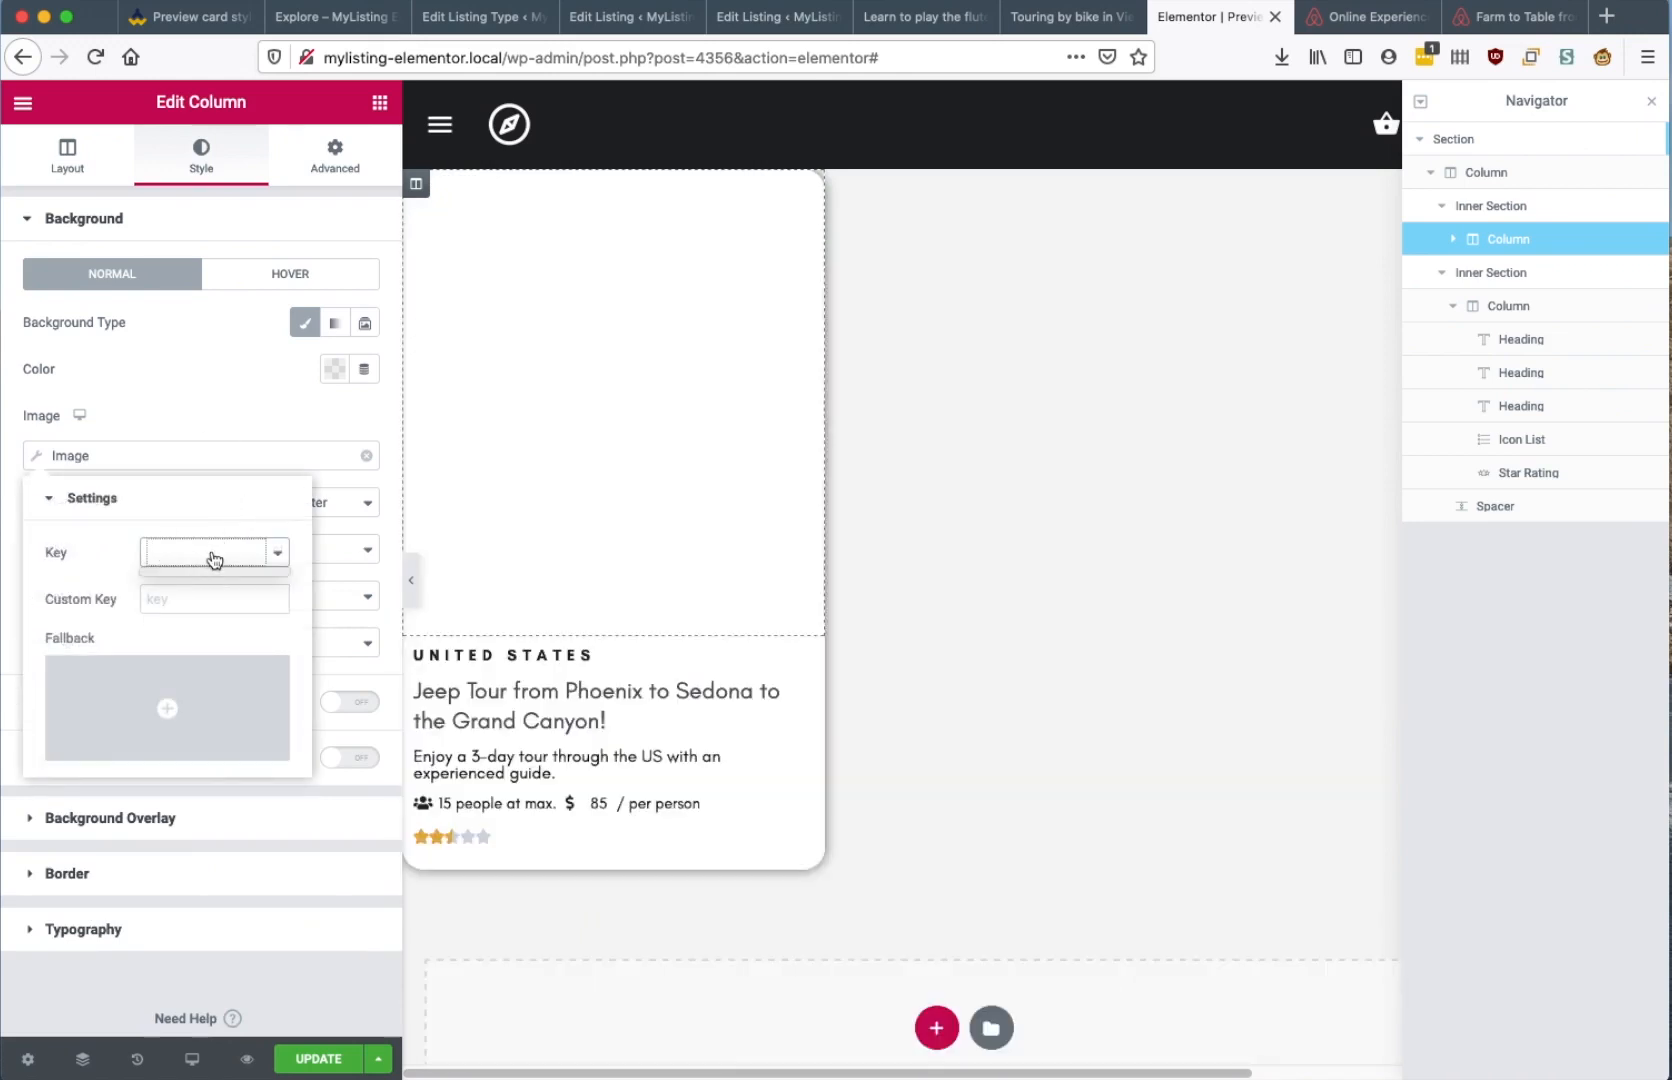
{"action": "left_click", "coordinate": [318, 1058]}
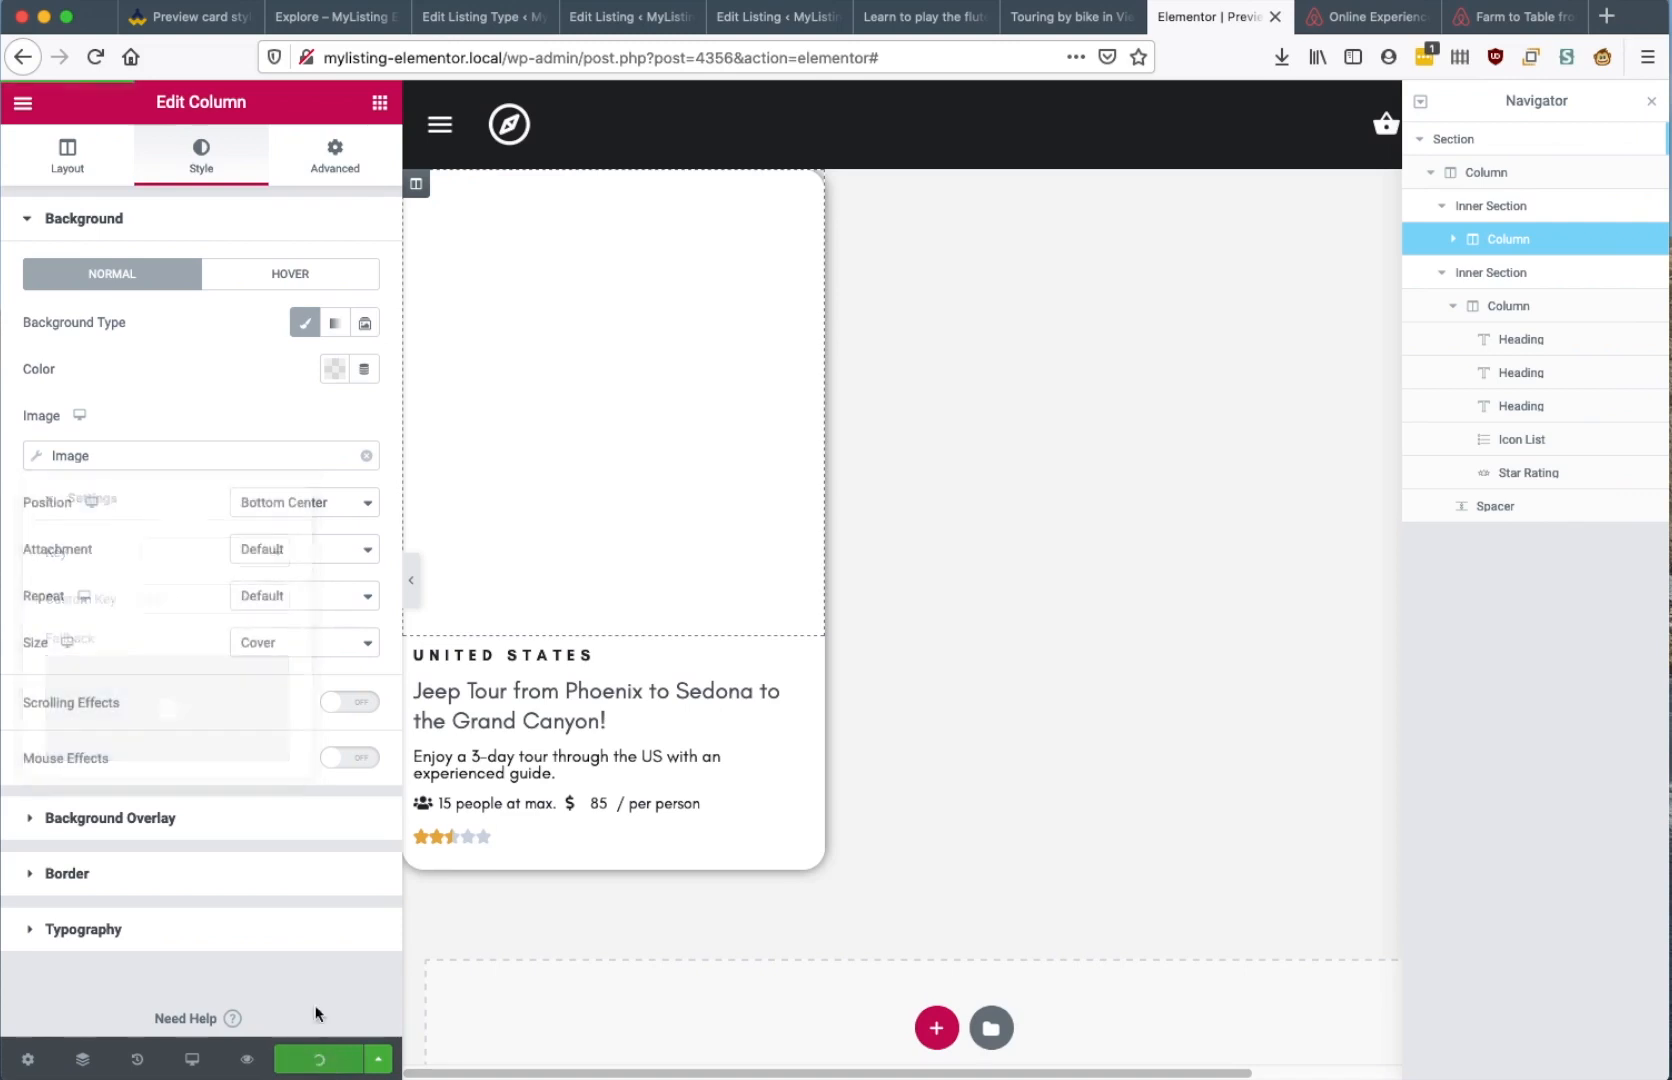
{"action": "left_click", "coordinate": [99, 66]}
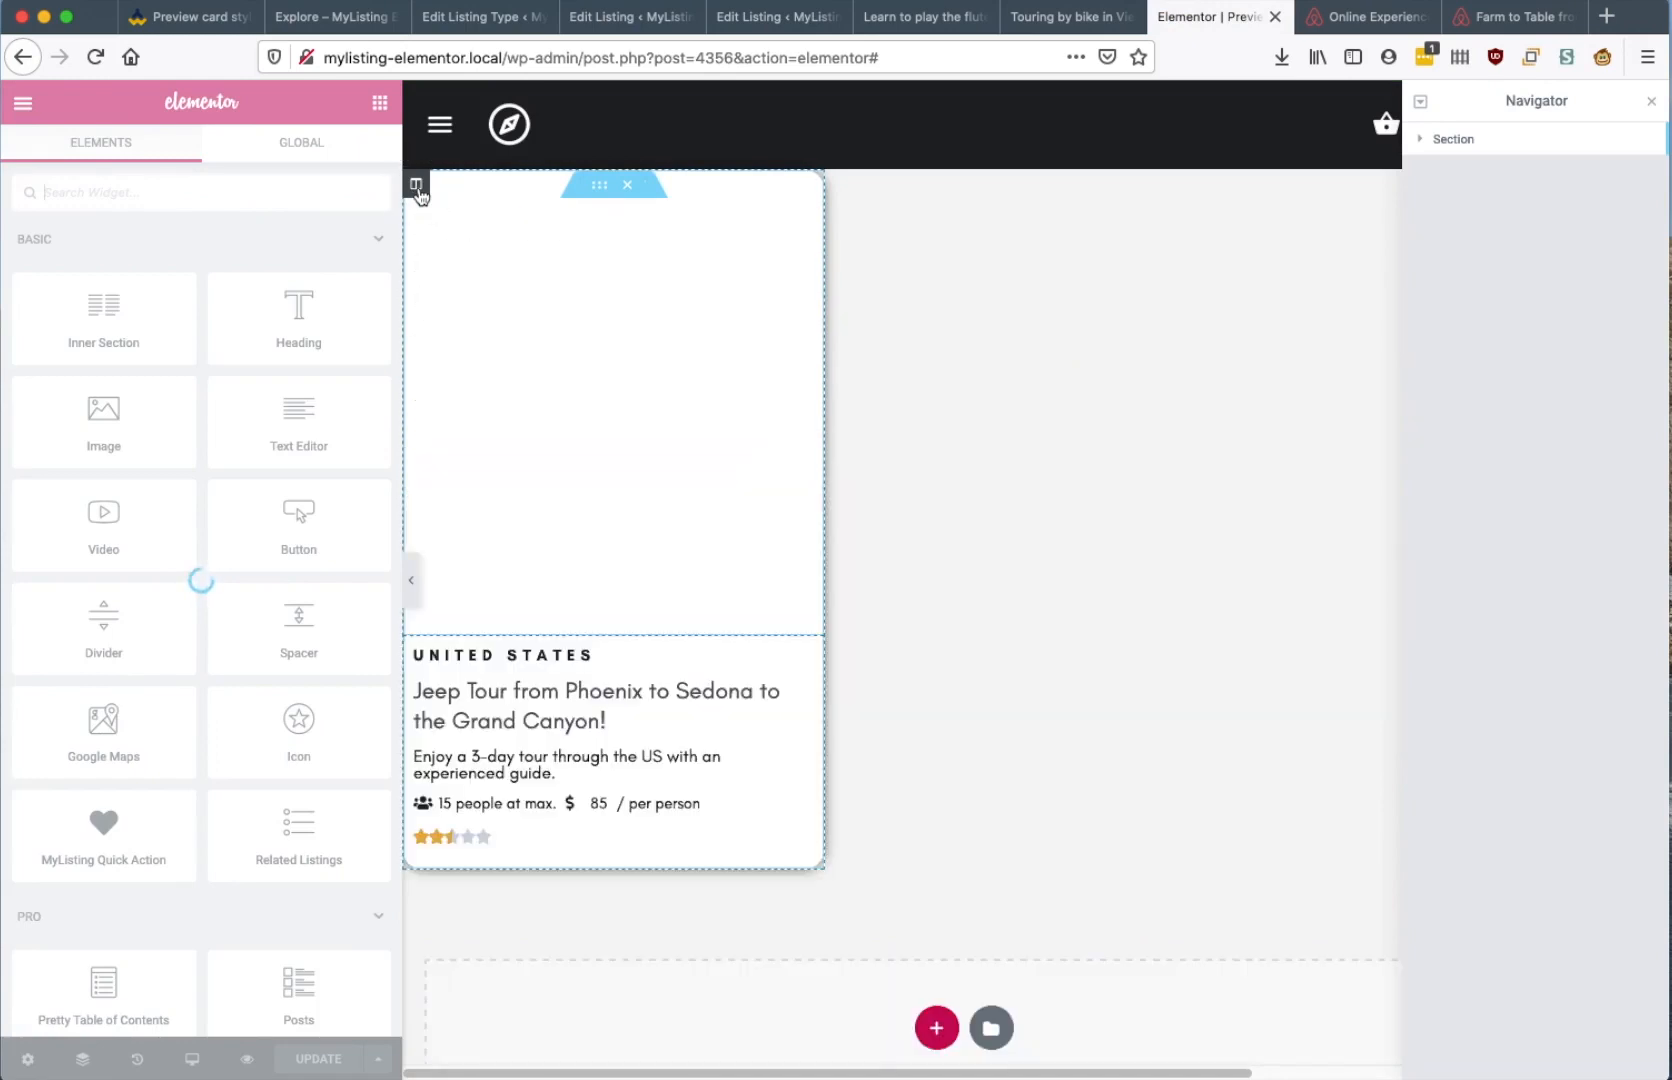
Set the custom key of the image column's background Image tag to job_cover and update the template
{"action": "left_click", "coordinate": [416, 186]}
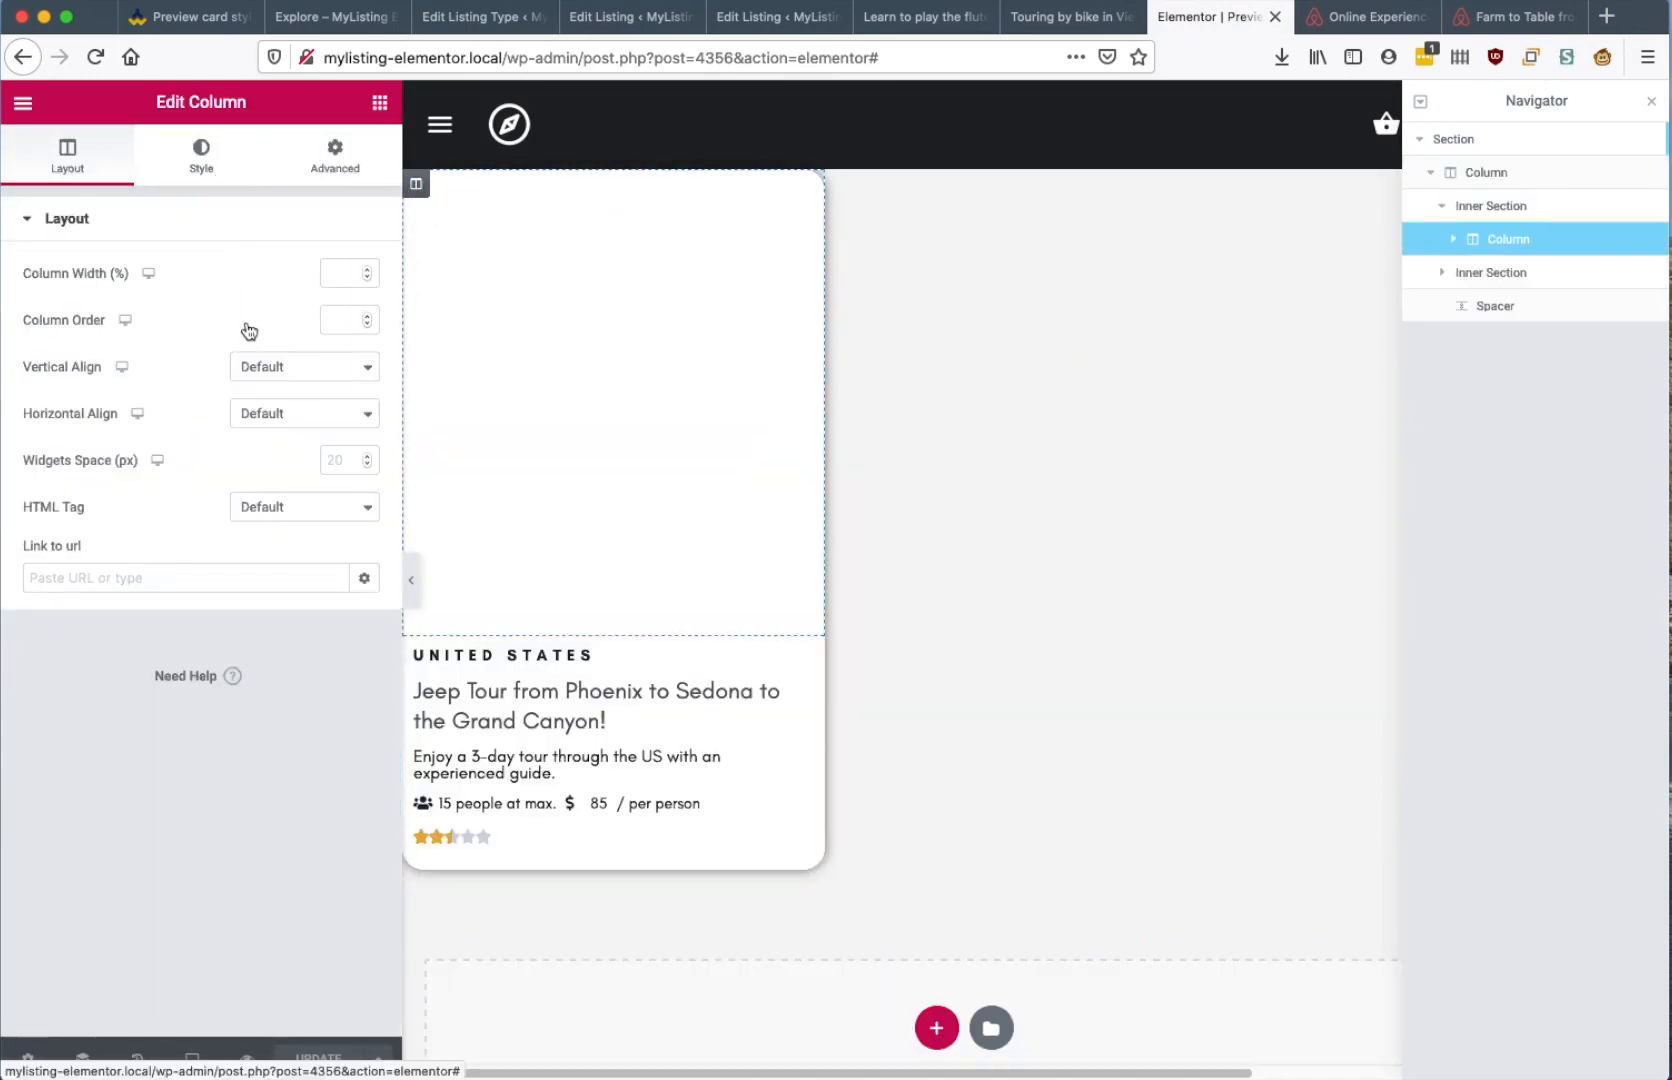
{"action": "left_click", "coordinate": [198, 158]}
{"action": "left_click", "coordinate": [219, 459]}
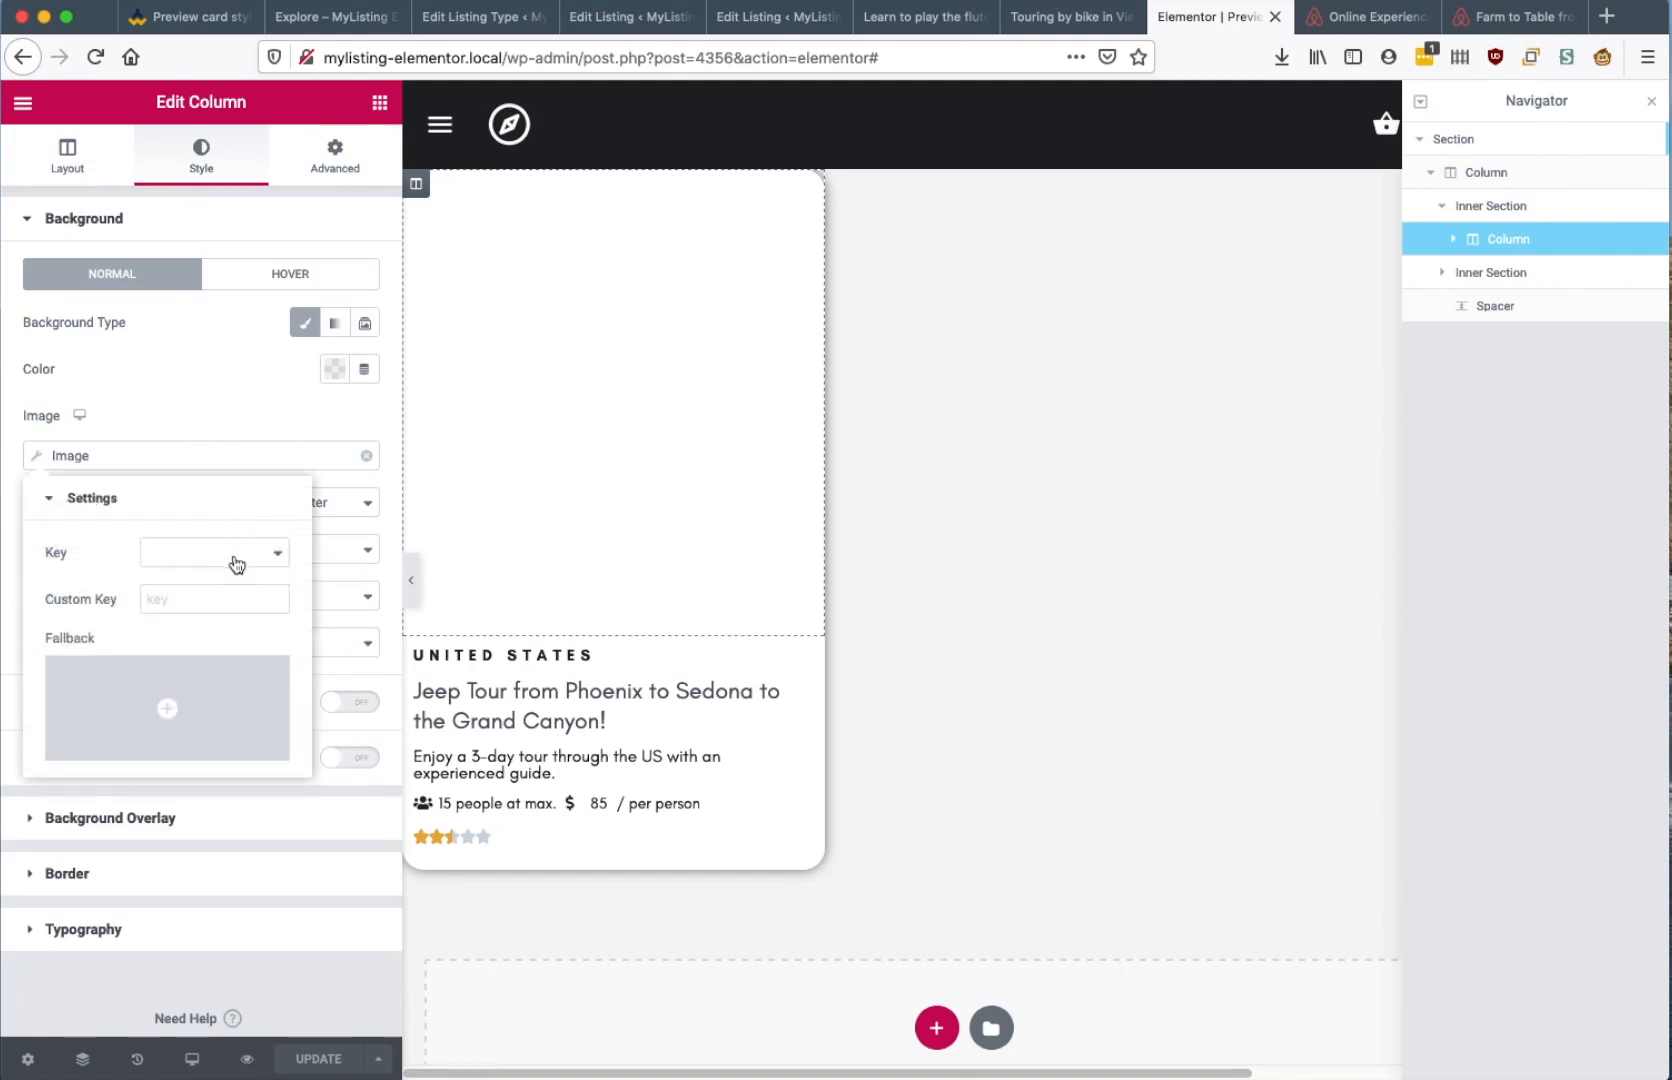
{"action": "left_click", "coordinate": [254, 553]}
{"action": "left_click", "coordinate": [235, 565]}
{"action": "left_click", "coordinate": [213, 591]}
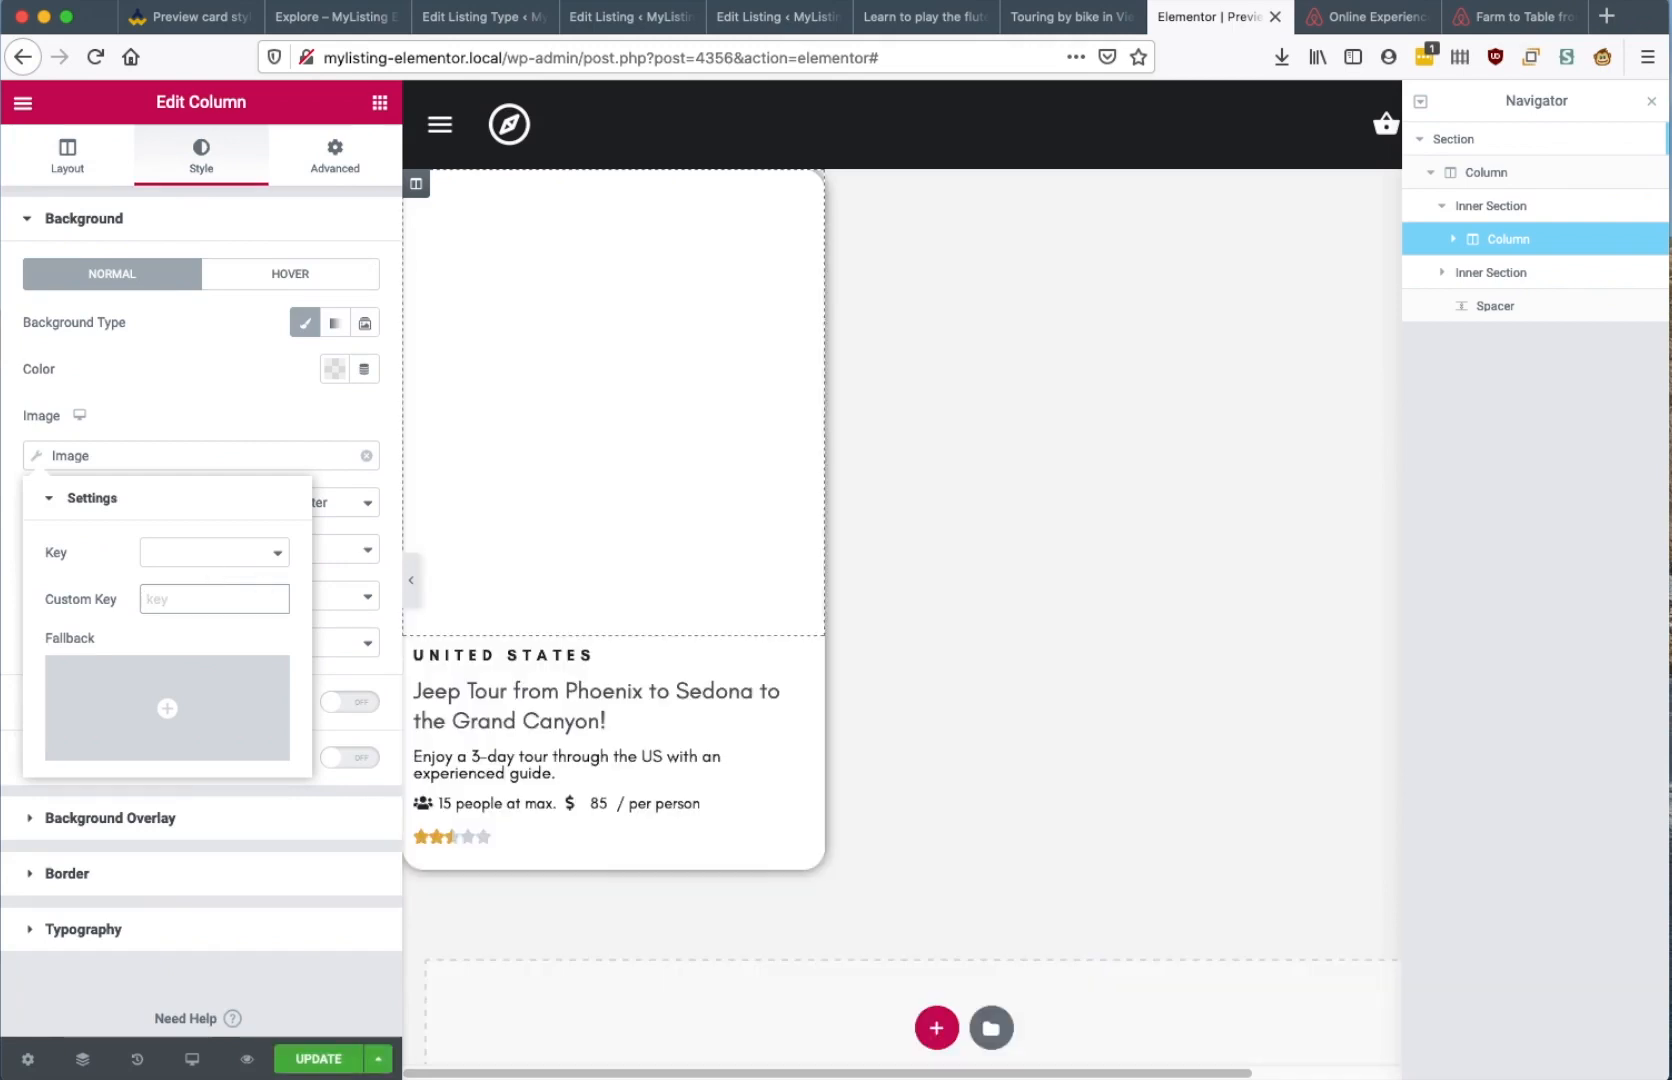
{"action": "left_click", "coordinate": [194, 552]}
{"action": "left_click", "coordinate": [198, 601]}
{"action": "type", "text": "job_cover"}
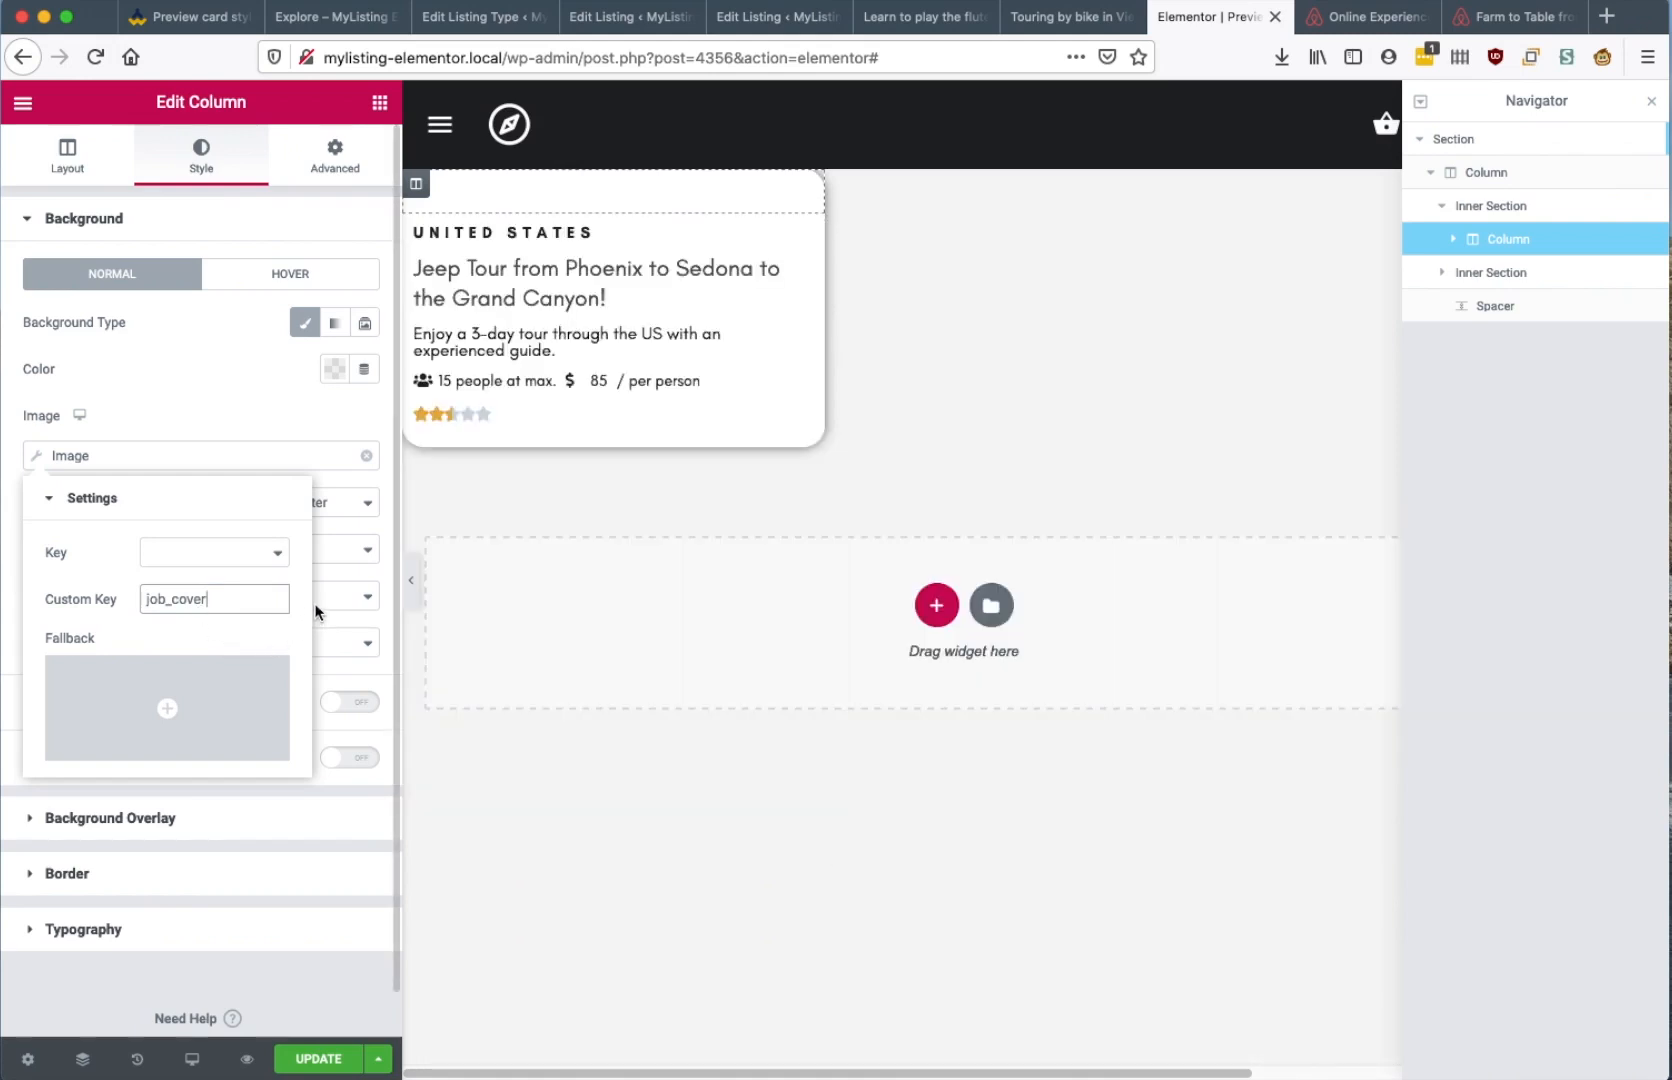
{"action": "left_click", "coordinate": [277, 400]}
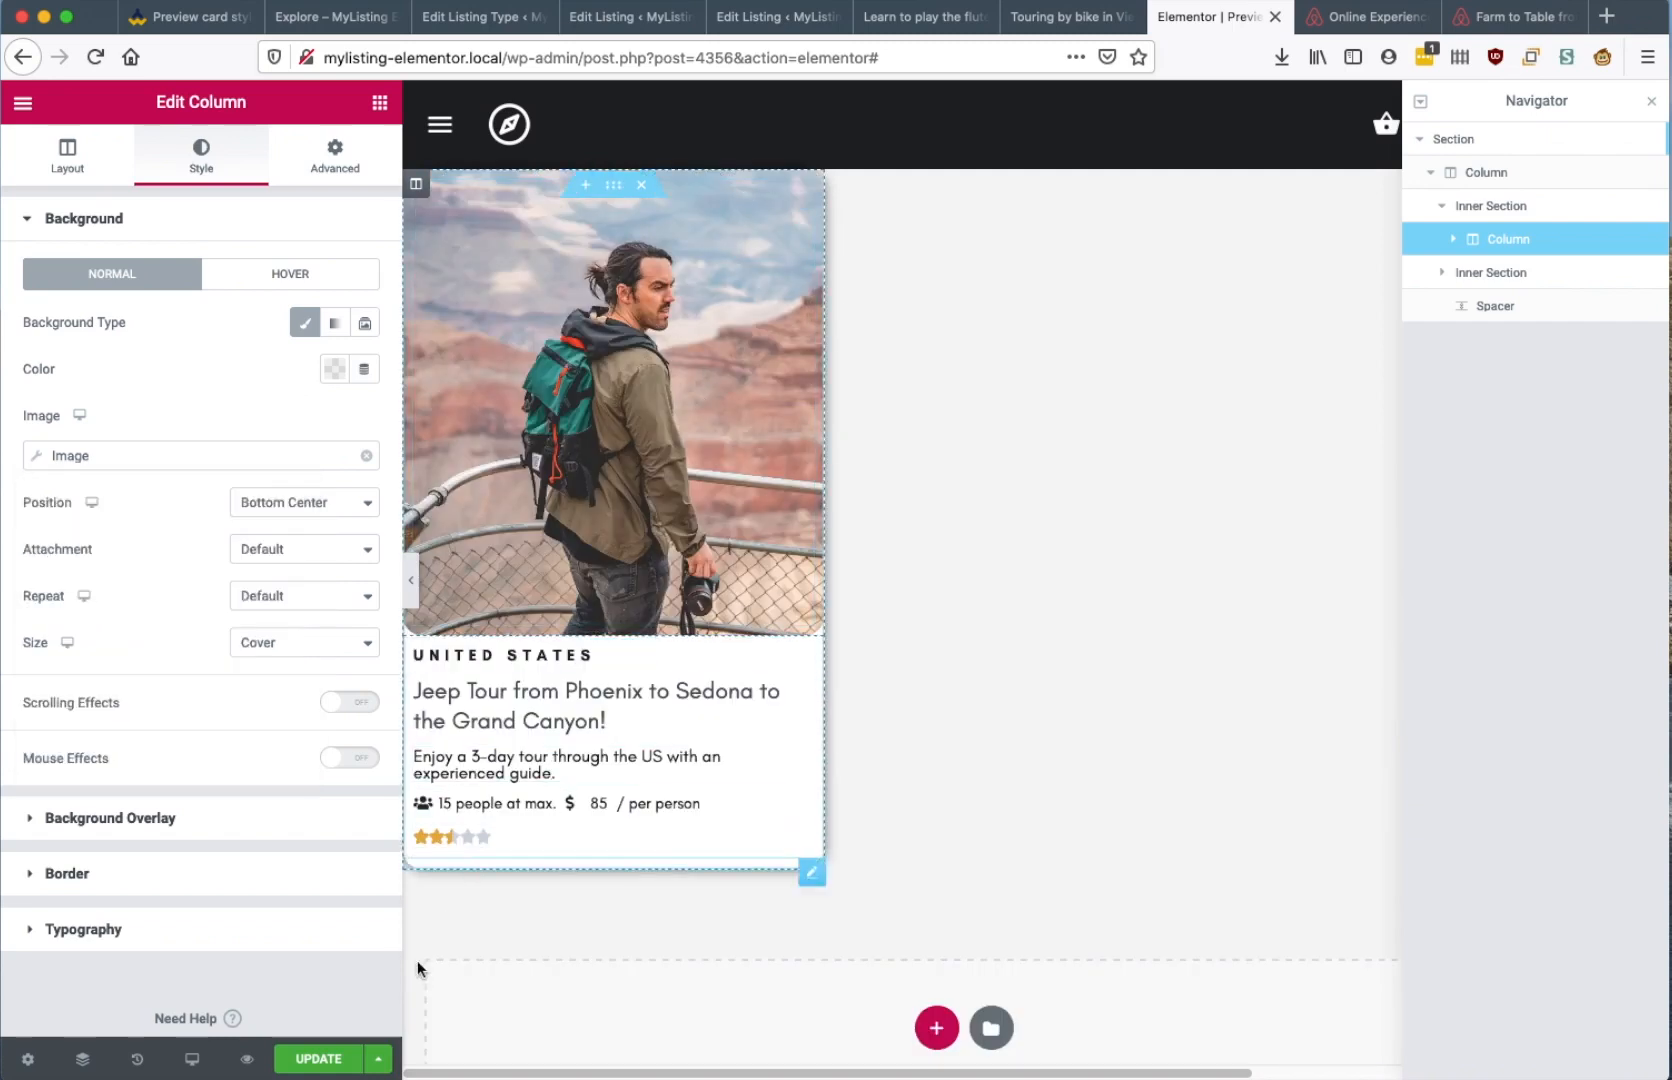
{"action": "left_click", "coordinate": [318, 1059]}
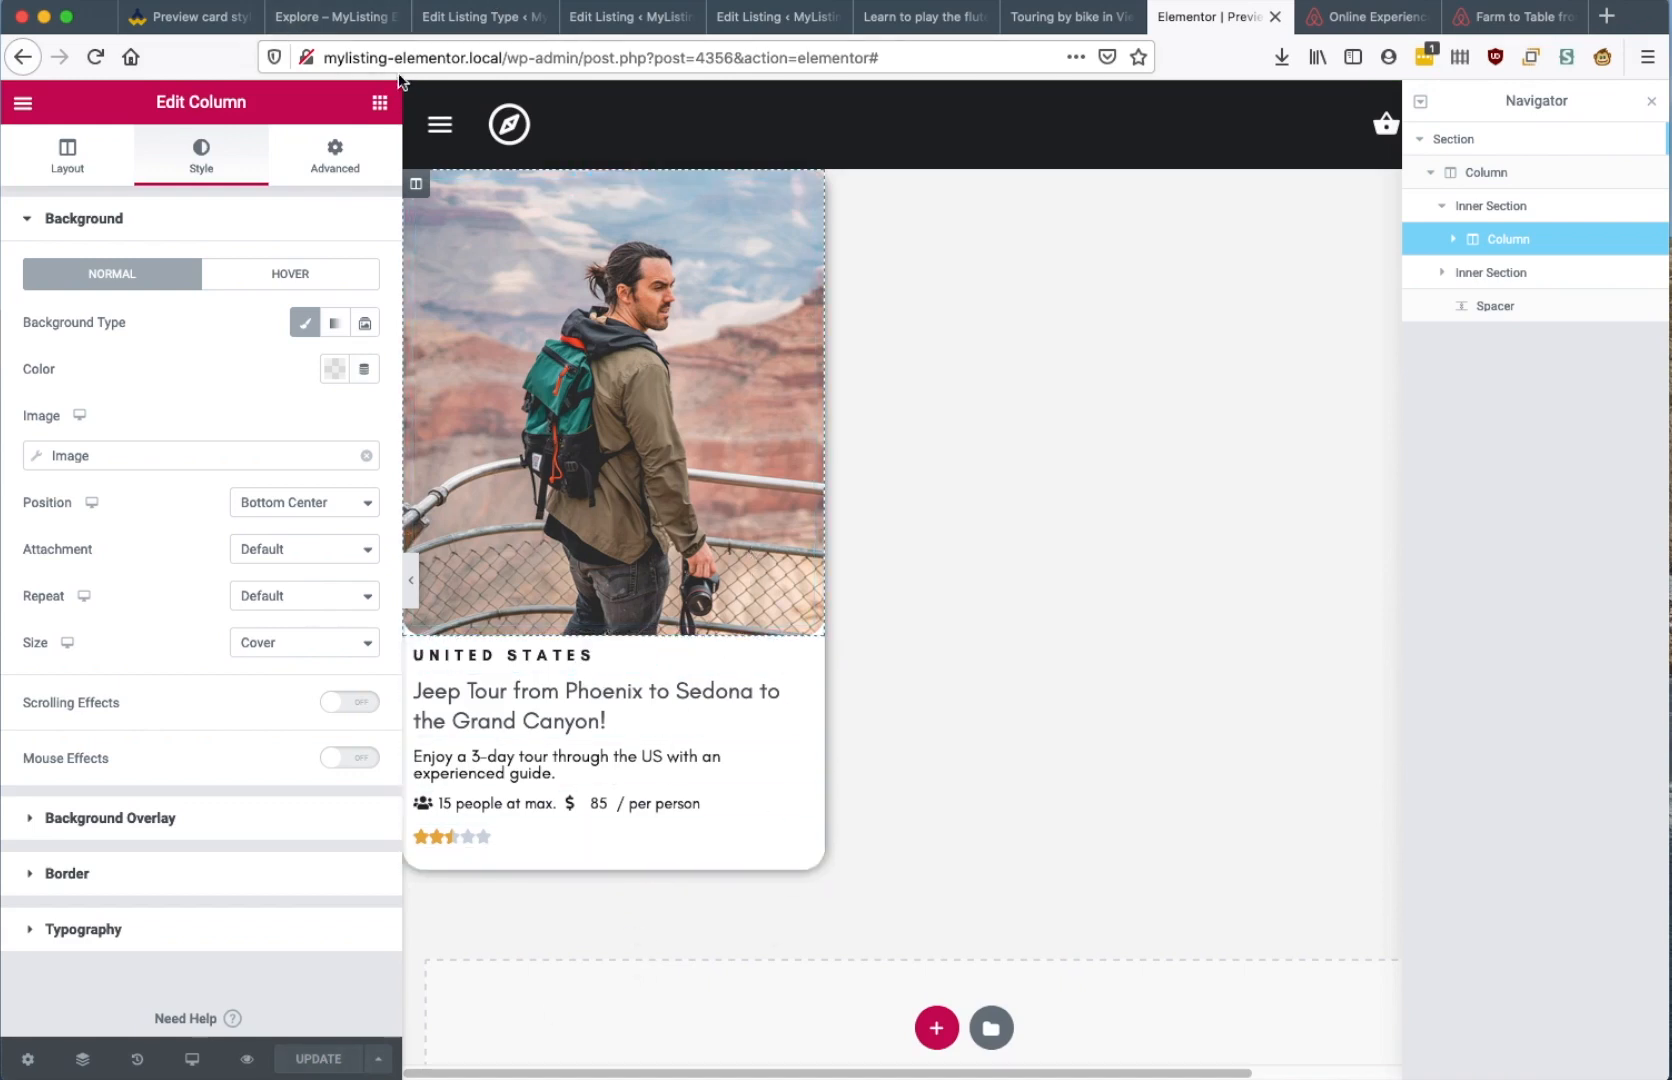
Reload the Explore page and examine the images, titles, details and heights of the Activity preview cards
{"action": "left_click", "coordinate": [368, 30]}
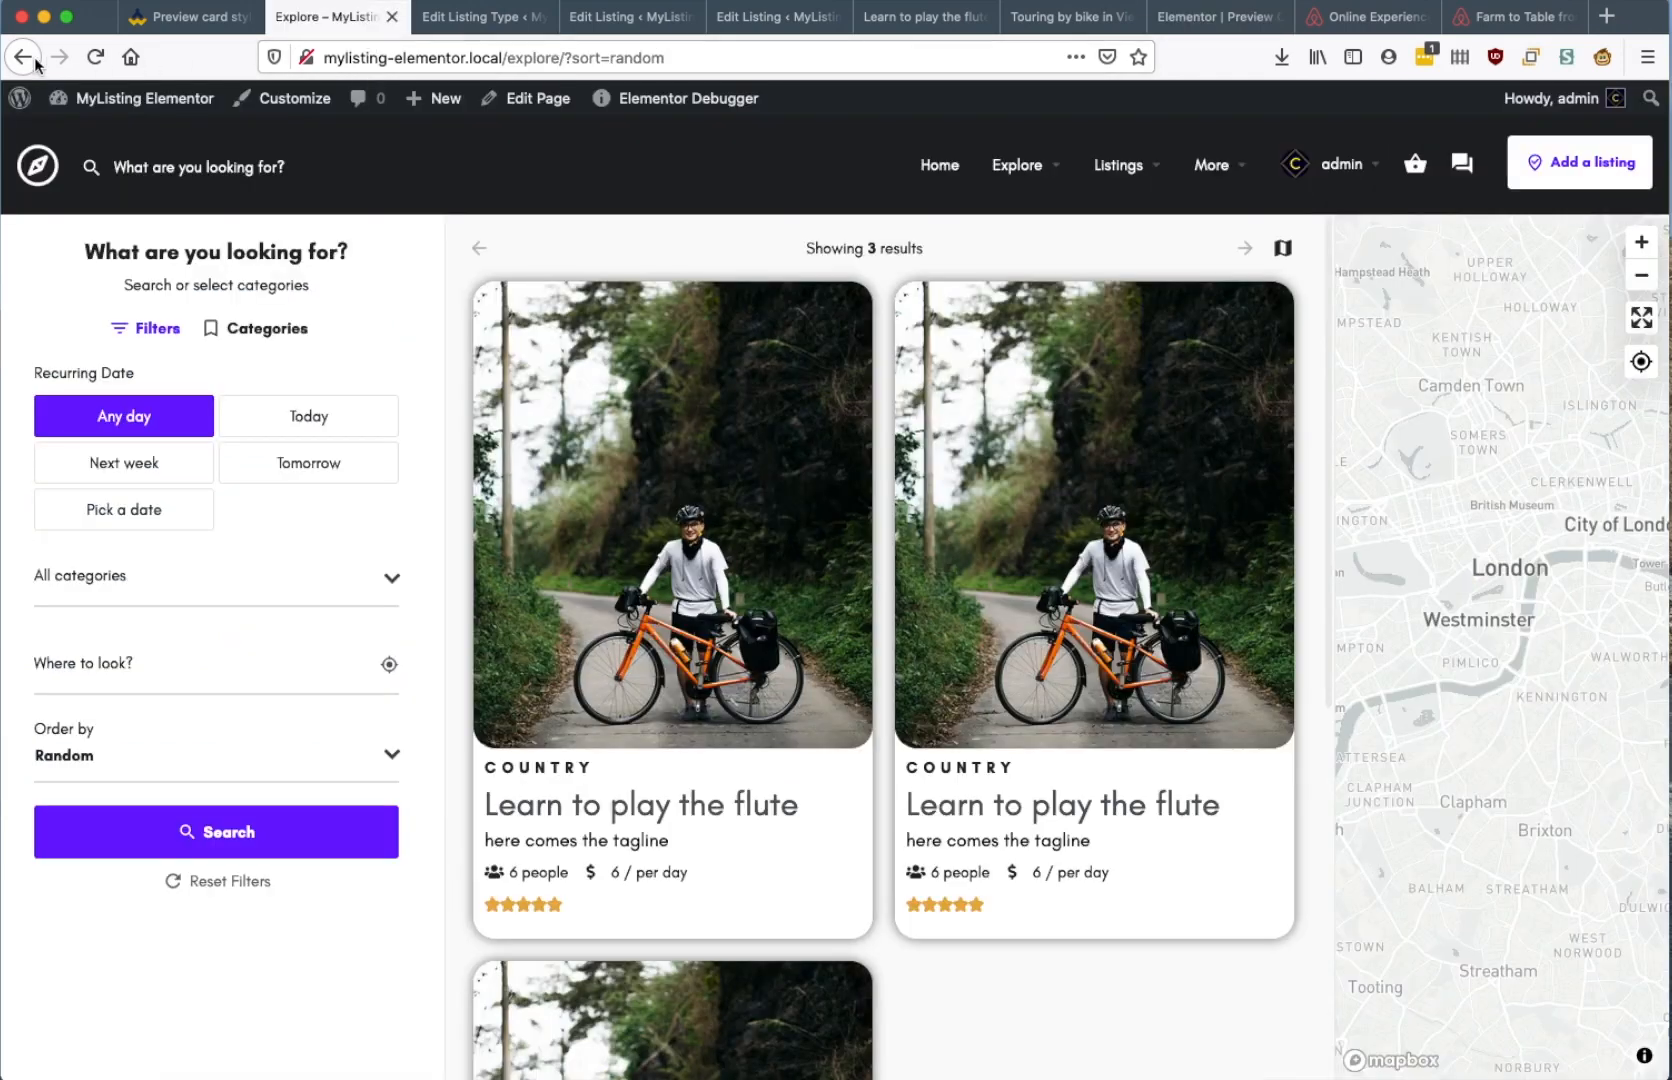
{"action": "left_click", "coordinate": [87, 58]}
{"action": "mouse_move", "coordinate": [89, 116]}
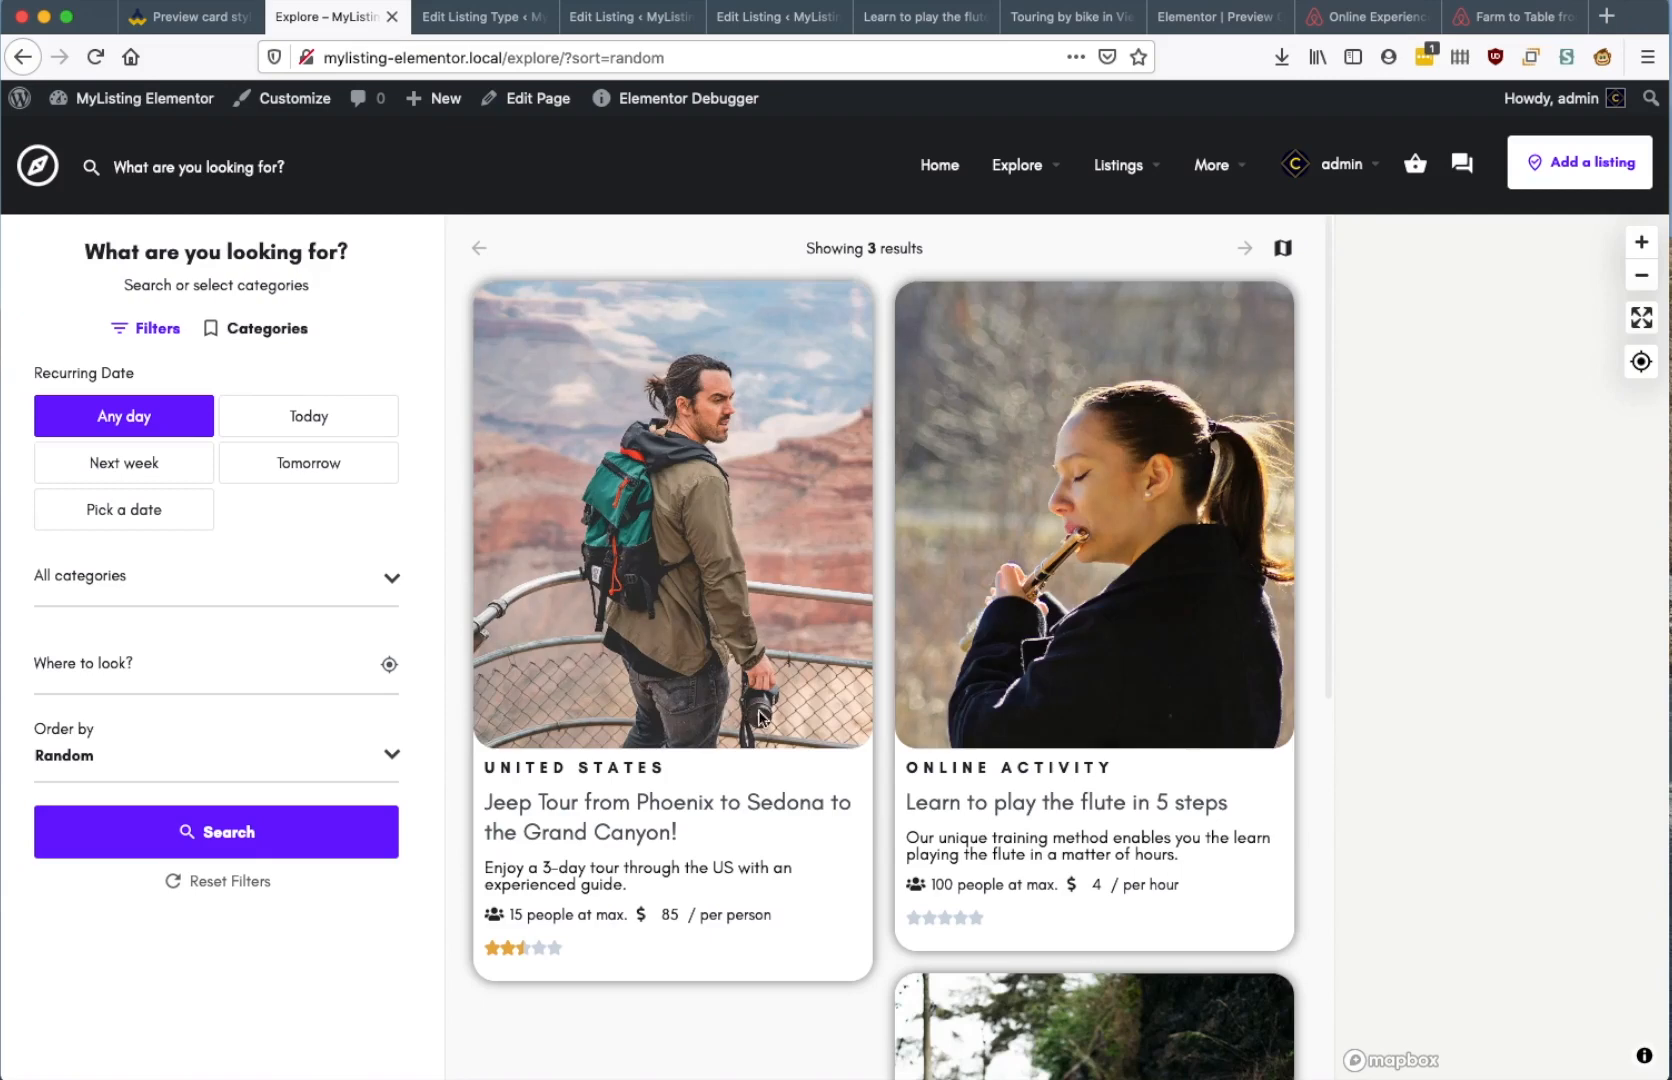
{"action": "scroll", "coordinate": [773, 715], "scroll_direction": "down", "scroll_amount": 7}
{"action": "scroll", "coordinate": [775, 705], "scroll_direction": "up", "scroll_amount": 3}
{"action": "scroll", "coordinate": [773, 711], "scroll_direction": "up", "scroll_amount": 3}
{"action": "scroll", "coordinate": [774, 660], "scroll_direction": "down", "scroll_amount": 1}
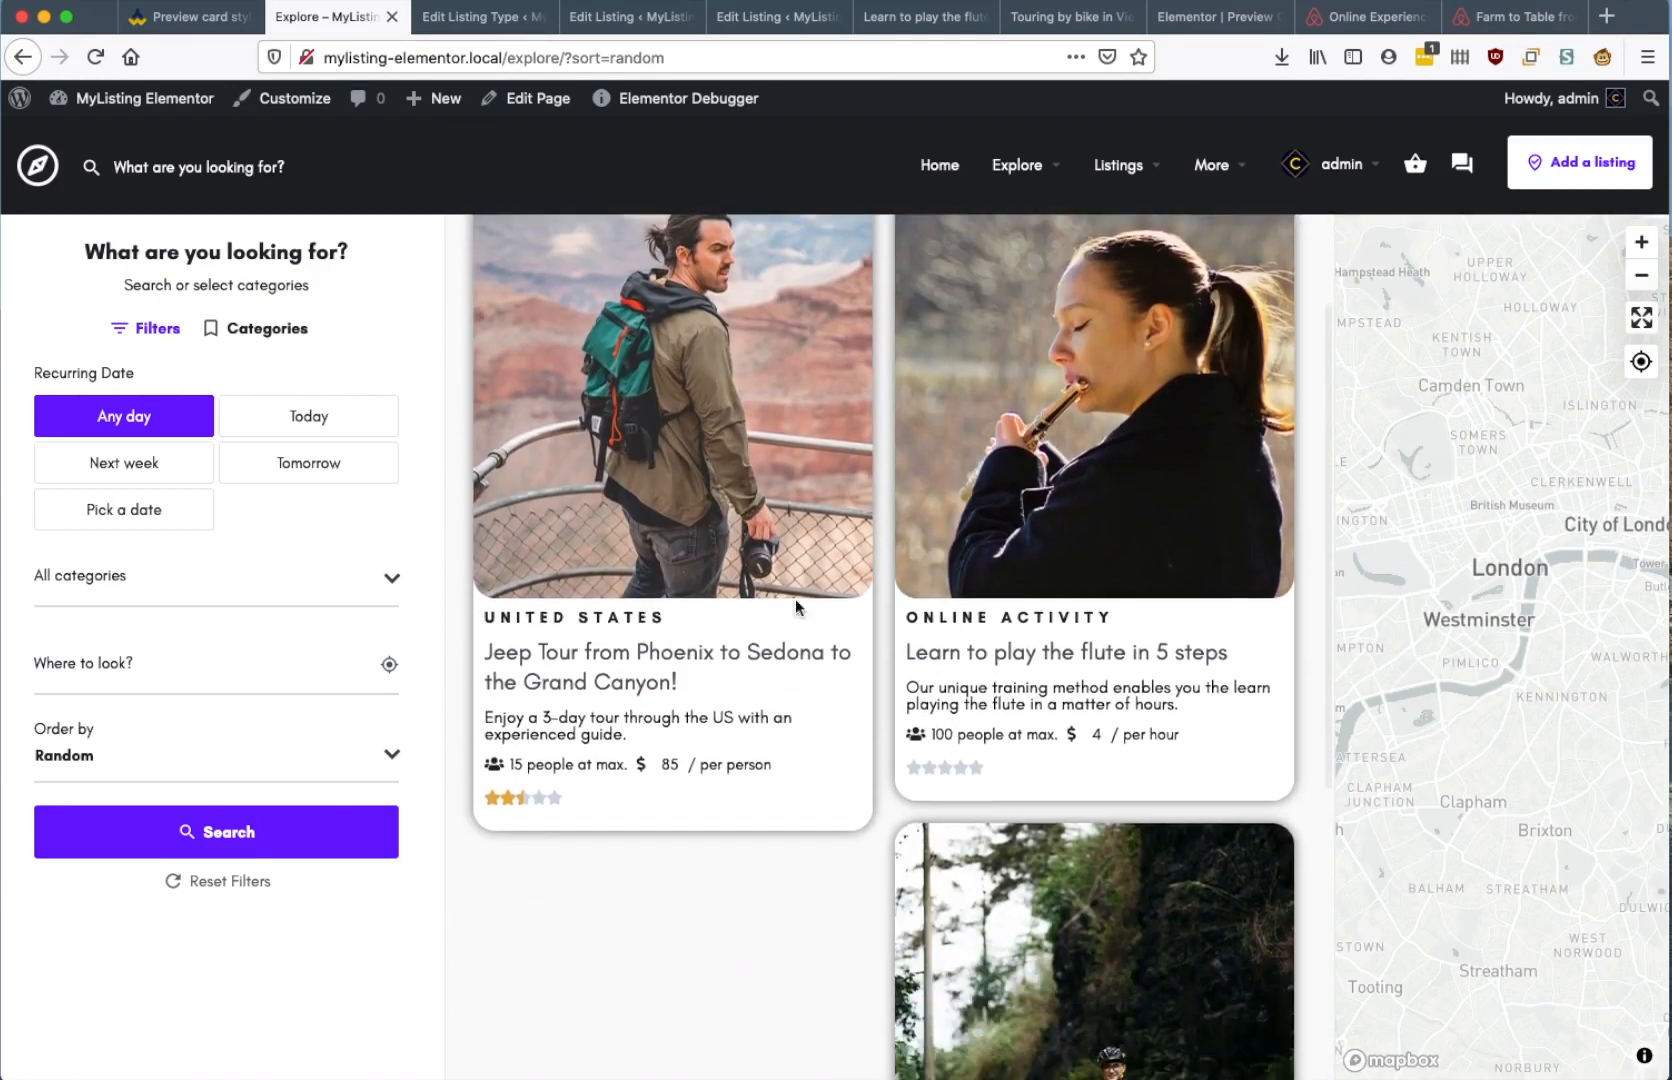
{"action": "scroll", "coordinate": [715, 680], "scroll_direction": "down", "scroll_amount": 2}
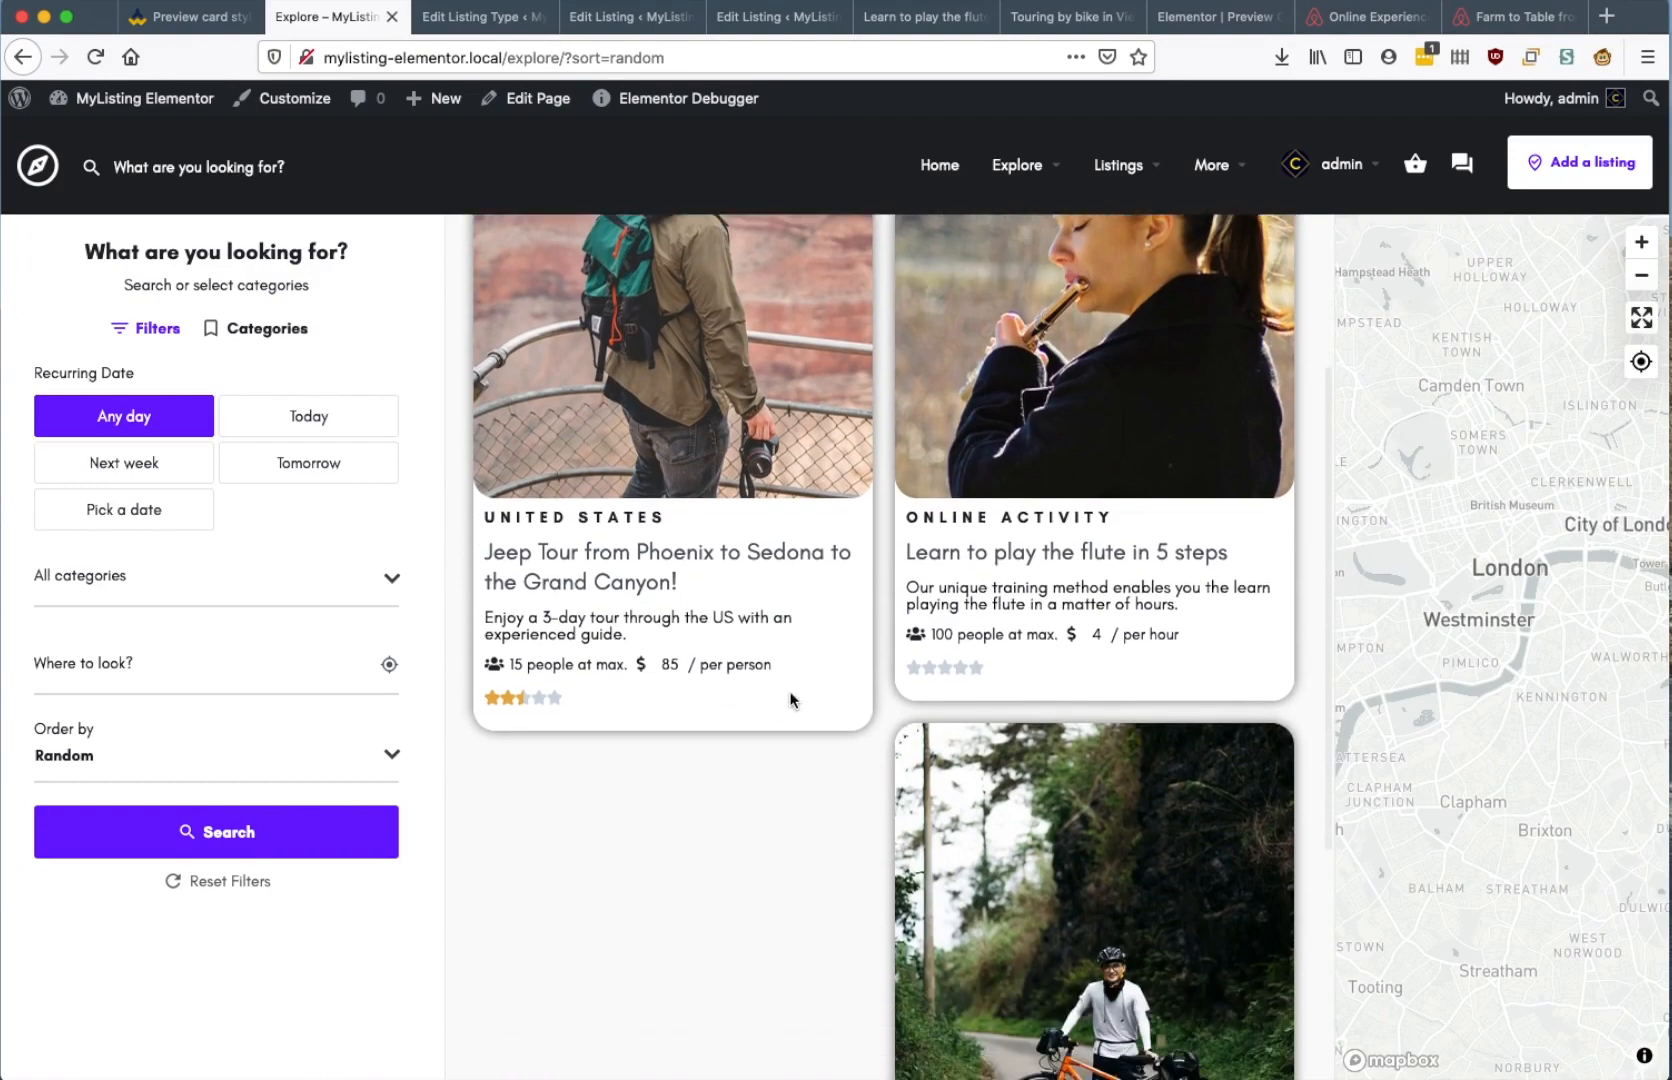
{"action": "scroll", "coordinate": [843, 710], "scroll_direction": "down", "scroll_amount": 7}
{"action": "scroll", "coordinate": [843, 710], "scroll_direction": "up", "scroll_amount": 7}
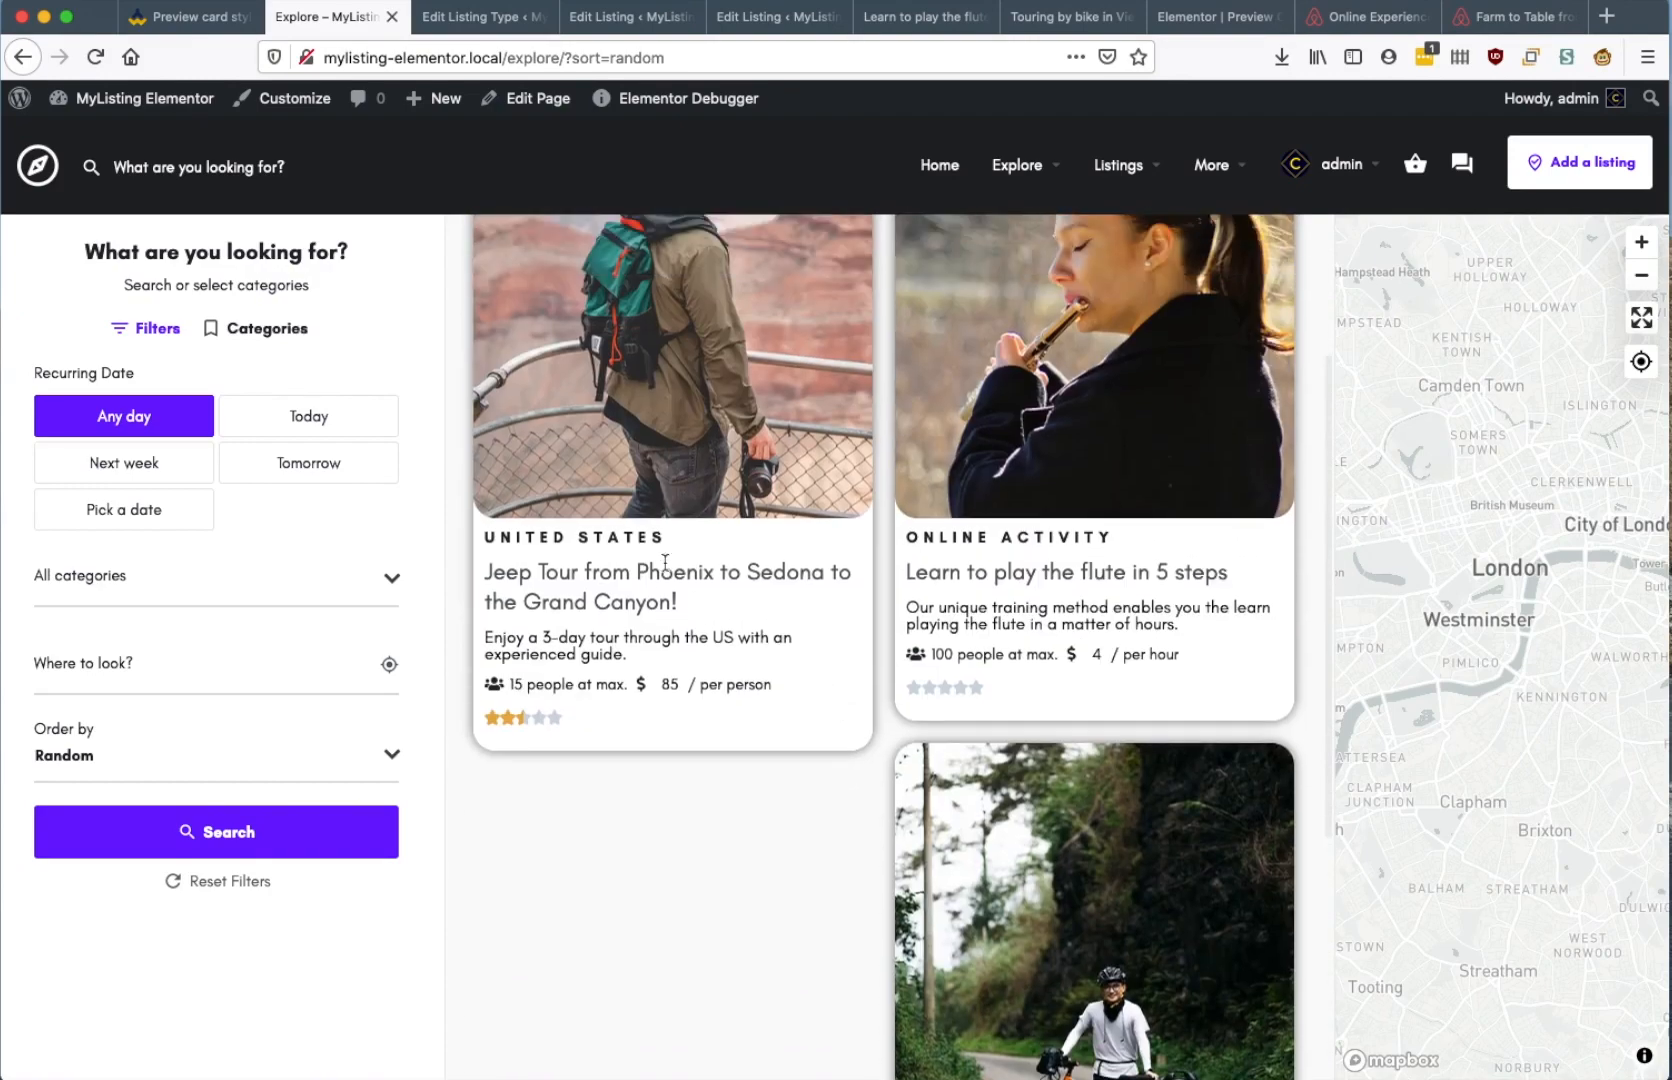
{"action": "scroll", "coordinate": [884, 683], "scroll_direction": "up", "scroll_amount": 3}
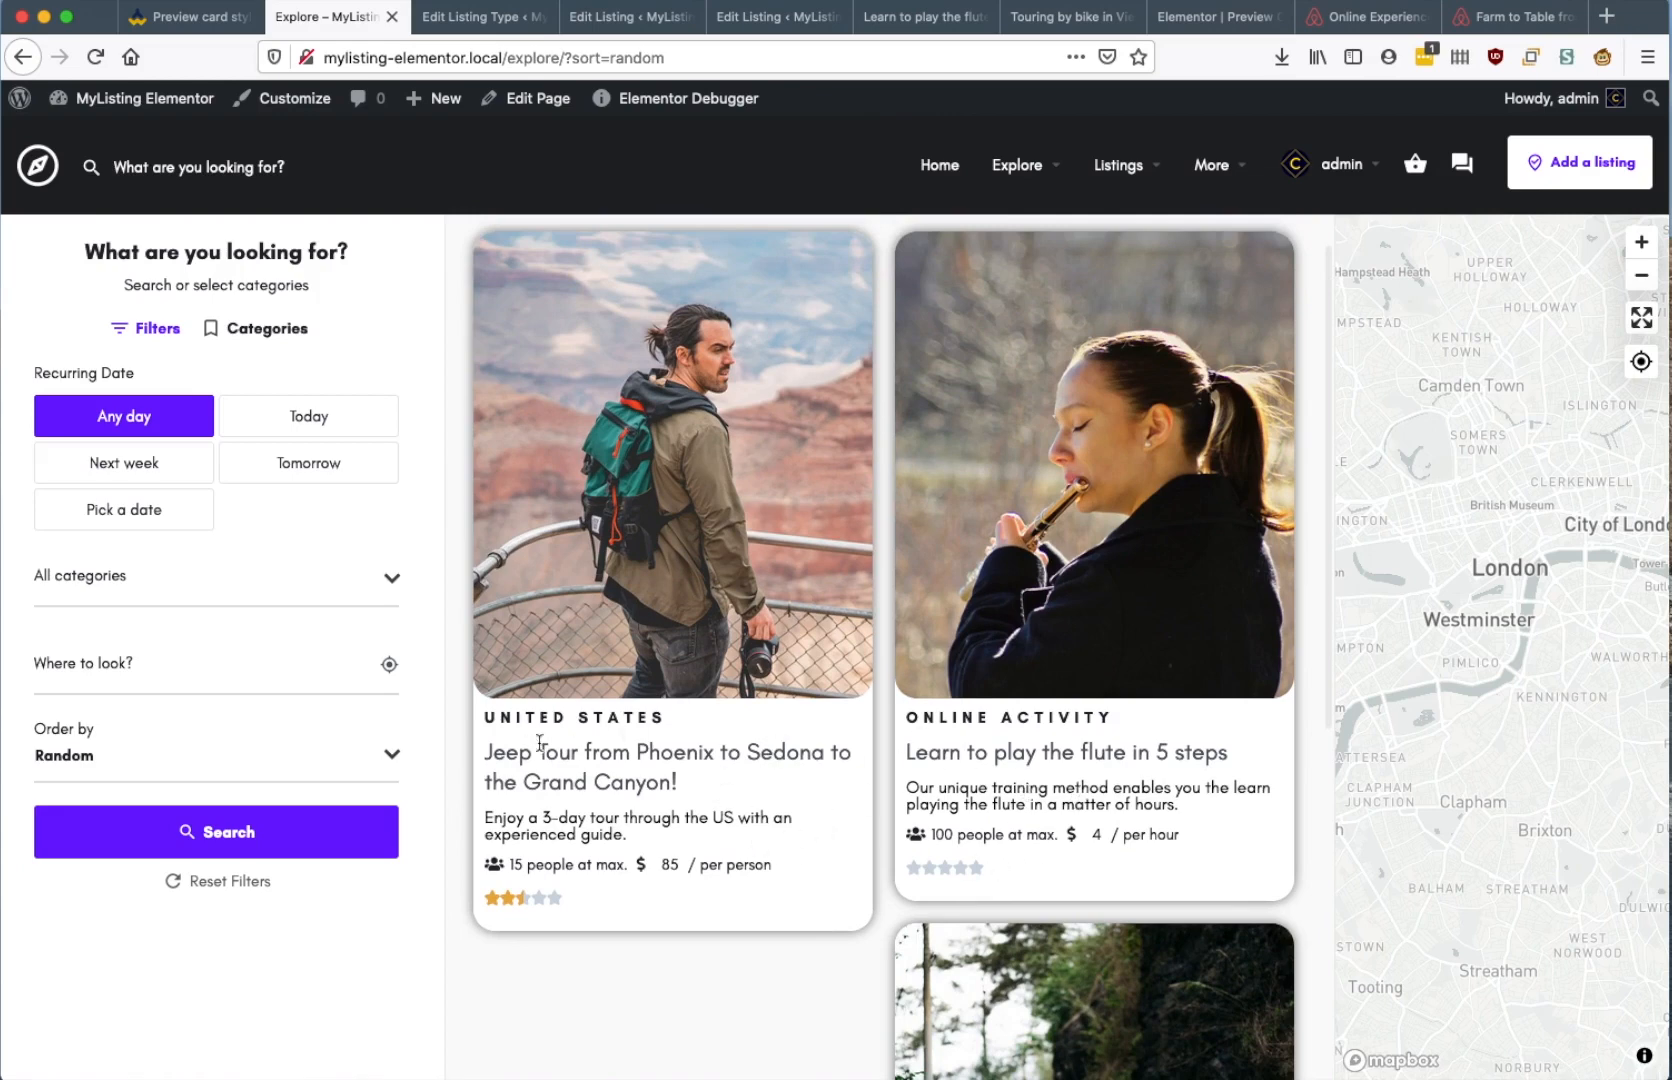
{"action": "left_click_drag", "start_coordinate": [540, 742], "coordinate": [828, 769]}
{"action": "left_click_drag", "start_coordinate": [1030, 752], "coordinate": [1284, 787]}
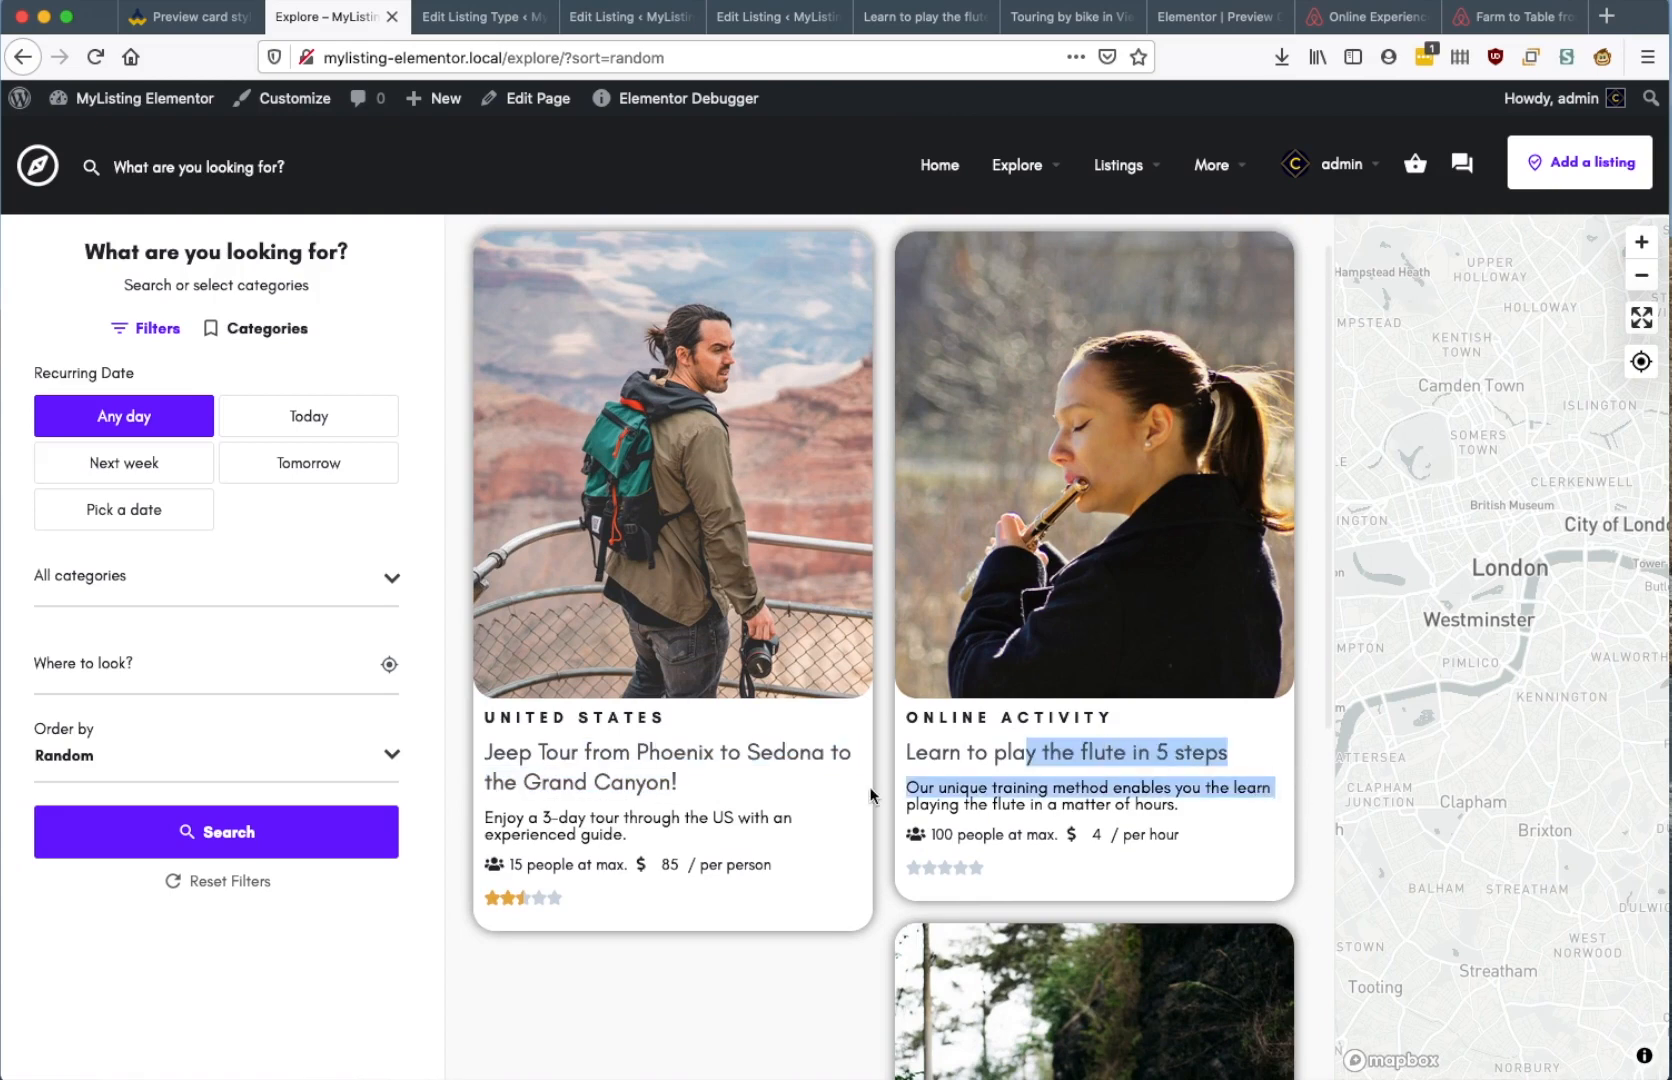
{"action": "left_click_drag", "start_coordinate": [730, 751], "coordinate": [757, 818]}
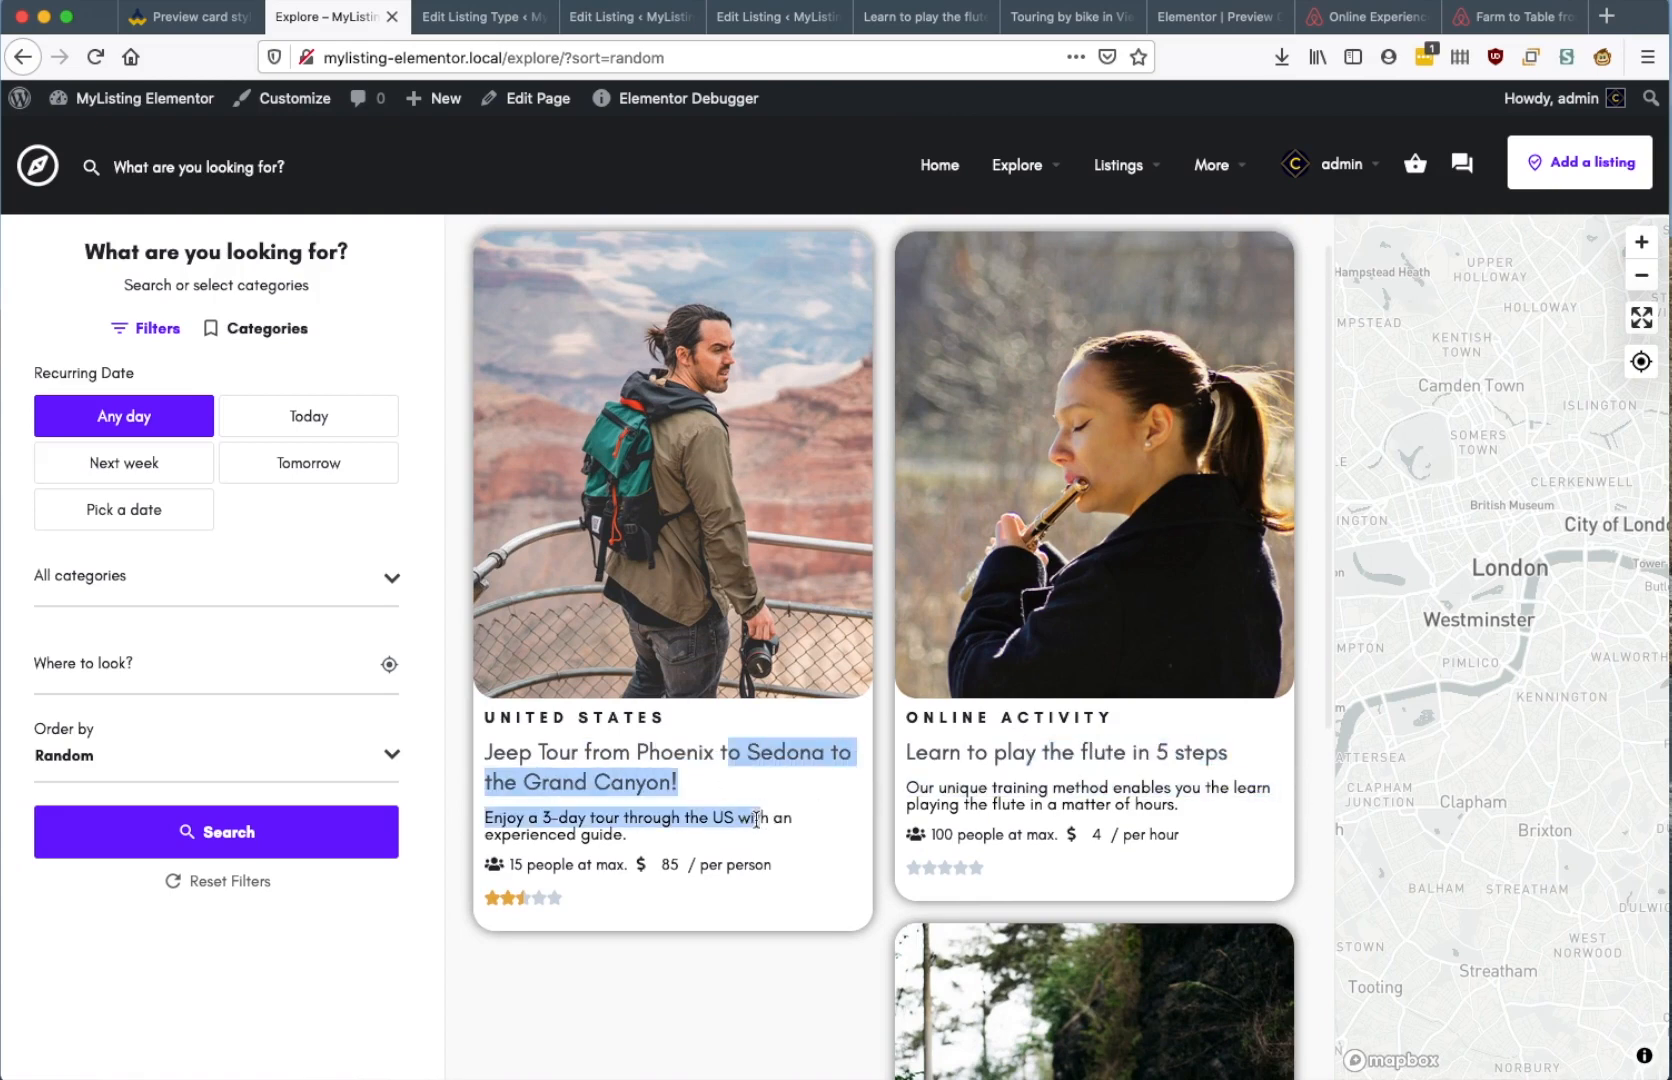
Give the card's text inner section a minimum height of 210 in the Elementor template
{"action": "left_click", "coordinate": [1201, 18]}
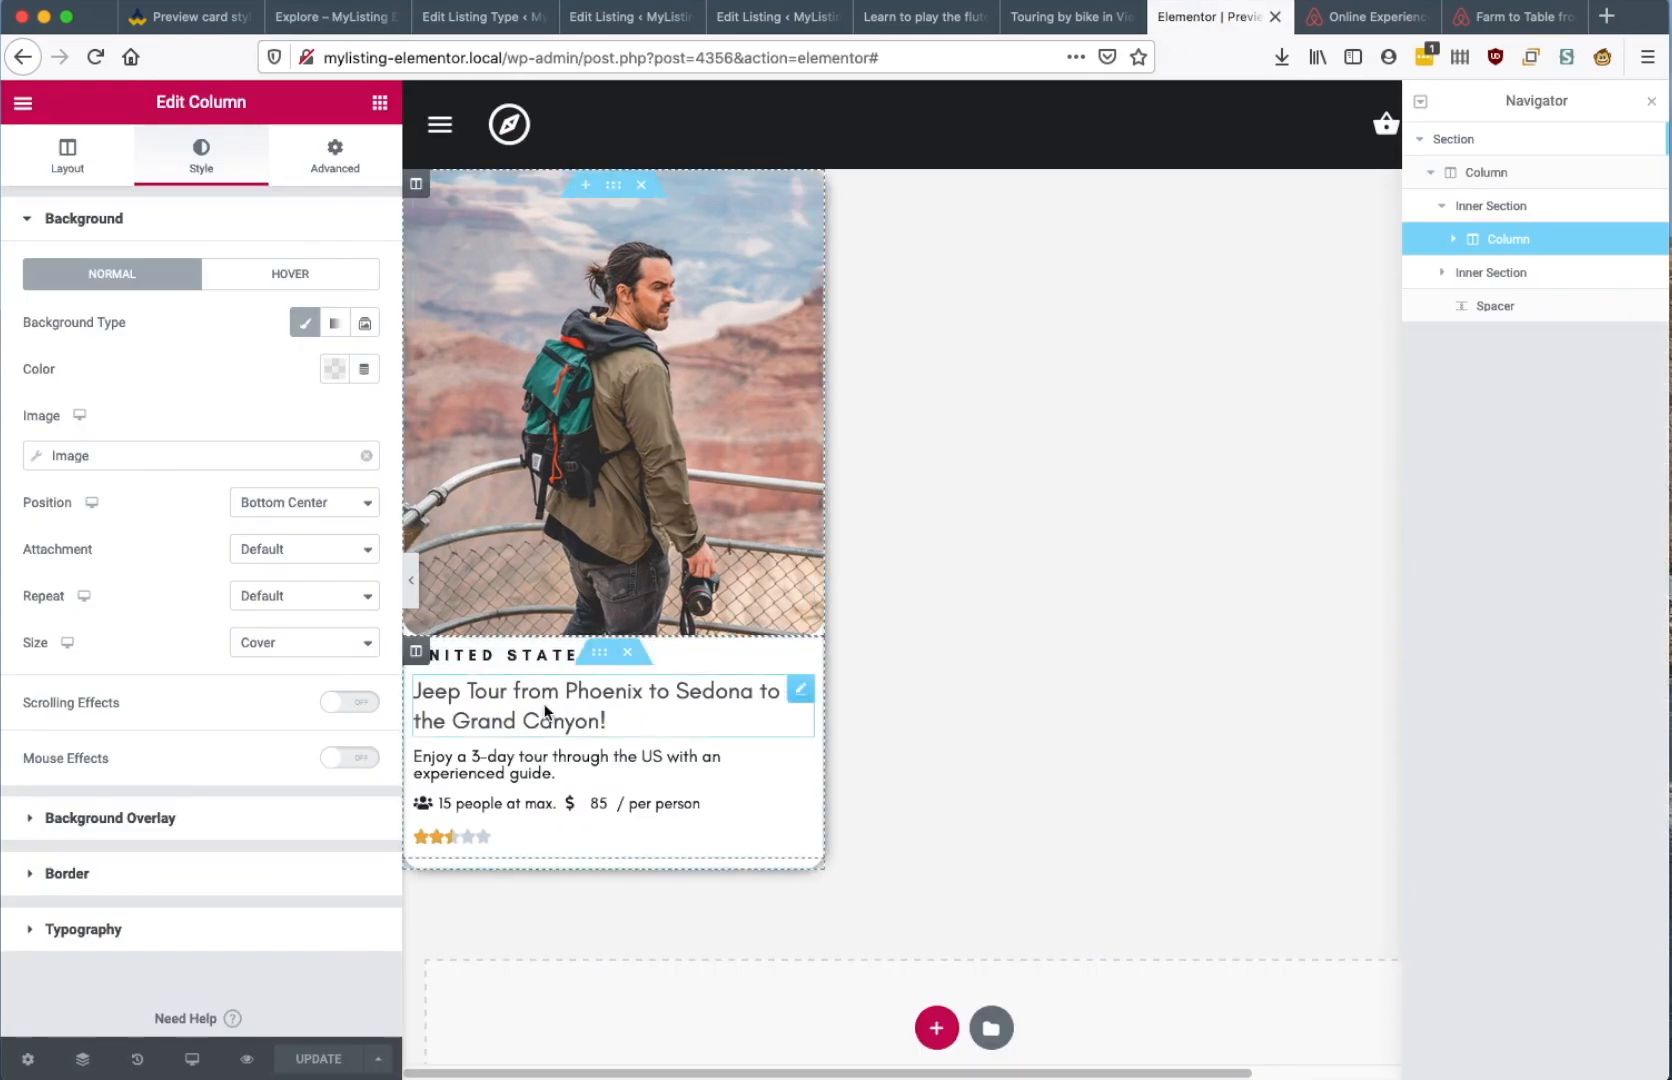
{"action": "left_click", "coordinate": [598, 655]}
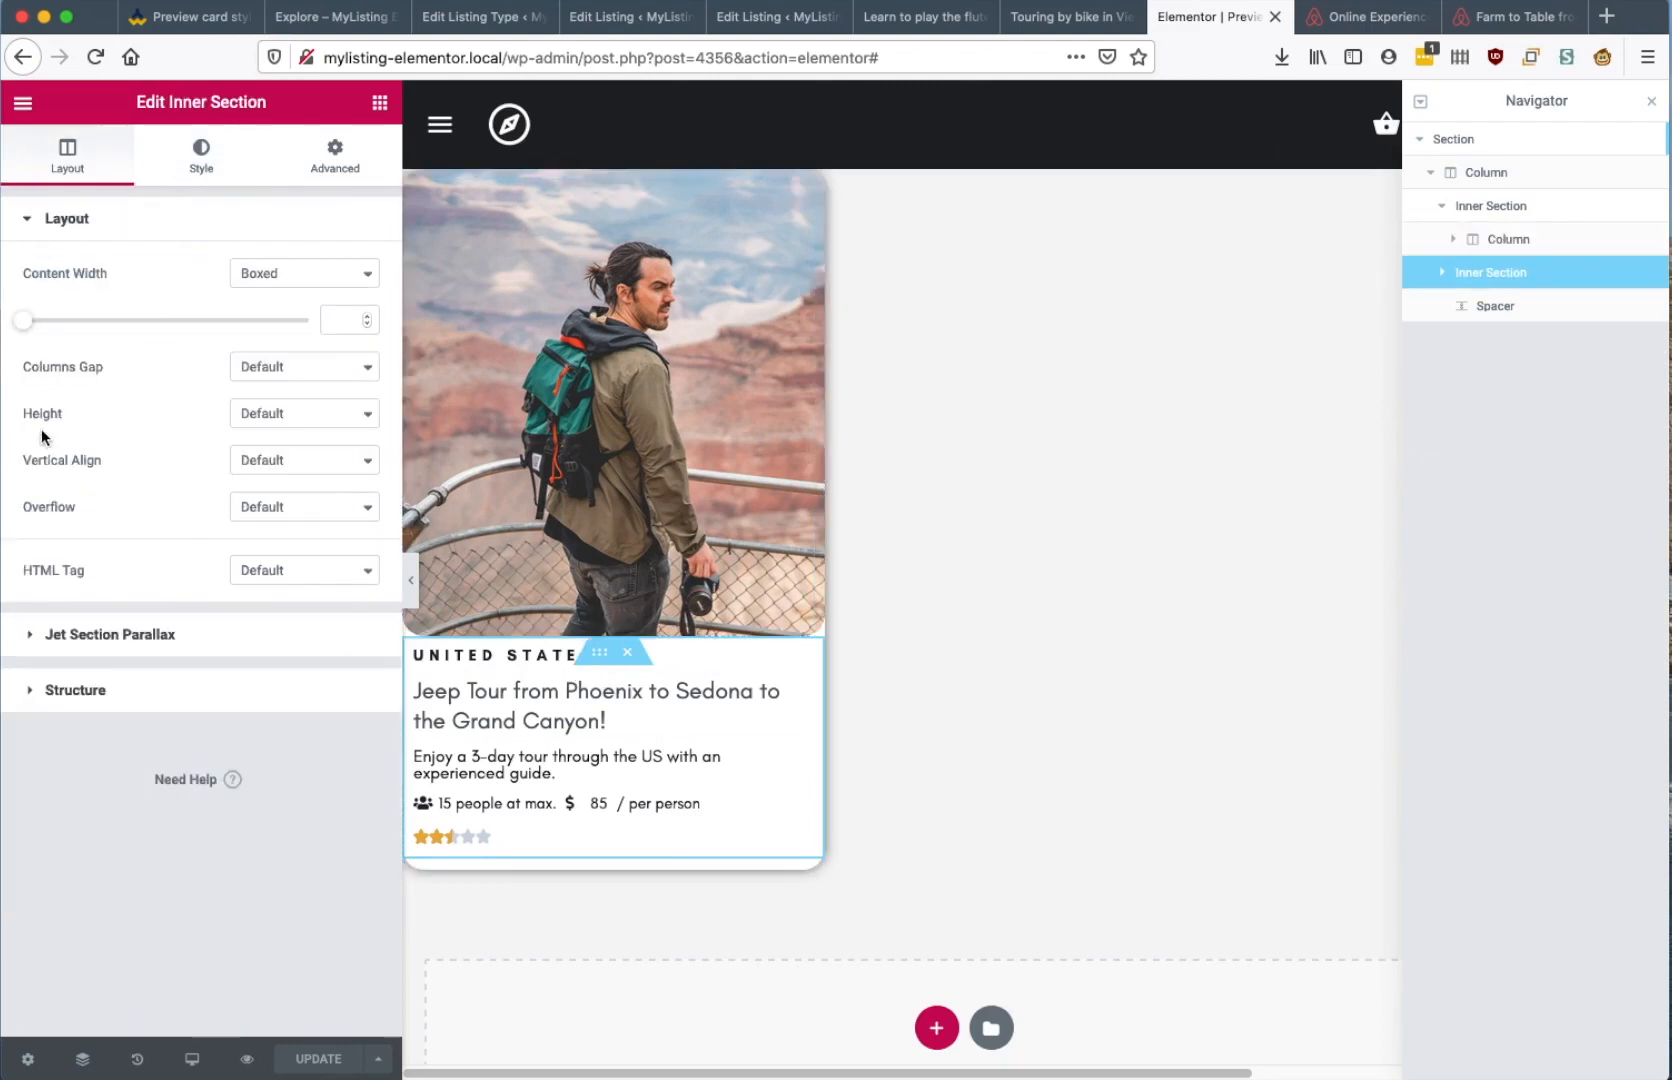
{"action": "left_click", "coordinate": [303, 428]}
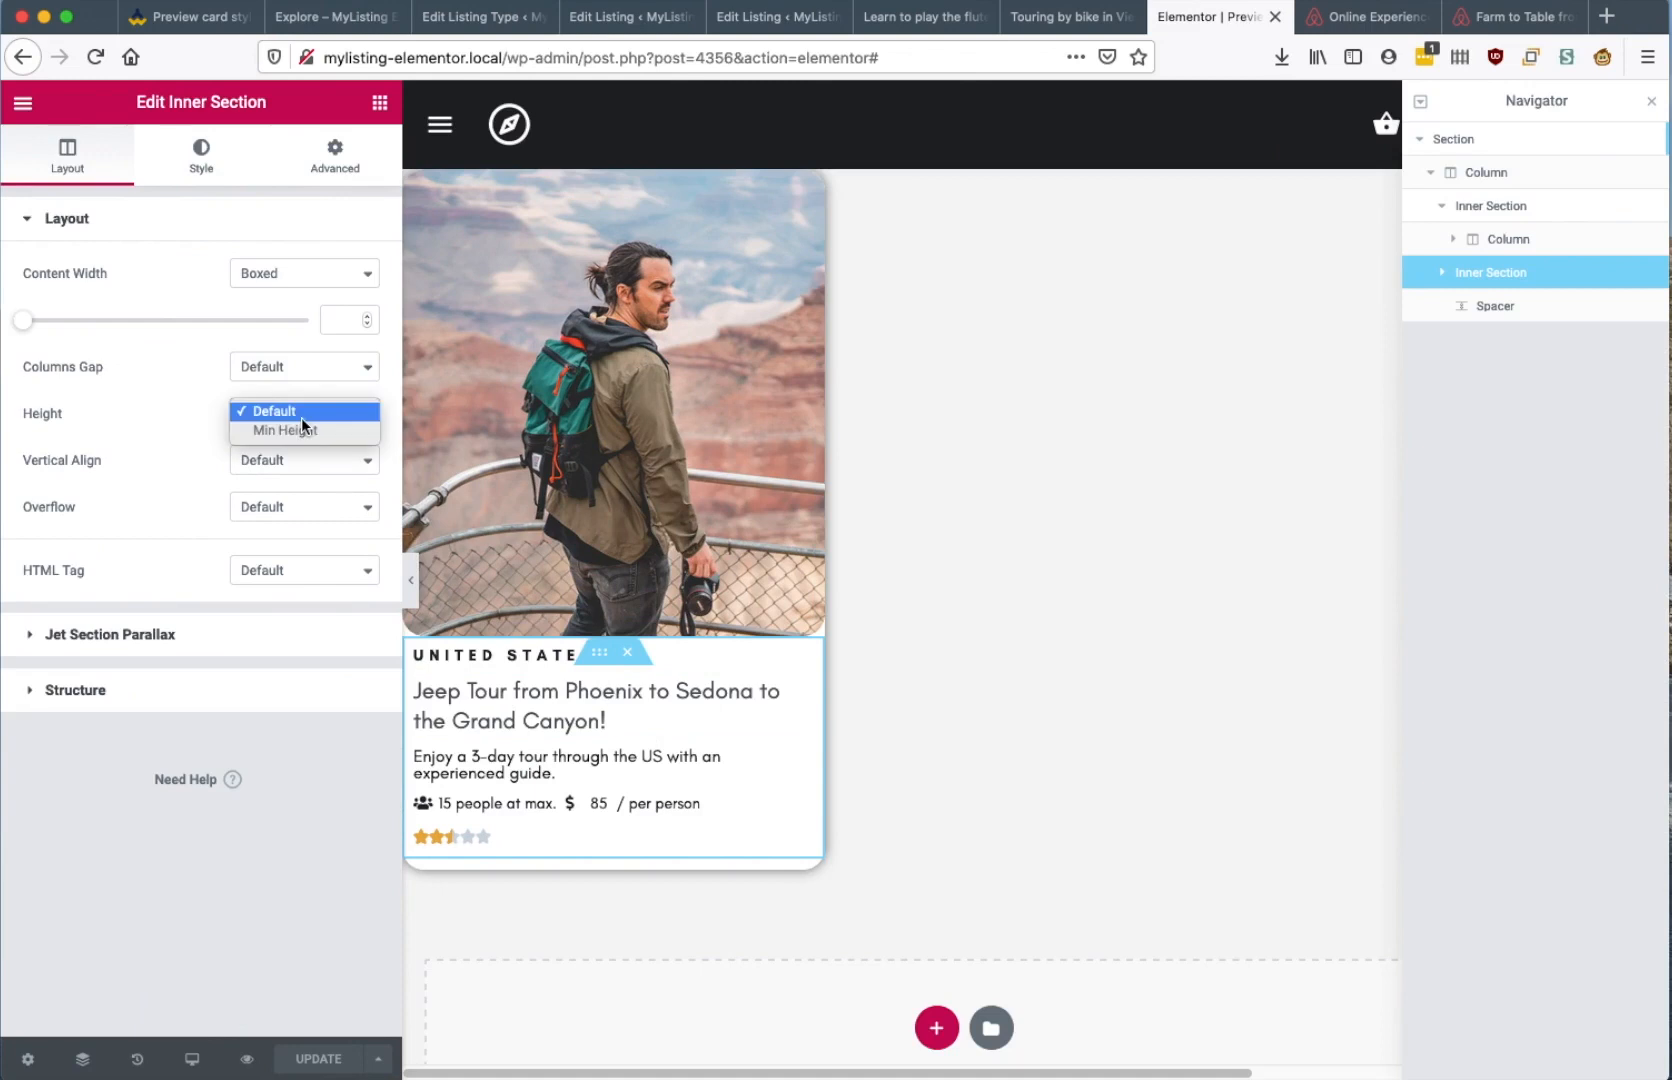
{"action": "left_click", "coordinate": [299, 428]}
{"action": "double_click", "coordinate": [324, 497]}
{"action": "type", "text": "350"}
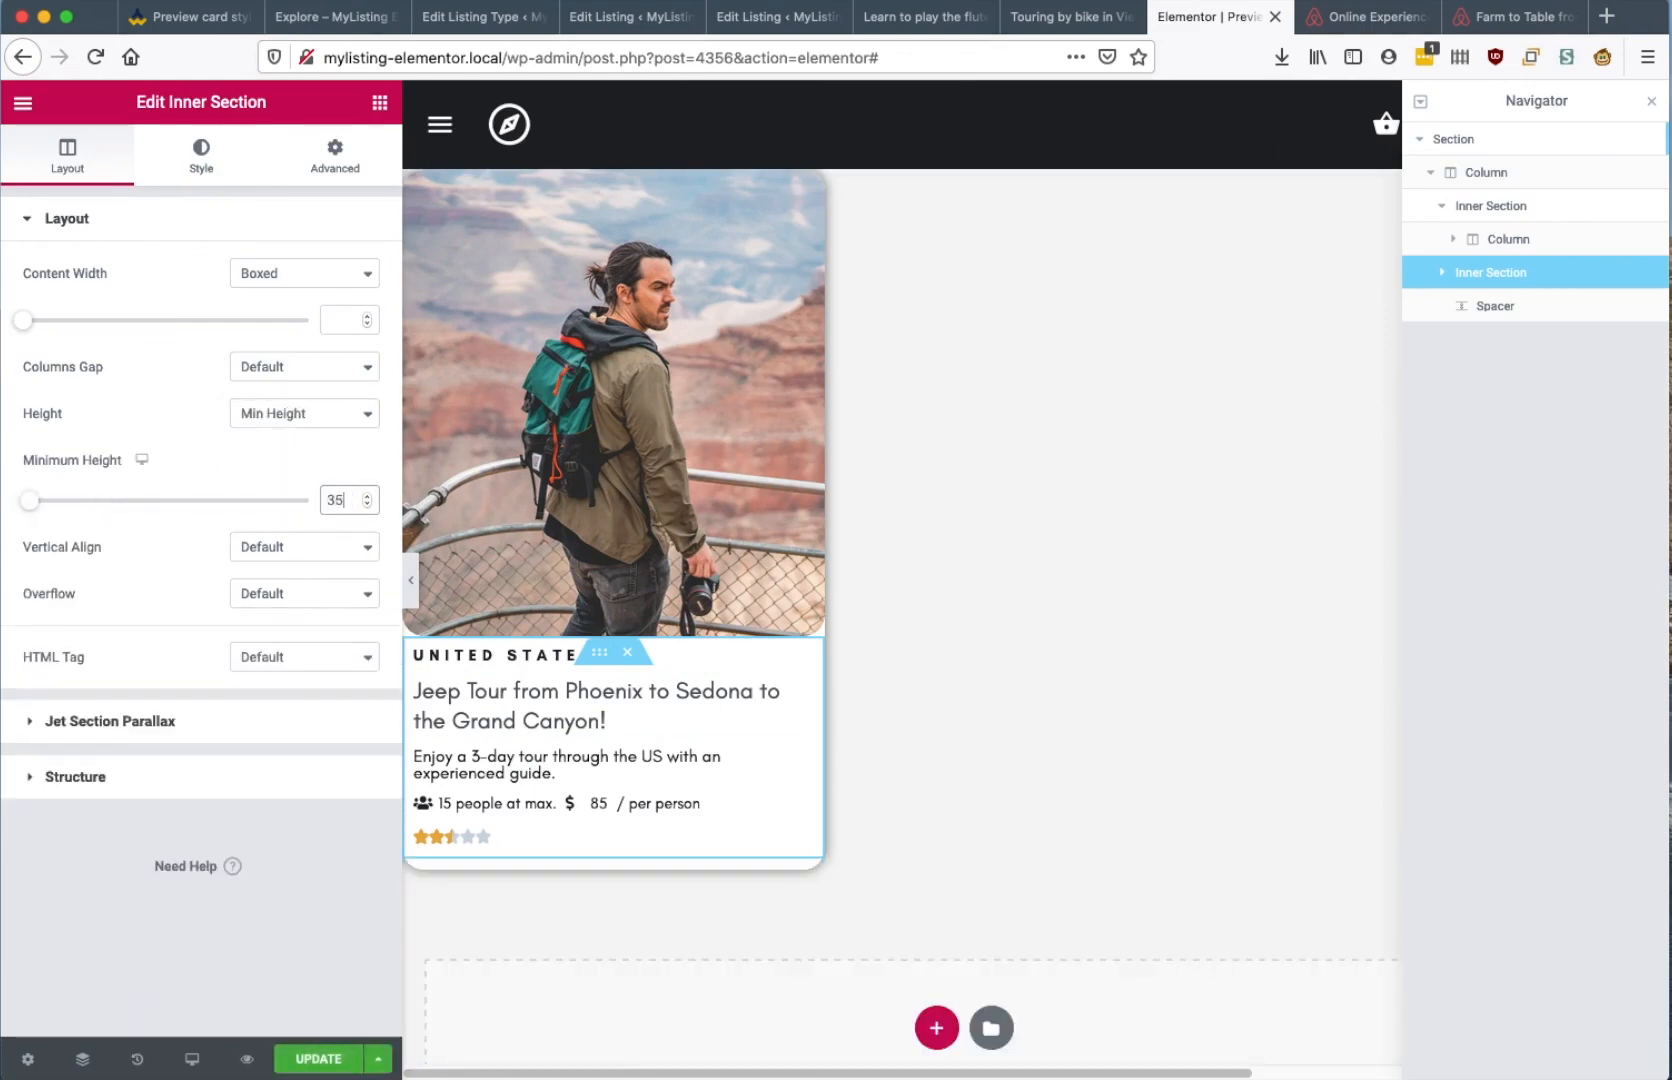
{"action": "key", "text": "BackSpace"}
{"action": "type", "text": "0"}
{"action": "key", "text": "BackSpace"}
{"action": "key", "text": "BackSpace"}
{"action": "key", "text": "BackSpace"}
{"action": "type", "text": "200"}
{"action": "key", "text": "Up"}
{"action": "key", "text": "Up"}
{"action": "key", "text": "Up"}
{"action": "key", "text": "Up"}
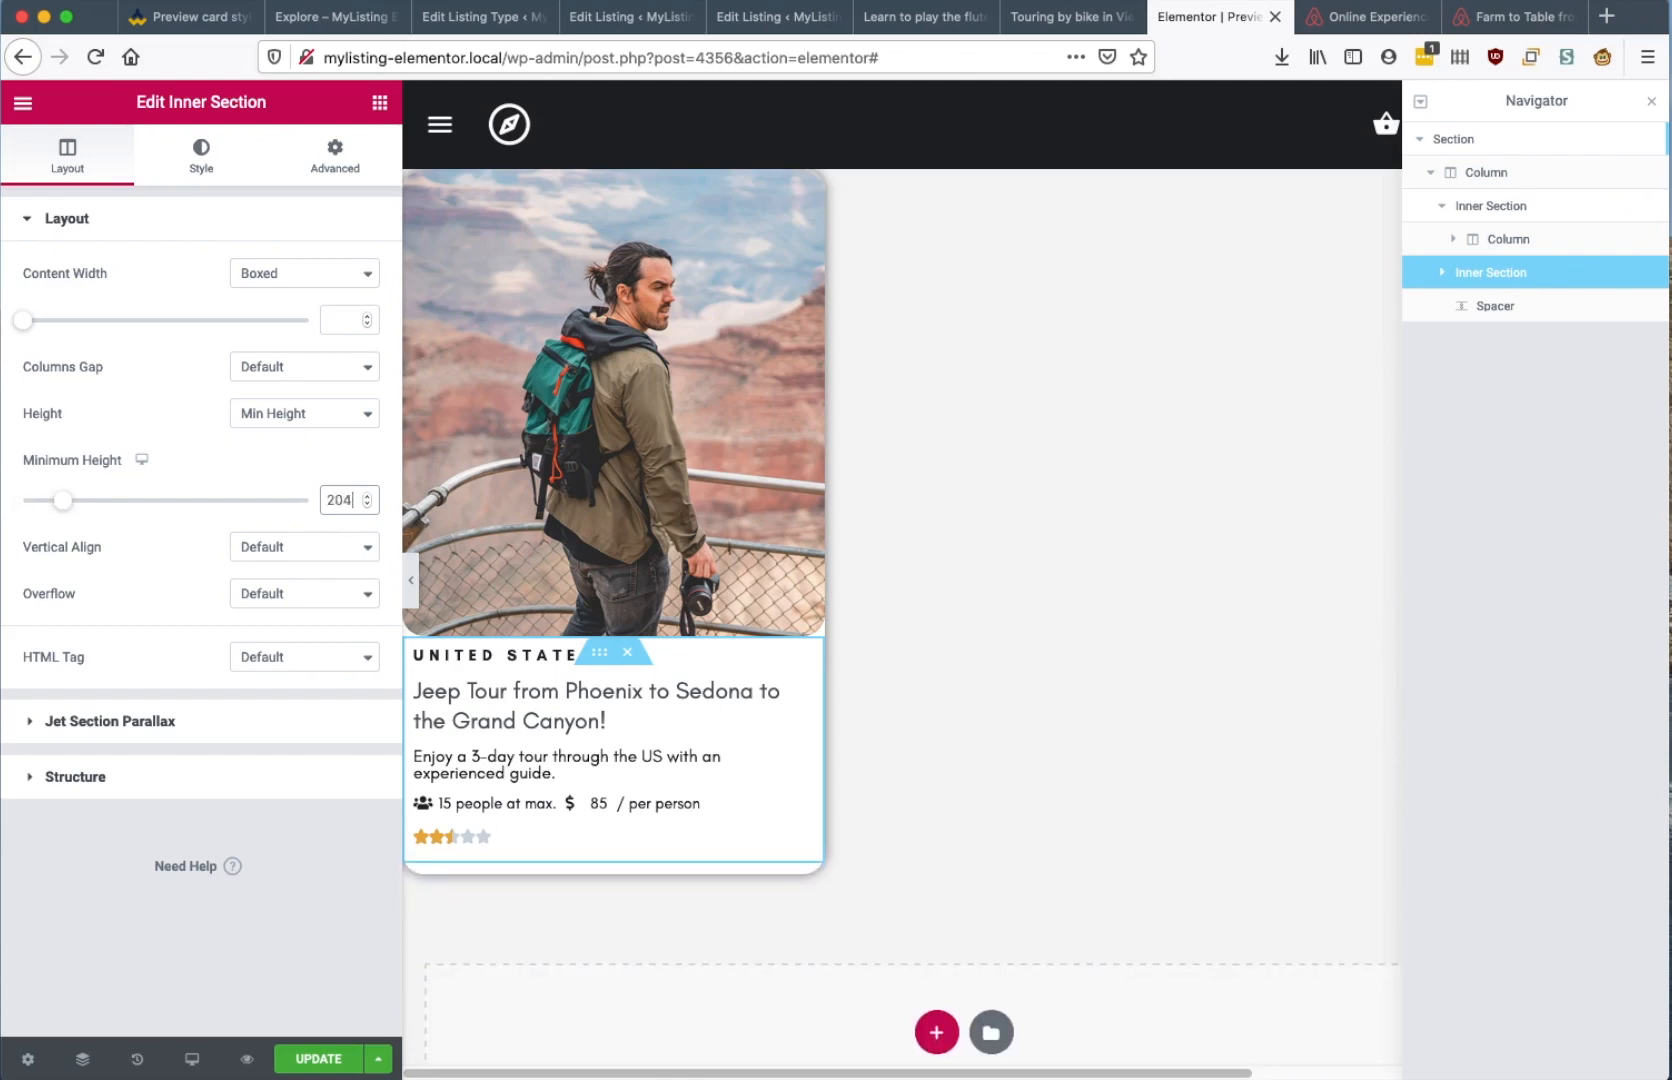
{"action": "key", "text": "Up"}
{"action": "key", "text": "Up"}
{"action": "key", "text": "Up"}
{"action": "key", "text": "Up"}
{"action": "key", "text": "Up"}
{"action": "key", "text": "Up"}
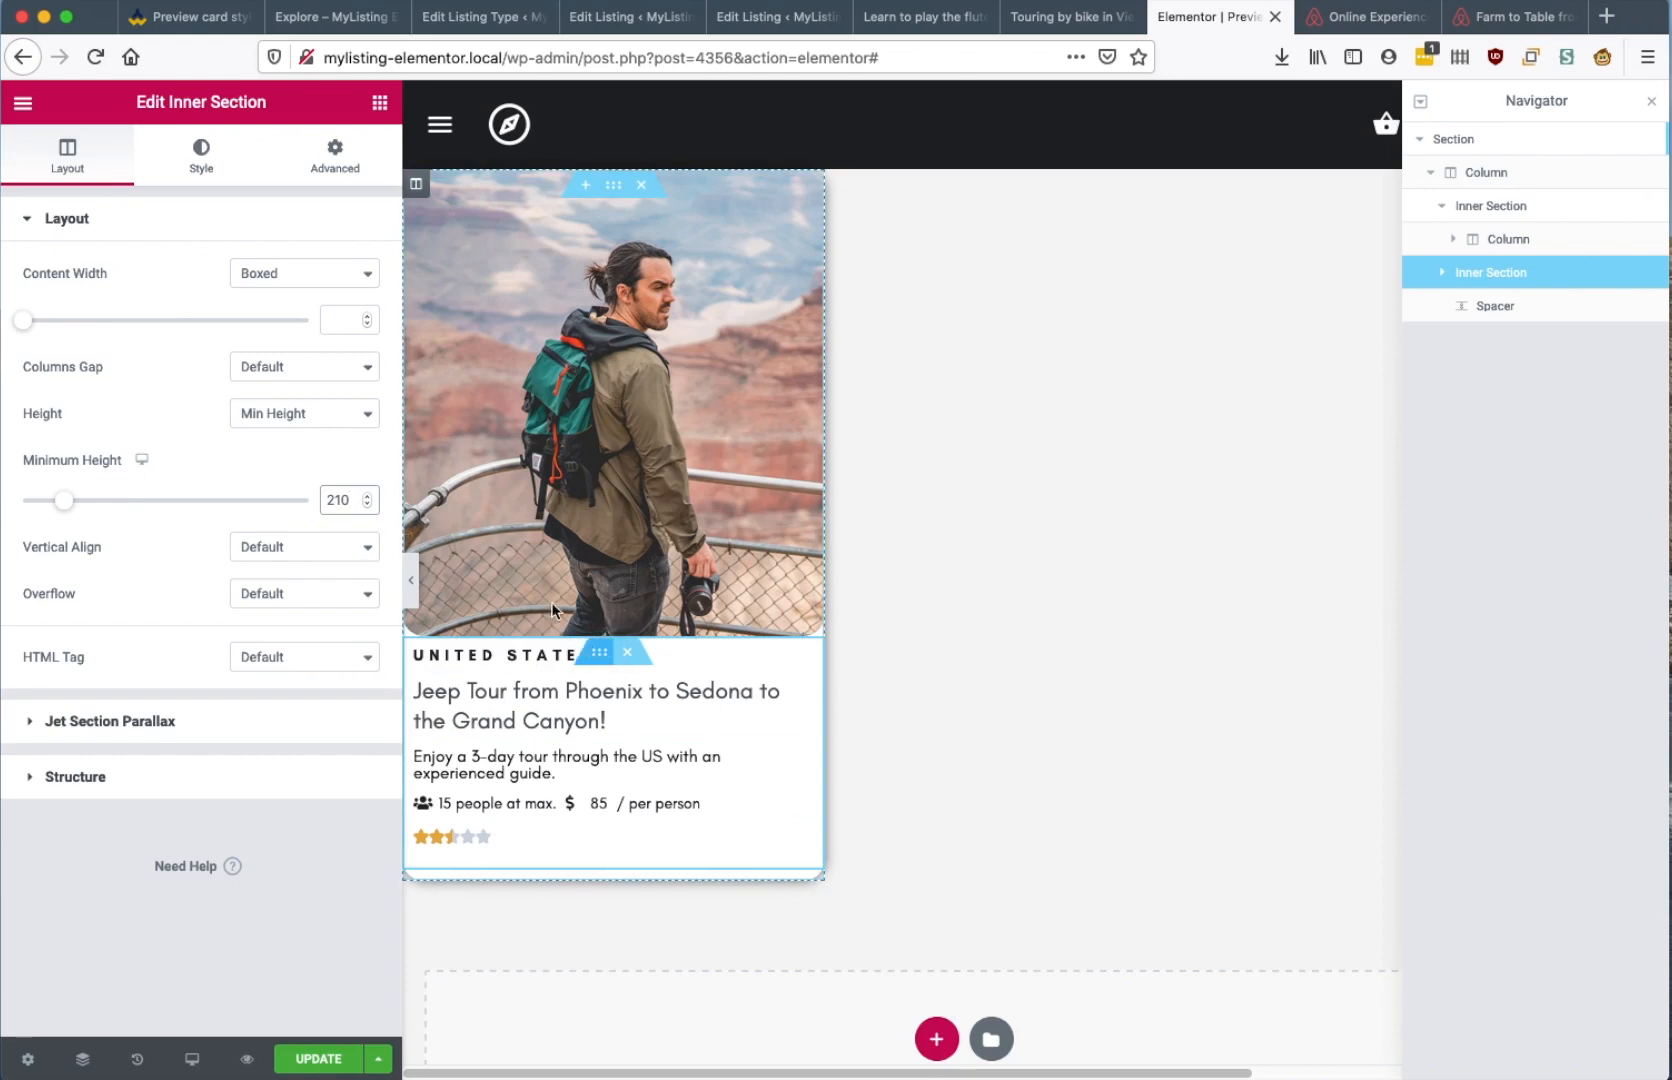
Delete the spacer beneath the card's text inner section and update the template
{"action": "left_click", "coordinate": [336, 164]}
{"action": "left_click", "coordinate": [69, 318]}
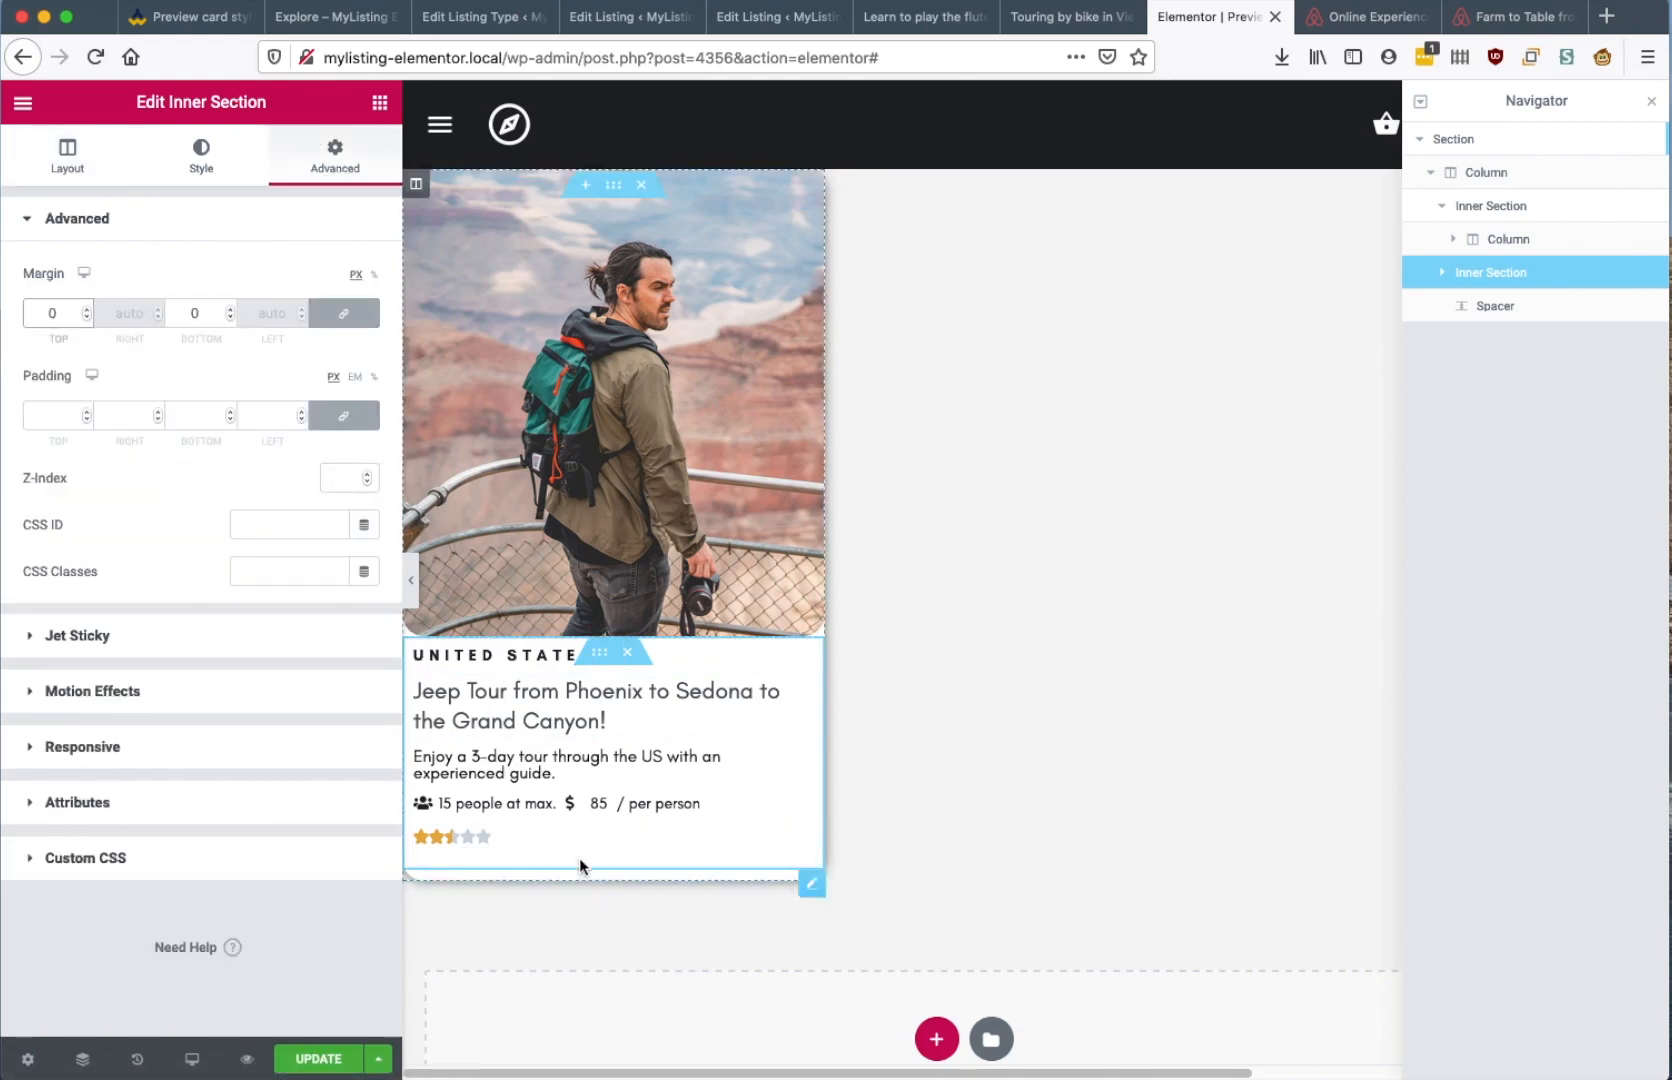
{"action": "left_click", "coordinate": [810, 878]}
{"action": "right_click", "coordinate": [810, 878]}
{"action": "left_click", "coordinate": [843, 1056]}
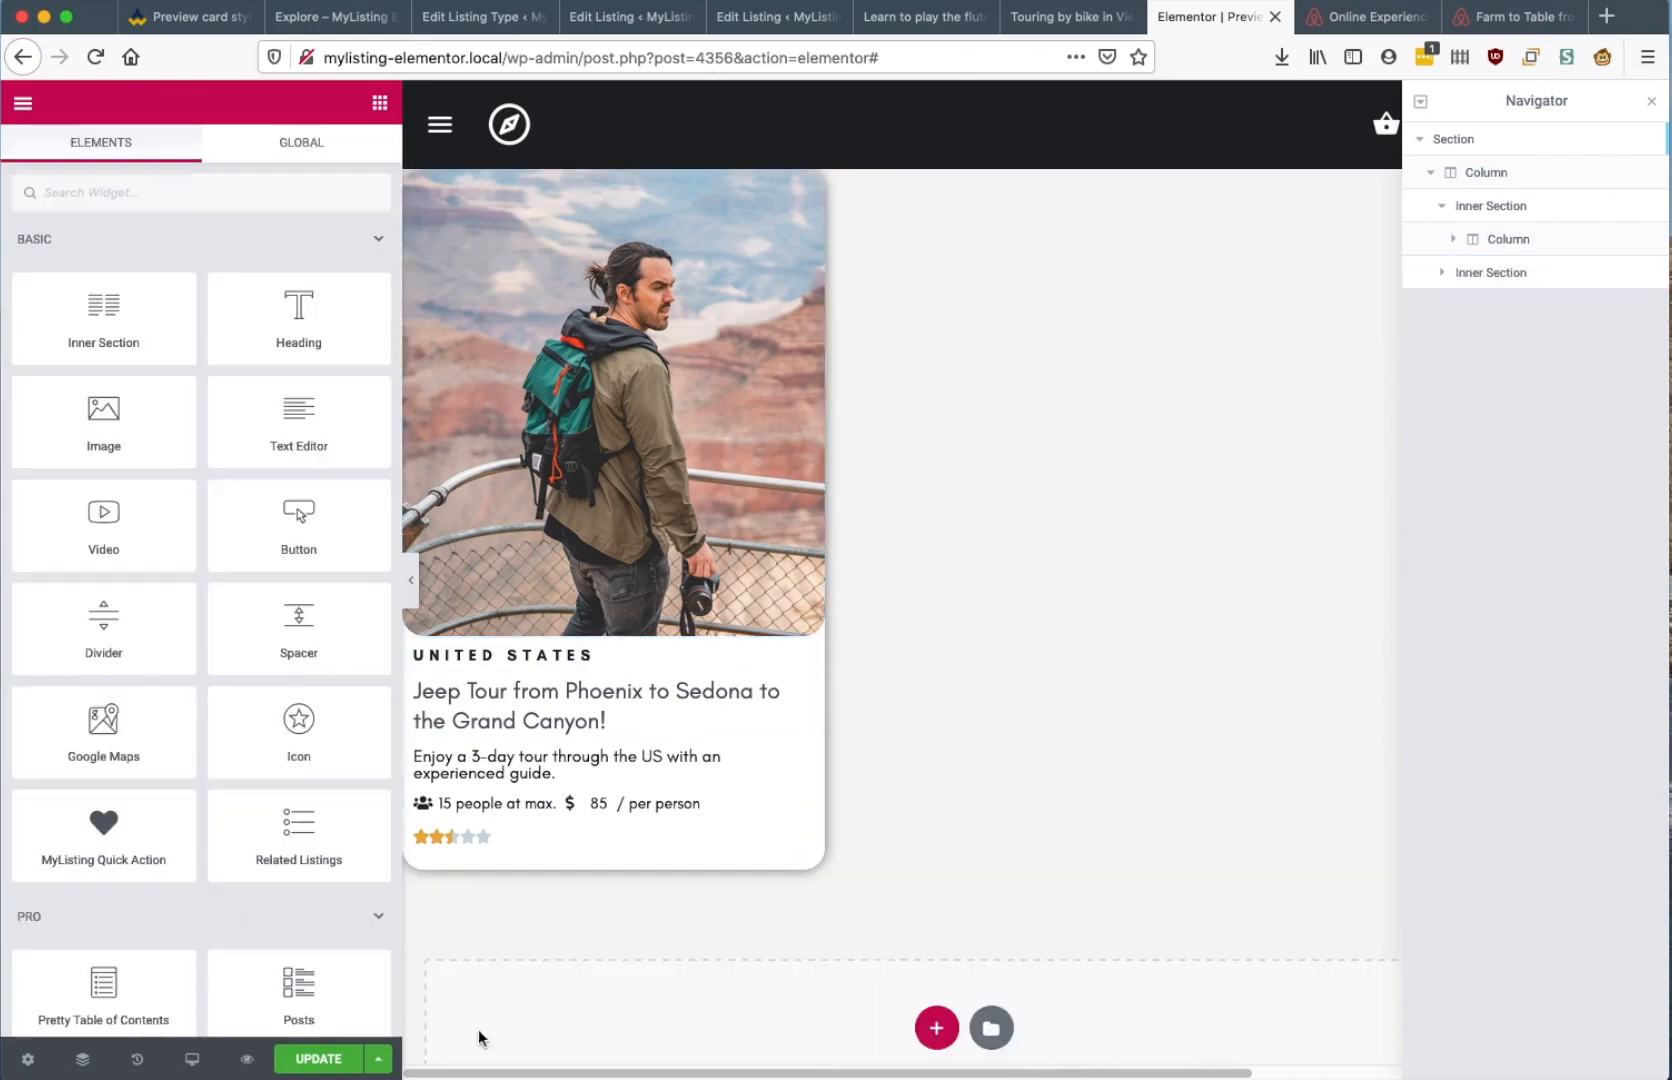
{"action": "left_click", "coordinate": [314, 1058]}
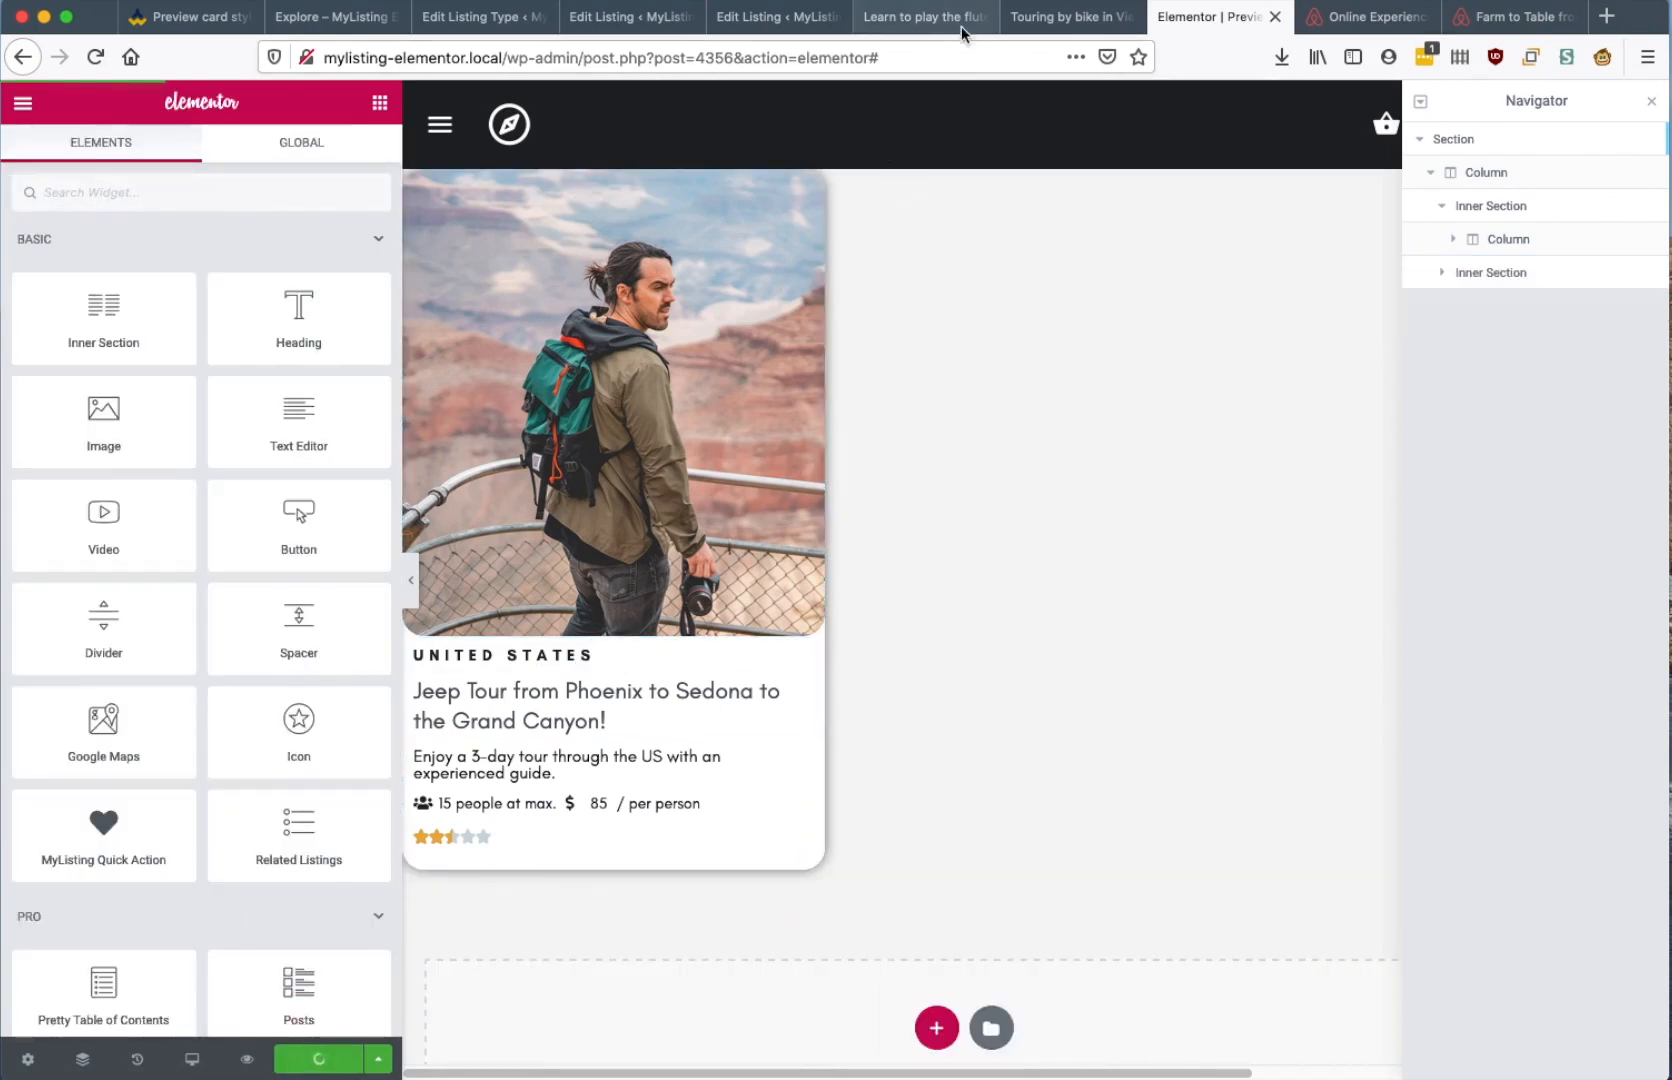
Reload the Explore page and compare the heights of the preview cards in the results
{"action": "left_click", "coordinate": [1075, 20]}
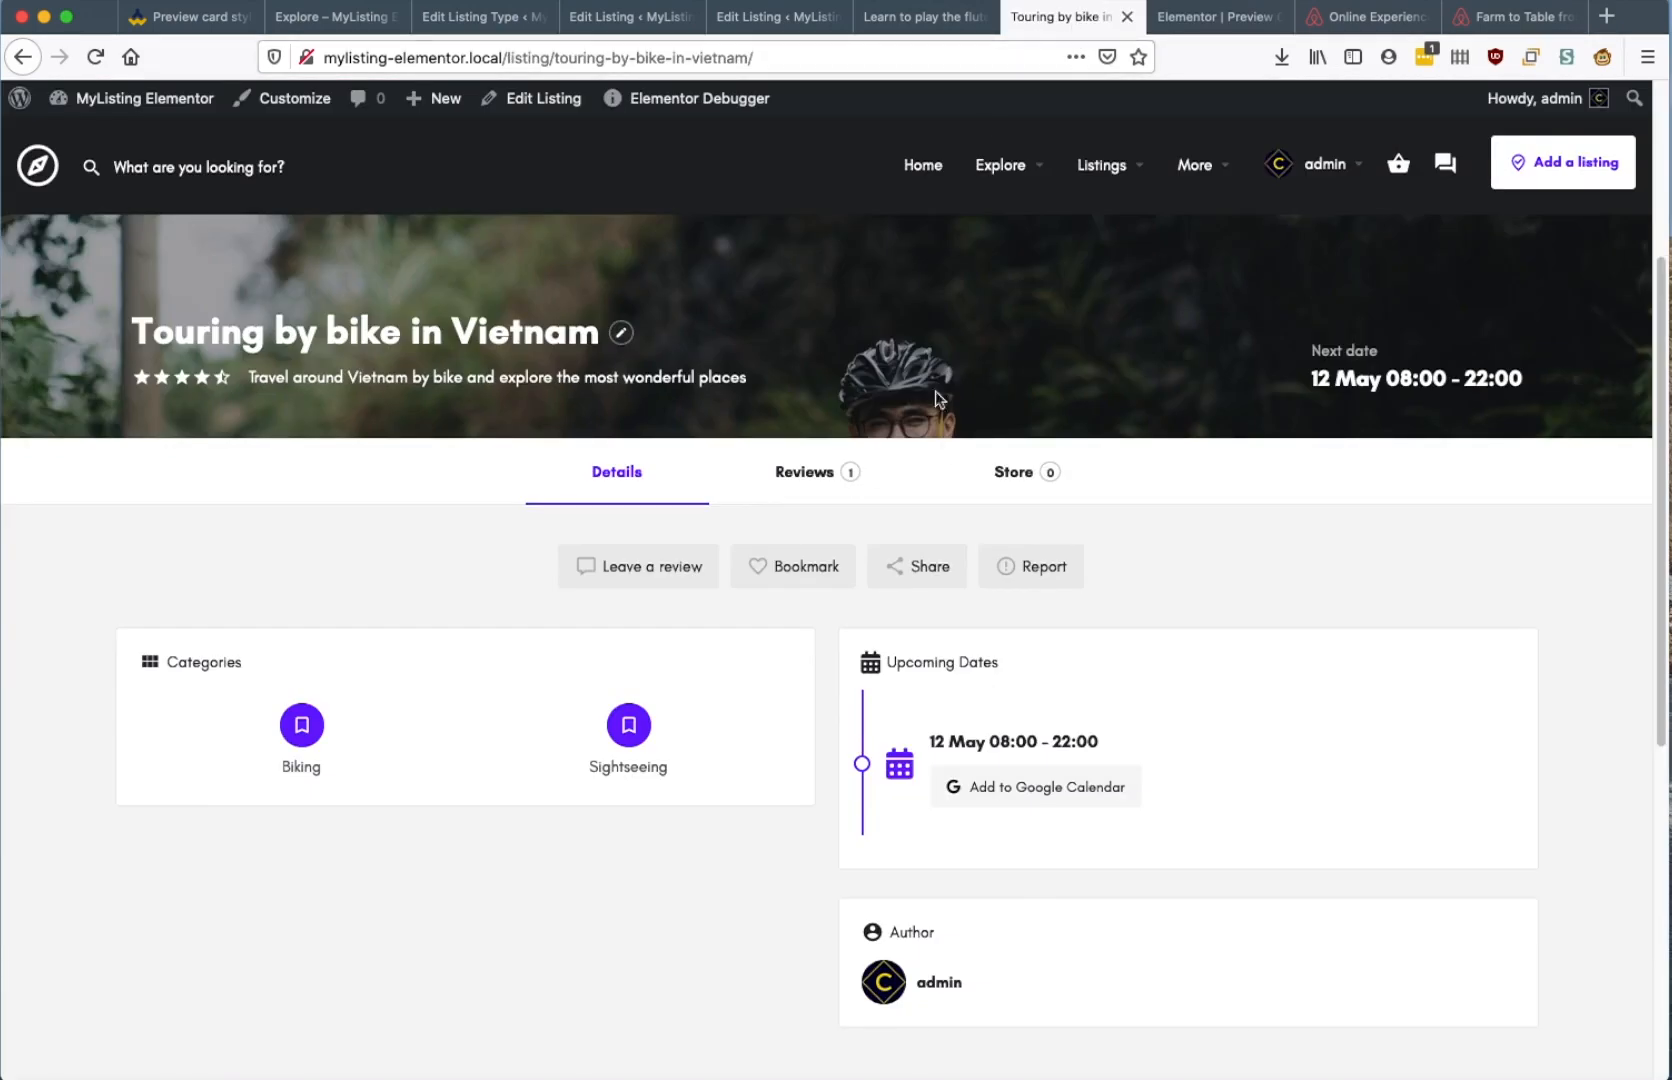
{"action": "left_click", "coordinate": [284, 20]}
{"action": "left_click", "coordinate": [96, 57]}
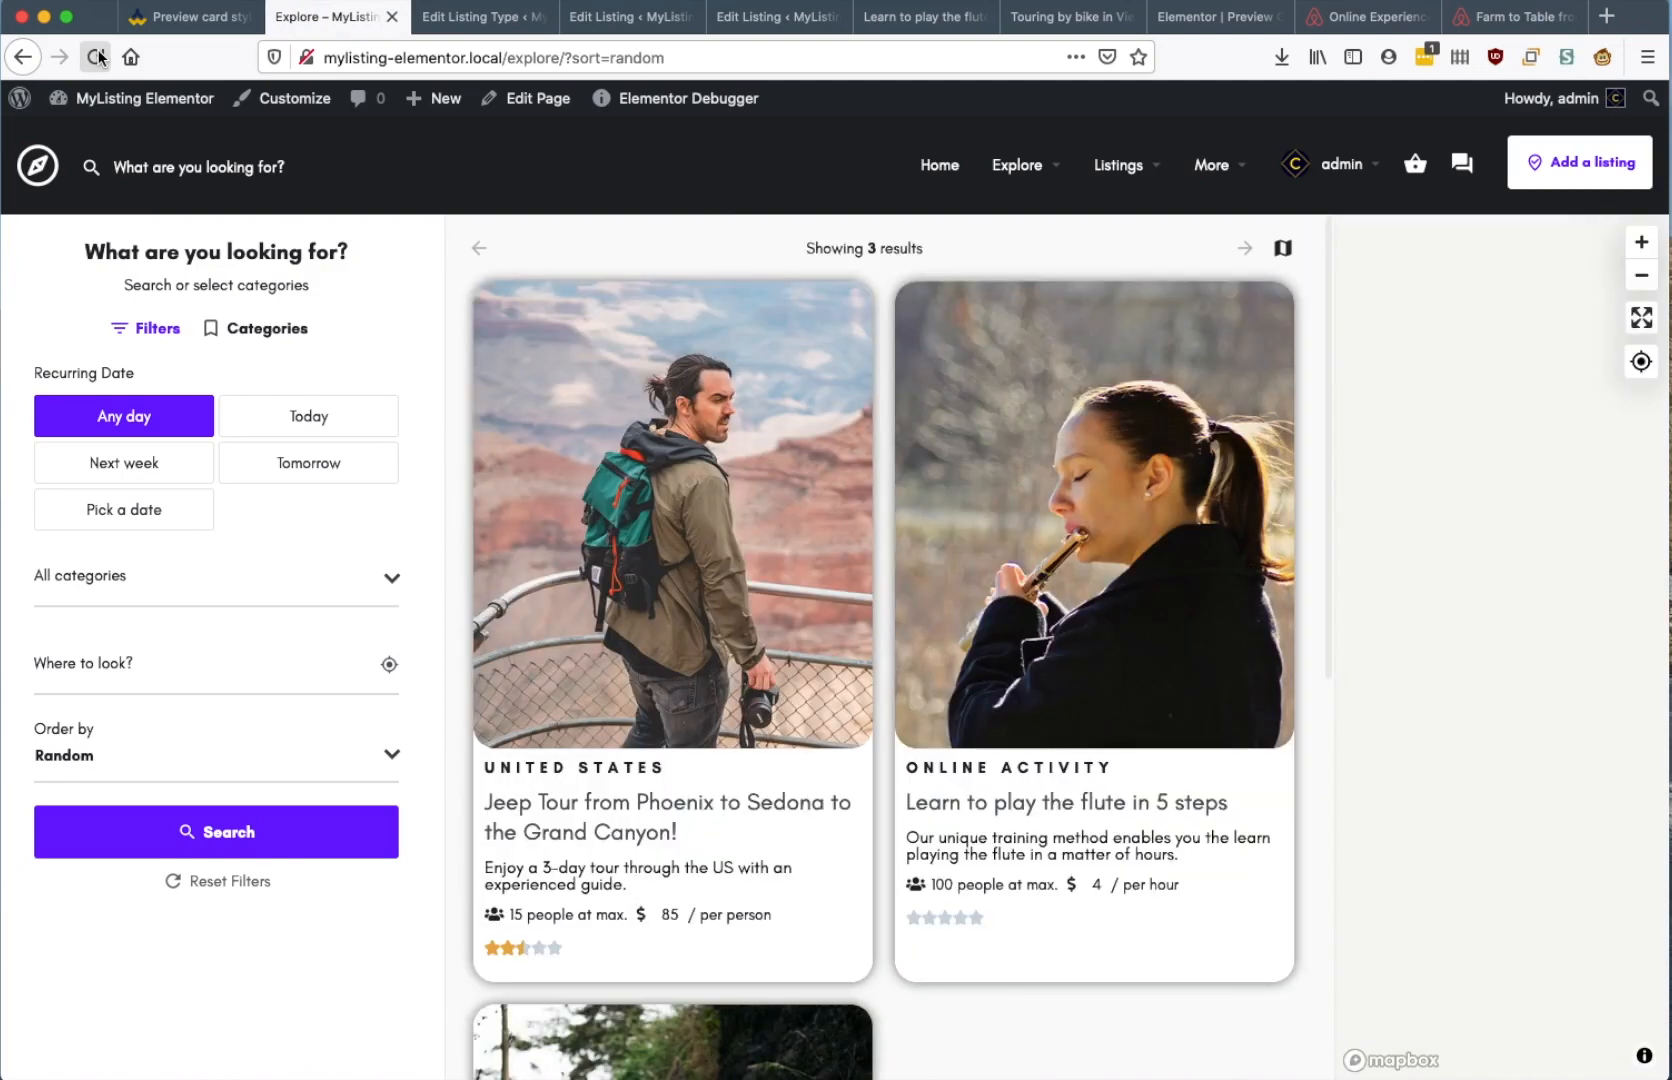
{"action": "scroll", "coordinate": [880, 822], "scroll_direction": "down", "scroll_amount": 7}
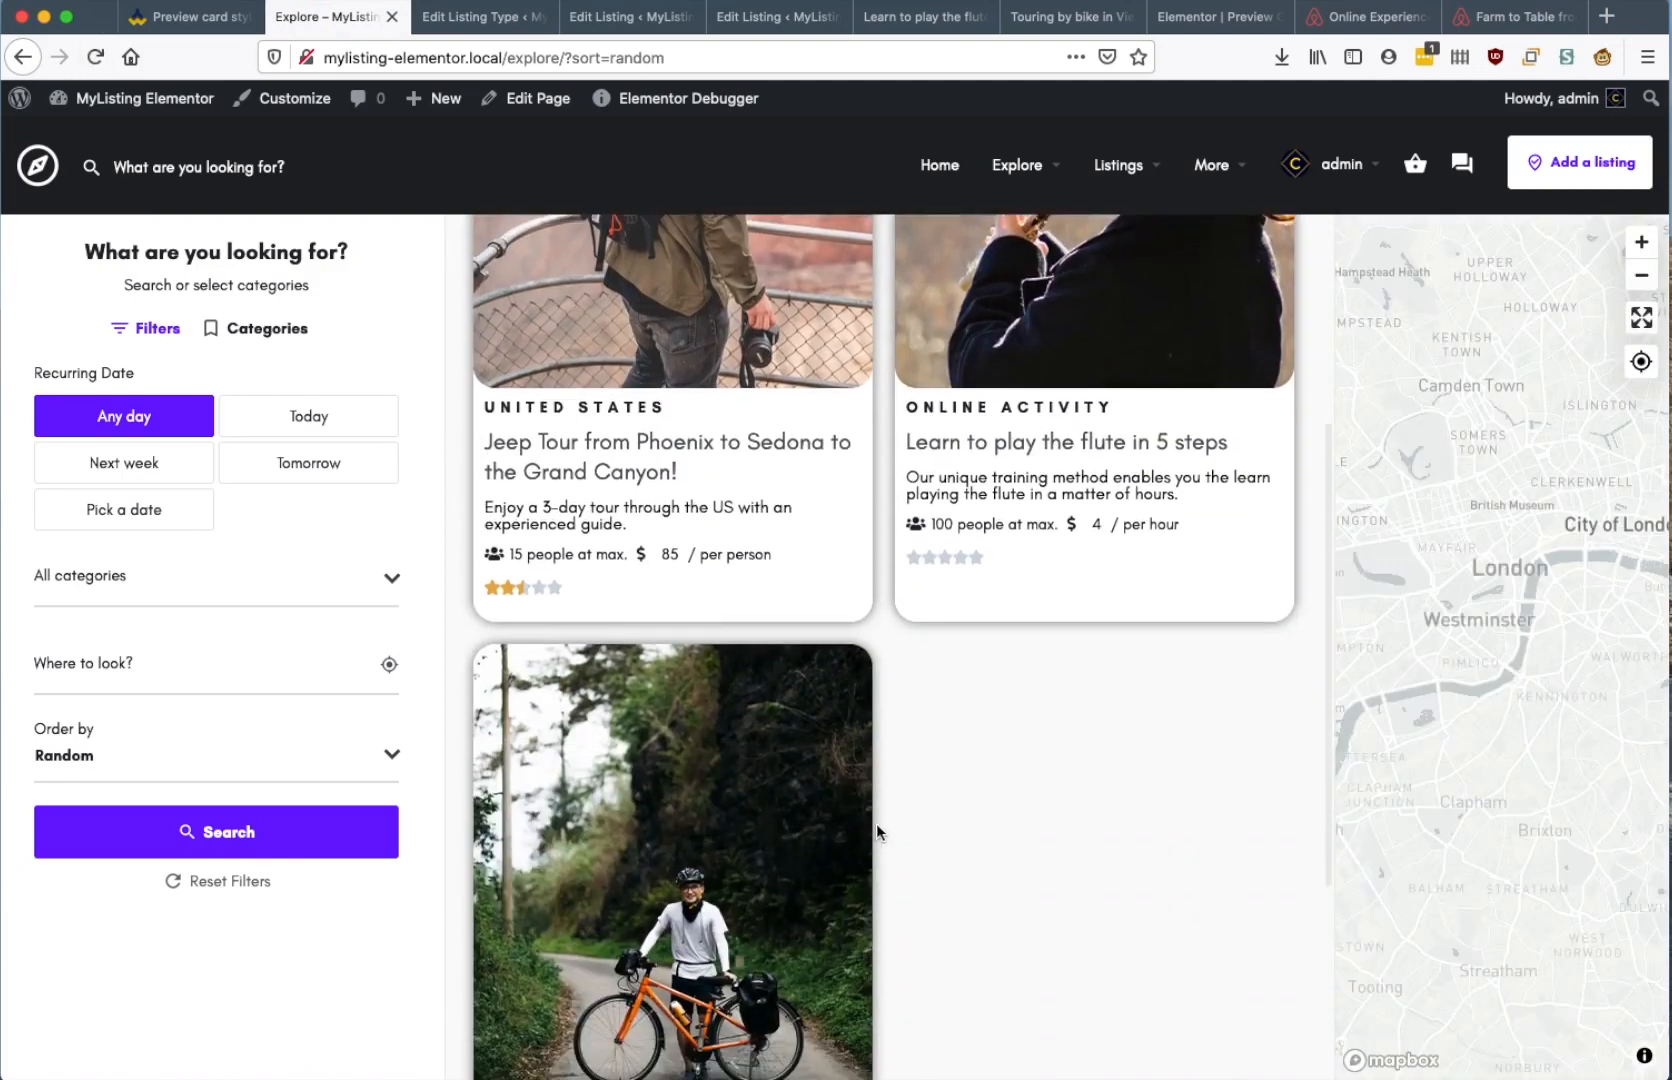
{"action": "scroll", "coordinate": [876, 822], "scroll_direction": "up", "scroll_amount": 7}
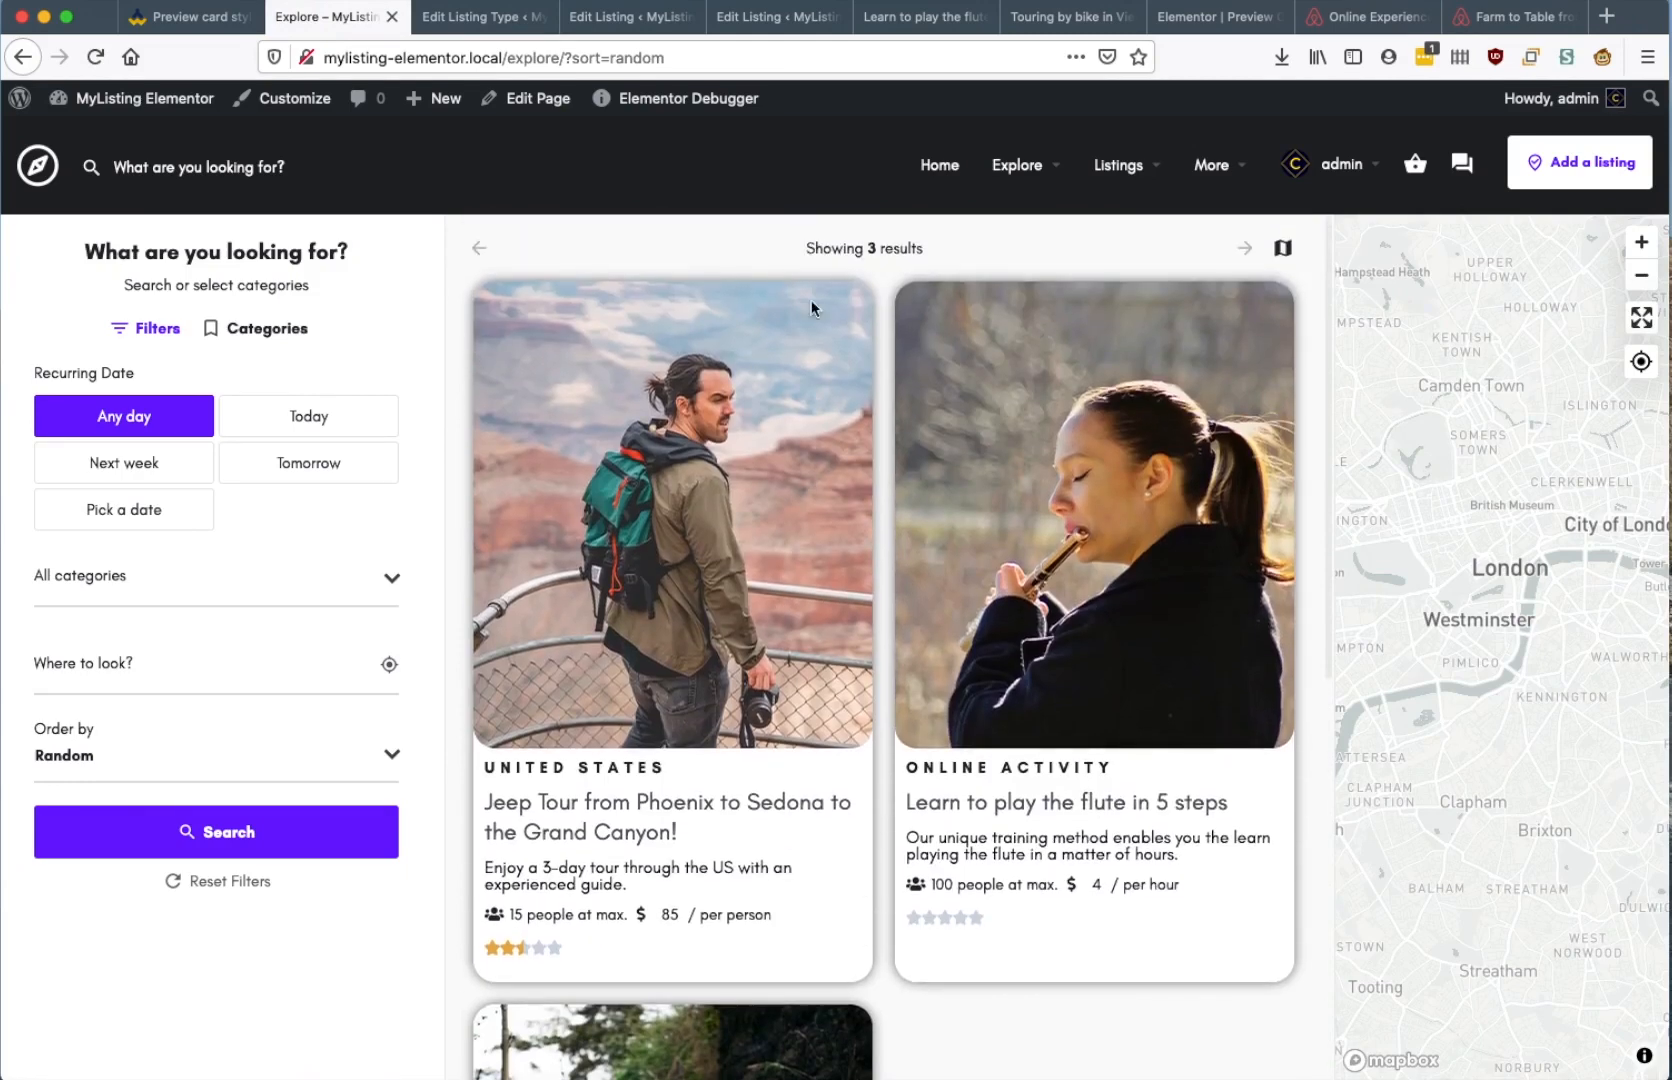
Open the theme's Performance settings from the WordPress dashboard in a new browser tab and enable preview card caching
{"action": "mouse_move", "coordinate": [197, 108]}
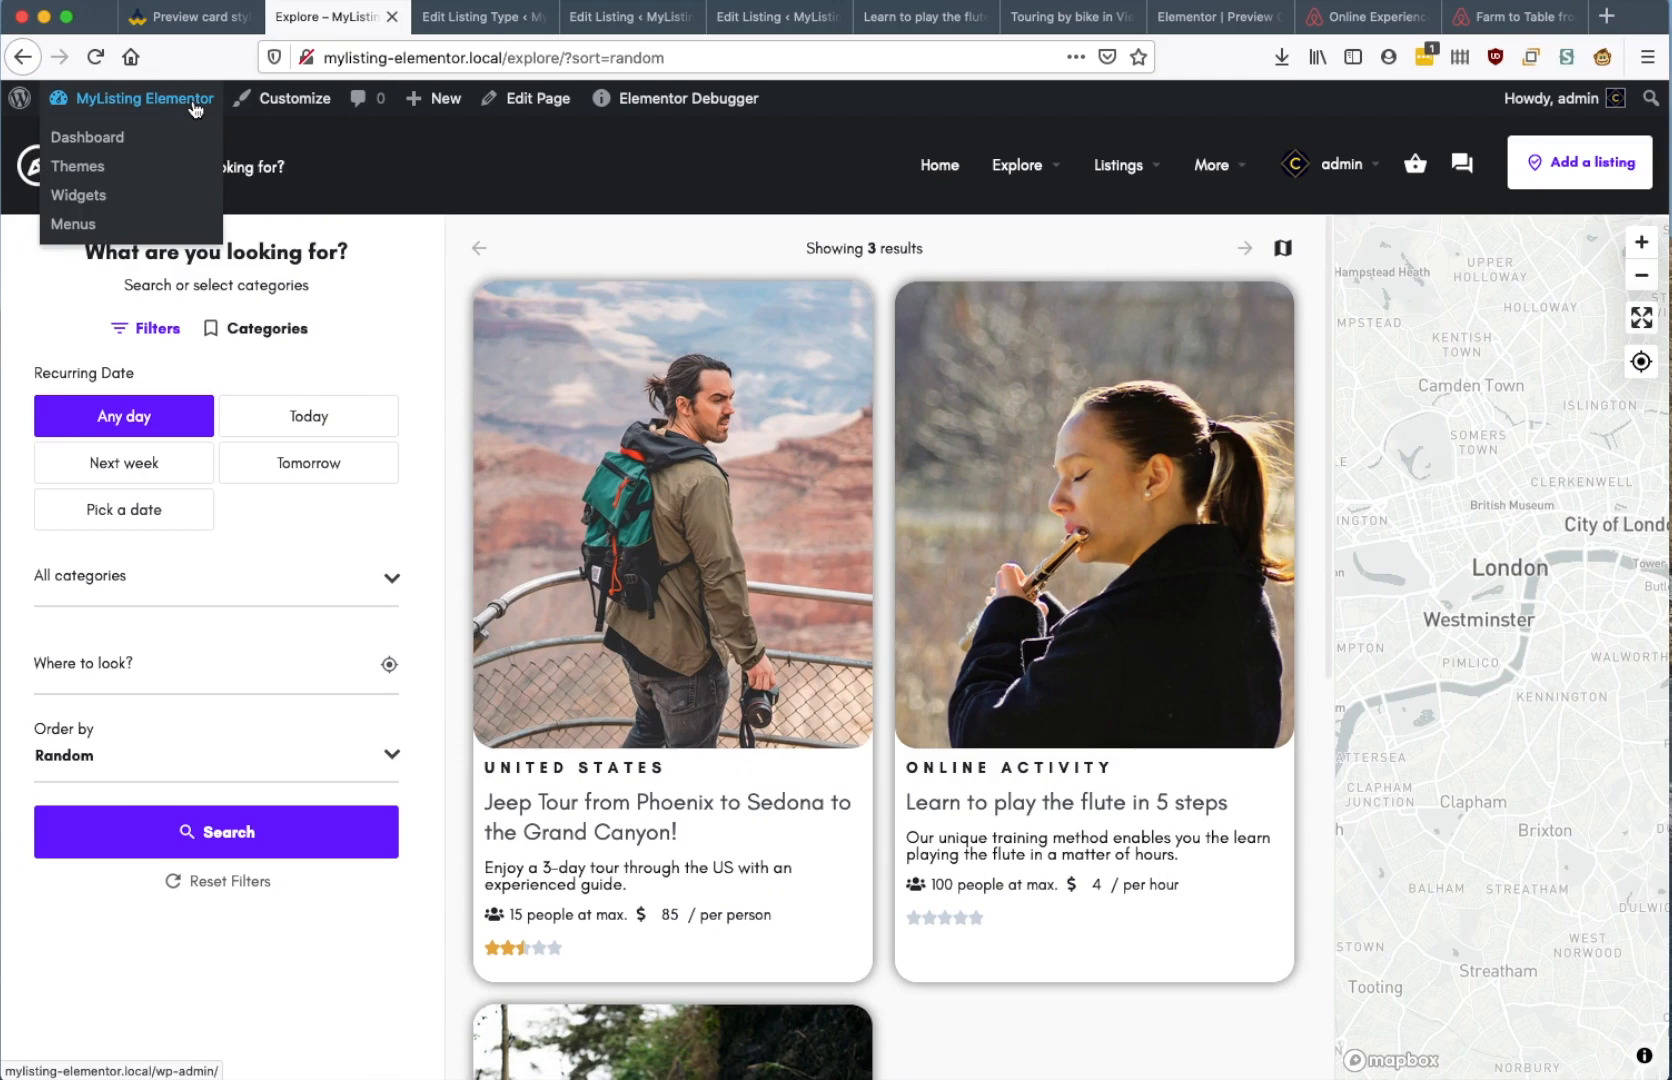
{"action": "left_click", "coordinate": [197, 108], "text": "super"}
{"action": "left_click", "coordinate": [440, 16]}
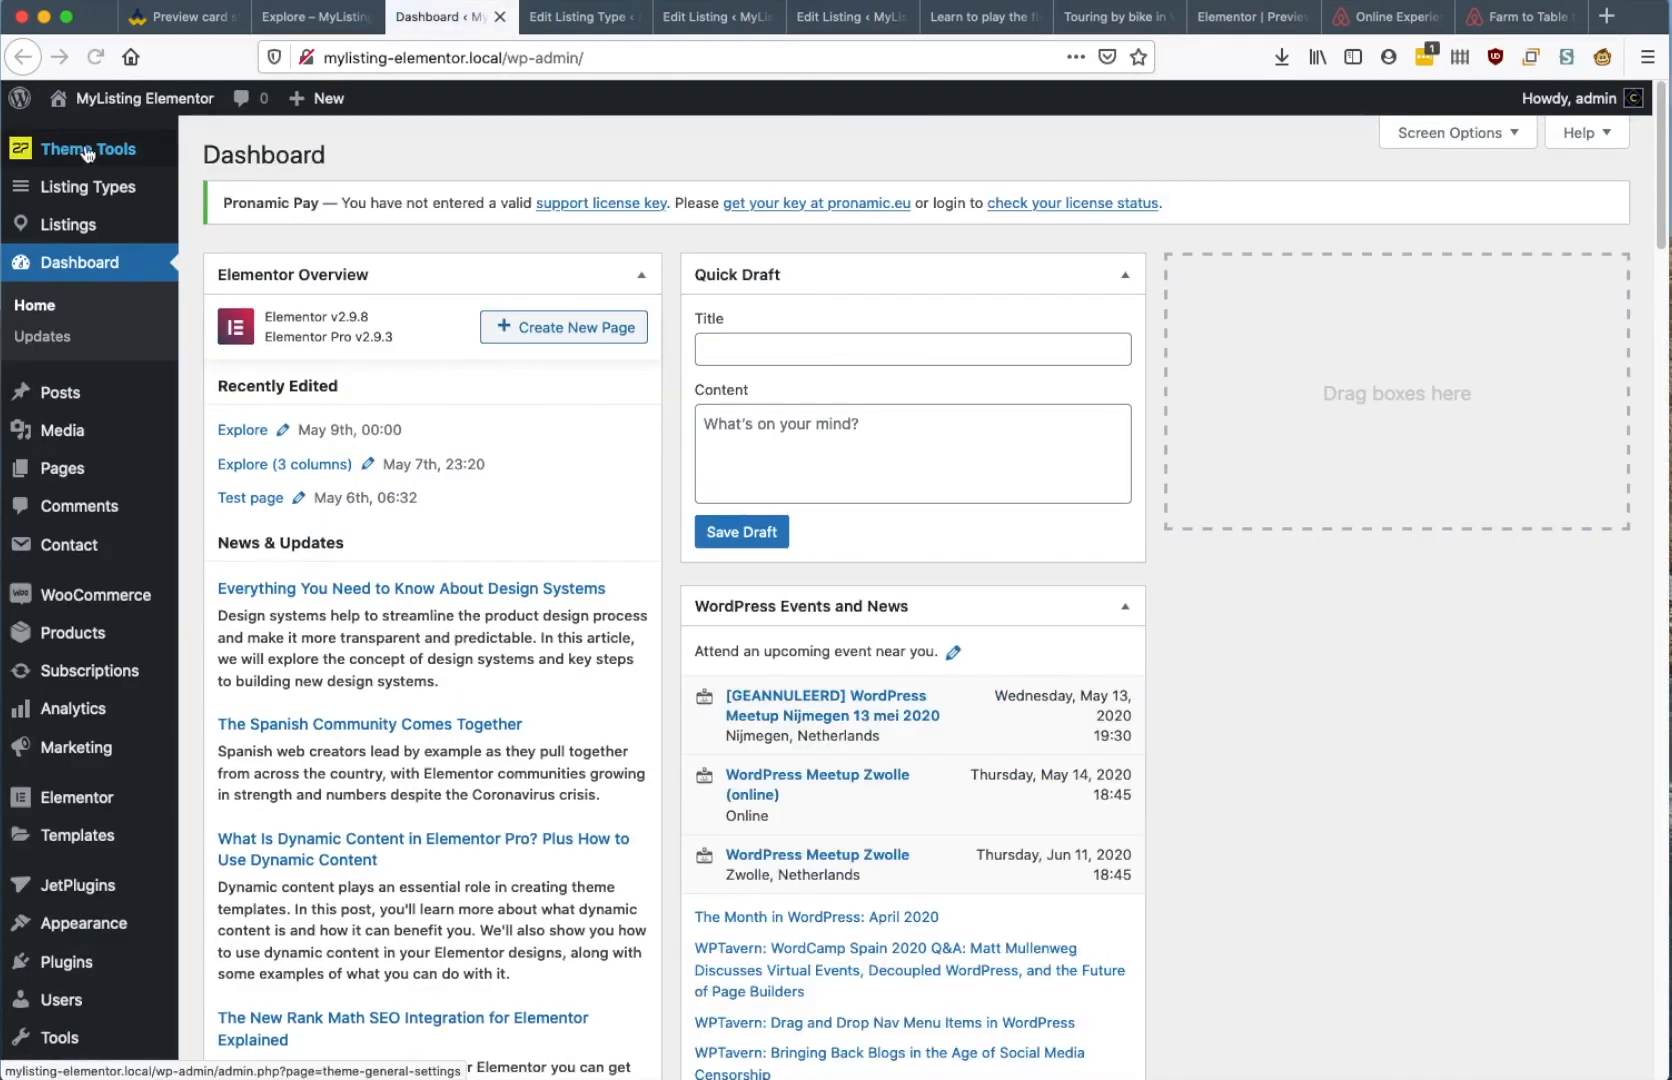
{"action": "mouse_move", "coordinate": [121, 152]}
{"action": "left_click", "coordinate": [237, 186]}
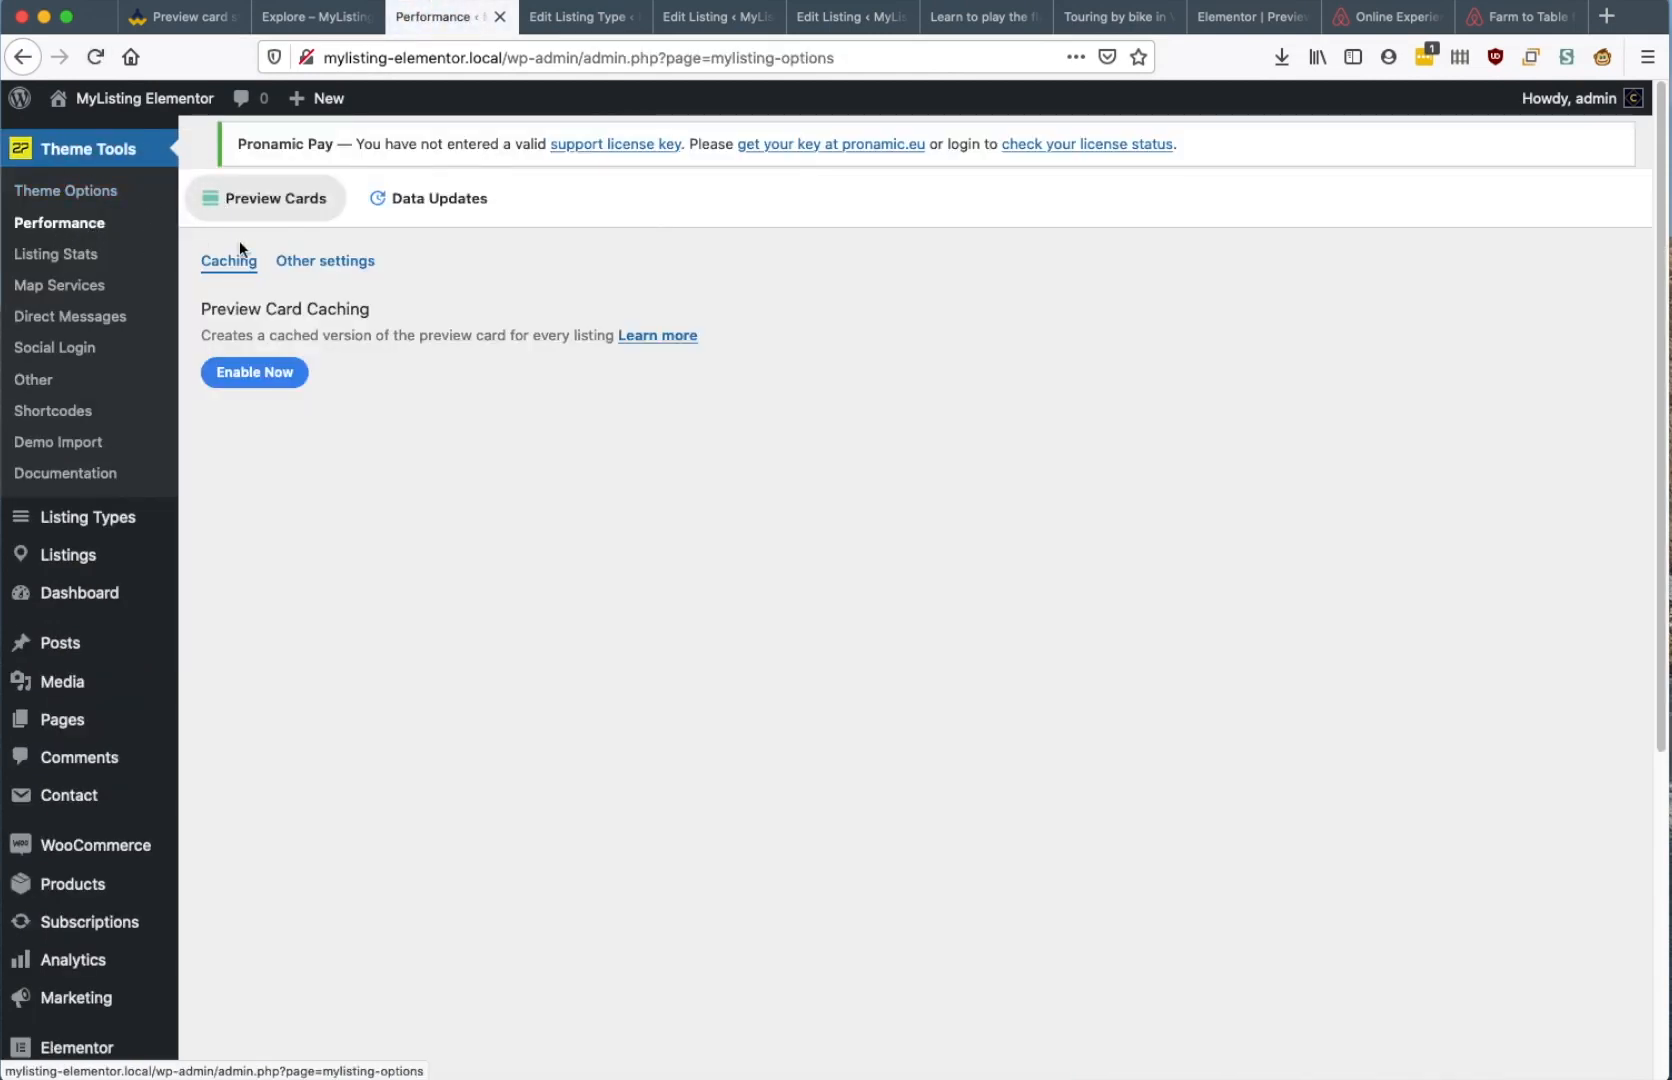
{"action": "left_click", "coordinate": [270, 377]}
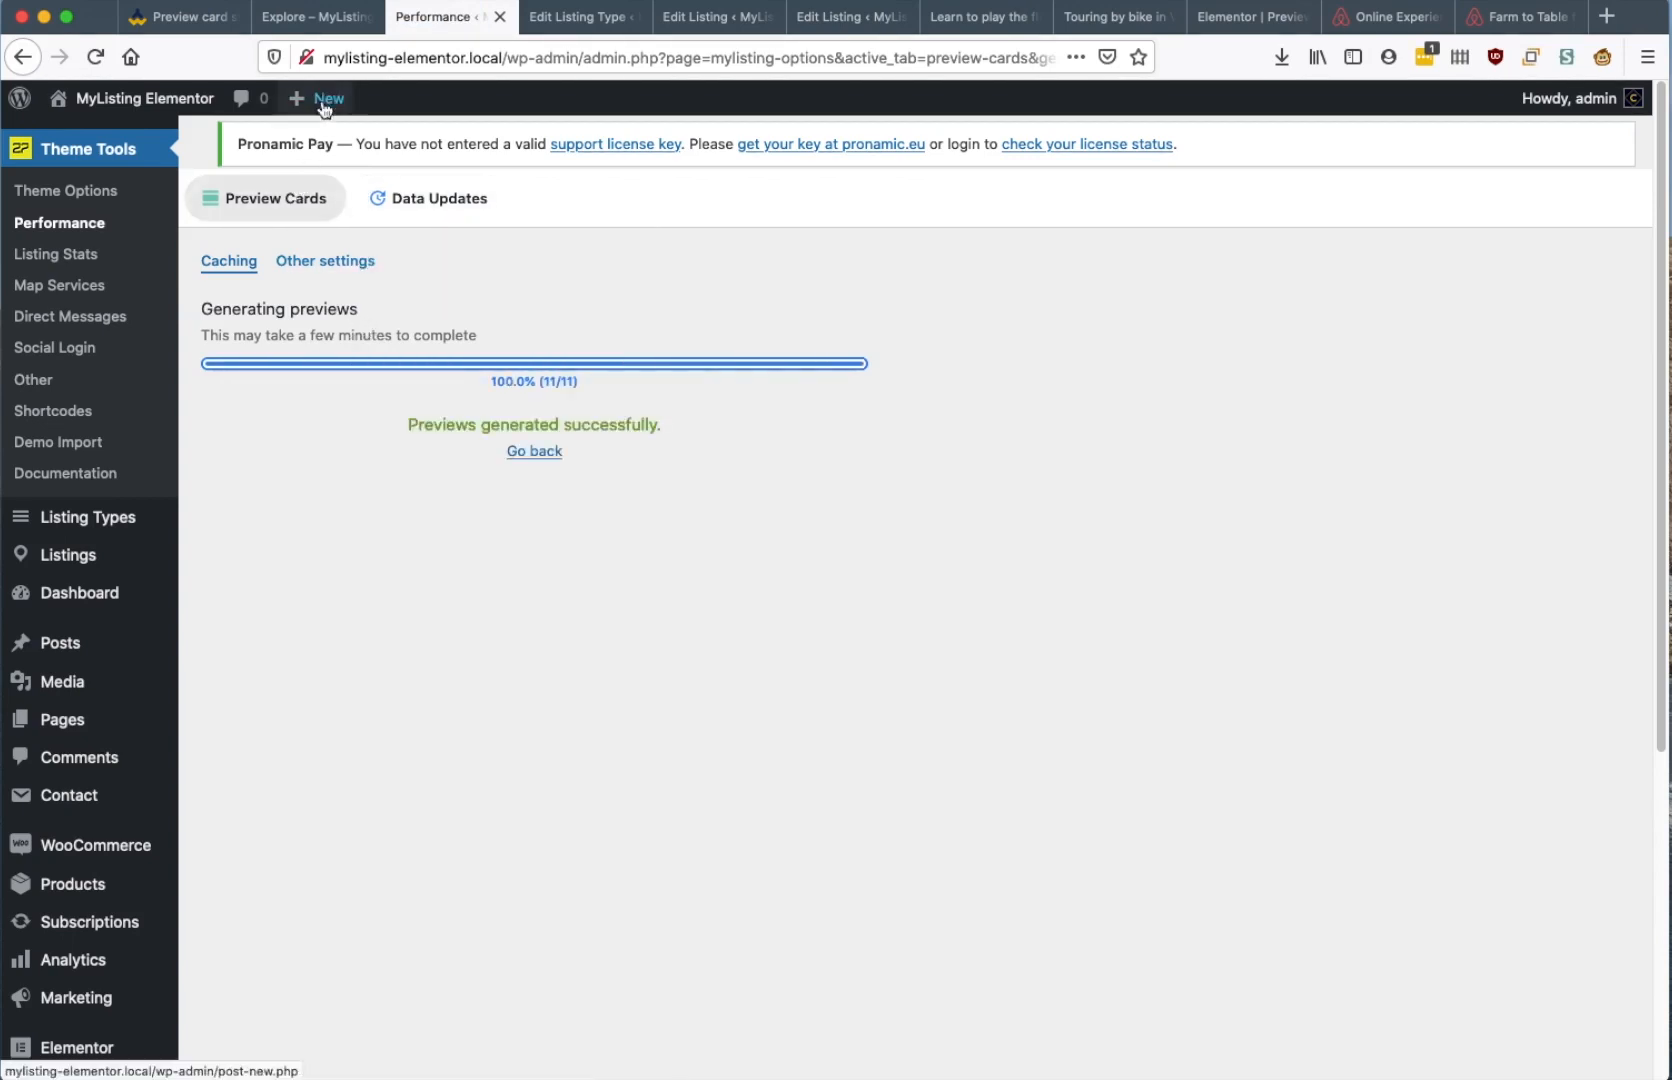
Reload the Explore page and look over the preview cards in the search results
{"action": "left_click", "coordinate": [312, 16]}
{"action": "left_click", "coordinate": [100, 60]}
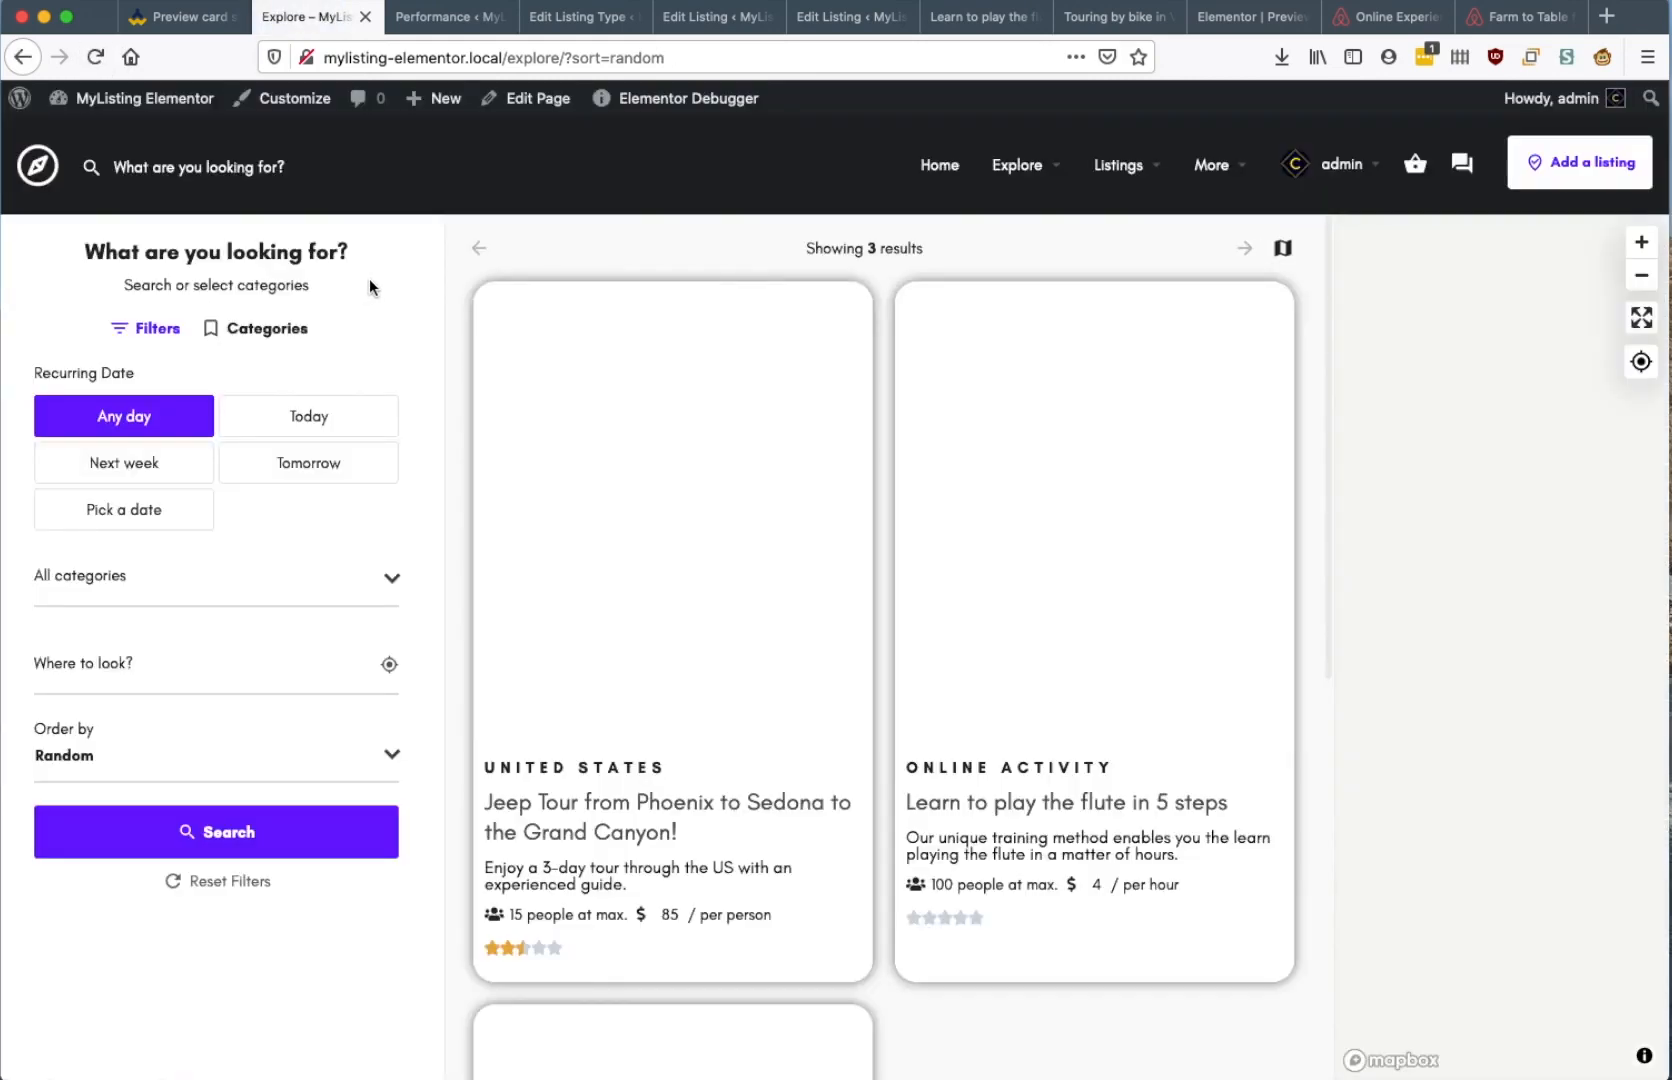
{"action": "scroll", "coordinate": [786, 585], "scroll_direction": "down", "scroll_amount": 7}
{"action": "scroll", "coordinate": [779, 566], "scroll_direction": "up", "scroll_amount": 7}
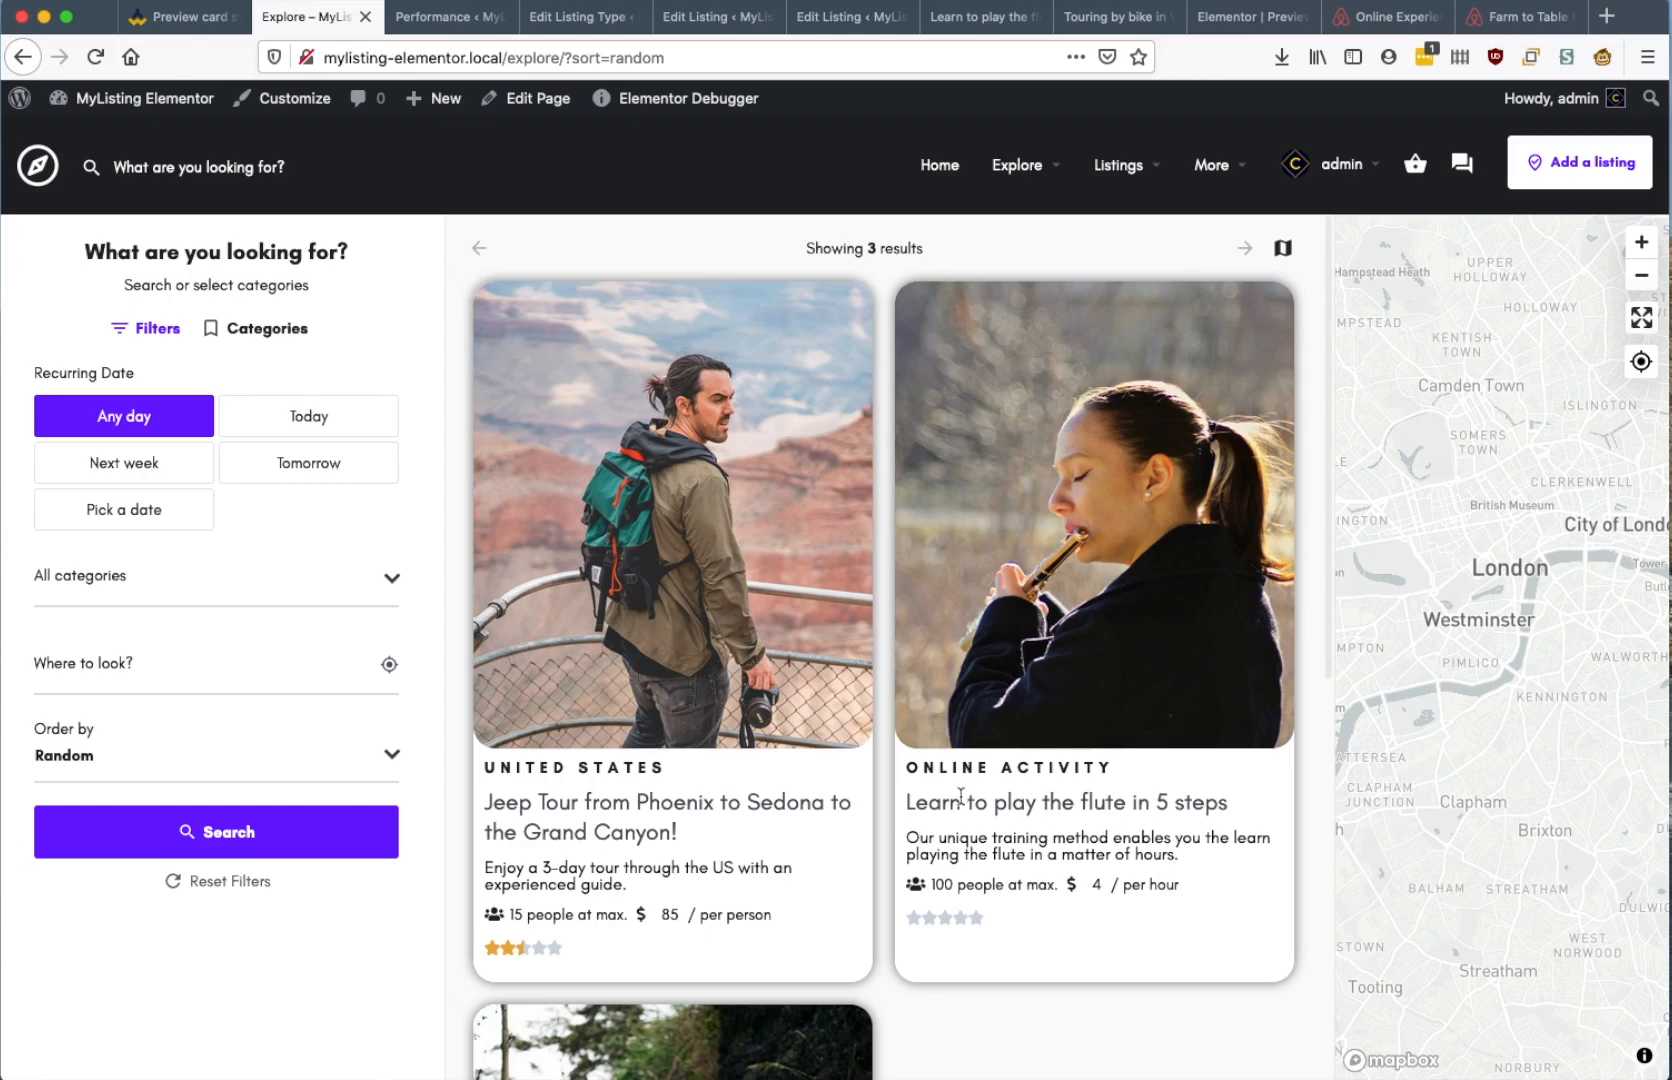
Review the fields of the Jeep Tour listing on its edit page, including the Date & time entry
{"action": "left_click", "coordinate": [690, 18]}
{"action": "scroll", "coordinate": [688, 418], "scroll_direction": "up", "scroll_amount": 3}
{"action": "scroll", "coordinate": [688, 418], "scroll_direction": "up", "scroll_amount": 20}
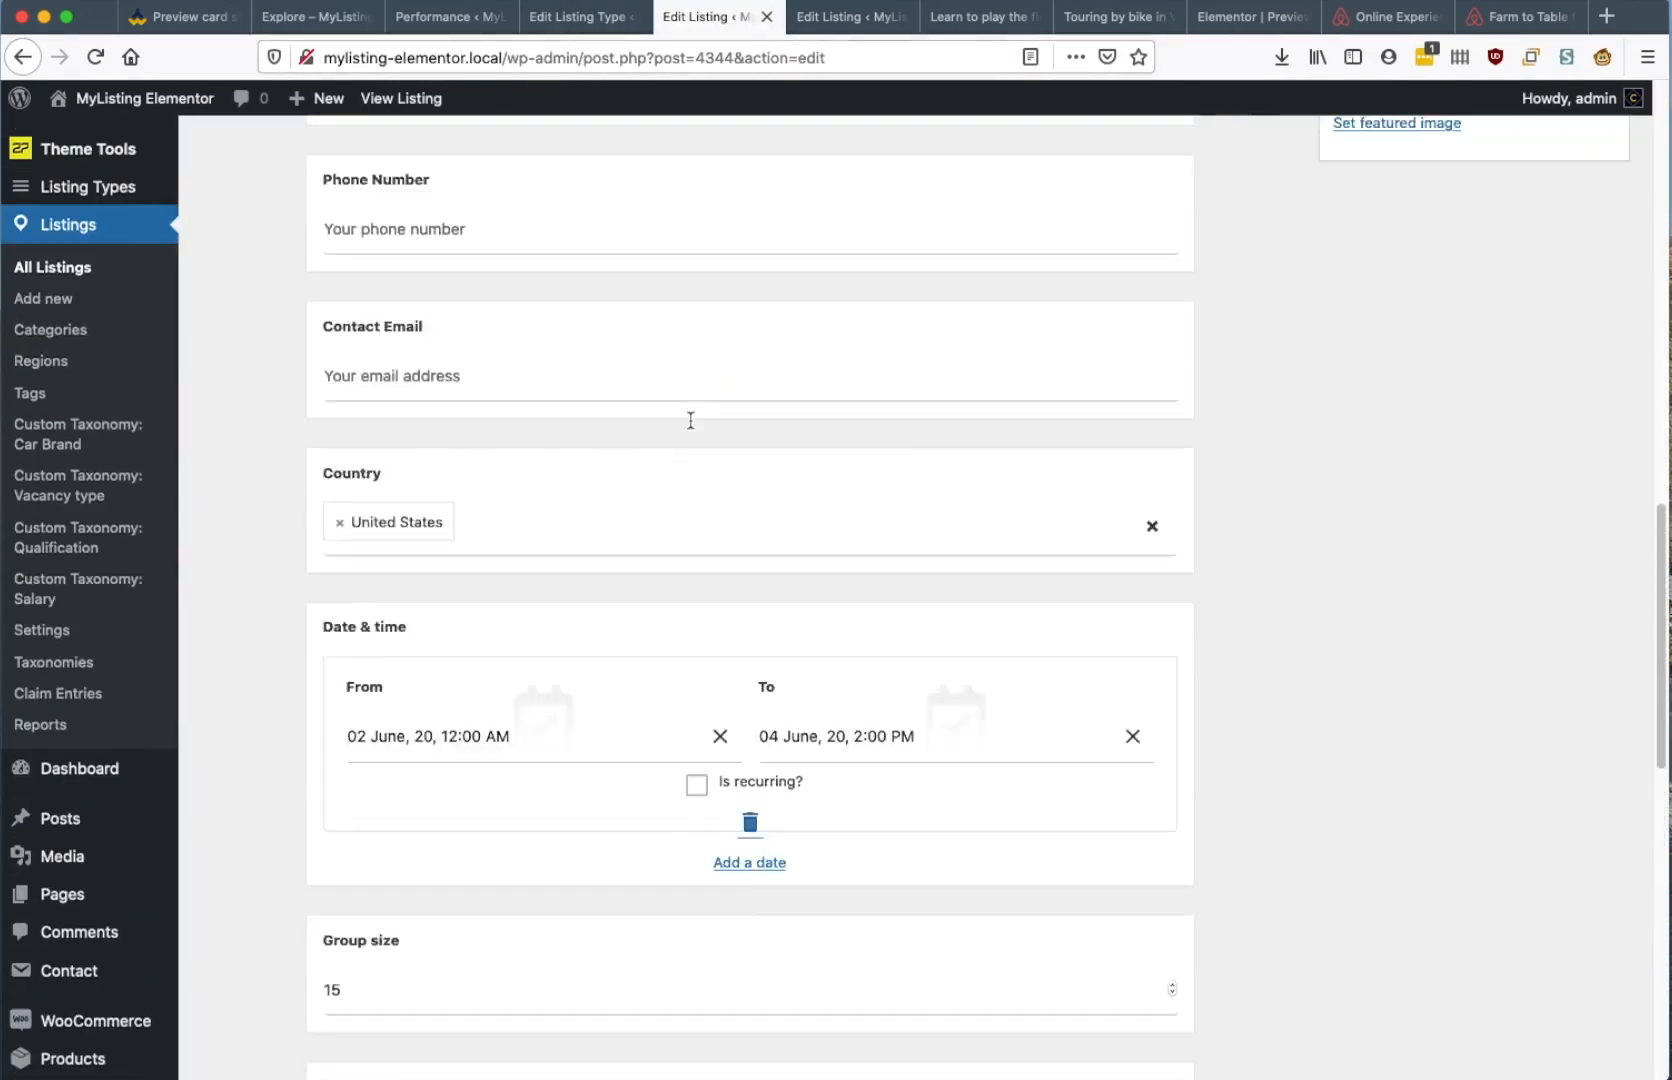
{"action": "triple_click", "coordinate": [336, 272]}
{"action": "scroll", "coordinate": [437, 485], "scroll_direction": "down", "scroll_amount": 8}
{"action": "scroll", "coordinate": [438, 488], "scroll_direction": "down", "scroll_amount": 10}
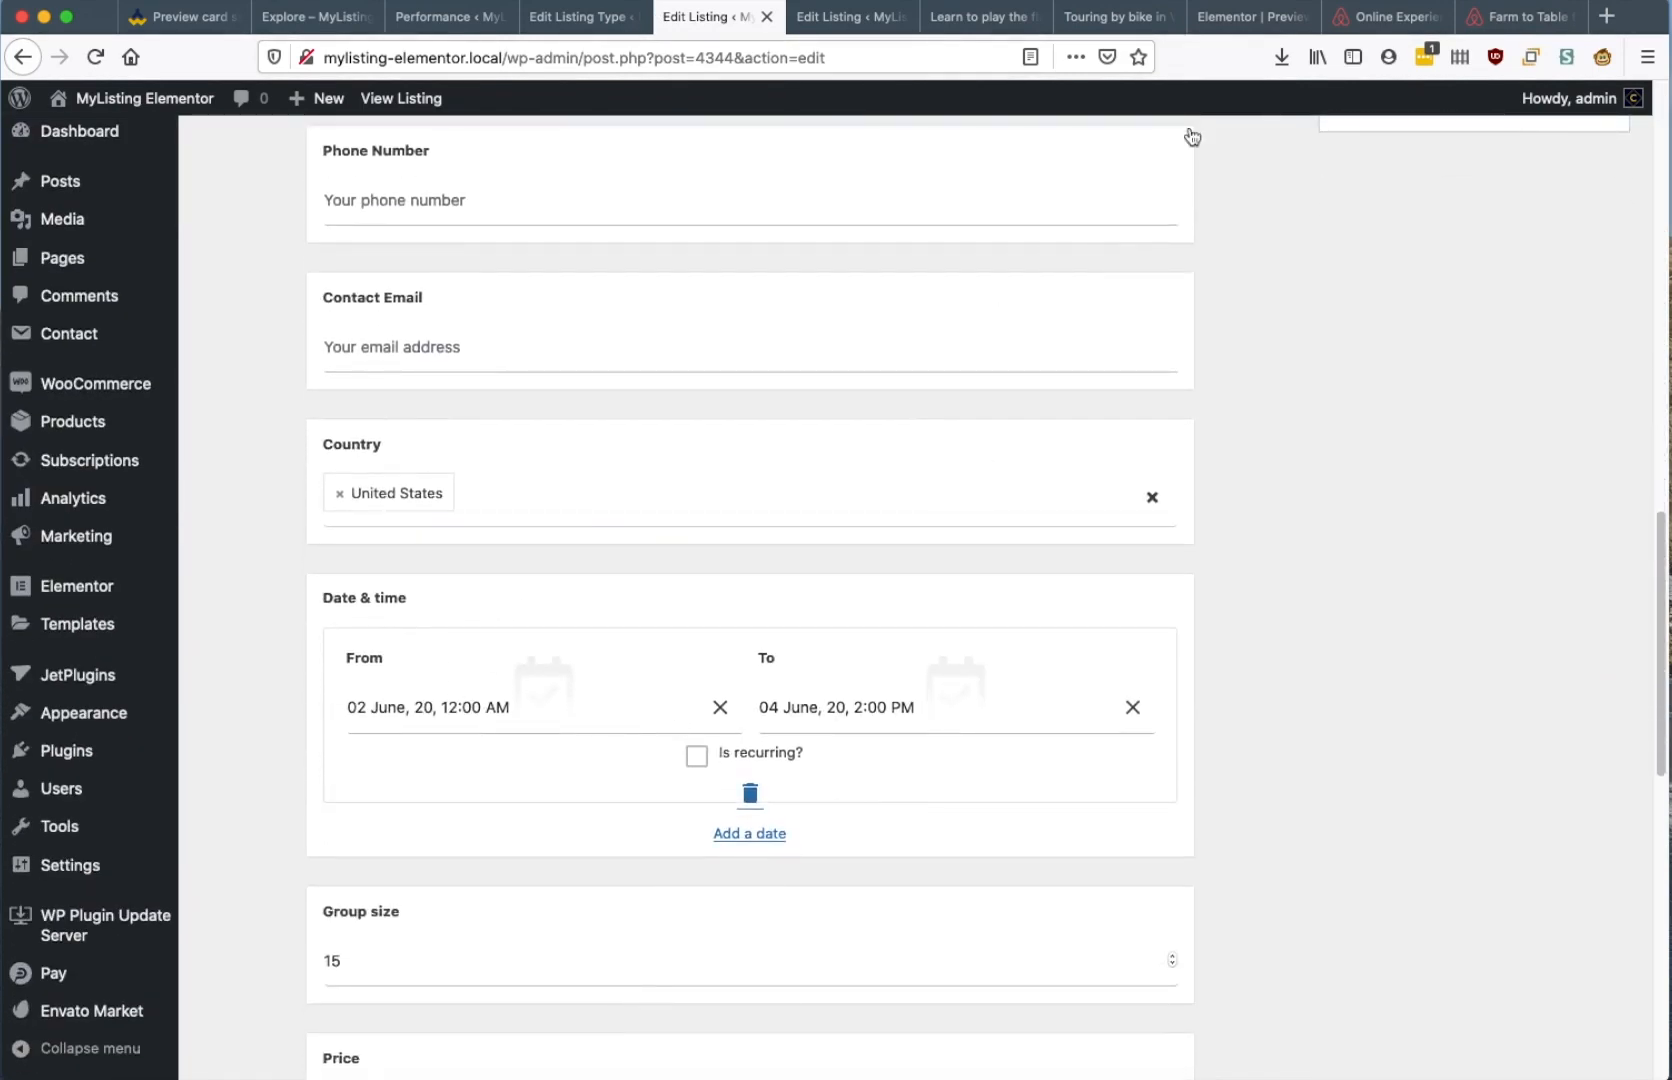
Return to the Elementor preview card template, add a Heading beneath the listing title and set its HTML tag to div
{"action": "left_click", "coordinate": [1243, 18]}
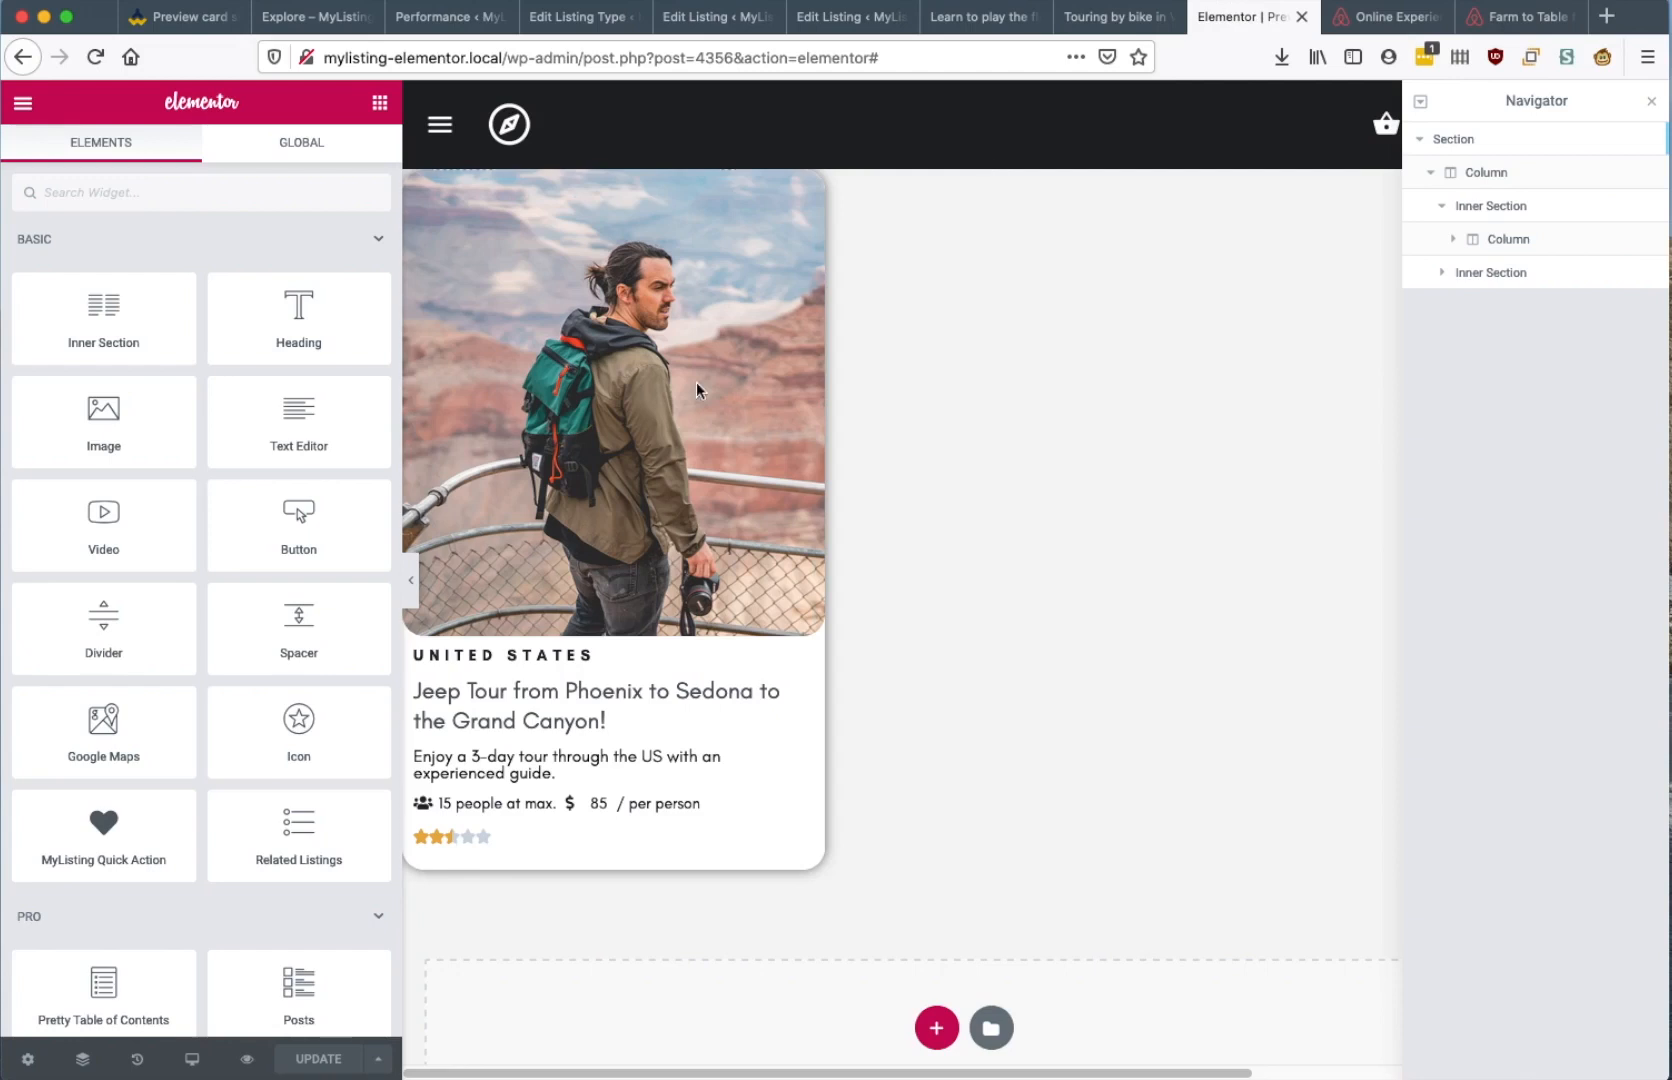
{"action": "left_click_drag", "start_coordinate": [261, 287], "coordinate": [505, 740]}
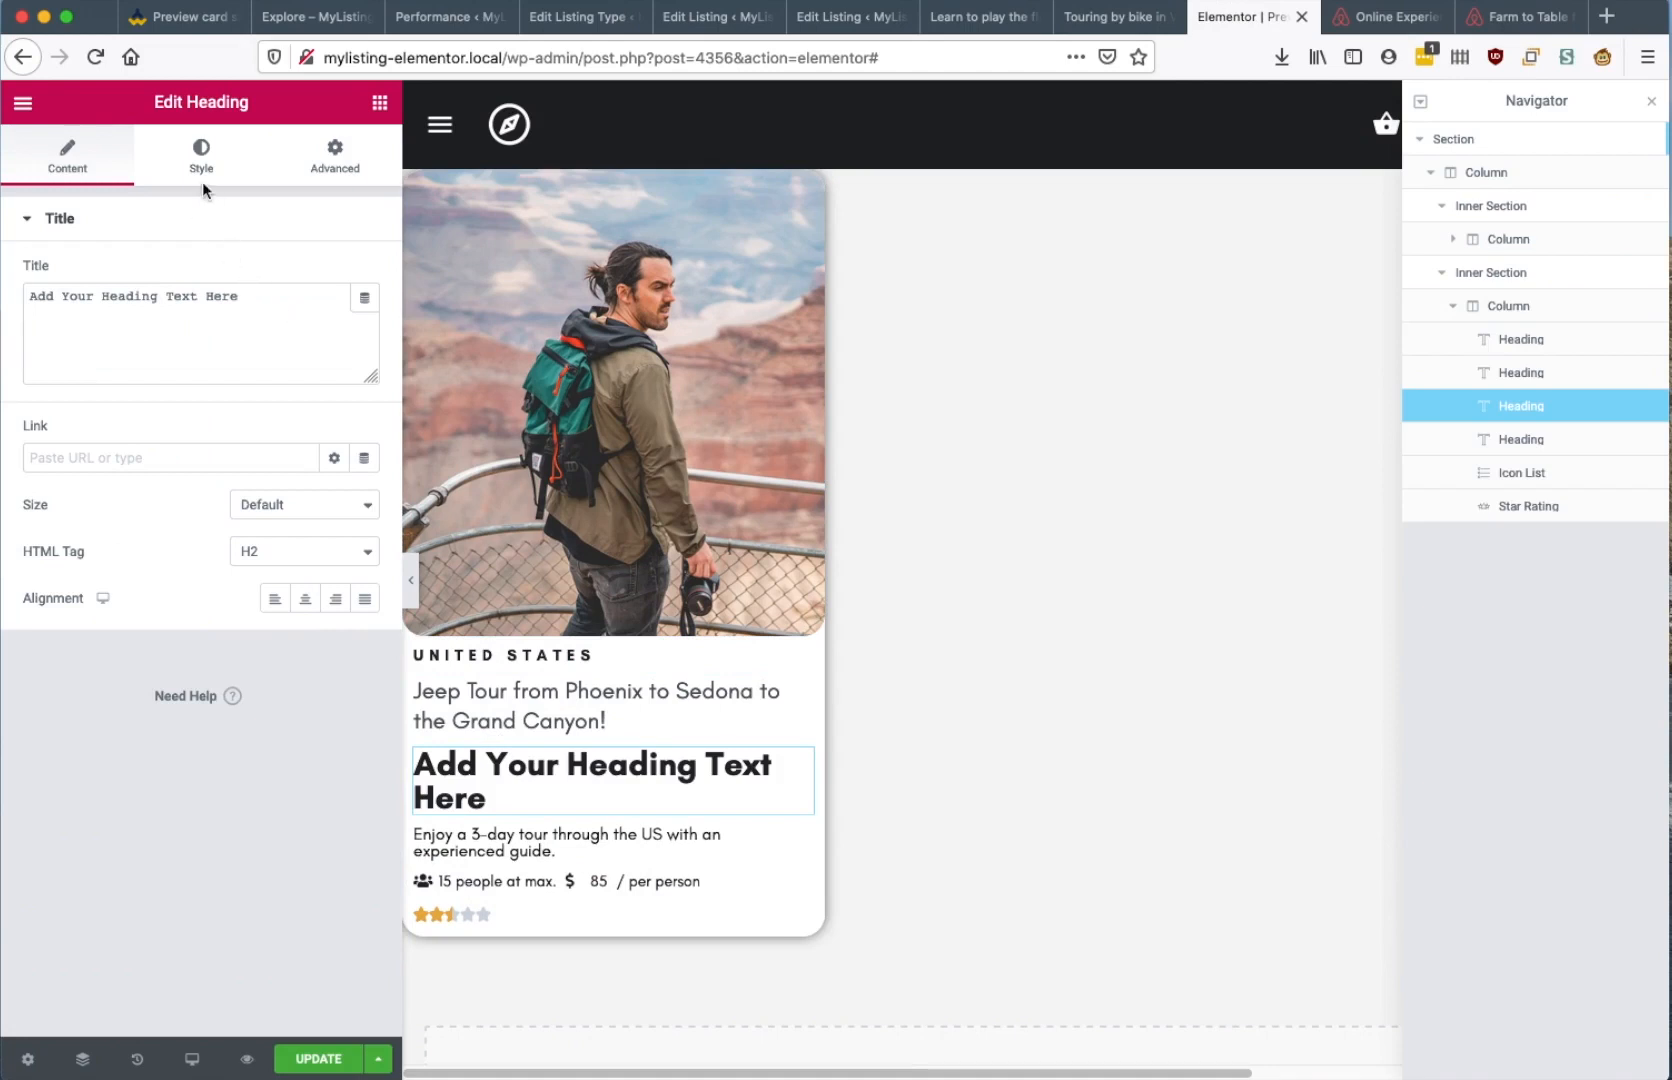
{"action": "left_click", "coordinate": [247, 557]}
{"action": "left_click", "coordinate": [277, 638]}
Link the new heading's title to MyListing's Recurring Date dynamic tag
{"action": "left_click", "coordinate": [364, 297]}
{"action": "scroll", "coordinate": [317, 402], "scroll_direction": "down", "scroll_amount": 1}
{"action": "scroll", "coordinate": [316, 402], "scroll_direction": "down", "scroll_amount": 8}
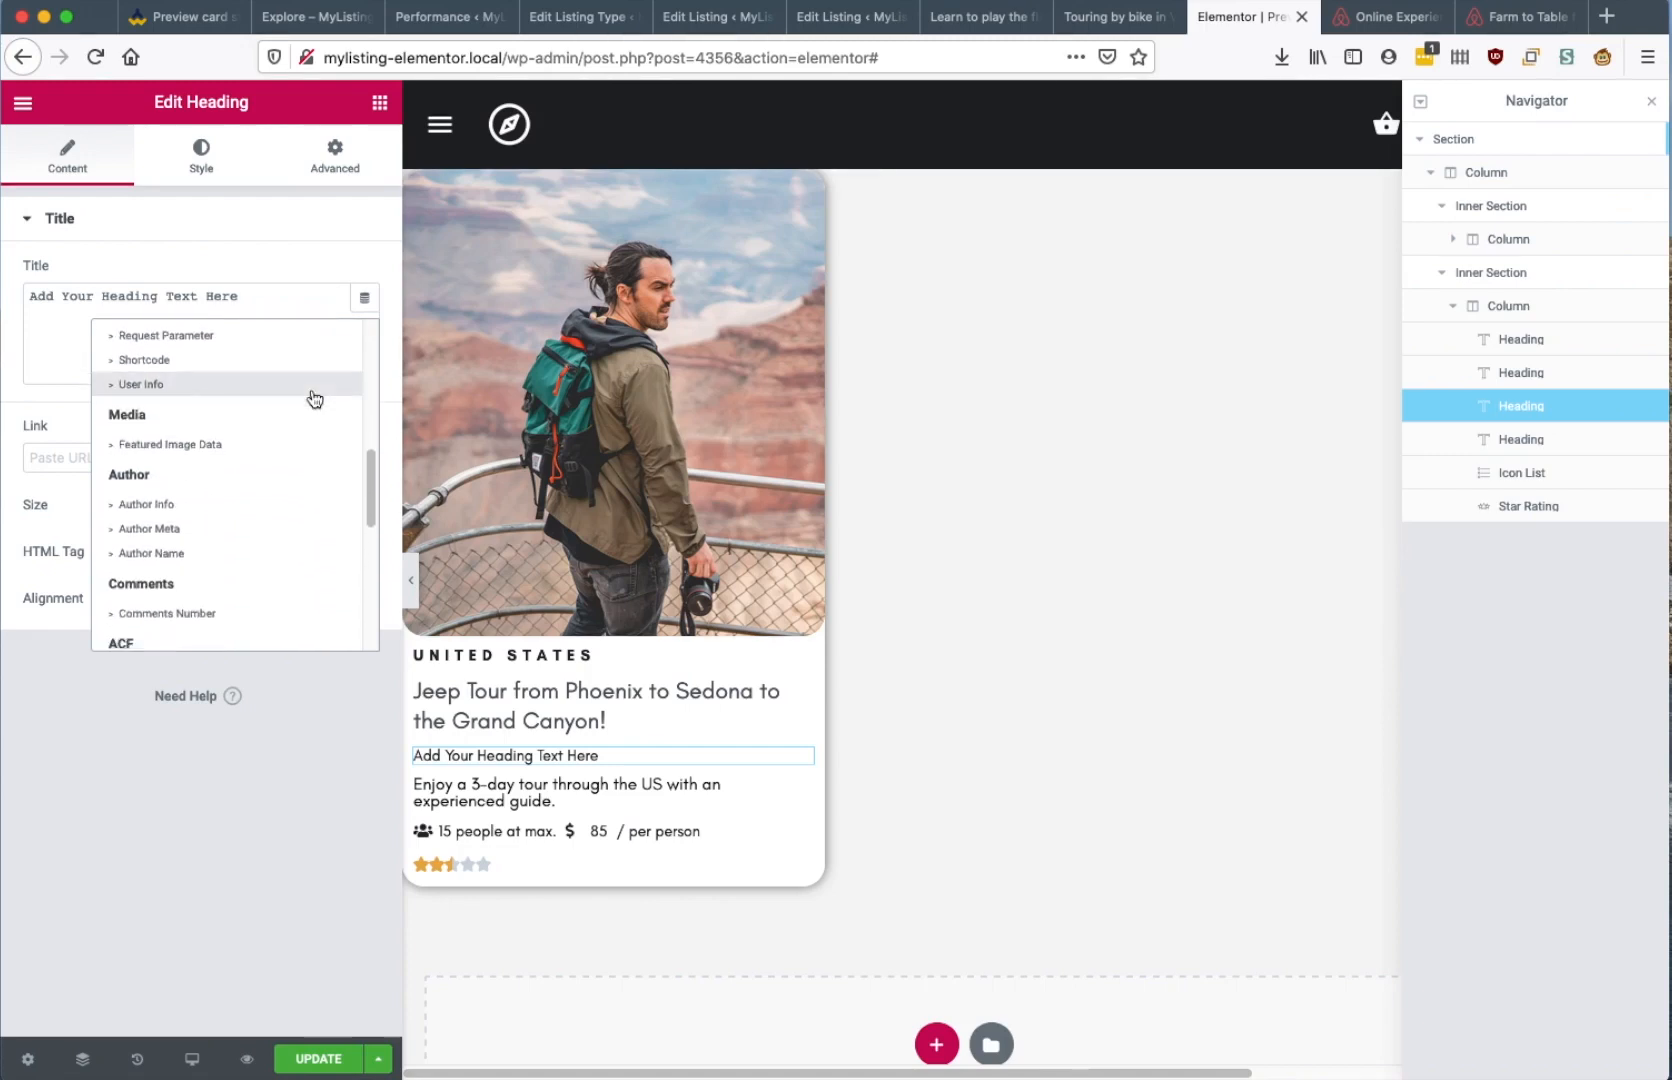
{"action": "scroll", "coordinate": [311, 397], "scroll_direction": "down", "scroll_amount": 2}
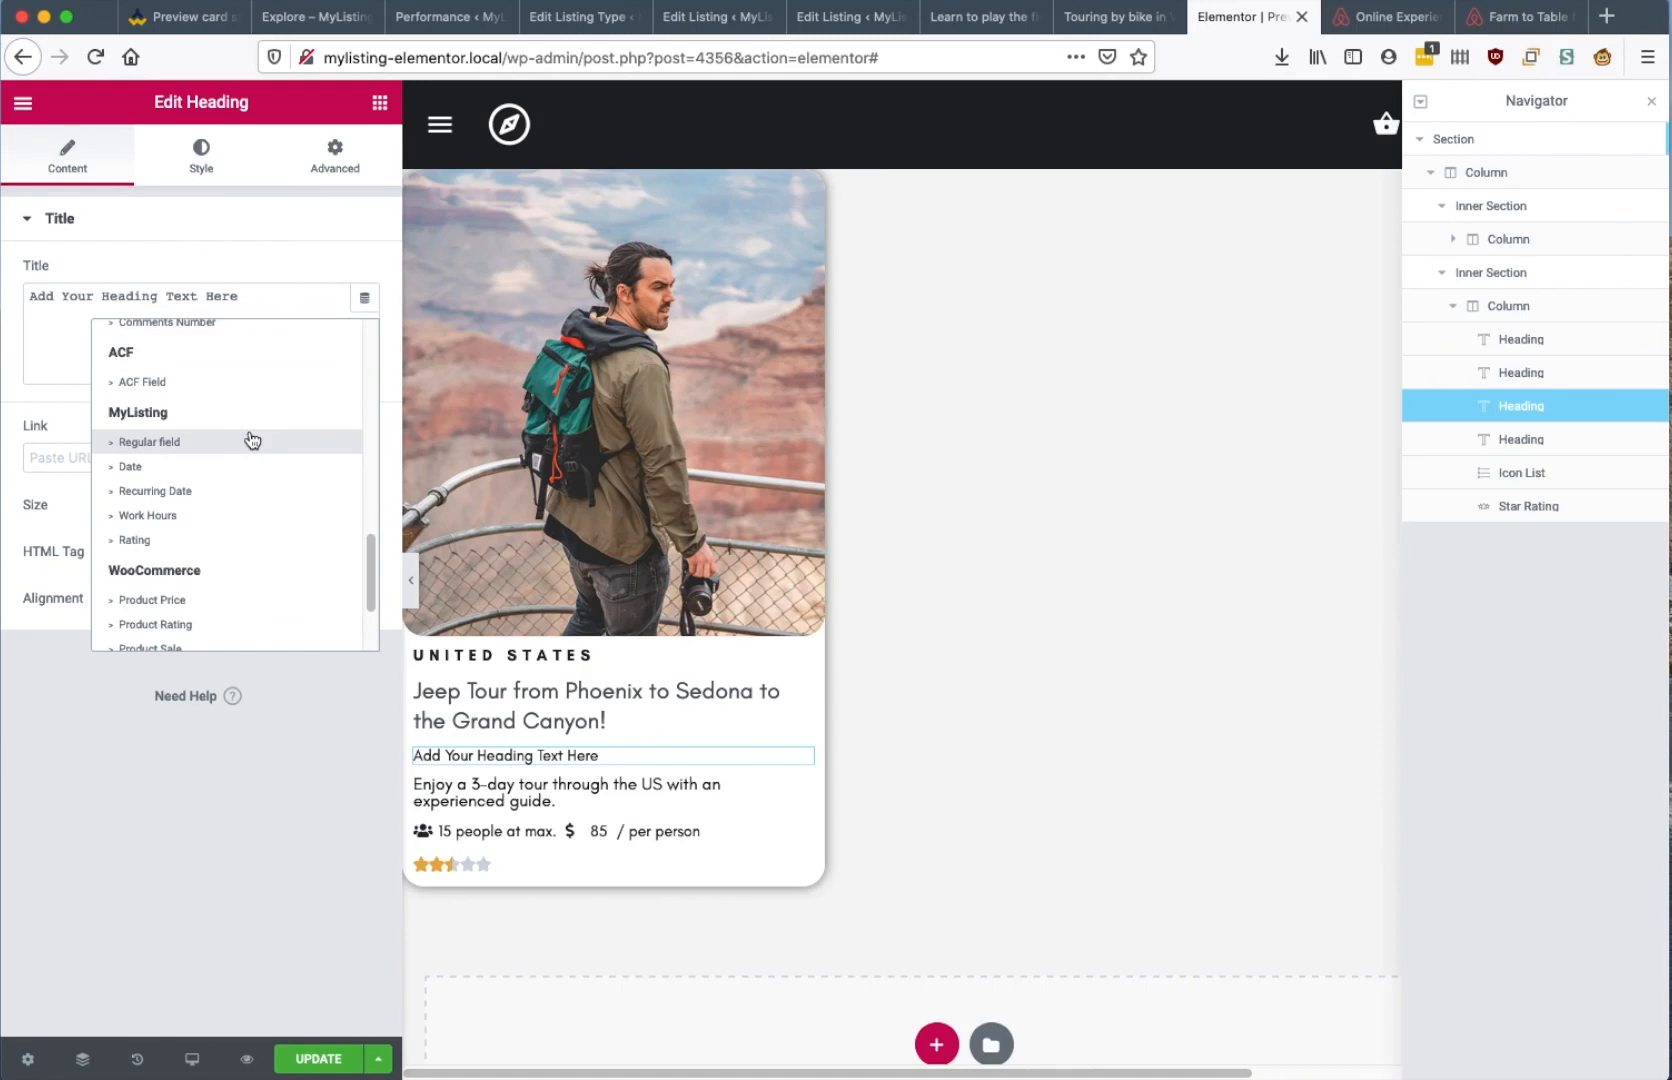
{"action": "left_click", "coordinate": [150, 492]}
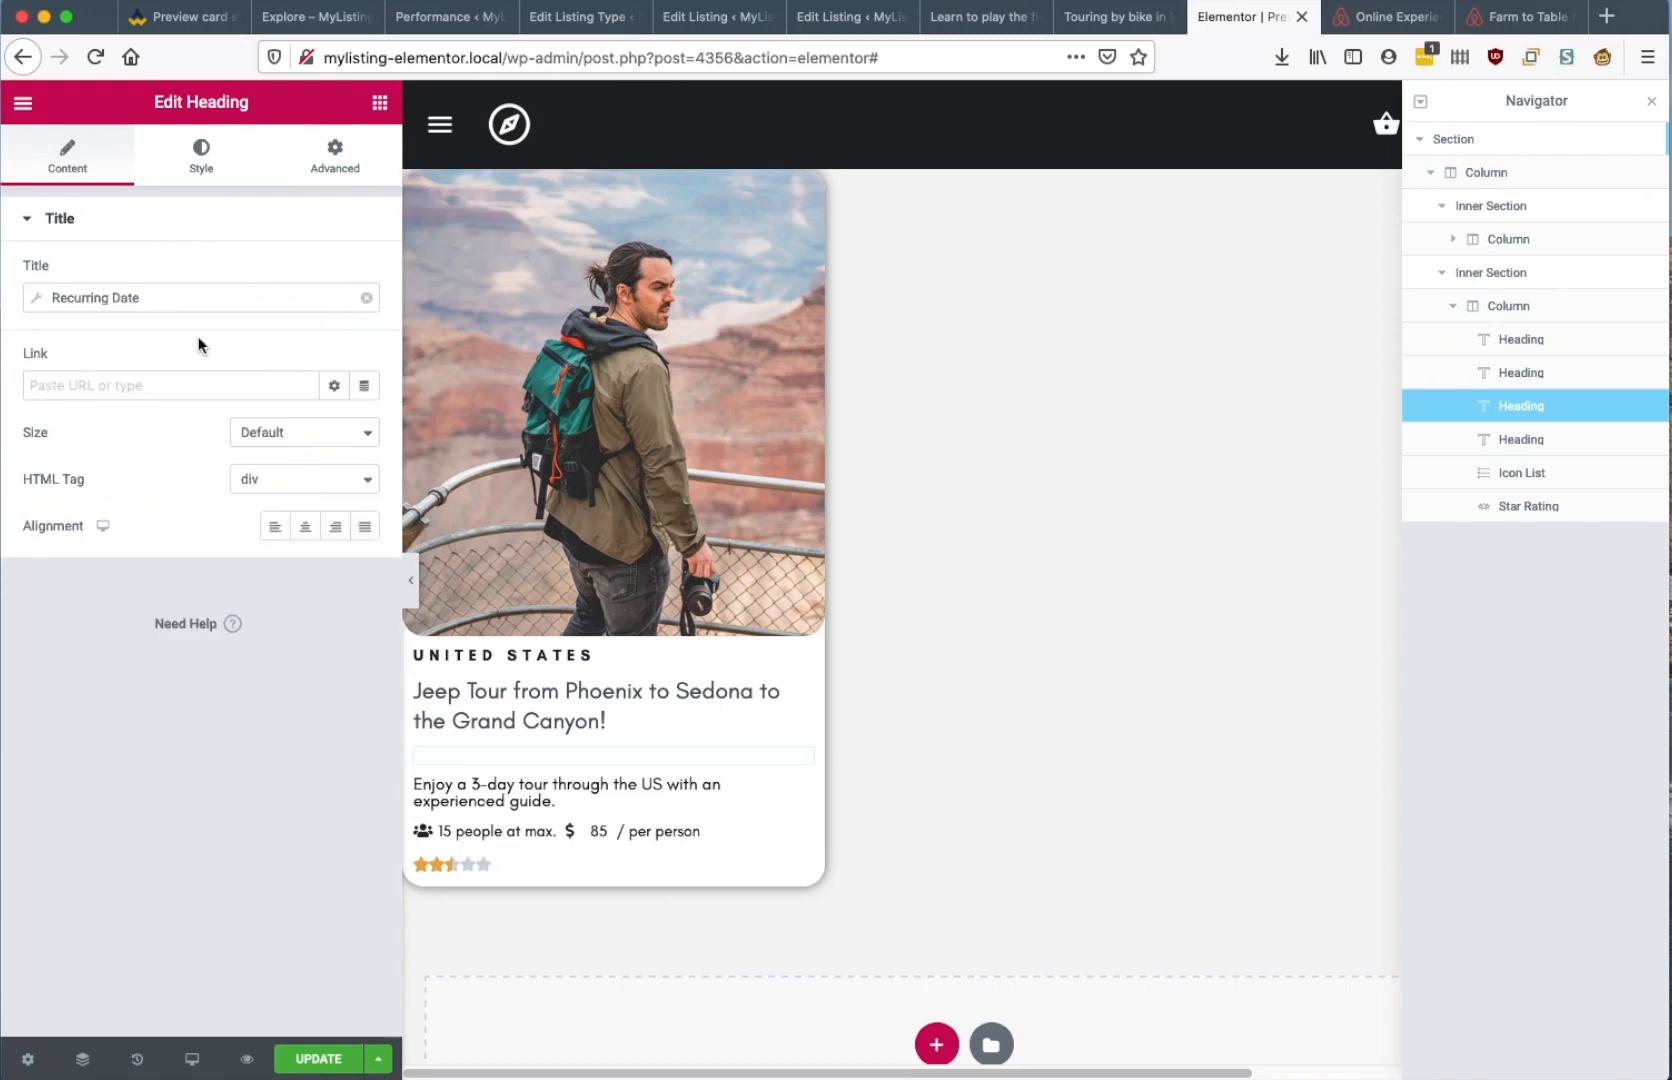
Check the field type of Date & time in the listing type's field list
{"action": "left_click", "coordinate": [596, 17]}
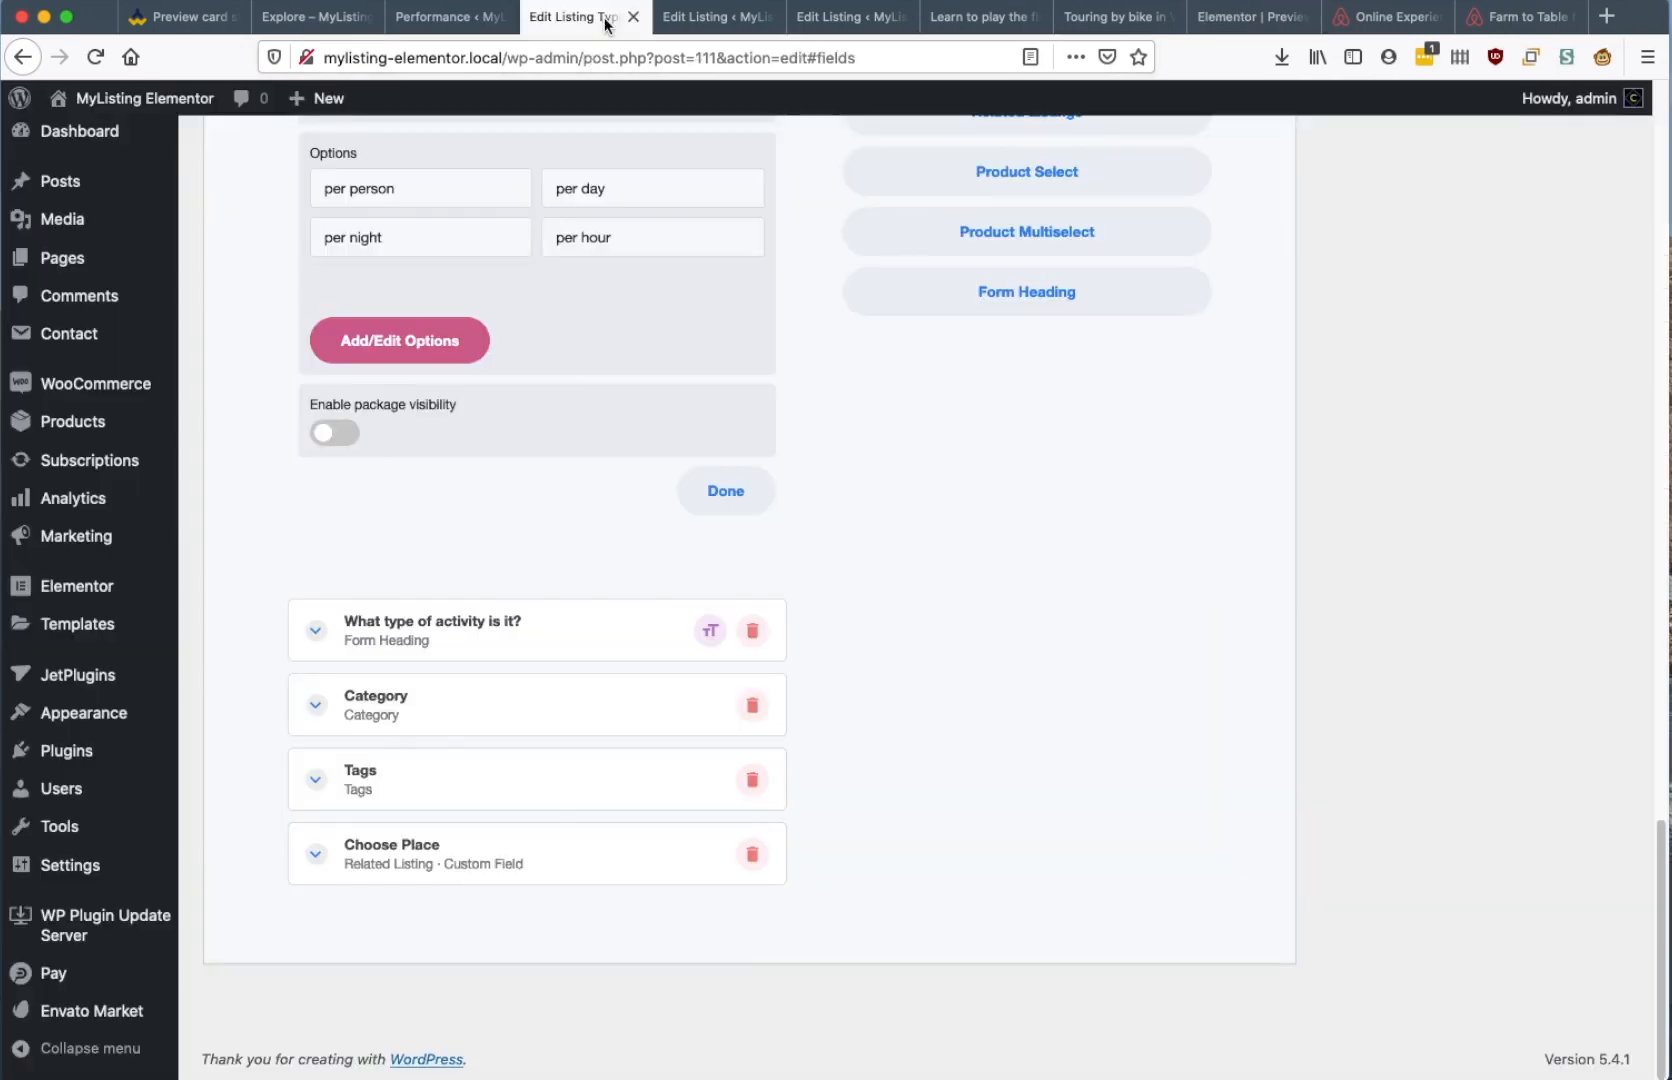
{"action": "scroll", "coordinate": [546, 319], "scroll_direction": "up", "scroll_amount": 10}
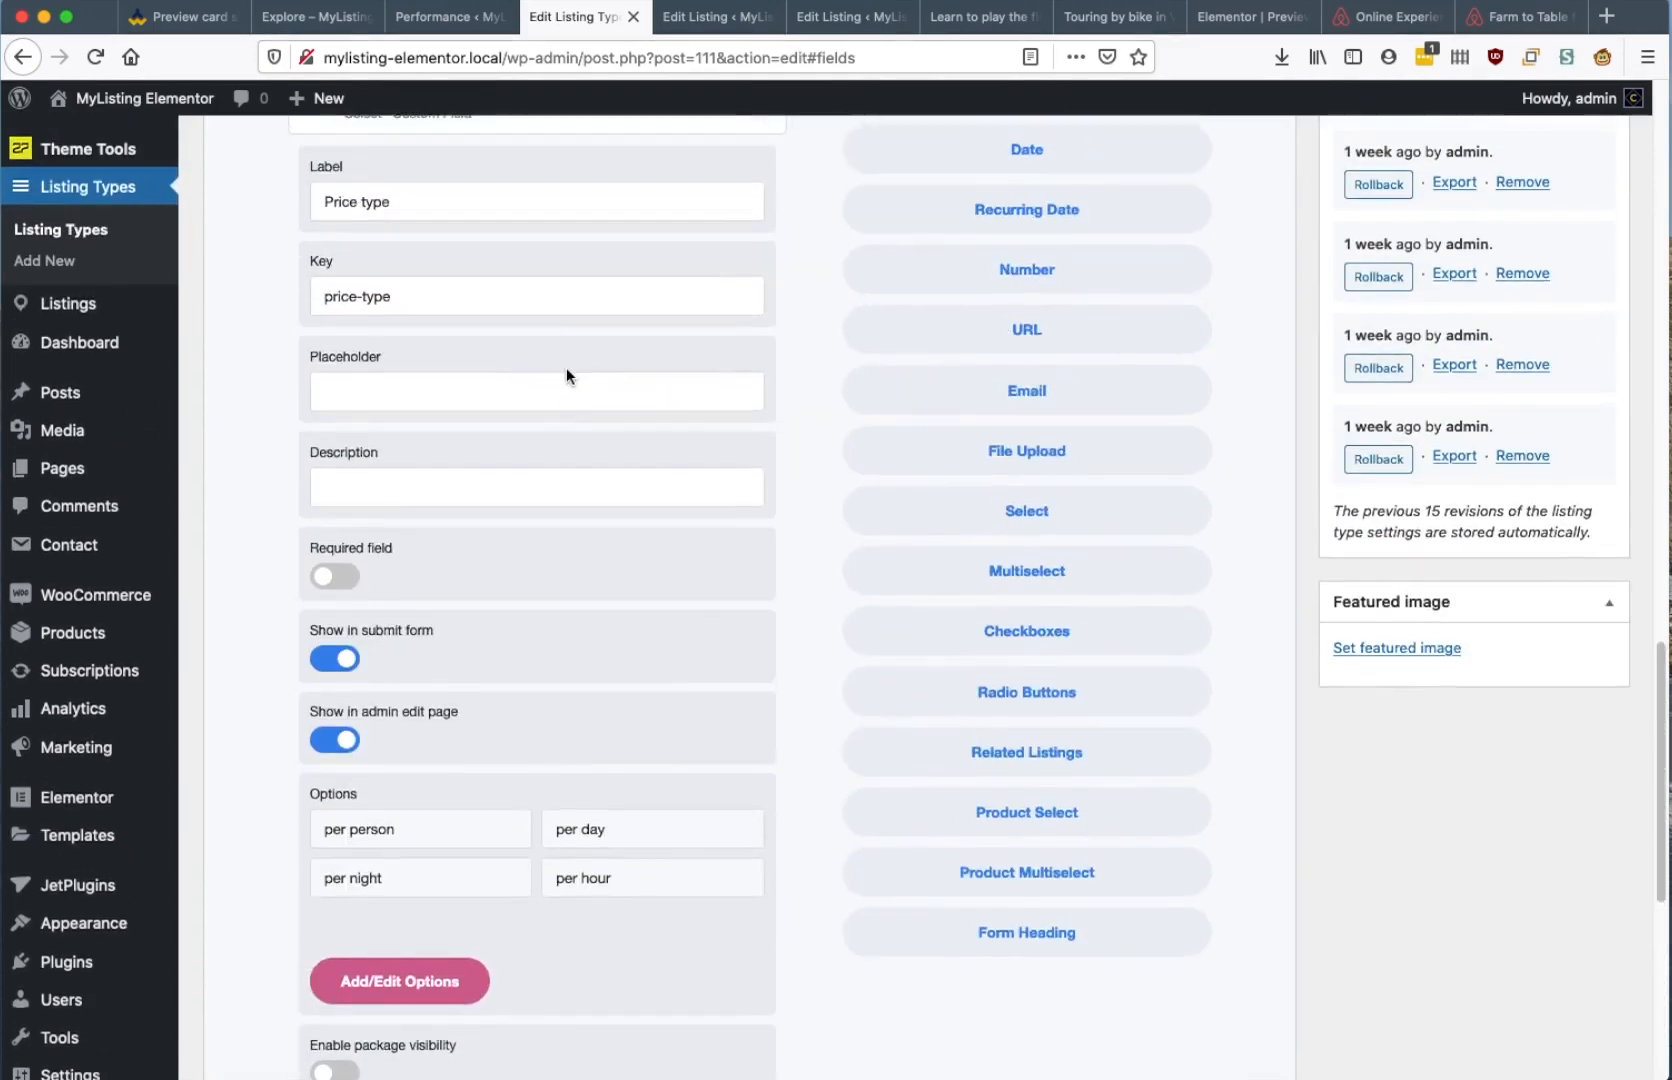
{"action": "scroll", "coordinate": [566, 375], "scroll_direction": "up", "scroll_amount": 5}
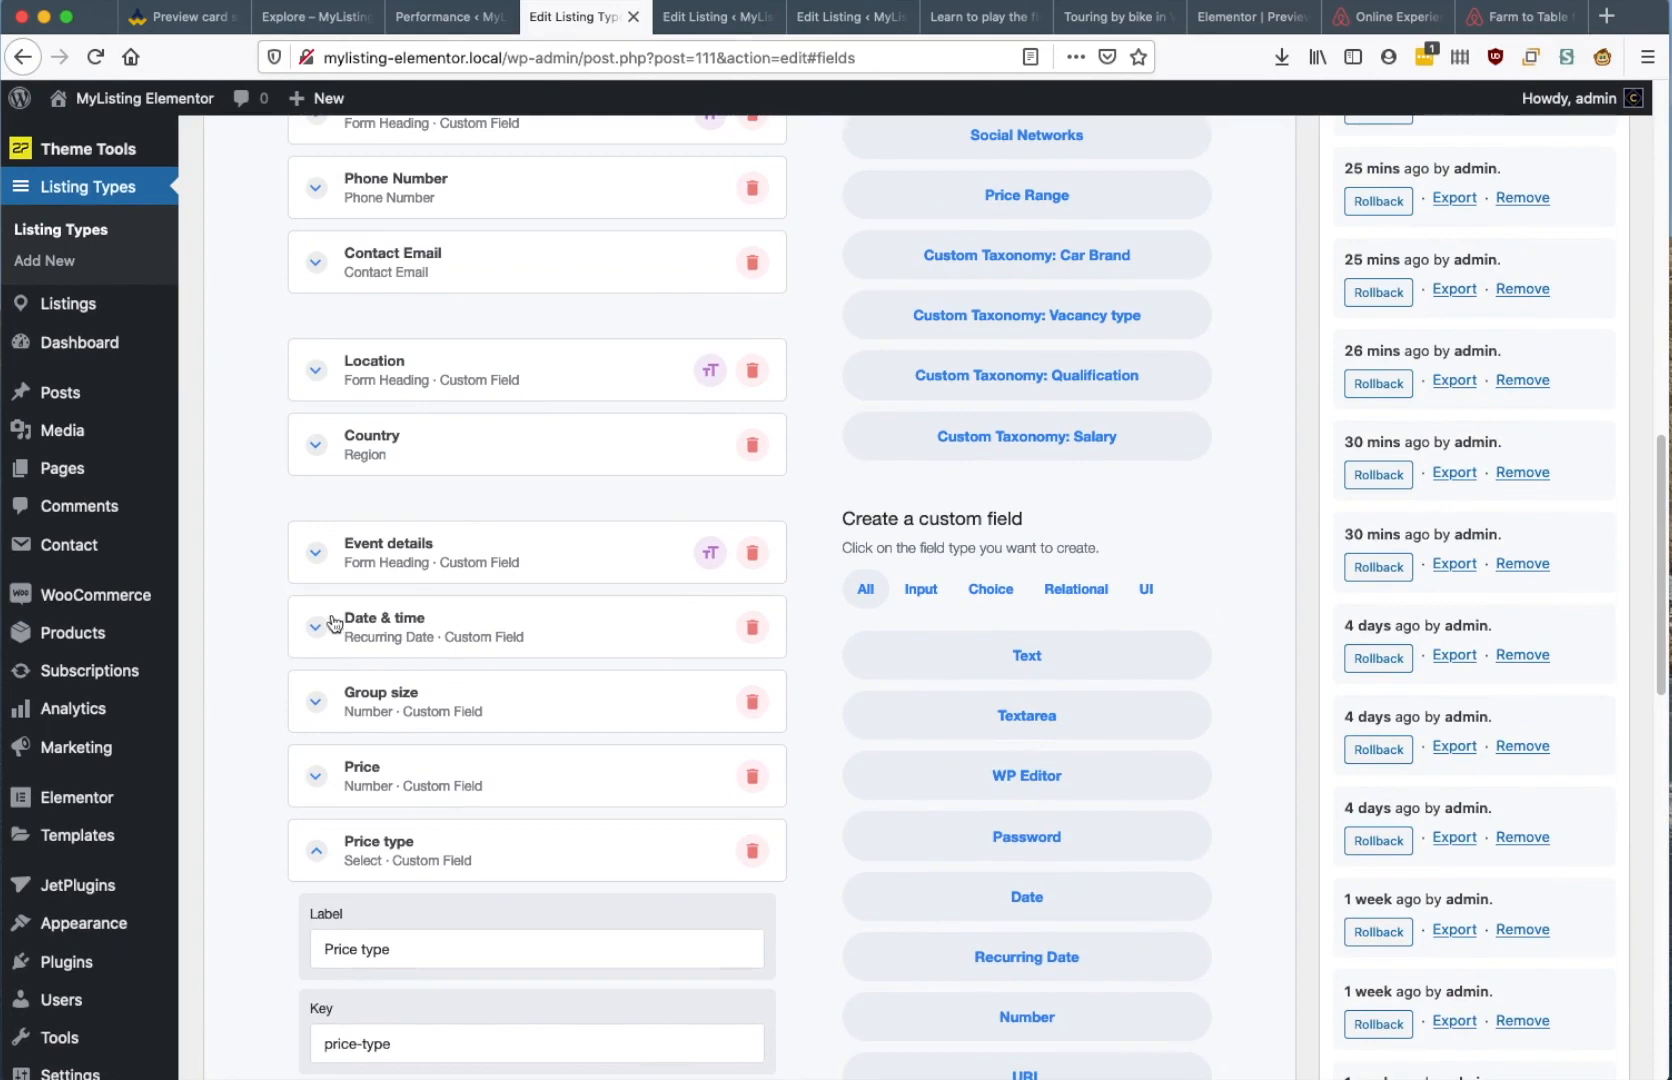
Back in the Elementor template, check the Recurring Date tag's field choices, update the template and reload the editor
{"action": "left_click", "coordinate": [1215, 15]}
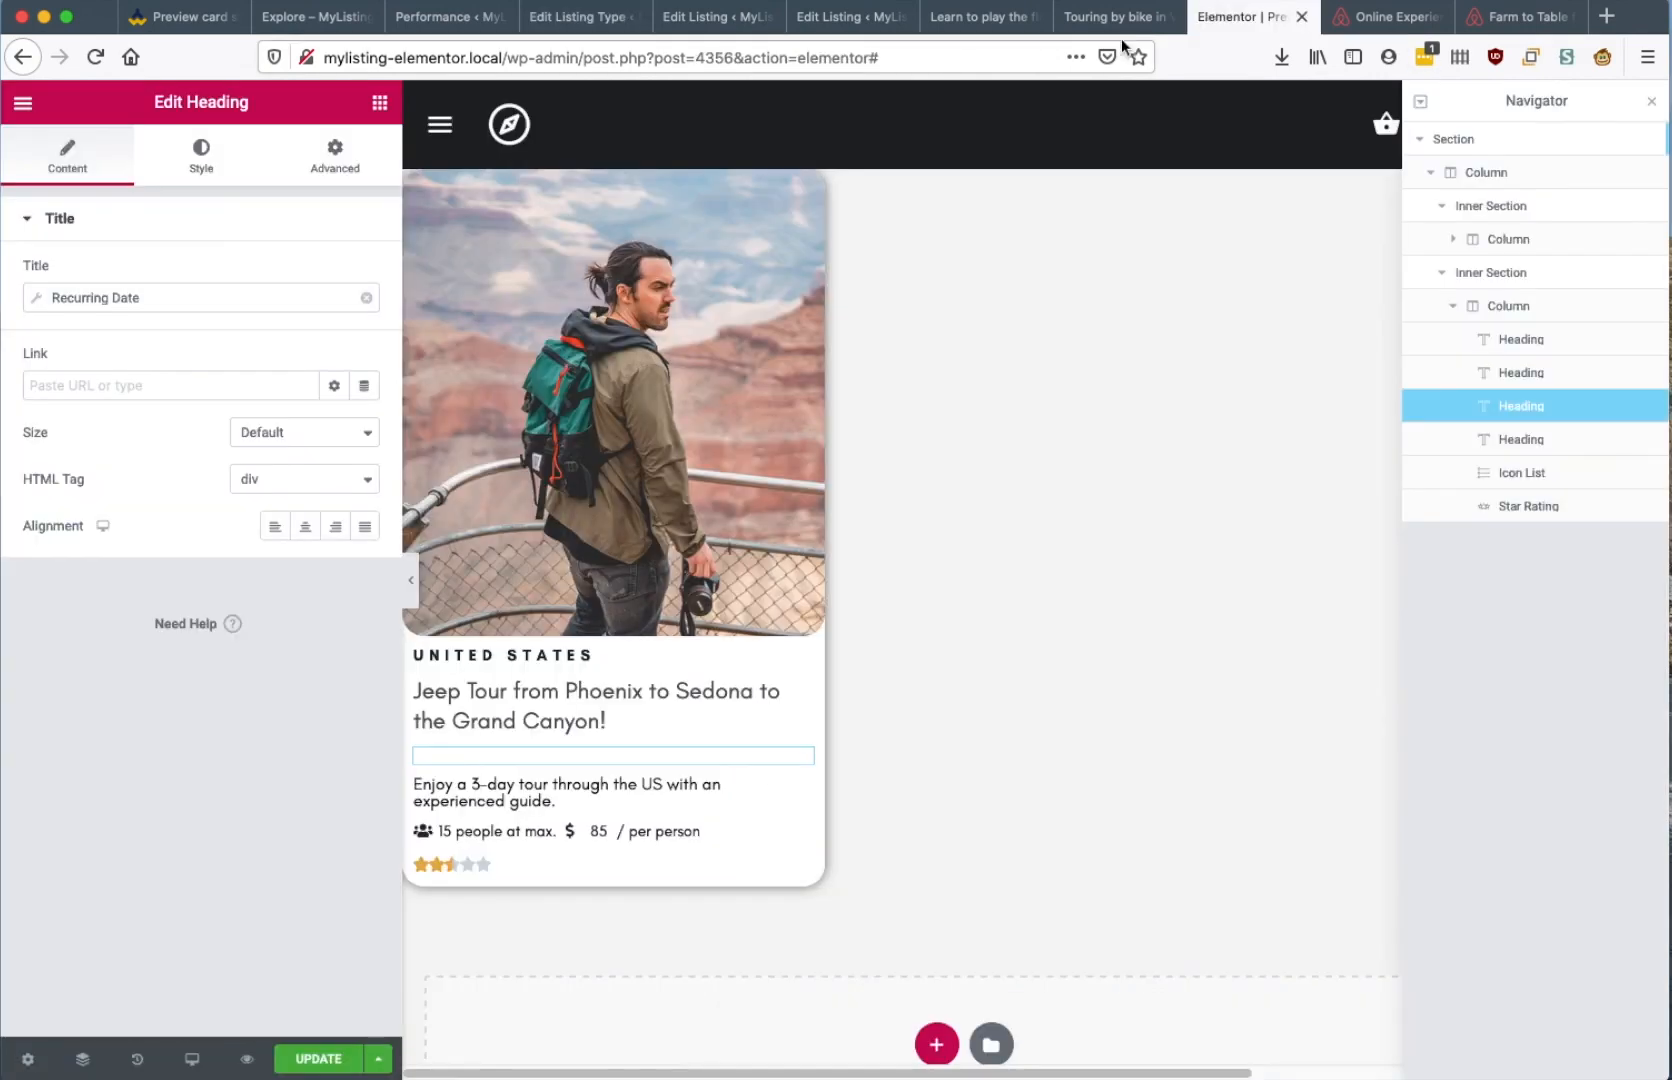
{"action": "left_click", "coordinate": [162, 298]}
{"action": "left_click", "coordinate": [205, 396]}
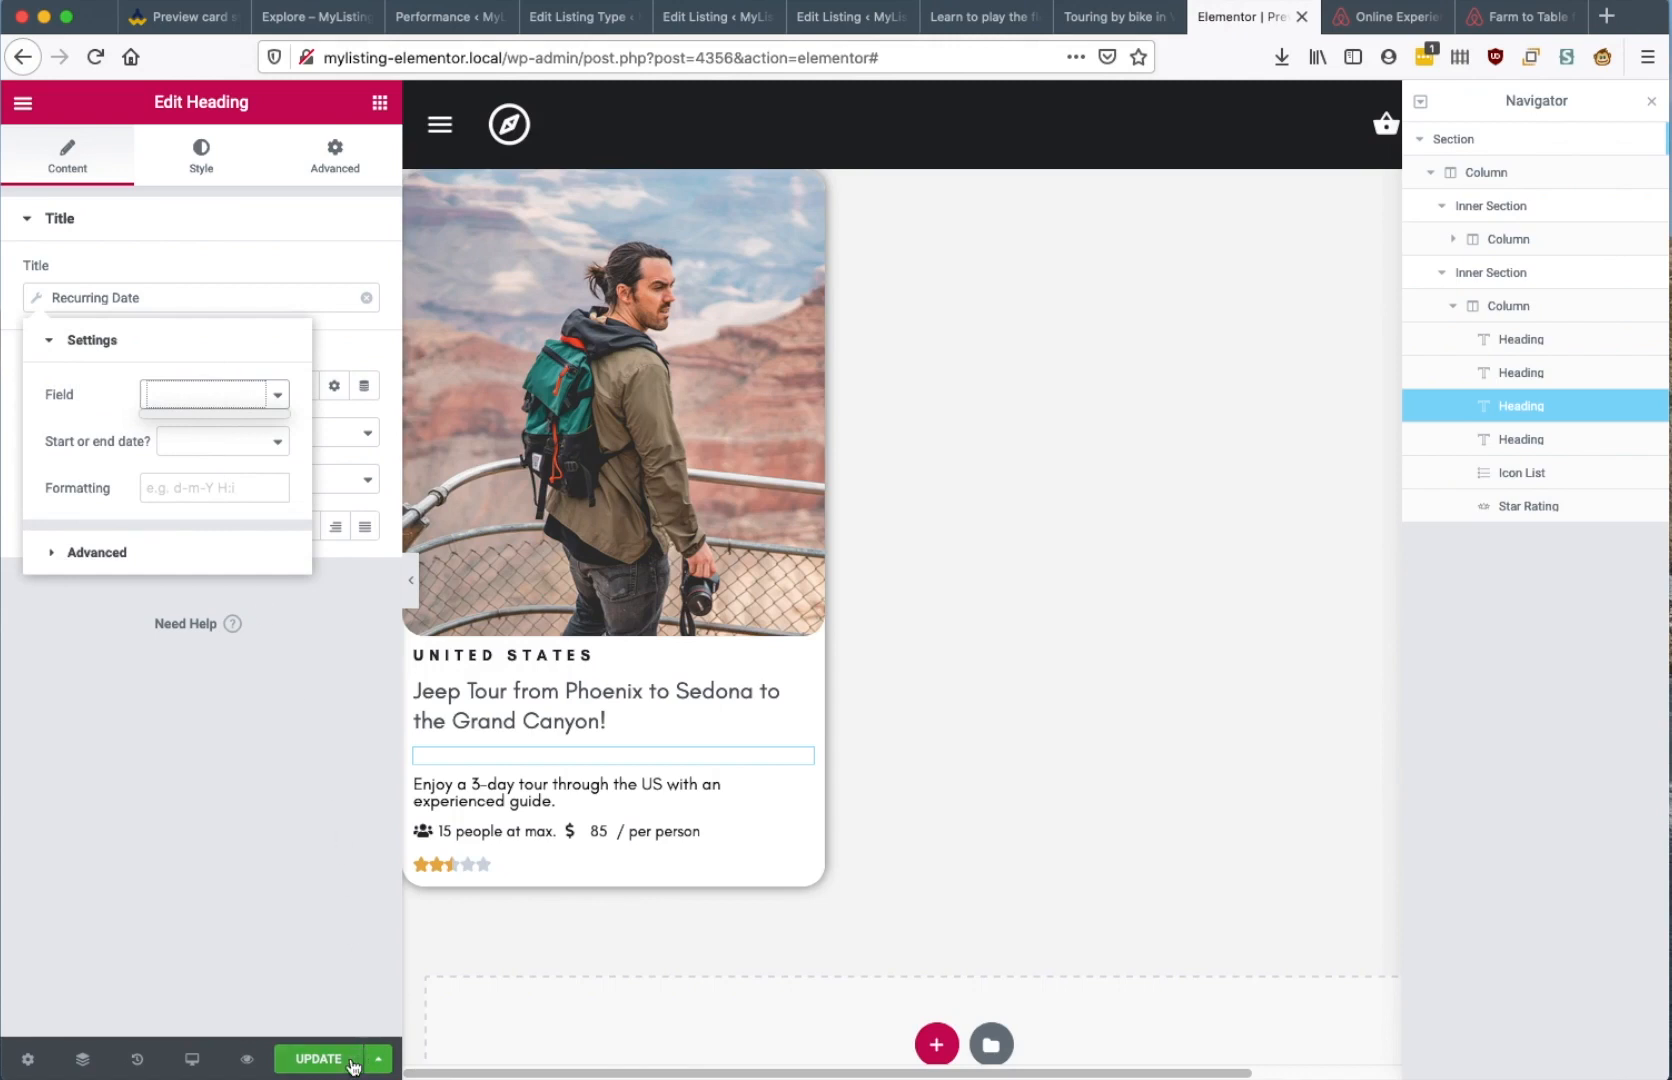
{"action": "left_click", "coordinate": [318, 1058]}
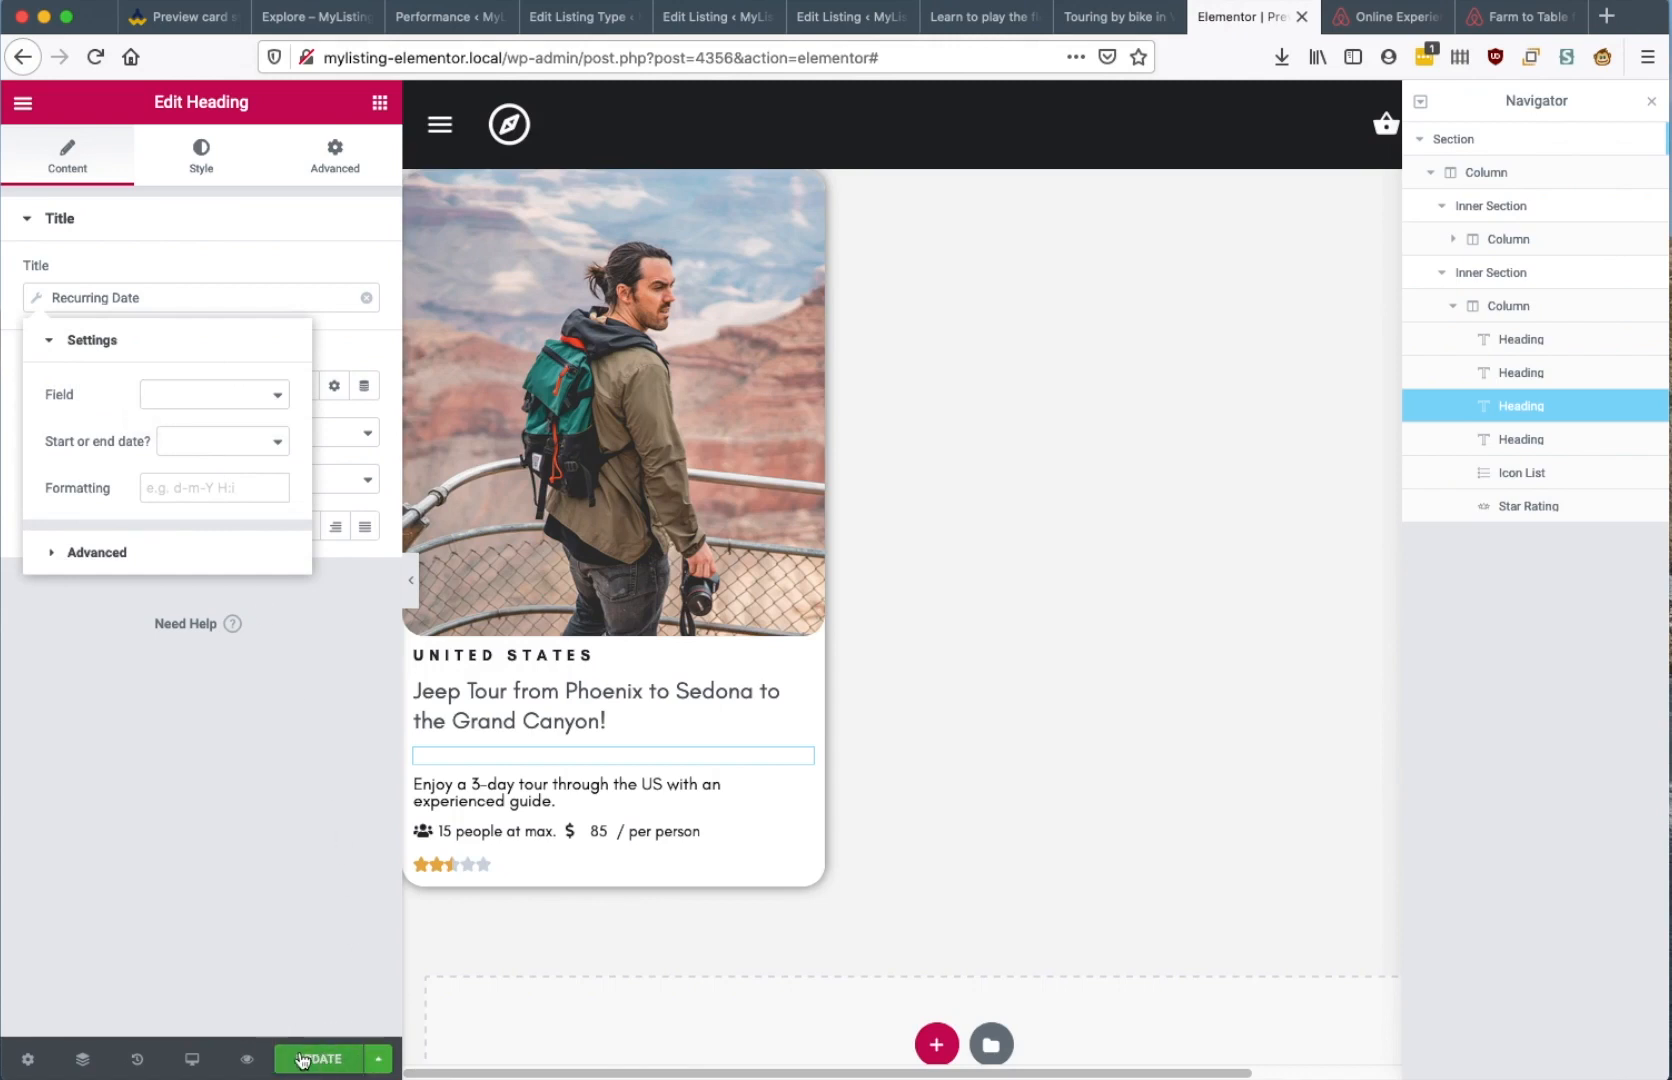
{"action": "left_click", "coordinate": [96, 57]}
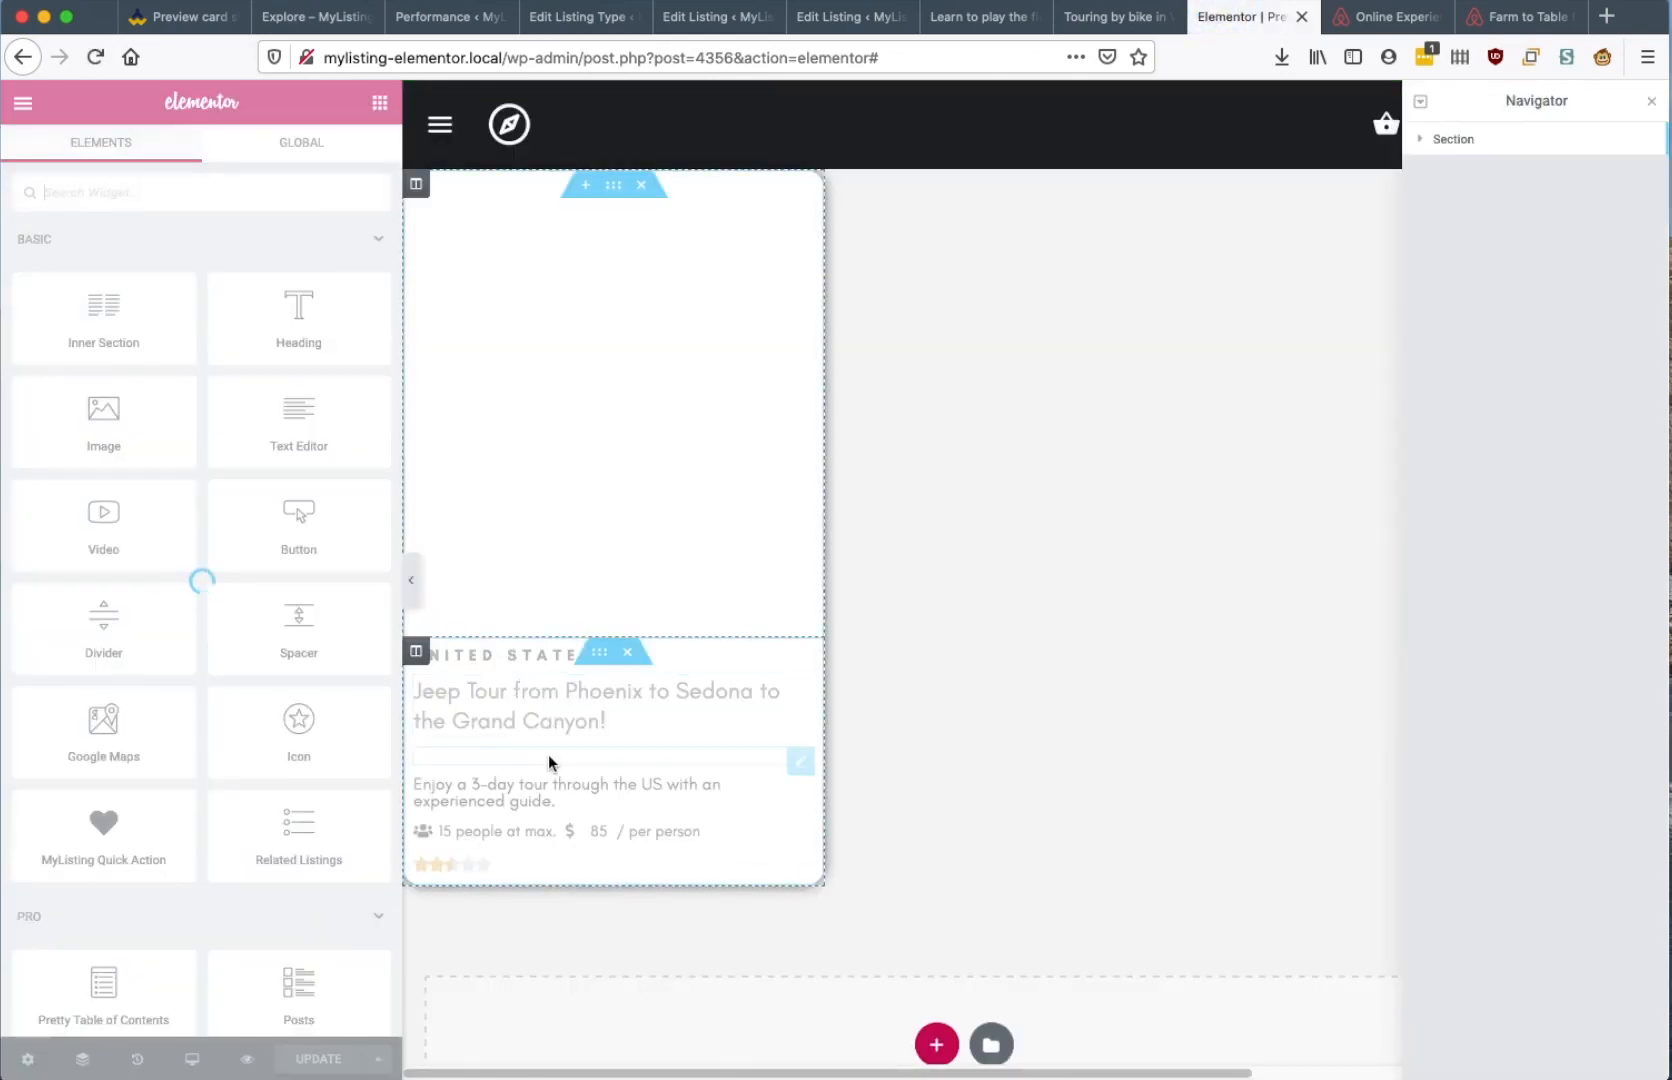
Set the Recurring Date heading's field to Date & time and have it show the Start date/time
{"action": "left_click", "coordinate": [549, 757]}
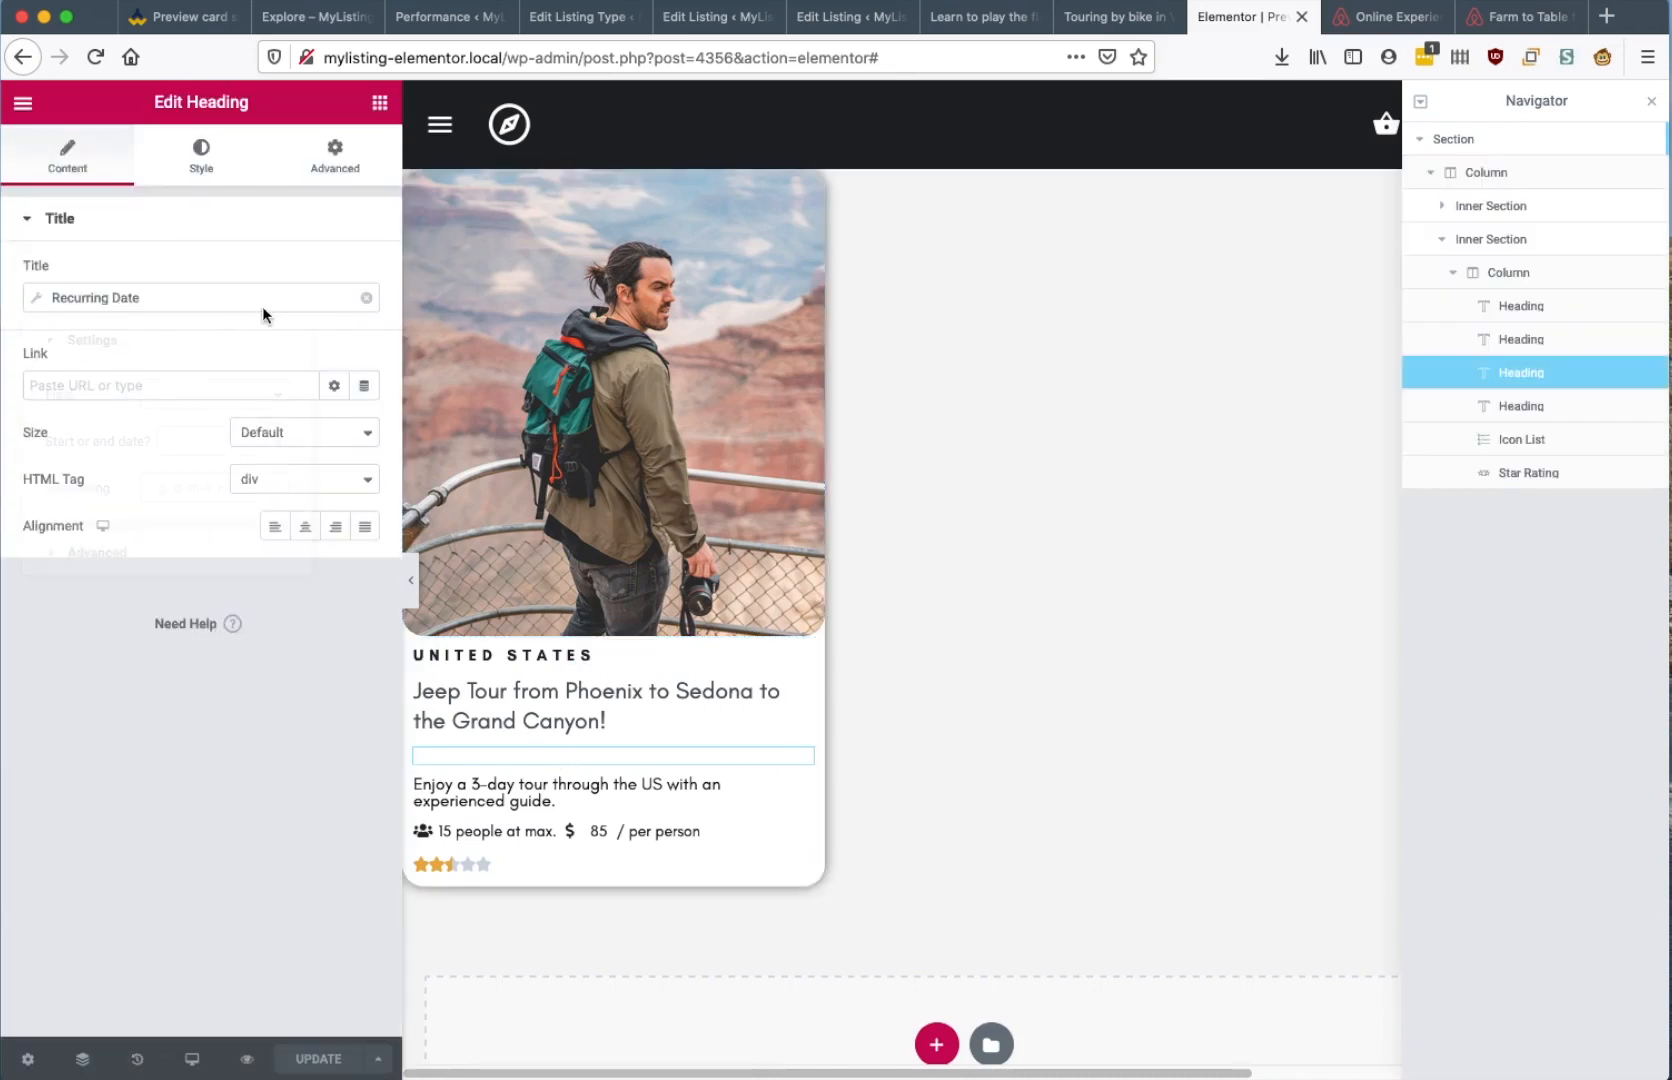
{"action": "left_click", "coordinate": [263, 306]}
{"action": "left_click", "coordinate": [195, 396]}
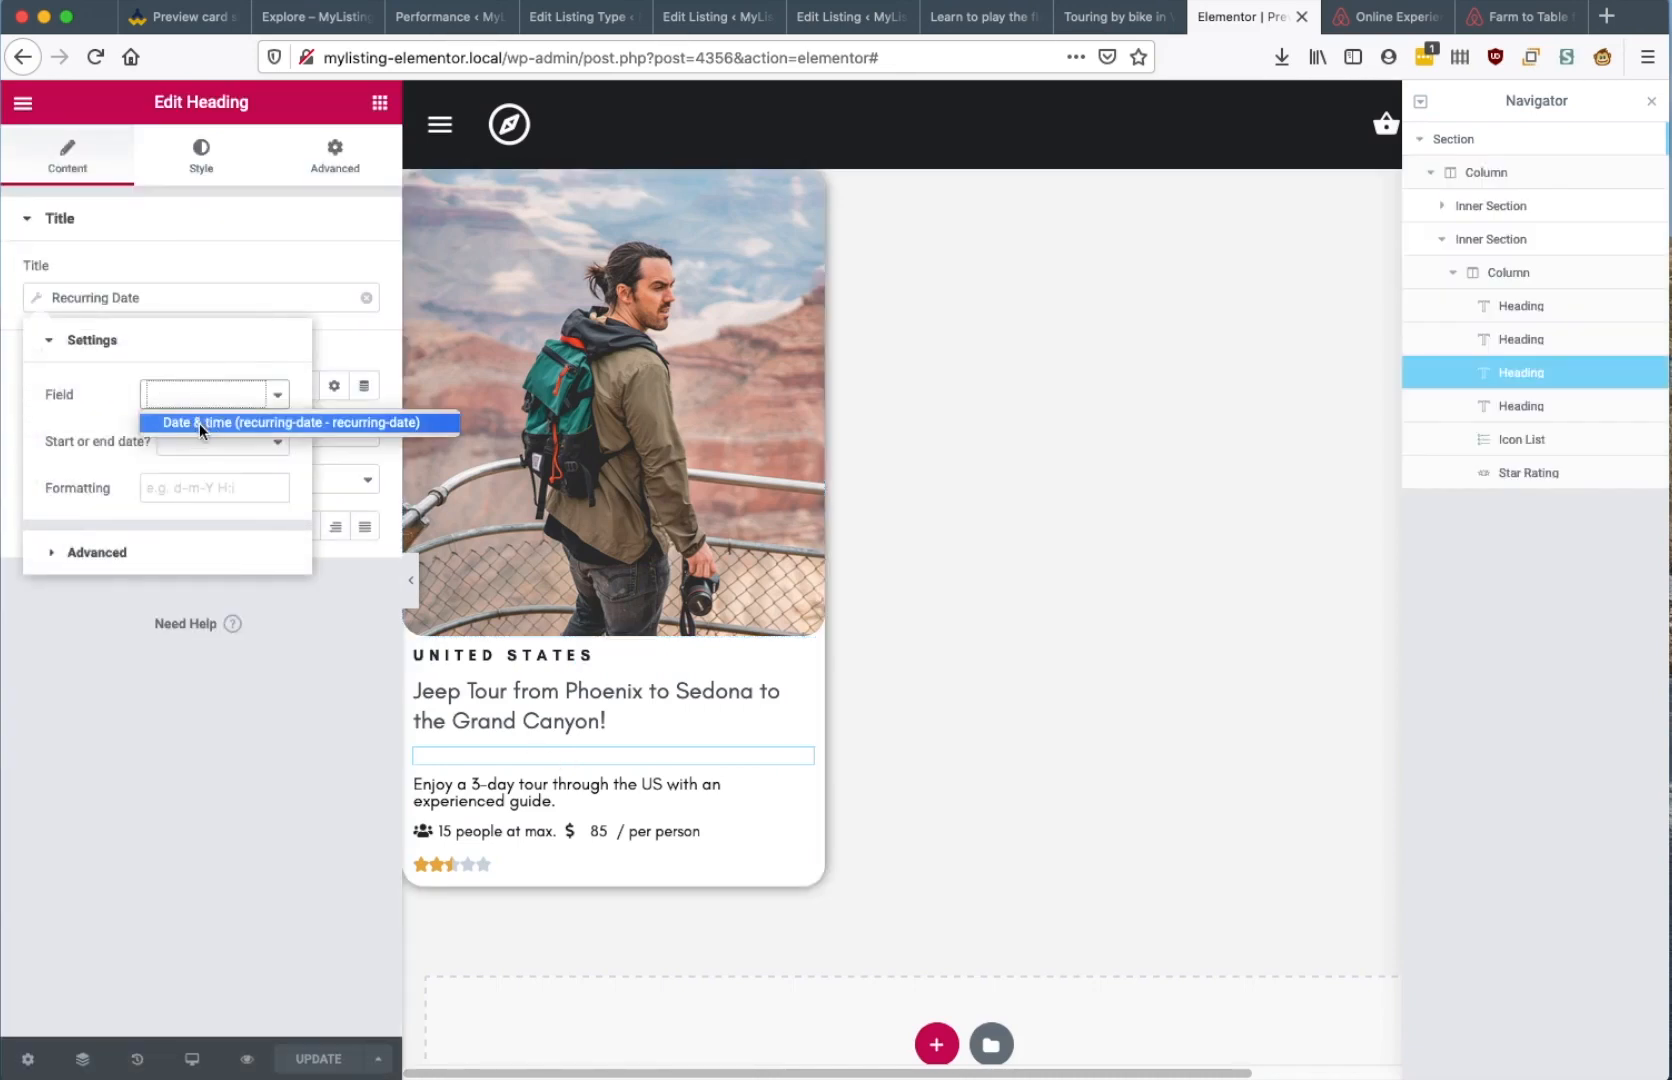
{"action": "left_click", "coordinate": [199, 423]}
{"action": "left_click", "coordinate": [211, 455]}
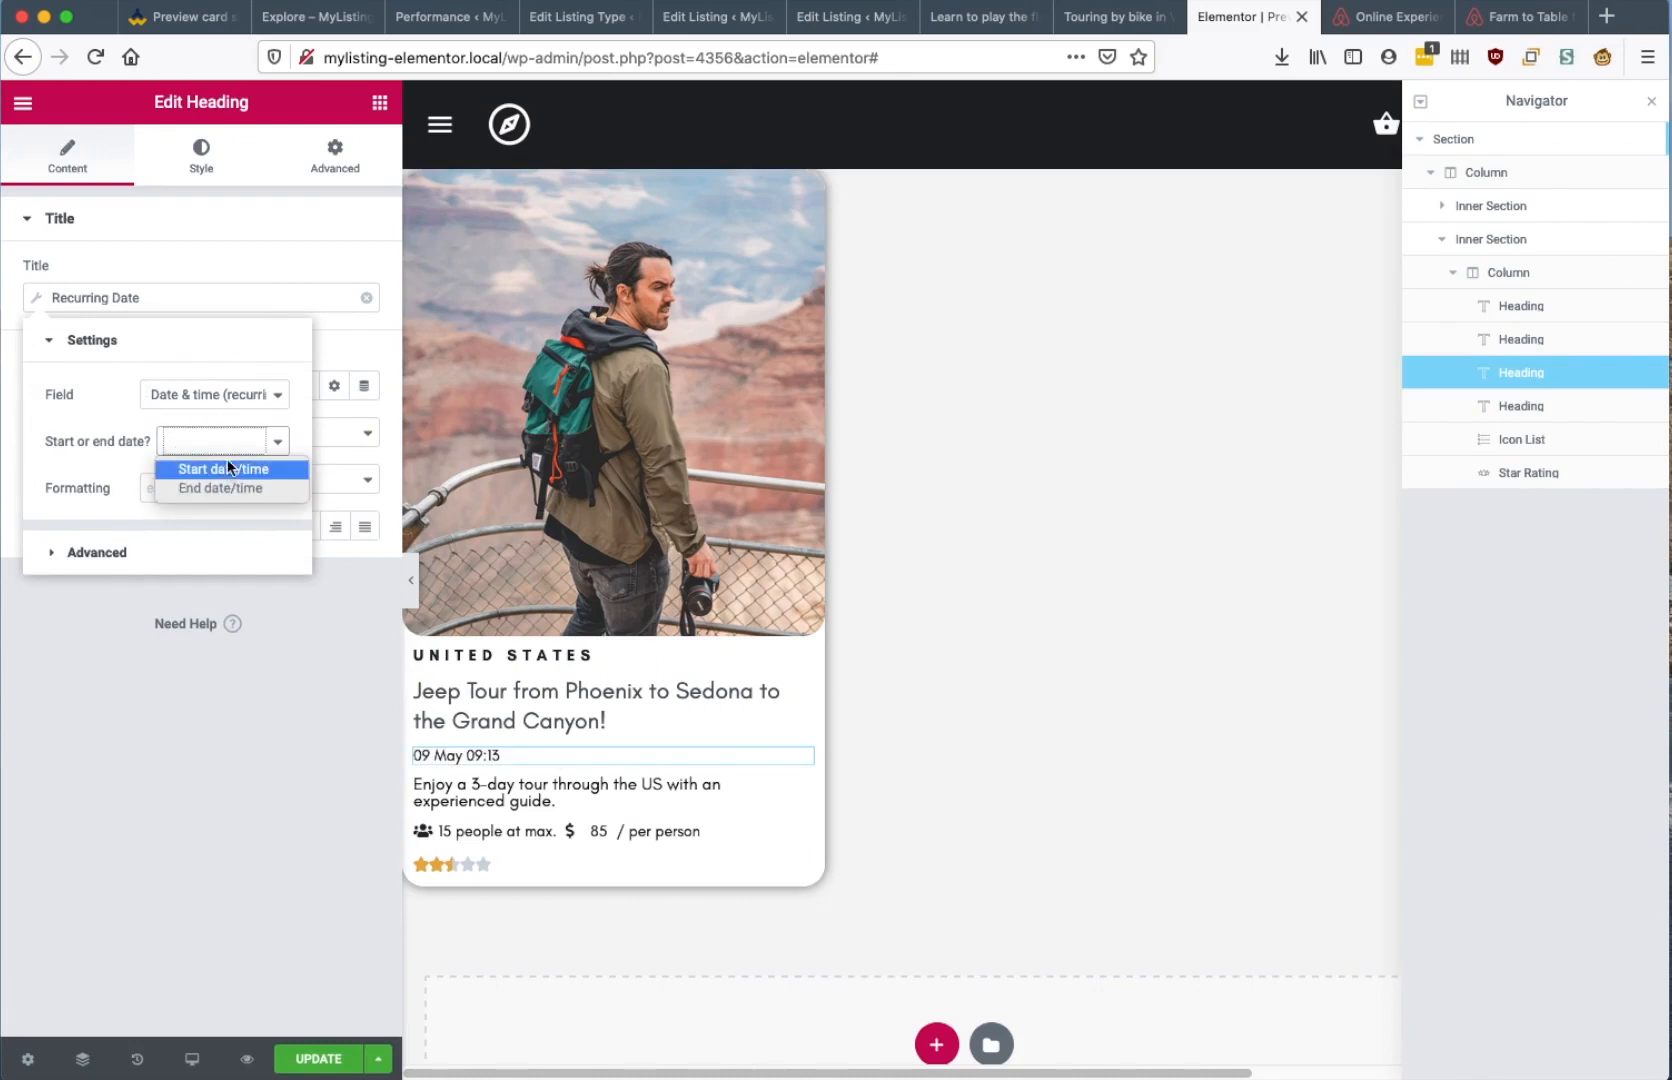
{"action": "left_click", "coordinate": [223, 469]}
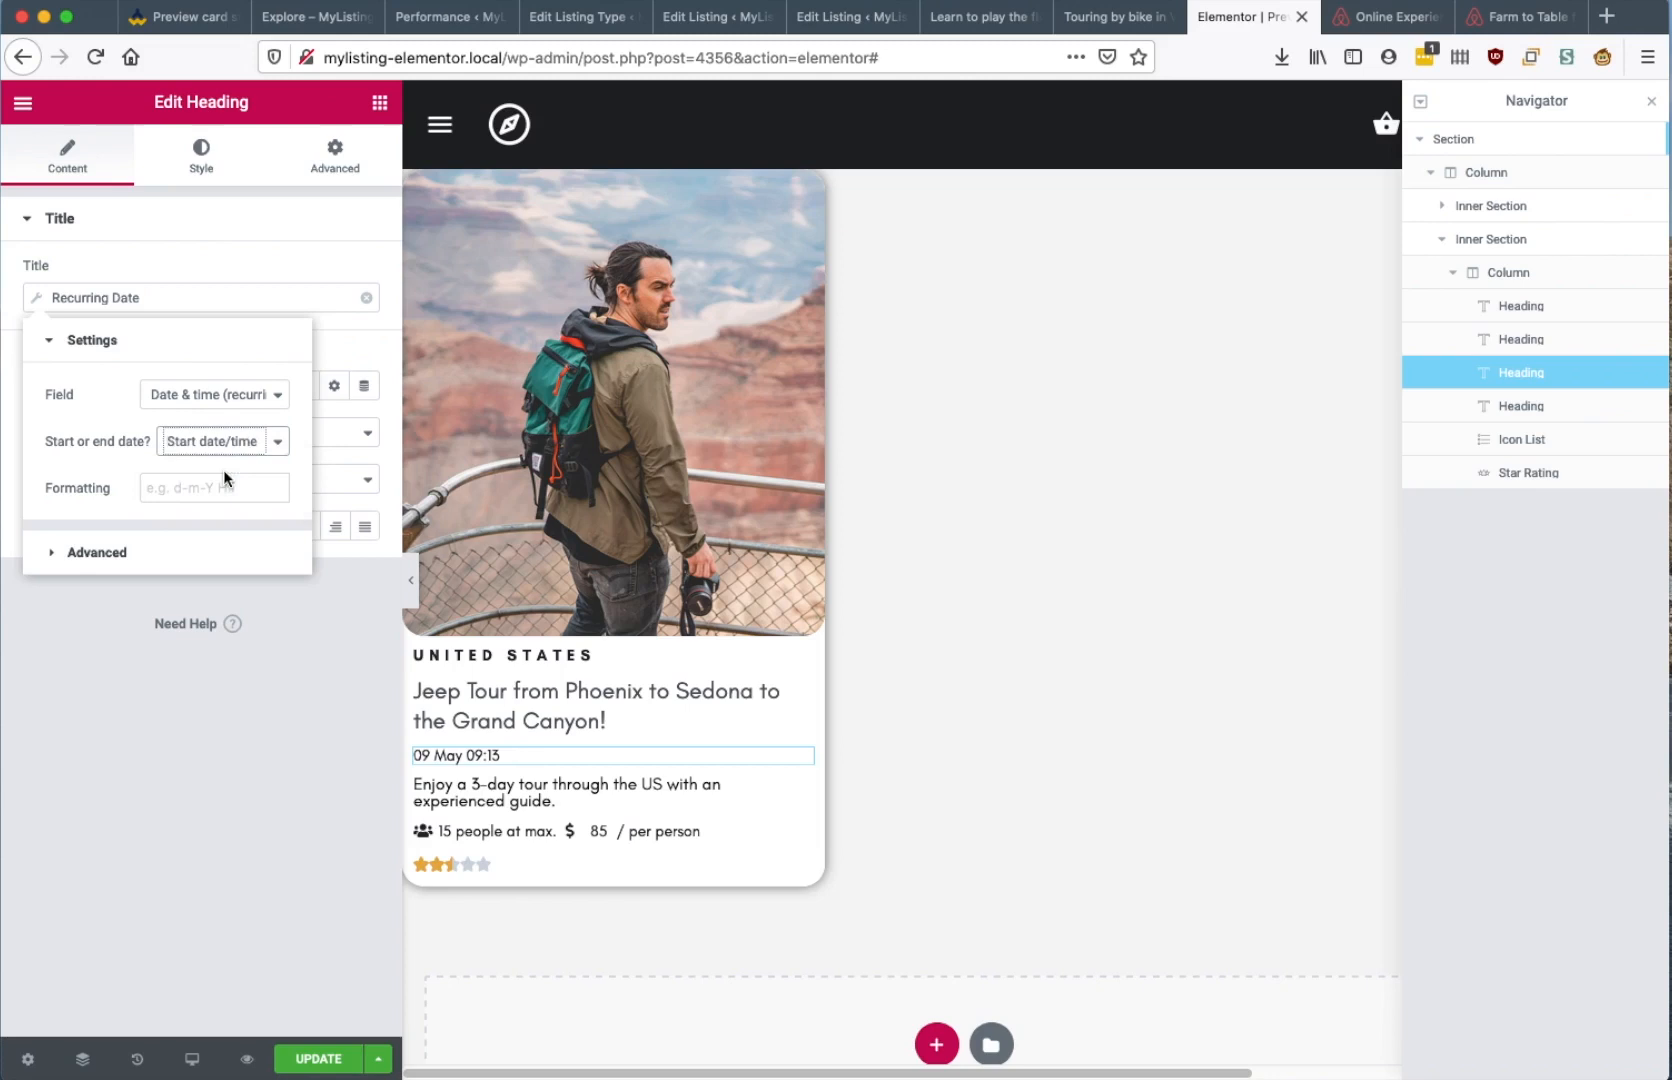
Try the H:i format on the start date heading and replace it with d M Y
{"action": "left_click", "coordinate": [186, 491]}
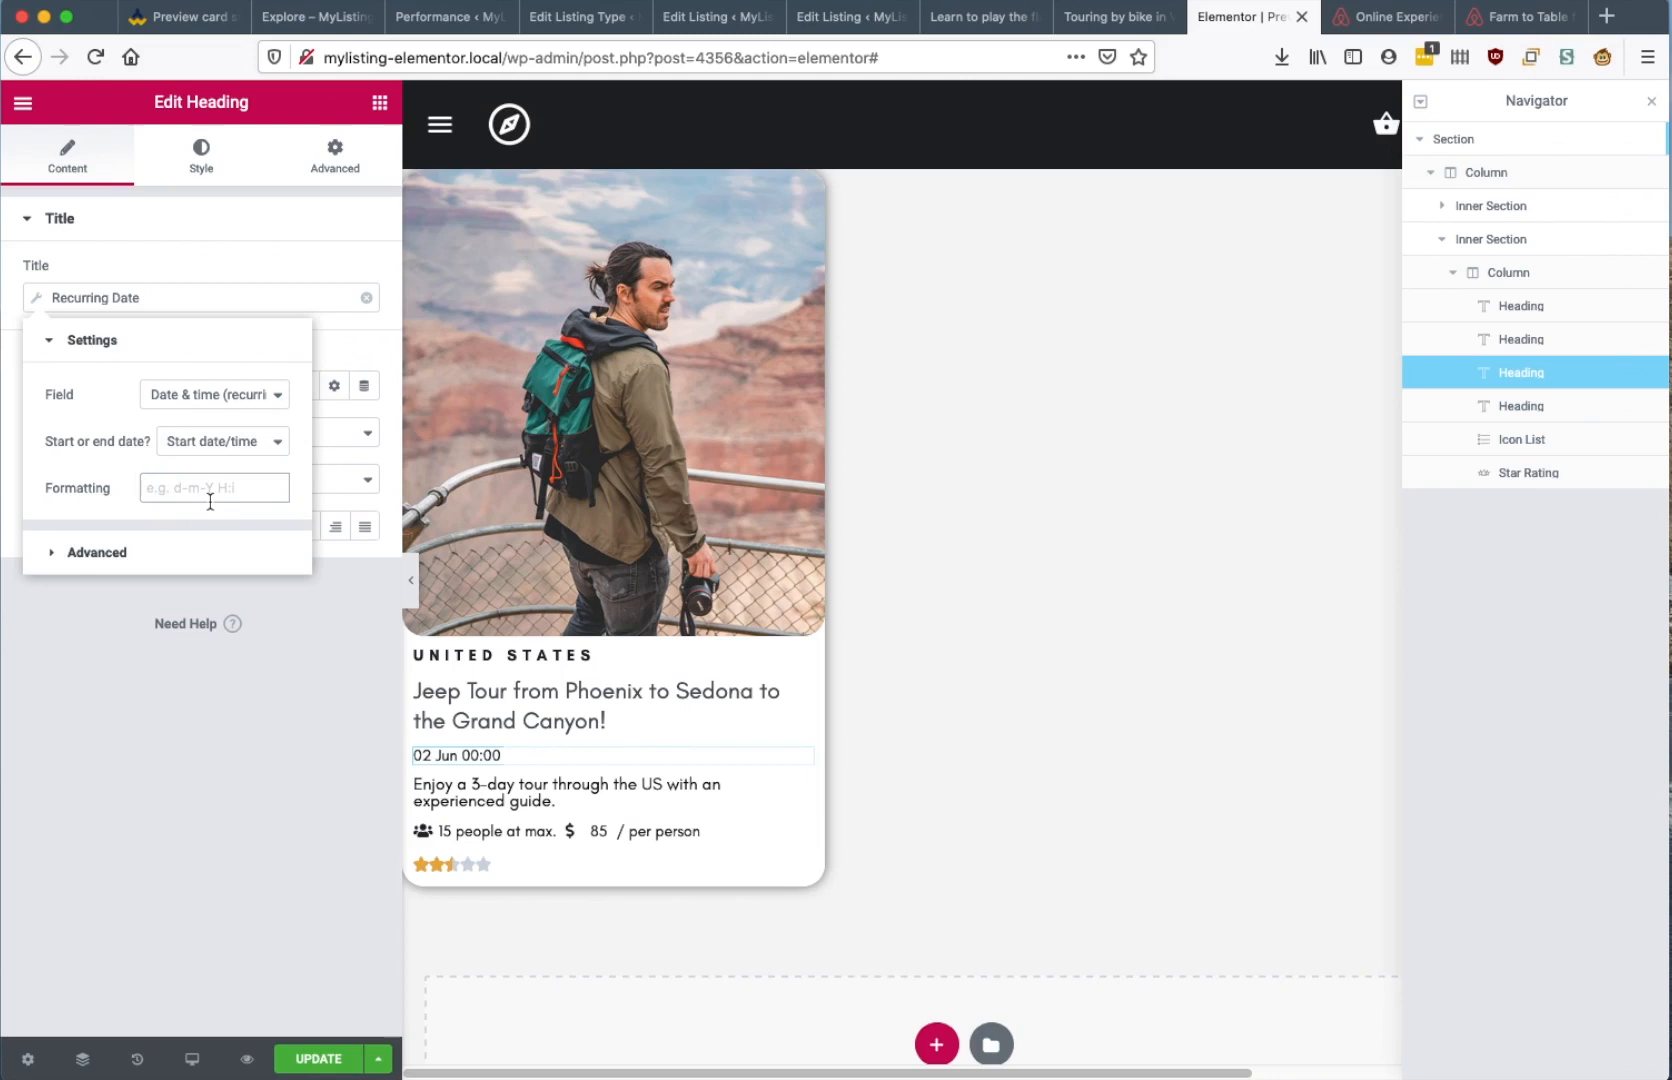
{"action": "type", "text": "H:i"}
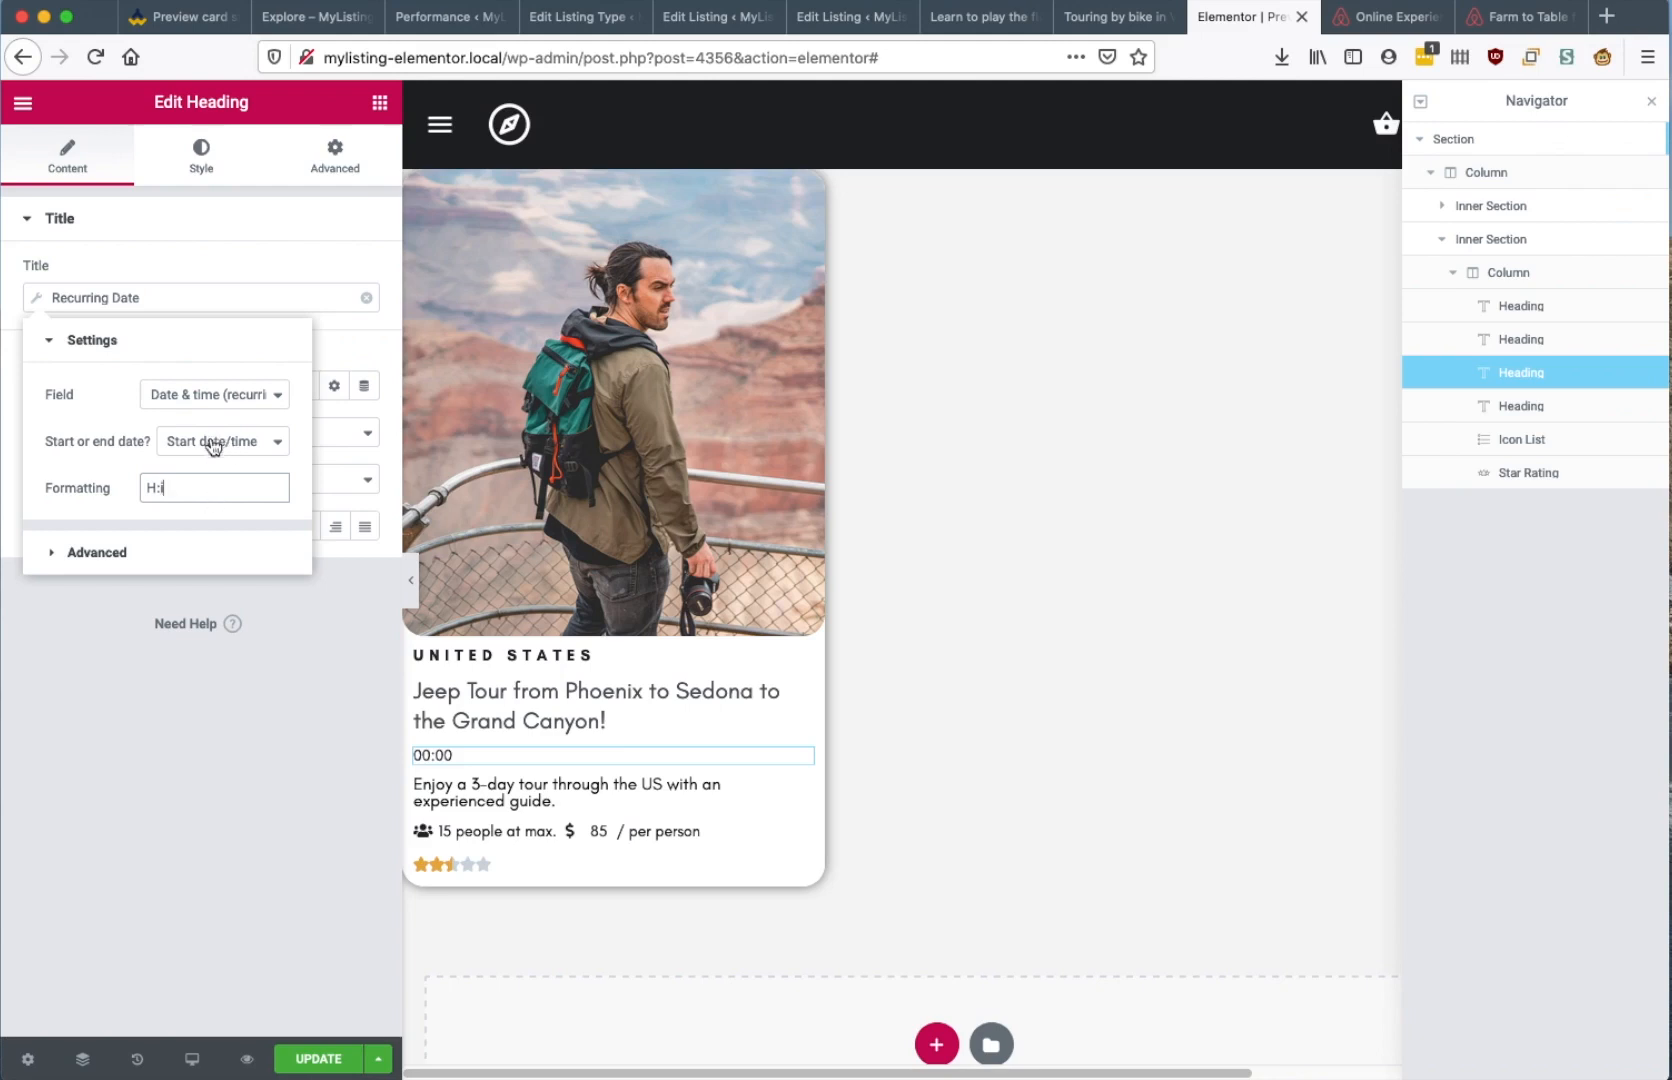
{"action": "double_click", "coordinate": [195, 481]}
{"action": "type", "text": "f"}
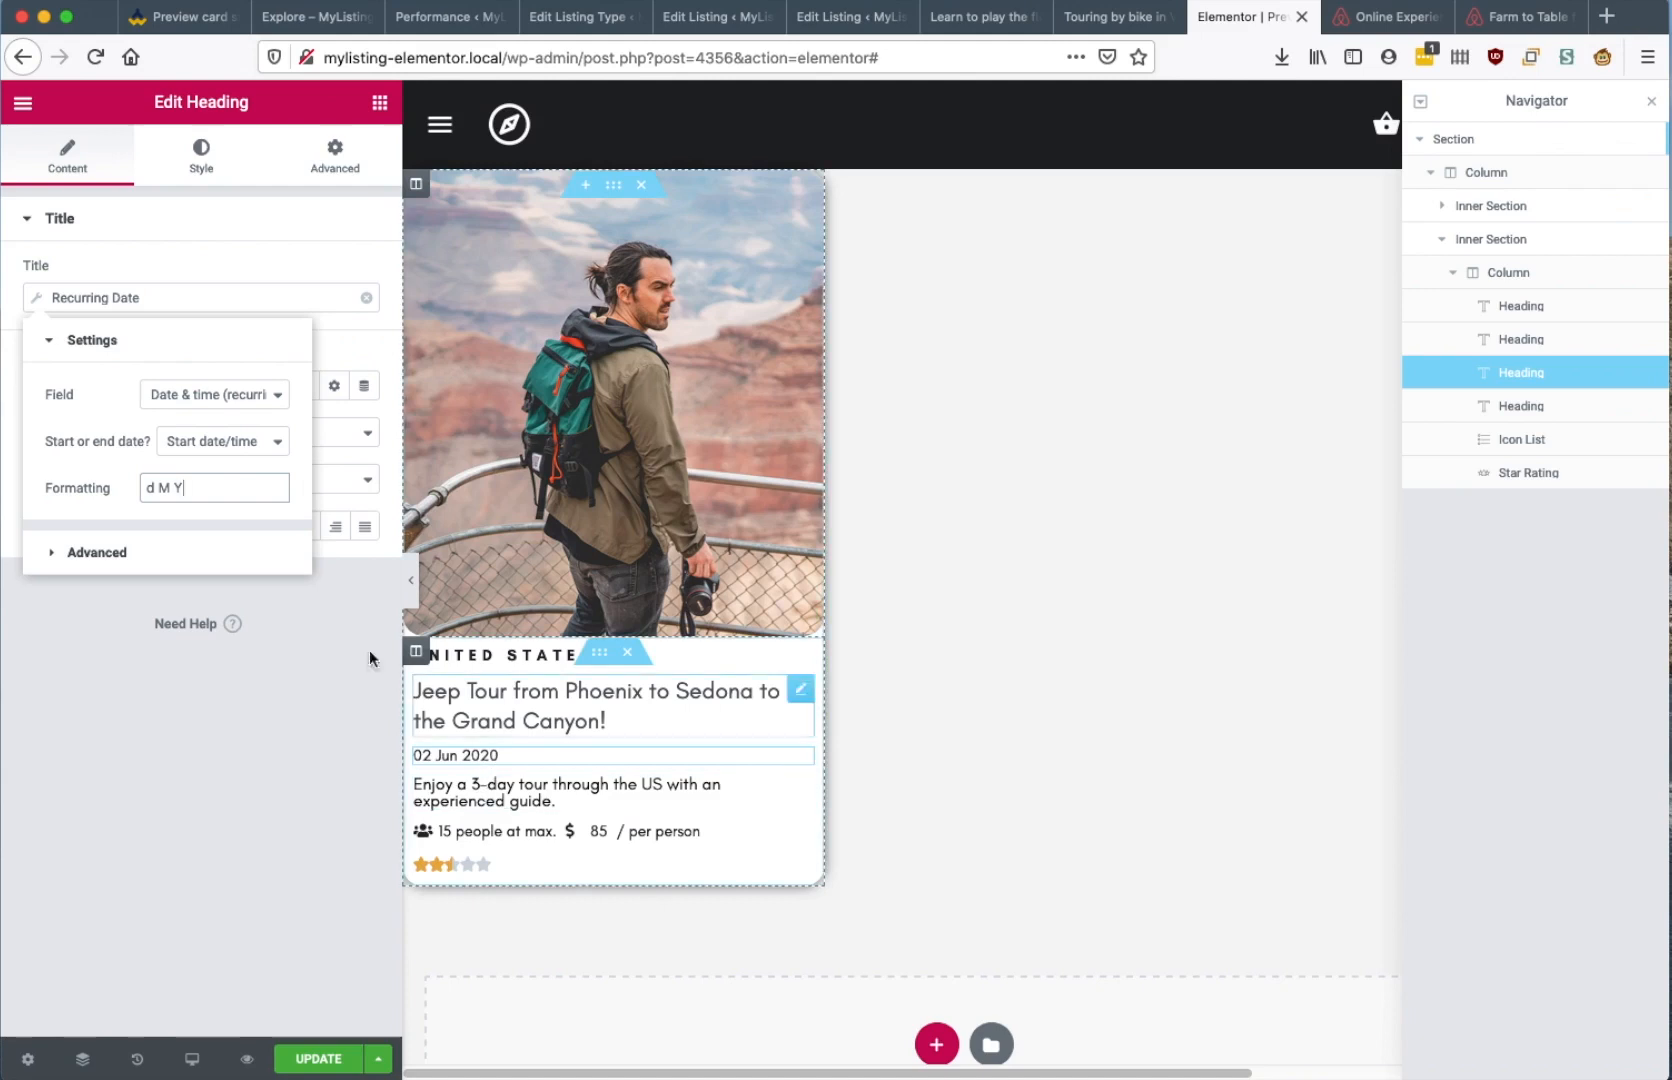
Duplicate the start date heading, switch the copy to End date/time and update the template
{"action": "right_click", "coordinate": [466, 786]}
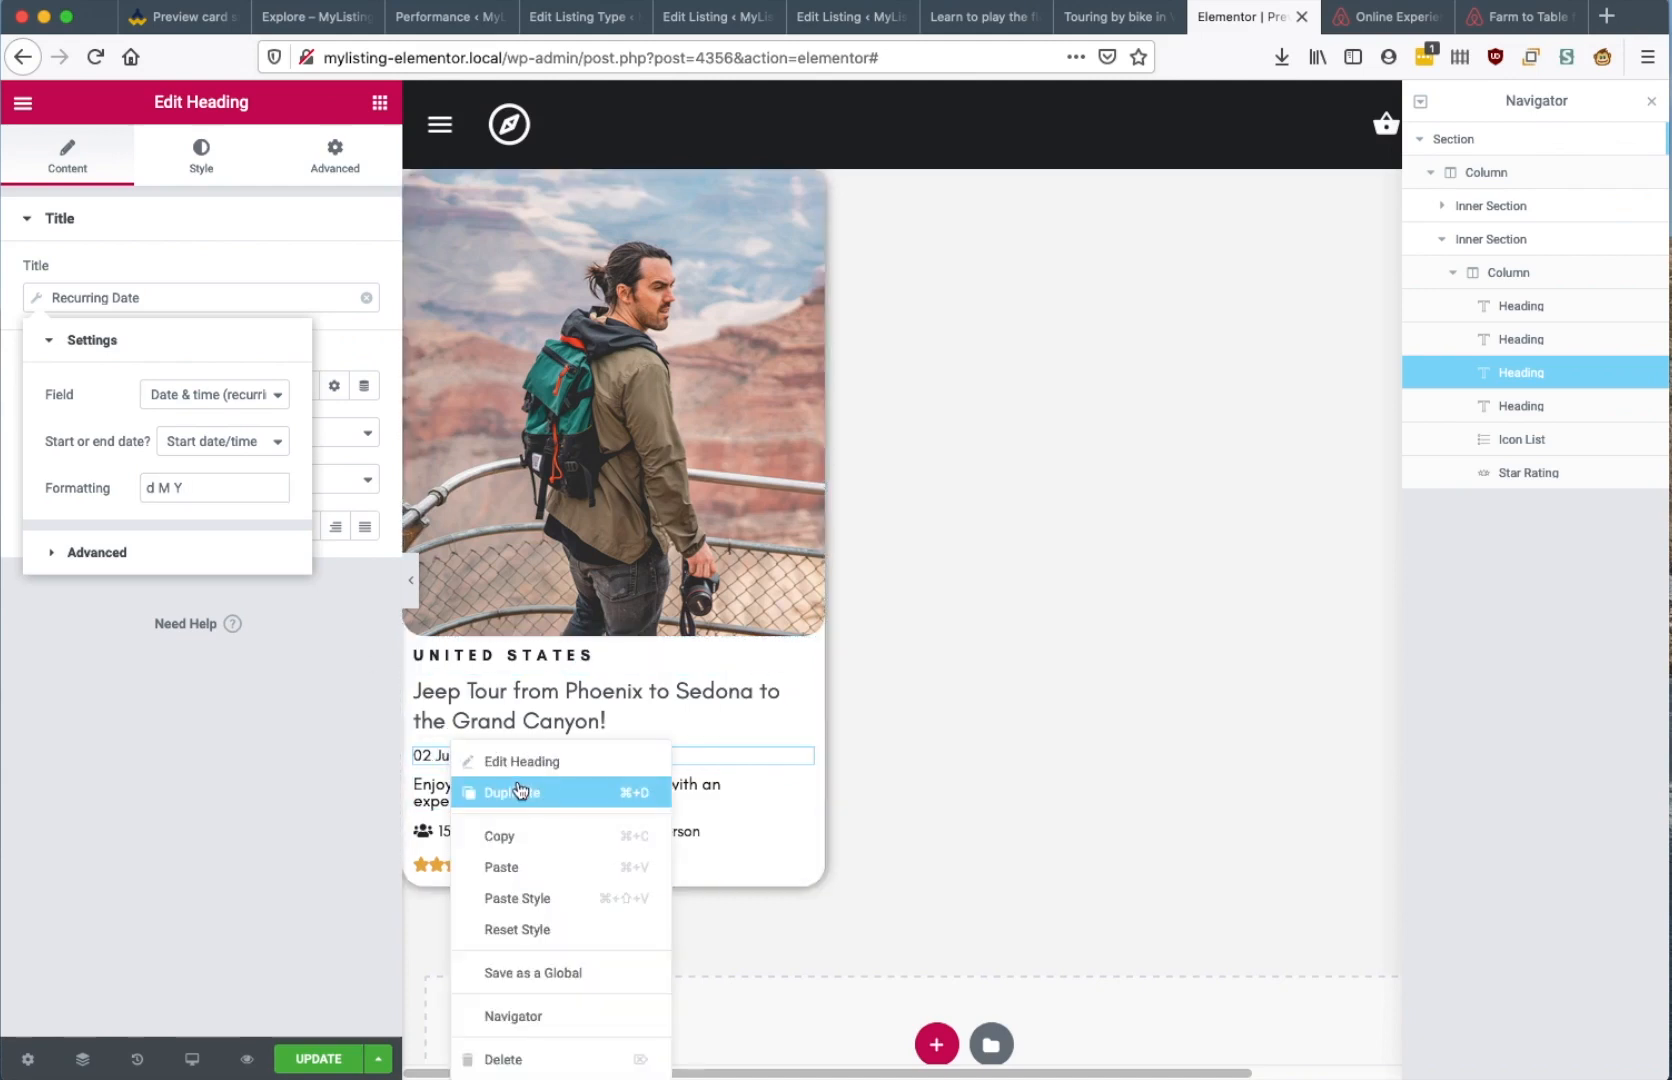
{"action": "left_click", "coordinate": [518, 792]}
{"action": "left_click", "coordinate": [193, 288]}
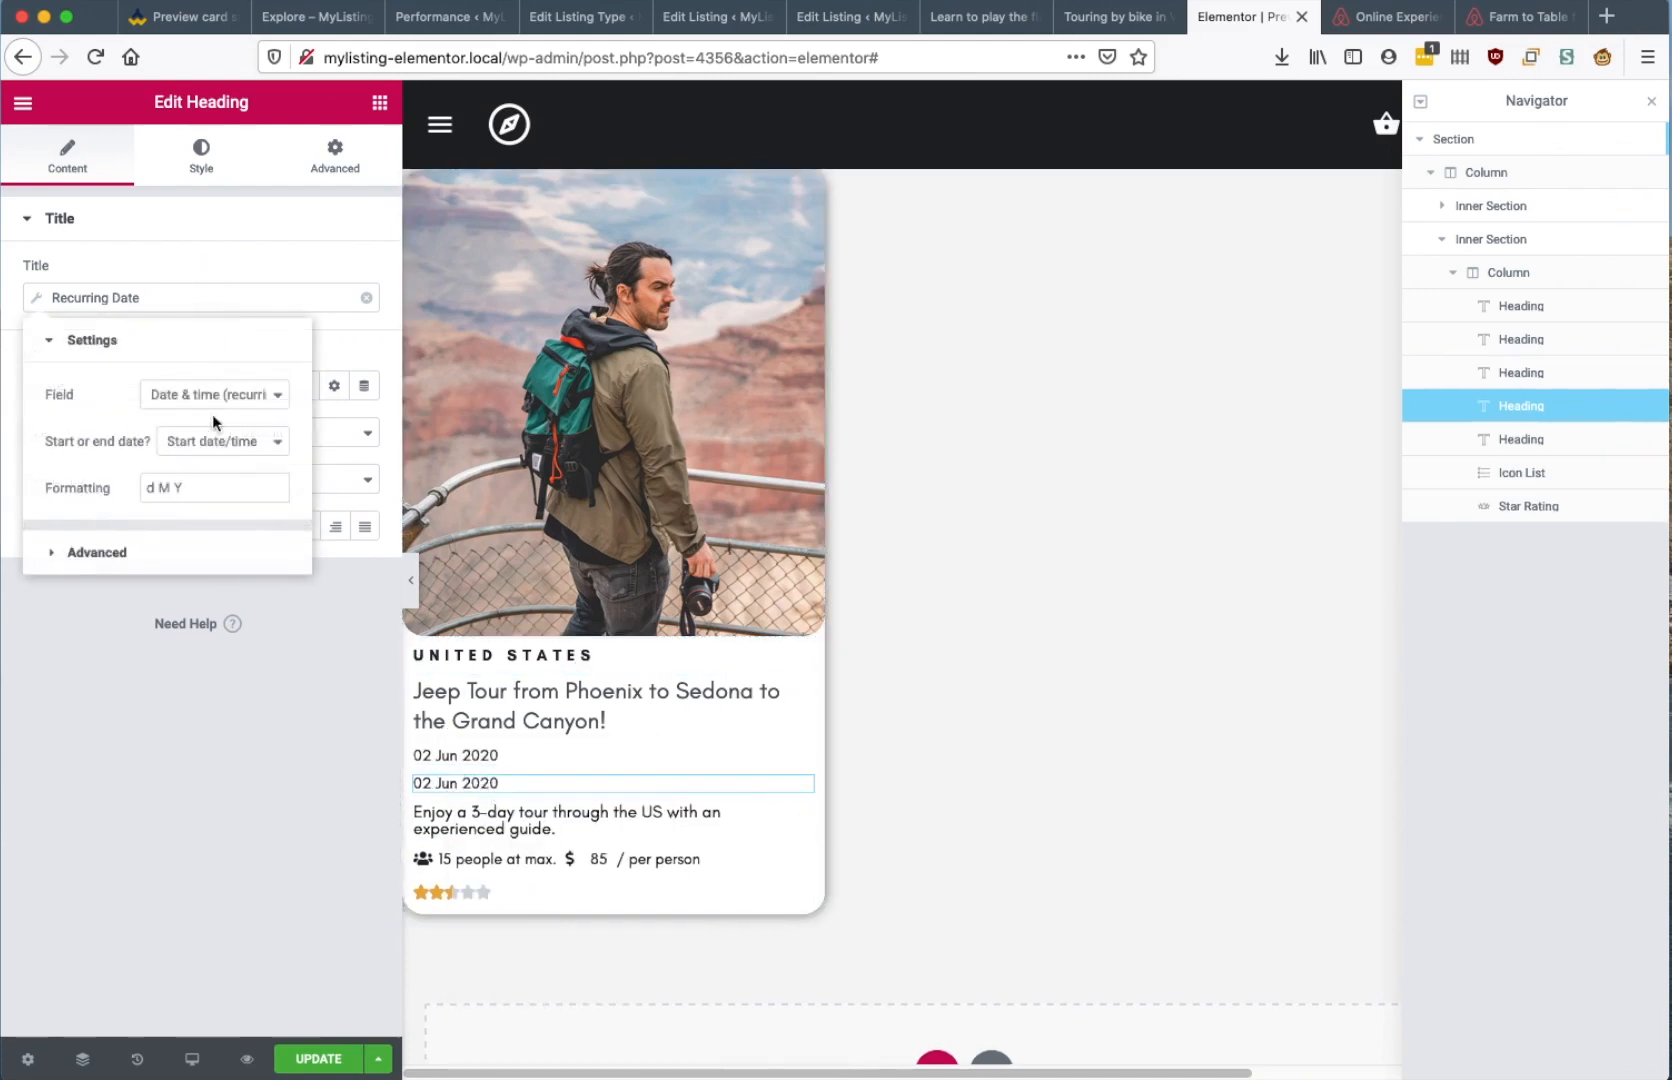
{"action": "left_click", "coordinate": [214, 440]}
{"action": "left_click", "coordinate": [220, 458]}
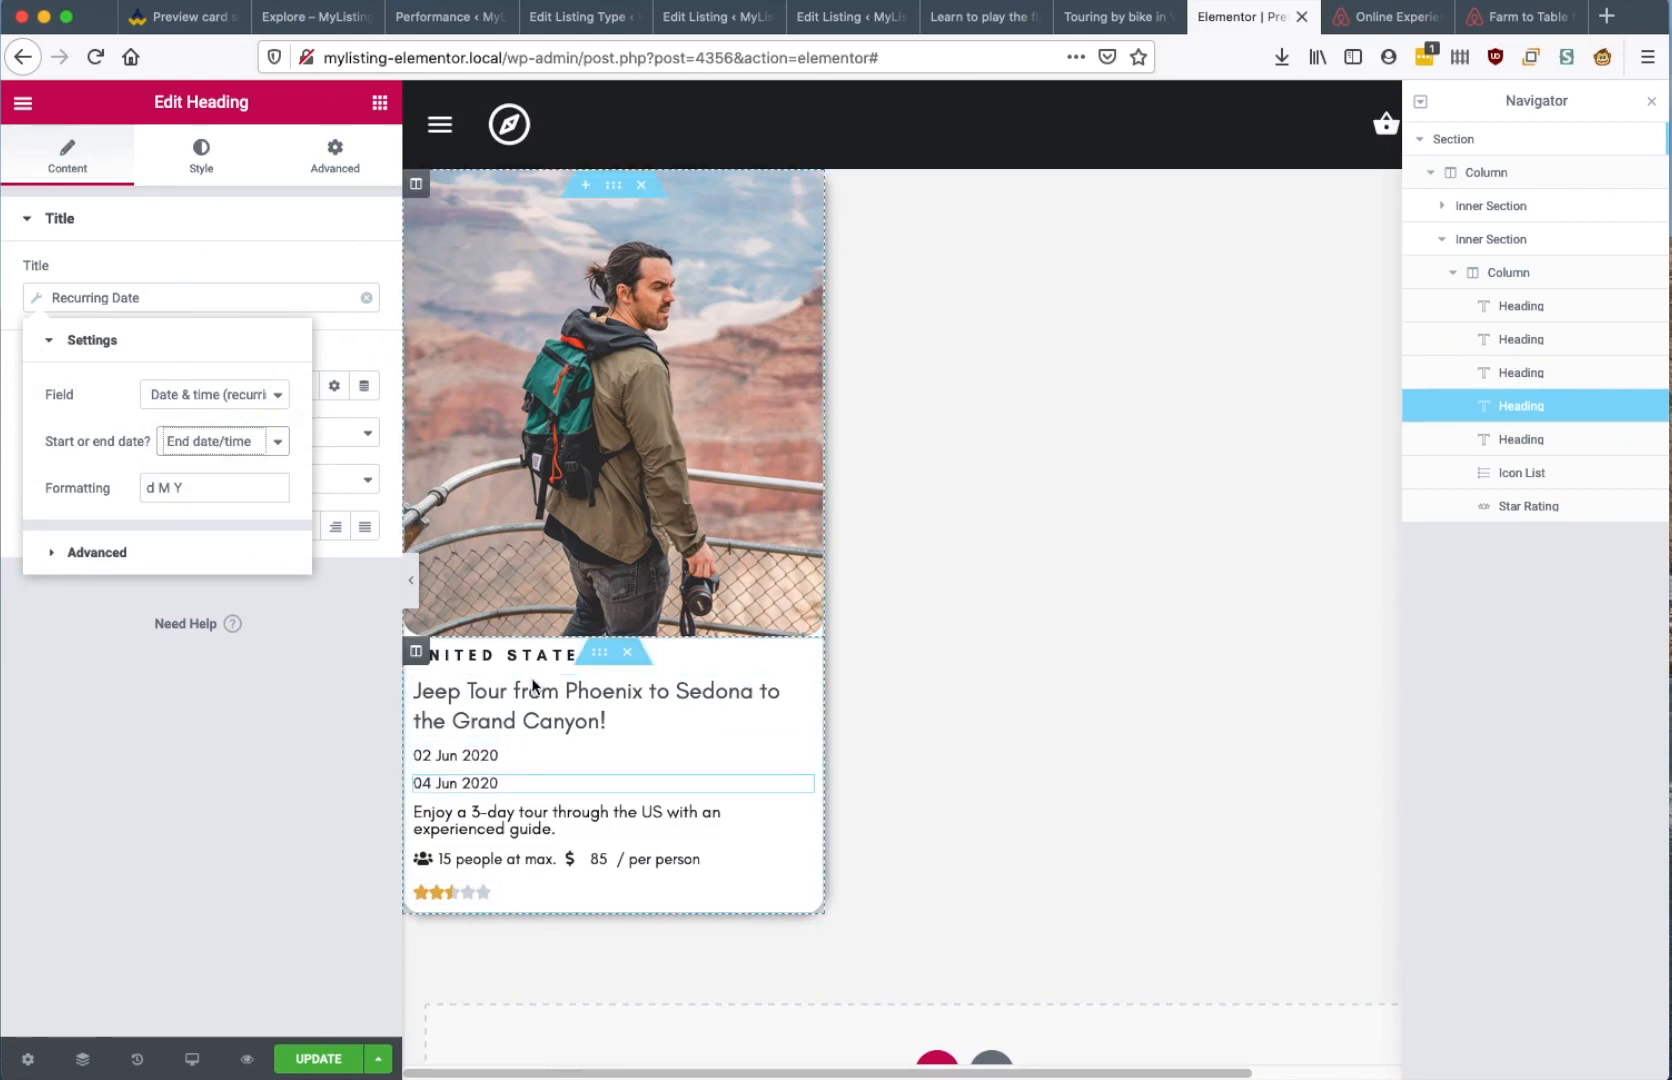
{"action": "left_click", "coordinate": [317, 1060]}
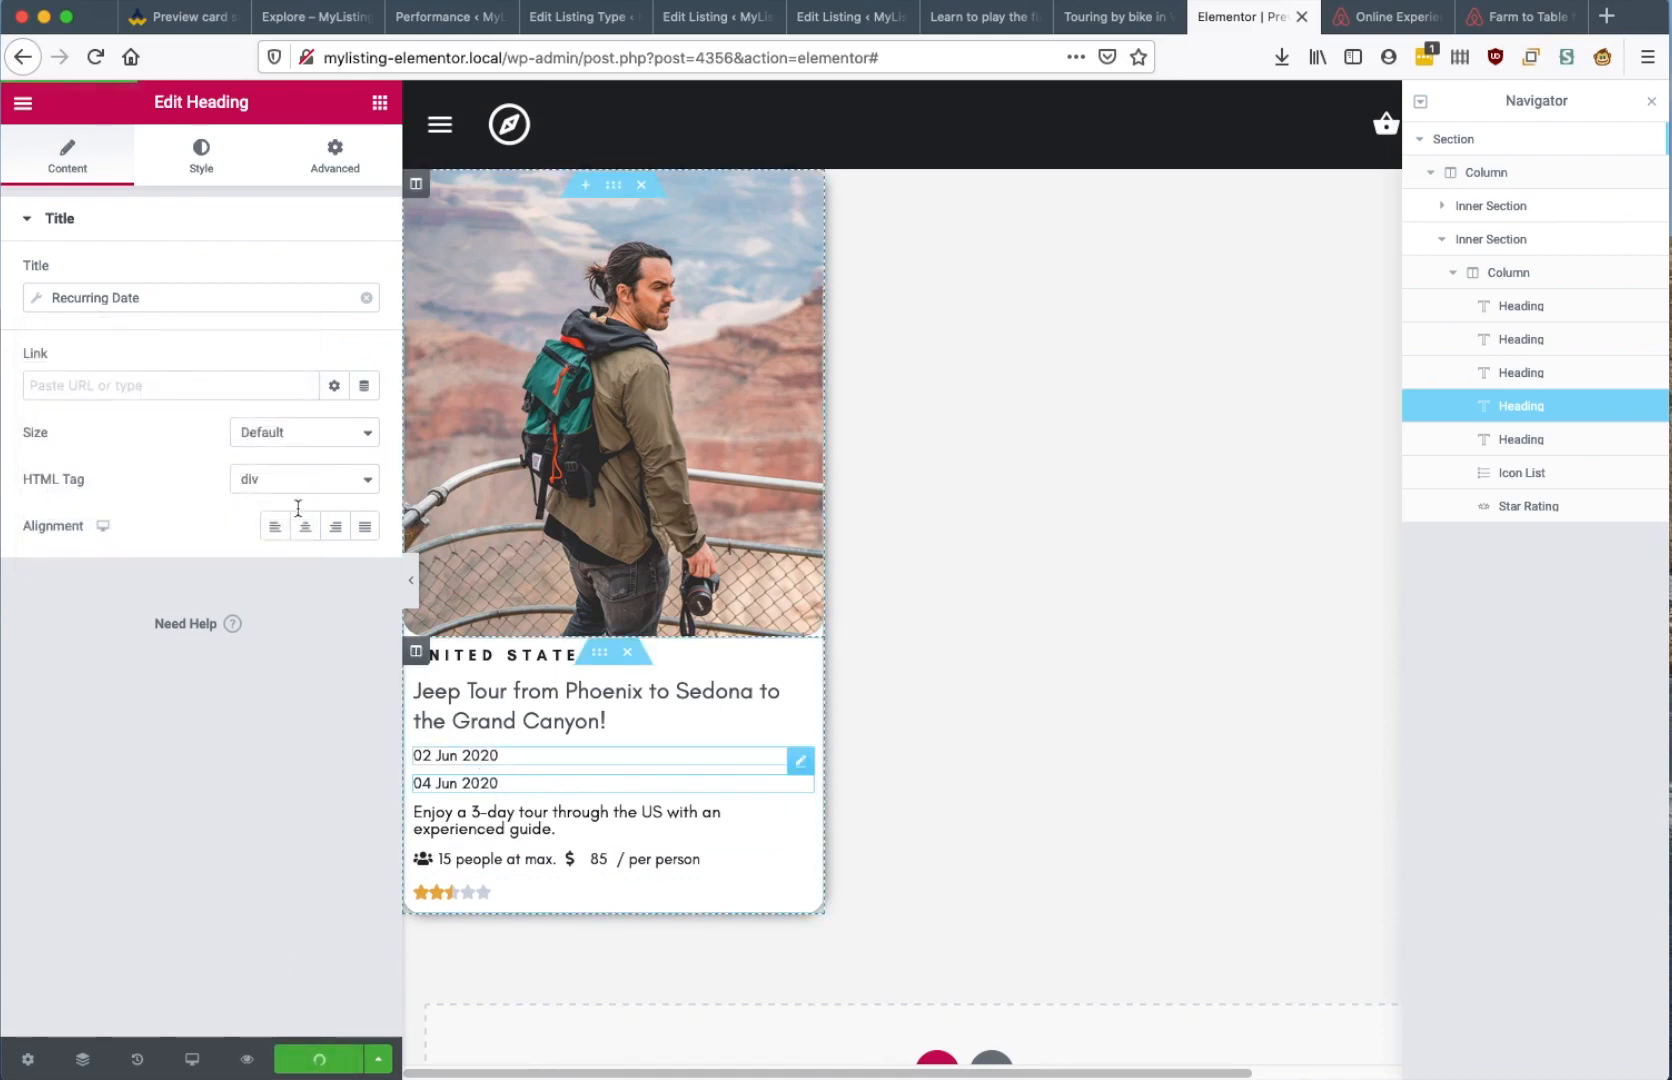
Extend the start date heading's formatting to d M Y H:i
{"action": "left_click", "coordinate": [491, 755]}
{"action": "left_click", "coordinate": [214, 300]}
{"action": "left_click", "coordinate": [231, 479]}
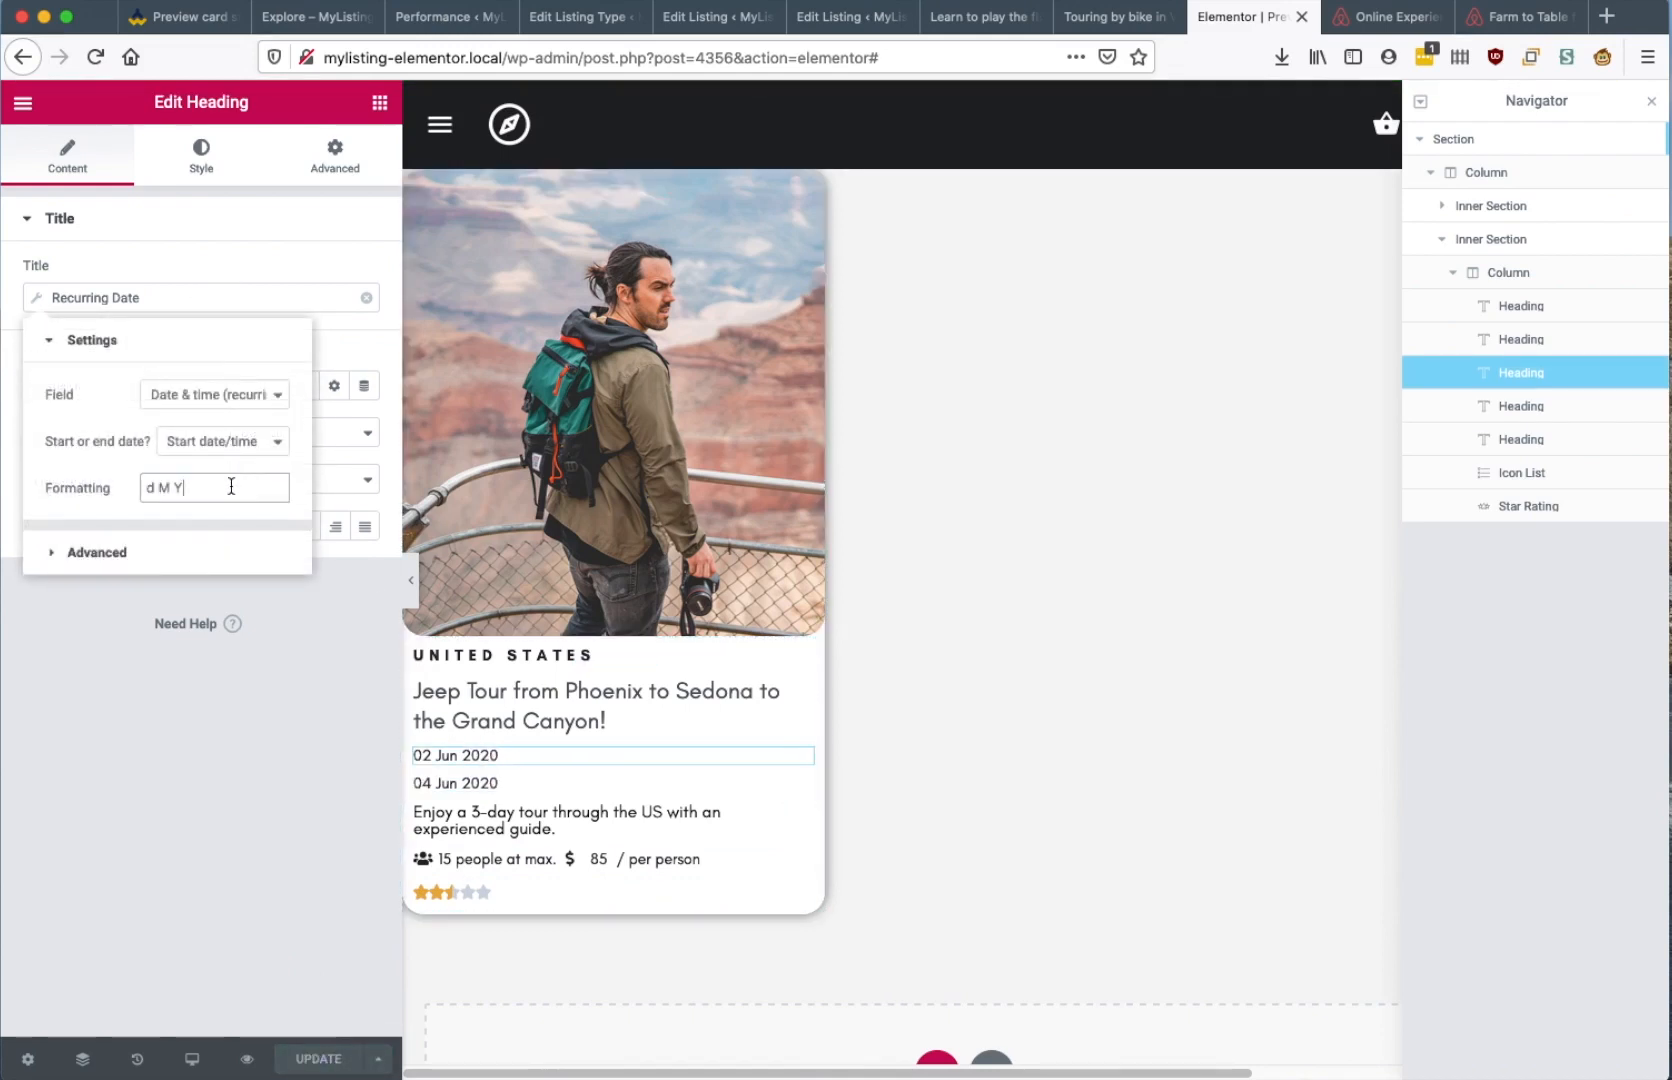
{"action": "type", "text": "H:i"}
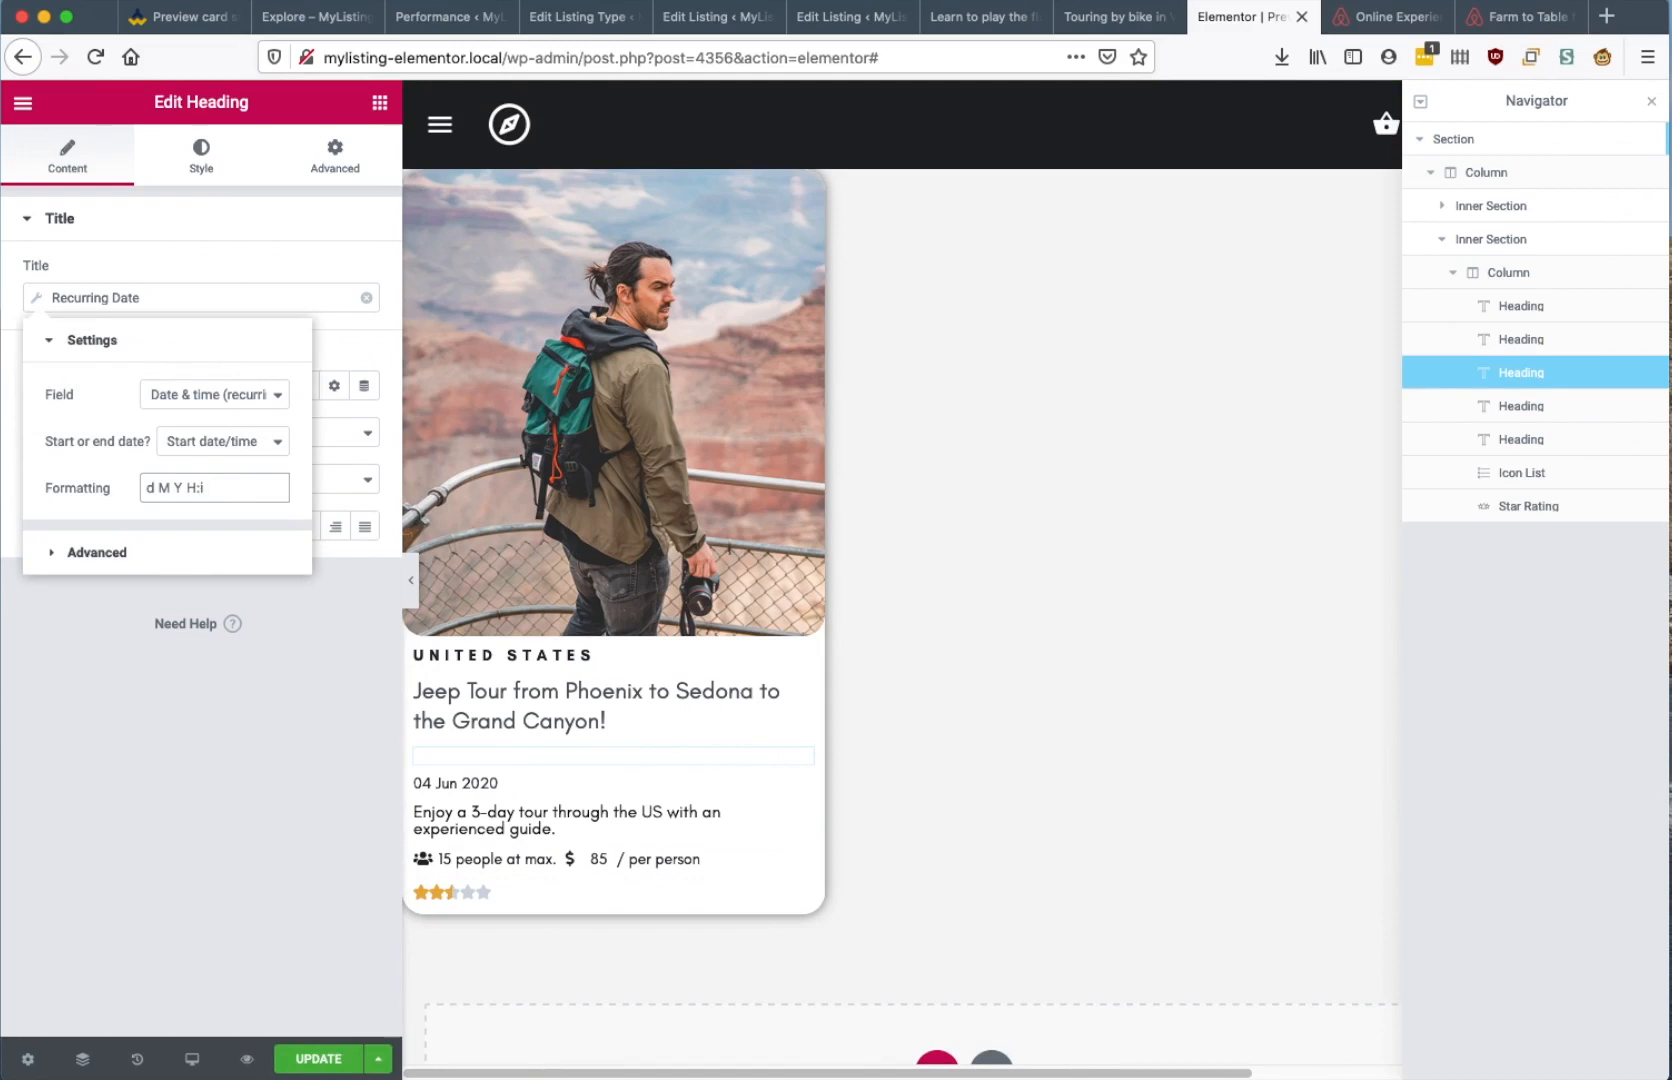
Set the end date heading's formatting to d M Y H:i and update the template
{"action": "left_click", "coordinate": [452, 781]}
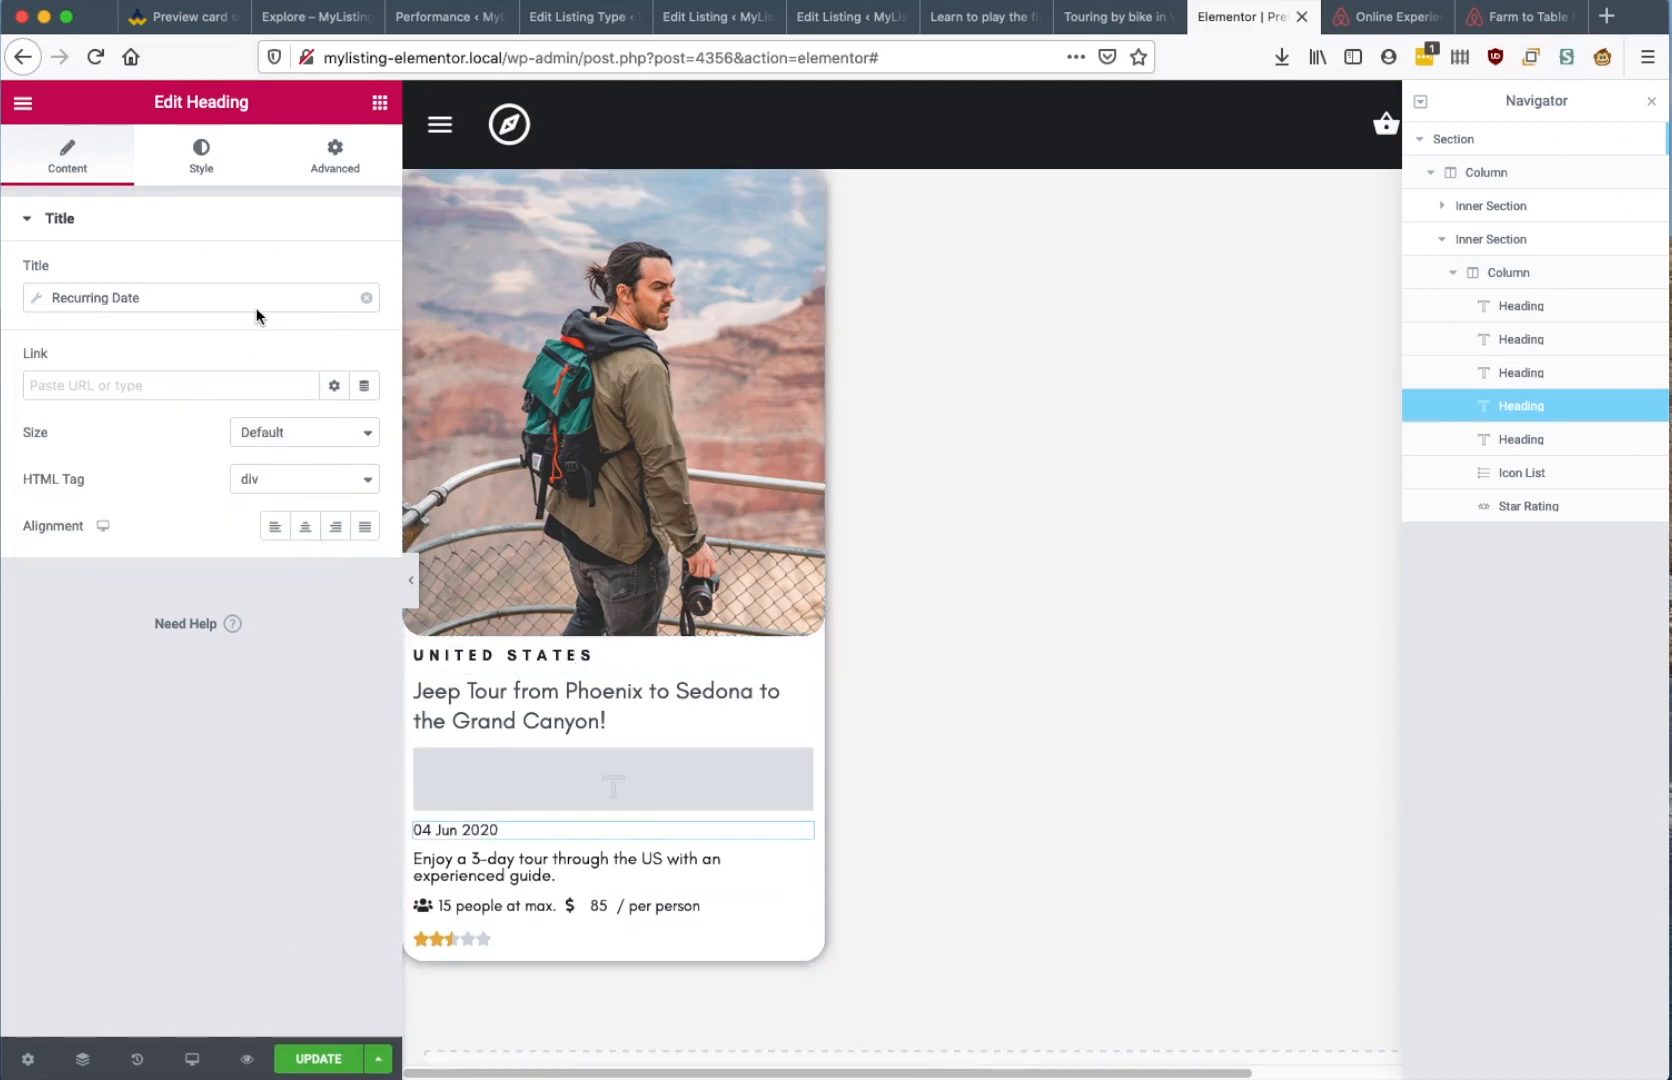
{"action": "left_click", "coordinate": [257, 315]}
{"action": "left_click", "coordinate": [216, 486]}
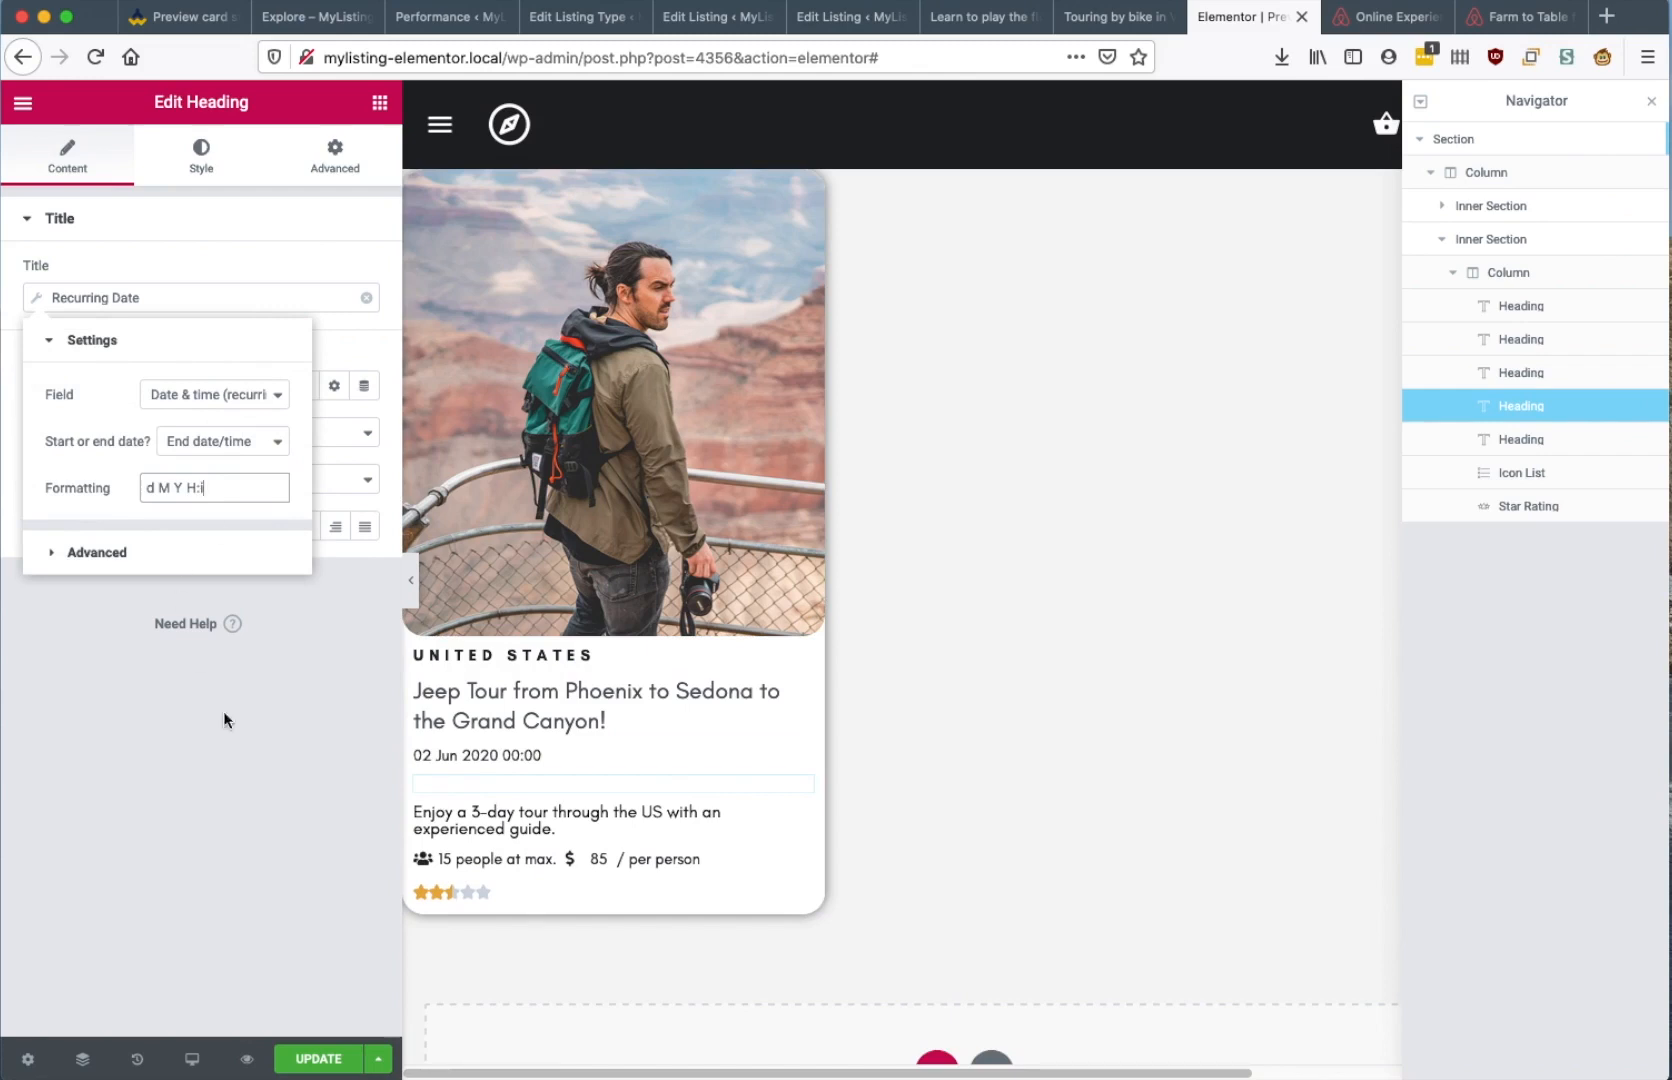
{"action": "left_click", "coordinate": [477, 812]}
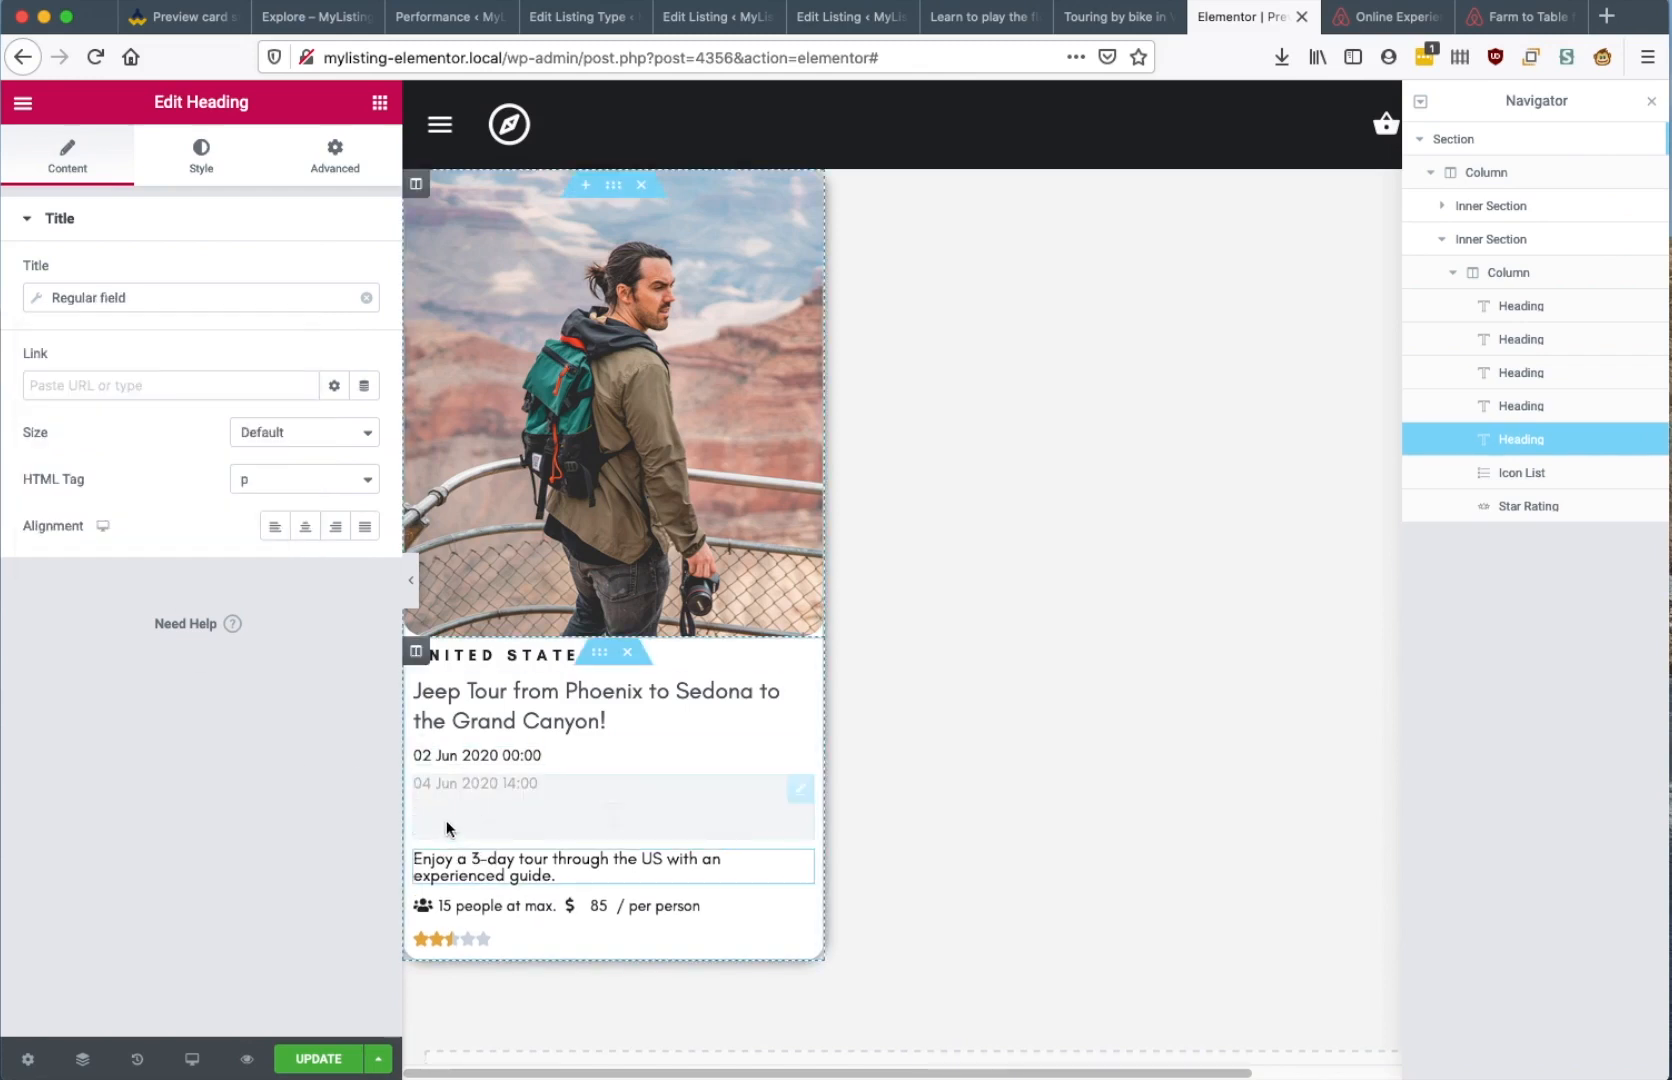
{"action": "left_click", "coordinate": [320, 1058]}
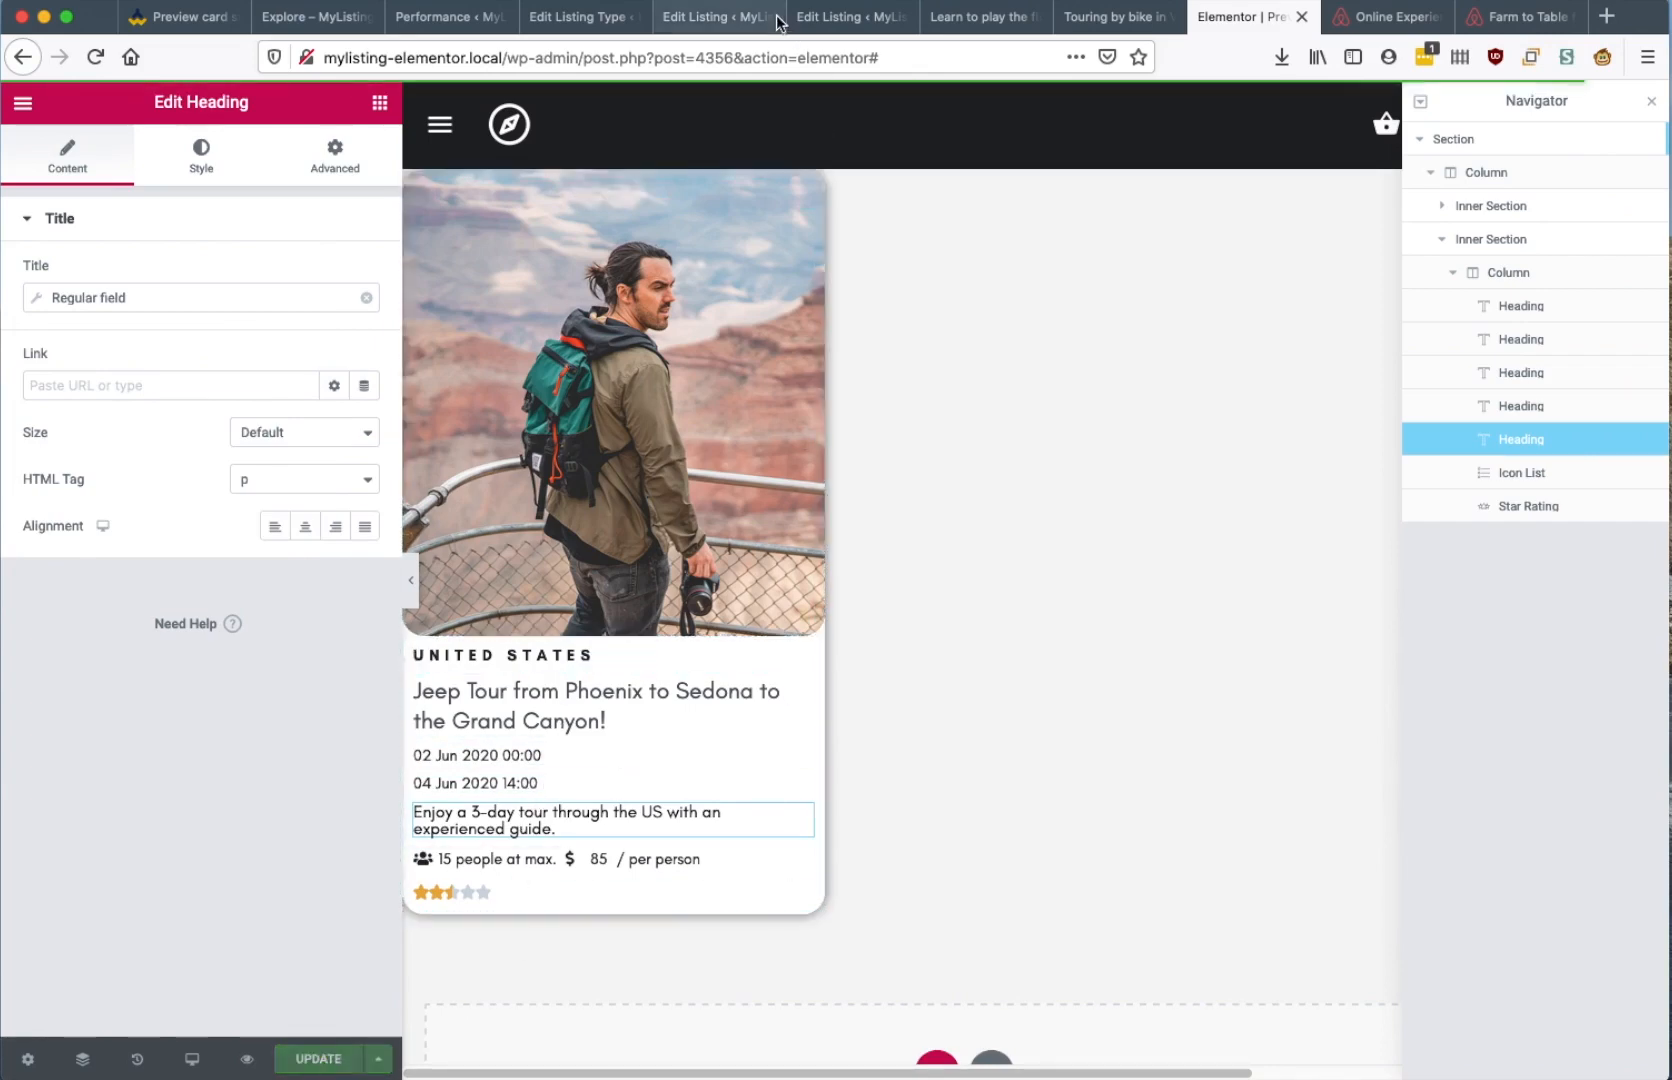
Reload the Explore page and check the Jeep Tour card's text for the new start and end dates
{"action": "left_click", "coordinate": [328, 22]}
{"action": "left_click", "coordinate": [100, 62]}
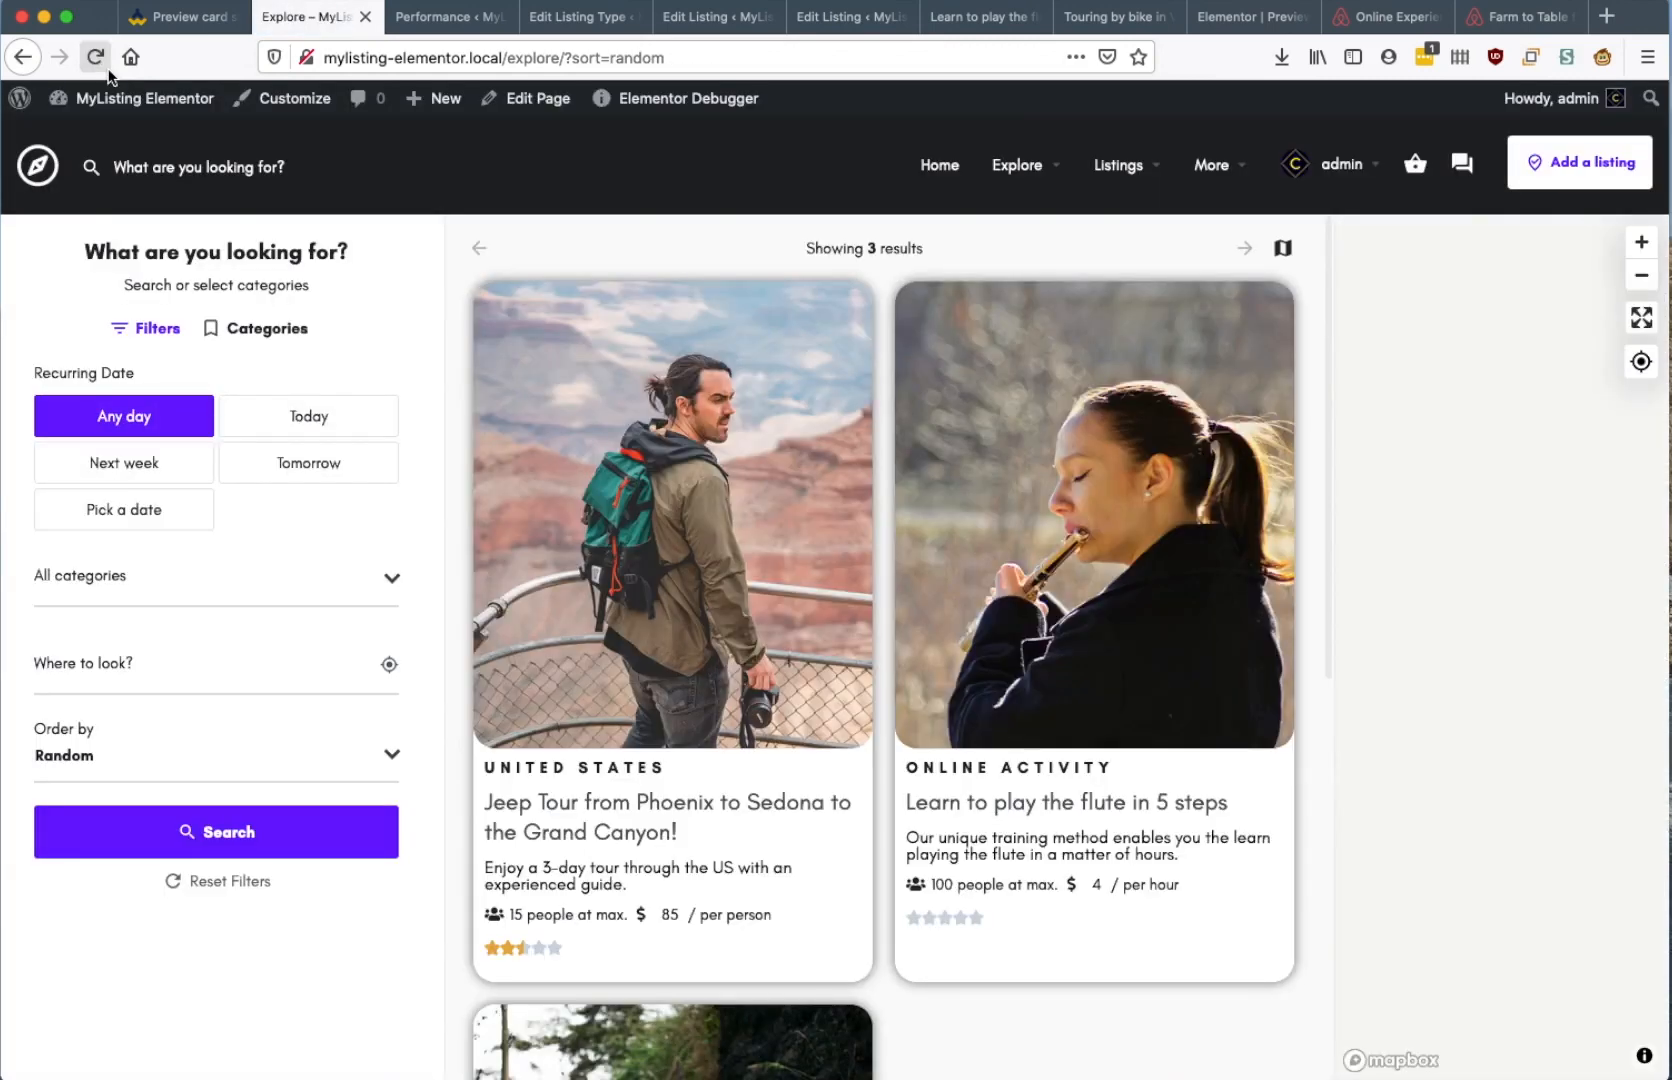
{"action": "left_click_drag", "start_coordinate": [485, 867], "coordinate": [599, 882]}
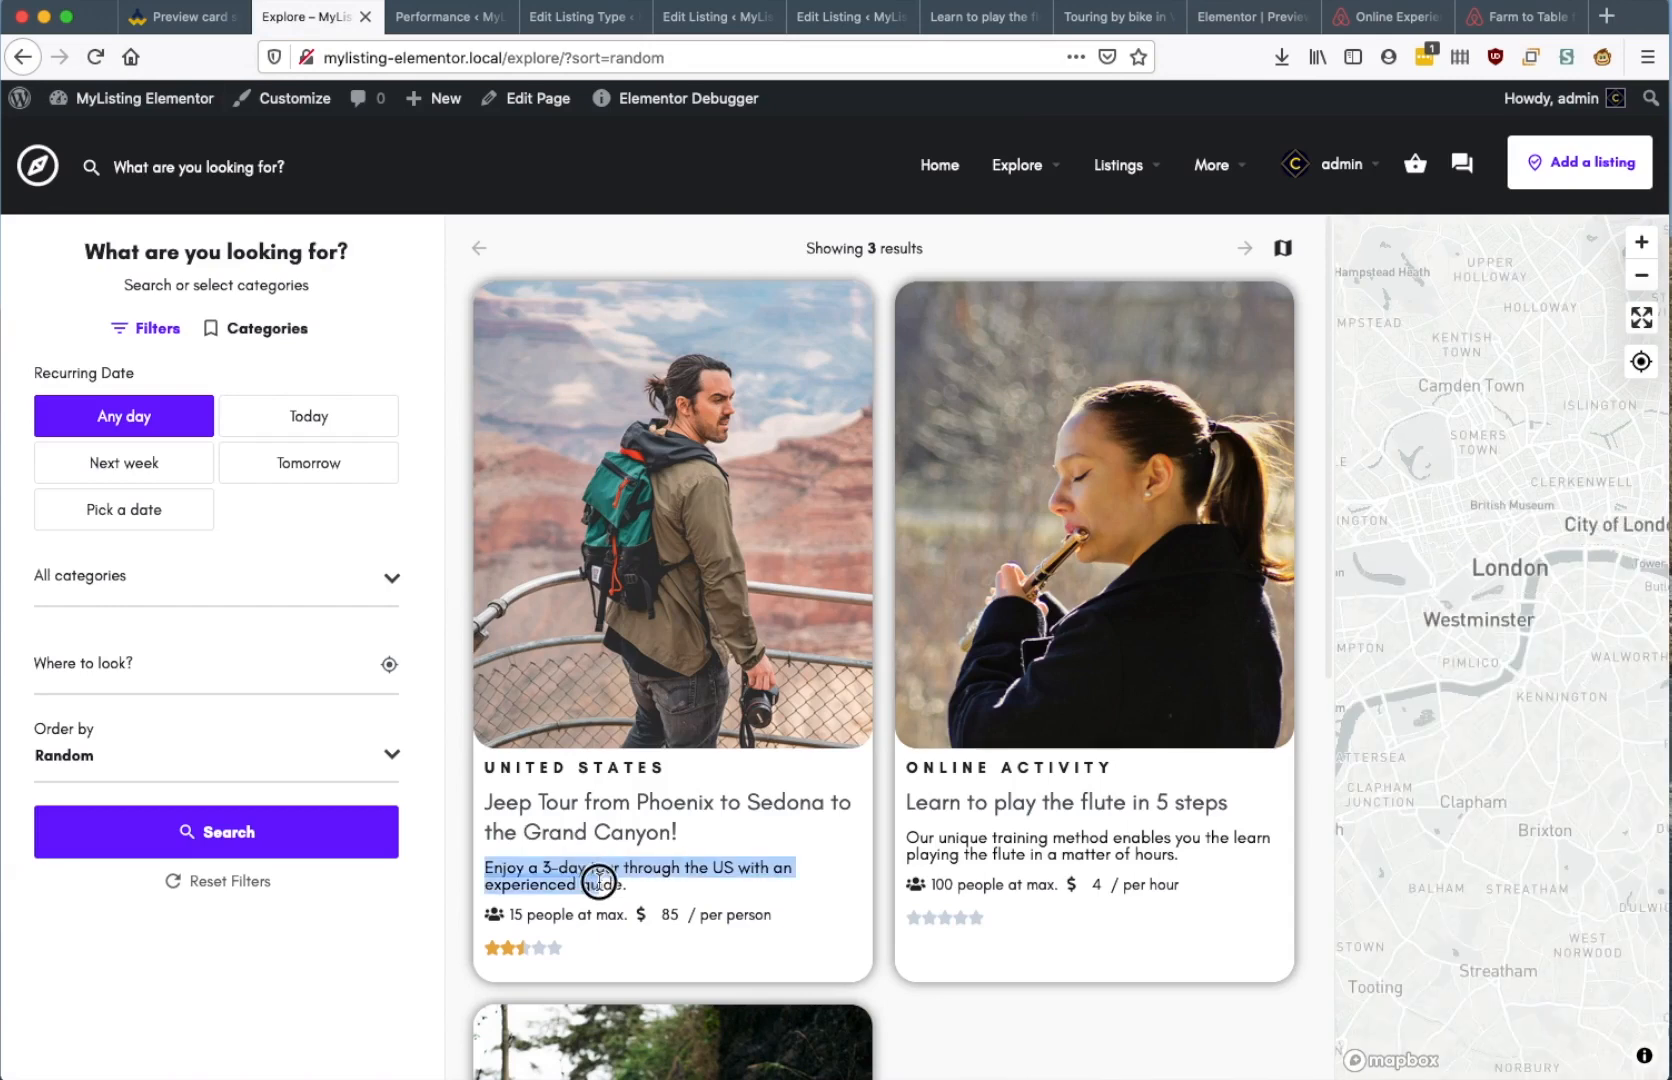
Disable preview card caching in the MyListing performance settings and confirm the change
{"action": "left_click", "coordinate": [408, 18]}
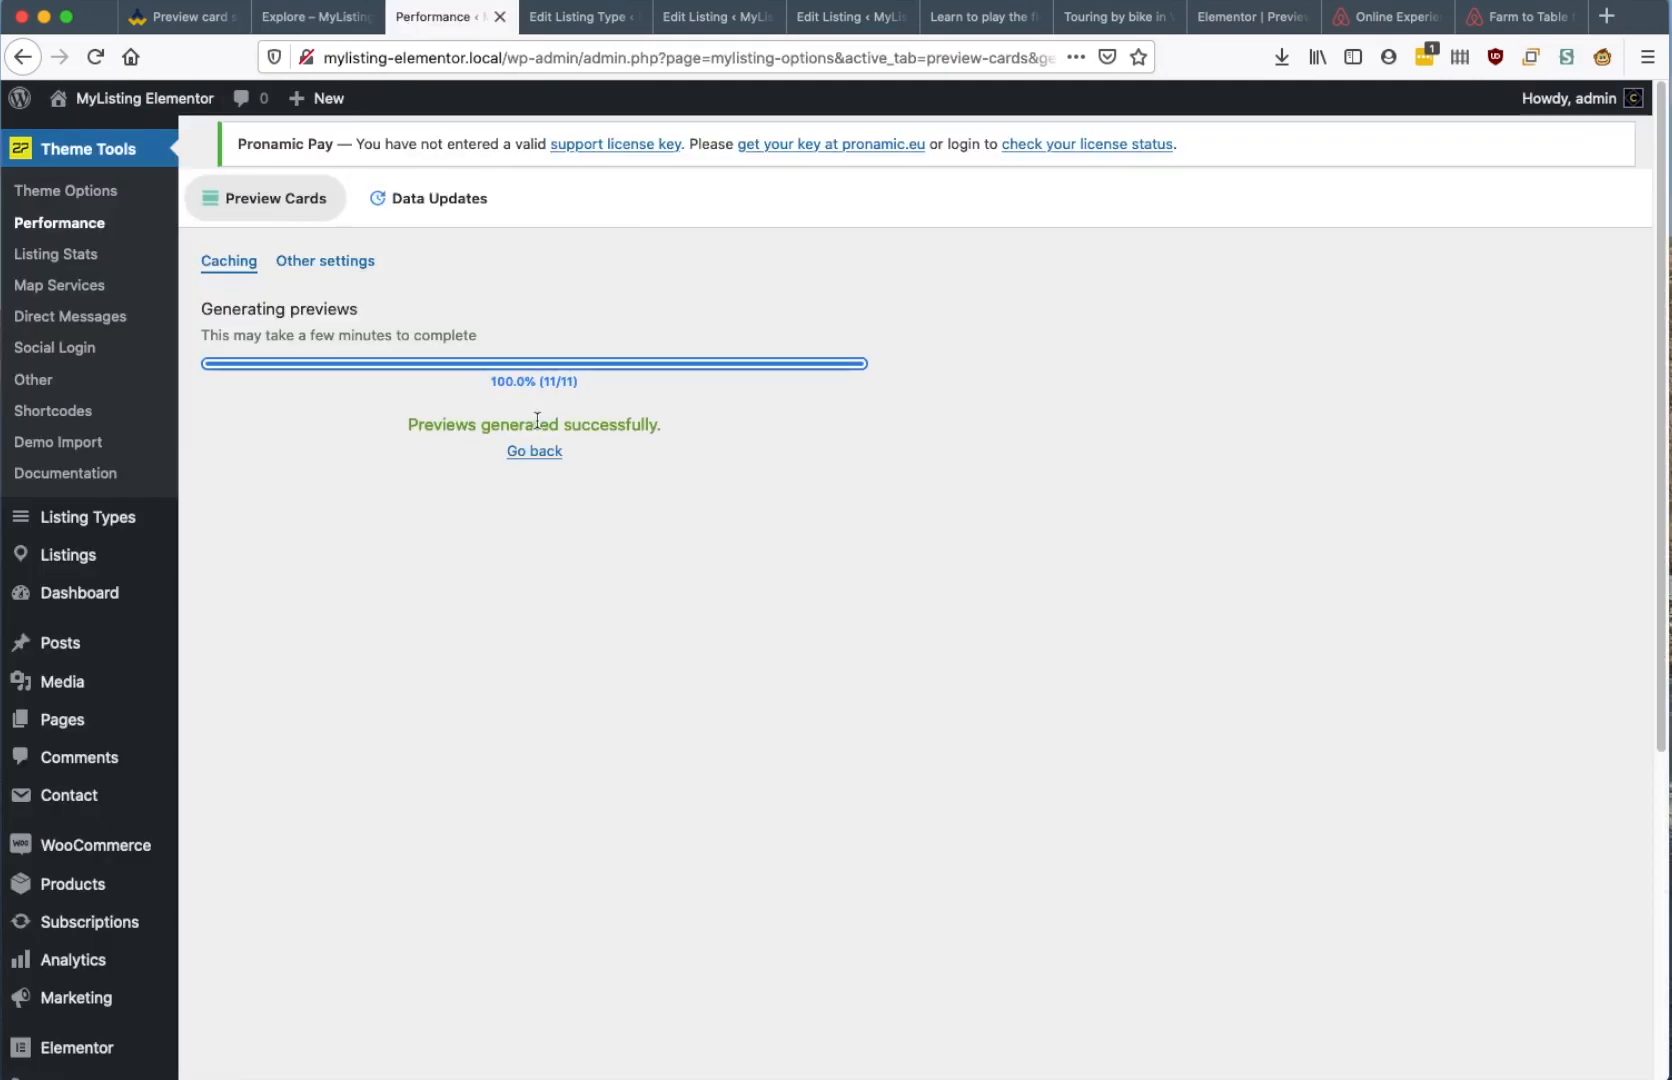
{"action": "left_click", "coordinate": [535, 453]}
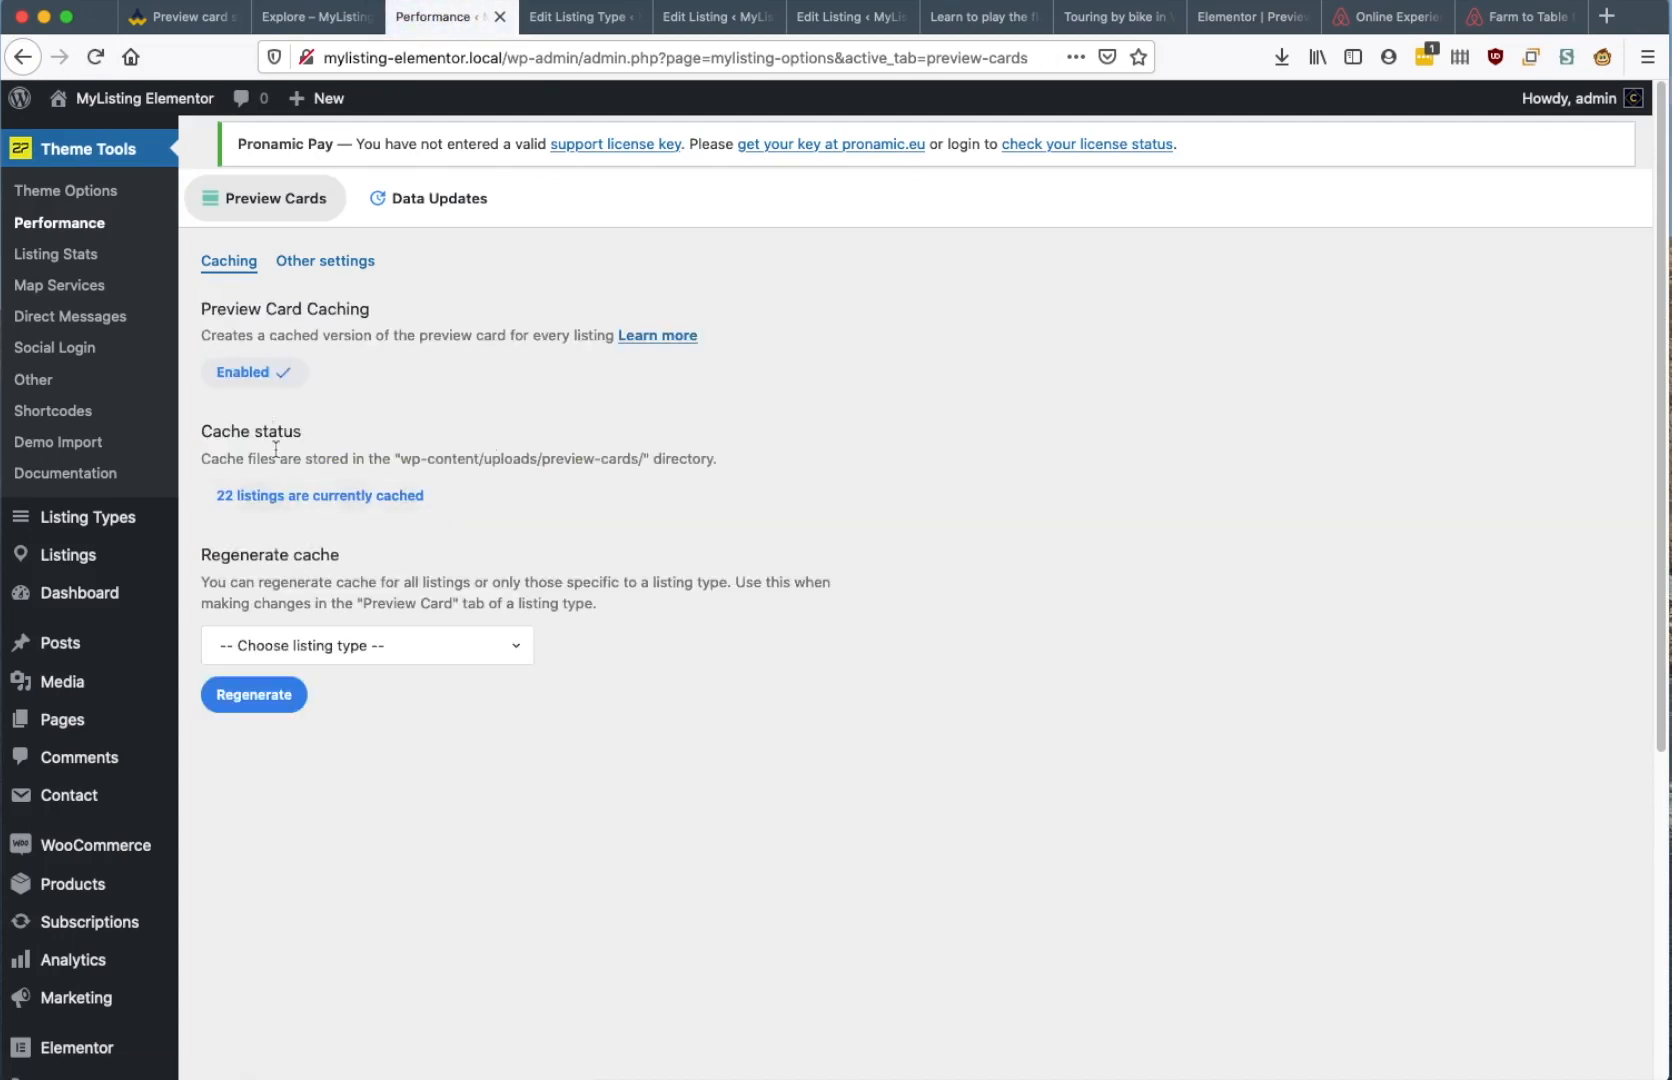
{"action": "left_click", "coordinate": [258, 377]}
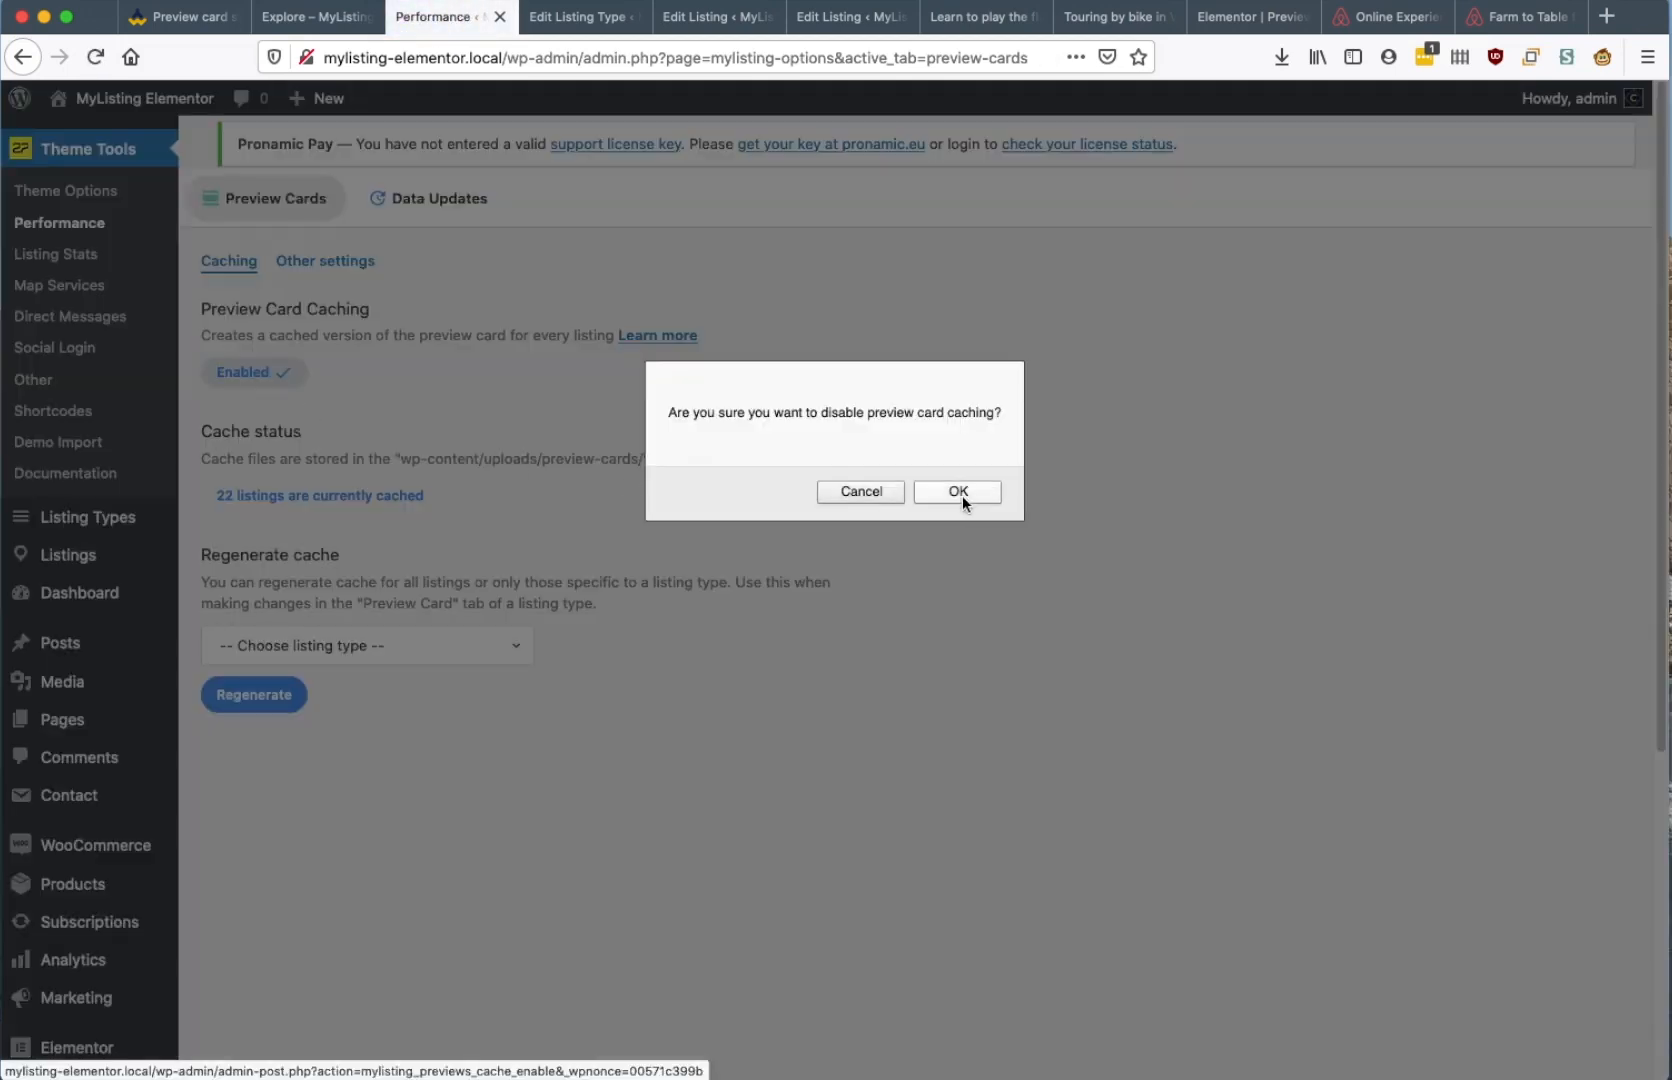
{"action": "left_click", "coordinate": [861, 491]}
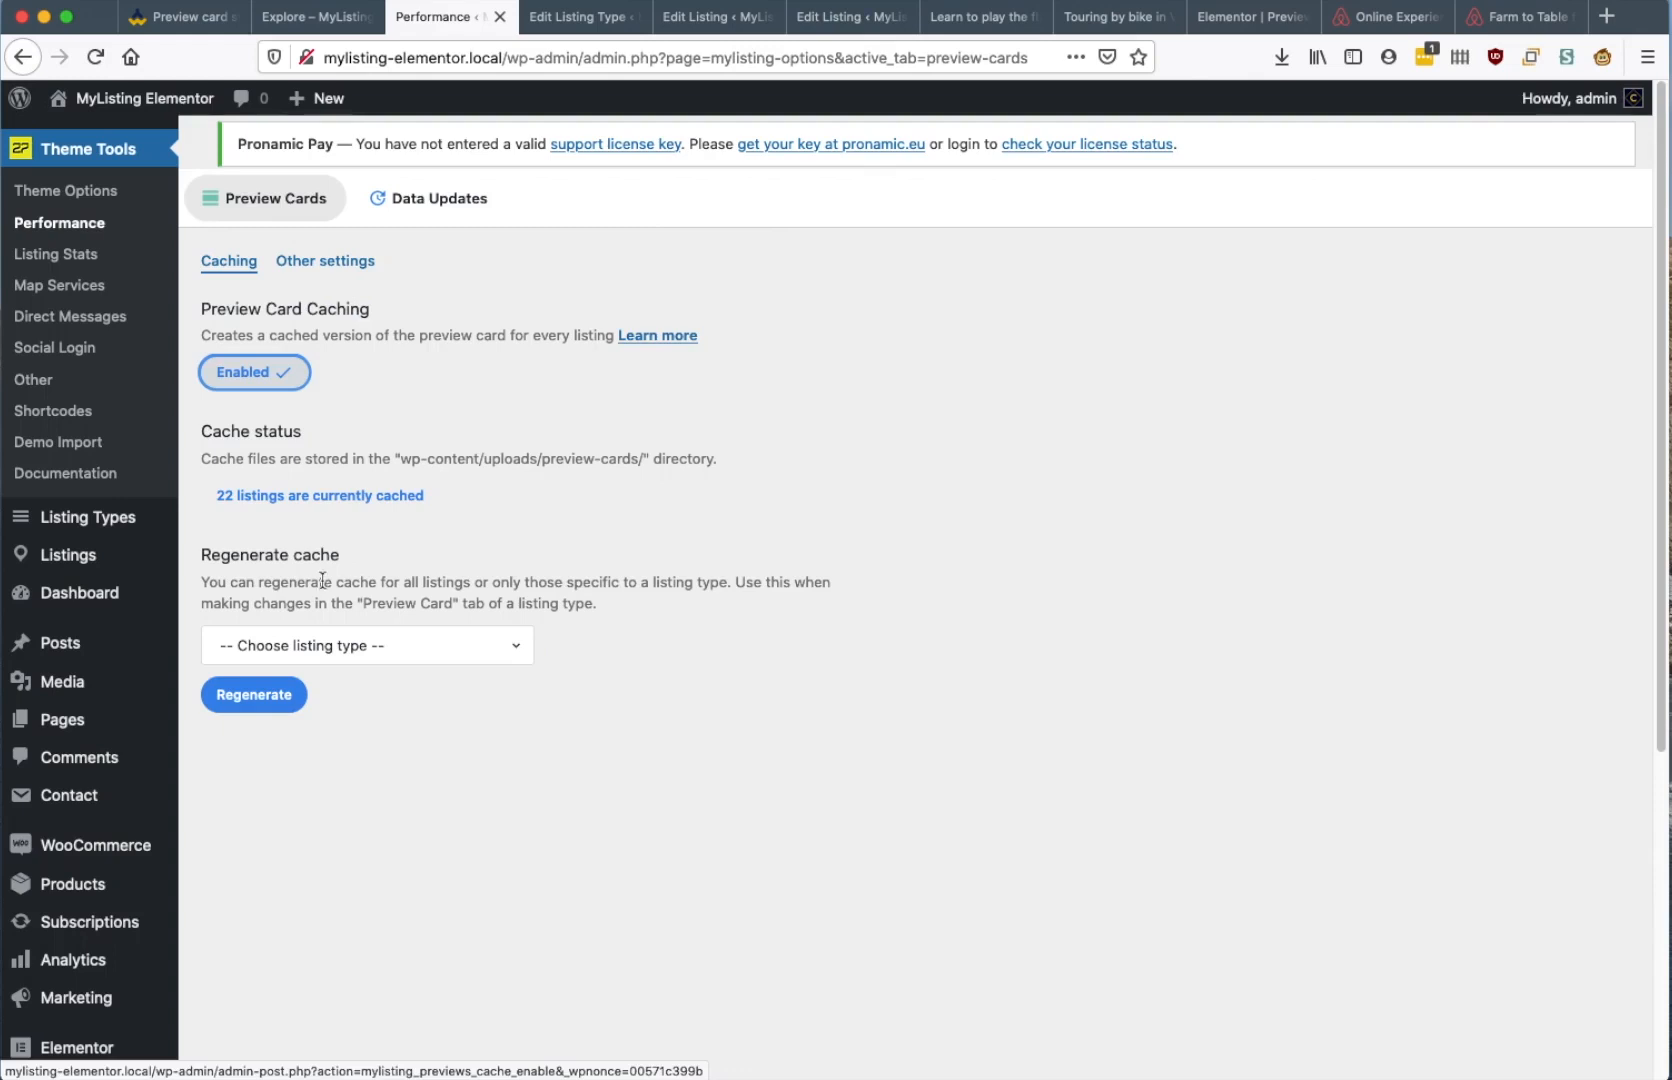
{"action": "left_click", "coordinate": [255, 652]}
{"action": "left_click", "coordinate": [253, 679]}
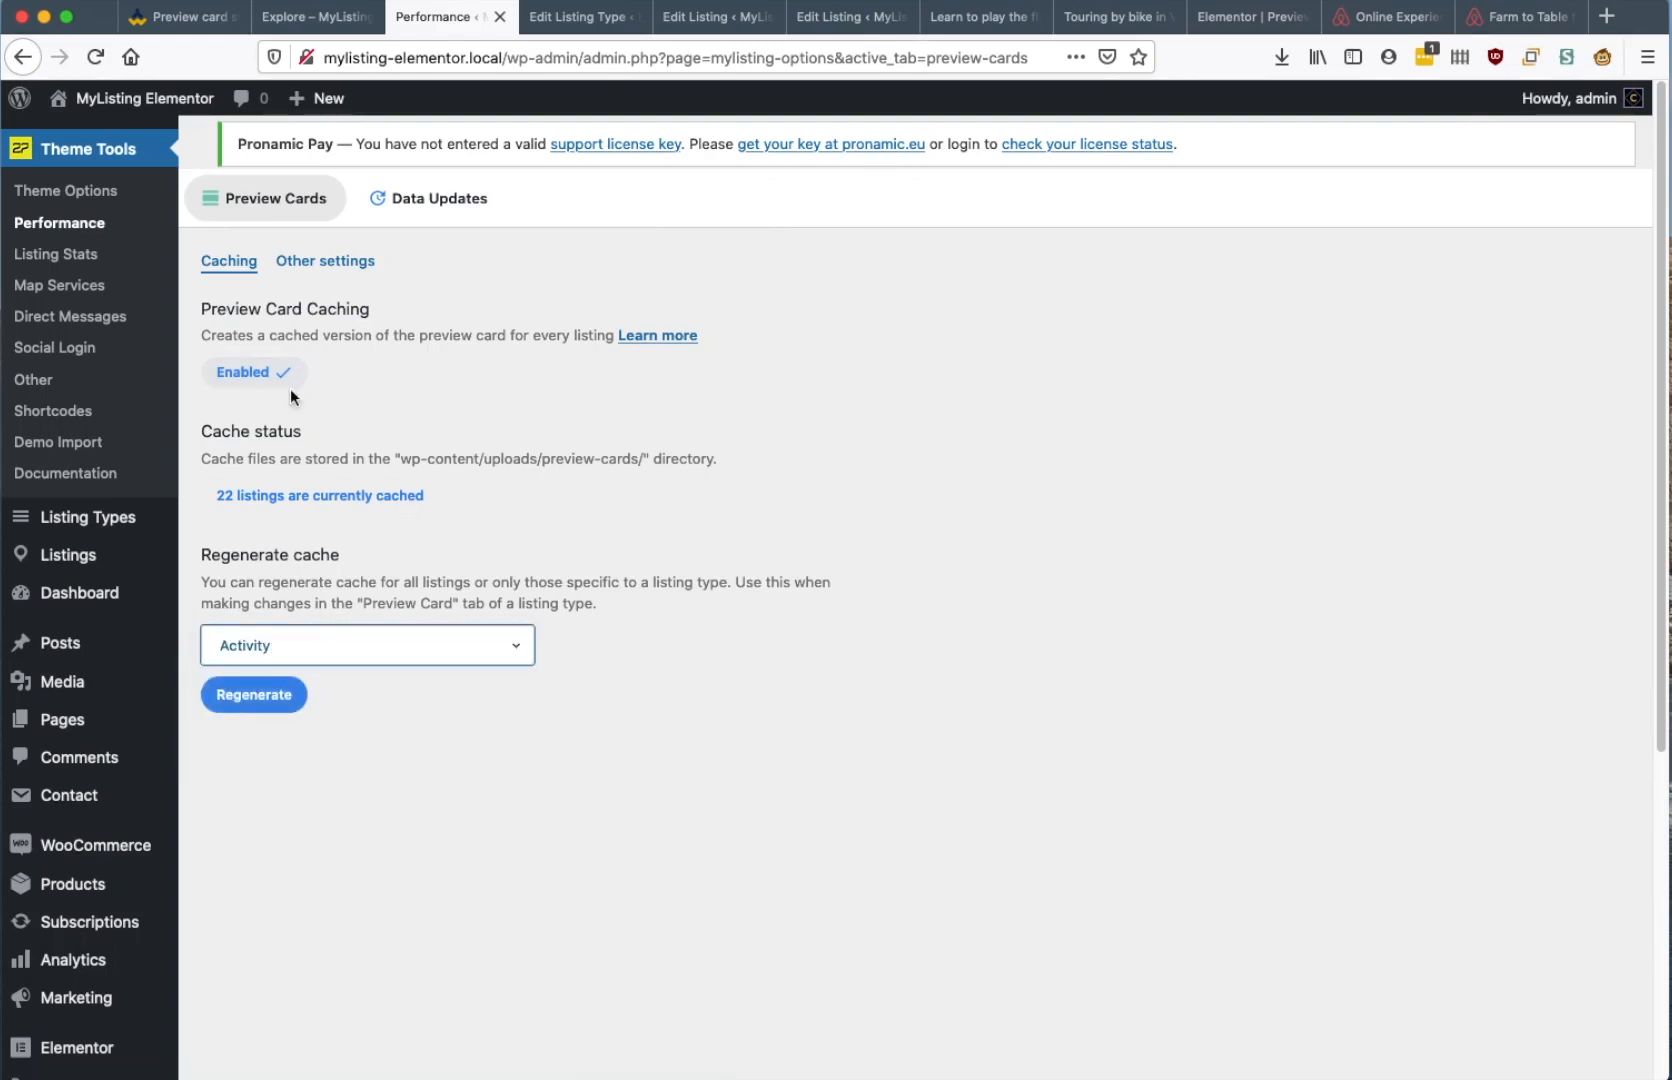
{"action": "left_click", "coordinate": [256, 384]}
{"action": "left_click", "coordinate": [958, 491]}
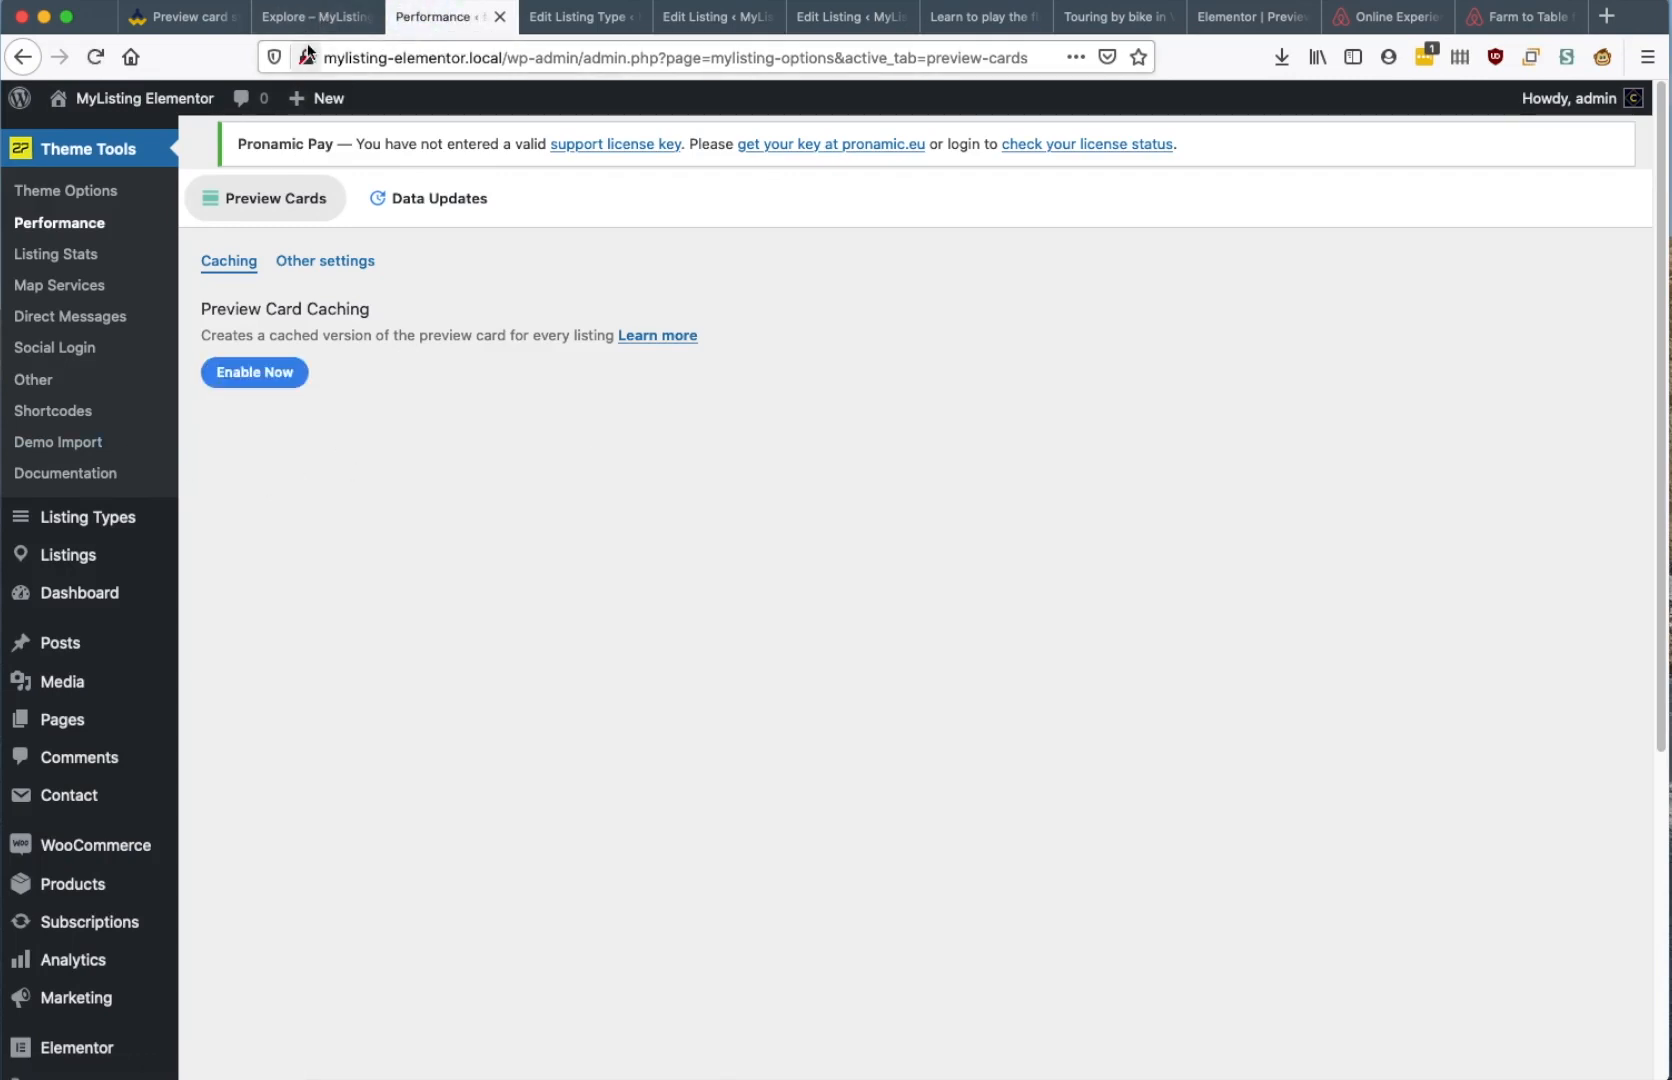
Reload the Explore page and check the start and end dates on the activity cards, including Touring by bike in Vietnam
{"action": "left_click", "coordinate": [310, 17]}
{"action": "left_click", "coordinate": [98, 68]}
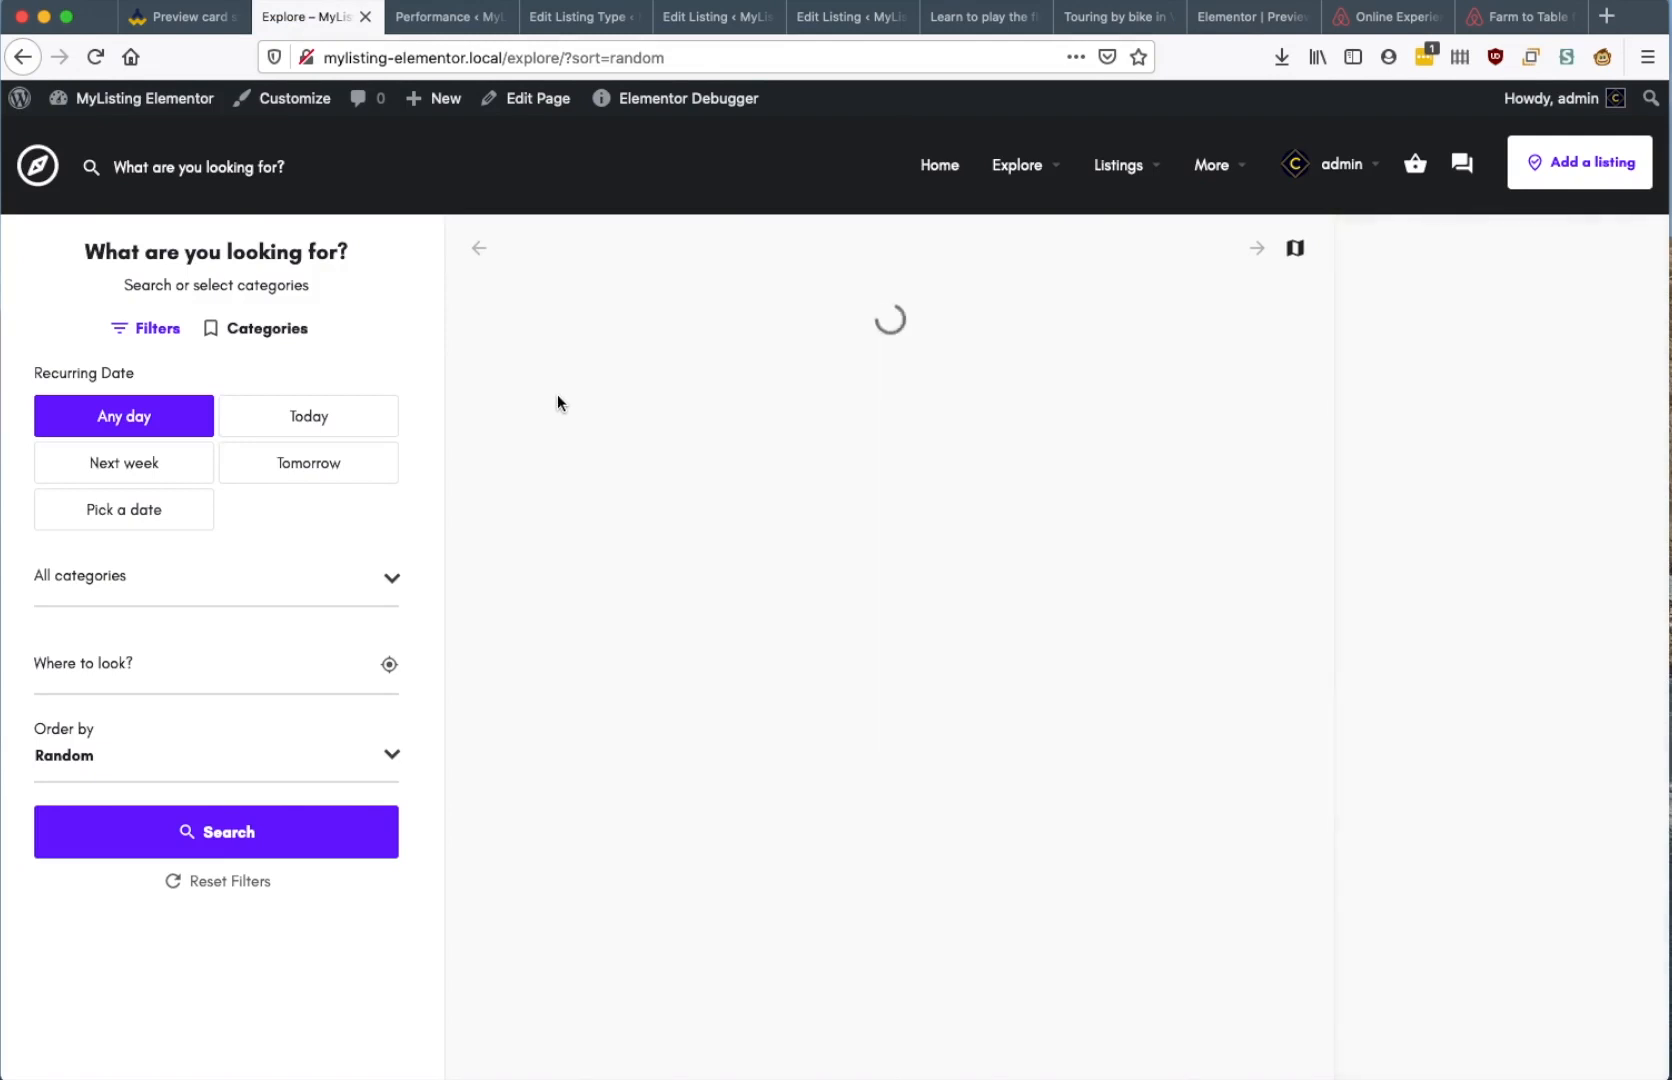
{"action": "scroll", "coordinate": [560, 440], "scroll_direction": "down", "scroll_amount": 3}
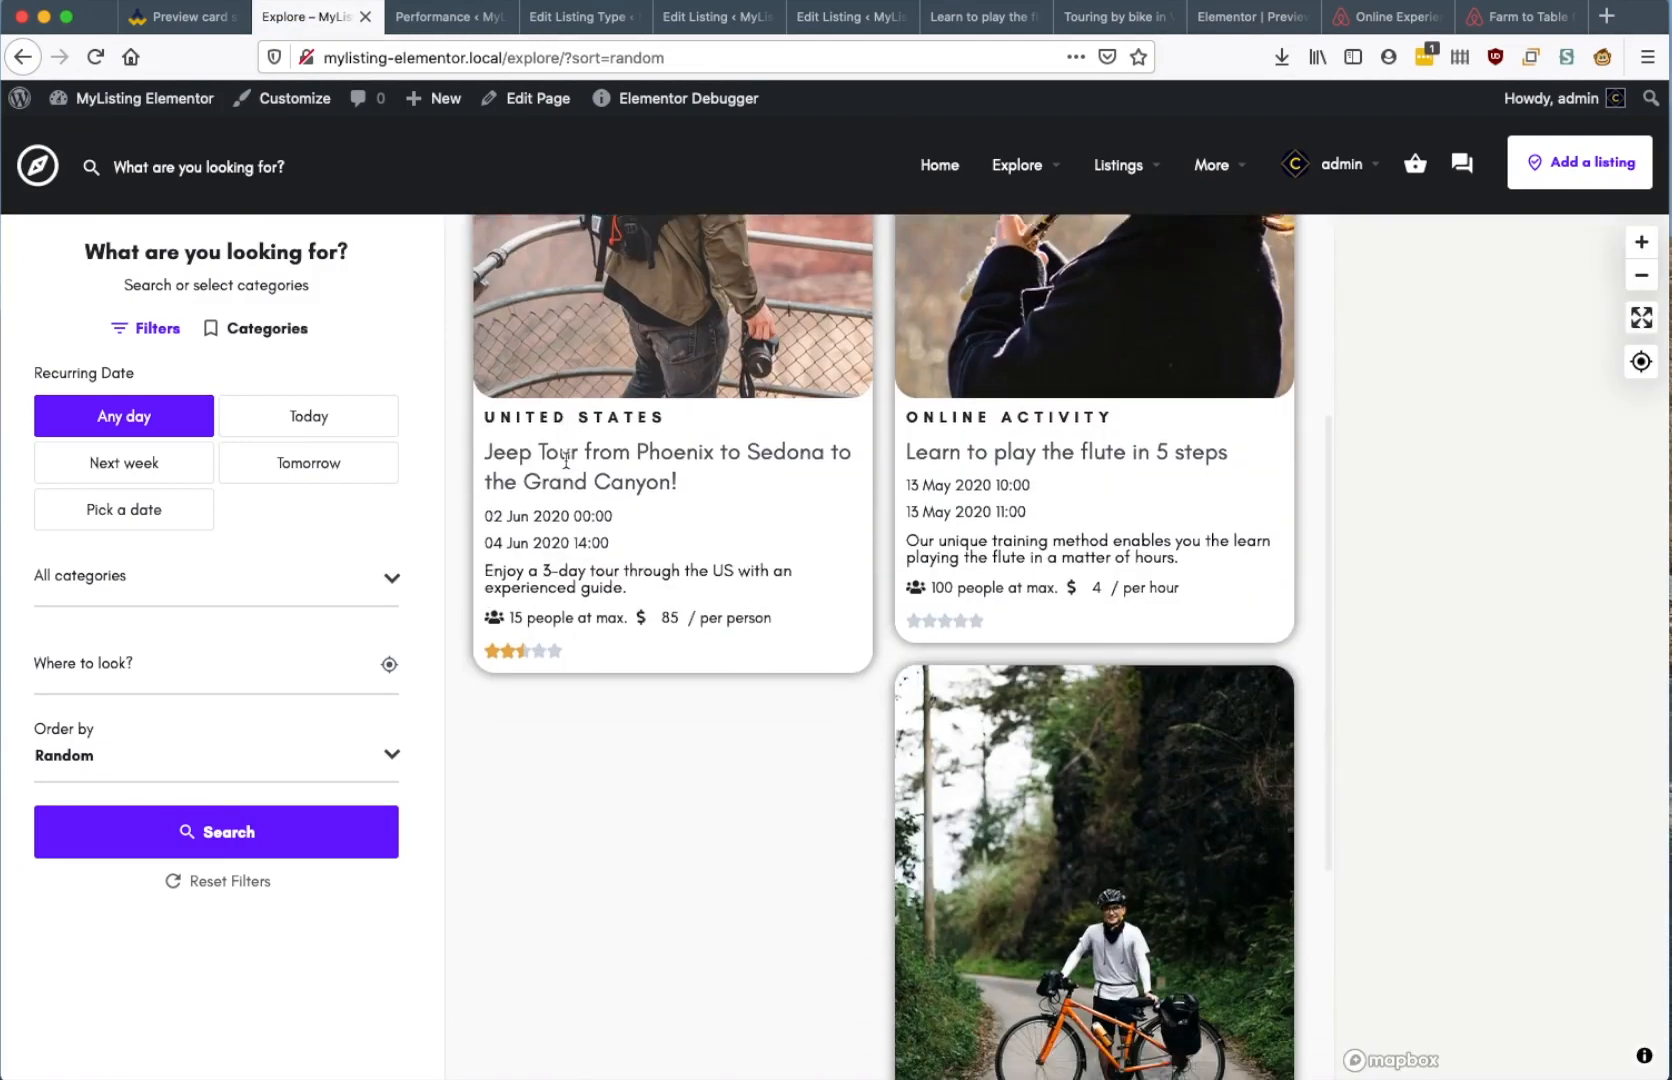
{"action": "scroll", "coordinate": [840, 555], "scroll_direction": "down", "scroll_amount": 5}
{"action": "scroll", "coordinate": [840, 558], "scroll_direction": "down", "scroll_amount": 1}
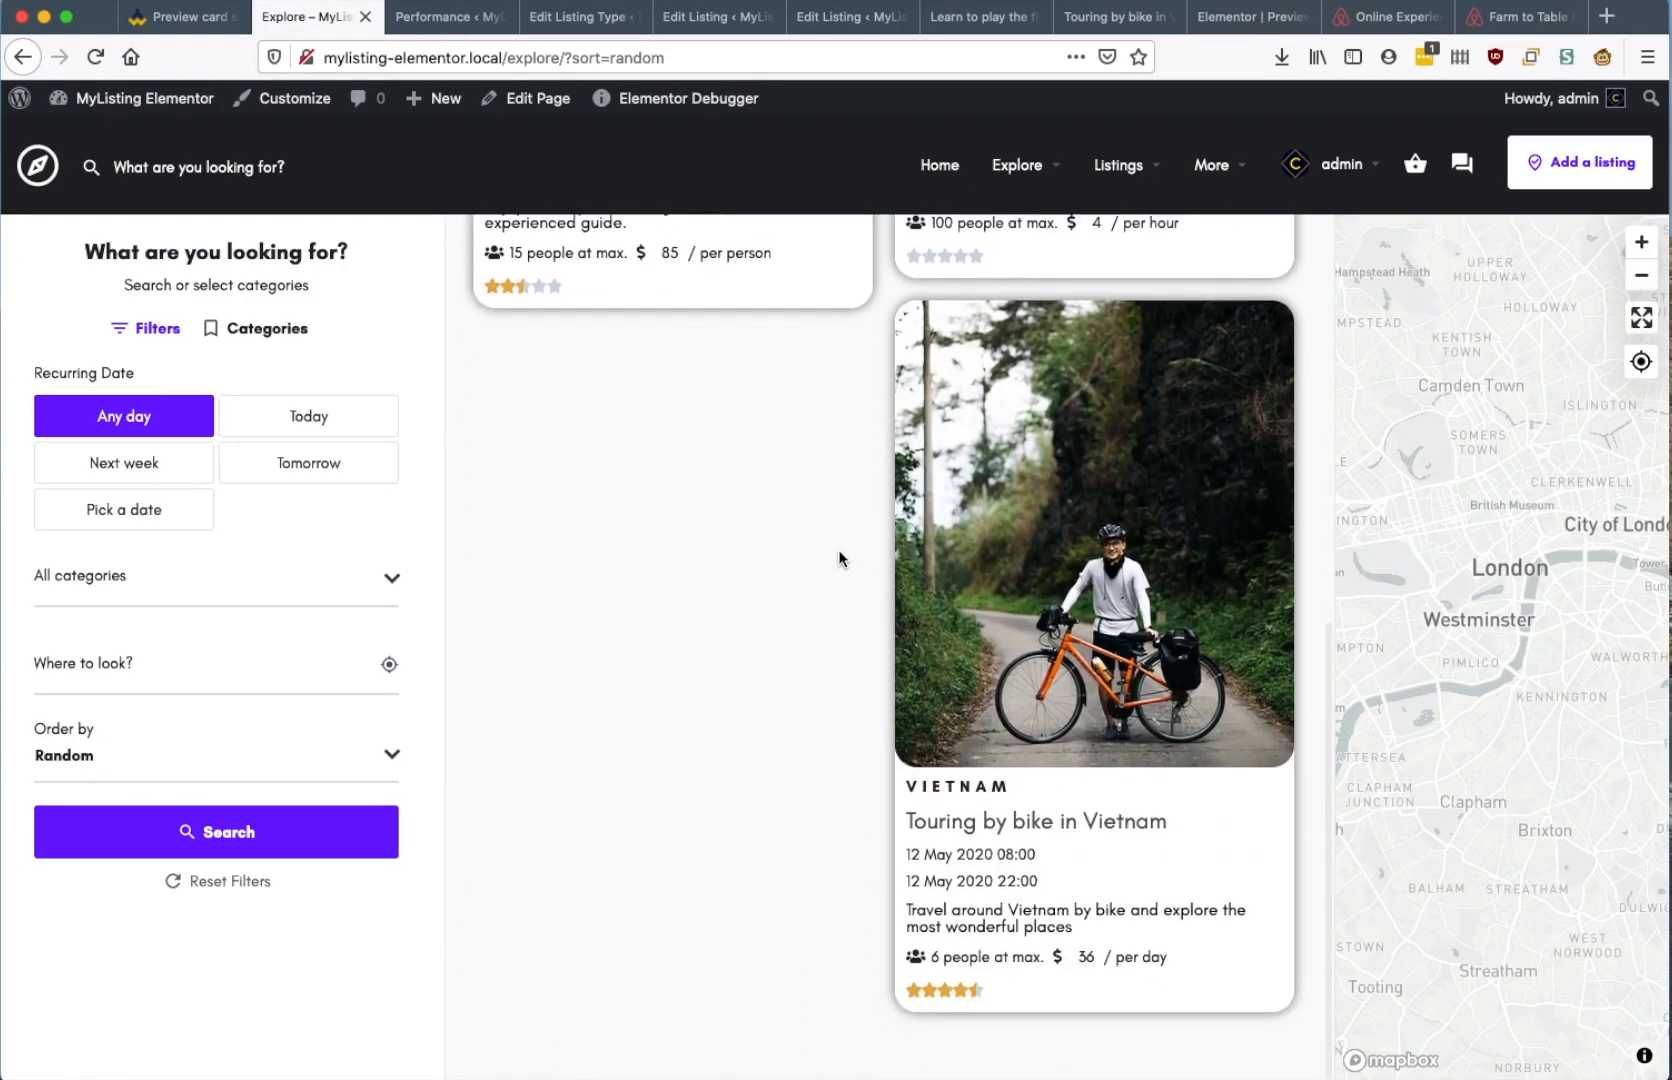
{"action": "left_click_drag", "start_coordinate": [1002, 856], "coordinate": [1030, 878]}
{"action": "left_click", "coordinate": [1001, 858]}
{"action": "double_click", "coordinate": [1032, 879]}
{"action": "left_click_drag", "start_coordinate": [998, 854], "coordinate": [901, 858]}
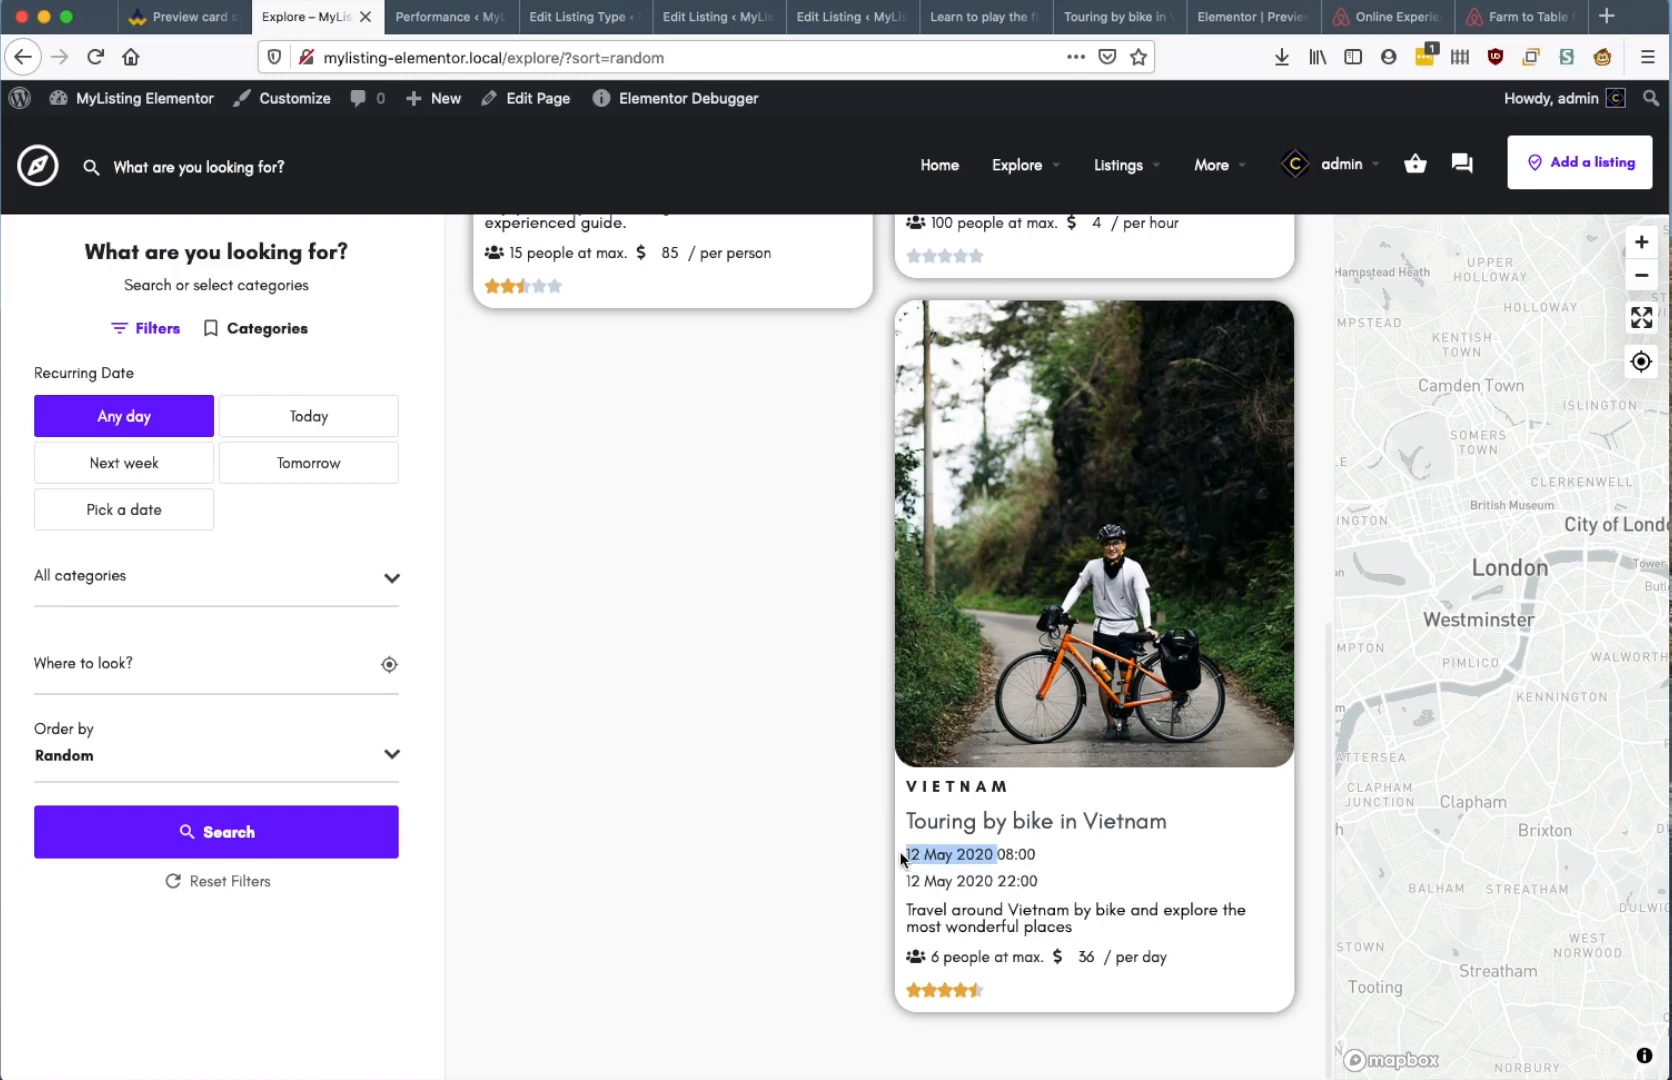
{"action": "left_click_drag", "start_coordinate": [1006, 867], "coordinate": [1014, 886]}
{"action": "left_click", "coordinate": [998, 895]}
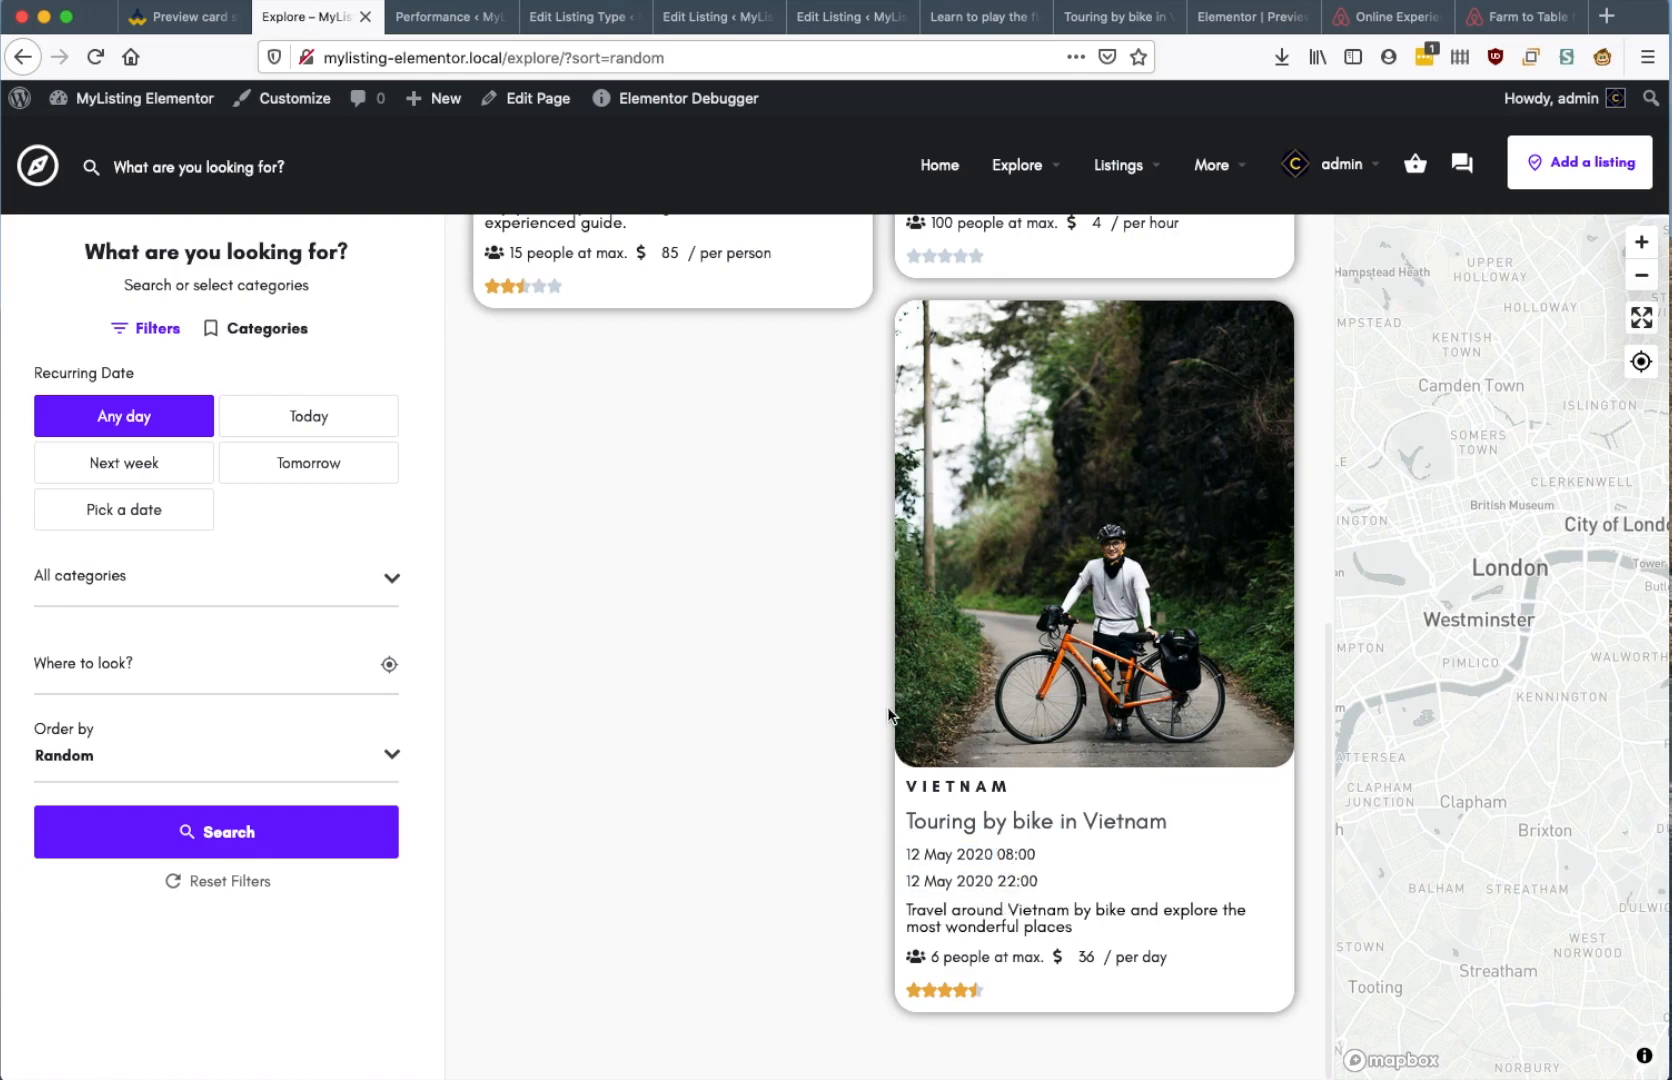
Remove the tagline heading's dynamic field and link it again to the MyListing Regular field Tagline (job_tagline)
{"action": "left_click", "coordinate": [1210, 21]}
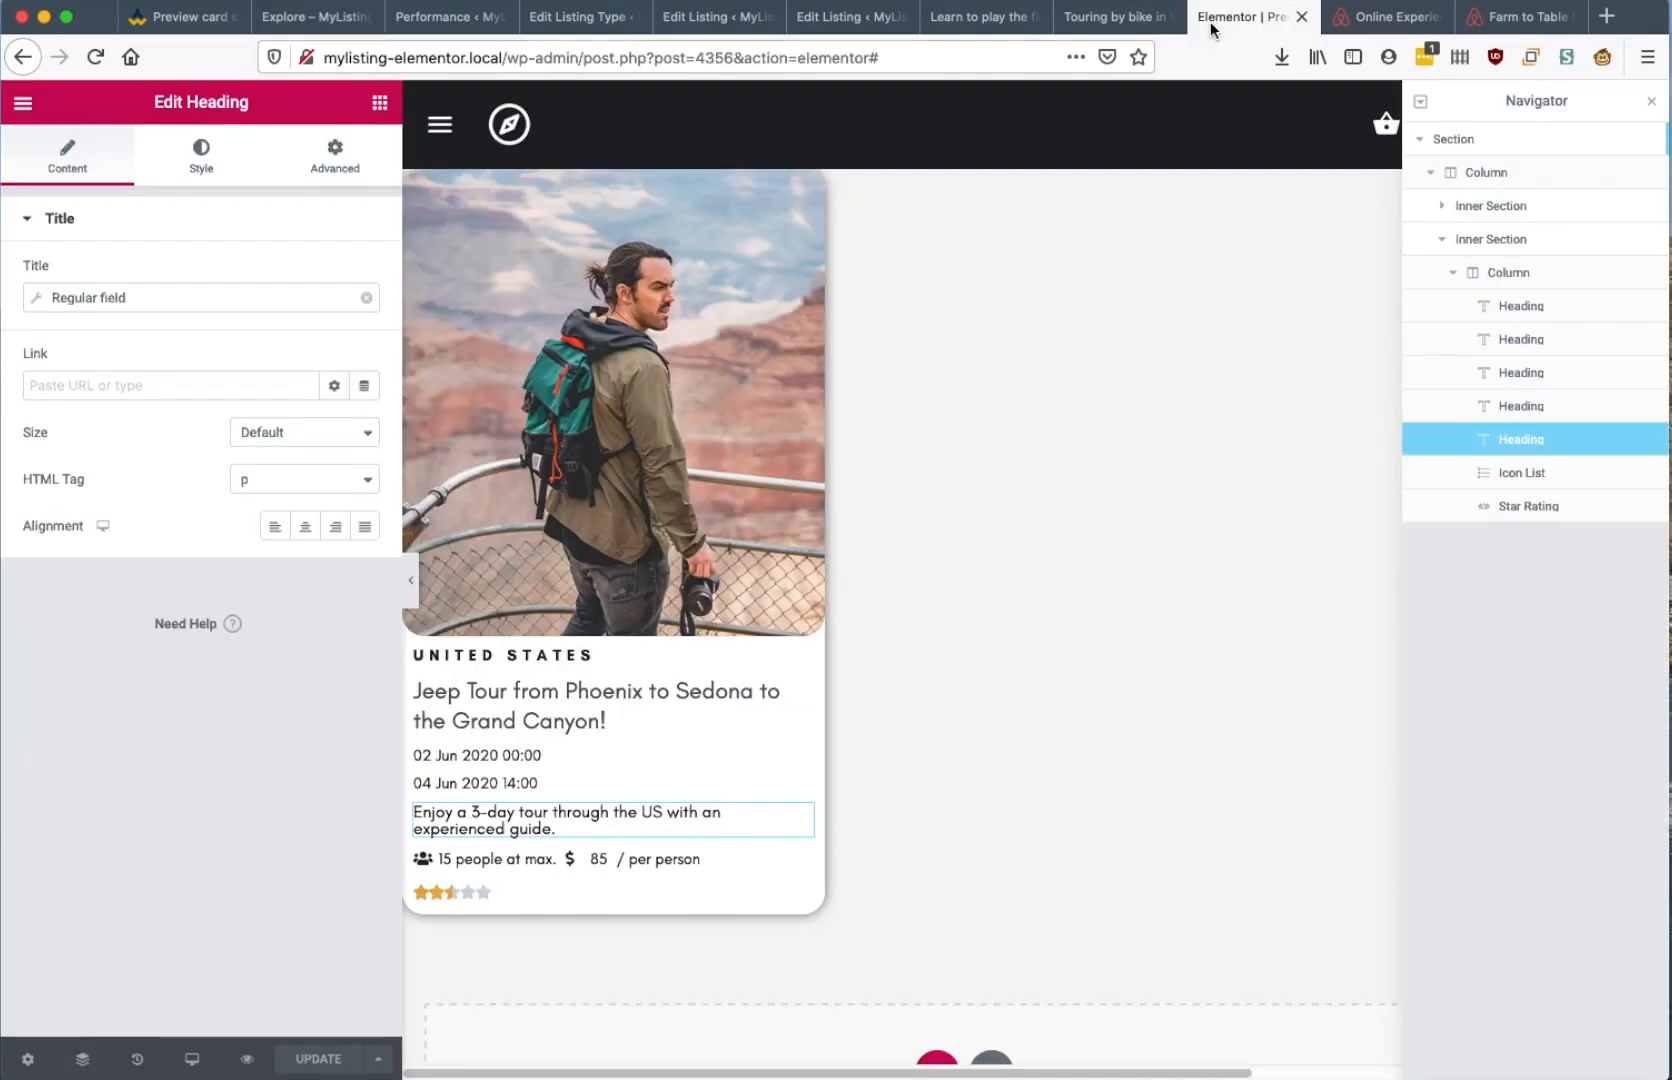
{"action": "left_click", "coordinate": [176, 293]}
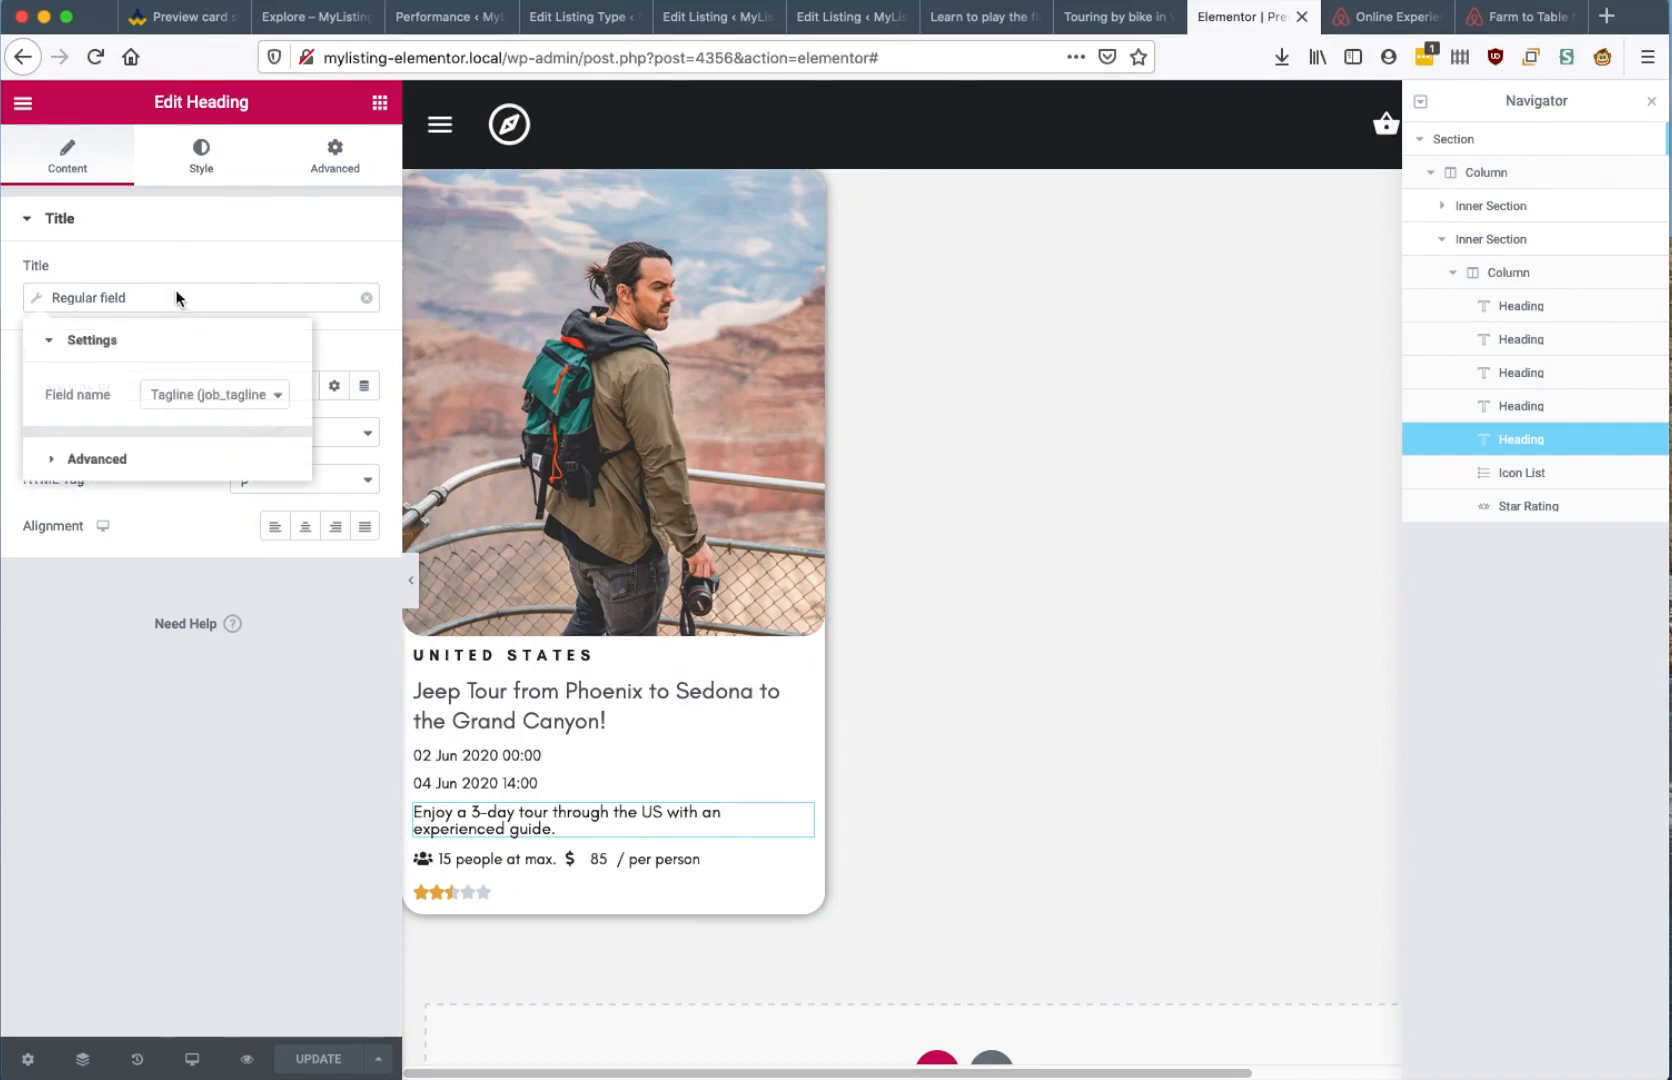
{"action": "left_click", "coordinate": [367, 305]}
{"action": "left_click", "coordinate": [364, 297]}
{"action": "scroll", "coordinate": [307, 449], "scroll_direction": "down", "scroll_amount": 10}
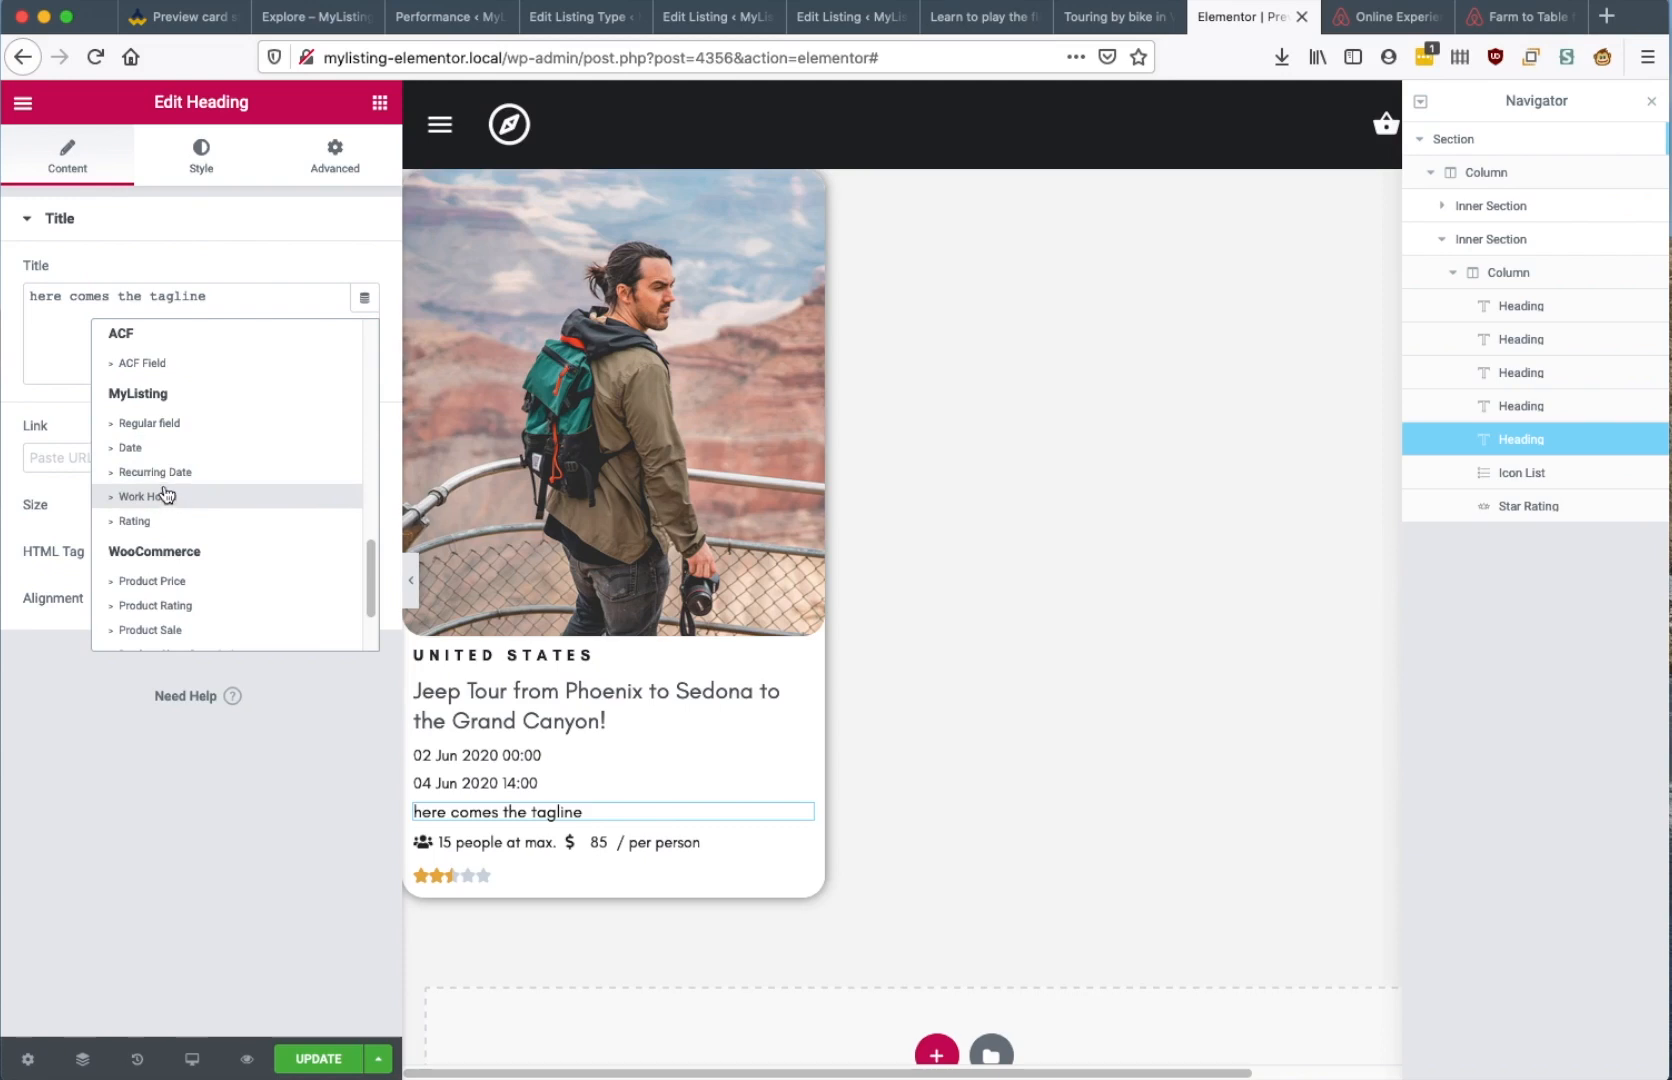
{"action": "left_click", "coordinate": [189, 425]}
{"action": "left_click", "coordinate": [328, 292]}
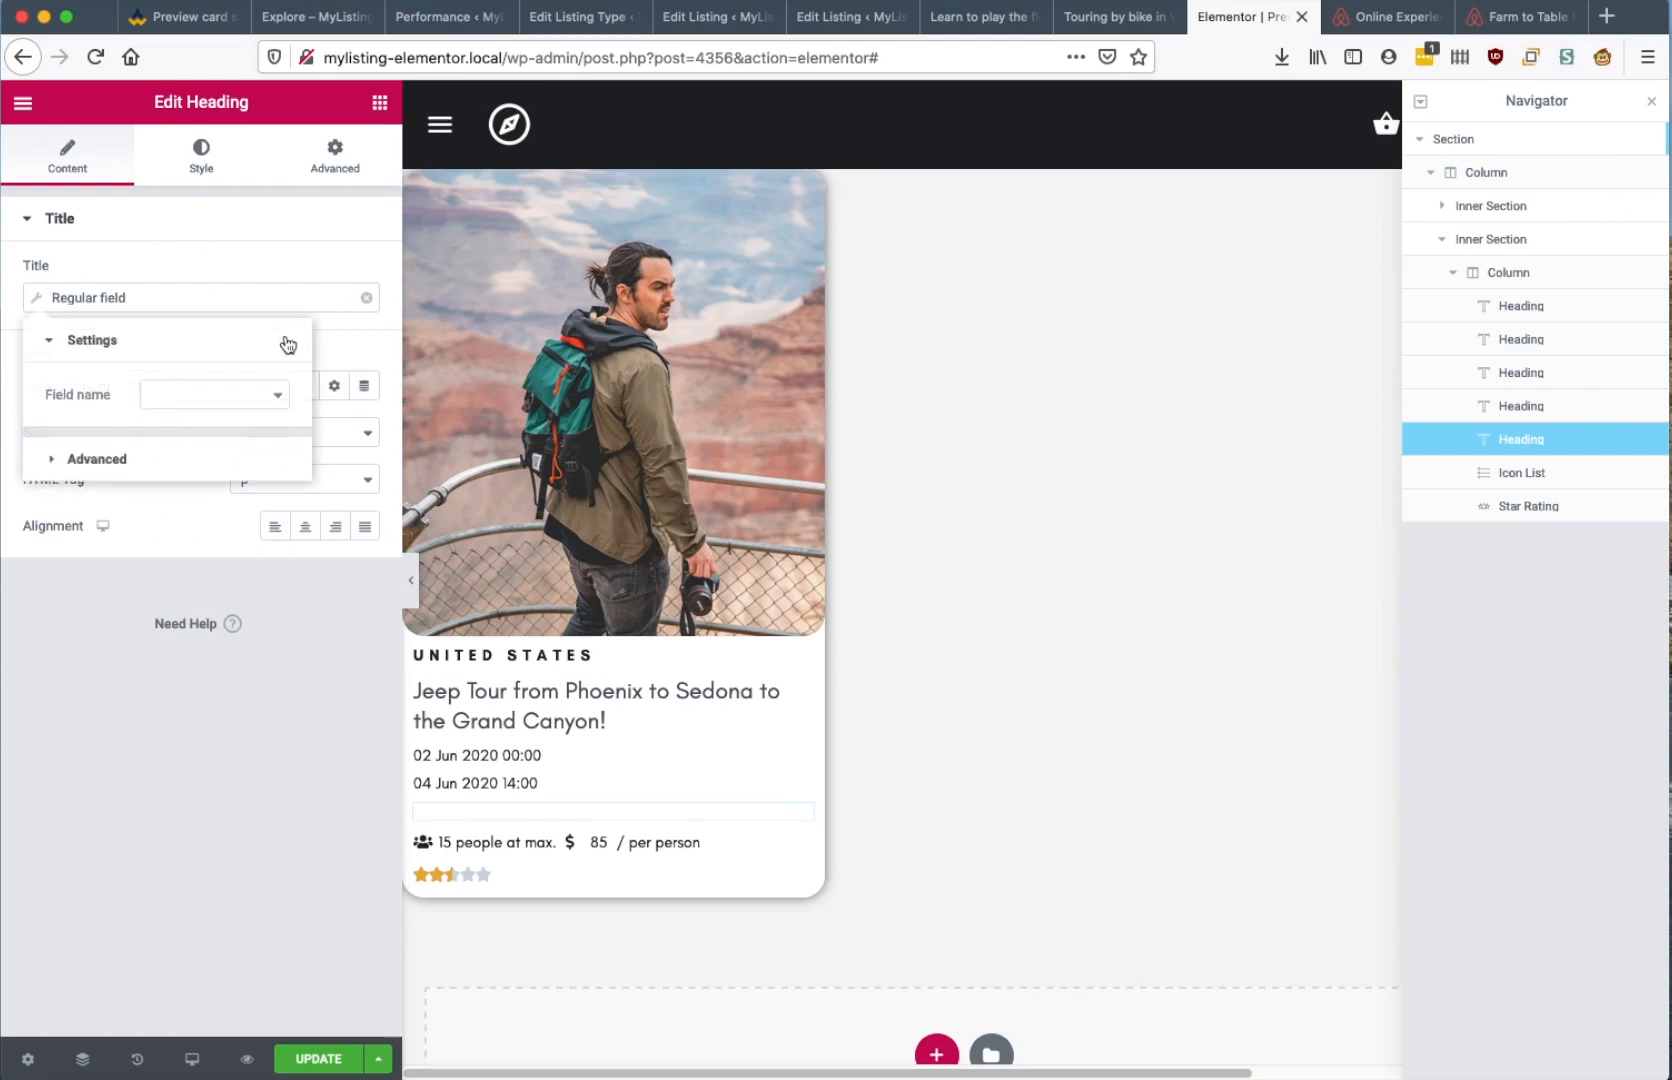
{"action": "left_click", "coordinate": [222, 395]}
{"action": "left_click", "coordinate": [239, 445]}
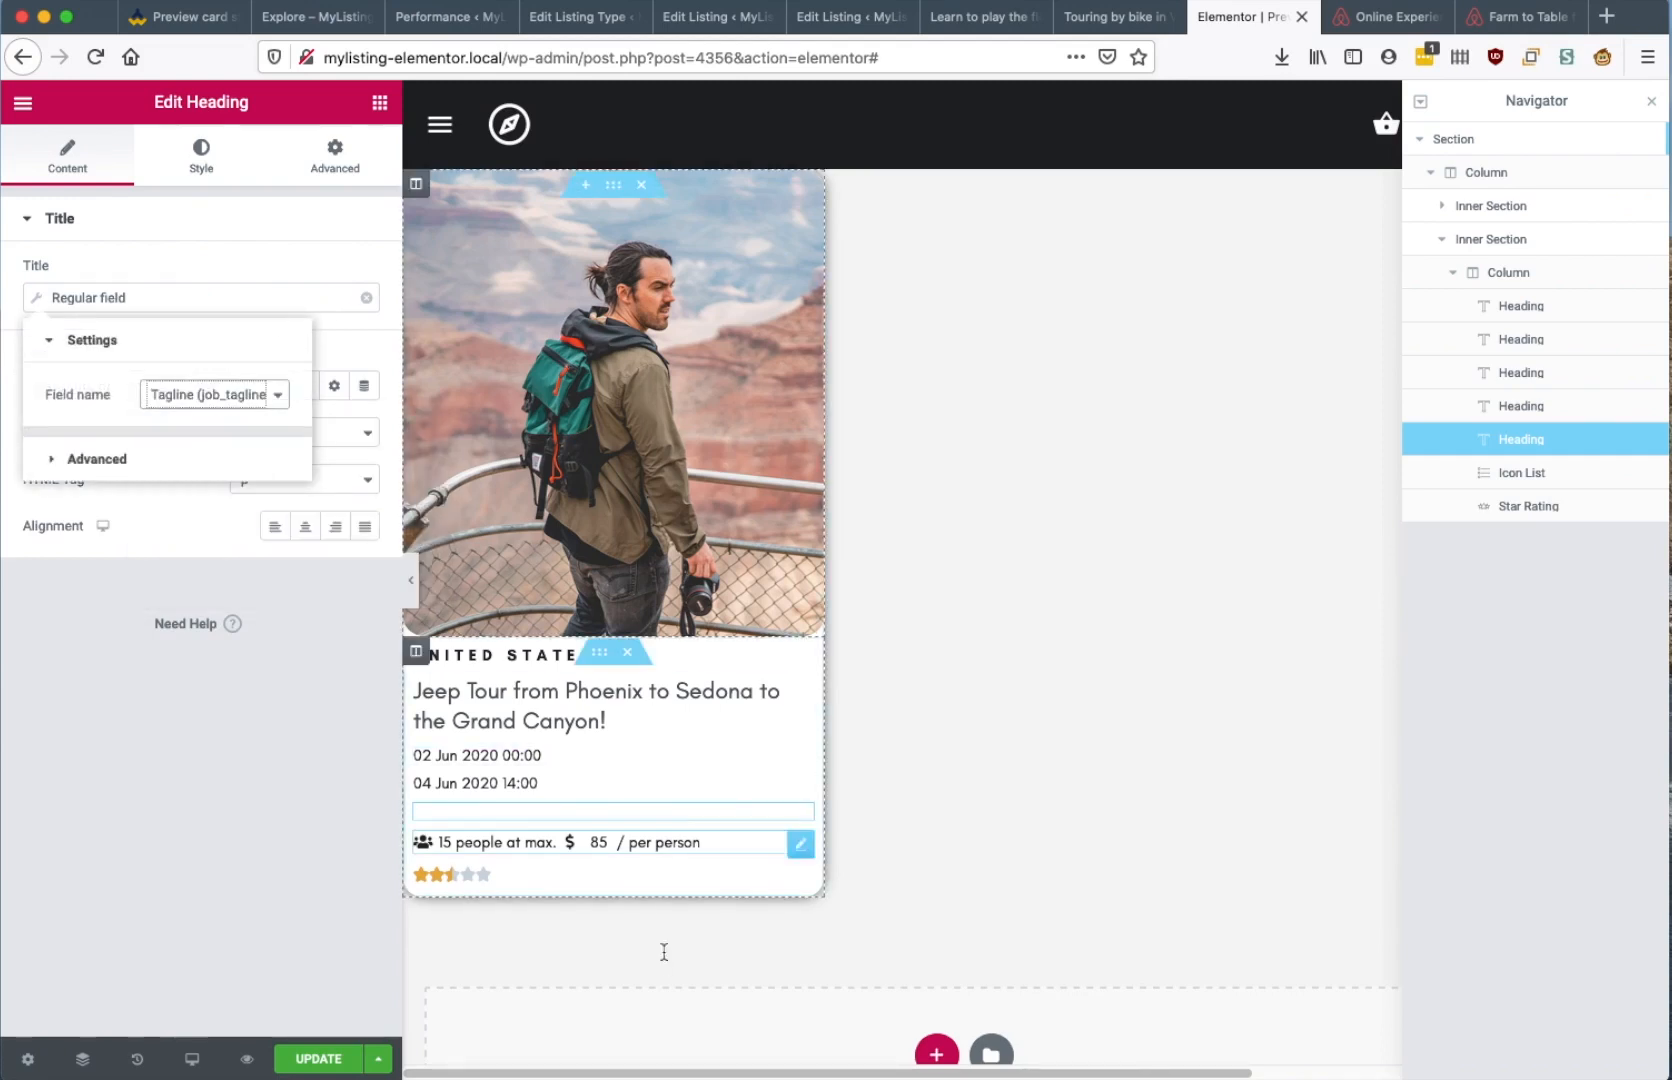
Add a MyListing Quick Action widget below the star rating, keeping Quick view as its type and using the Plus circle icon
{"action": "left_click", "coordinate": [379, 102]}
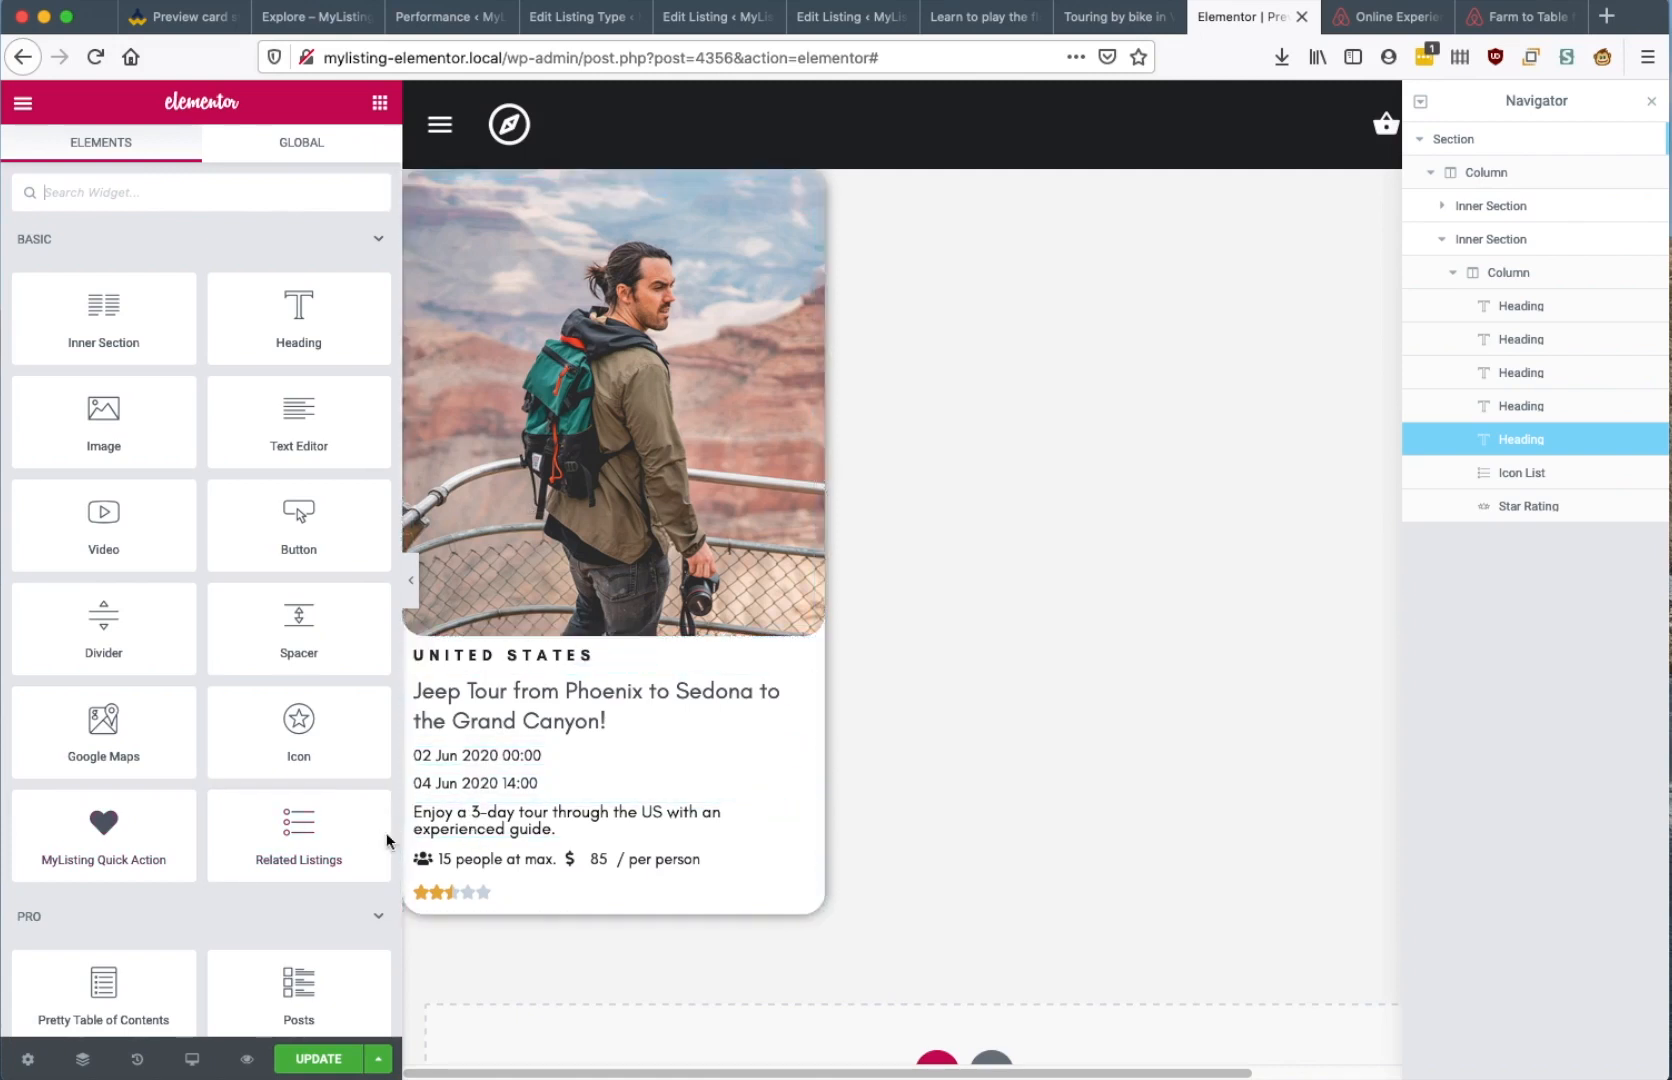
{"action": "left_click_drag", "start_coordinate": [112, 838], "coordinate": [527, 906]}
{"action": "left_click", "coordinate": [274, 278]}
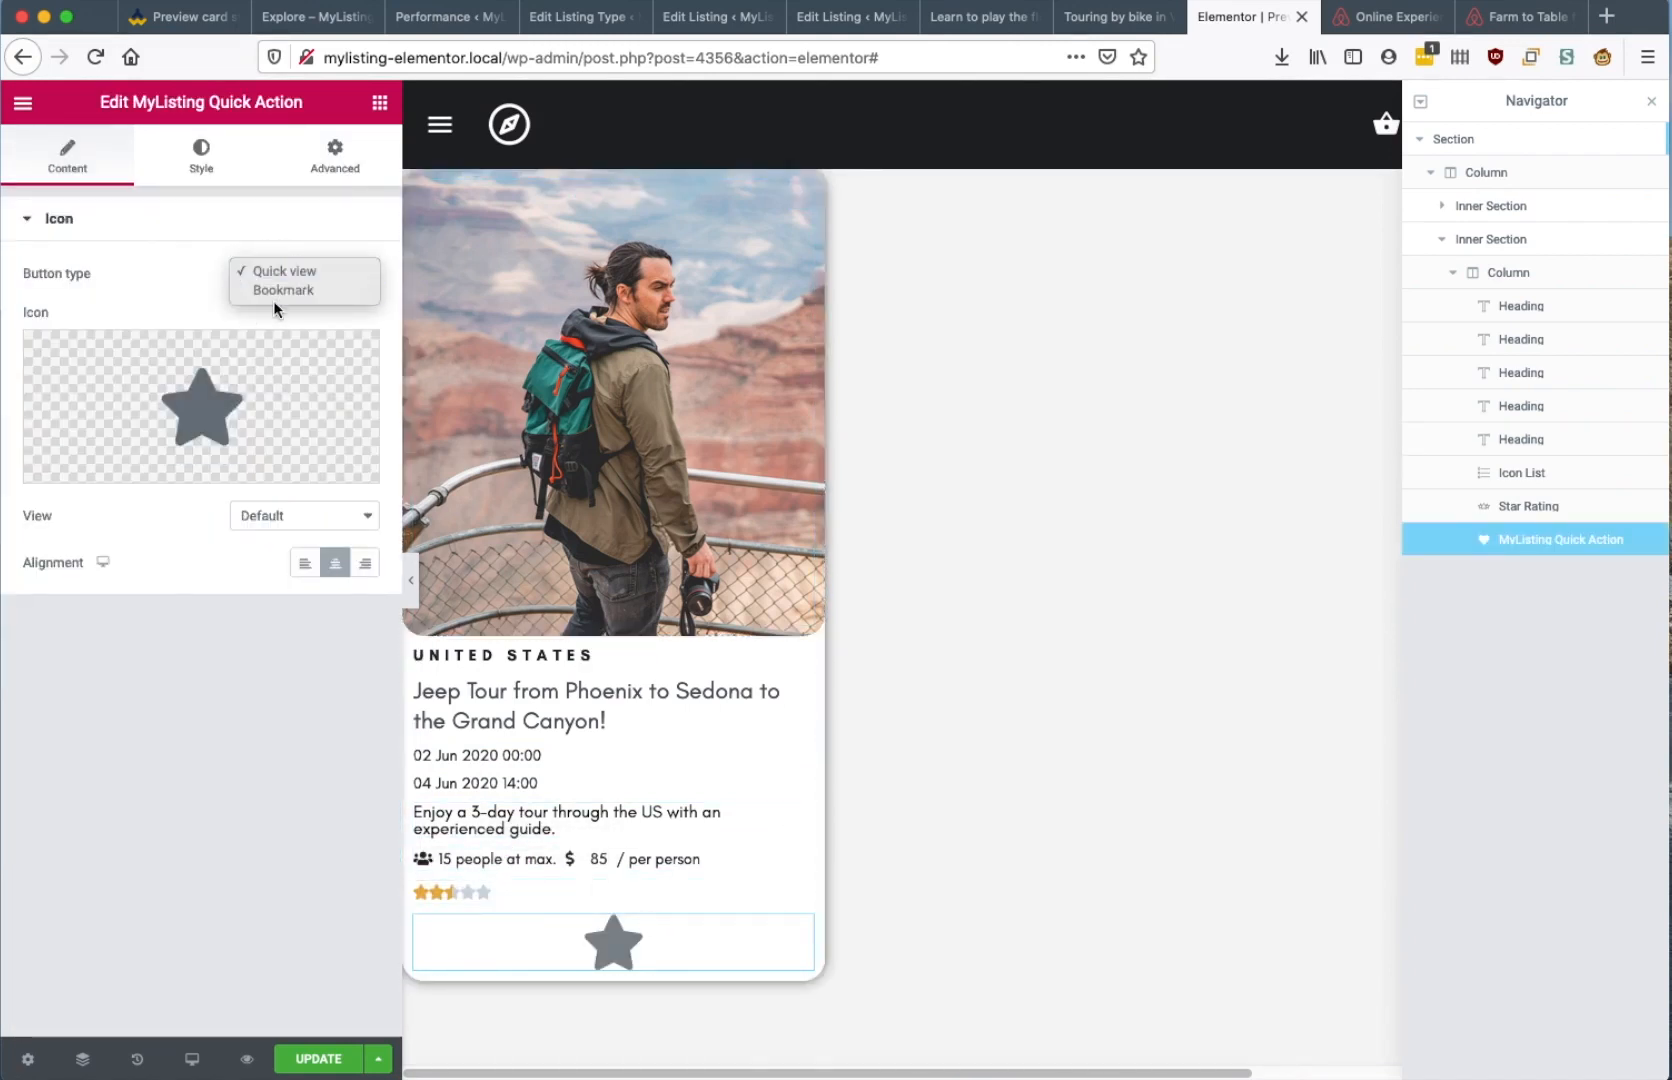
{"action": "left_click", "coordinate": [190, 280]}
{"action": "left_click", "coordinate": [82, 466]}
{"action": "left_click", "coordinate": [724, 243]}
{"action": "type", "text": "plus"}
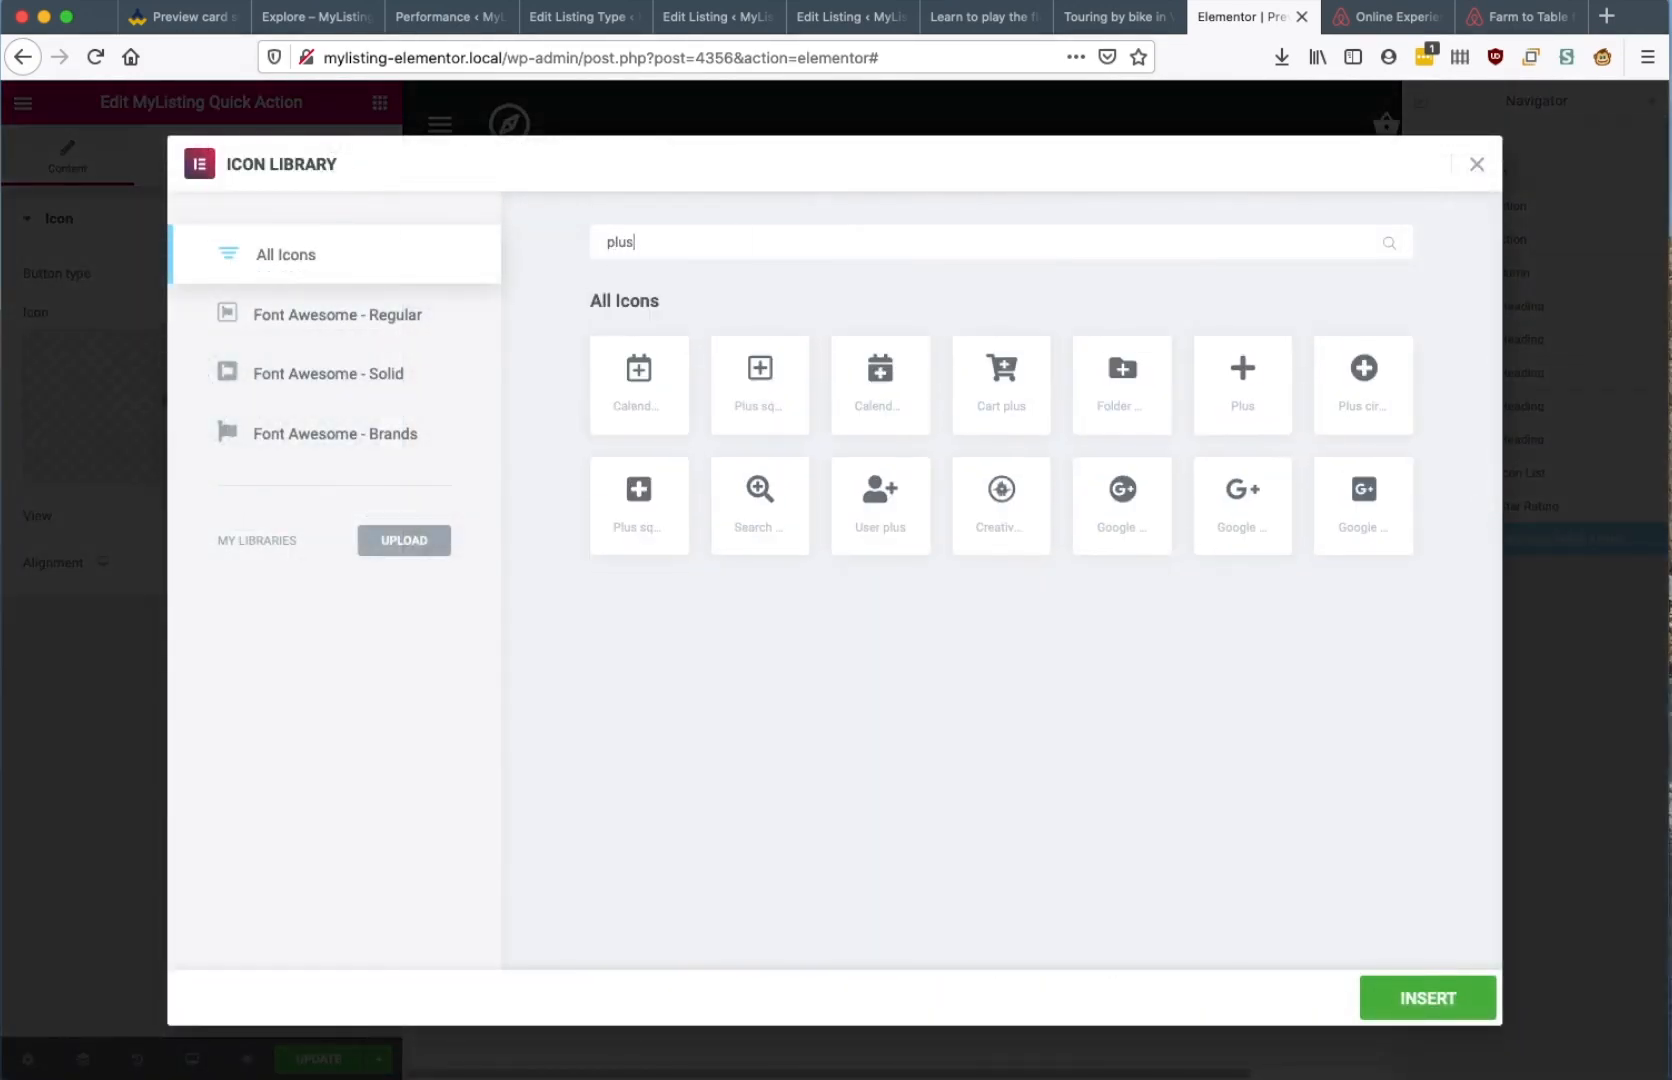
{"action": "left_click", "coordinate": [1355, 381]}
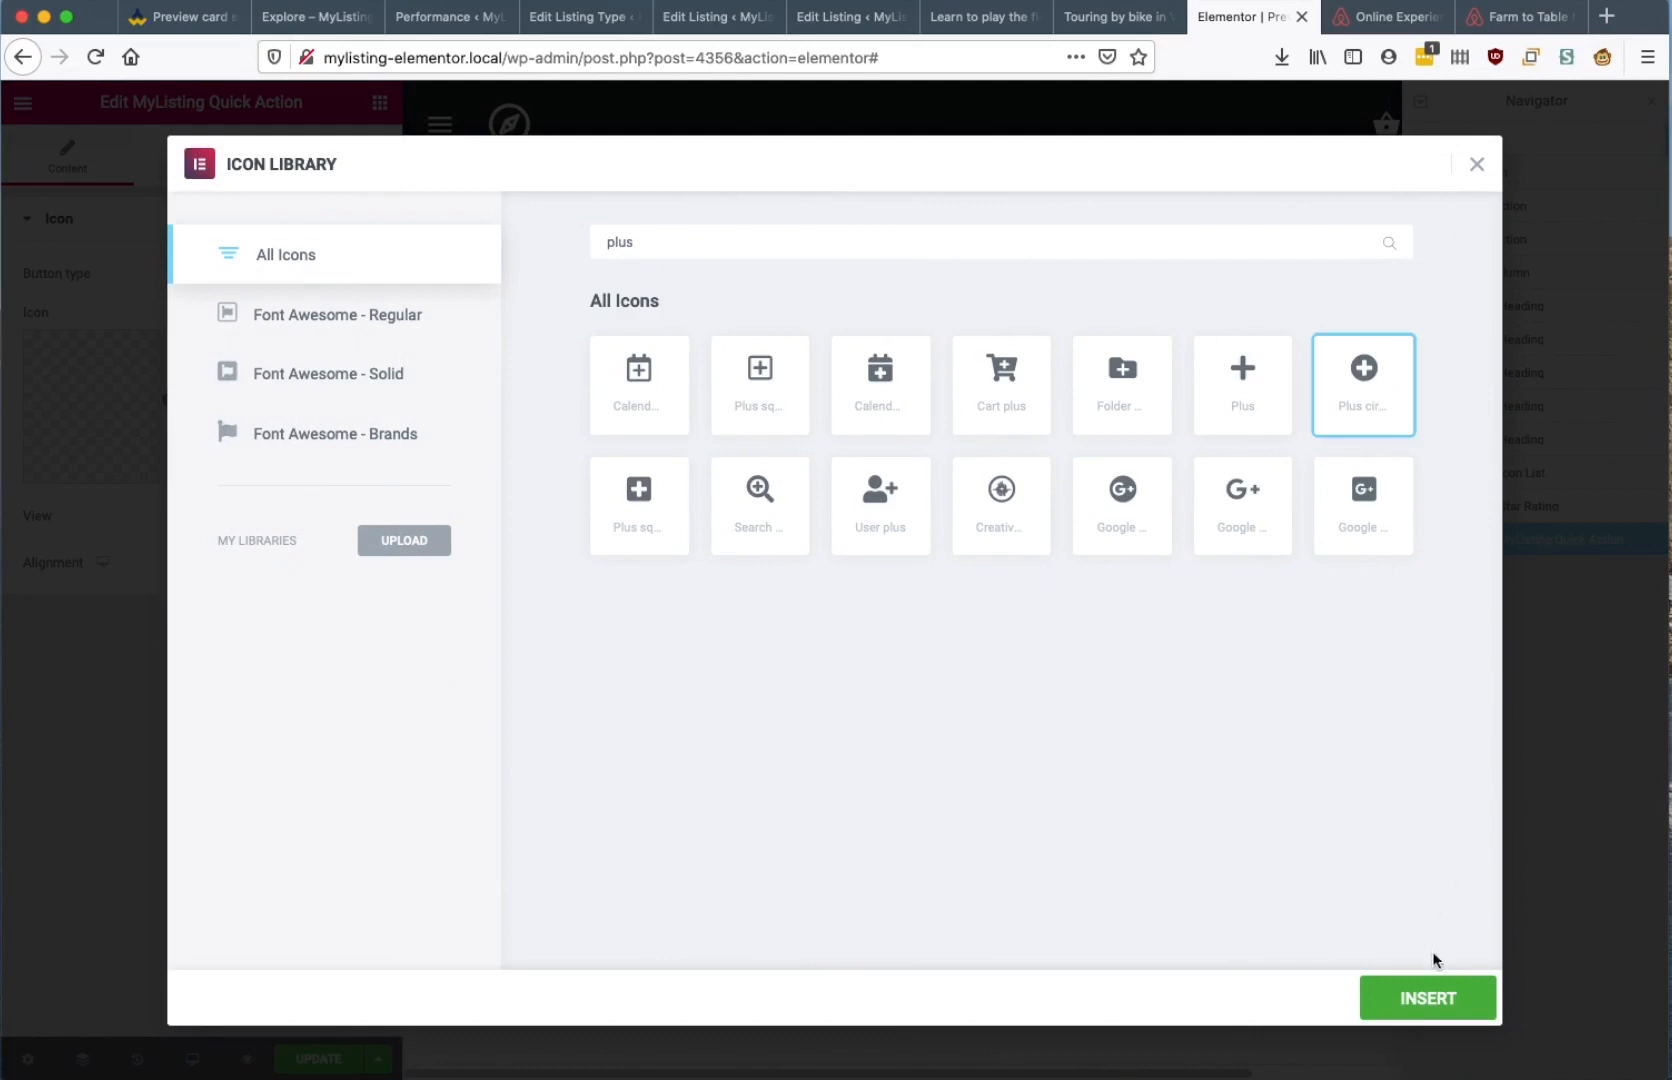
{"action": "left_click", "coordinate": [1428, 997]}
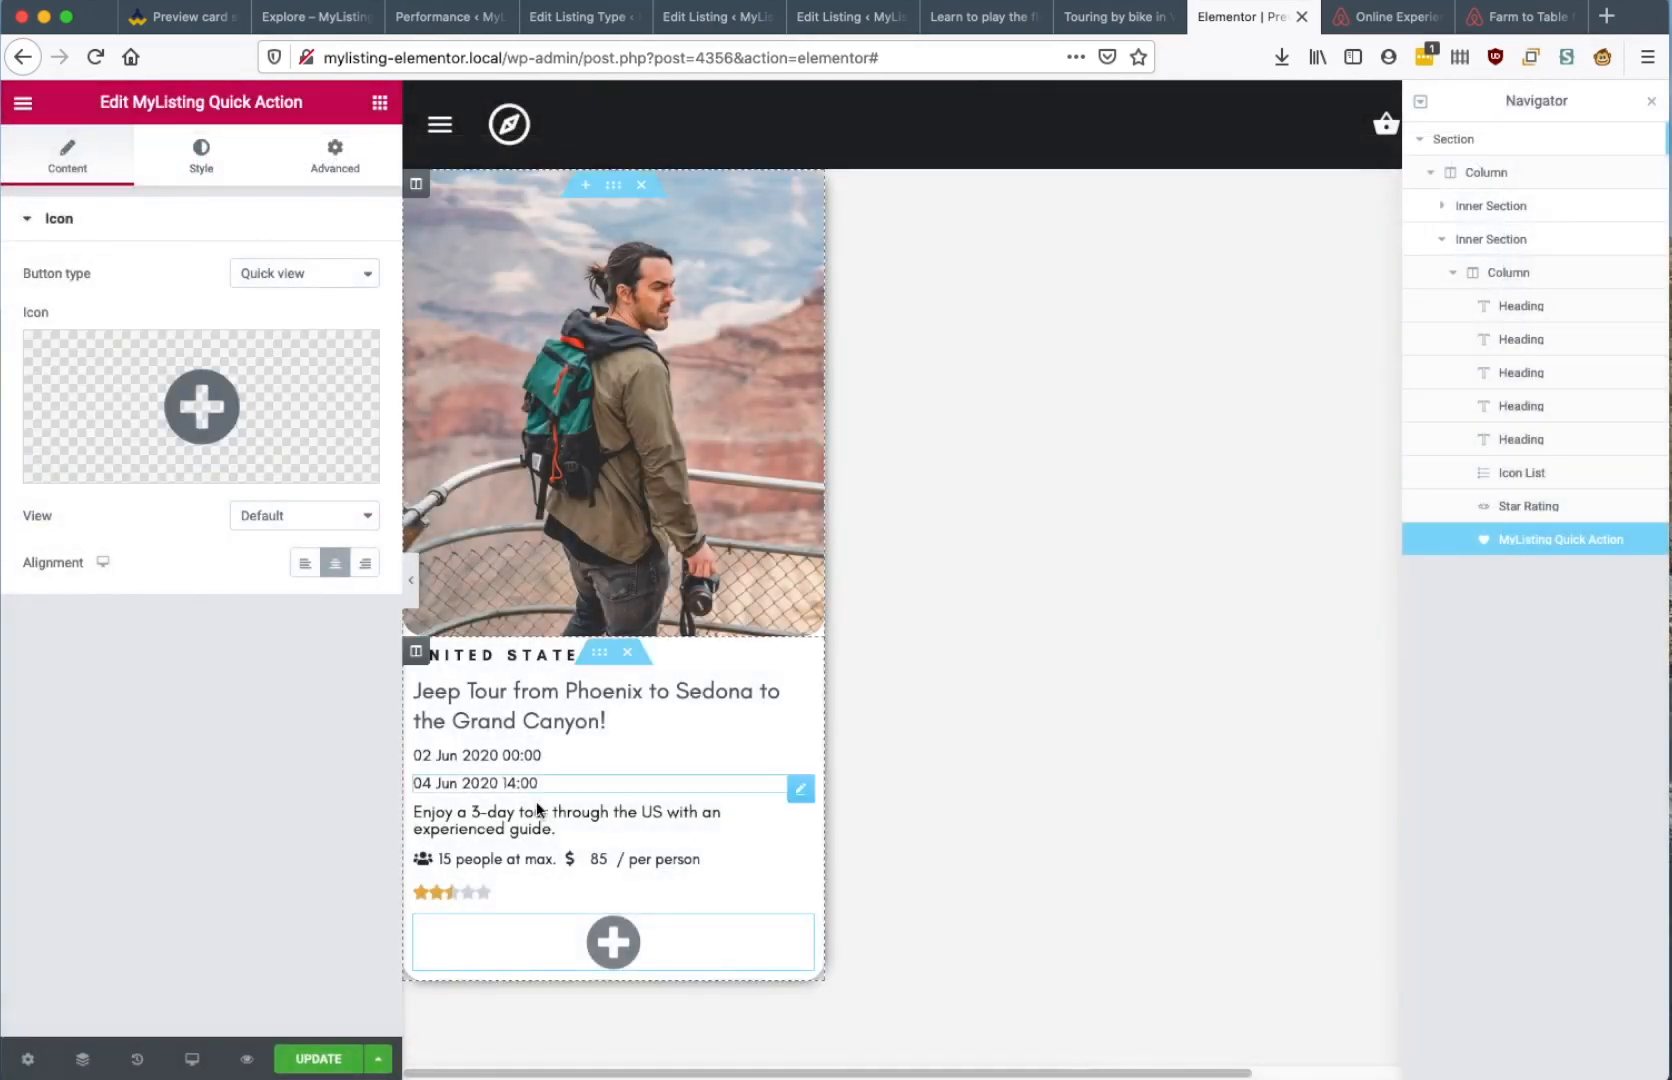
Duplicate the quick action widget, give the copy the solid Heart icon and set its button type to Bookmark
{"action": "right_click", "coordinate": [690, 930]}
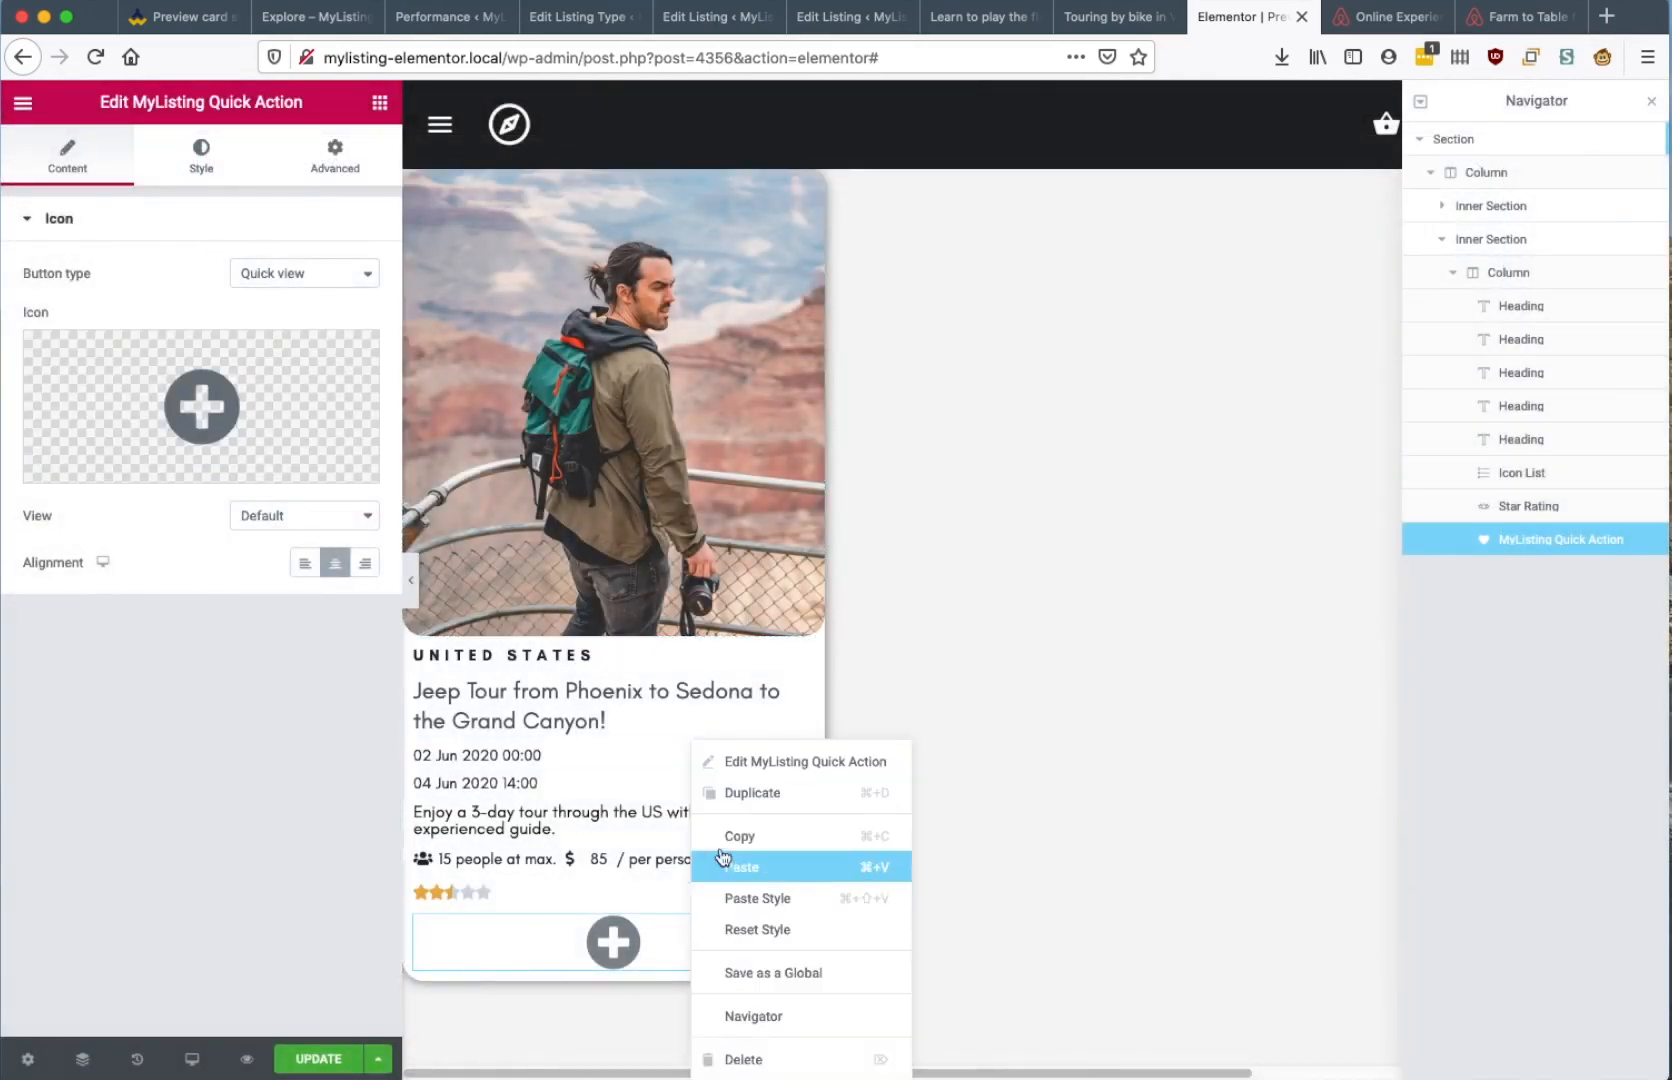
{"action": "left_click", "coordinate": [752, 793]}
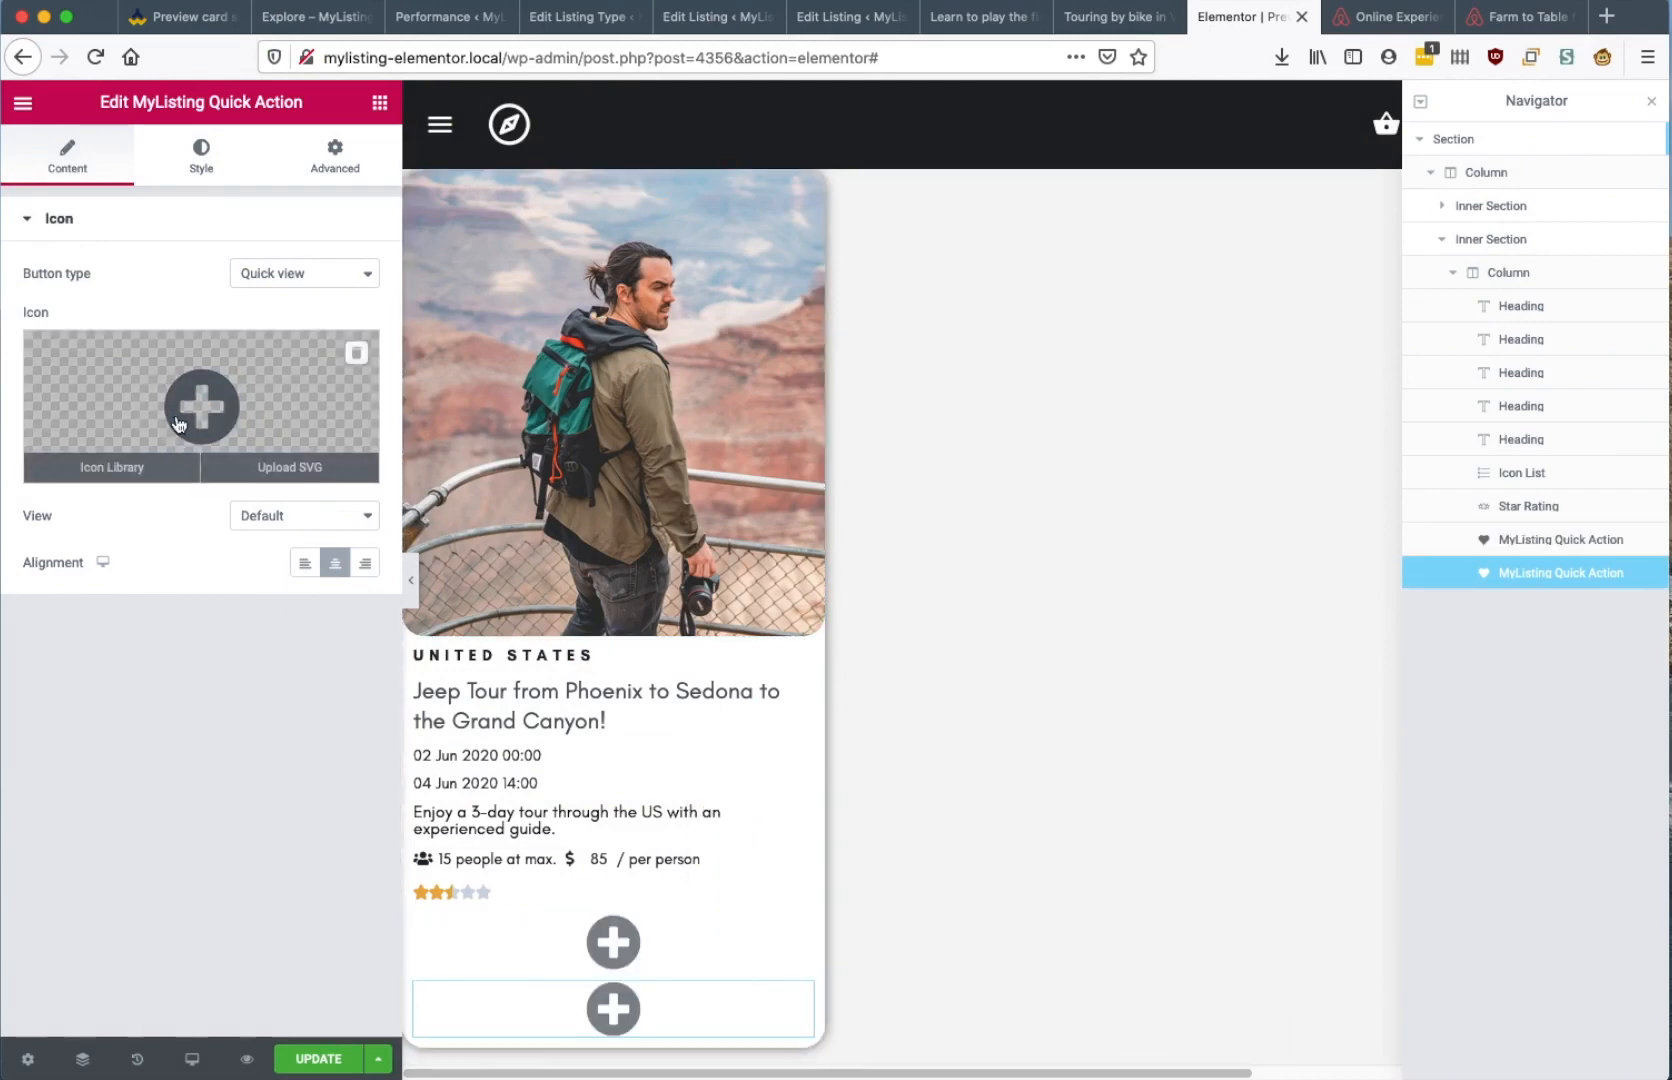
{"action": "left_click", "coordinate": [178, 423]}
{"action": "type", "text": "heart"}
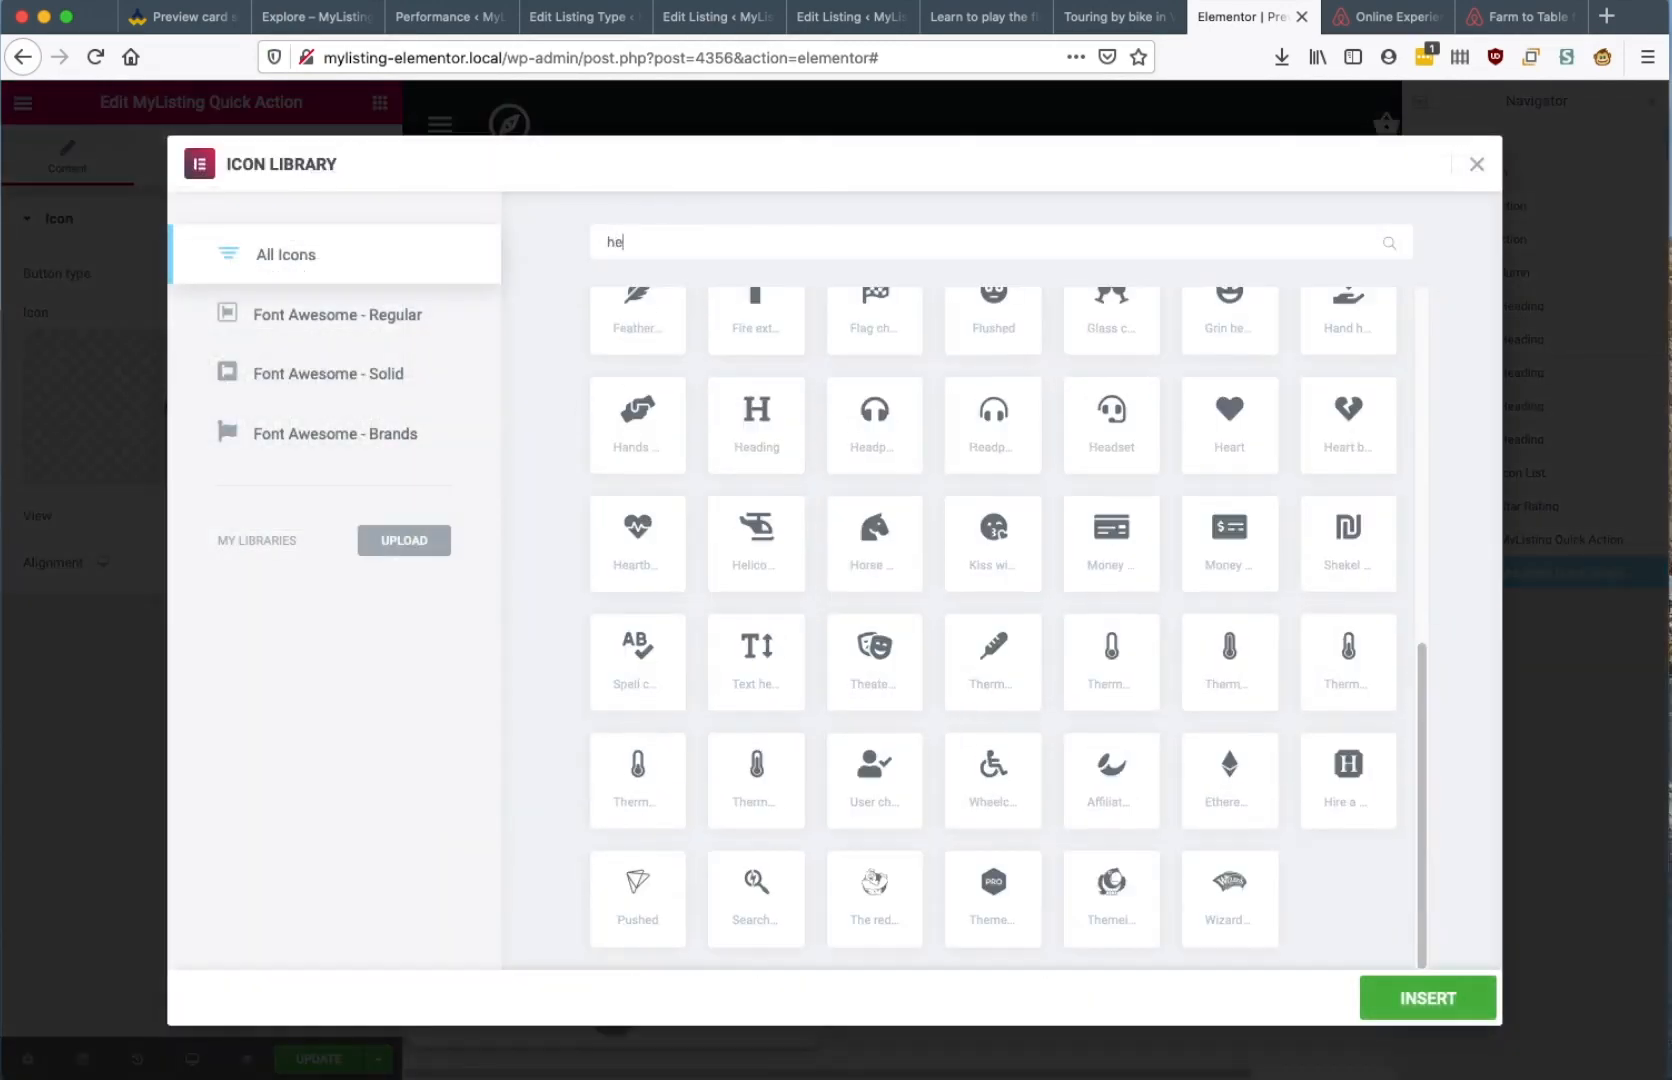
{"action": "left_click", "coordinate": [1228, 402]}
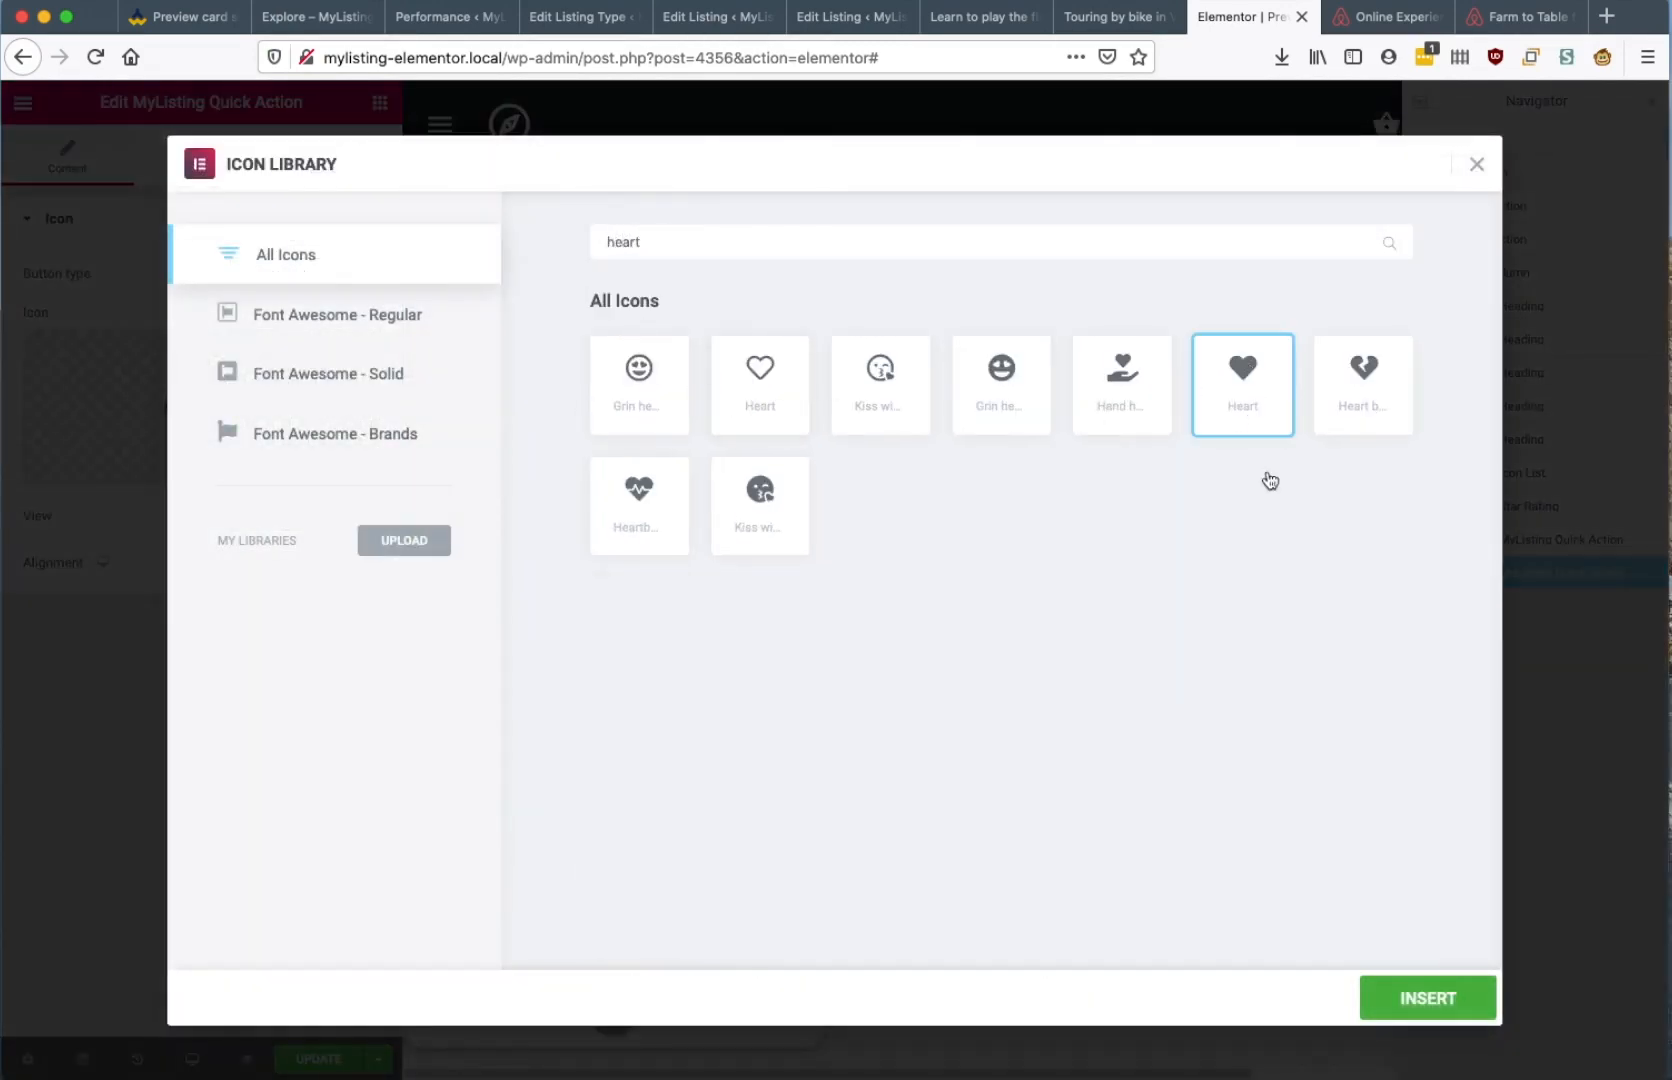
{"action": "left_click", "coordinate": [1400, 1000]}
{"action": "left_click", "coordinate": [285, 272]}
{"action": "left_click", "coordinate": [285, 290]}
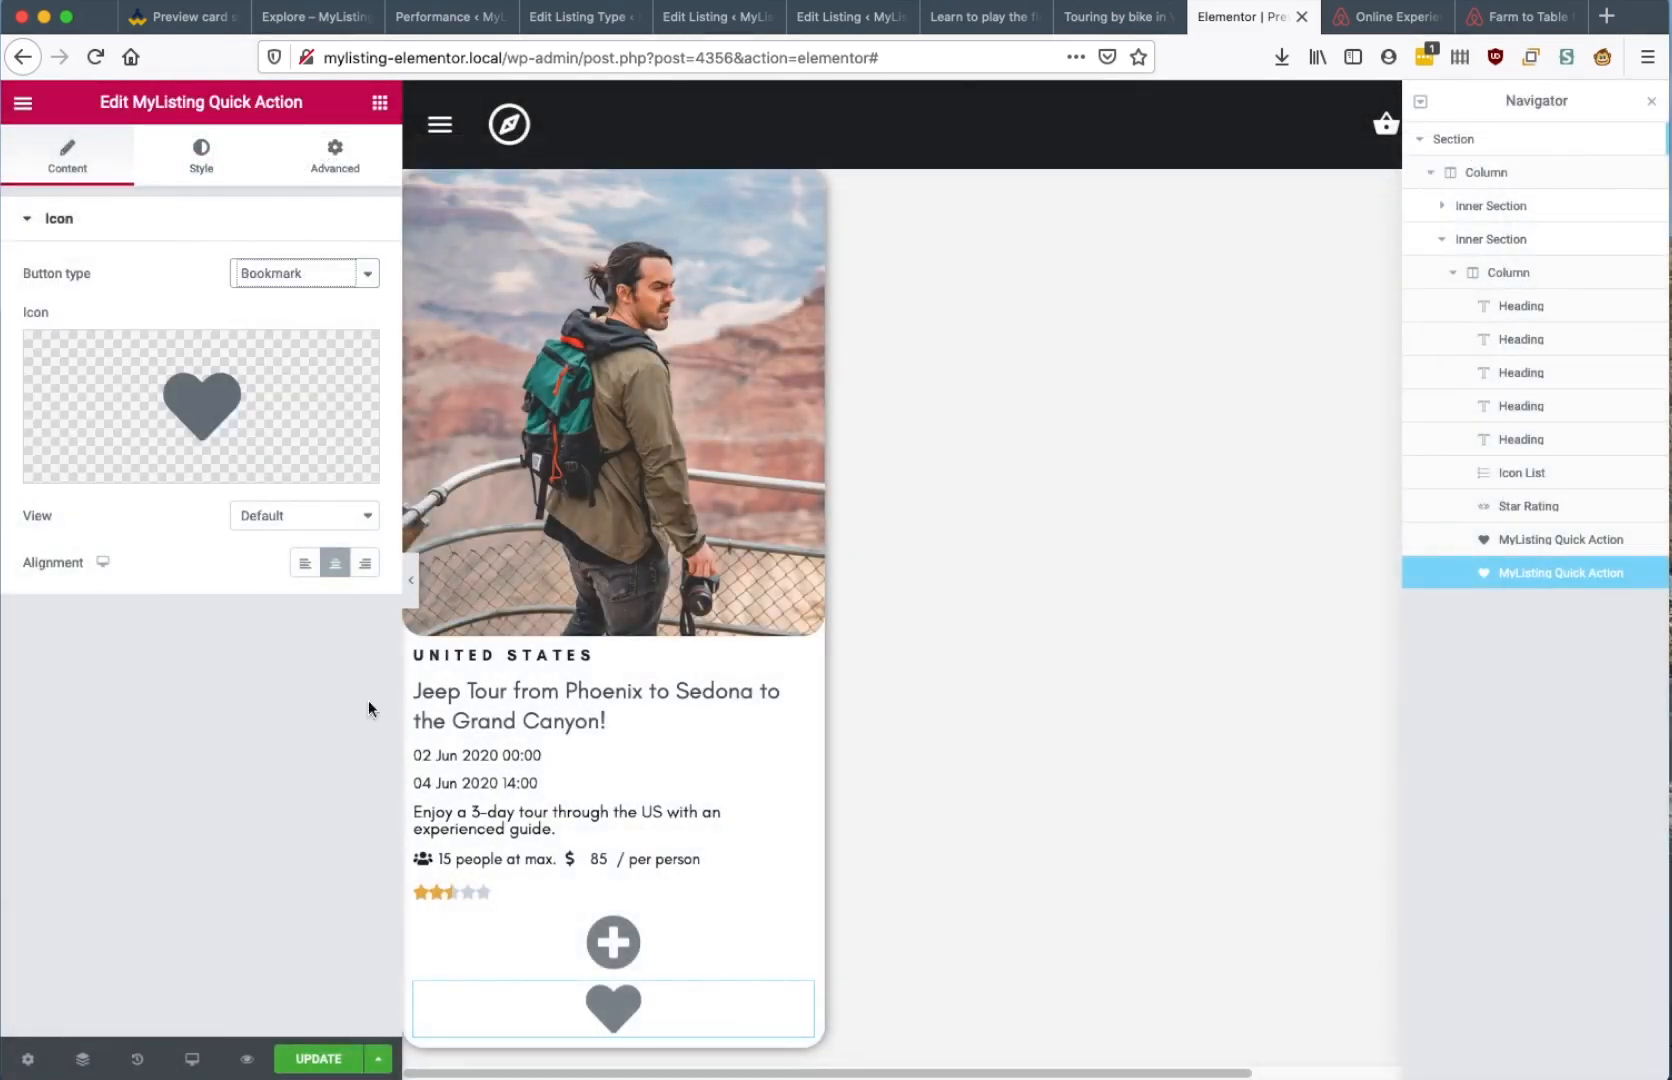
Set the plus quick action's width to Inline (auto) and its icon size to 20
{"action": "left_click", "coordinate": [658, 938]}
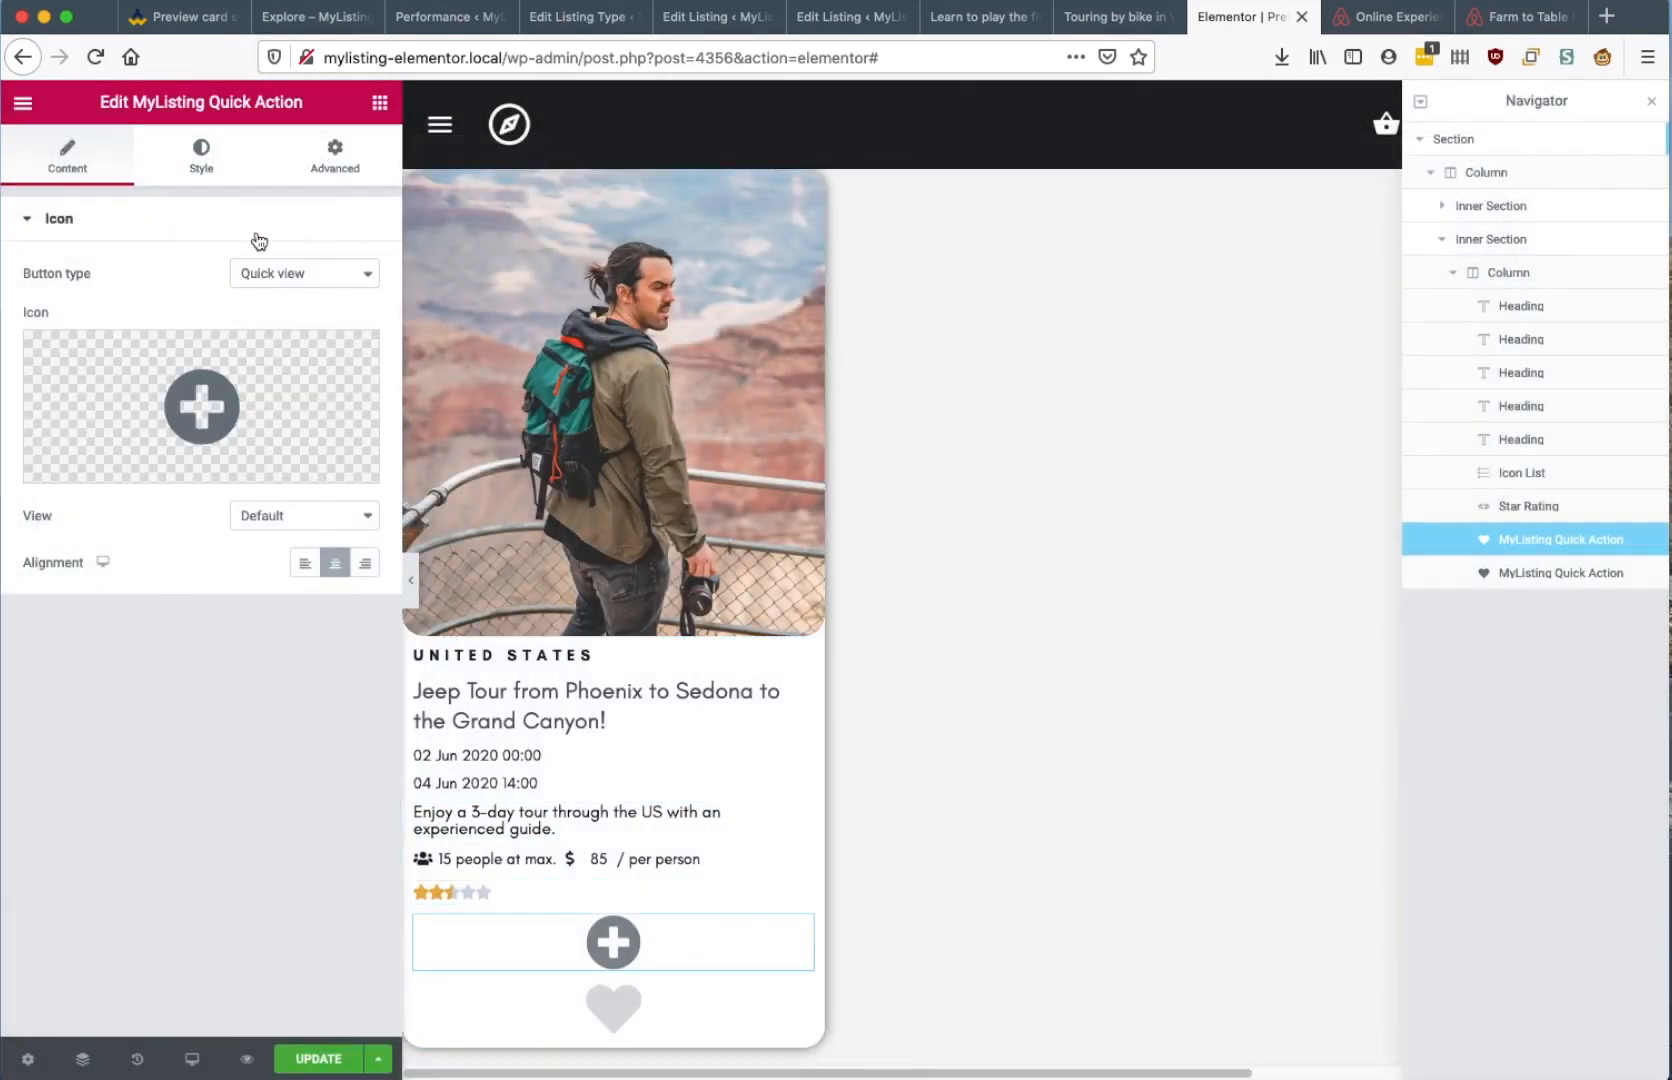
{"action": "left_click", "coordinate": [362, 172]}
{"action": "left_click", "coordinate": [150, 875]}
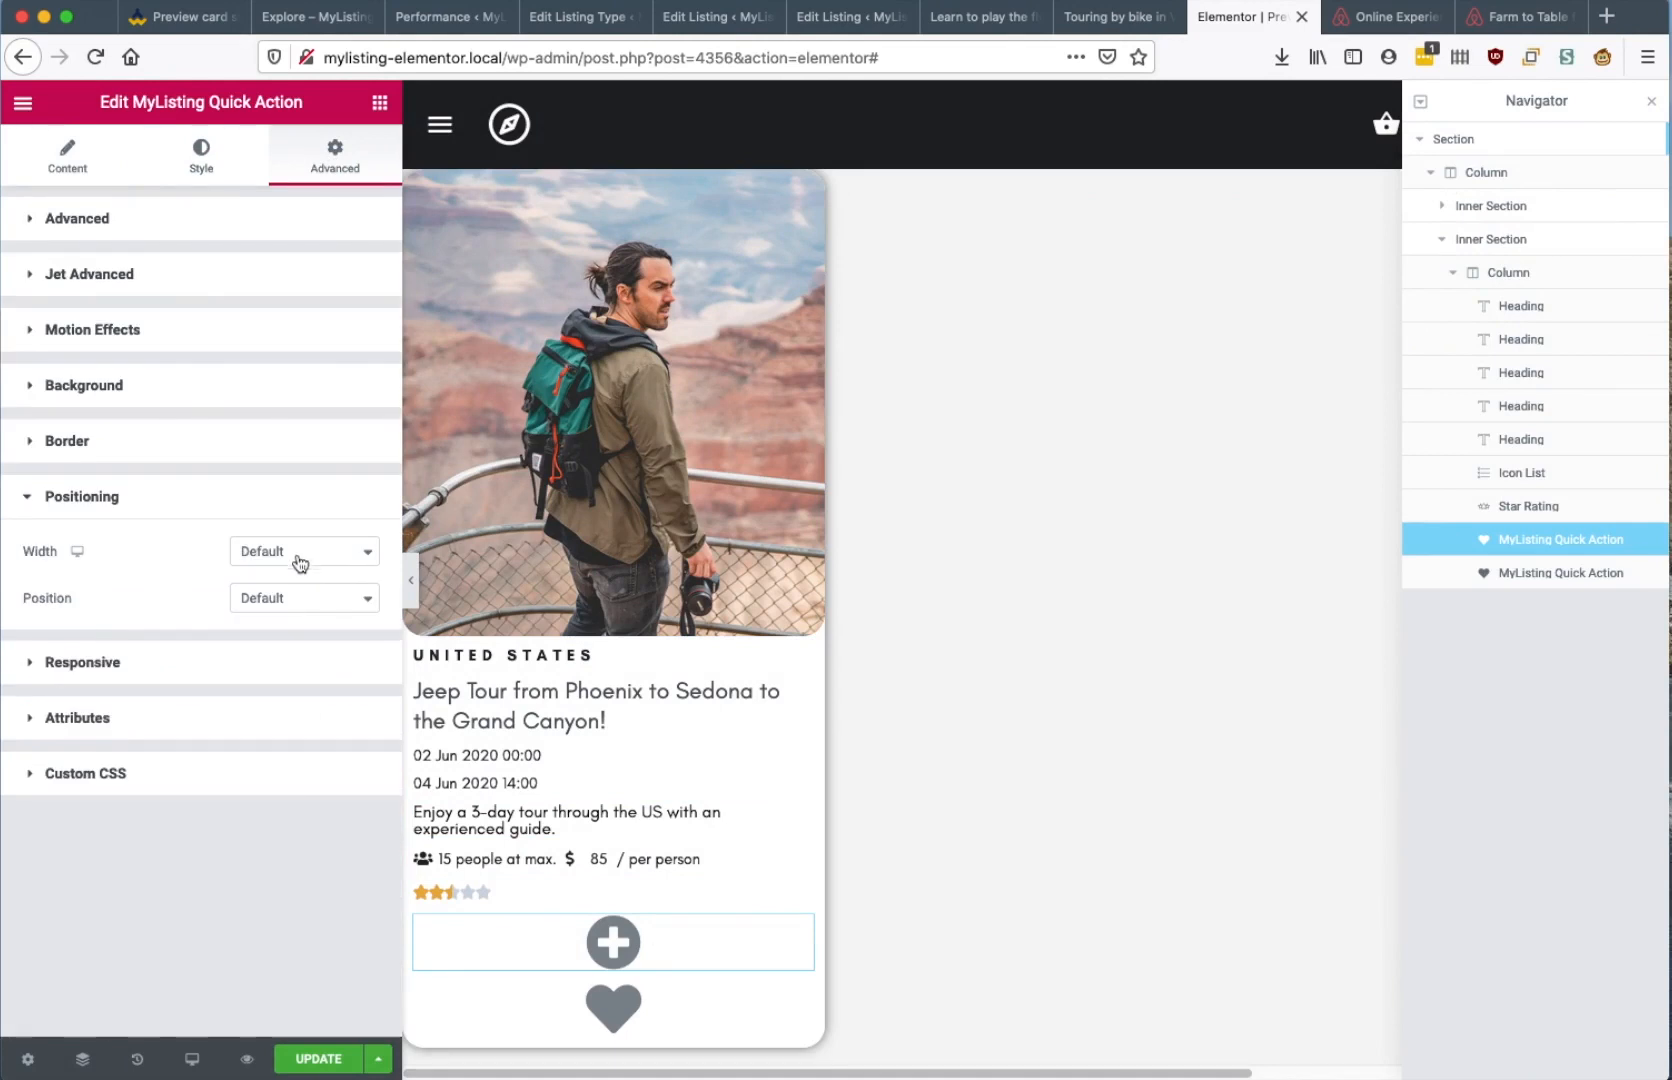
{"action": "left_click", "coordinate": [298, 564]}
{"action": "left_click", "coordinate": [288, 586]}
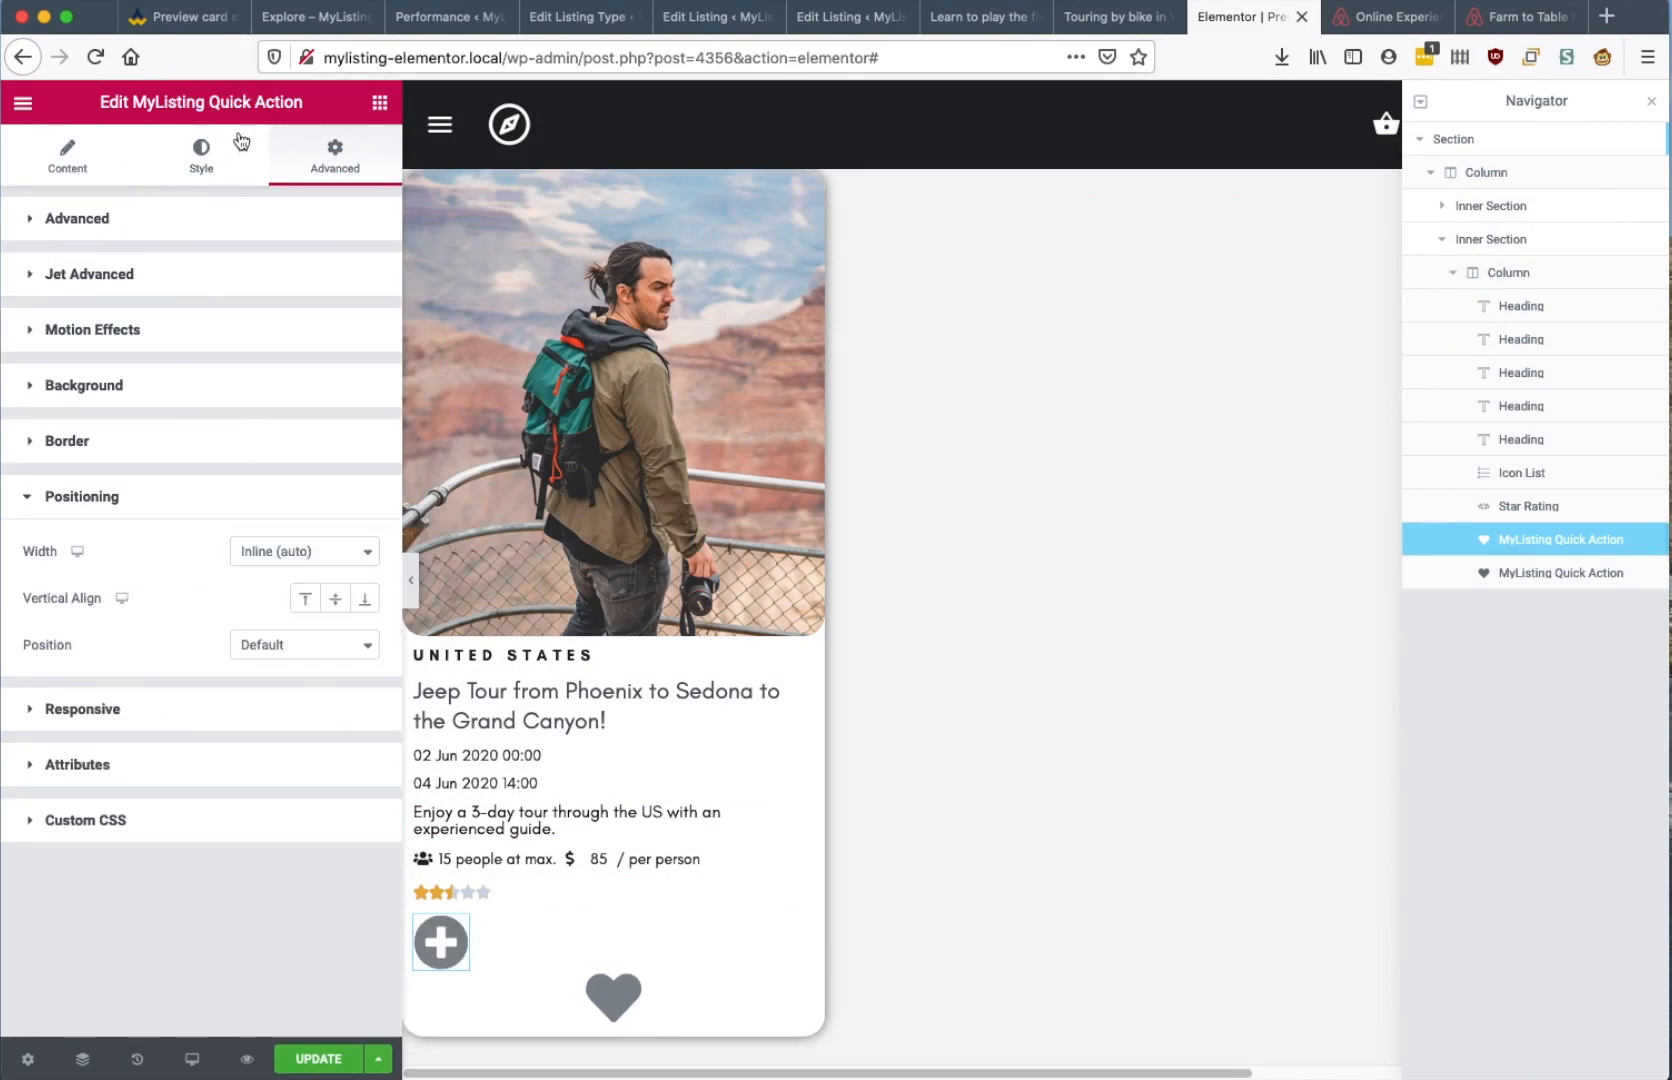
{"action": "left_click", "coordinate": [241, 142]}
{"action": "left_click", "coordinate": [356, 428]}
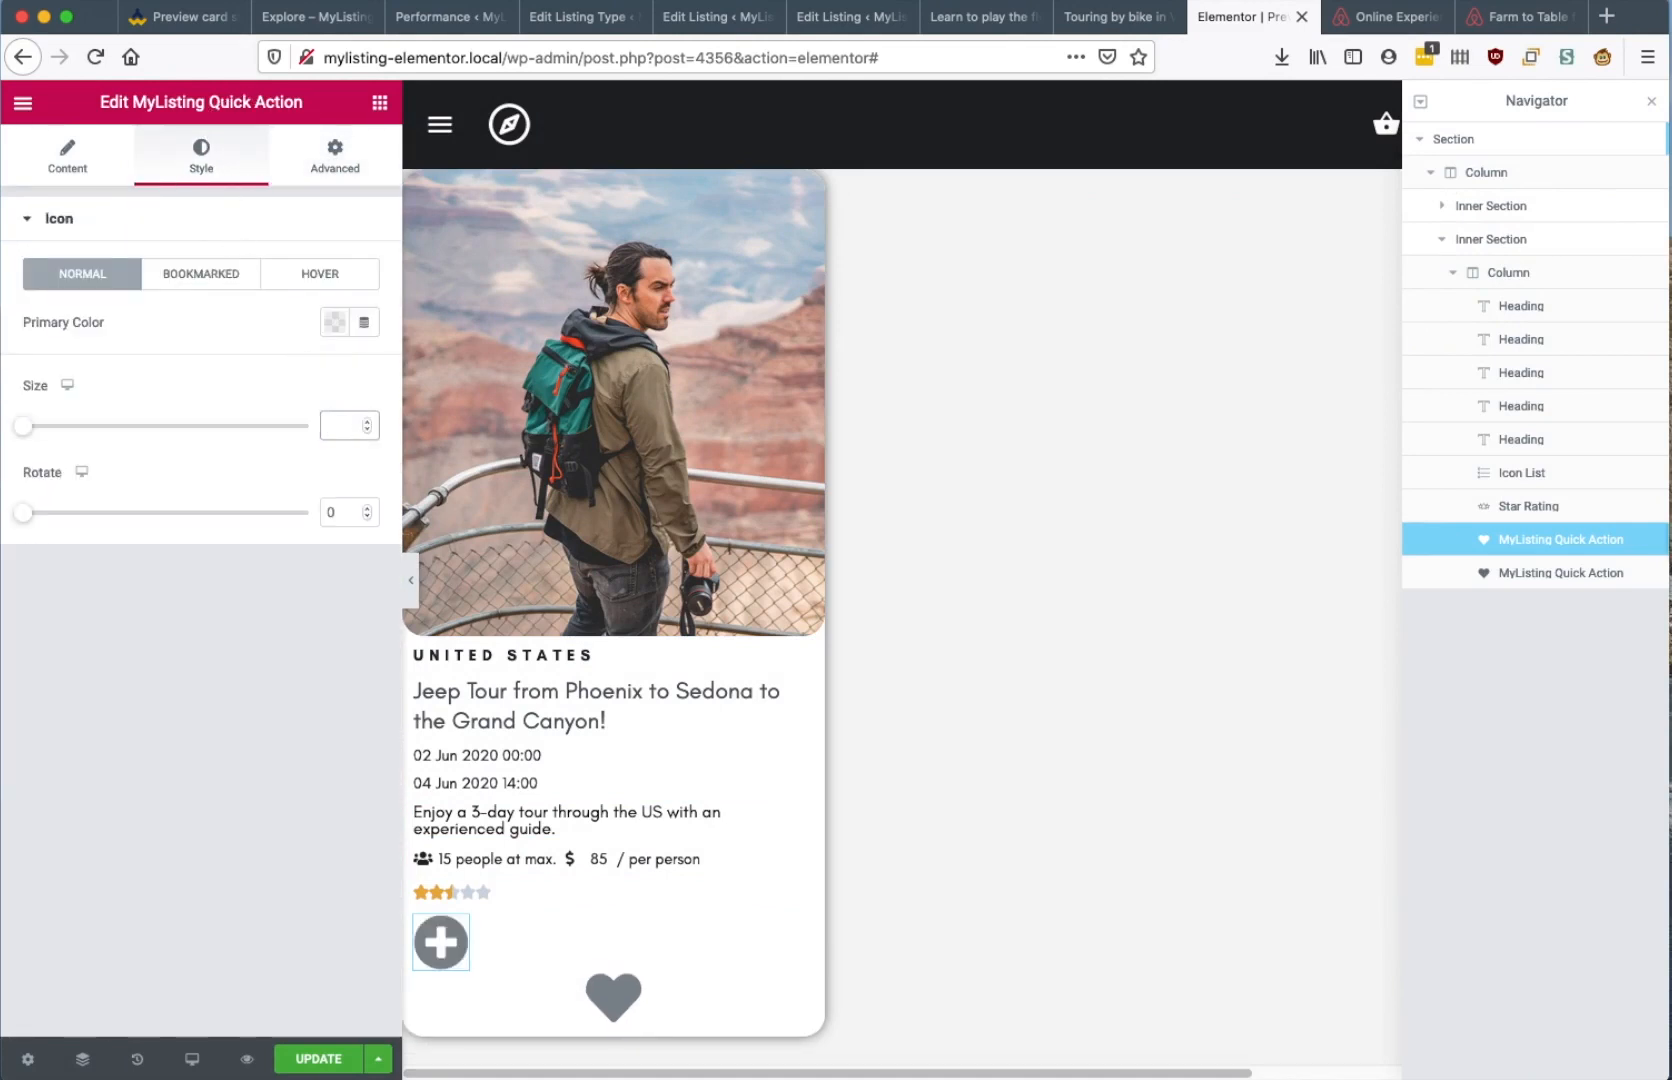
{"action": "type", "text": "20"}
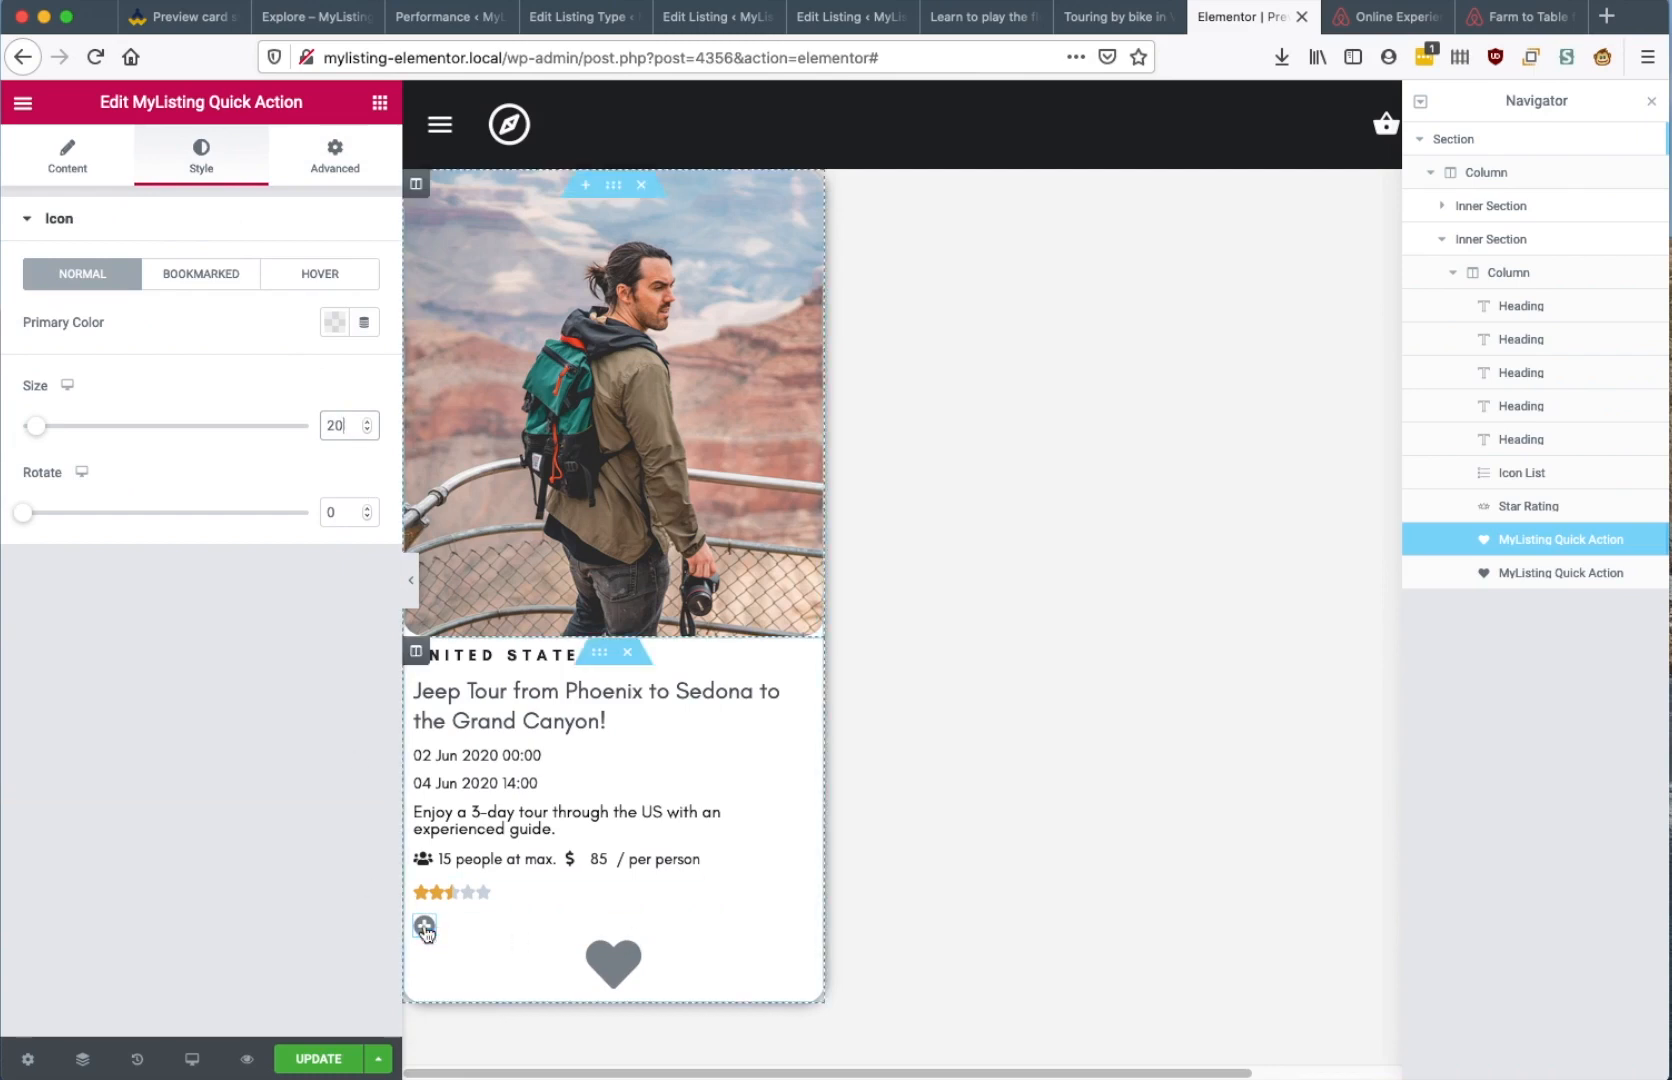
Copy the plus quick action's style onto the heart quick action and update the template
{"action": "right_click", "coordinate": [434, 927]}
{"action": "left_click", "coordinate": [466, 836]}
{"action": "right_click", "coordinate": [617, 963]}
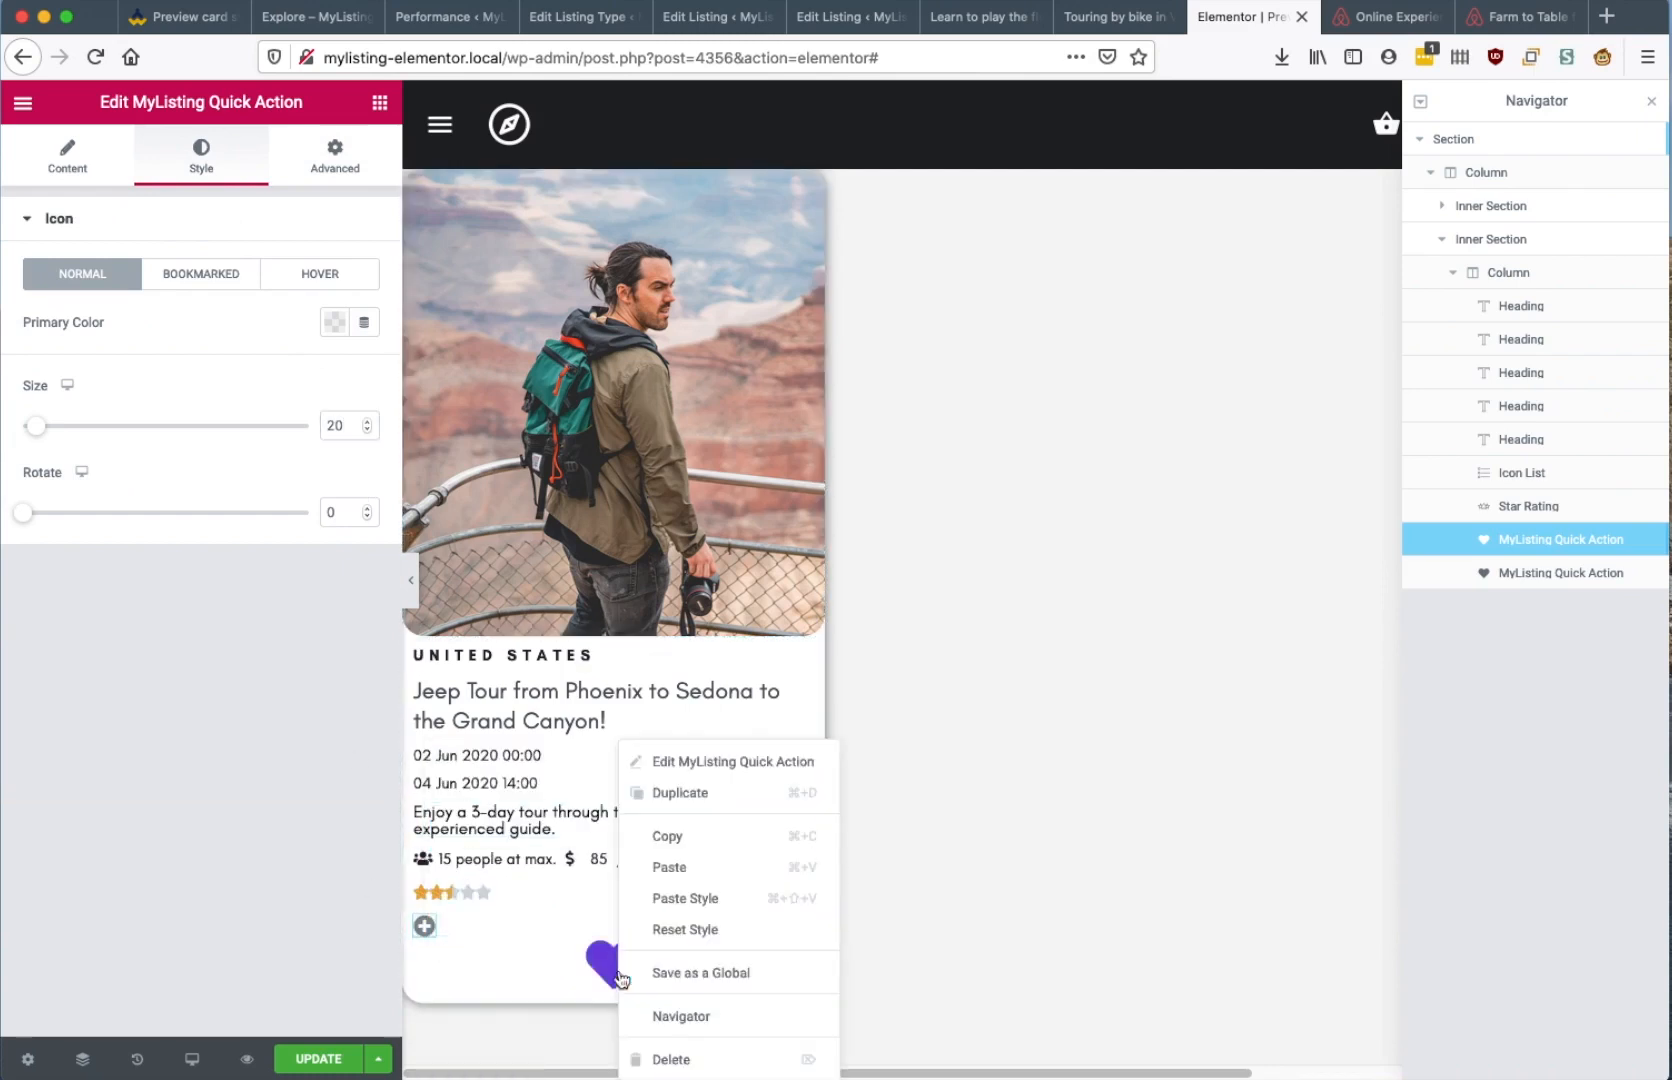
{"action": "left_click", "coordinate": [685, 898]}
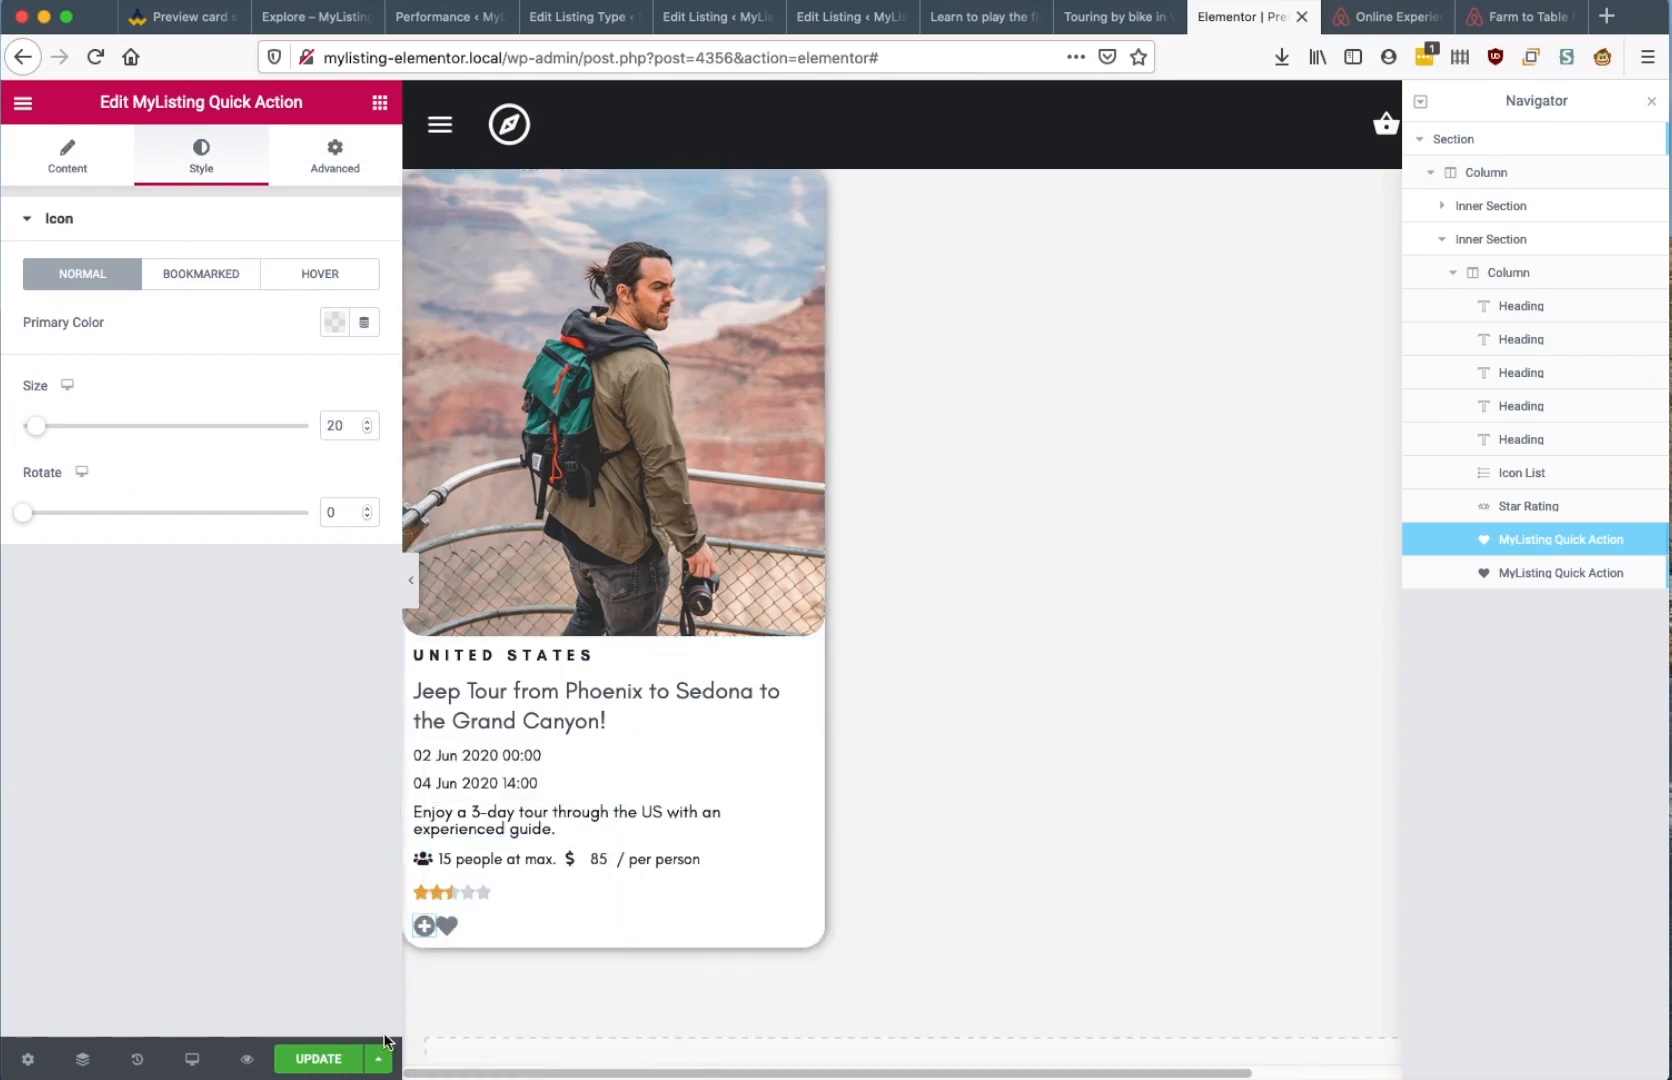
{"action": "left_click", "coordinate": [326, 1060]}
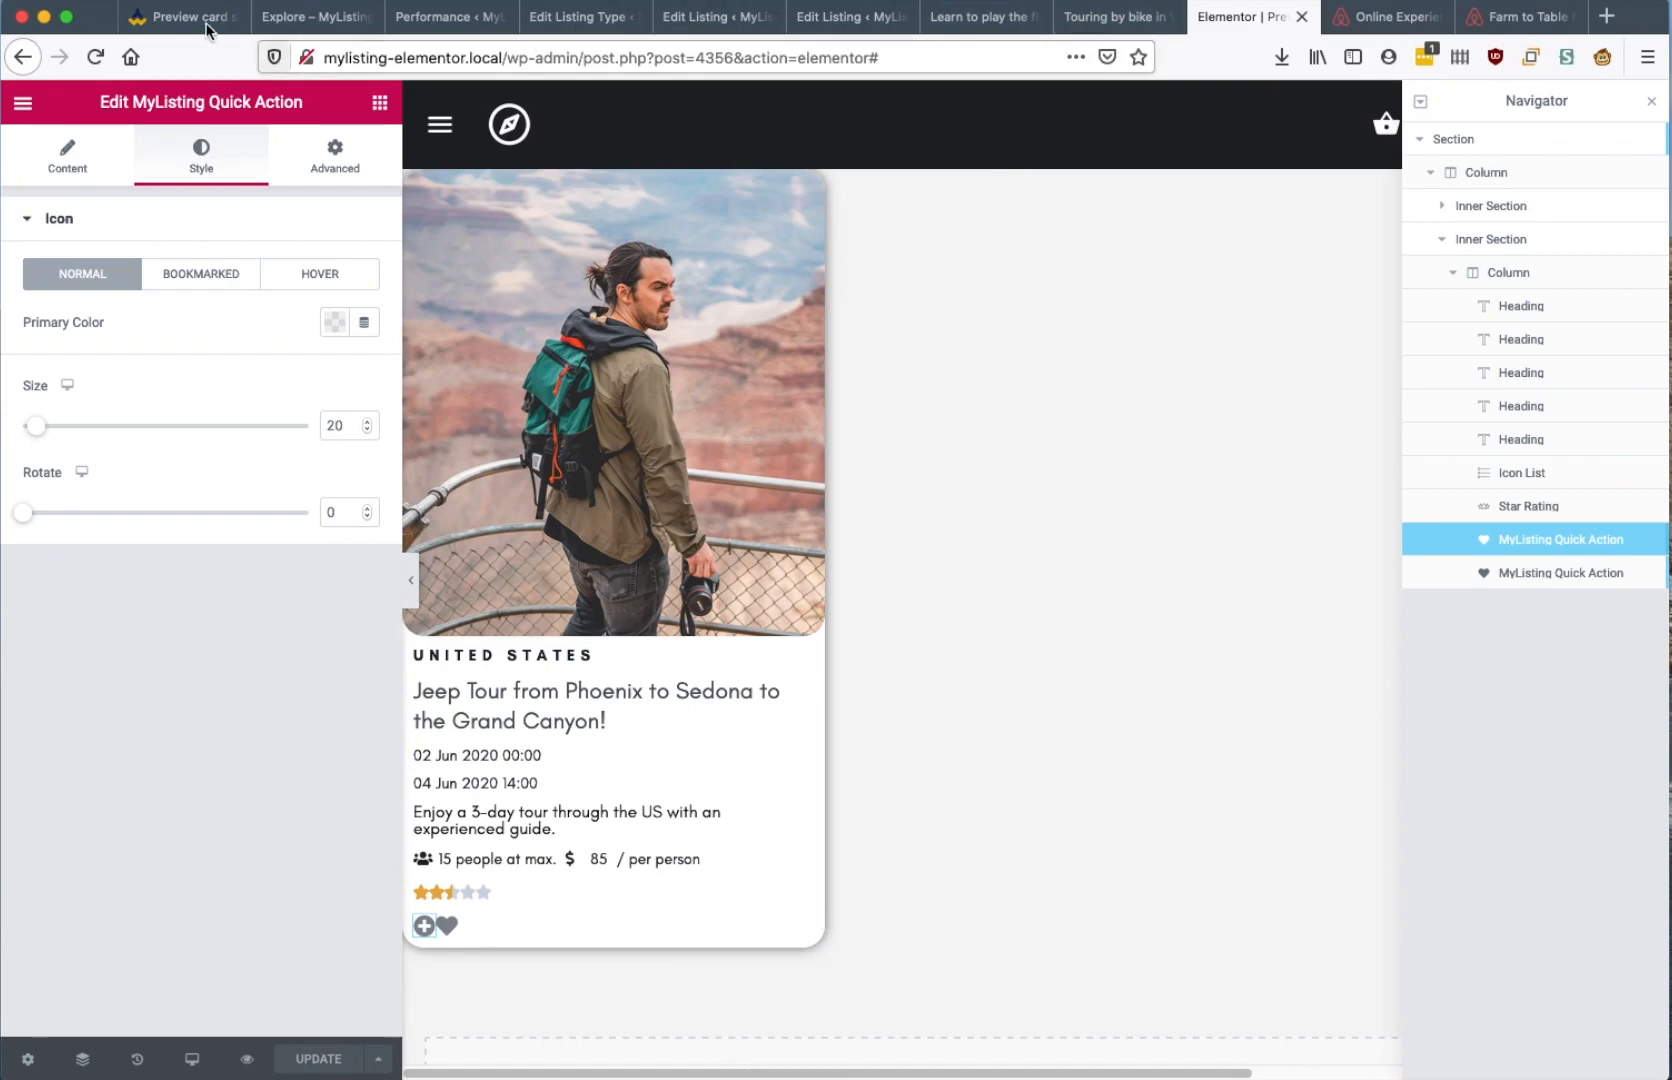
Reload the Explore page and open the Jeep Tour card's quick view to test the new action icons
{"action": "left_click", "coordinate": [313, 17]}
{"action": "left_click", "coordinate": [96, 64]}
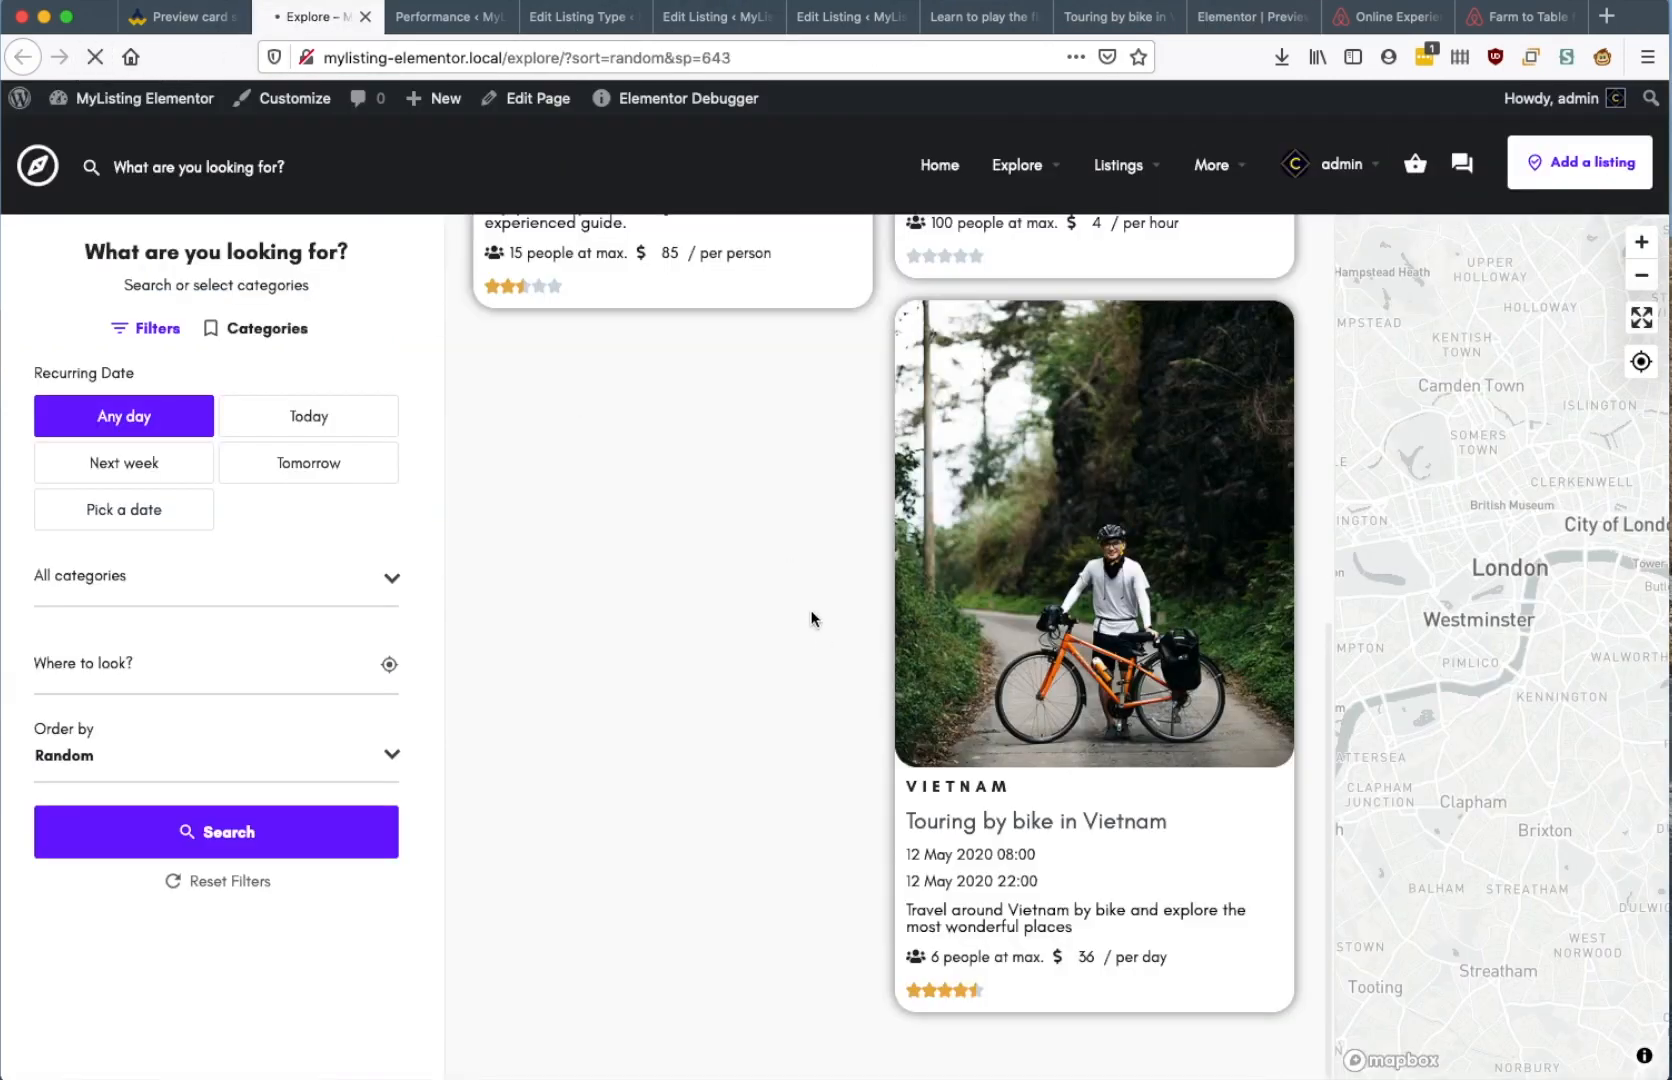
{"action": "scroll", "coordinate": [810, 616], "scroll_direction": "up", "scroll_amount": 5}
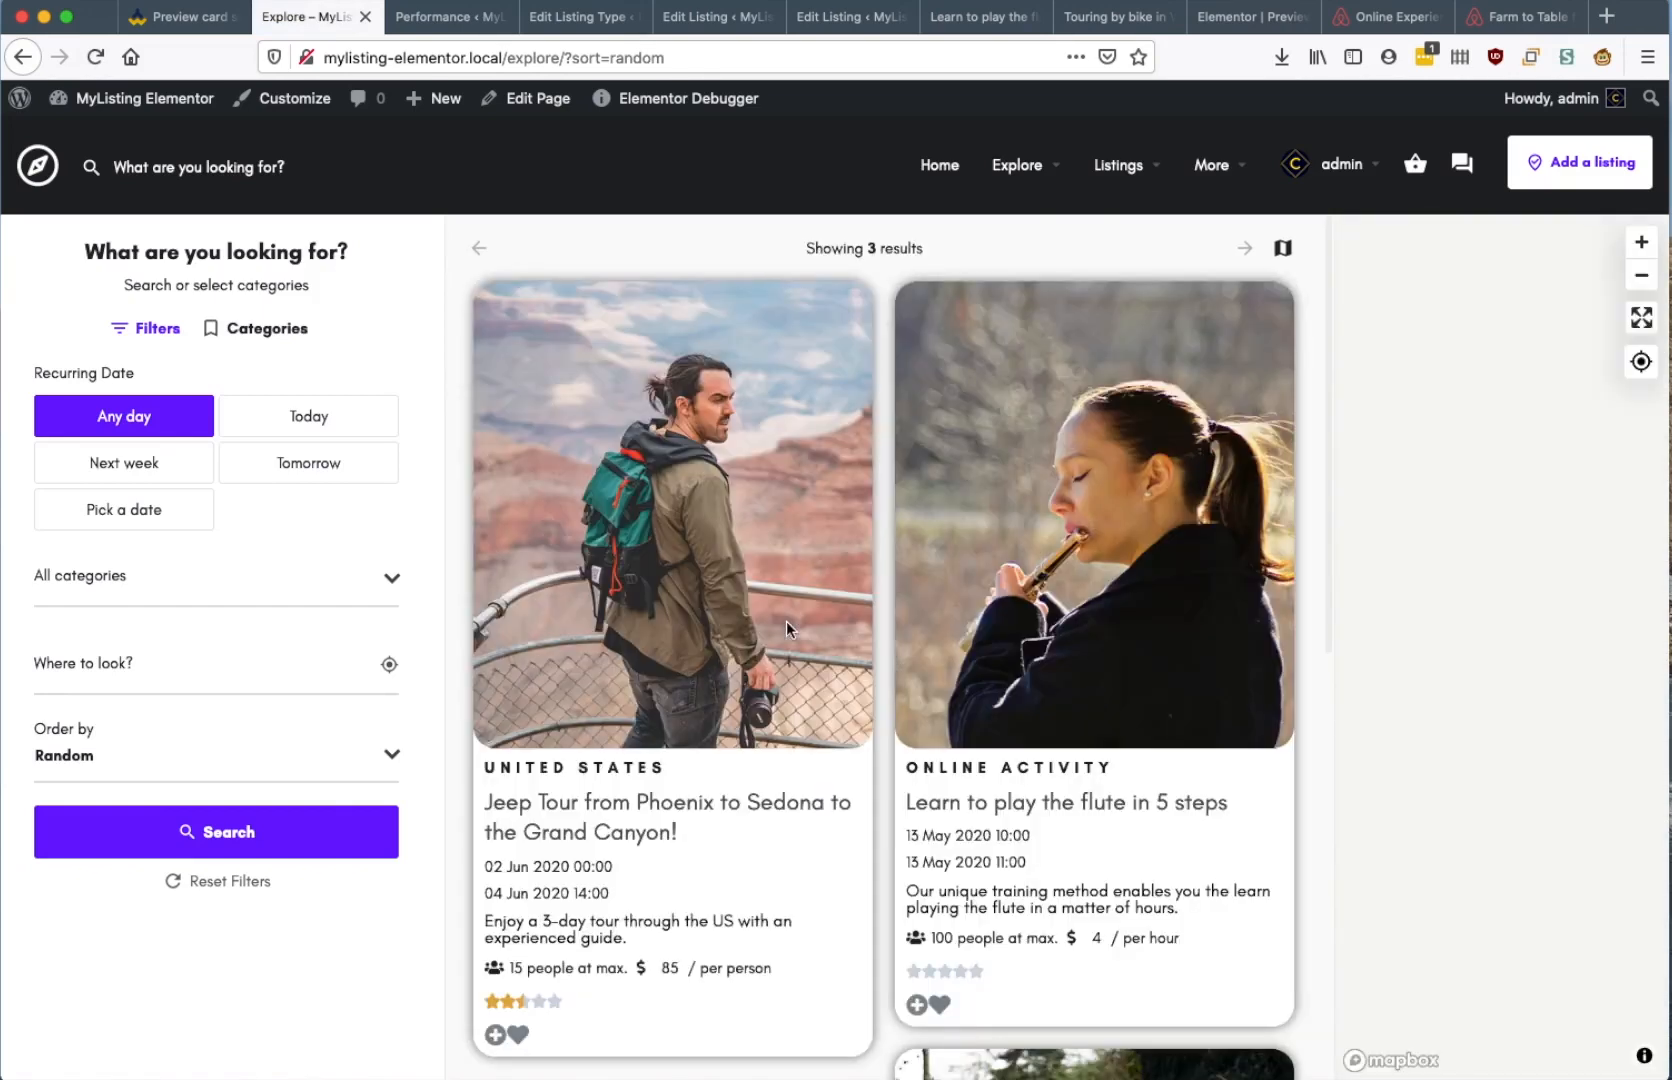
{"action": "scroll", "coordinate": [787, 628], "scroll_direction": "down", "scroll_amount": 4}
{"action": "left_click", "coordinate": [496, 795]}
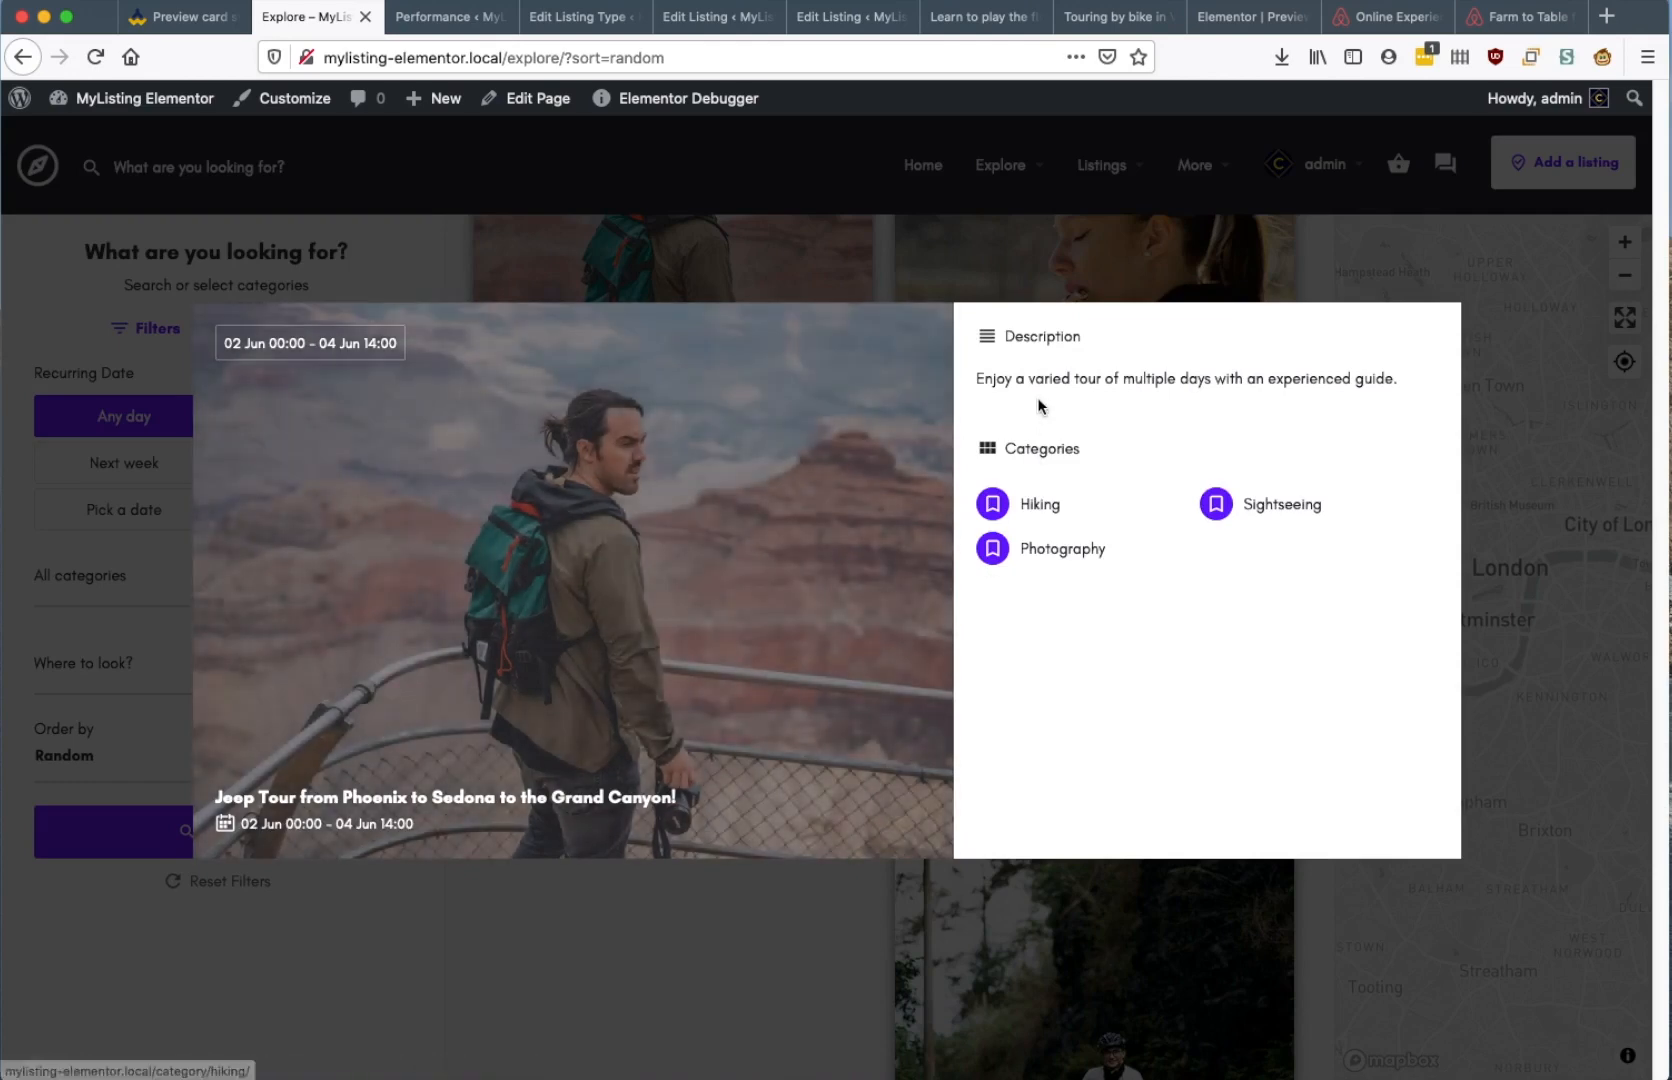
Return to the Elementor preview card template and look over the whole card
{"action": "left_click", "coordinate": [1229, 30]}
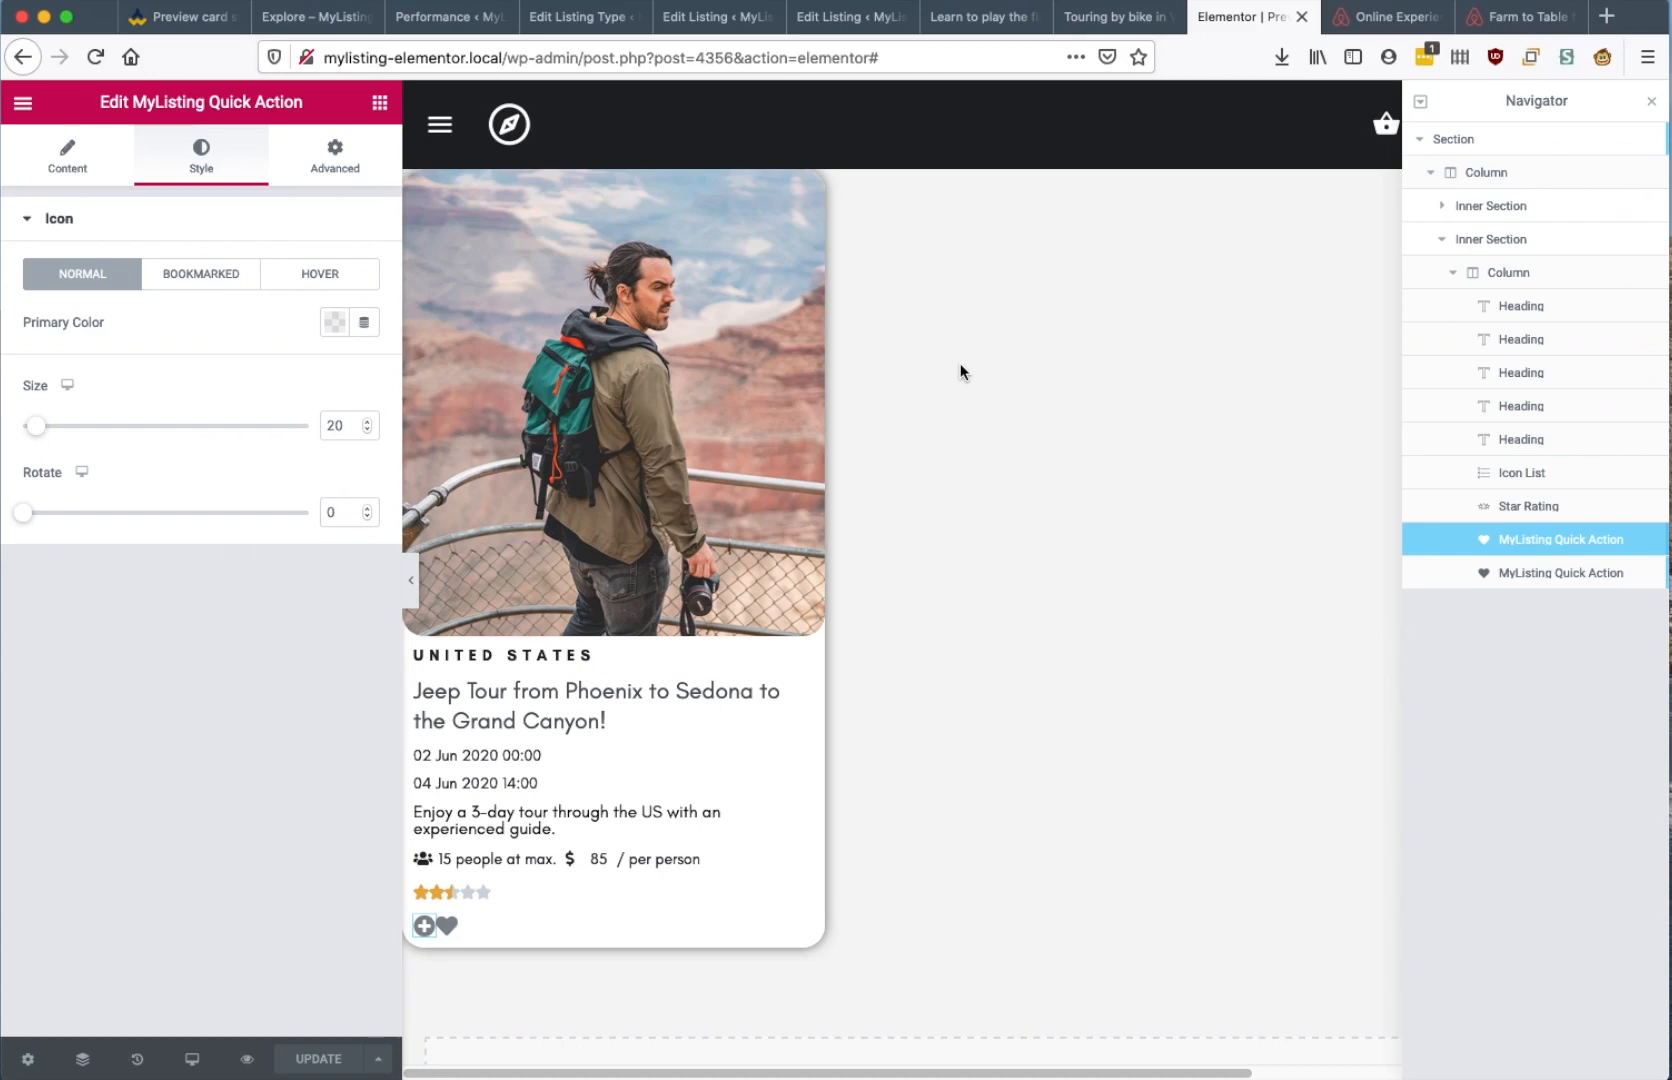
{"action": "scroll", "coordinate": [860, 600], "scroll_direction": "down", "scroll_amount": 4}
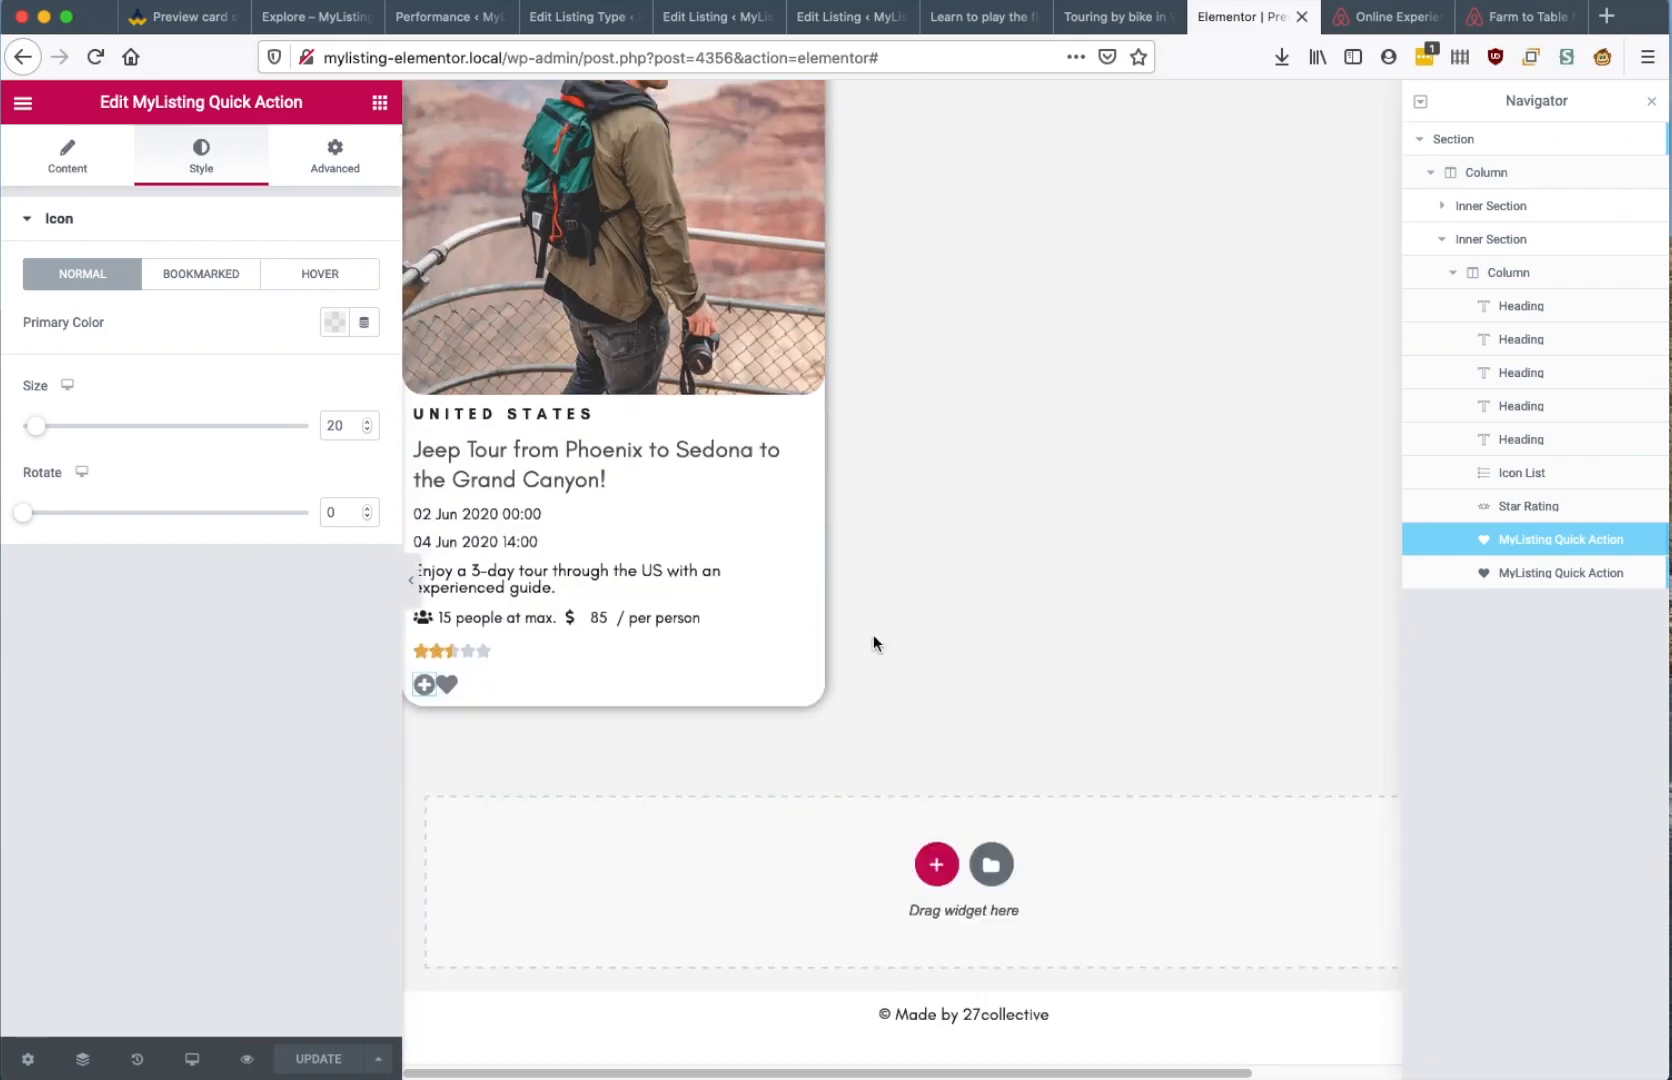
{"action": "scroll", "coordinate": [852, 628], "scroll_direction": "up", "scroll_amount": 4}
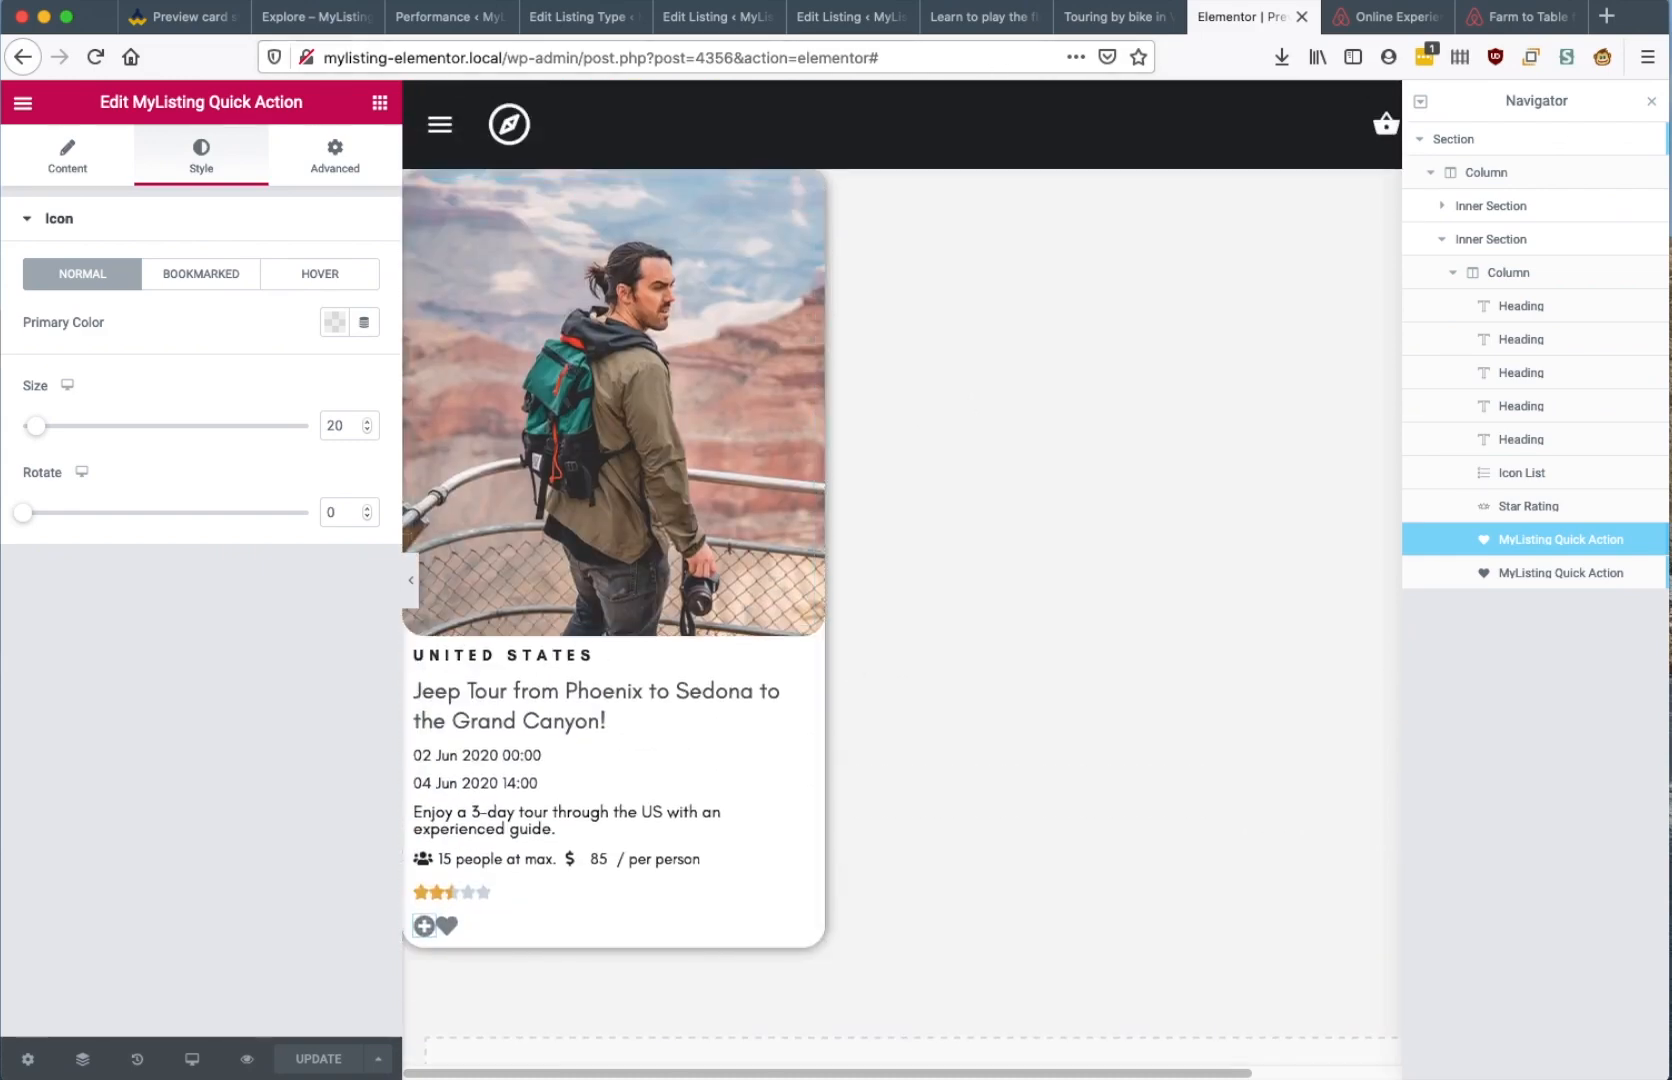